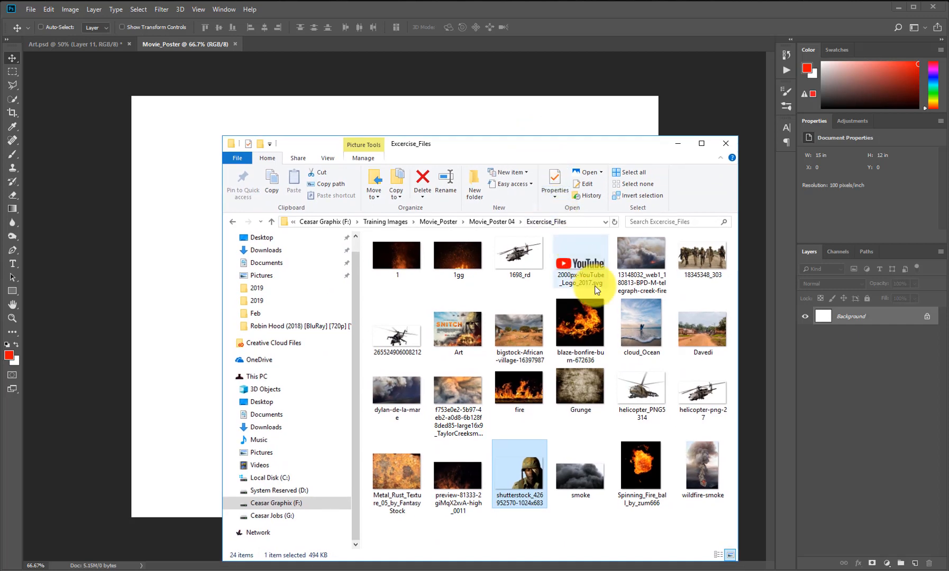
- Place the cloud_Ocean image in the poster, scaled to about 107% and shifted down so its sky fills the canvas
{"action": "left_click_drag", "start_coordinate": [643, 324], "coordinate": [189, 351]}
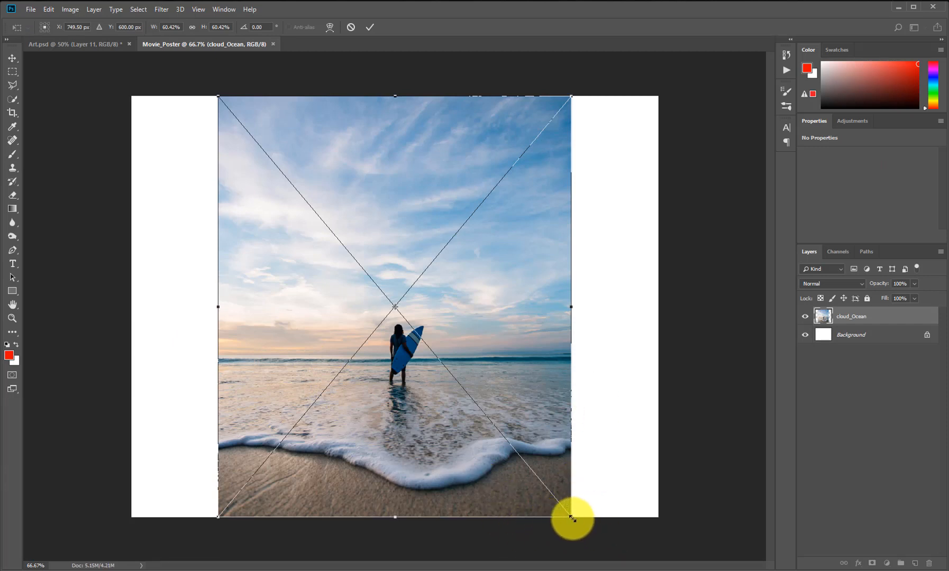
{"action": "left_click_drag", "start_coordinate": [571, 518], "coordinate": [664, 570]}
{"action": "left_click_drag", "start_coordinate": [491, 215], "coordinate": [492, 317]}
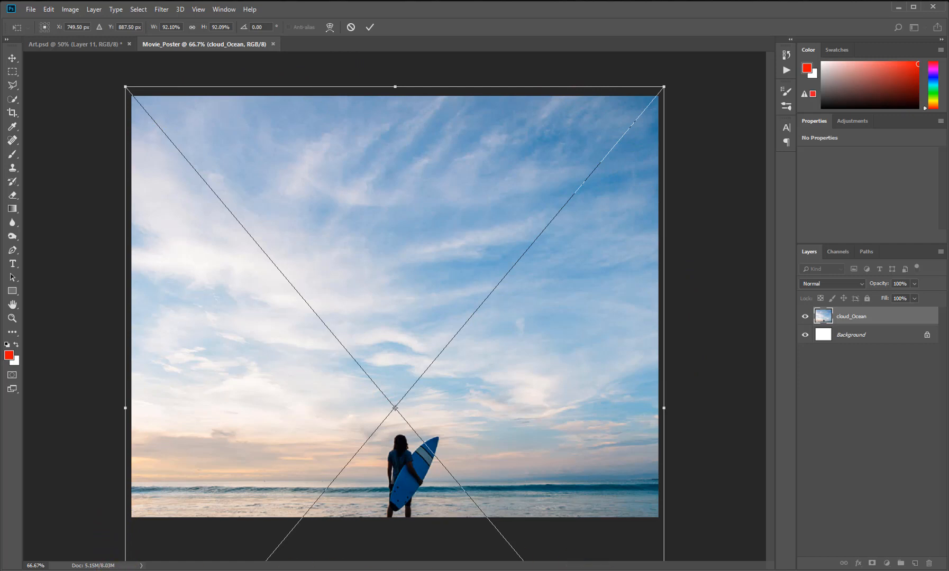
{"action": "left_click_drag", "start_coordinate": [665, 88], "coordinate": [715, 37]}
{"action": "left_click_drag", "start_coordinate": [434, 115], "coordinate": [430, 175]}
- Flip the cloud_Ocean image horizontally, shift it sideways so it still covers the canvas, and commit the placement
{"action": "right_click", "coordinate": [431, 175]}
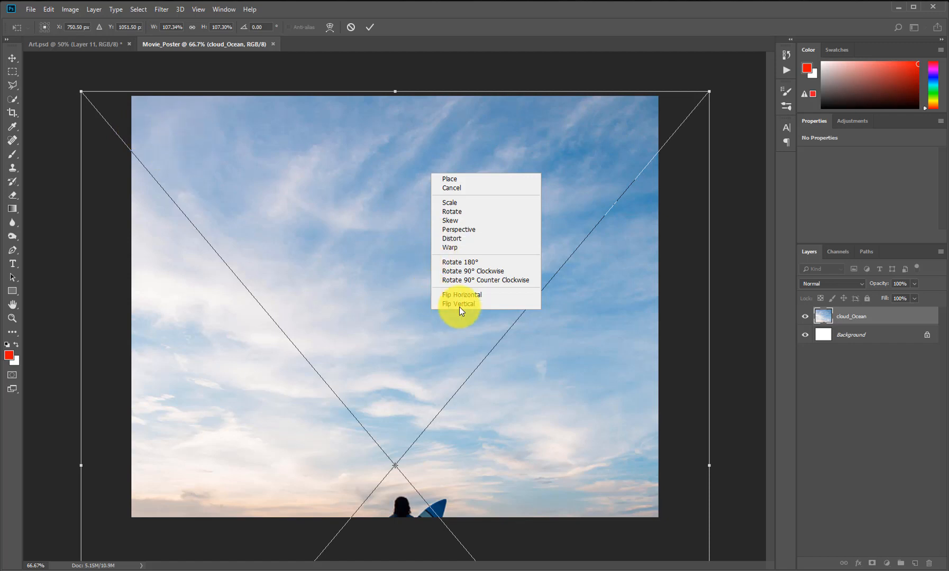
{"action": "left_click", "coordinate": [486, 298]}
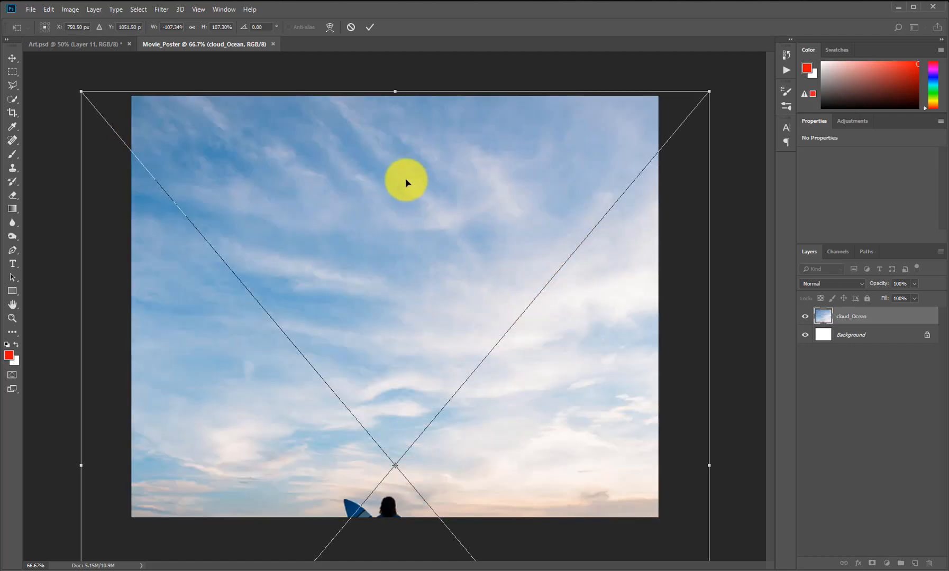
{"action": "left_click_drag", "start_coordinate": [241, 184], "coordinate": [281, 186]}
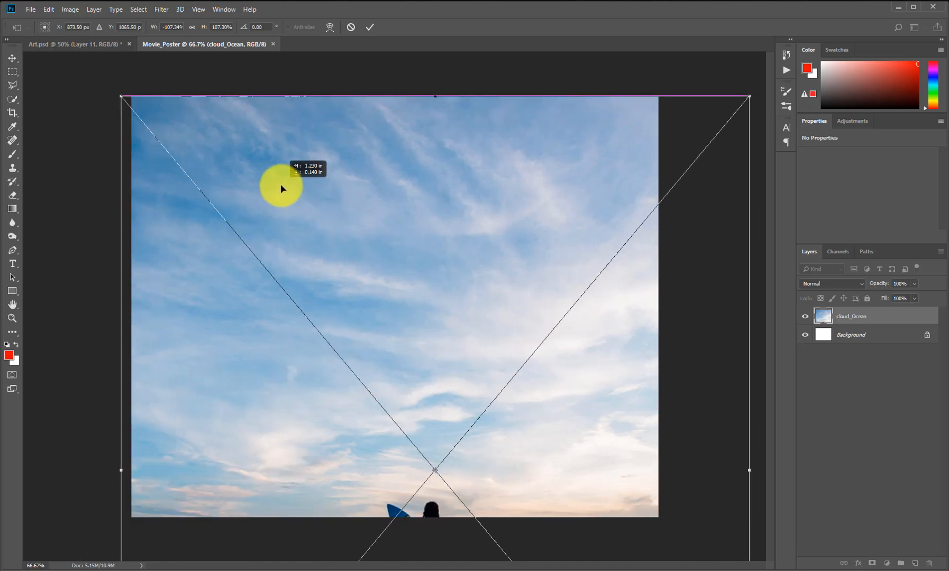
{"action": "key", "text": "Return"}
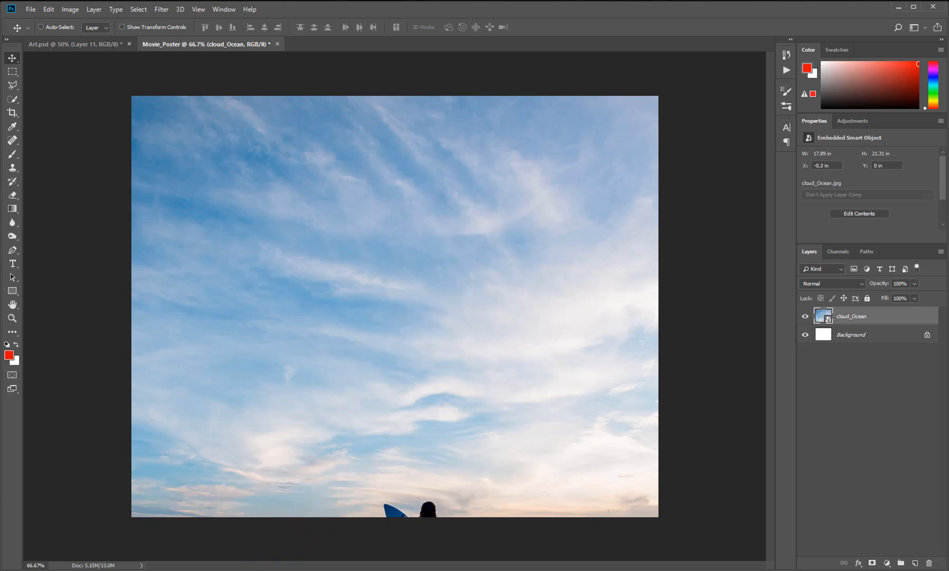
- Place the Davedi village image across the lower-left part of the canvas, scaled to about 13.6 in wide
{"action": "key", "text": "alt+Tab"}
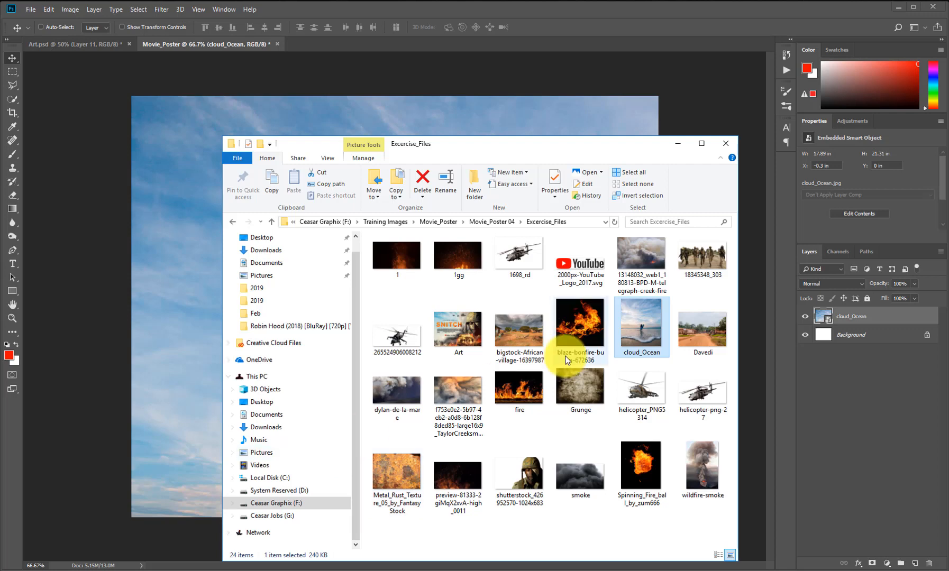
{"action": "left_click_drag", "start_coordinate": [698, 331], "coordinate": [382, 390]}
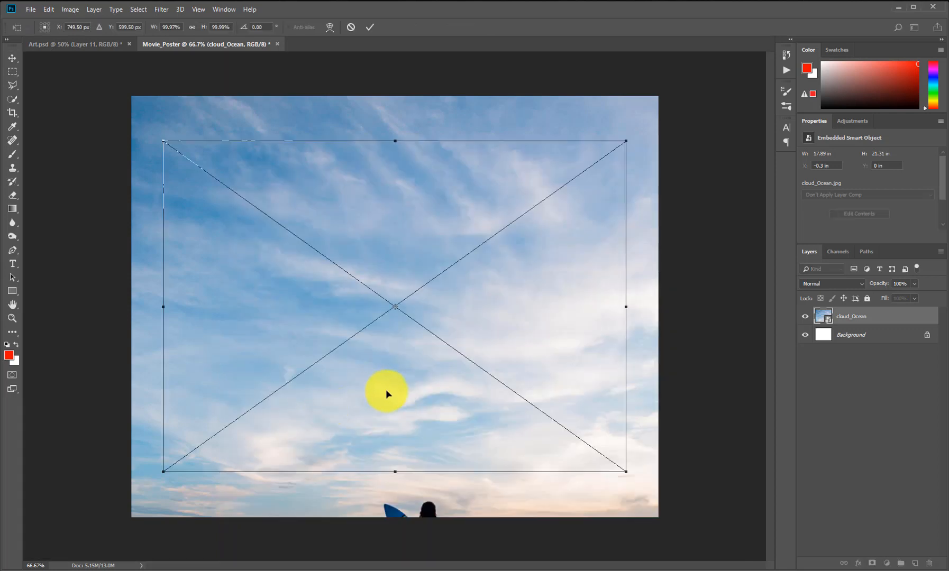
{"action": "left_click_drag", "start_coordinate": [624, 140], "coordinate": [704, 110]}
{"action": "left_click_drag", "start_coordinate": [365, 243], "coordinate": [366, 369]}
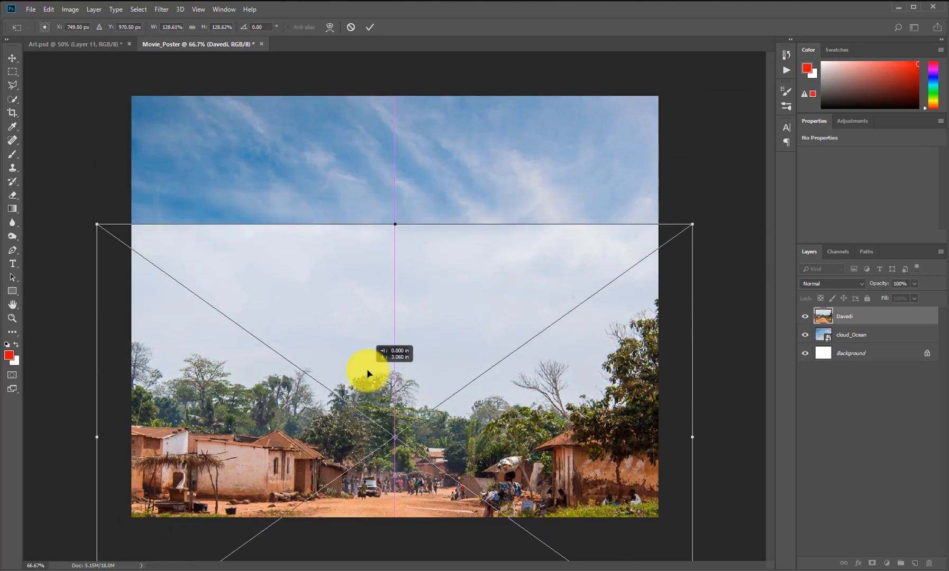
{"action": "left_click_drag", "start_coordinate": [692, 226], "coordinate": [627, 269]}
{"action": "left_click_drag", "start_coordinate": [474, 433], "coordinate": [411, 450]}
{"action": "left_click_drag", "start_coordinate": [348, 368], "coordinate": [347, 383]}
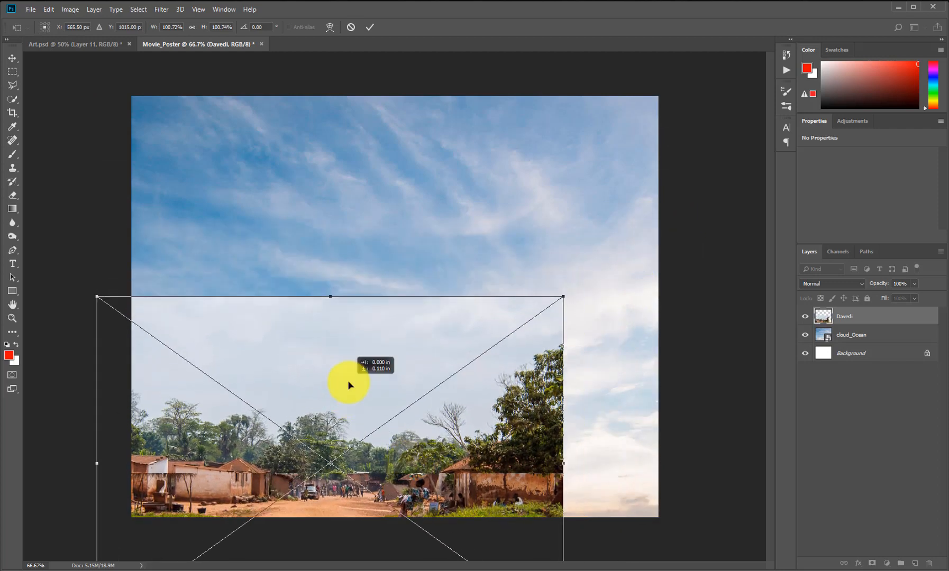
{"action": "left_click_drag", "start_coordinate": [564, 296], "coordinate": [569, 292]}
{"action": "left_click_drag", "start_coordinate": [397, 400], "coordinate": [399, 387]}
{"action": "mouse_move", "coordinate": [371, 423]}
{"action": "left_mouse_down"}
{"action": "mouse_move", "coordinate": [361, 438]}
{"action": "mouse_move", "coordinate": [366, 422]}
{"action": "mouse_move", "coordinate": [365, 430]}
{"action": "left_mouse_up"}
{"action": "key", "text": "Return"}
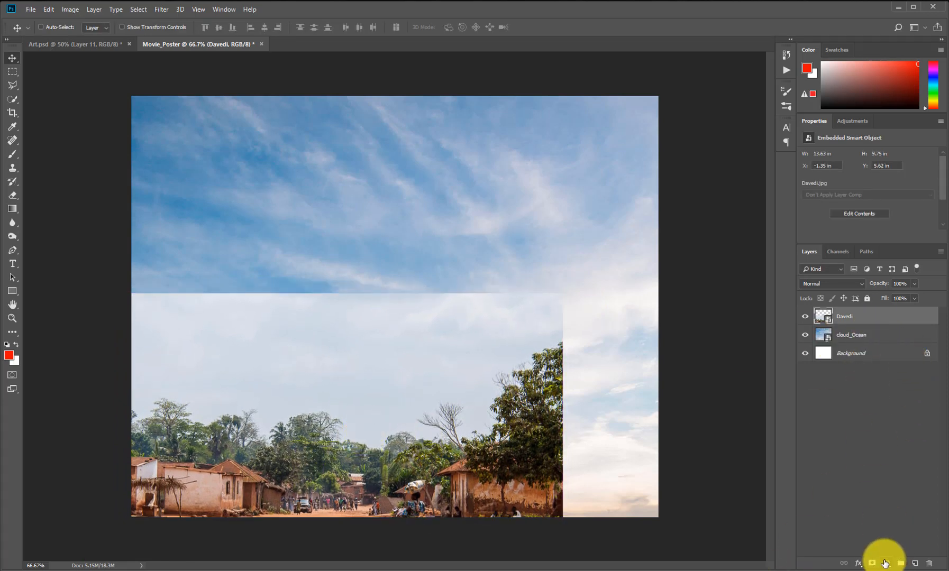
- Add a layer mask to the Davedi layer and set up a soft round 77 px brush without Shape Dynamics or Transfer
{"action": "left_click", "coordinate": [872, 564]}
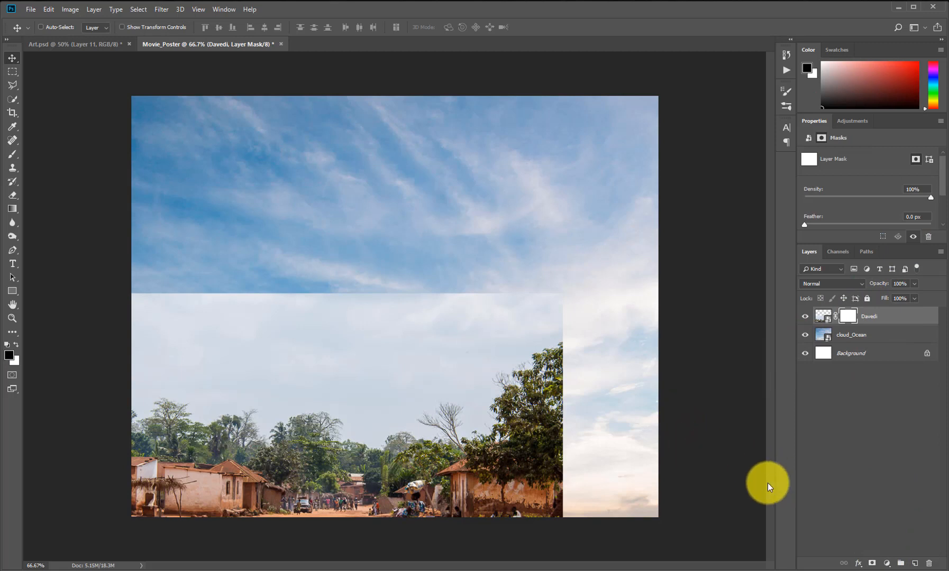
{"action": "key", "text": "b"}
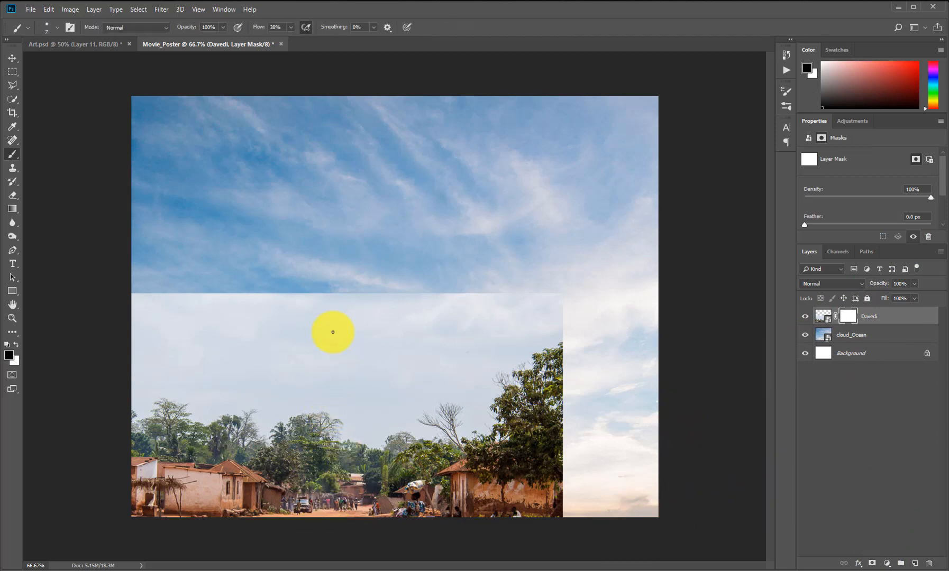
{"action": "key", "text": "bracketright"}
{"action": "key", "text": "bracketleft"}
{"action": "key", "text": "bracketleft"}
{"action": "key", "text": "bracketleft"}
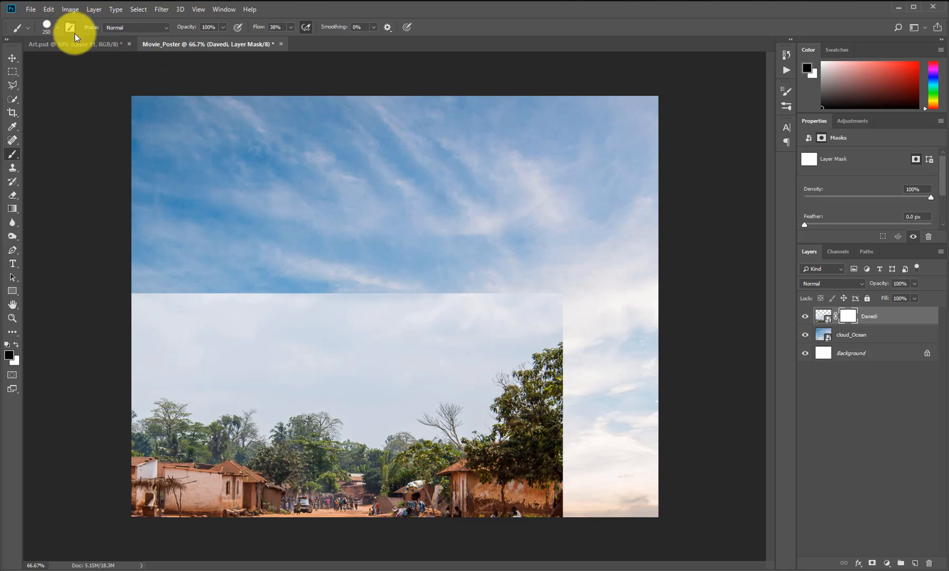
{"action": "left_click", "coordinate": [70, 28]}
{"action": "left_click", "coordinate": [670, 109]}
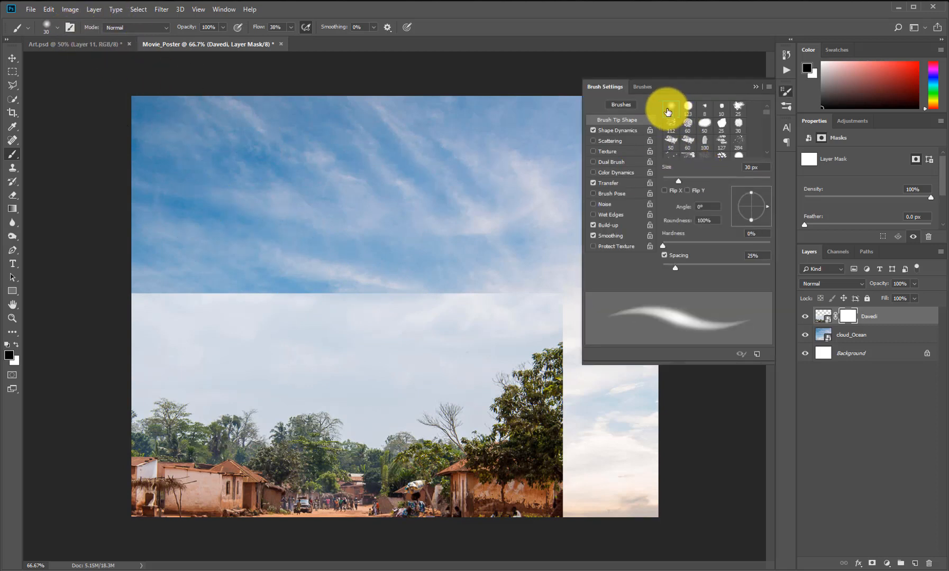
{"action": "left_click", "coordinate": [593, 130]}
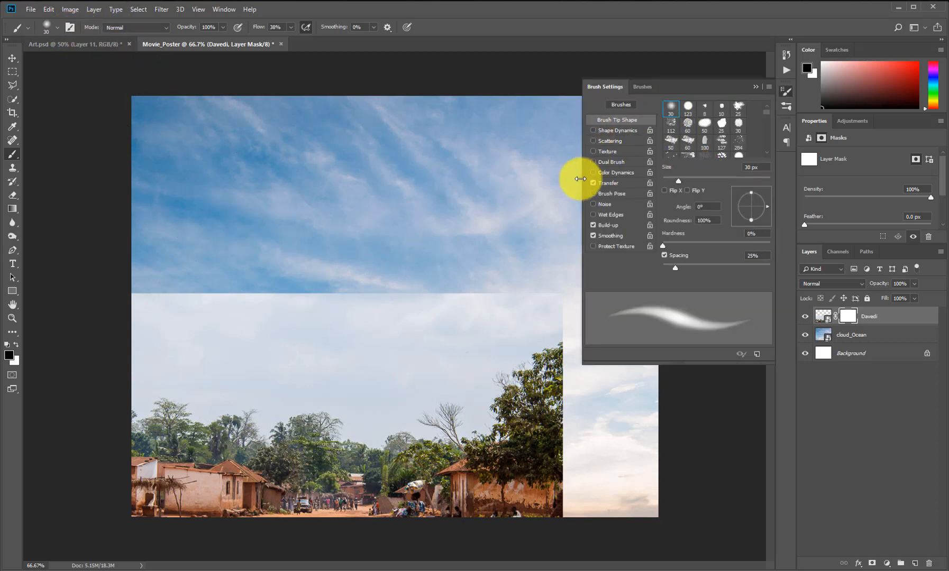
{"action": "left_click", "coordinate": [593, 183]}
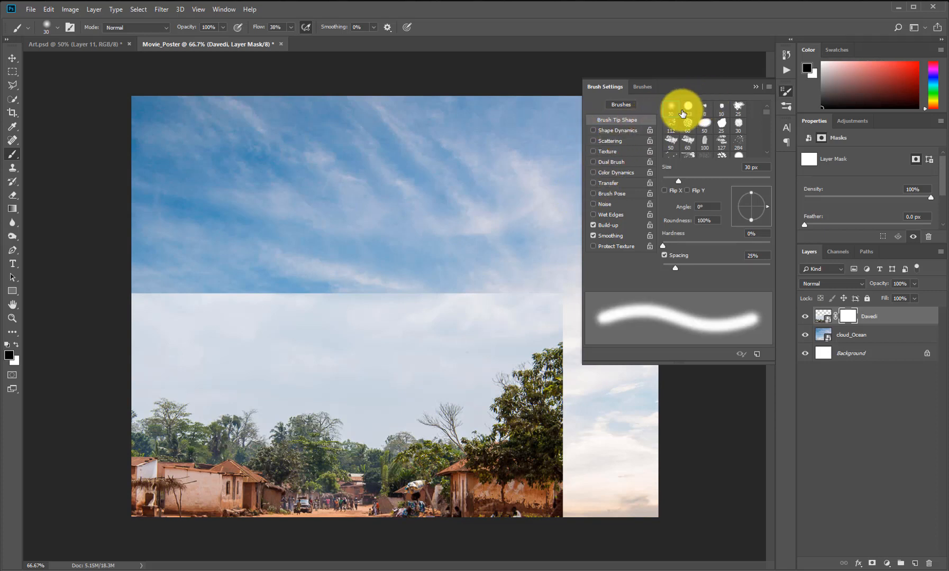
{"action": "left_click_drag", "start_coordinate": [679, 181], "coordinate": [704, 181]}
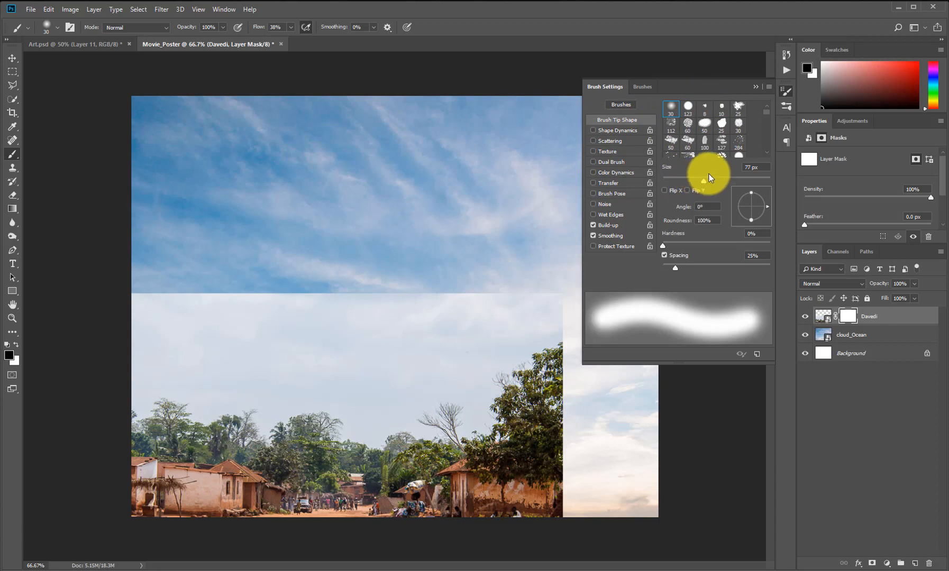
{"action": "left_click", "coordinate": [755, 87]}
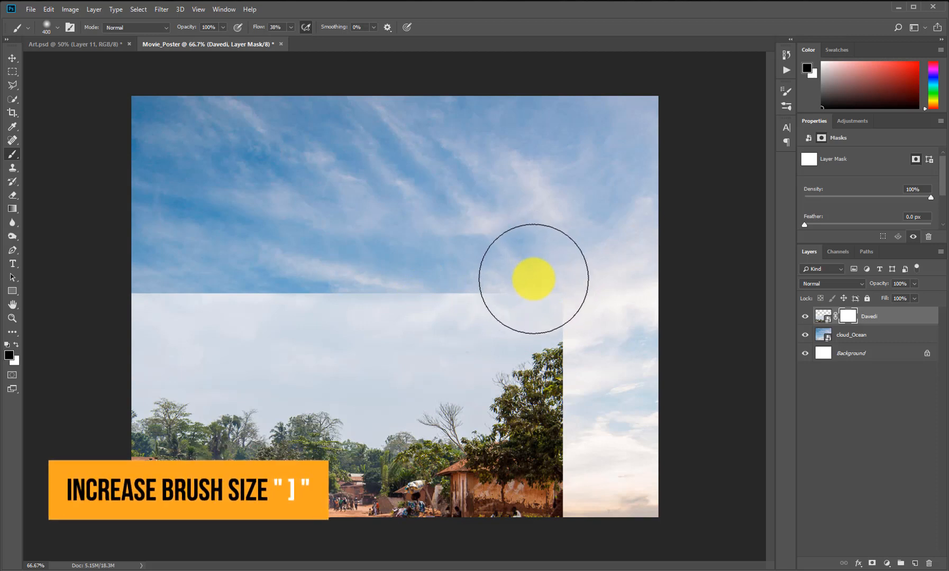
- Mask out the village photo's pale sky above the trees with a soft black 400 px brush
{"action": "mouse_move", "coordinate": [526, 281]}
{"action": "left_mouse_down"}
{"action": "mouse_move", "coordinate": [445, 315]}
{"action": "mouse_move", "coordinate": [450, 300]}
{"action": "mouse_move", "coordinate": [430, 308]}
{"action": "mouse_move", "coordinate": [408, 290]}
{"action": "mouse_move", "coordinate": [358, 292]}
{"action": "mouse_move", "coordinate": [314, 326]}
{"action": "mouse_move", "coordinate": [297, 311]}
{"action": "mouse_move", "coordinate": [233, 322]}
{"action": "mouse_move", "coordinate": [175, 290]}
{"action": "mouse_move", "coordinate": [156, 309]}
{"action": "mouse_move", "coordinate": [200, 277]}
{"action": "mouse_move", "coordinate": [242, 314]}
{"action": "mouse_move", "coordinate": [270, 308]}
{"action": "mouse_move", "coordinate": [231, 342]}
{"action": "mouse_move", "coordinate": [192, 318]}
{"action": "mouse_move", "coordinate": [368, 316]}
{"action": "mouse_move", "coordinate": [532, 276]}
{"action": "mouse_move", "coordinate": [562, 254]}
{"action": "mouse_move", "coordinate": [774, 249]}
{"action": "left_mouse_up"}
{"action": "left_click", "coordinate": [845, 328]}
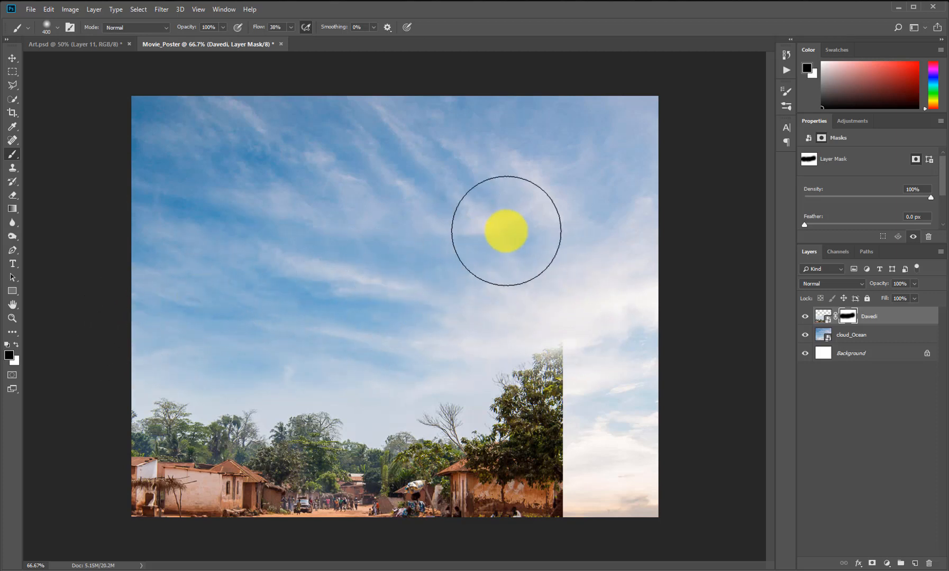
{"action": "key", "text": "v"}
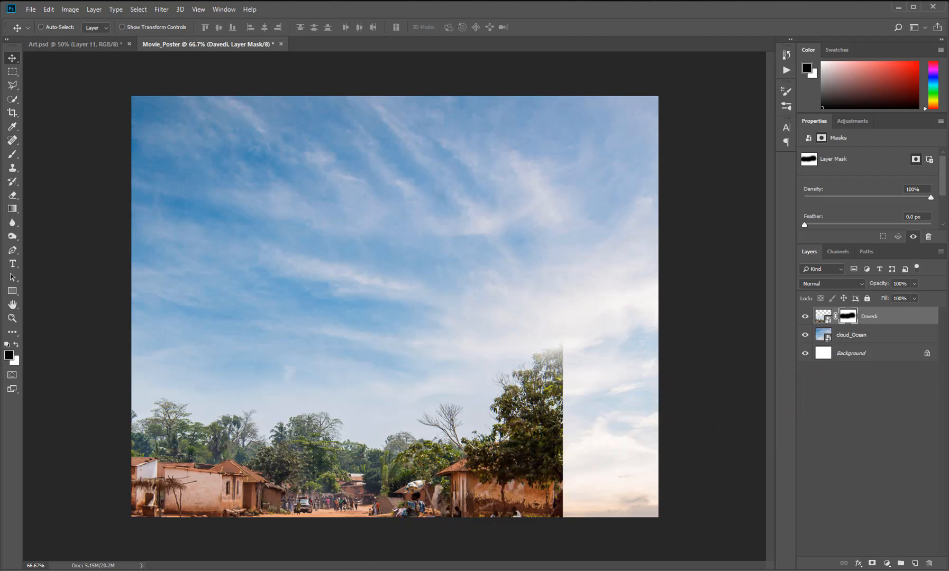
- Place the 13148032_web1 telegraph-creek-fire smoke image over the lower canvas, scaled to about 18.1 in wide
{"action": "key", "text": "alt+Tab"}
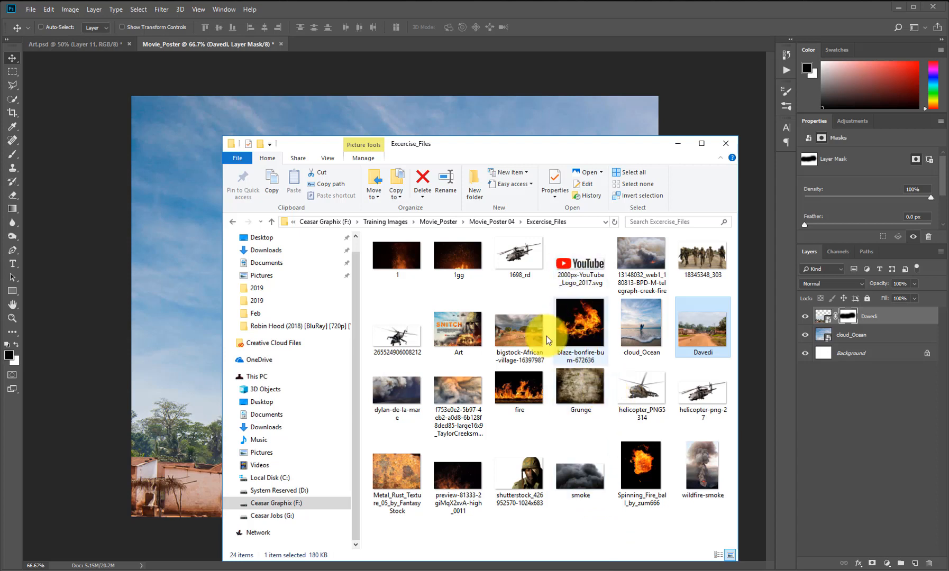
{"action": "left_click", "coordinate": [638, 253]}
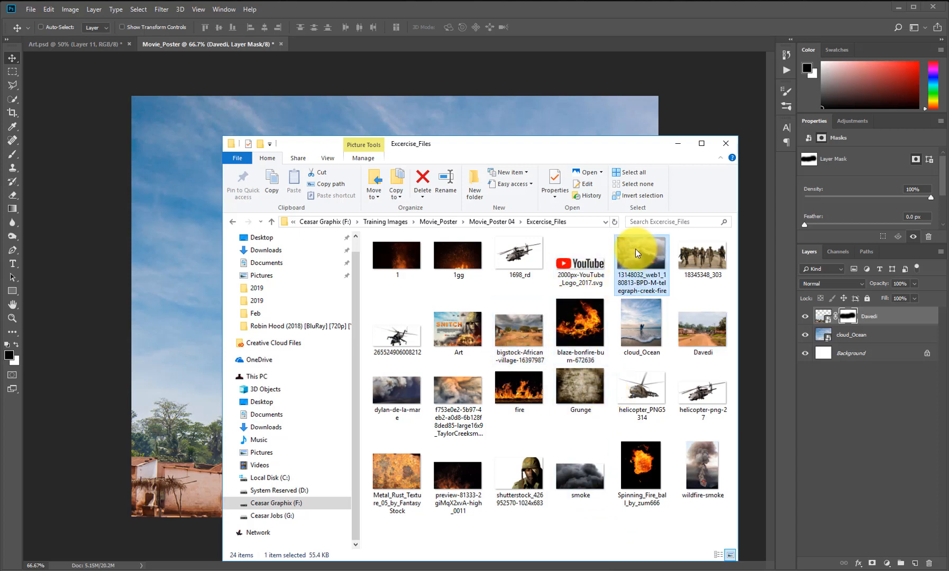
{"action": "left_click_drag", "start_coordinate": [625, 261], "coordinate": [193, 435]}
{"action": "left_click_drag", "start_coordinate": [661, 135], "coordinate": [713, 94]}
{"action": "left_click_drag", "start_coordinate": [540, 305], "coordinate": [584, 398]}
{"action": "key", "text": "Return"}
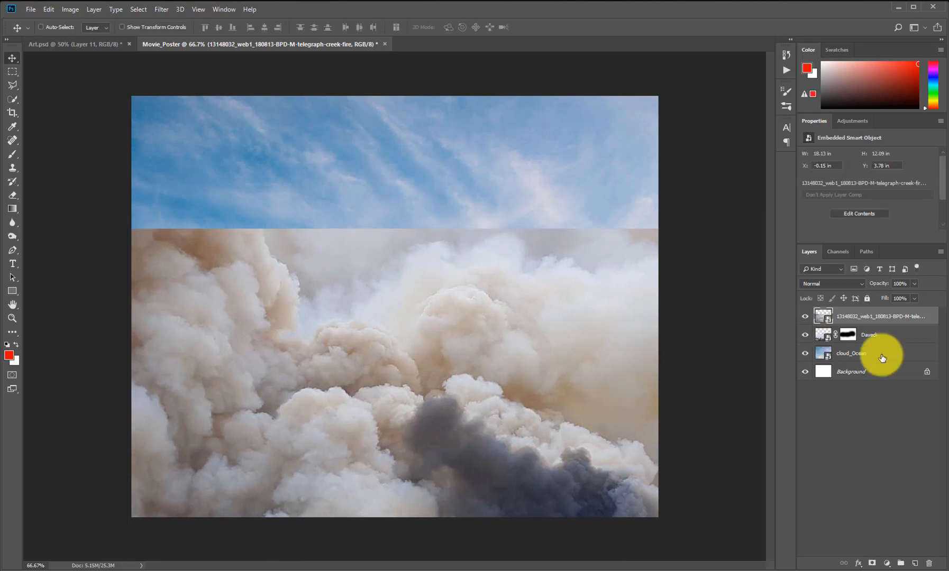
- Add a layer mask to the smoke layer and paint away the upper-right part of the smoke with the soft black brush
{"action": "left_click", "coordinate": [872, 564]}
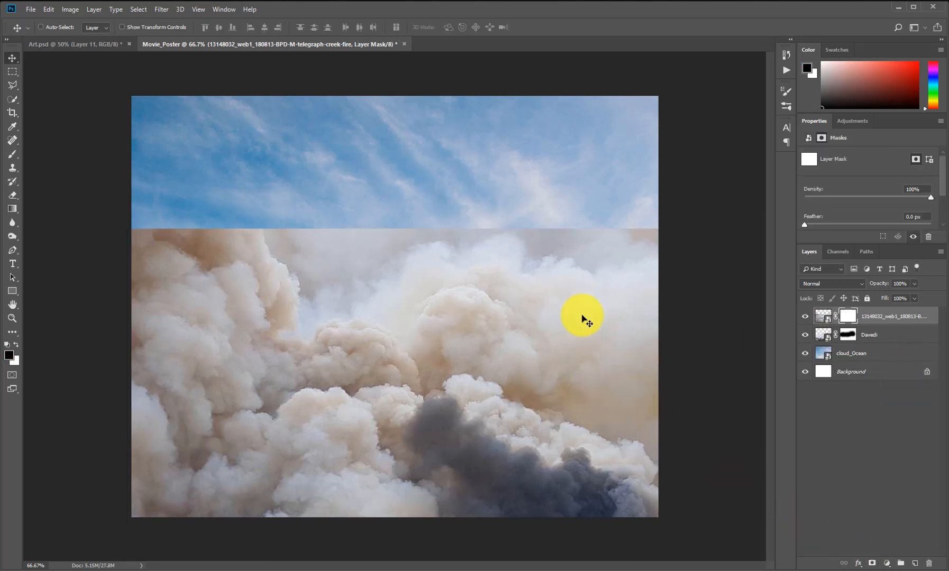
{"action": "key", "text": "b"}
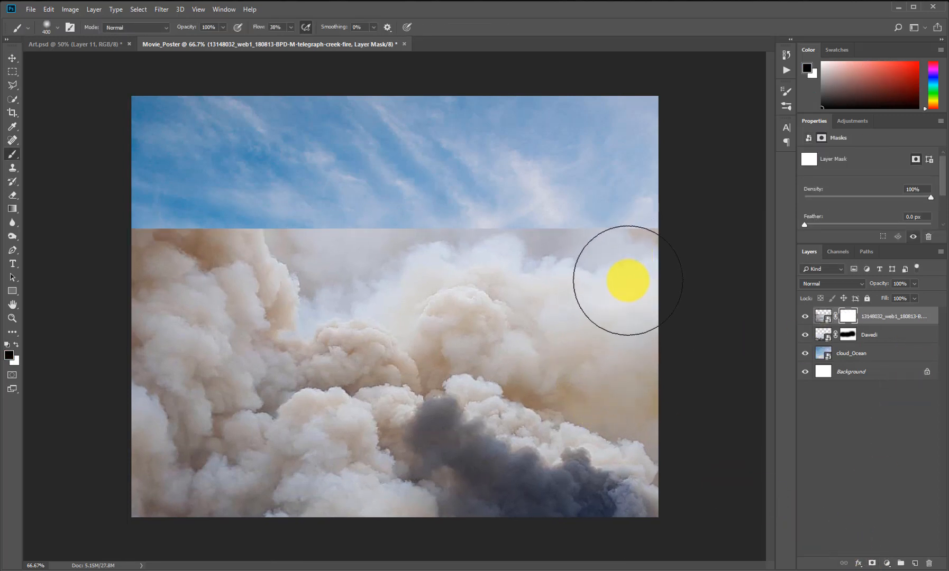
{"action": "mouse_move", "coordinate": [586, 285]}
{"action": "left_mouse_down"}
{"action": "mouse_move", "coordinate": [482, 215]}
{"action": "mouse_move", "coordinate": [388, 214]}
{"action": "mouse_move", "coordinate": [394, 240]}
{"action": "mouse_move", "coordinate": [393, 224]}
{"action": "mouse_move", "coordinate": [375, 229]}
{"action": "mouse_move", "coordinate": [379, 214]}
{"action": "mouse_move", "coordinate": [370, 228]}
{"action": "mouse_move", "coordinate": [460, 200]}
{"action": "mouse_move", "coordinate": [590, 233]}
{"action": "mouse_move", "coordinate": [604, 219]}
{"action": "mouse_move", "coordinate": [436, 252]}
{"action": "mouse_move", "coordinate": [446, 226]}
{"action": "mouse_move", "coordinate": [432, 223]}
{"action": "mouse_move", "coordinate": [443, 229]}
{"action": "mouse_move", "coordinate": [433, 349]}
{"action": "mouse_move", "coordinate": [441, 321]}
{"action": "mouse_move", "coordinate": [472, 310]}
{"action": "mouse_move", "coordinate": [434, 327]}
{"action": "mouse_move", "coordinate": [458, 299]}
{"action": "mouse_move", "coordinate": [435, 327]}
{"action": "mouse_move", "coordinate": [445, 301]}
{"action": "mouse_move", "coordinate": [476, 315]}
{"action": "mouse_move", "coordinate": [467, 269]}
{"action": "mouse_move", "coordinate": [436, 321]}
{"action": "left_mouse_up"}
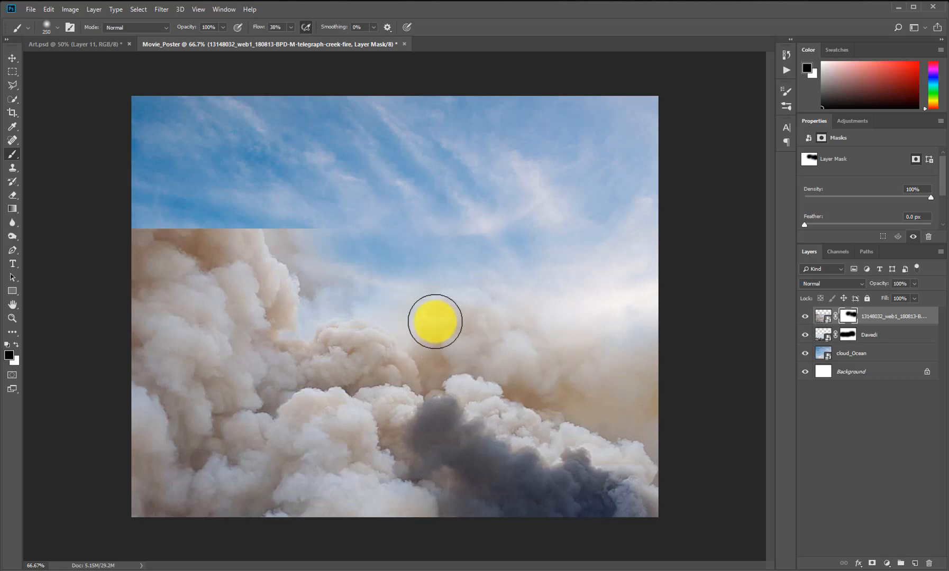
- Circle the individual smoke billows in red on a temporary new layer and delete that layer
{"action": "key", "text": "bracketleft"}
{"action": "key", "text": "bracketleft"}
{"action": "key", "text": "bracketleft"}
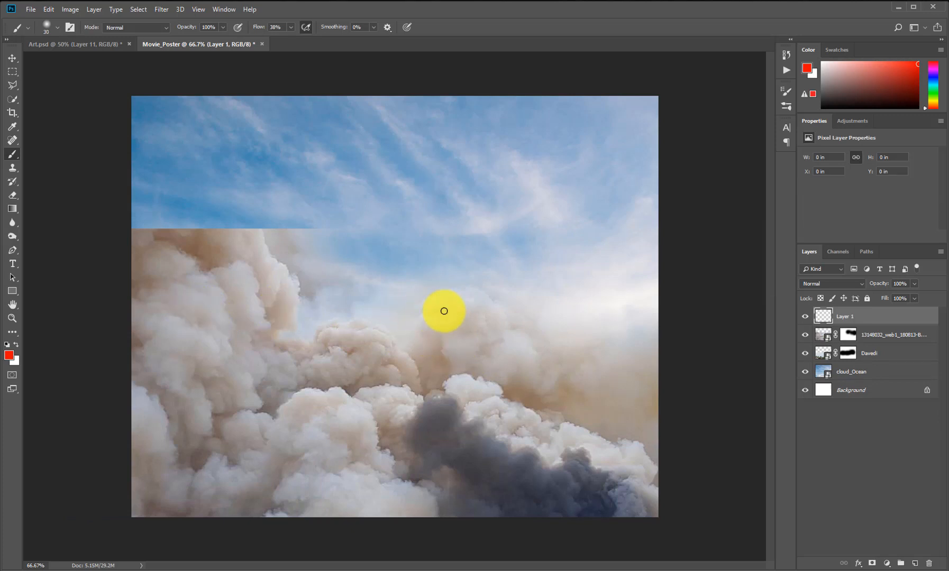
{"action": "mouse_move", "coordinate": [435, 352]}
{"action": "left_mouse_down"}
{"action": "mouse_move", "coordinate": [523, 294]}
{"action": "mouse_move", "coordinate": [441, 263]}
{"action": "mouse_move", "coordinate": [481, 319]}
{"action": "mouse_move", "coordinate": [452, 296]}
{"action": "left_mouse_up"}
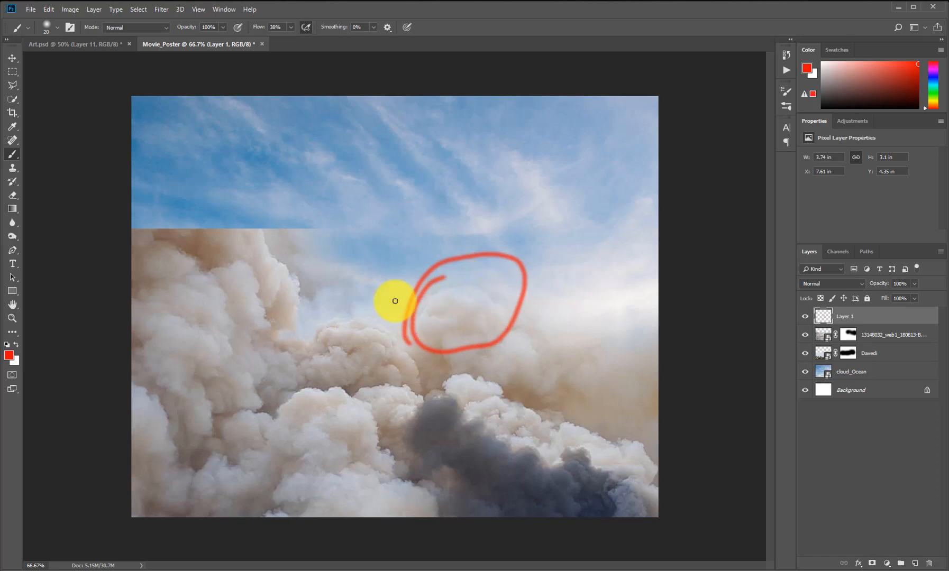
{"action": "mouse_move", "coordinate": [233, 249]}
{"action": "left_mouse_down"}
{"action": "mouse_move", "coordinate": [322, 321]}
{"action": "mouse_move", "coordinate": [249, 271]}
{"action": "mouse_move", "coordinate": [343, 307]}
{"action": "mouse_move", "coordinate": [360, 394]}
{"action": "left_mouse_up"}
{"action": "mouse_move", "coordinate": [406, 347]}
{"action": "left_mouse_down"}
{"action": "mouse_move", "coordinate": [348, 296]}
{"action": "mouse_move", "coordinate": [437, 394]}
{"action": "mouse_move", "coordinate": [388, 402]}
{"action": "mouse_move", "coordinate": [381, 364]}
{"action": "left_mouse_up"}
{"action": "mouse_move", "coordinate": [456, 359]}
{"action": "left_mouse_down"}
{"action": "mouse_move", "coordinate": [522, 415]}
{"action": "mouse_move", "coordinate": [421, 434]}
{"action": "mouse_move", "coordinate": [529, 423]}
{"action": "left_mouse_up"}
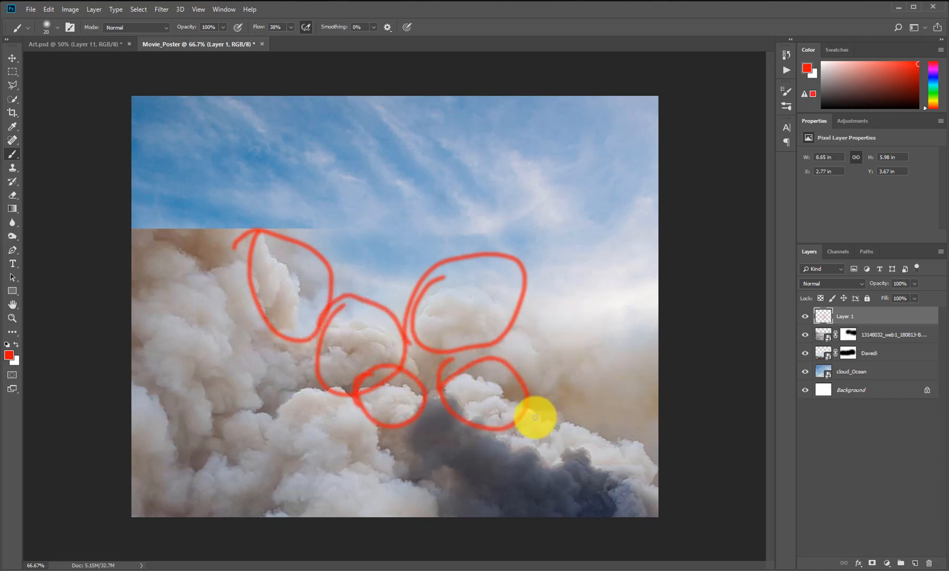
{"action": "mouse_move", "coordinate": [878, 322]}
{"action": "left_mouse_down"}
{"action": "mouse_move", "coordinate": [937, 557]}
{"action": "mouse_move", "coordinate": [929, 563]}
{"action": "left_mouse_up"}
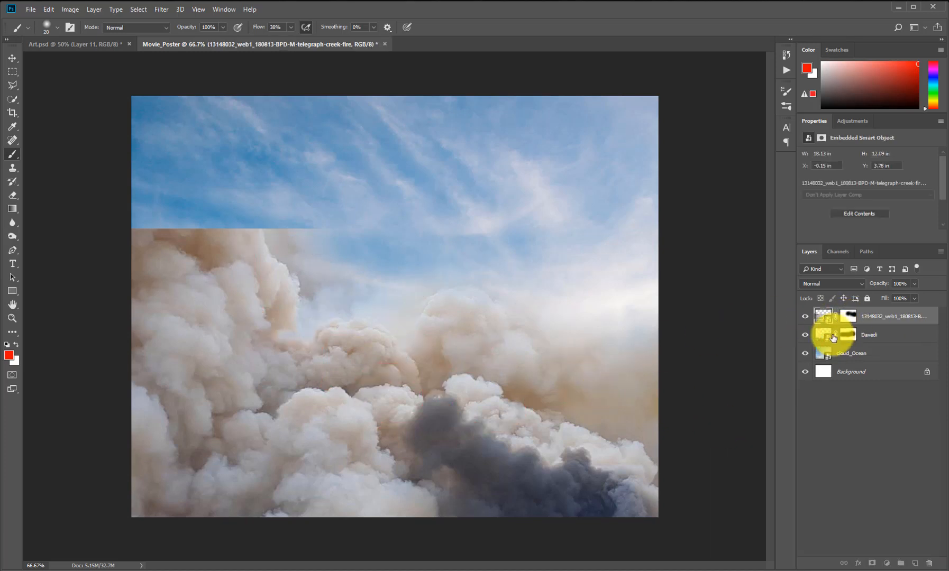
- On the smoke layer's mask, paint out the hard upper-left edge of the smoke with a soft black 175 px brush
{"action": "left_click", "coordinate": [848, 317]}
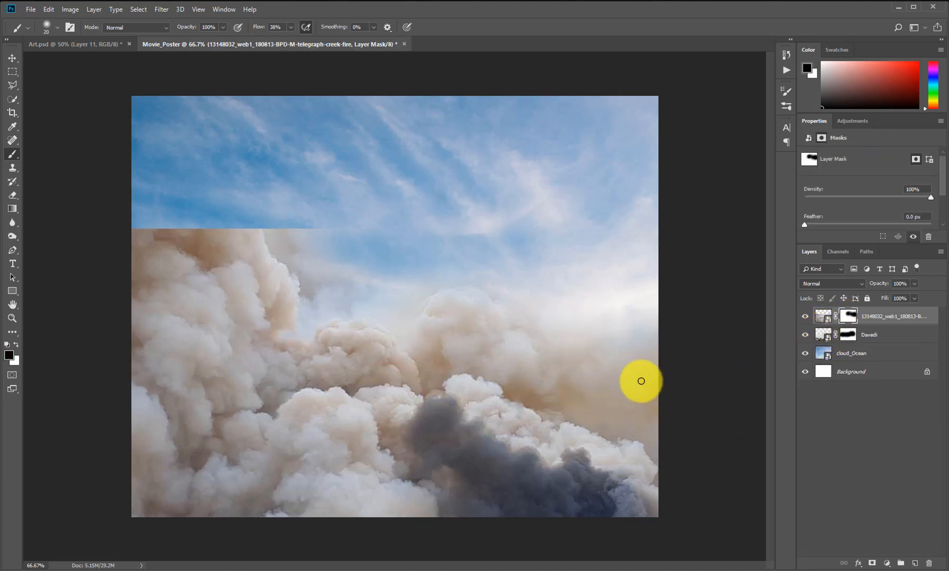
{"action": "key", "text": "bracketright"}
{"action": "key", "text": "bracketright"}
{"action": "key", "text": "bracketright"}
{"action": "key", "text": "bracketright"}
{"action": "key", "text": "bracketright"}
{"action": "key", "text": "bracketright"}
{"action": "key", "text": "bracketright"}
{"action": "key", "text": "bracketright"}
{"action": "key", "text": "bracketright"}
{"action": "key", "text": "bracketright"}
{"action": "key", "text": "bracketright"}
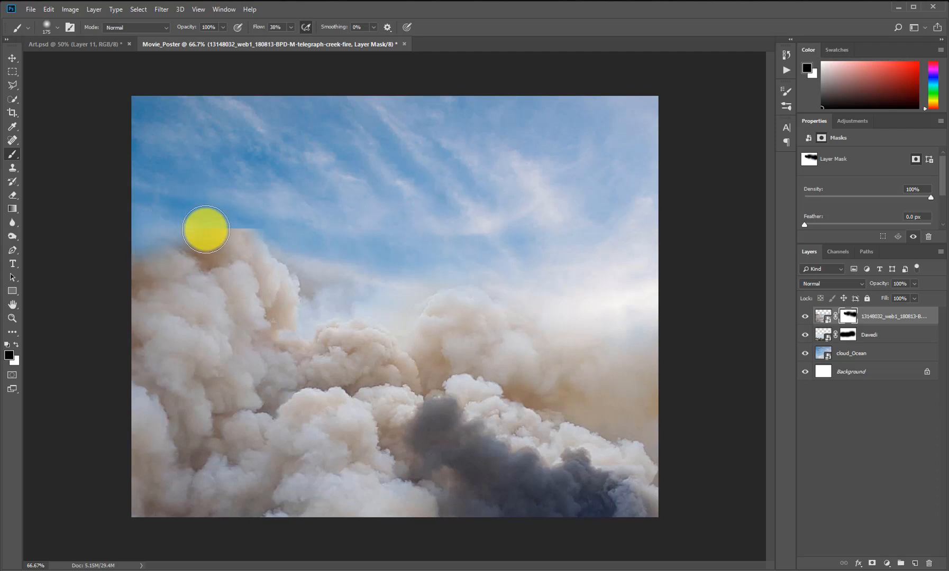
{"action": "mouse_move", "coordinate": [223, 224]}
{"action": "left_mouse_down"}
{"action": "mouse_move", "coordinate": [258, 204]}
{"action": "mouse_move", "coordinate": [281, 233]}
{"action": "mouse_move", "coordinate": [324, 231]}
{"action": "left_mouse_up"}
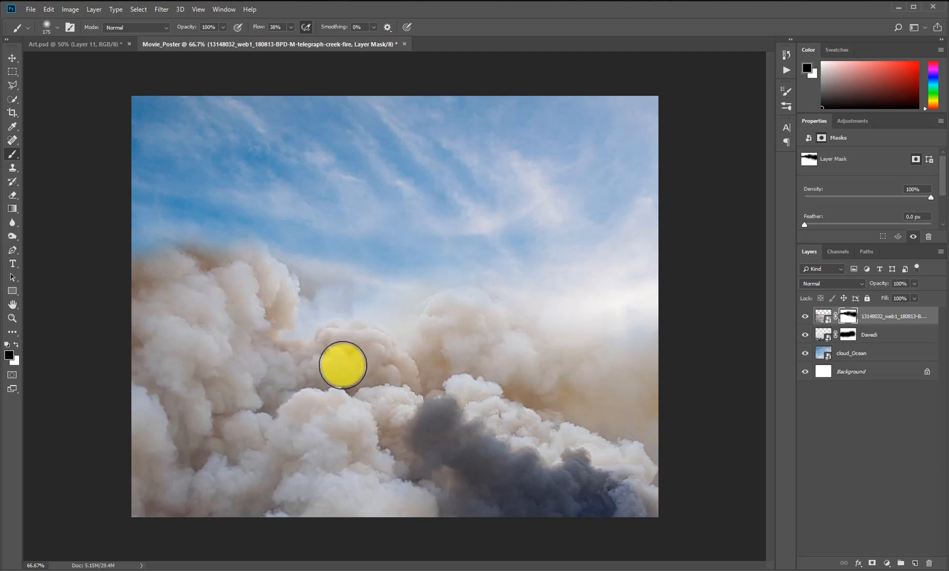
- Move the masked smoke layer down so its billows sit lower over the village
{"action": "key", "text": "v"}
{"action": "left_click_drag", "start_coordinate": [483, 320], "coordinate": [488, 388]}
{"action": "left_click_drag", "start_coordinate": [296, 406], "coordinate": [345, 411]}
{"action": "key", "text": "ctrl"}
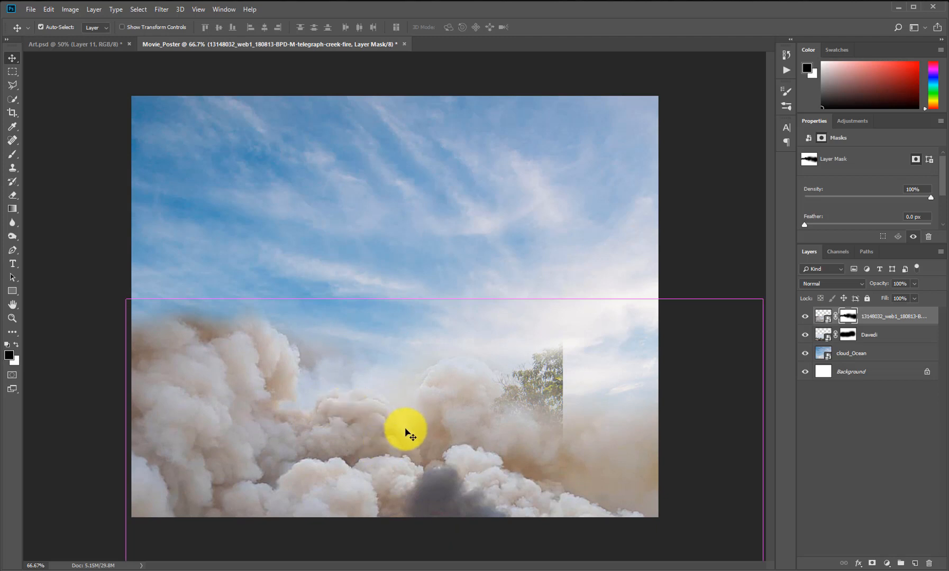
- Flip the masked smoke layer horizontally and reposition it so its tall billows rise along the canvas's right side
{"action": "key", "text": "ctrl+t"}
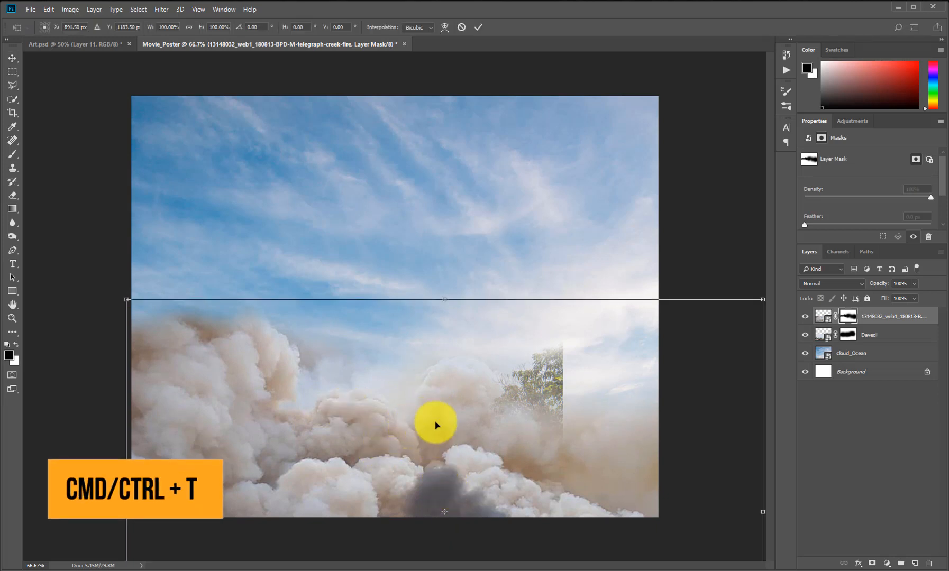
{"action": "right_click", "coordinate": [400, 418]}
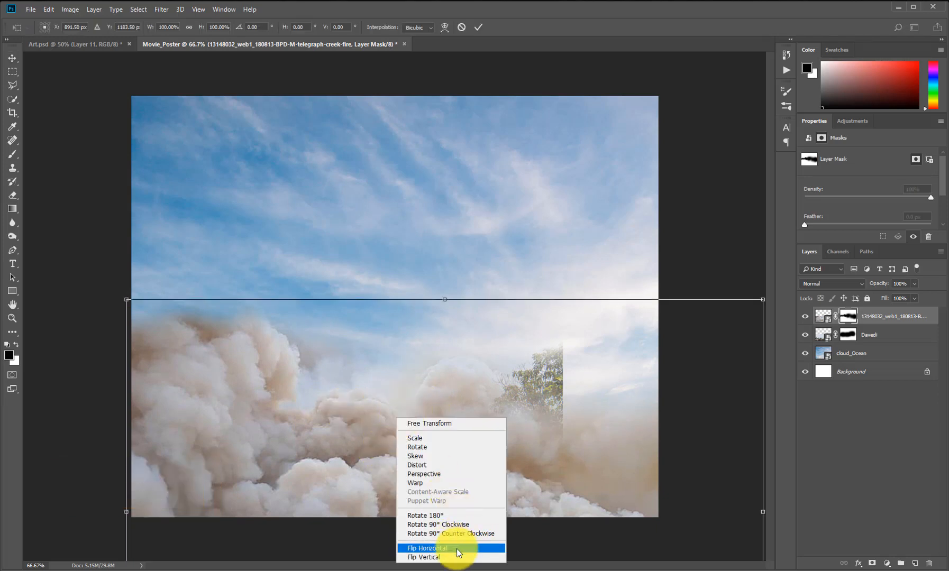
{"action": "left_click", "coordinate": [457, 549]}
{"action": "left_click_drag", "start_coordinate": [543, 407], "coordinate": [541, 380]}
{"action": "left_click_drag", "start_coordinate": [531, 454], "coordinate": [507, 435]}
{"action": "key", "text": "Return"}
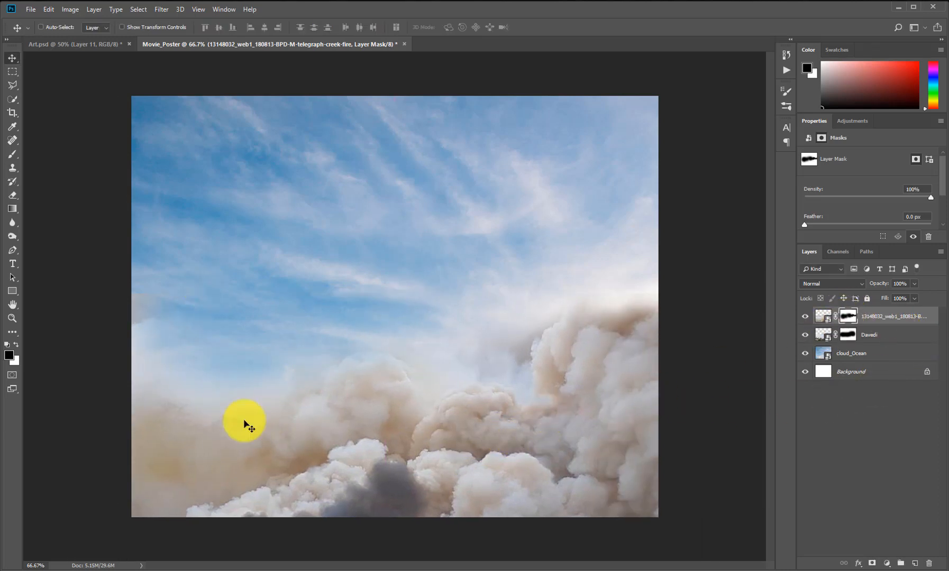
- On the smoke layer's mask, paint out the haze at the lower left with a soft black brush, down to 200 px, to reveal the village trees
{"action": "key", "text": "b"}
{"action": "key", "text": "bracketright"}
{"action": "key", "text": "bracketright"}
{"action": "key", "text": "bracketright"}
{"action": "mouse_move", "coordinate": [211, 409]}
{"action": "left_mouse_down"}
{"action": "mouse_move", "coordinate": [174, 370]}
{"action": "mouse_move", "coordinate": [163, 328]}
{"action": "mouse_move", "coordinate": [193, 434]}
{"action": "mouse_move", "coordinate": [184, 427]}
{"action": "mouse_move", "coordinate": [196, 433]}
{"action": "mouse_move", "coordinate": [146, 404]}
{"action": "mouse_move", "coordinate": [176, 430]}
{"action": "mouse_move", "coordinate": [264, 416]}
{"action": "mouse_move", "coordinate": [243, 455]}
{"action": "mouse_move", "coordinate": [232, 435]}
{"action": "left_mouse_up"}
{"action": "key", "text": "bracketleft"}
{"action": "key", "text": "bracketleft"}
{"action": "key", "text": "bracketleft"}
{"action": "key", "text": "bracketleft"}
{"action": "key", "text": "bracketleft"}
{"action": "key", "text": "bracketright"}
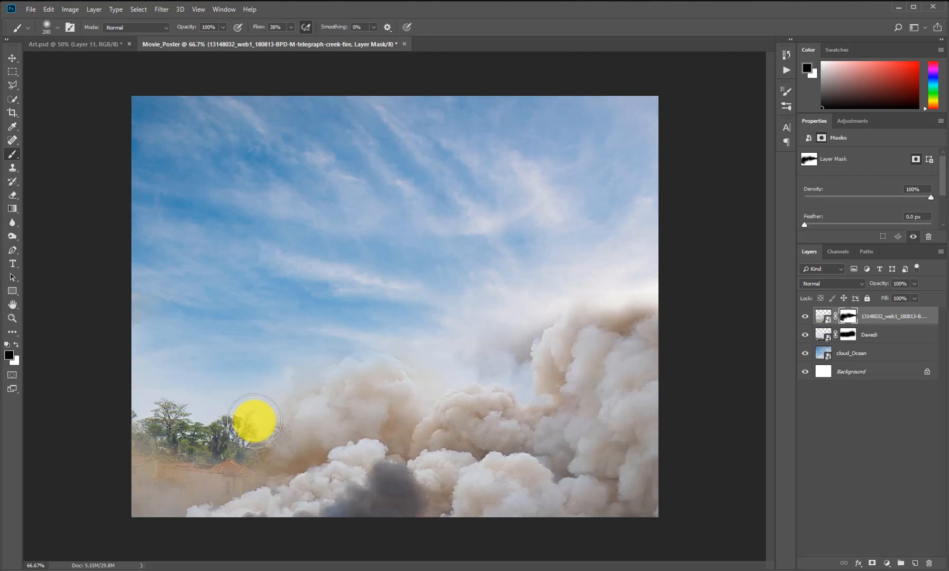
{"action": "mouse_move", "coordinate": [252, 436]}
{"action": "left_mouse_down"}
{"action": "mouse_move", "coordinate": [156, 433]}
{"action": "mouse_move", "coordinate": [145, 423]}
{"action": "mouse_move", "coordinate": [136, 433]}
{"action": "mouse_move", "coordinate": [146, 443]}
{"action": "mouse_move", "coordinate": [177, 429]}
{"action": "mouse_move", "coordinate": [206, 462]}
{"action": "mouse_move", "coordinate": [220, 434]}
{"action": "mouse_move", "coordinate": [204, 422]}
{"action": "mouse_move", "coordinate": [181, 435]}
{"action": "mouse_move", "coordinate": [222, 455]}
{"action": "mouse_move", "coordinate": [214, 429]}
{"action": "left_mouse_up"}
{"action": "key", "text": "v"}
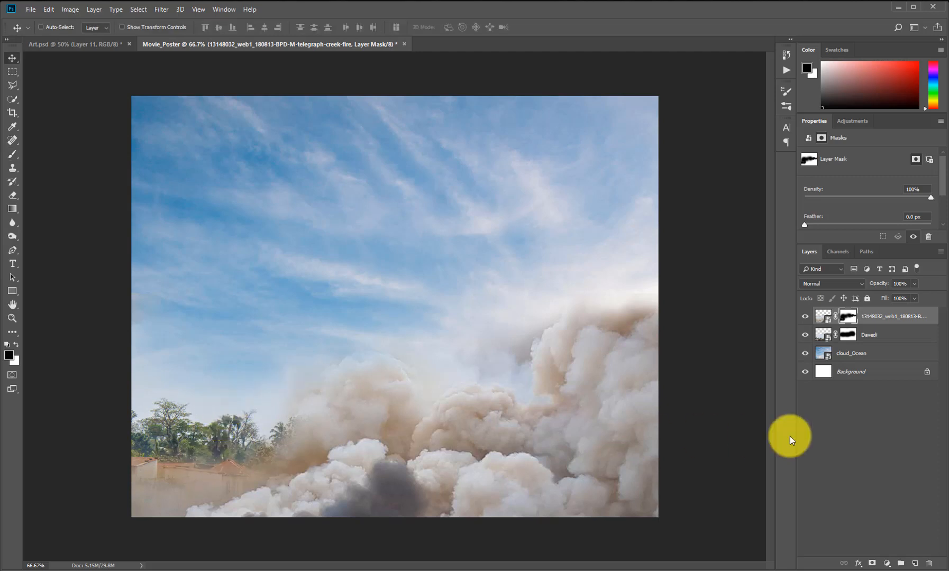
- Shift the Davedi village layer to the left and mask out its stray tree between the smoke billows
{"action": "left_click", "coordinate": [863, 344]}
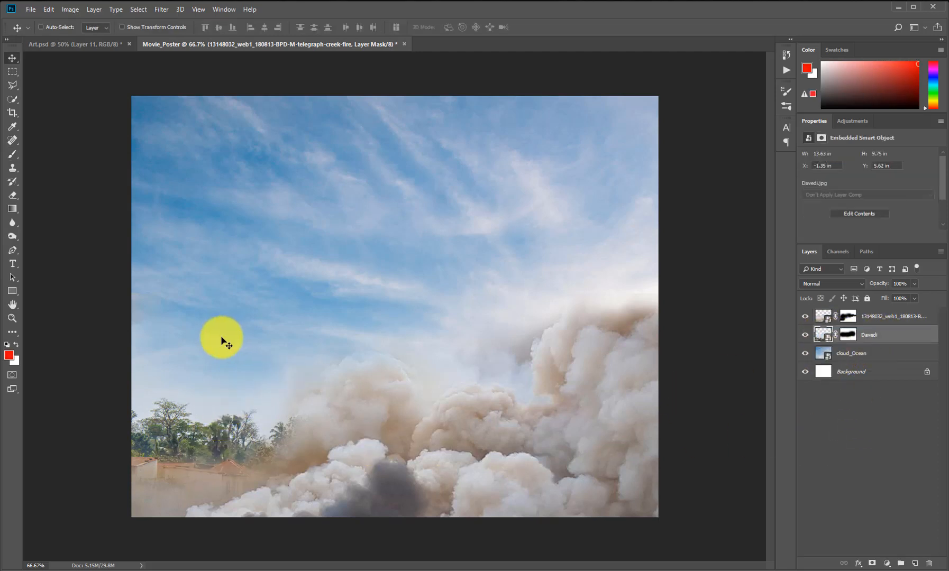
{"action": "left_click_drag", "start_coordinate": [372, 467], "coordinate": [291, 490]}
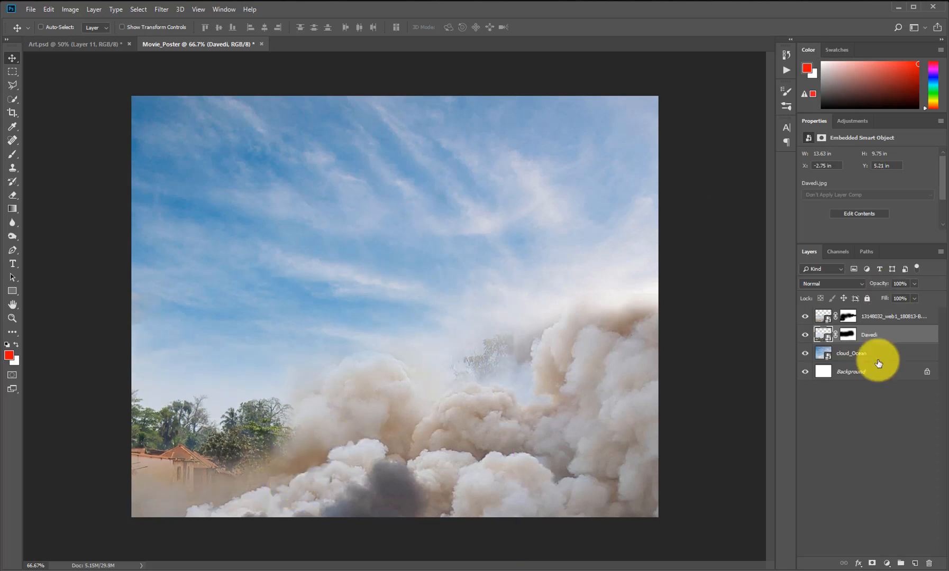
{"action": "left_click", "coordinate": [853, 332]}
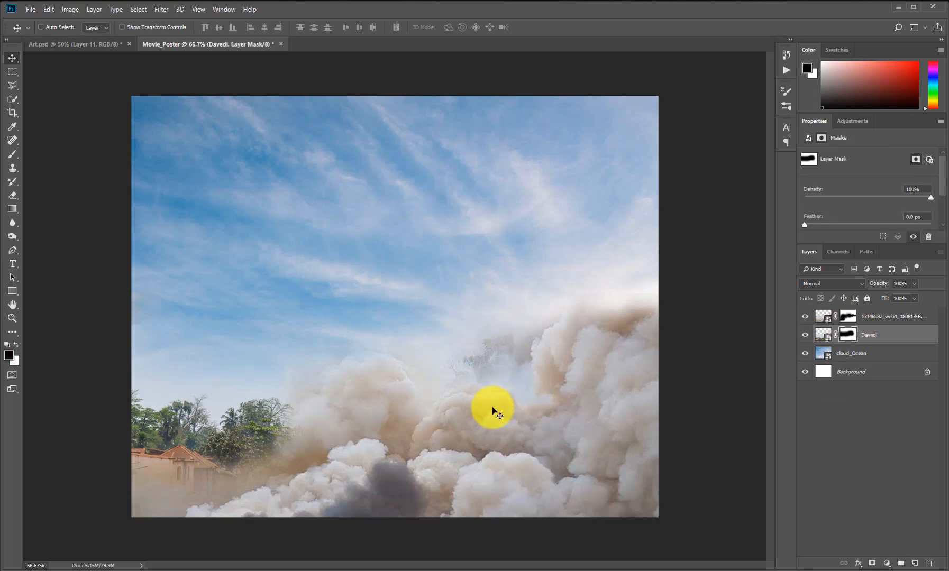
{"action": "key", "text": "b"}
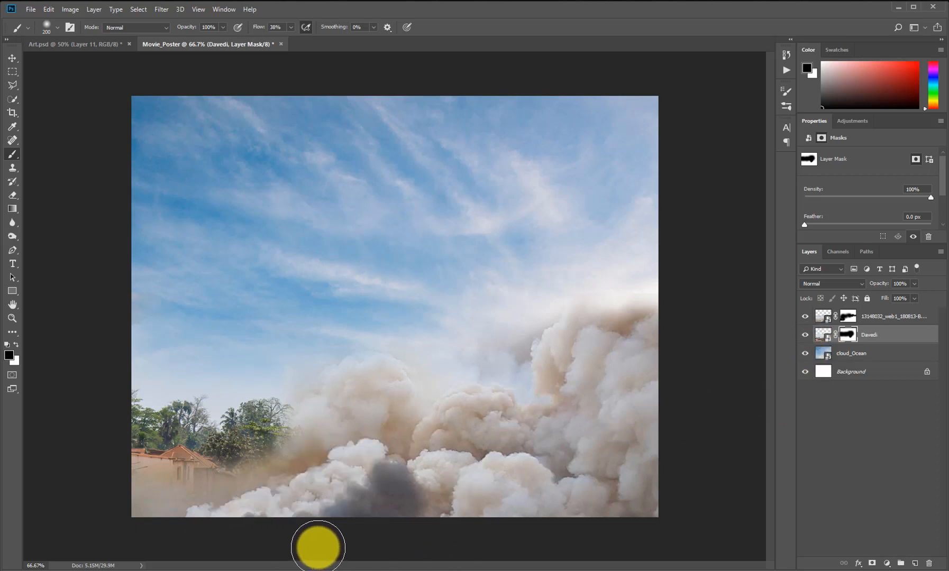
- Place the Spinning_Fire_ball image from the Excercise_Files folder into the poster, scaled down to about 4.78 × 5.72 in
{"action": "key", "text": "alt+Tab"}
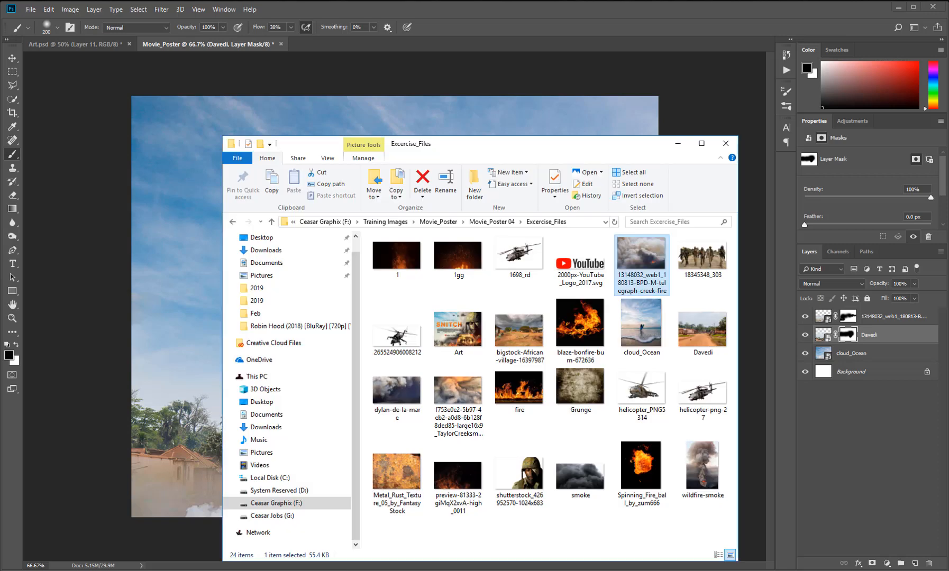
{"action": "left_click_drag", "start_coordinate": [634, 465], "coordinate": [406, 373]}
{"action": "left_click_drag", "start_coordinate": [570, 98], "coordinate": [478, 208]}
{"action": "key", "text": "Return"}
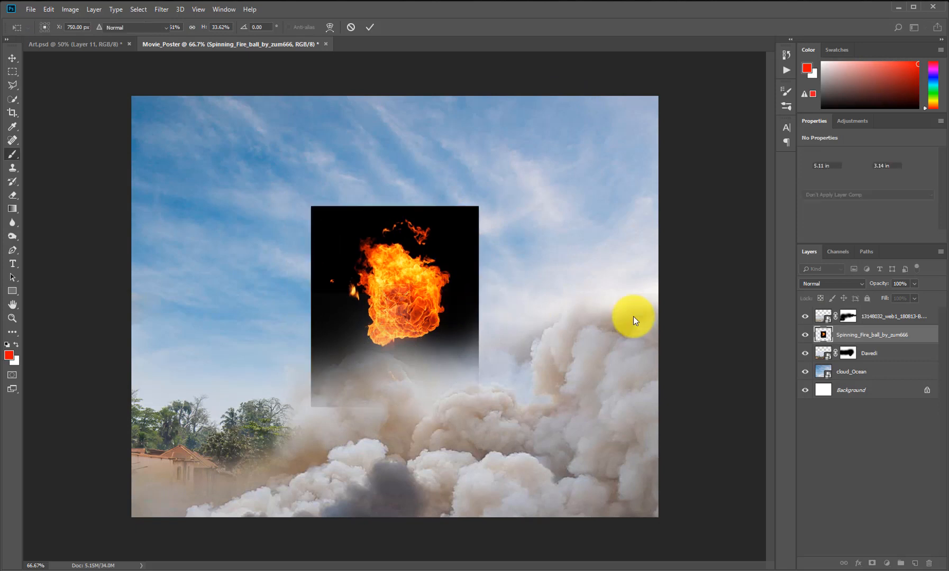
{"action": "left_click", "coordinate": [578, 317]}
{"action": "left_click", "coordinate": [704, 306]}
- Bring the fireball layer above the smoke layer and set its blend mode to Screen
{"action": "left_click_drag", "start_coordinate": [861, 335], "coordinate": [847, 297]}
{"action": "left_click", "coordinate": [840, 290]}
{"action": "left_click", "coordinate": [826, 368]}
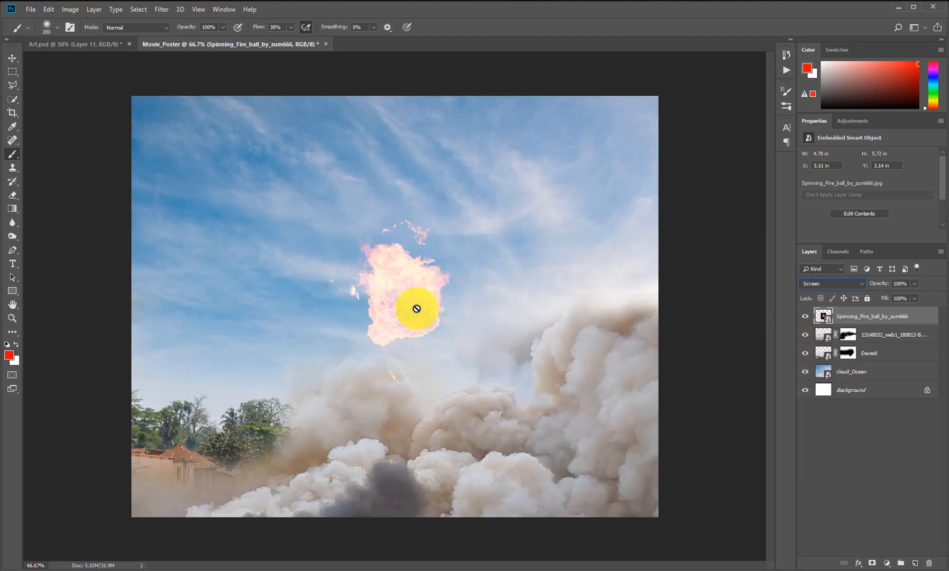
- Position the fireball at the lower-left edge in front of the house and shrink it to about 3.27 × 3.92 in
{"action": "left_click", "coordinate": [12, 58]}
{"action": "left_click_drag", "start_coordinate": [418, 304], "coordinate": [227, 525]}
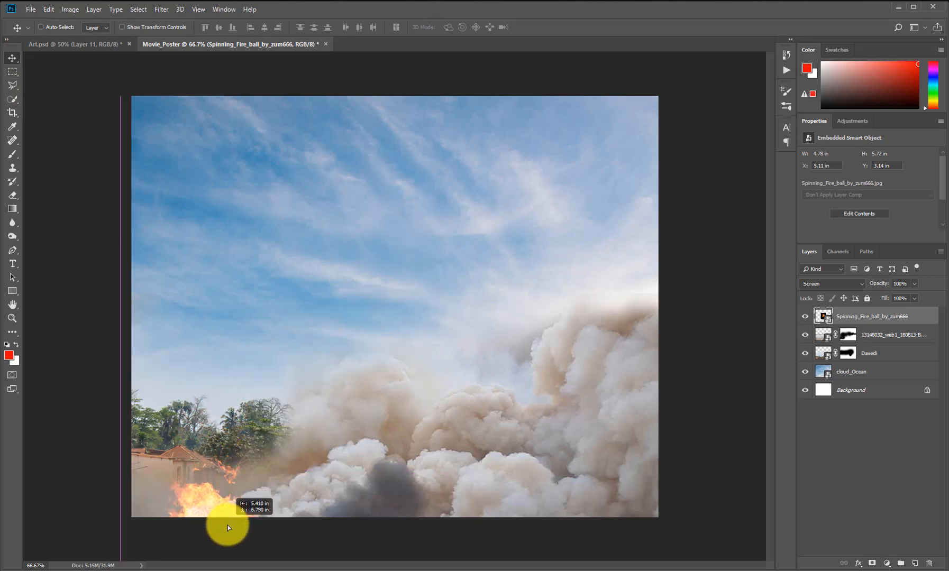
{"action": "key", "text": "ctrl+t"}
{"action": "left_click_drag", "start_coordinate": [290, 442], "coordinate": [262, 478]}
{"action": "left_click_drag", "start_coordinate": [233, 518], "coordinate": [195, 513]}
{"action": "key", "text": "Return"}
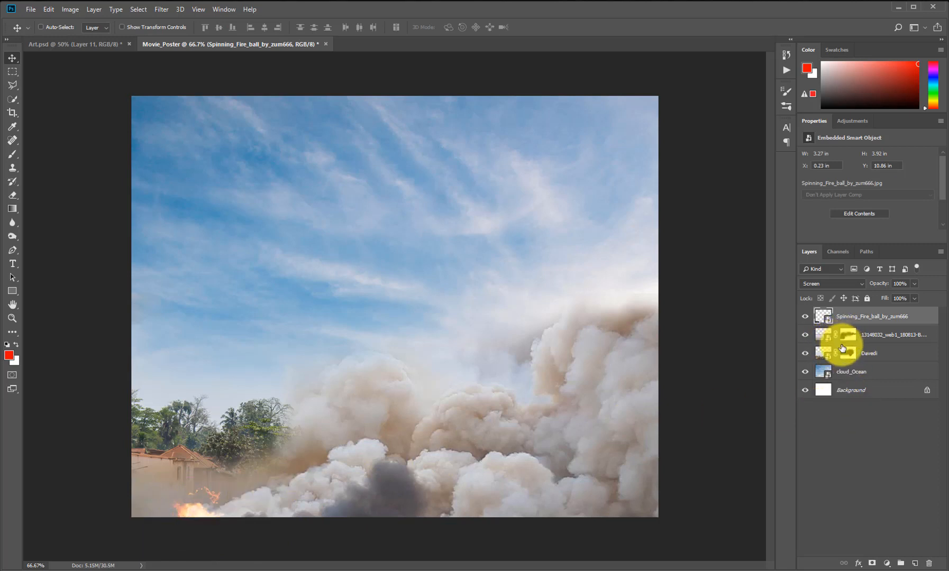
- Paint black on the large smoke layer's mask, down to a 90 px brush, to clear the haze from the house
{"action": "left_click", "coordinate": [848, 341]}
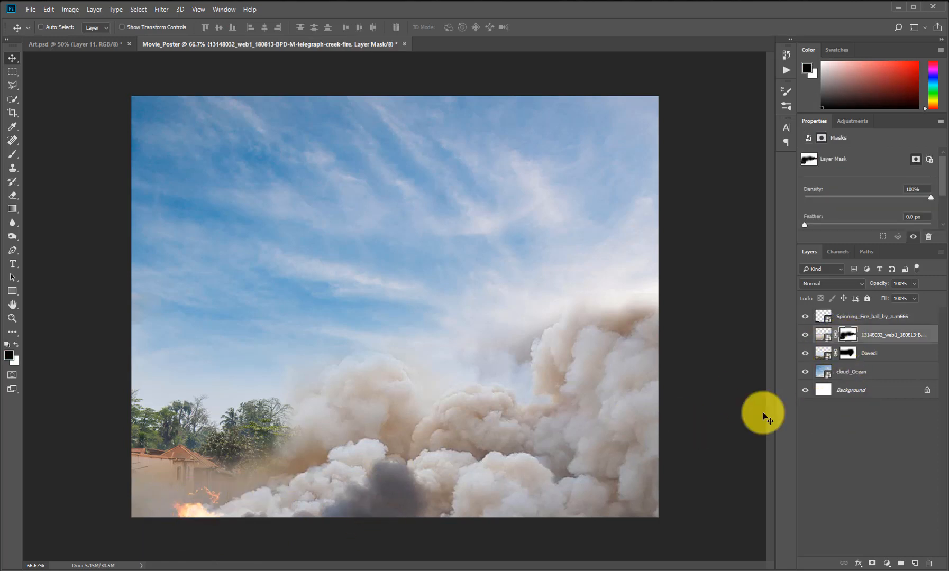
{"action": "key", "text": "b"}
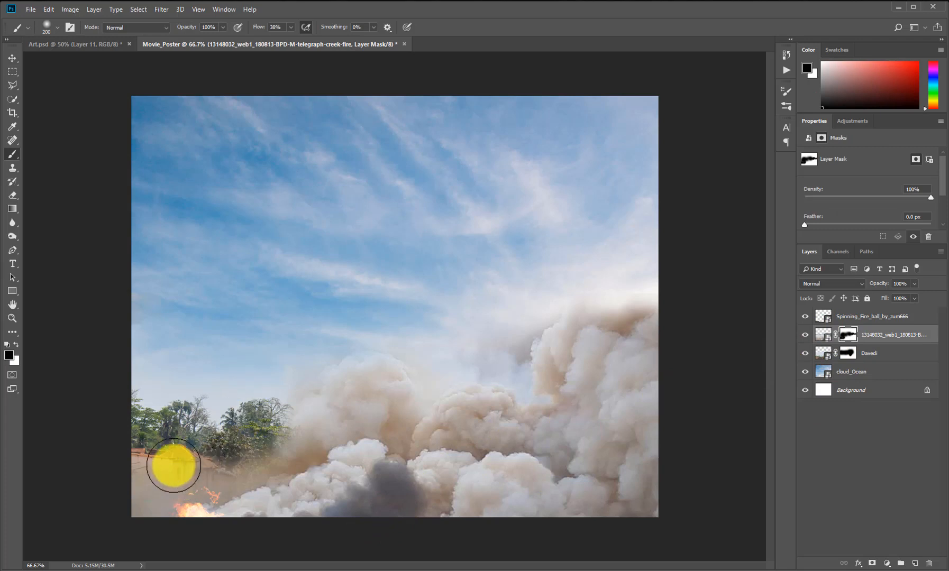
{"action": "mouse_move", "coordinate": [158, 461]}
{"action": "left_mouse_down"}
{"action": "mouse_move", "coordinate": [232, 460]}
{"action": "mouse_move", "coordinate": [141, 463]}
{"action": "mouse_move", "coordinate": [257, 458]}
{"action": "mouse_move", "coordinate": [178, 439]}
{"action": "mouse_move", "coordinate": [203, 443]}
{"action": "mouse_move", "coordinate": [231, 476]}
{"action": "mouse_move", "coordinate": [245, 463]}
{"action": "mouse_move", "coordinate": [237, 477]}
{"action": "mouse_move", "coordinate": [156, 437]}
{"action": "mouse_move", "coordinate": [152, 476]}
{"action": "left_mouse_up"}
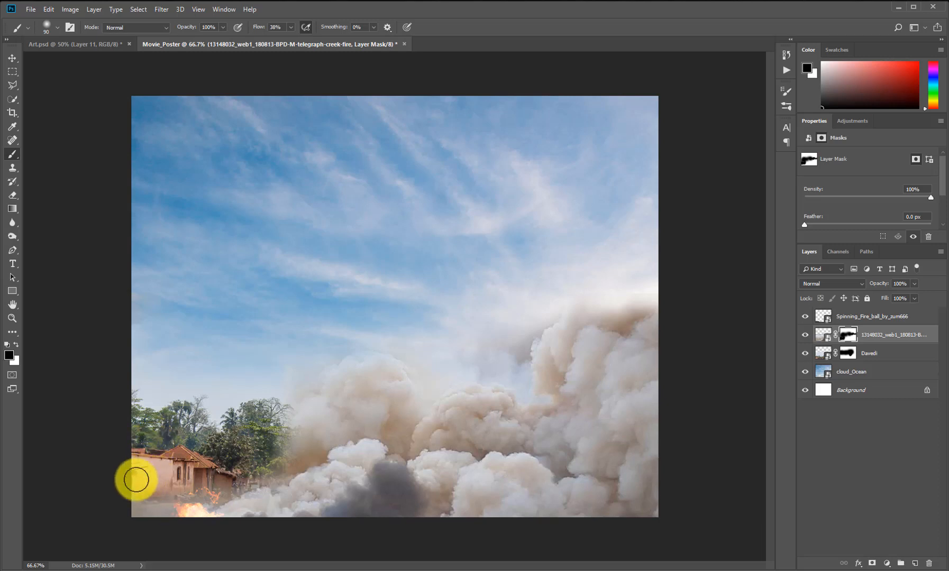
- Try the Multiply blend mode on the fireball layer and return it to Screen
{"action": "left_click", "coordinate": [836, 320]}
{"action": "left_click", "coordinate": [840, 286]}
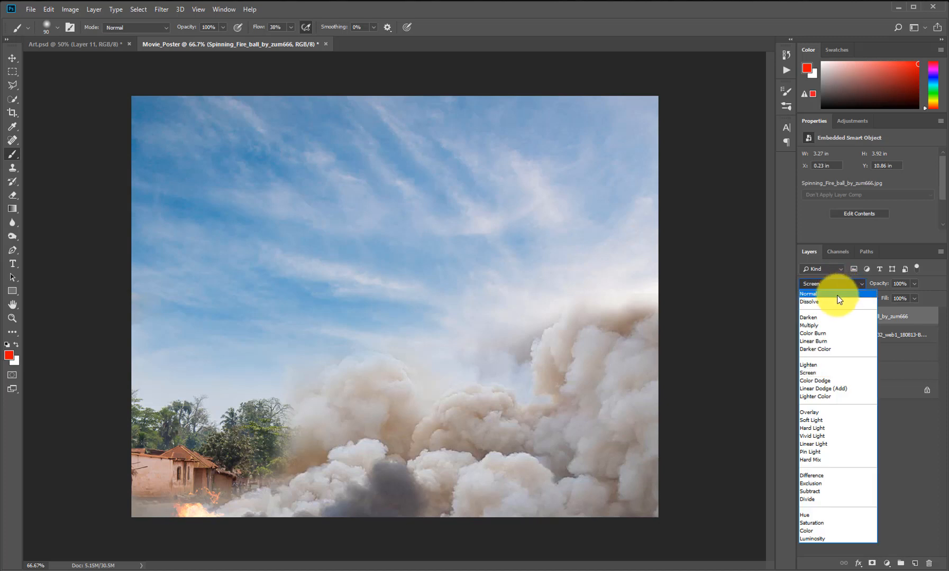
{"action": "left_click", "coordinate": [829, 325]}
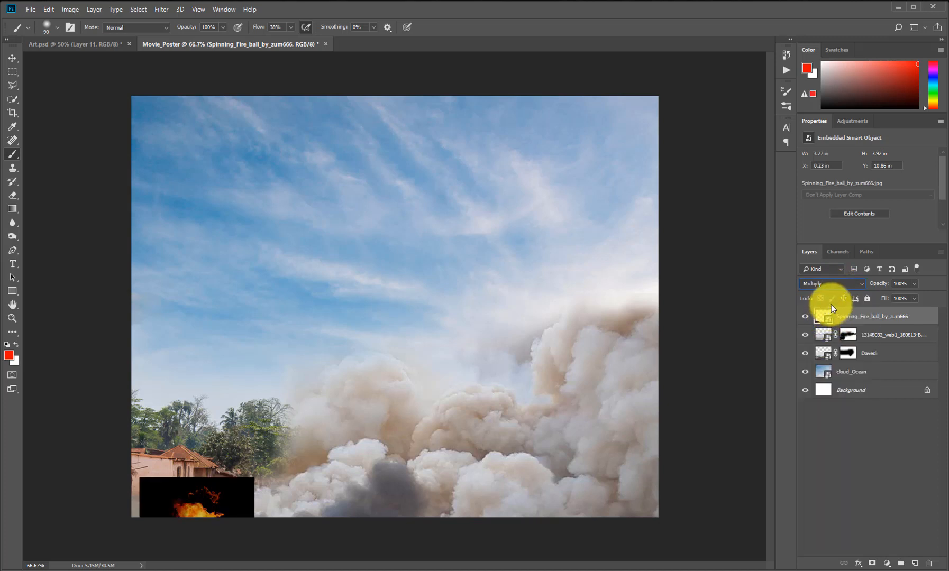
{"action": "left_click", "coordinate": [836, 285]}
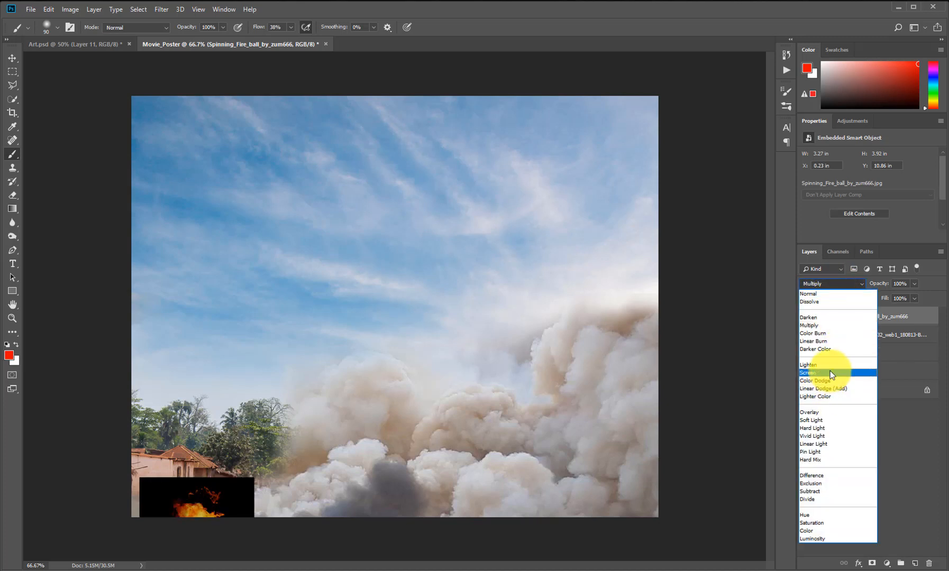
{"action": "left_click", "coordinate": [829, 373]}
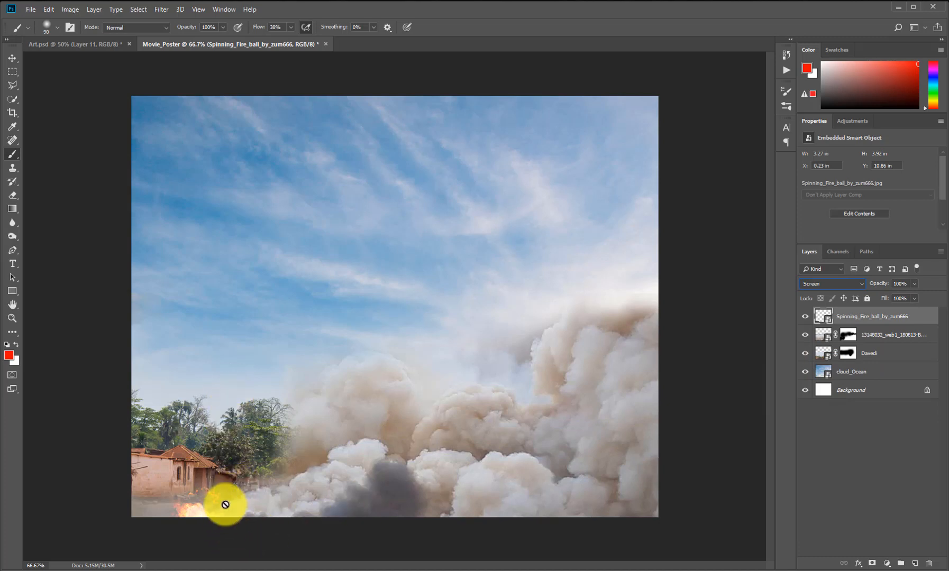
- Nudge the fireball layer slightly upward in front of the house
{"action": "left_click", "coordinate": [452, 403]}
{"action": "left_click", "coordinate": [714, 304]}
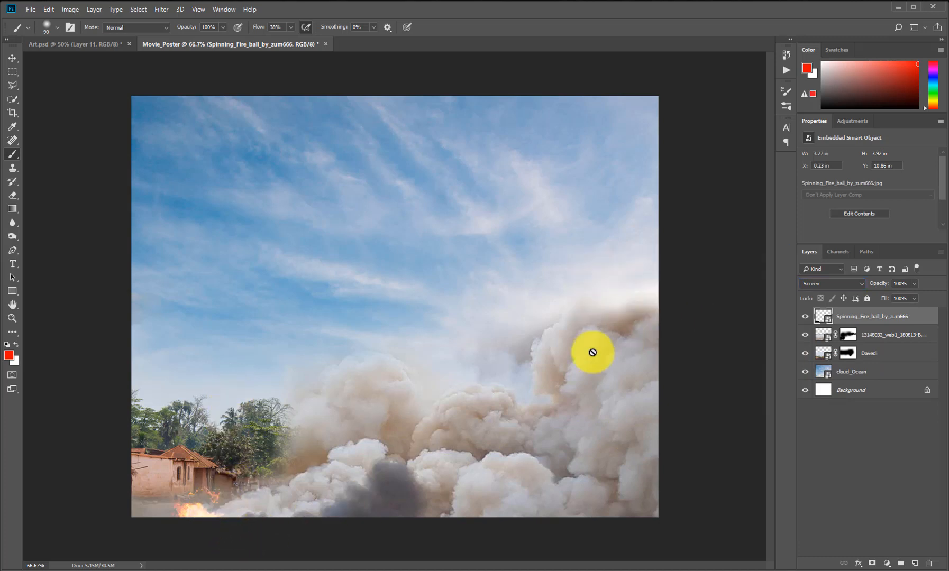
{"action": "key", "text": "v"}
{"action": "left_click_drag", "start_coordinate": [209, 515], "coordinate": [212, 510]}
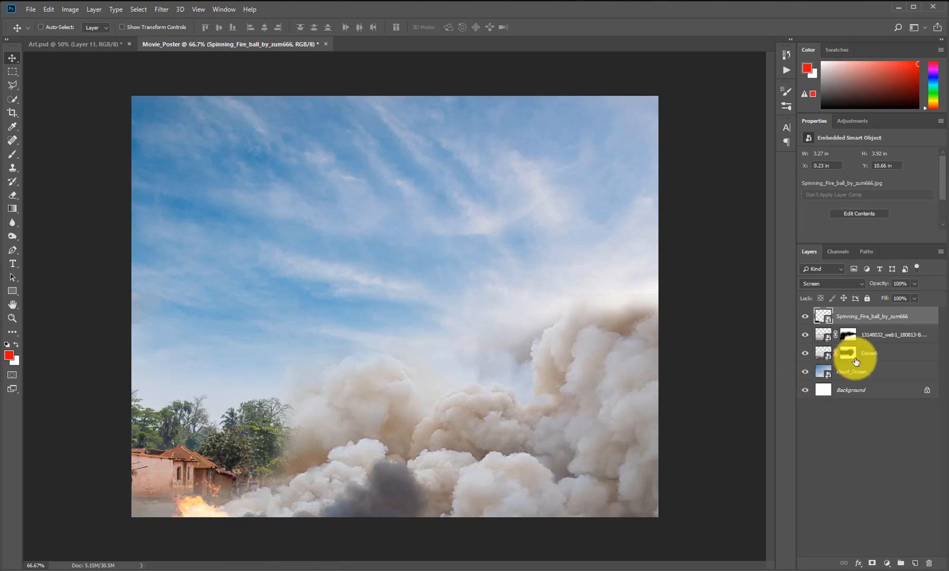
- Place the smoke image from the Excercise_Files folder over the fire, scaled down to about 1.85 × 0.98 in
{"action": "key", "text": "alt+Tab"}
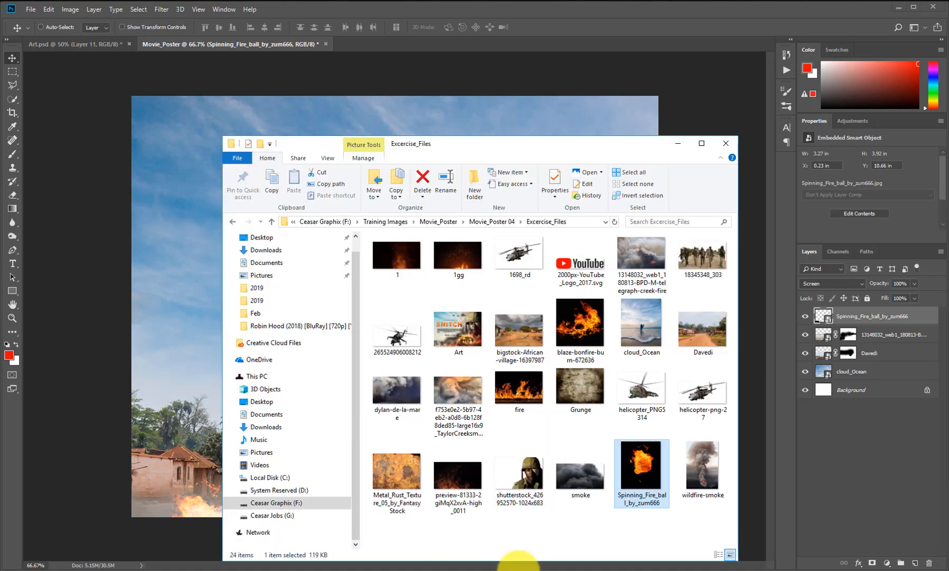
{"action": "left_click_drag", "start_coordinate": [574, 475], "coordinate": [256, 438]}
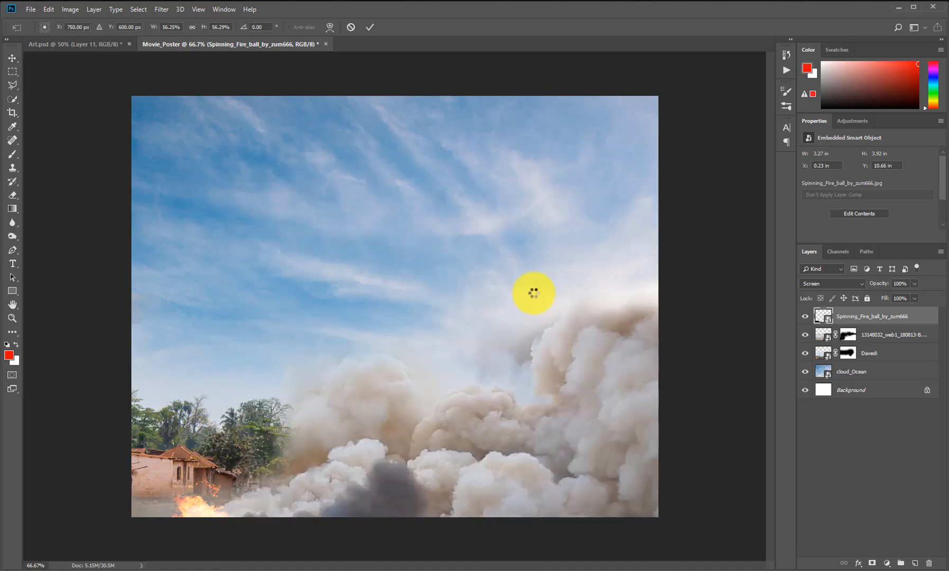
{"action": "left_click_drag", "start_coordinate": [660, 168], "coordinate": [190, 521]}
{"action": "key", "text": "Return"}
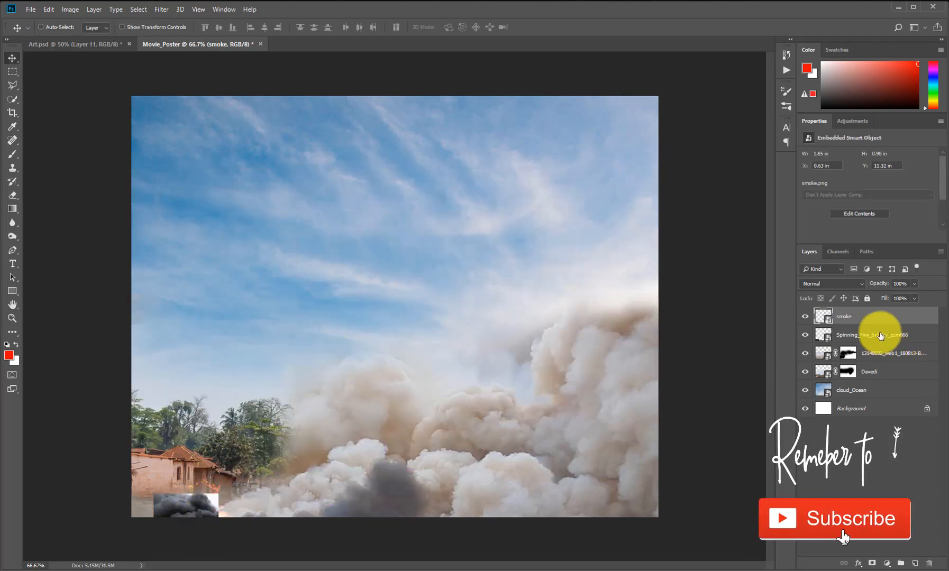
- Set the newly placed smoke layer to Multiply and stack it directly beneath the fireball layer
{"action": "left_click", "coordinate": [824, 283]}
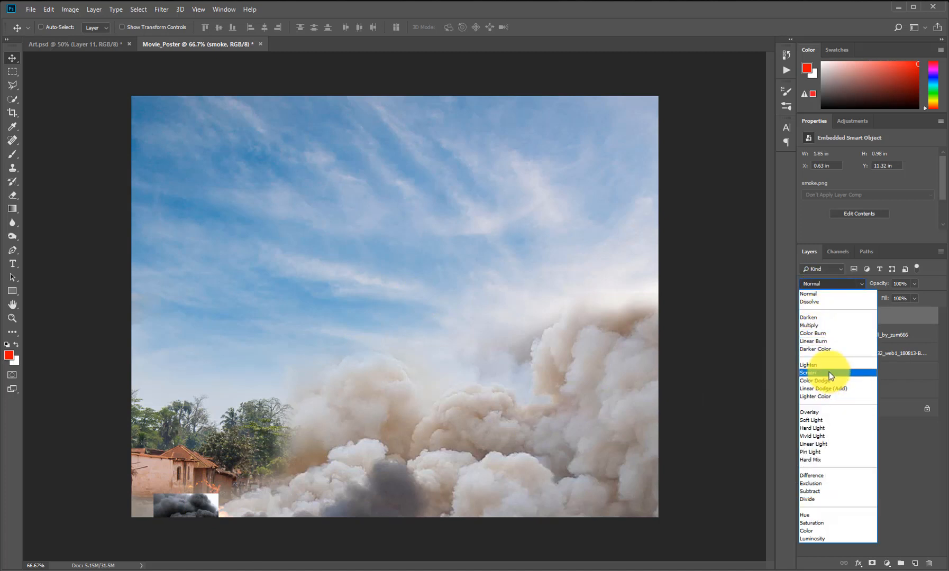
{"action": "left_click", "coordinate": [818, 324]}
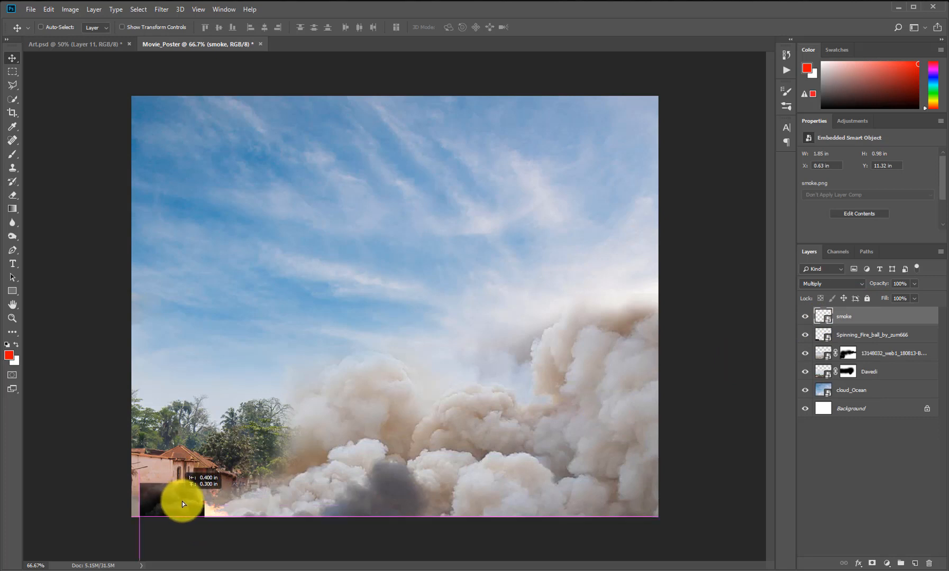
{"action": "left_click_drag", "start_coordinate": [196, 498], "coordinate": [197, 499]}
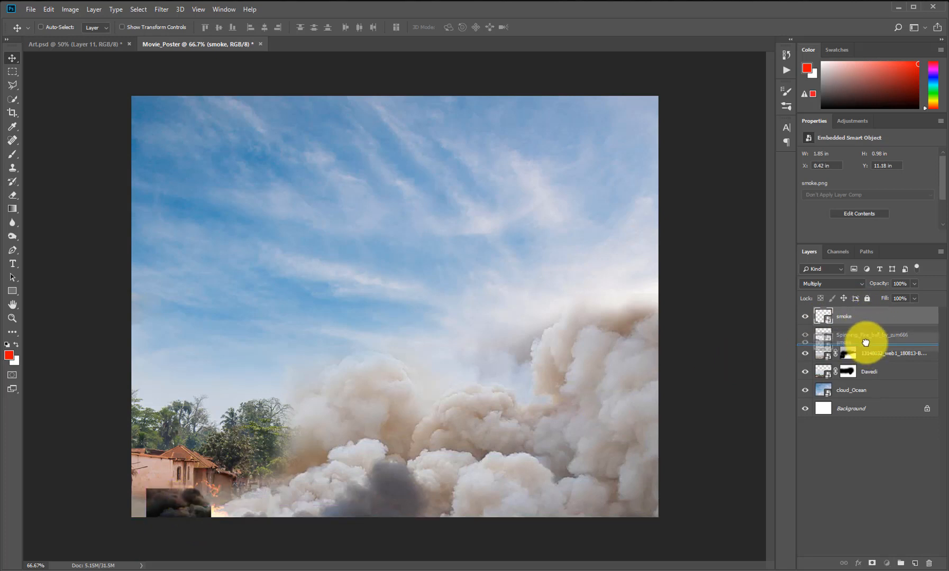
{"action": "left_click_drag", "start_coordinate": [861, 339], "coordinate": [857, 340]}
- Enlarge the dark smoke to about 3.97 × 2.11 in so it surrounds the fire at the lower-left corner
{"action": "mouse_move", "coordinate": [170, 508]}
{"action": "left_mouse_down"}
{"action": "mouse_move", "coordinate": [186, 516]}
{"action": "mouse_move", "coordinate": [174, 509]}
{"action": "left_mouse_up"}
{"action": "key", "text": "ctrl+t"}
{"action": "left_click_drag", "start_coordinate": [222, 483], "coordinate": [255, 470]}
{"action": "key", "text": "Return"}
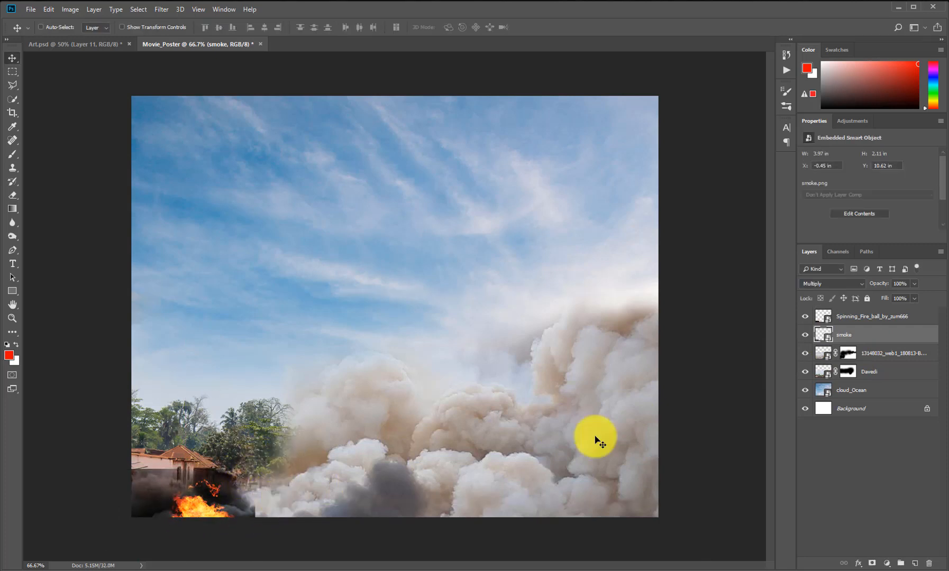
- Add a layer mask to the dark smoke and paint away its hard edges around the fire with soft black 90 and 250 px brushes
{"action": "left_click", "coordinate": [871, 564]}
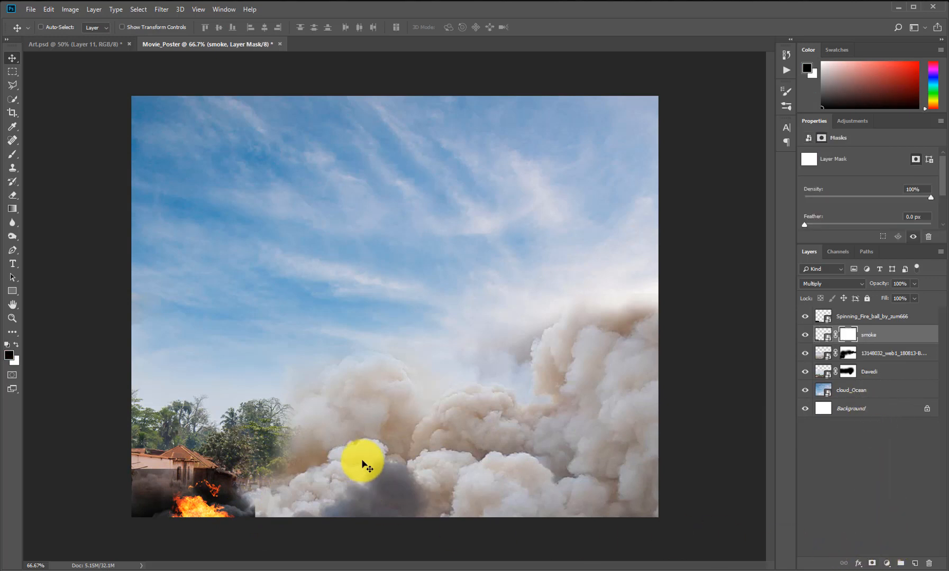
{"action": "key", "text": "b"}
{"action": "key", "text": "d"}
{"action": "key", "text": "x"}
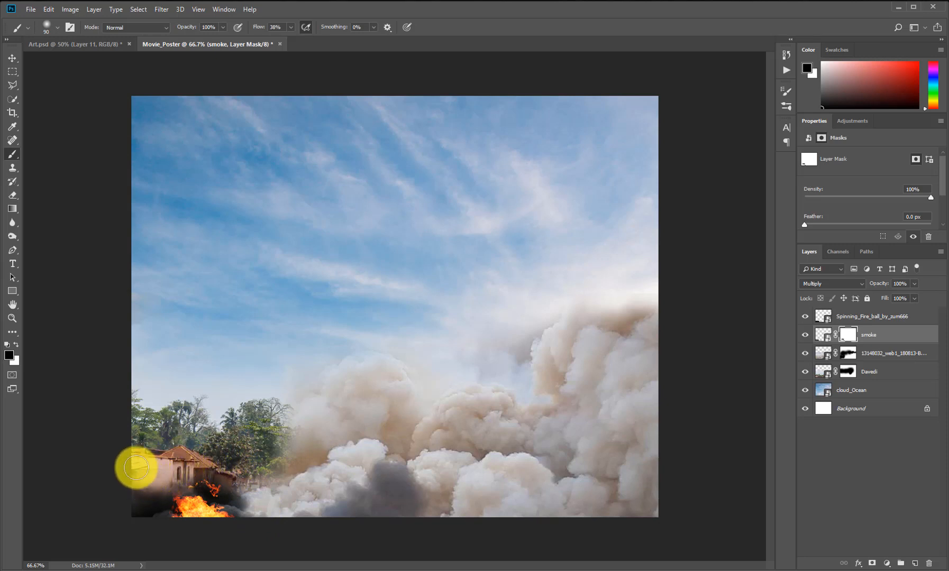
{"action": "mouse_move", "coordinate": [160, 460]}
{"action": "left_mouse_down"}
{"action": "mouse_move", "coordinate": [144, 364]}
{"action": "mouse_move", "coordinate": [162, 442]}
{"action": "mouse_move", "coordinate": [157, 378]}
{"action": "mouse_move", "coordinate": [177, 433]}
{"action": "mouse_move", "coordinate": [147, 479]}
{"action": "left_mouse_up"}
{"action": "key", "text": "bracketright"}
{"action": "key", "text": "bracketright"}
{"action": "key", "text": "bracketright"}
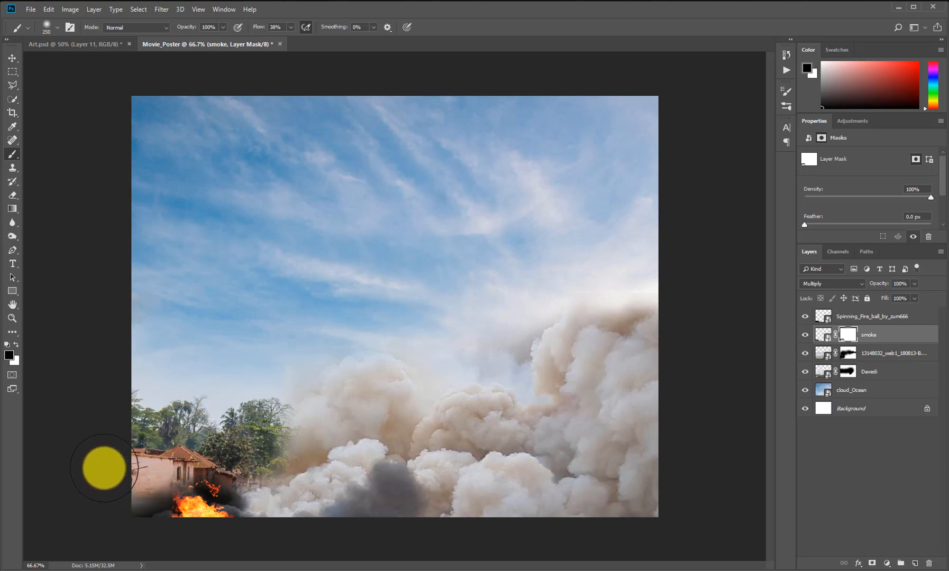
{"action": "mouse_move", "coordinate": [107, 466]}
{"action": "left_mouse_down"}
{"action": "mouse_move", "coordinate": [126, 455]}
{"action": "mouse_move", "coordinate": [127, 484]}
{"action": "mouse_move", "coordinate": [136, 456]}
{"action": "mouse_move", "coordinate": [268, 464]}
{"action": "mouse_move", "coordinate": [113, 466]}
{"action": "mouse_move", "coordinate": [106, 490]}
{"action": "mouse_move", "coordinate": [121, 495]}
{"action": "mouse_move", "coordinate": [117, 502]}
{"action": "mouse_move", "coordinate": [128, 460]}
{"action": "mouse_move", "coordinate": [274, 465]}
{"action": "mouse_move", "coordinate": [252, 483]}
{"action": "mouse_move", "coordinate": [292, 436]}
{"action": "mouse_move", "coordinate": [273, 478]}
{"action": "left_mouse_up"}
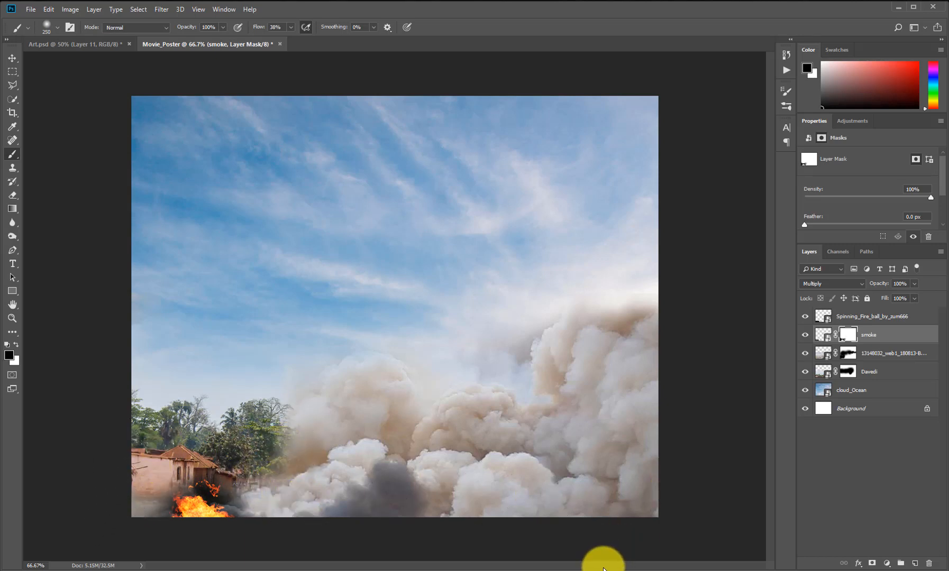
- Duplicate the masked dark smoke layer
{"action": "key", "text": "ctrl+j"}
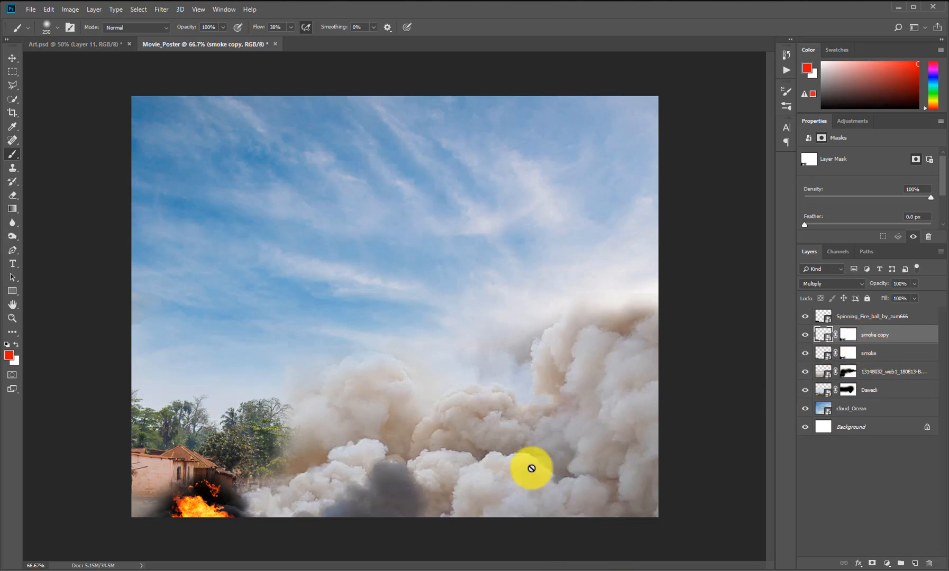
- Shift the duplicated dark smoke slightly toward the lower-left corner and restack the original smoke layer directly above the Davedi layer
{"action": "key", "text": "v"}
{"action": "left_click_drag", "start_coordinate": [171, 524], "coordinate": [167, 534]}
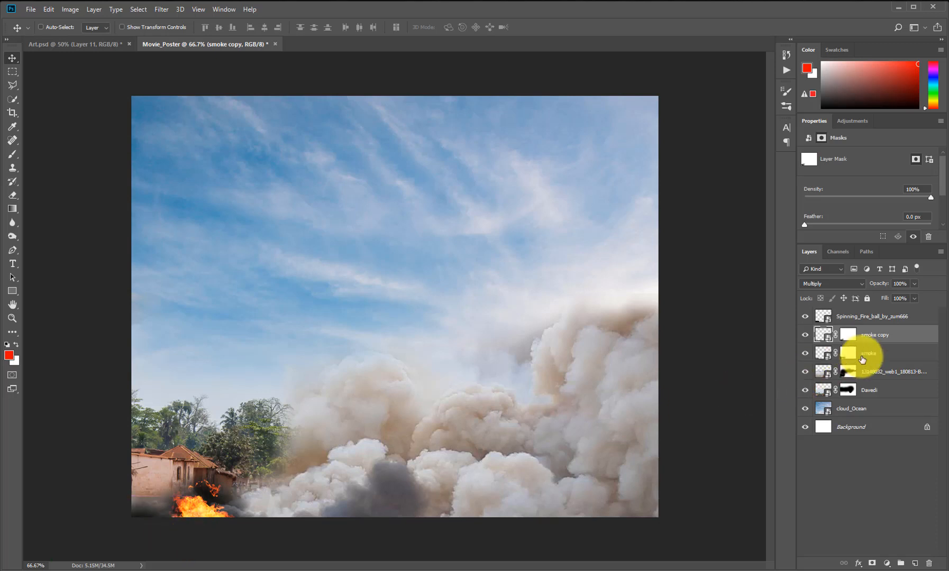
{"action": "left_click_drag", "start_coordinate": [868, 354], "coordinate": [876, 385]}
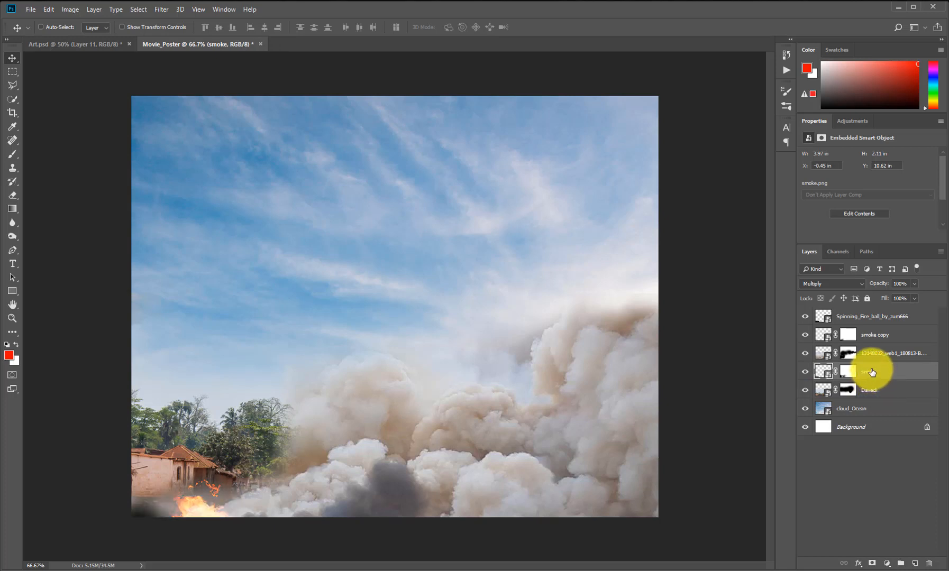
- Paint soft black at 250 px on the telegraph-creek-fire layer's mask to reveal the dark smoke around the lower-left fire
{"action": "left_click", "coordinate": [847, 355]}
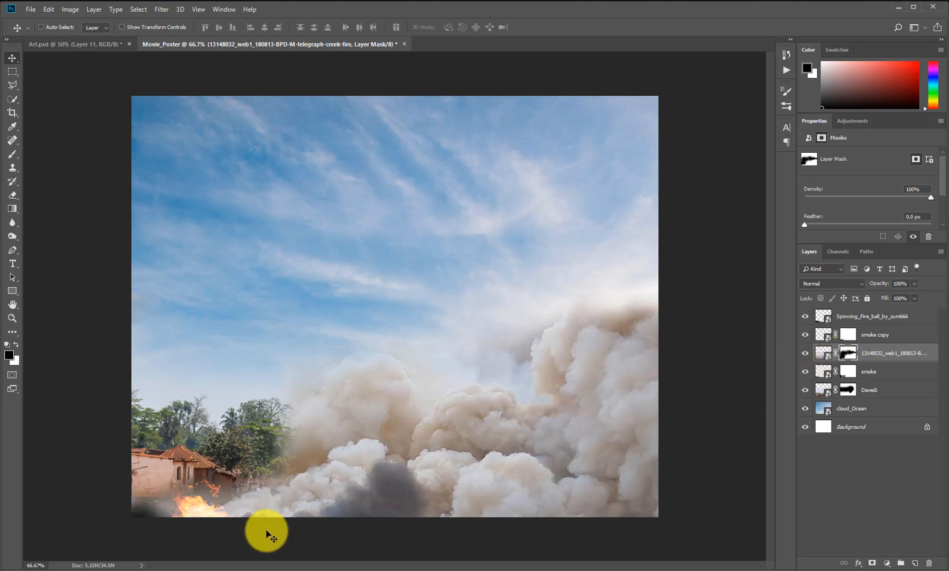
{"action": "key", "text": "b"}
{"action": "mouse_move", "coordinate": [190, 522]}
{"action": "left_mouse_down"}
{"action": "mouse_move", "coordinate": [195, 515]}
{"action": "mouse_move", "coordinate": [211, 568]}
{"action": "mouse_move", "coordinate": [225, 530]}
{"action": "mouse_move", "coordinate": [210, 551]}
{"action": "mouse_move", "coordinate": [224, 541]}
{"action": "mouse_move", "coordinate": [244, 553]}
{"action": "mouse_move", "coordinate": [197, 550]}
{"action": "mouse_move", "coordinate": [293, 556]}
{"action": "mouse_move", "coordinate": [161, 556]}
{"action": "left_mouse_up"}
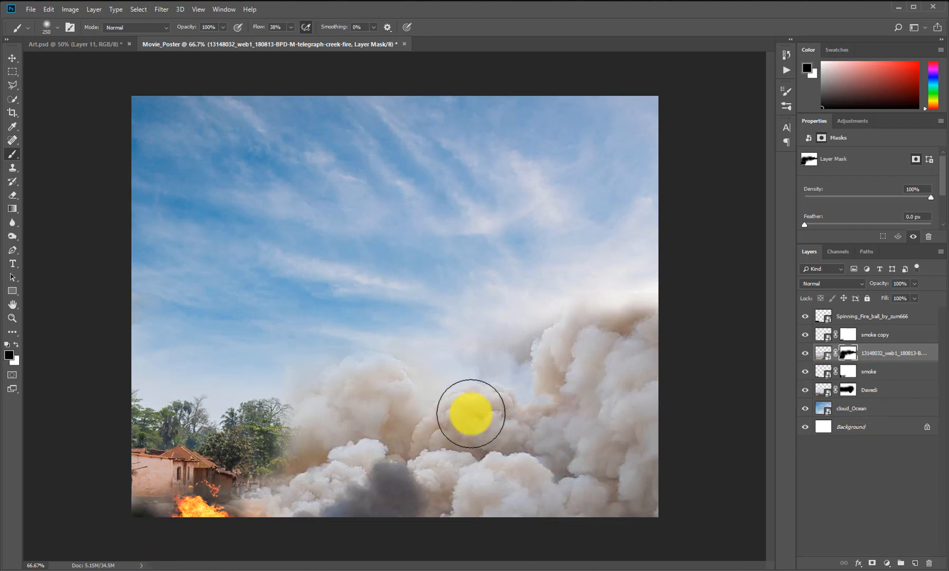
{"action": "key", "text": "v"}
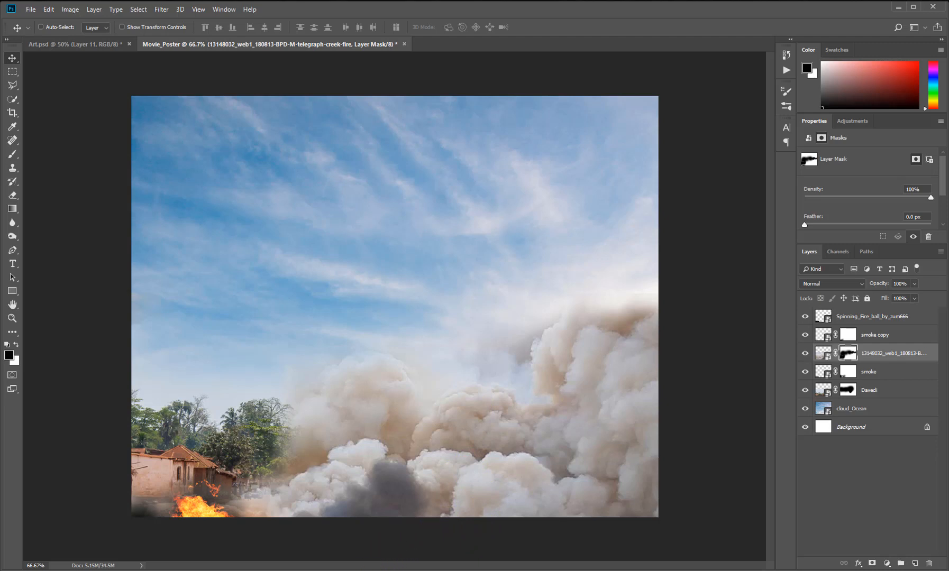
- Place the wildfire-smoke image, rotated clockwise and enlarged to about 11.04 × 9.47 in, so its plume rises from the fire beside the house
{"action": "key", "text": "alt+Tab"}
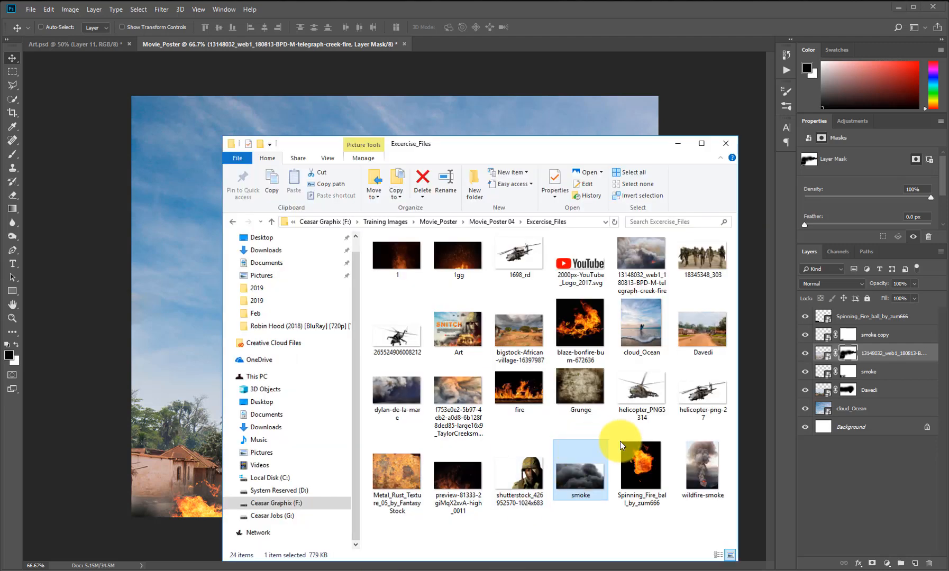
{"action": "left_click_drag", "start_coordinate": [690, 463], "coordinate": [200, 397]}
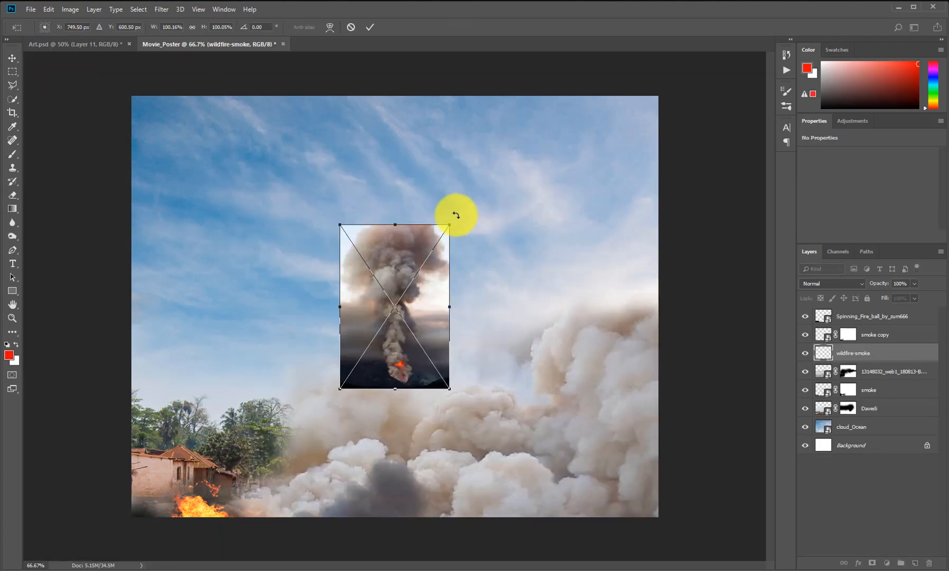
{"action": "left_click_drag", "start_coordinate": [456, 215], "coordinate": [483, 291]}
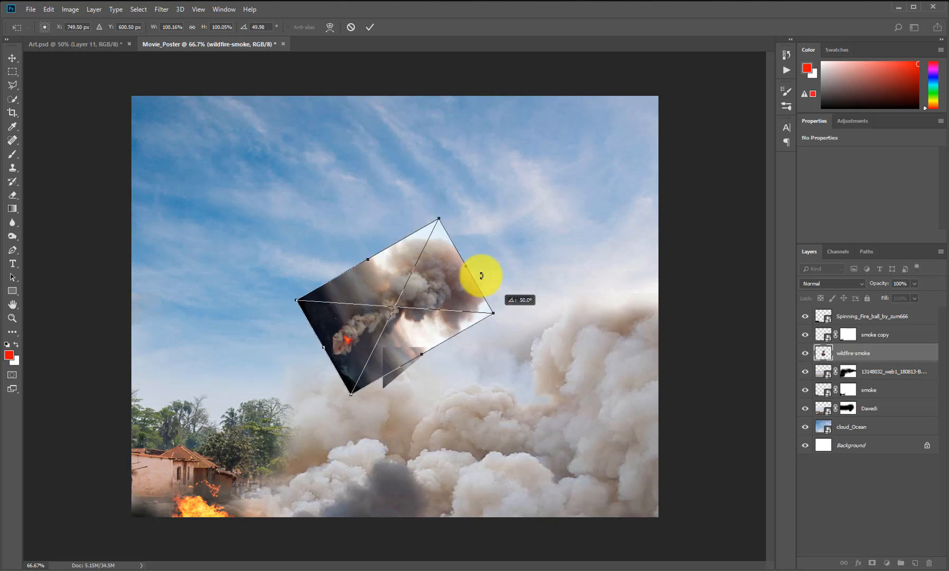
{"action": "left_click_drag", "start_coordinate": [443, 224], "coordinate": [515, 186]}
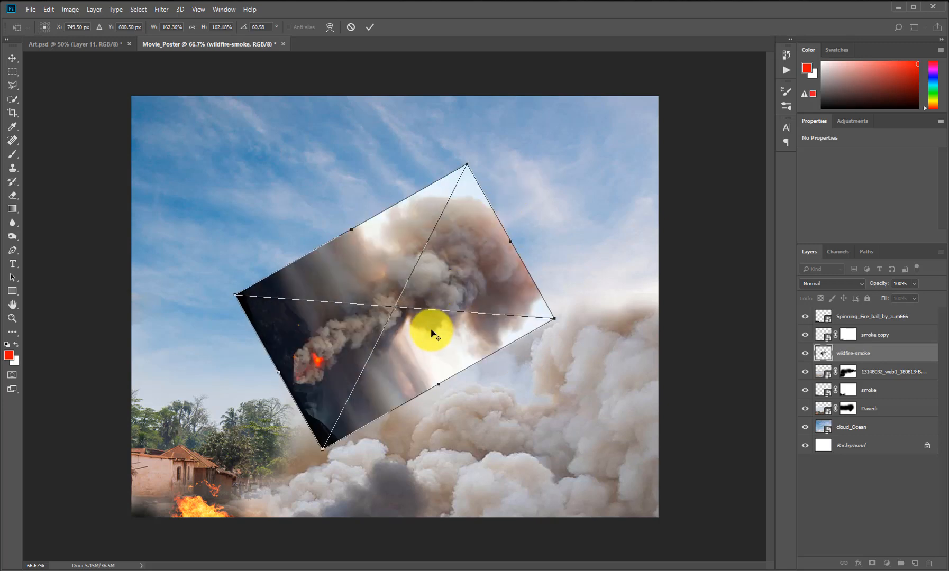
{"action": "left_click_drag", "start_coordinate": [438, 394], "coordinate": [371, 515]}
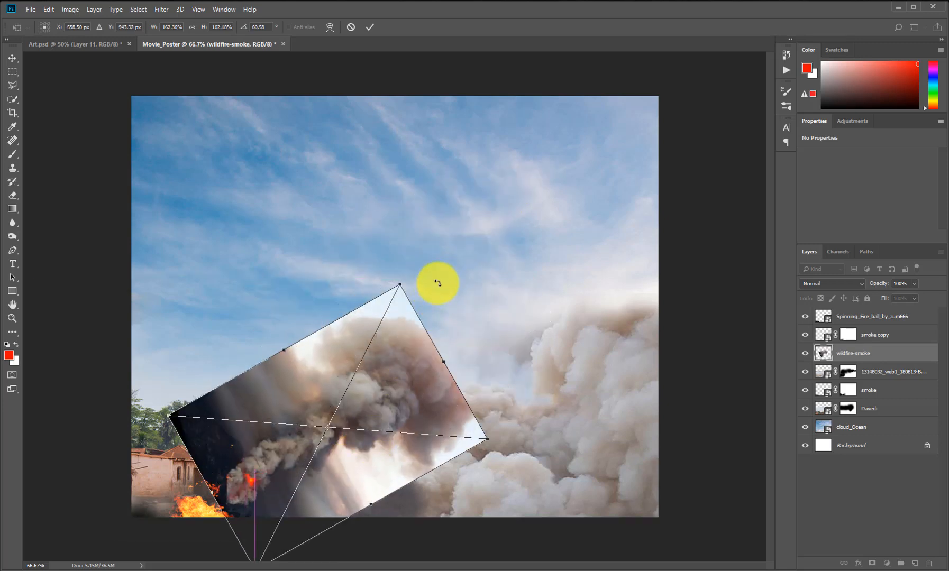
{"action": "left_click_drag", "start_coordinate": [399, 284], "coordinate": [478, 257]}
{"action": "left_click_drag", "start_coordinate": [389, 410], "coordinate": [397, 425]}
{"action": "key", "text": "Return"}
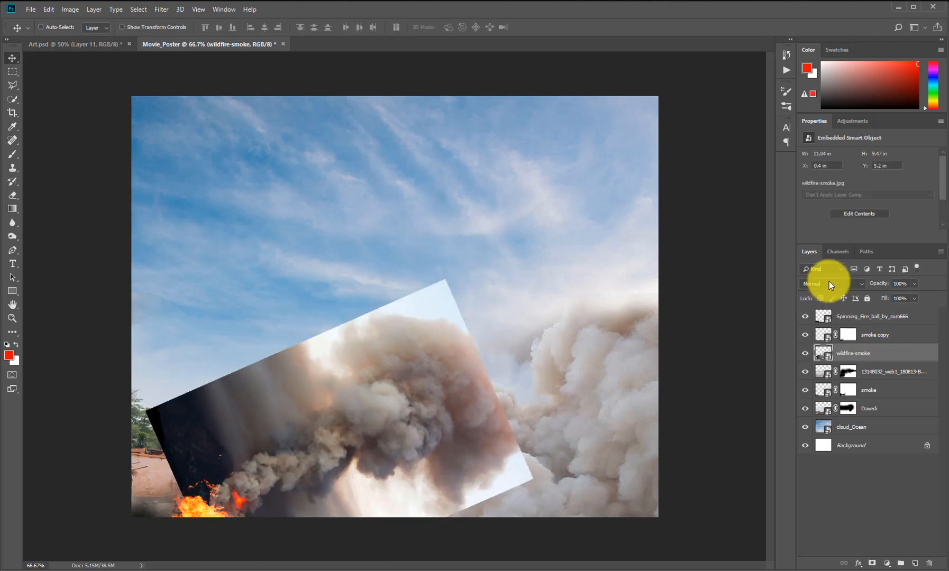
- Set the wildfire-smoke layer to Screen and move it left so its flame sits just above the fire beside the house
{"action": "left_click", "coordinate": [829, 283]}
{"action": "left_click", "coordinate": [824, 373]}
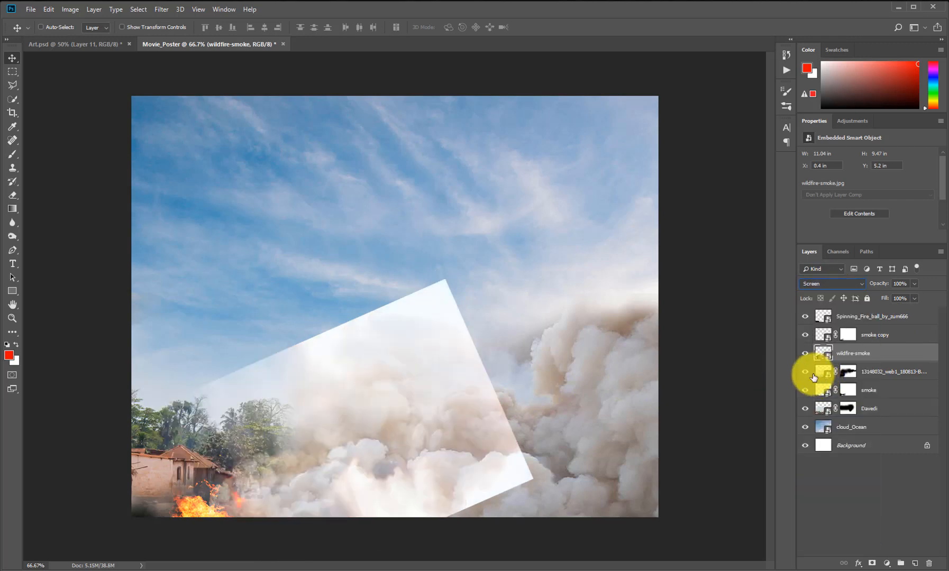
{"action": "left_click_drag", "start_coordinate": [296, 458], "coordinate": [281, 470]}
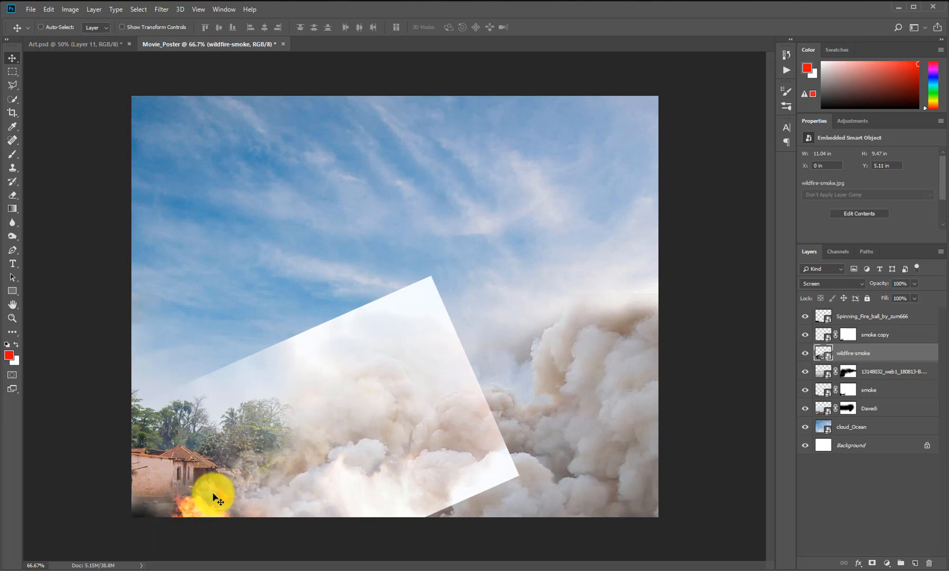
{"action": "left_click_drag", "start_coordinate": [260, 485], "coordinate": [255, 483]}
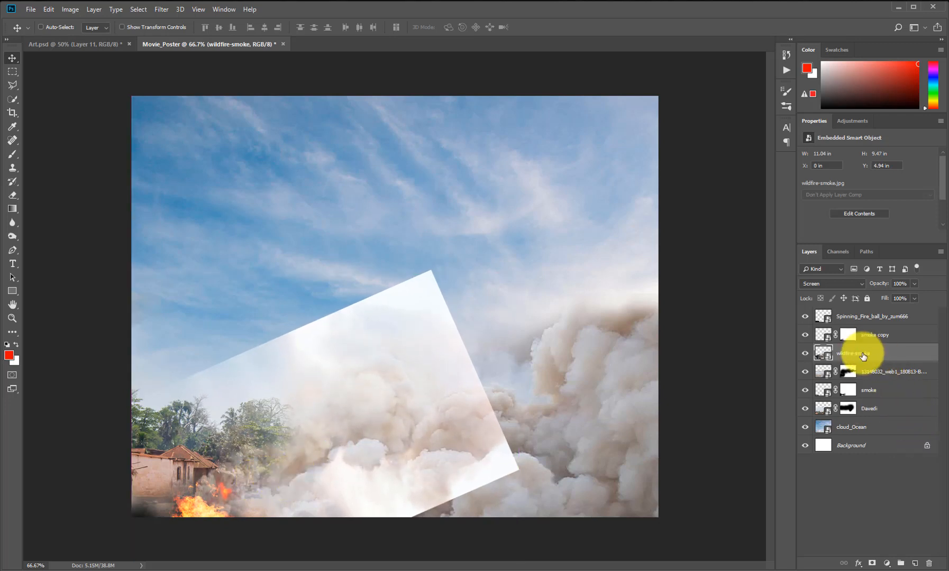
- Add a layer mask to the wildfire-smoke layer and paint away its bright hard edges with a soft black 250 px brush
{"action": "left_click", "coordinate": [873, 562]}
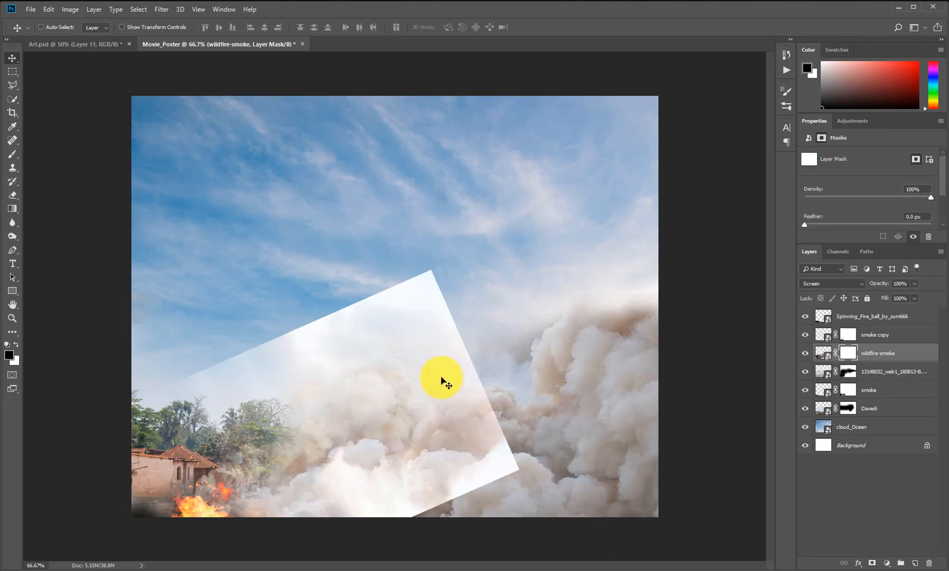
{"action": "key", "text": "b"}
{"action": "mouse_move", "coordinate": [412, 271]}
{"action": "left_mouse_down"}
{"action": "mouse_move", "coordinate": [381, 294]}
{"action": "mouse_move", "coordinate": [339, 300]}
{"action": "mouse_move", "coordinate": [210, 359]}
{"action": "mouse_move", "coordinate": [220, 336]}
{"action": "mouse_move", "coordinate": [217, 360]}
{"action": "mouse_move", "coordinate": [247, 337]}
{"action": "mouse_move", "coordinate": [264, 361]}
{"action": "mouse_move", "coordinate": [302, 323]}
{"action": "mouse_move", "coordinate": [286, 362]}
{"action": "mouse_move", "coordinate": [329, 316]}
{"action": "mouse_move", "coordinate": [373, 314]}
{"action": "mouse_move", "coordinate": [448, 270]}
{"action": "mouse_move", "coordinate": [477, 284]}
{"action": "mouse_move", "coordinate": [524, 522]}
{"action": "mouse_move", "coordinate": [520, 477]}
{"action": "mouse_move", "coordinate": [477, 505]}
{"action": "mouse_move", "coordinate": [514, 452]}
{"action": "mouse_move", "coordinate": [432, 519]}
{"action": "mouse_move", "coordinate": [380, 536]}
{"action": "mouse_move", "coordinate": [338, 532]}
{"action": "mouse_move", "coordinate": [474, 492]}
{"action": "mouse_move", "coordinate": [505, 465]}
{"action": "mouse_move", "coordinate": [474, 473]}
{"action": "mouse_move", "coordinate": [485, 425]}
{"action": "mouse_move", "coordinate": [455, 387]}
{"action": "mouse_move", "coordinate": [436, 304]}
{"action": "mouse_move", "coordinate": [466, 275]}
{"action": "mouse_move", "coordinate": [488, 291]}
{"action": "left_mouse_up"}
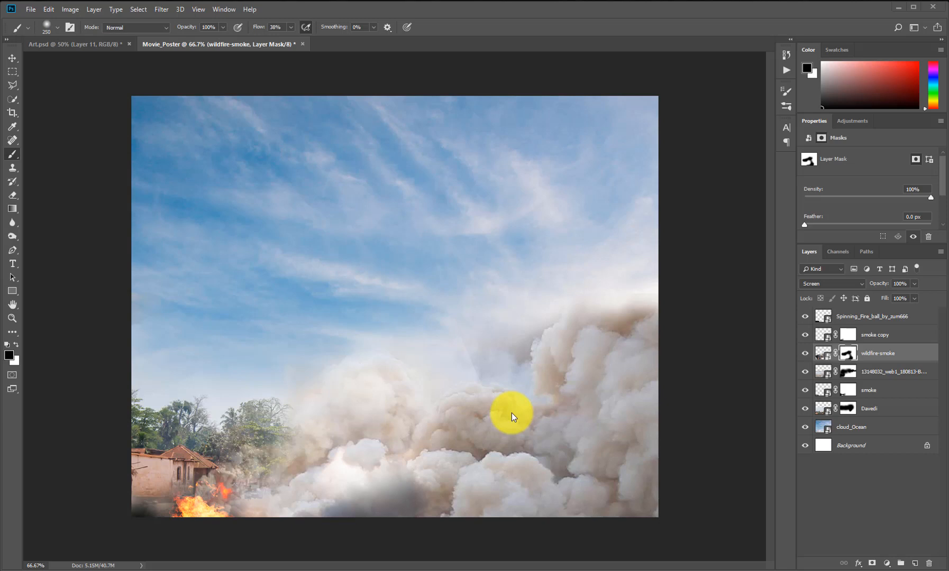
{"action": "mouse_move", "coordinate": [470, 406]}
{"action": "left_mouse_down"}
{"action": "mouse_move", "coordinate": [535, 460]}
{"action": "mouse_move", "coordinate": [476, 470]}
{"action": "mouse_move", "coordinate": [438, 382]}
{"action": "mouse_move", "coordinate": [423, 522]}
{"action": "mouse_move", "coordinate": [473, 443]}
{"action": "mouse_move", "coordinate": [483, 378]}
{"action": "mouse_move", "coordinate": [453, 523]}
{"action": "mouse_move", "coordinate": [428, 492]}
{"action": "mouse_move", "coordinate": [388, 474]}
{"action": "mouse_move", "coordinate": [398, 468]}
{"action": "mouse_move", "coordinate": [407, 476]}
{"action": "mouse_move", "coordinate": [384, 538]}
{"action": "left_mouse_up"}
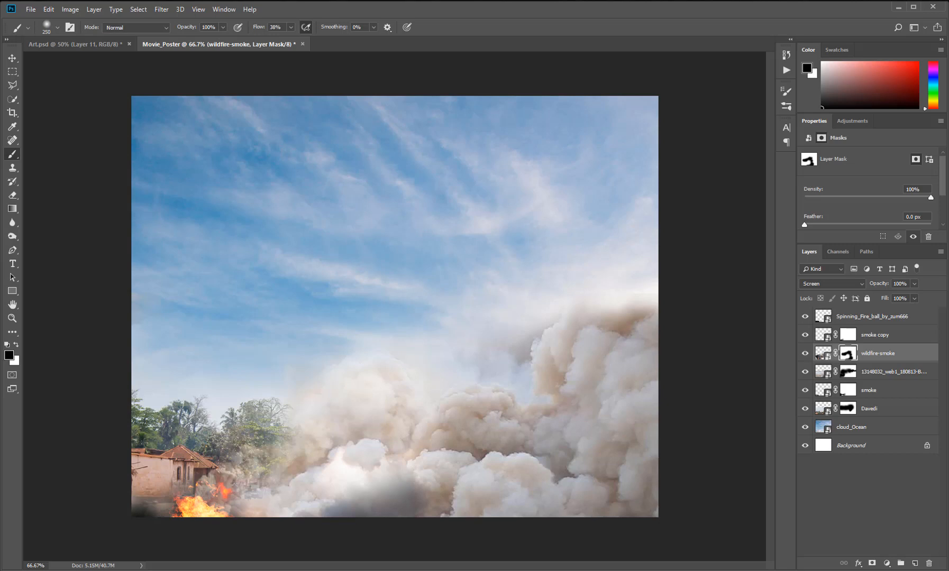
- Place the telegraph-creek-fire photo again above wildfire-smoke, enlarged to about 17.48 × 11.65 in and offset toward the canvas's lower left
{"action": "key", "text": "alt+Tab"}
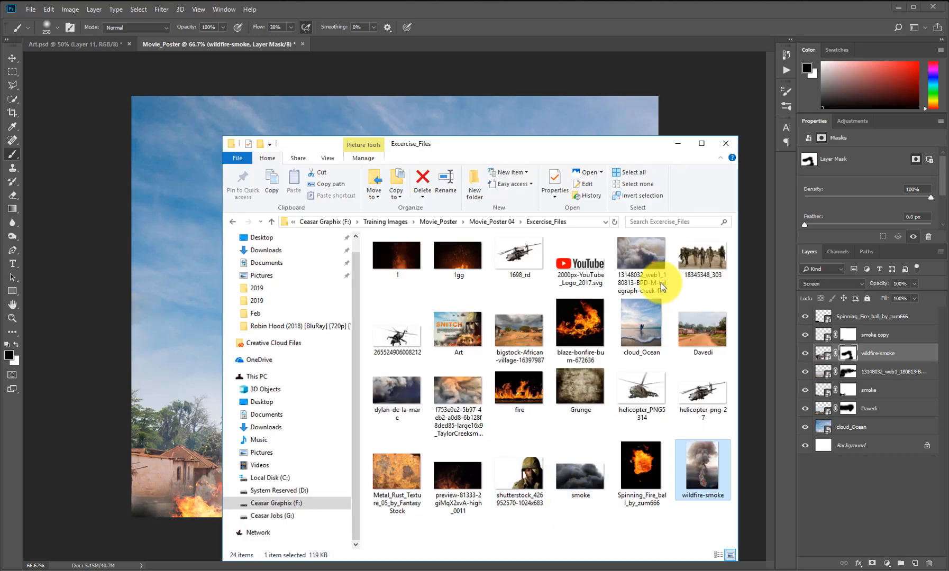
{"action": "left_click_drag", "start_coordinate": [648, 255], "coordinate": [196, 427]}
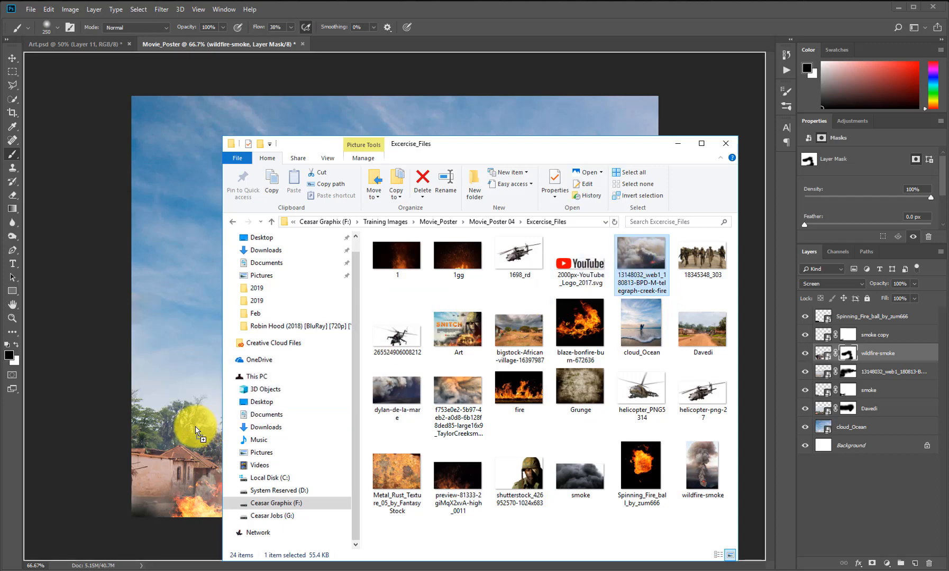
{"action": "left_click_drag", "start_coordinate": [554, 340], "coordinate": [541, 417]}
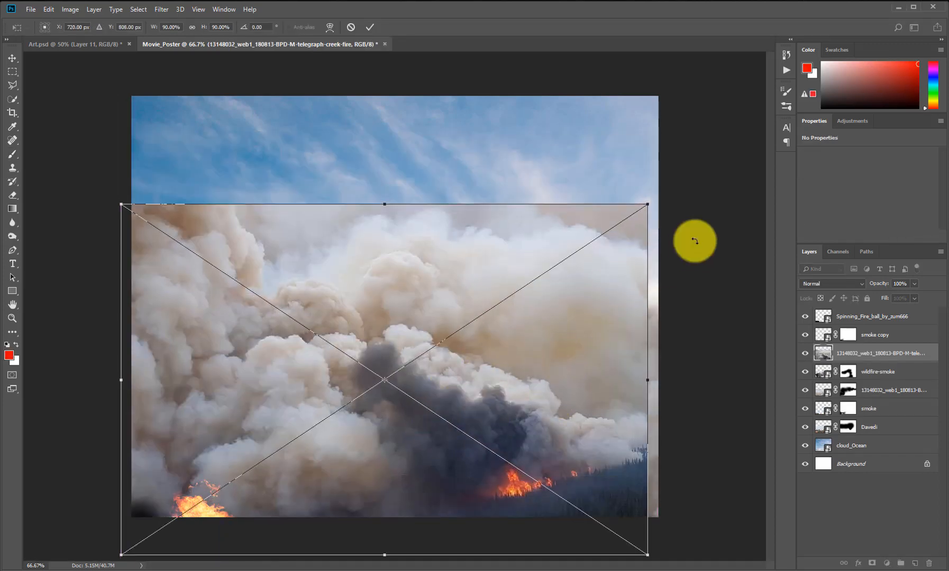
{"action": "left_click_drag", "start_coordinate": [688, 192], "coordinate": [700, 186]}
{"action": "left_click_drag", "start_coordinate": [529, 398], "coordinate": [386, 463]}
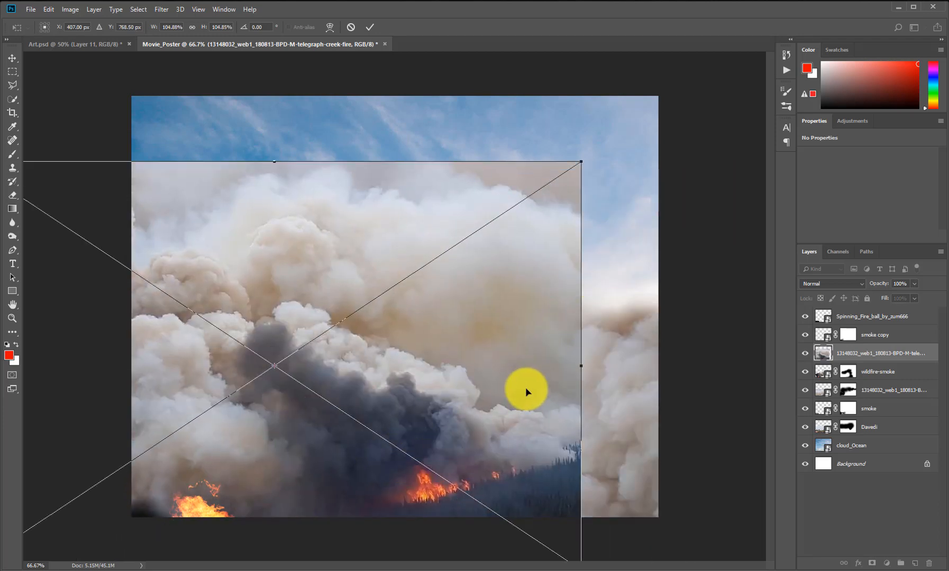
{"action": "key", "text": "Return"}
- Add a layer mask to the second telegraph-creek-fire layer and fill it with black to hide the photo
{"action": "key", "text": "b"}
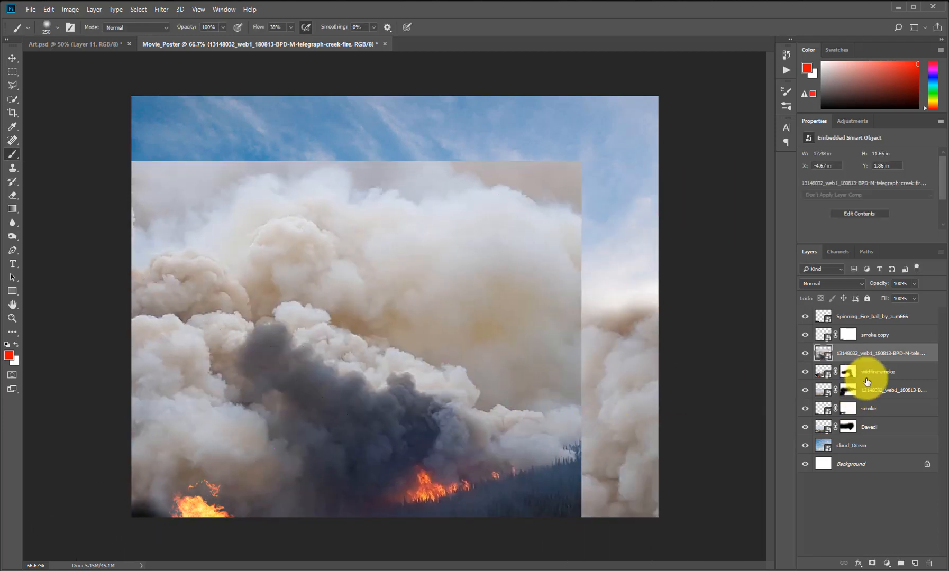
{"action": "left_click", "coordinate": [872, 564]}
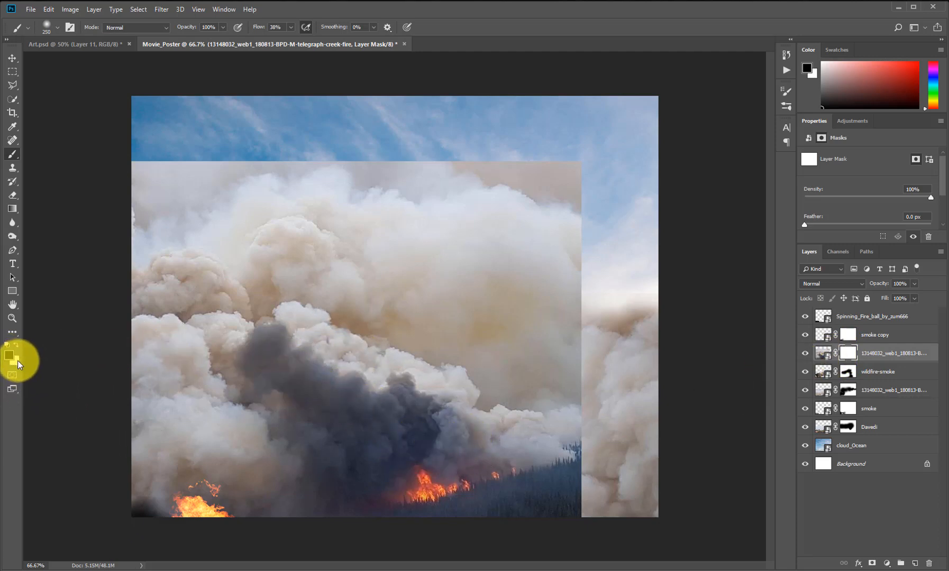
{"action": "key", "text": "alt+BackSpace"}
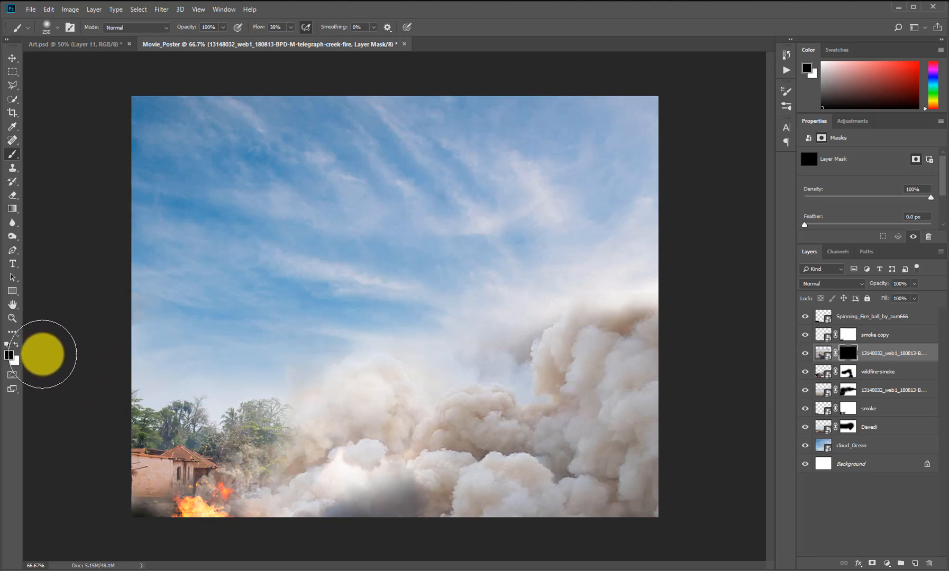
- Paint white on the black mask to reveal the dark smoke and flames at bottom centre, refining with a soft 175 px brush
{"action": "key", "text": "x"}
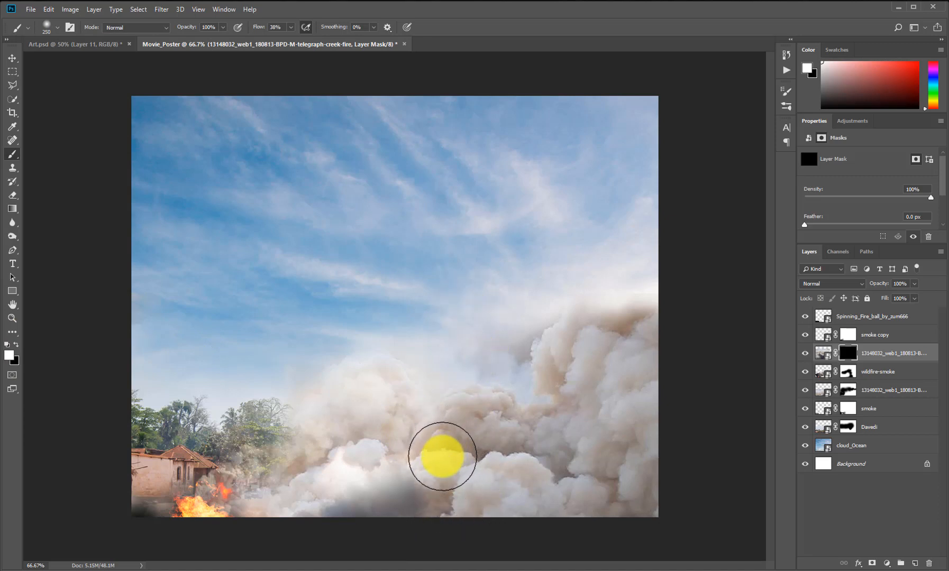
{"action": "mouse_move", "coordinate": [438, 458]}
{"action": "left_mouse_down"}
{"action": "mouse_move", "coordinate": [526, 427]}
{"action": "mouse_move", "coordinate": [482, 451]}
{"action": "mouse_move", "coordinate": [505, 454]}
{"action": "mouse_move", "coordinate": [530, 435]}
{"action": "mouse_move", "coordinate": [494, 469]}
{"action": "mouse_move", "coordinate": [458, 447]}
{"action": "mouse_move", "coordinate": [460, 427]}
{"action": "mouse_move", "coordinate": [360, 502]}
{"action": "mouse_move", "coordinate": [362, 446]}
{"action": "mouse_move", "coordinate": [387, 456]}
{"action": "mouse_move", "coordinate": [346, 496]}
{"action": "mouse_move", "coordinate": [284, 525]}
{"action": "mouse_move", "coordinate": [360, 489]}
{"action": "mouse_move", "coordinate": [433, 478]}
{"action": "mouse_move", "coordinate": [441, 488]}
{"action": "mouse_move", "coordinate": [441, 477]}
{"action": "mouse_move", "coordinate": [432, 504]}
{"action": "mouse_move", "coordinate": [389, 500]}
{"action": "mouse_move", "coordinate": [382, 480]}
{"action": "mouse_move", "coordinate": [333, 517]}
{"action": "mouse_move", "coordinate": [393, 491]}
{"action": "mouse_move", "coordinate": [339, 522]}
{"action": "mouse_move", "coordinate": [335, 478]}
{"action": "mouse_move", "coordinate": [375, 448]}
{"action": "left_mouse_up"}
{"action": "key", "text": "]"}
{"action": "key", "text": "]"}
{"action": "left_click", "coordinate": [377, 442]}
{"action": "mouse_move", "coordinate": [374, 440]}
{"action": "left_mouse_down"}
{"action": "mouse_move", "coordinate": [295, 539]}
{"action": "mouse_move", "coordinate": [343, 451]}
{"action": "mouse_move", "coordinate": [318, 477]}
{"action": "mouse_move", "coordinate": [356, 467]}
{"action": "mouse_move", "coordinate": [346, 482]}
{"action": "mouse_move", "coordinate": [537, 416]}
{"action": "mouse_move", "coordinate": [478, 448]}
{"action": "mouse_move", "coordinate": [519, 453]}
{"action": "mouse_move", "coordinate": [510, 442]}
{"action": "mouse_move", "coordinate": [487, 495]}
{"action": "mouse_move", "coordinate": [495, 432]}
{"action": "mouse_move", "coordinate": [459, 445]}
{"action": "mouse_move", "coordinate": [460, 432]}
{"action": "mouse_move", "coordinate": [346, 487]}
{"action": "mouse_move", "coordinate": [369, 438]}
{"action": "mouse_move", "coordinate": [401, 447]}
{"action": "mouse_move", "coordinate": [374, 475]}
{"action": "mouse_move", "coordinate": [384, 481]}
{"action": "mouse_move", "coordinate": [359, 499]}
{"action": "mouse_move", "coordinate": [334, 478]}
{"action": "mouse_move", "coordinate": [326, 486]}
{"action": "mouse_move", "coordinate": [687, 482]}
{"action": "mouse_move", "coordinate": [310, 486]}
{"action": "mouse_move", "coordinate": [274, 492]}
{"action": "mouse_move", "coordinate": [322, 499]}
{"action": "mouse_move", "coordinate": [239, 549]}
{"action": "mouse_move", "coordinate": [301, 510]}
{"action": "mouse_move", "coordinate": [284, 521]}
{"action": "mouse_move", "coordinate": [328, 532]}
{"action": "mouse_move", "coordinate": [298, 520]}
{"action": "left_mouse_up"}
{"action": "key", "text": "x"}
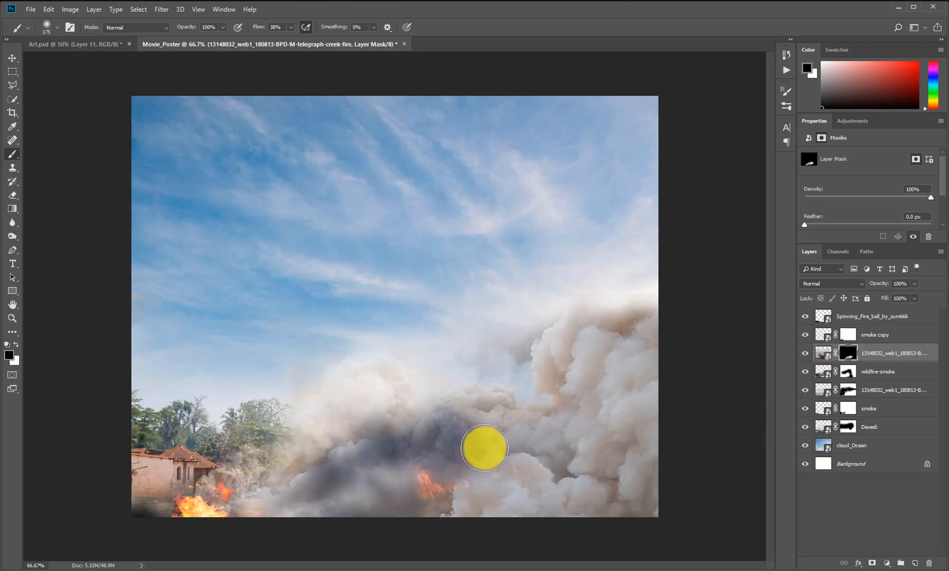
{"action": "mouse_move", "coordinate": [455, 481]}
{"action": "left_mouse_down"}
{"action": "mouse_move", "coordinate": [406, 500]}
{"action": "mouse_move", "coordinate": [436, 459]}
{"action": "left_mouse_up"}
{"action": "mouse_move", "coordinate": [505, 449]}
{"action": "left_mouse_down"}
{"action": "mouse_move", "coordinate": [384, 514]}
{"action": "mouse_move", "coordinate": [417, 473]}
{"action": "mouse_move", "coordinate": [400, 525]}
{"action": "mouse_move", "coordinate": [396, 481]}
{"action": "mouse_move", "coordinate": [358, 564]}
{"action": "mouse_move", "coordinate": [446, 446]}
{"action": "mouse_move", "coordinate": [413, 472]}
{"action": "mouse_move", "coordinate": [448, 492]}
{"action": "mouse_move", "coordinate": [485, 464]}
{"action": "mouse_move", "coordinate": [477, 450]}
{"action": "mouse_move", "coordinate": [468, 453]}
{"action": "mouse_move", "coordinate": [475, 461]}
{"action": "mouse_move", "coordinate": [376, 478]}
{"action": "mouse_move", "coordinate": [406, 446]}
{"action": "mouse_move", "coordinate": [367, 500]}
{"action": "mouse_move", "coordinate": [384, 463]}
{"action": "mouse_move", "coordinate": [310, 508]}
{"action": "mouse_move", "coordinate": [430, 454]}
{"action": "mouse_move", "coordinate": [413, 476]}
{"action": "mouse_move", "coordinate": [408, 468]}
{"action": "mouse_move", "coordinate": [316, 543]}
{"action": "mouse_move", "coordinate": [393, 469]}
{"action": "left_mouse_up"}
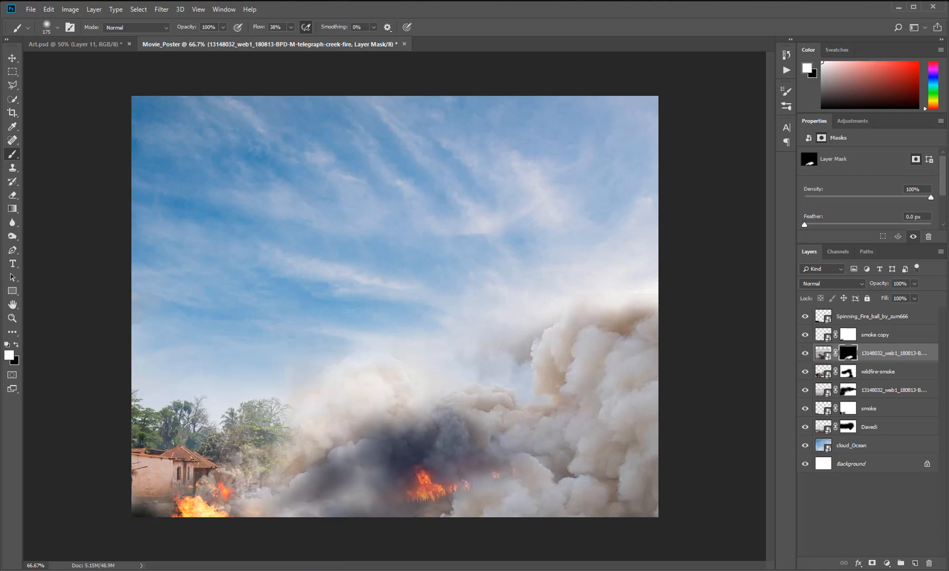
- Place the 1gg sparks image and shrink it to about 5.12 × 2.88 in over the fire beside the house
{"action": "key", "text": "alt+Tab"}
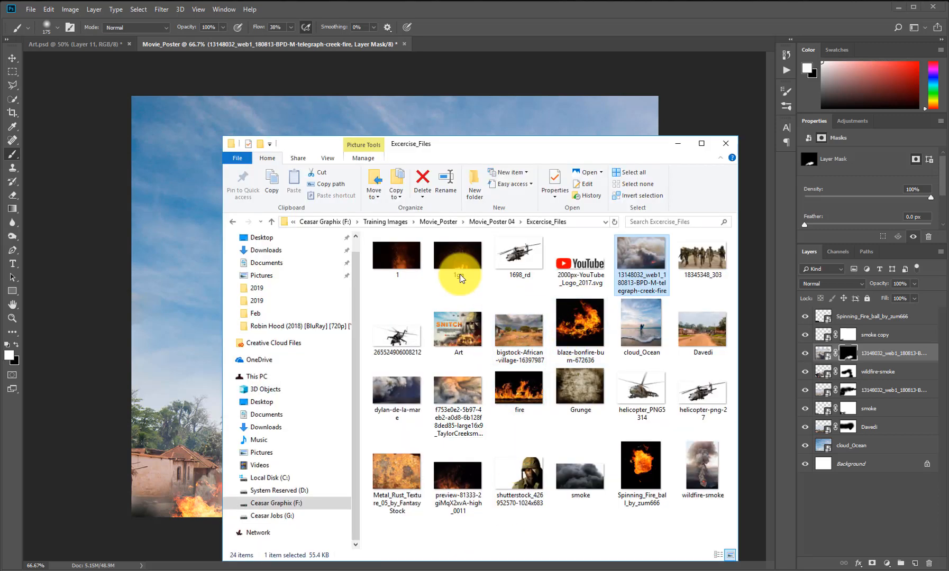
{"action": "left_click_drag", "start_coordinate": [460, 260], "coordinate": [199, 446]}
{"action": "left_click_drag", "start_coordinate": [350, 387], "coordinate": [258, 443]}
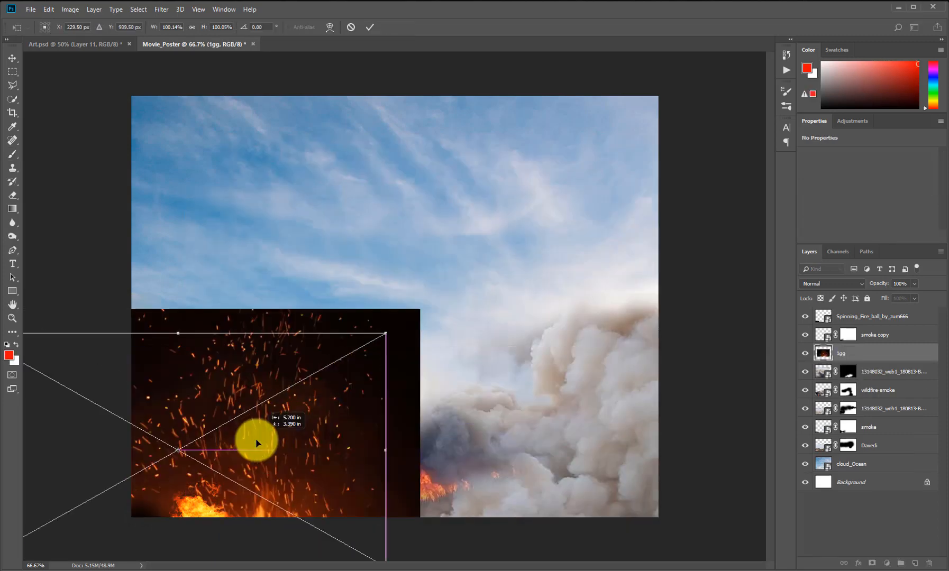
{"action": "left_click_drag", "start_coordinate": [383, 335], "coordinate": [275, 426]}
{"action": "left_click_drag", "start_coordinate": [238, 457], "coordinate": [299, 494]}
{"action": "key", "text": "Return"}
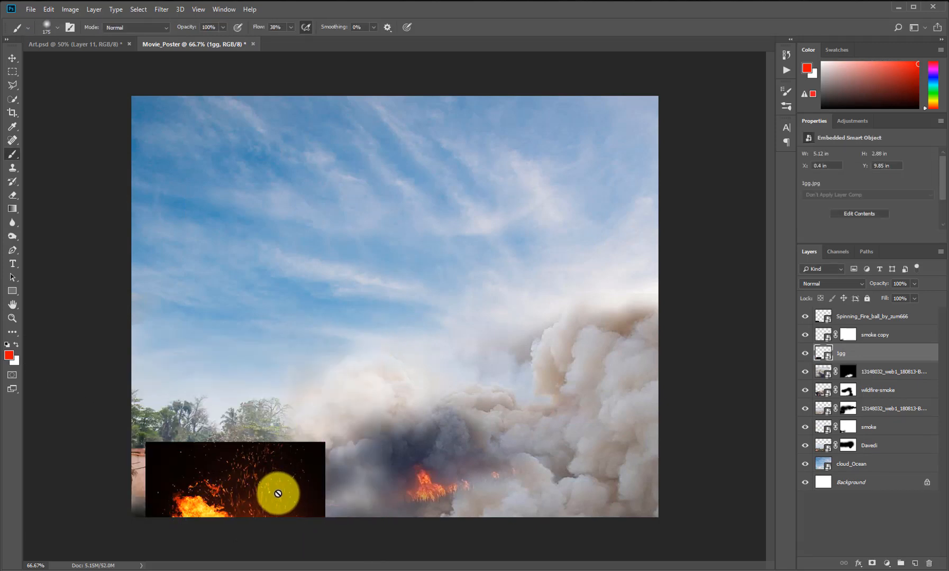
- Set the 1gg sparks layer to Screen and move it over the fire at the canvas's lower-left corner
{"action": "key", "text": "v"}
{"action": "left_click_drag", "start_coordinate": [271, 489], "coordinate": [302, 482]}
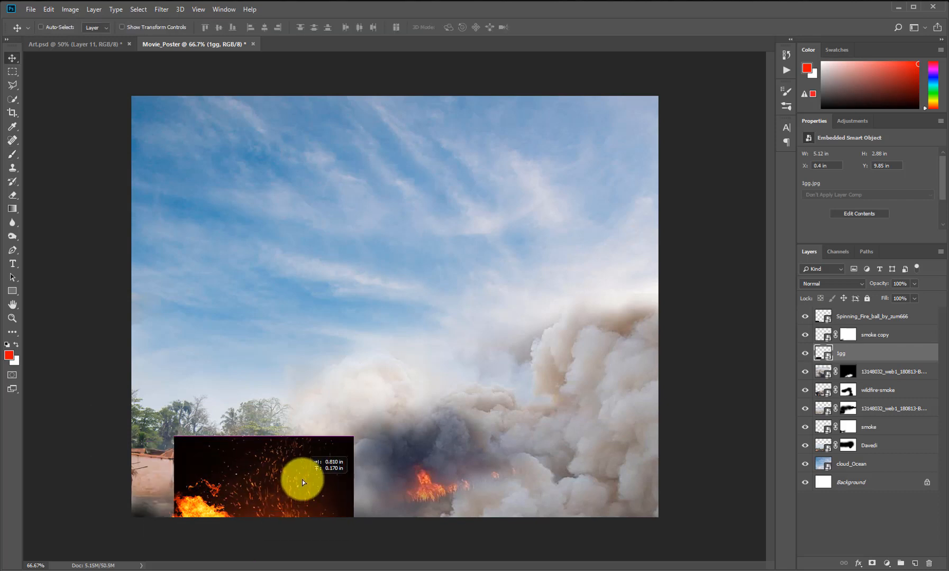
{"action": "left_click", "coordinate": [840, 285]}
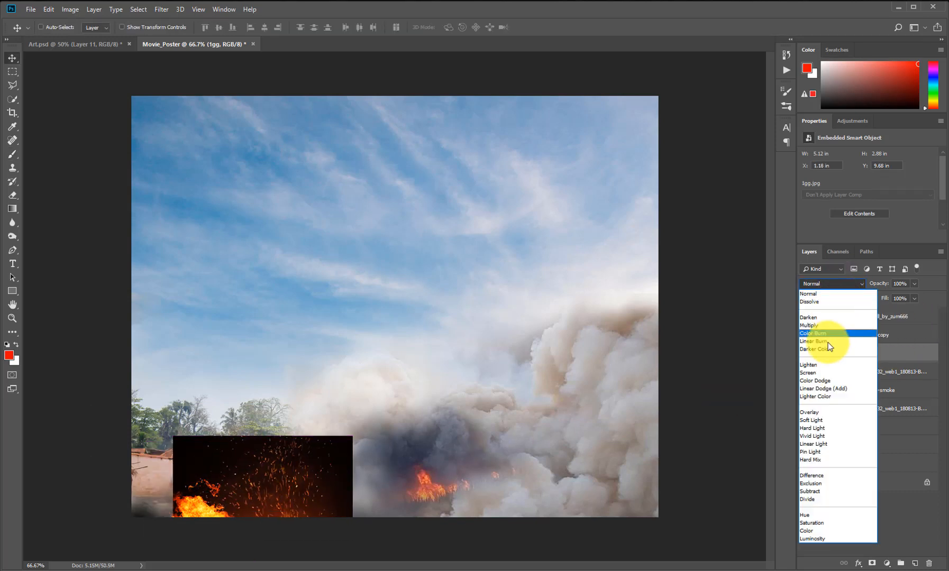
{"action": "left_click", "coordinate": [822, 372]}
{"action": "left_click_drag", "start_coordinate": [286, 490], "coordinate": [226, 502]}
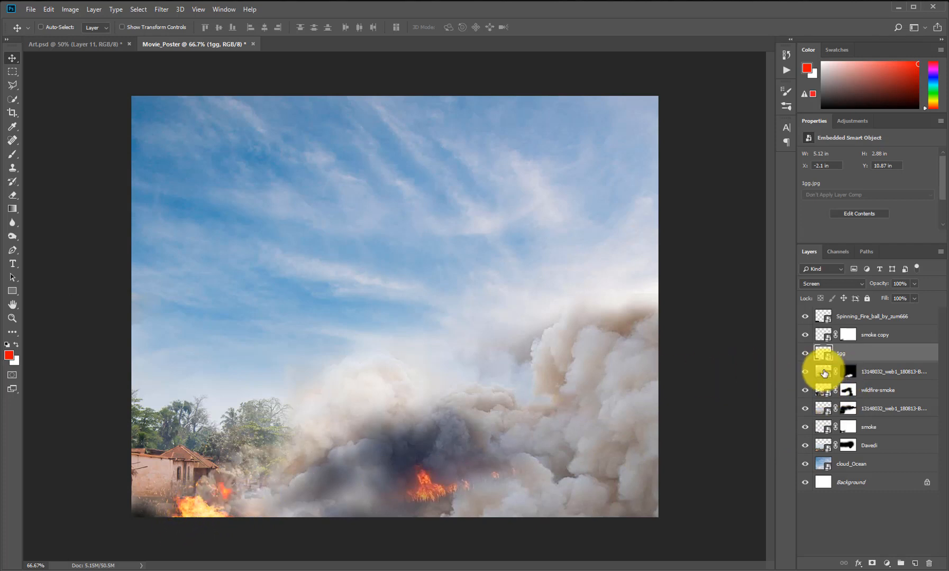
{"action": "left_click", "coordinate": [848, 335]}
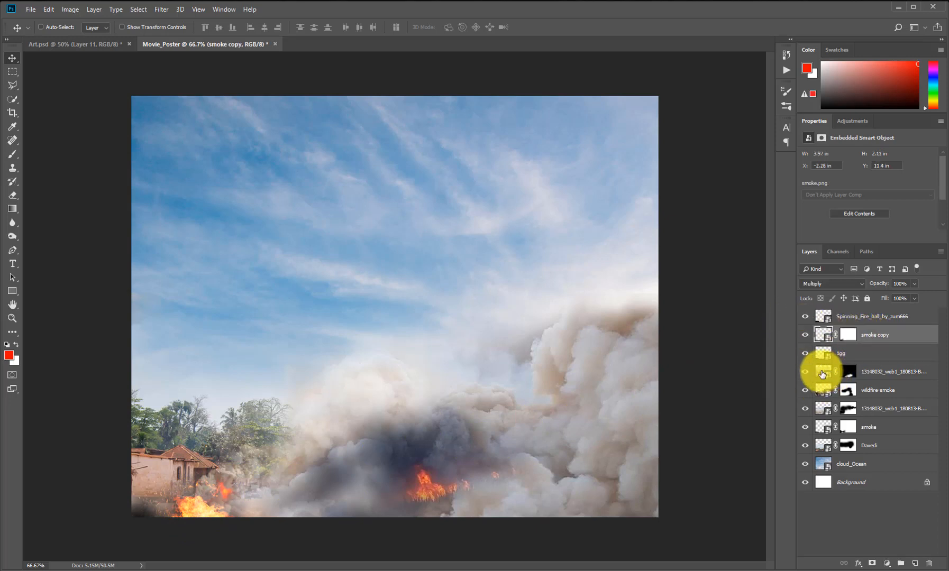
{"action": "left_click", "coordinate": [808, 355]}
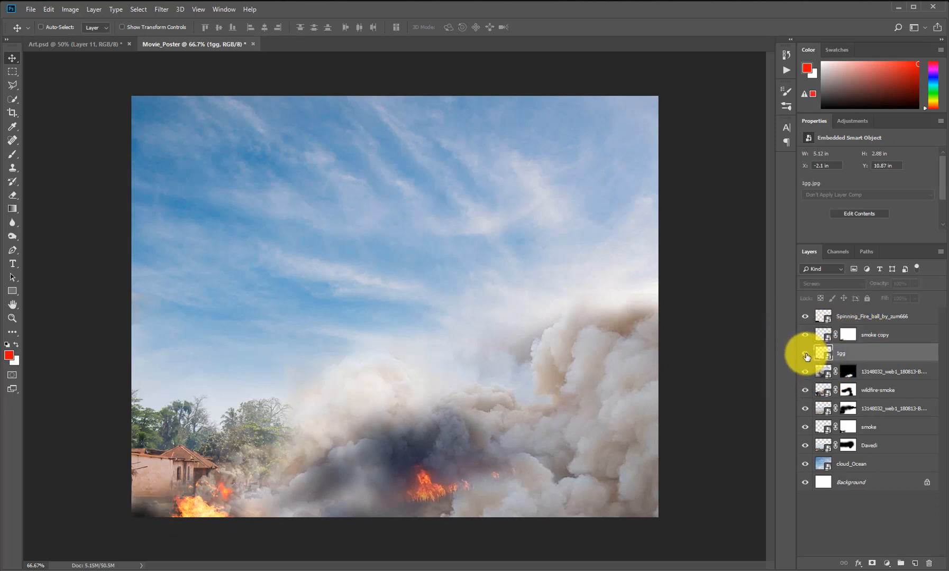
- Rename the 1gg layer as Dust, the wildfire-smoke layer as Smoke and the upper telegraph-creek-fire layer as Heavy_Smoke
{"action": "double_click", "coordinate": [846, 354]}
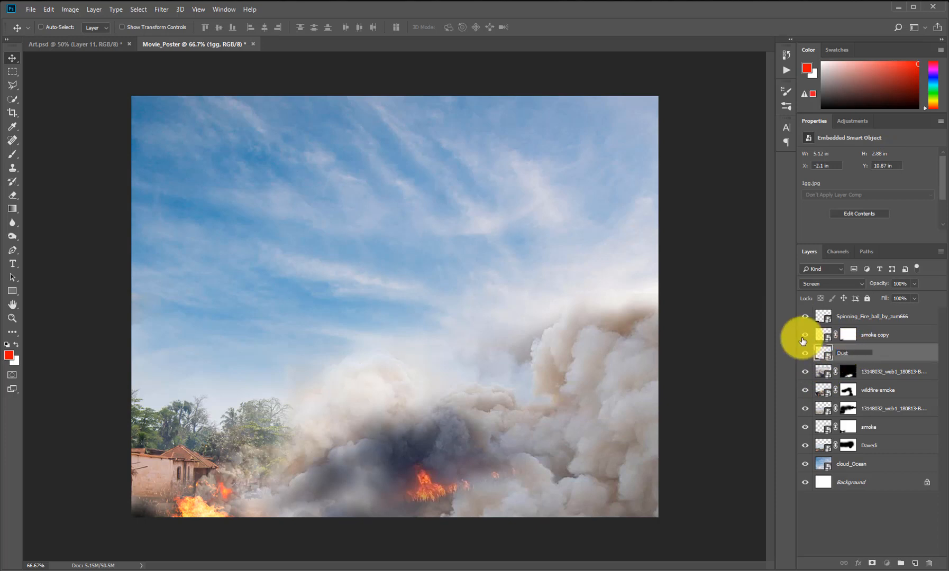
{"action": "left_click", "coordinate": [868, 397]}
{"action": "type", "text": "Smoke"}
{"action": "key", "text": "shift+Tab"}
{"action": "type", "text": "Heavy_Smoke"}
- Rename the Spinning_Fire_ball layer as Fire_1 and the Davedi layer as Village
{"action": "left_click", "coordinate": [868, 429]}
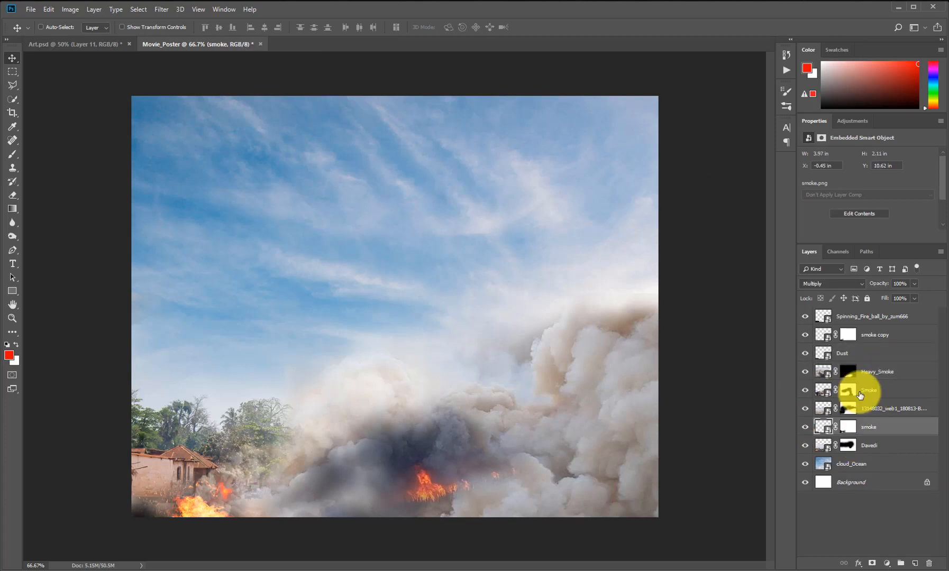
{"action": "left_click", "coordinate": [874, 335]}
{"action": "double_click", "coordinate": [868, 317]}
{"action": "type", "text": "Fire_1"}
{"action": "key", "text": "Return"}
{"action": "double_click", "coordinate": [869, 447]}
{"action": "type", "text": "Village"}
{"action": "key", "text": "Return"}
- Transform the Fire_1 layer to about 4.4 × 4.88 in and shift it toward the canvas's lower-left corner
{"action": "left_click", "coordinate": [847, 317]}
{"action": "key", "text": "ctrl+t"}
{"action": "left_click_drag", "start_coordinate": [302, 497], "coordinate": [233, 512]}
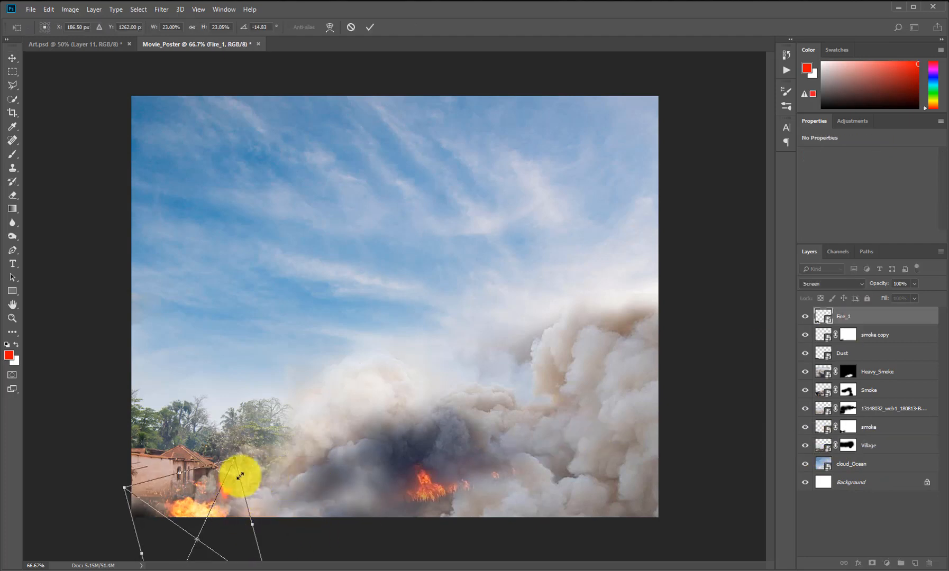
{"action": "left_click_drag", "start_coordinate": [234, 457], "coordinate": [237, 453]}
{"action": "left_click_drag", "start_coordinate": [230, 515], "coordinate": [231, 517]}
{"action": "key", "text": "Return"}
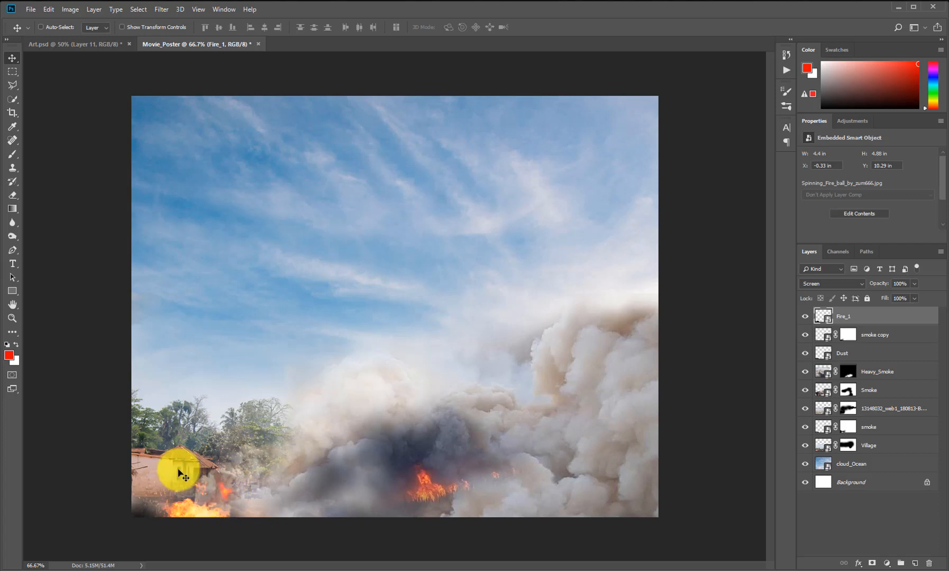
- Place the Spinning_Fire_ball_by_zum666 image again and shrink it to about 0.47 × 0.56 in over the house wall
{"action": "left_click", "coordinate": [481, 570]}
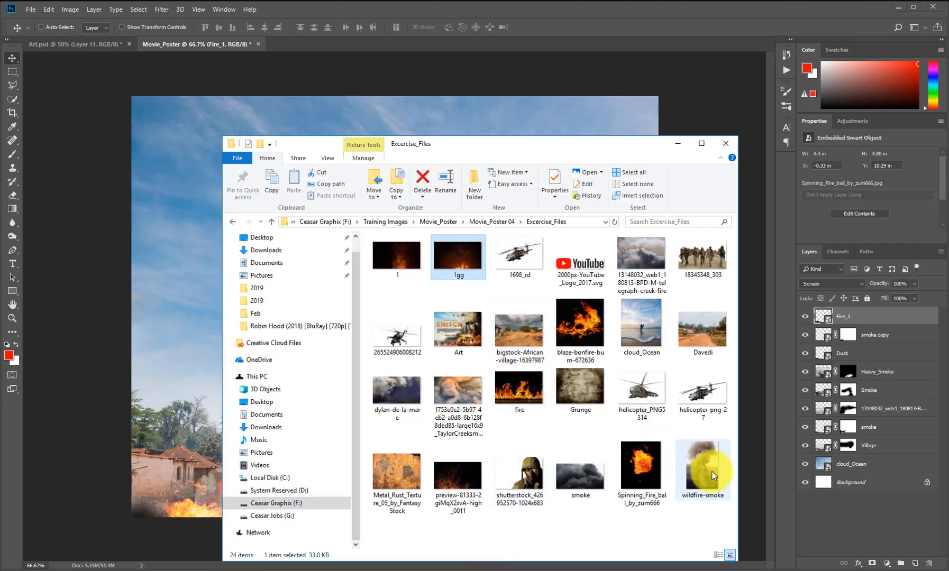
{"action": "left_click", "coordinate": [651, 471]}
{"action": "left_click_drag", "start_coordinate": [589, 464], "coordinate": [196, 461]}
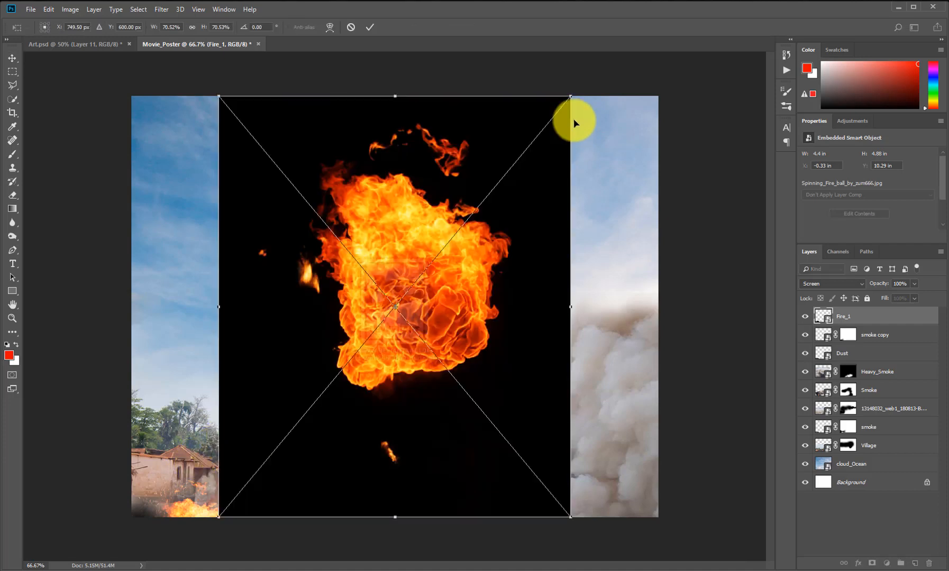
{"action": "left_click_drag", "start_coordinate": [569, 96], "coordinate": [242, 458]}
{"action": "left_click_drag", "start_coordinate": [312, 395], "coordinate": [393, 338]}
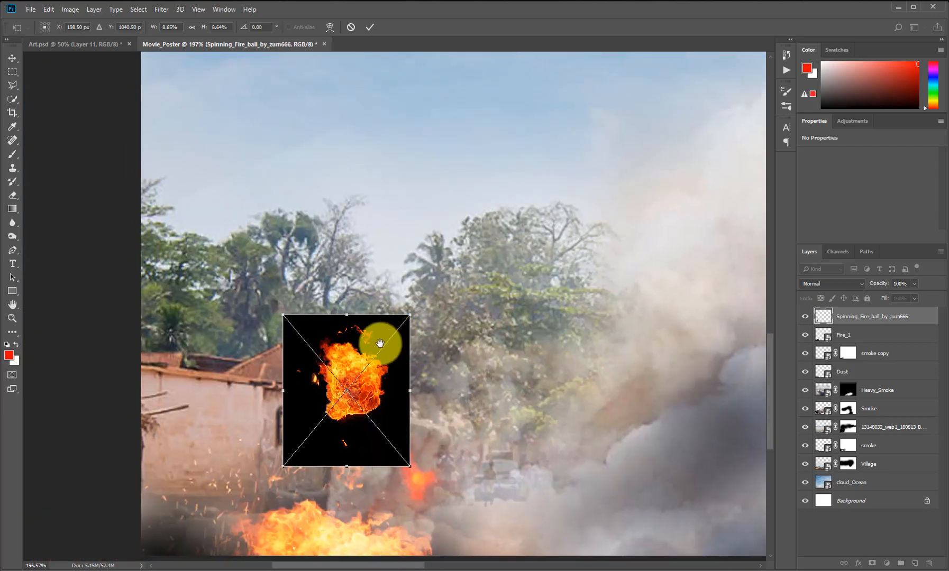
{"action": "left_click_drag", "start_coordinate": [352, 371], "coordinate": [358, 377]}
{"action": "left_click_drag", "start_coordinate": [450, 295], "coordinate": [416, 336]}
{"action": "left_click_drag", "start_coordinate": [396, 398], "coordinate": [275, 455]}
{"action": "left_click_drag", "start_coordinate": [302, 392], "coordinate": [275, 427]}
{"action": "key", "text": "Return"}
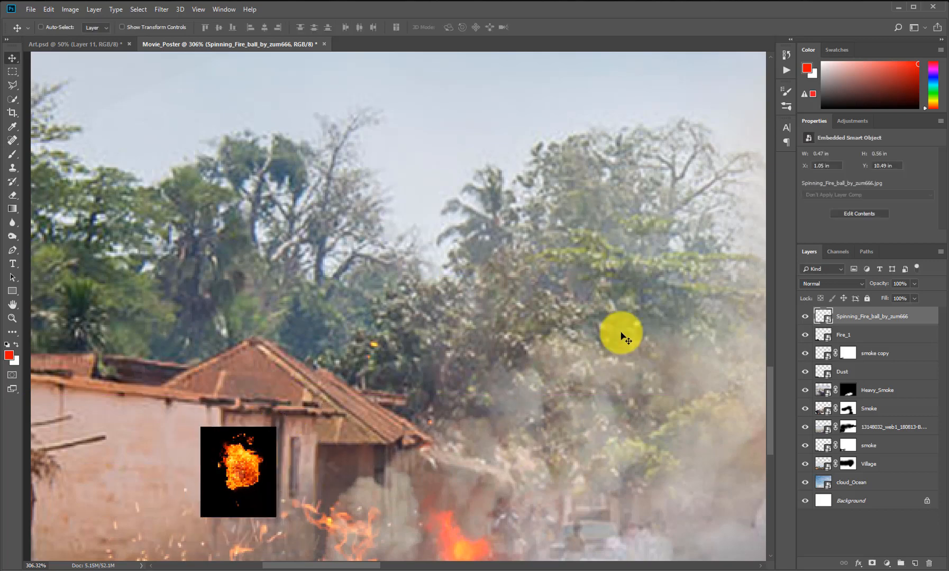
- Set the small fireball layer to Screen and move it onto the house window
{"action": "left_click", "coordinate": [841, 286]}
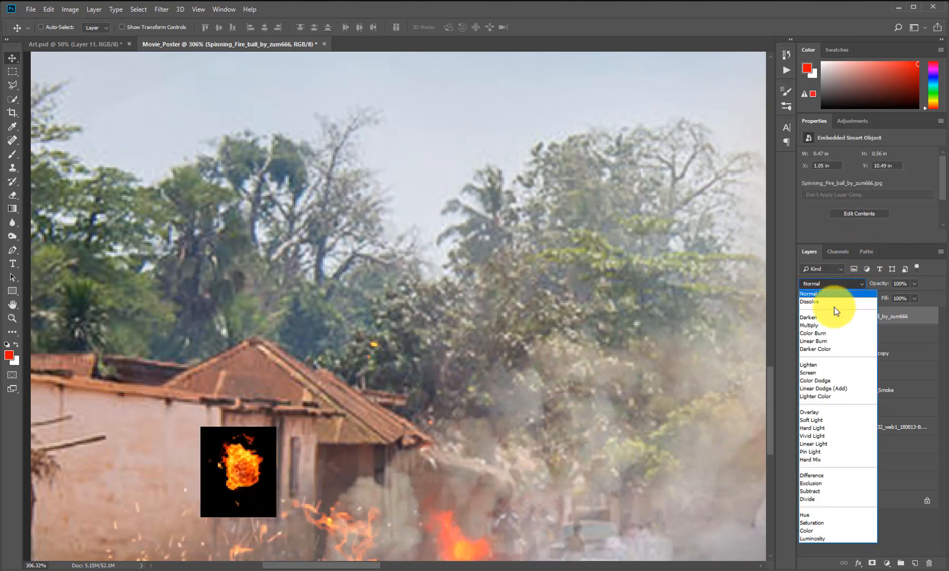
{"action": "left_click", "coordinate": [825, 373]}
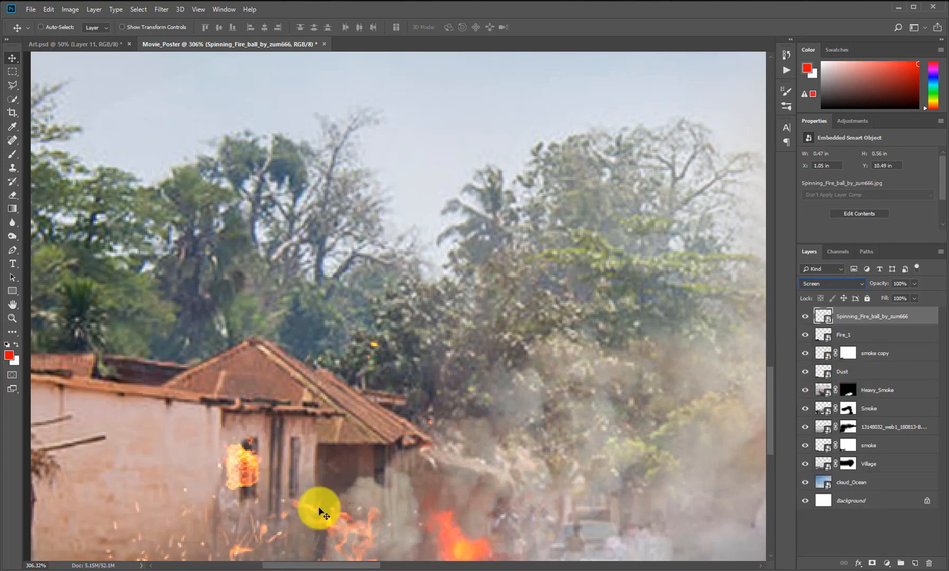
{"action": "left_click_drag", "start_coordinate": [202, 458], "coordinate": [297, 475]}
- Duplicate the window fireball, shrink the copy to about 0.26 × 0.32 in below it, and place a second small copy higher up
{"action": "key", "text": "ctrl+j"}
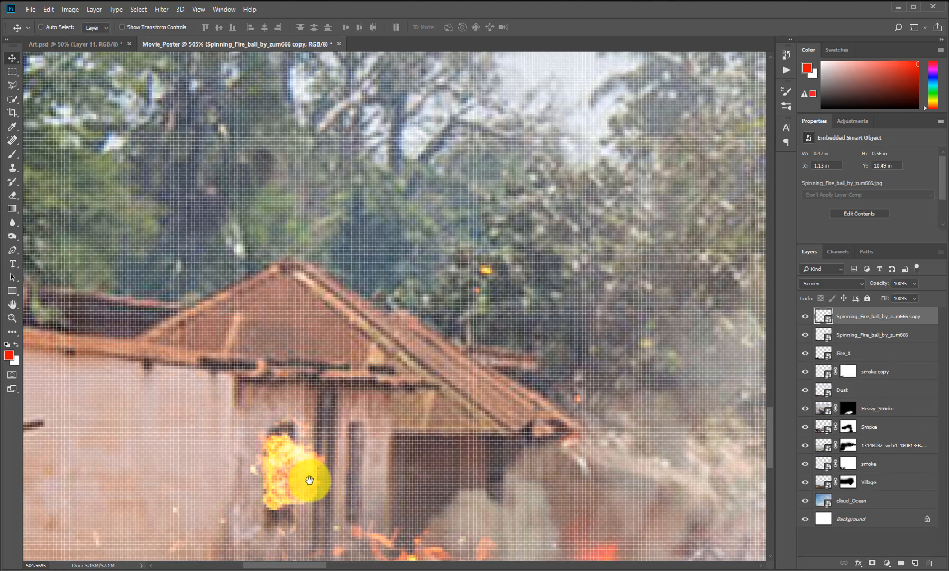
{"action": "scroll", "coordinate": [307, 476], "scroll_direction": "down", "scroll_amount": 4}
{"action": "left_click_drag", "start_coordinate": [303, 404], "coordinate": [312, 397]}
{"action": "key", "text": "ctrl+t"}
{"action": "left_click_drag", "start_coordinate": [368, 324], "coordinate": [346, 351]}
{"action": "left_click_drag", "start_coordinate": [314, 410], "coordinate": [312, 413]}
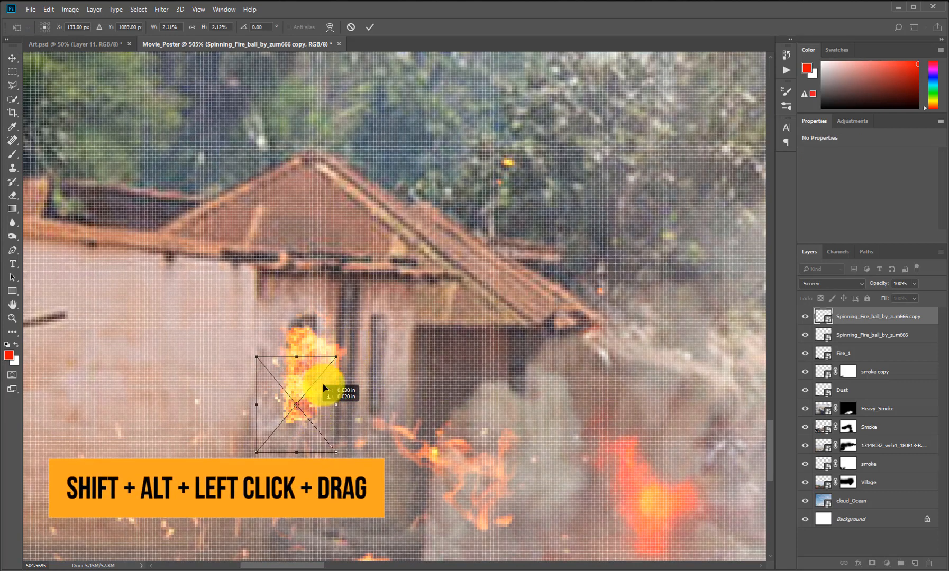
{"action": "left_click_drag", "start_coordinate": [336, 357], "coordinate": [332, 362]}
{"action": "key", "text": "Return"}
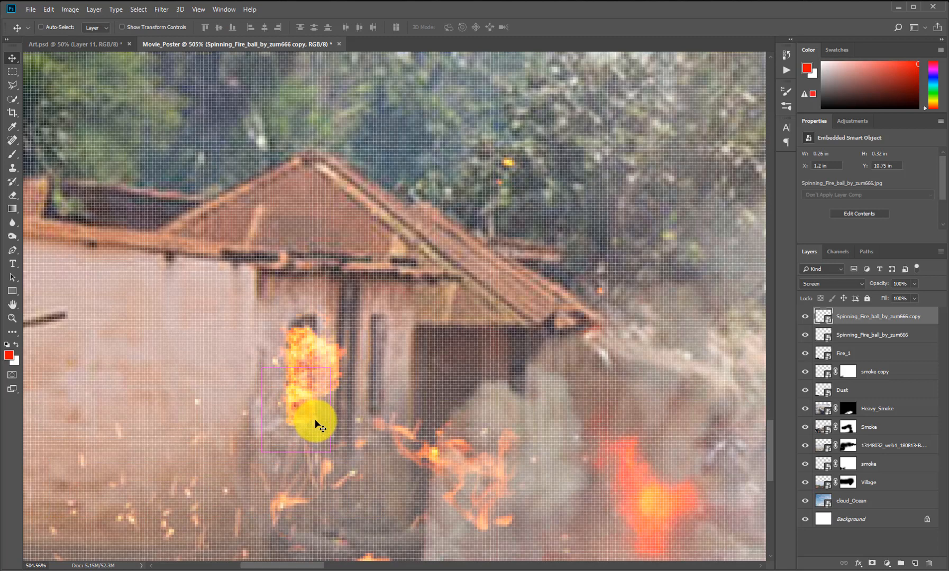
{"action": "left_click_drag", "start_coordinate": [319, 426], "coordinate": [311, 347], "text": "alt"}
- Place the blaze-bonfire-burn-672636 image, rotate it 90° and shrink it to about 0.64 × 0.64 in over the house window
{"action": "key", "text": "alt+Tab"}
{"action": "left_click_drag", "start_coordinate": [602, 328], "coordinate": [191, 429]}
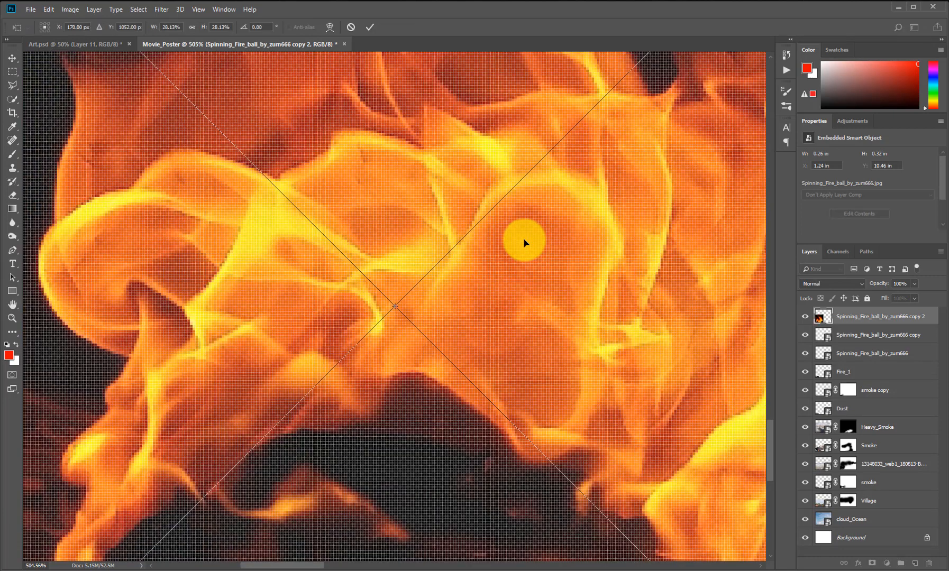
{"action": "left_click_drag", "start_coordinate": [523, 239], "coordinate": [436, 413]}
{"action": "left_click_drag", "start_coordinate": [486, 378], "coordinate": [397, 333]}
{"action": "left_click_drag", "start_coordinate": [464, 332], "coordinate": [333, 476]}
{"action": "key", "text": "Return"}
{"action": "left_click_drag", "start_coordinate": [212, 455], "coordinate": [378, 307]}
{"action": "left_click_drag", "start_coordinate": [303, 344], "coordinate": [323, 364]}
{"action": "left_click_drag", "start_coordinate": [381, 333], "coordinate": [289, 421]}
{"action": "mouse_move", "coordinate": [373, 381]}
{"action": "left_mouse_down"}
{"action": "mouse_move", "coordinate": [409, 350]}
{"action": "mouse_move", "coordinate": [288, 373]}
{"action": "mouse_move", "coordinate": [289, 383]}
{"action": "mouse_move", "coordinate": [326, 408]}
{"action": "mouse_move", "coordinate": [287, 395]}
{"action": "mouse_move", "coordinate": [287, 368]}
{"action": "mouse_move", "coordinate": [281, 373]}
{"action": "left_mouse_up"}
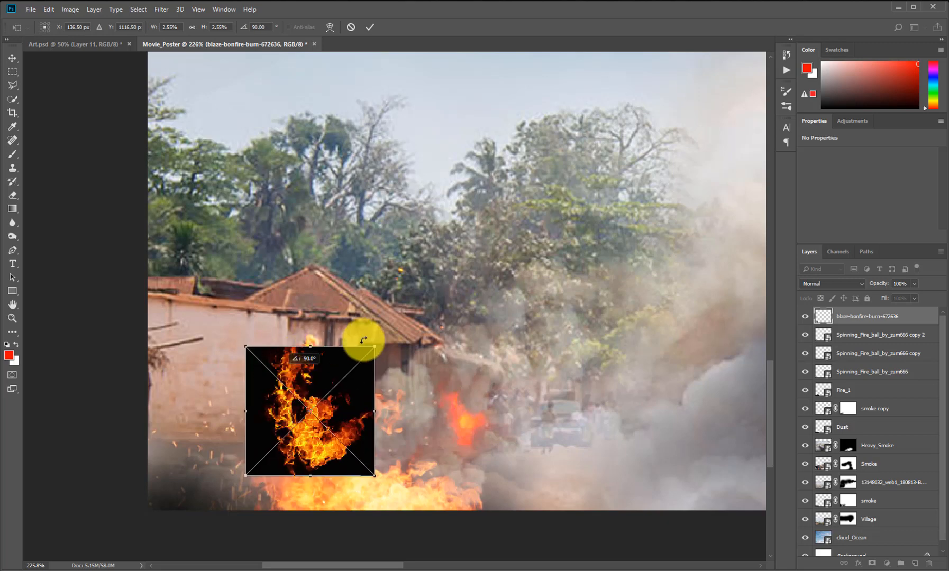
{"action": "mouse_move", "coordinate": [376, 346]}
{"action": "left_mouse_down"}
{"action": "mouse_move", "coordinate": [332, 388]}
{"action": "mouse_move", "coordinate": [363, 333]}
{"action": "left_mouse_up"}
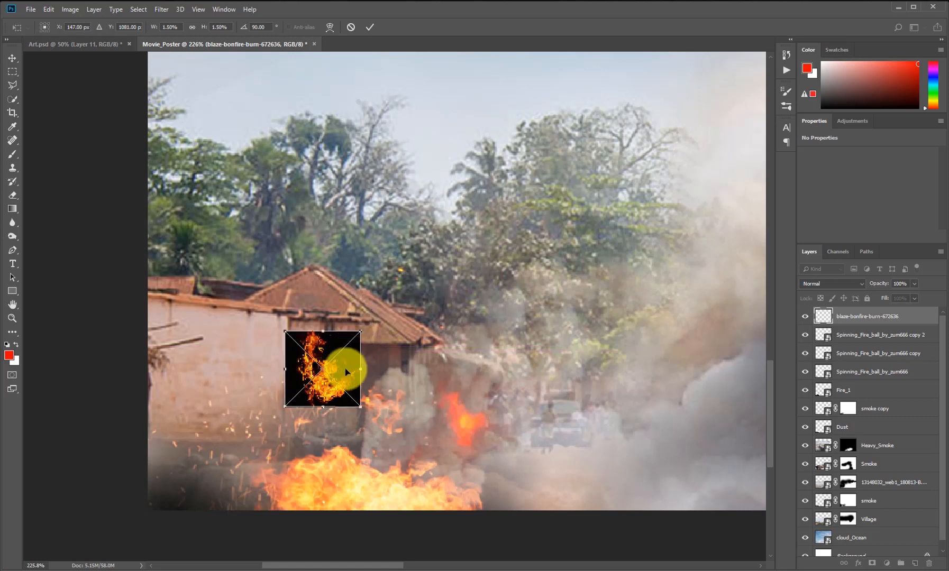
{"action": "key", "text": "Return"}
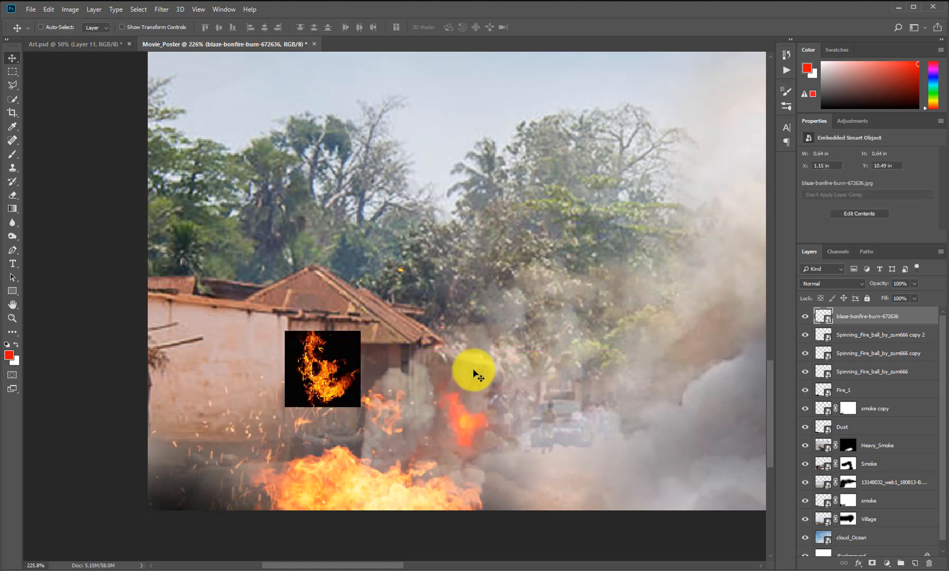
- Set the blaze-bonfire-burn layer to Screen and nudge the flames into position at the window
{"action": "left_click", "coordinate": [846, 285]}
{"action": "left_click", "coordinate": [828, 324]}
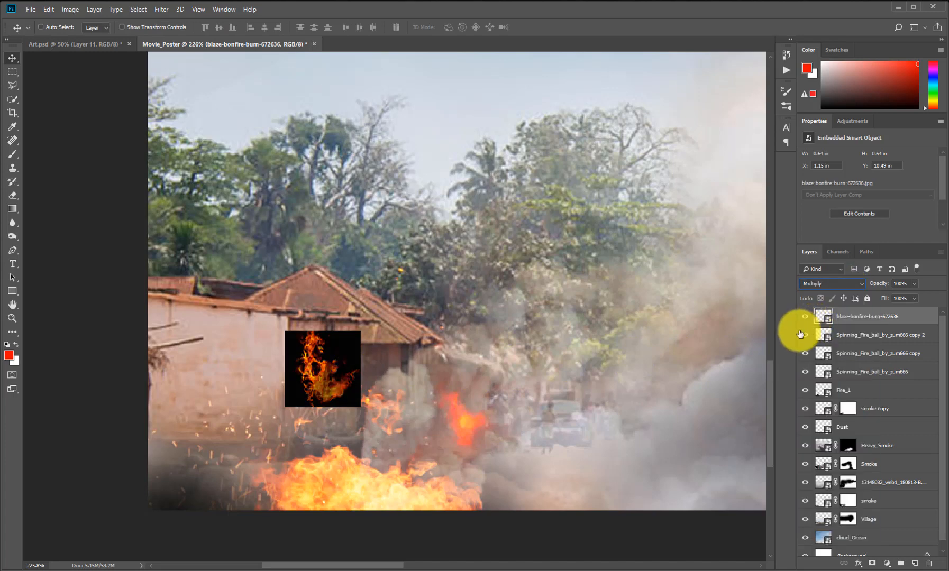
{"action": "left_click", "coordinate": [813, 289]}
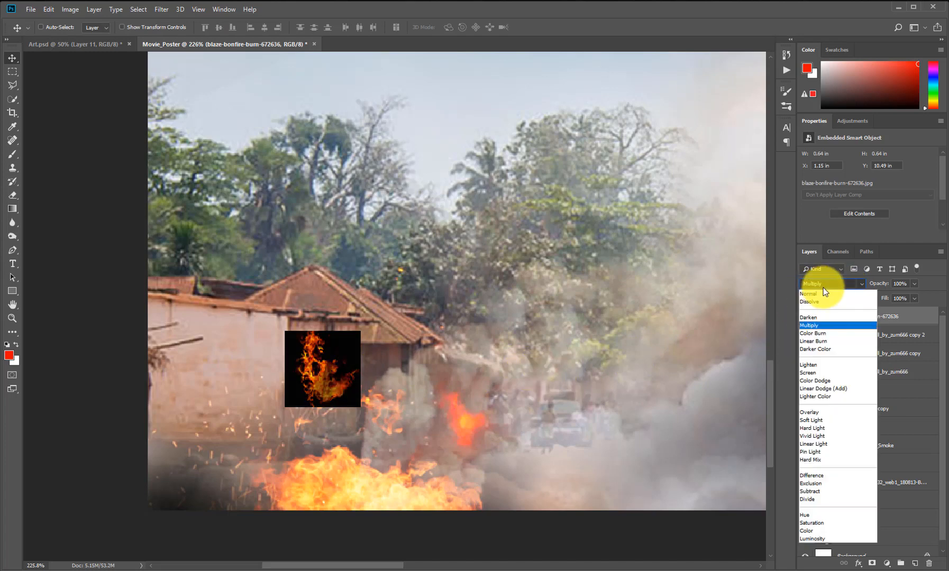
{"action": "left_click", "coordinate": [821, 373]}
{"action": "left_click_drag", "start_coordinate": [302, 355], "coordinate": [339, 392]}
{"action": "left_click", "coordinate": [345, 388]}
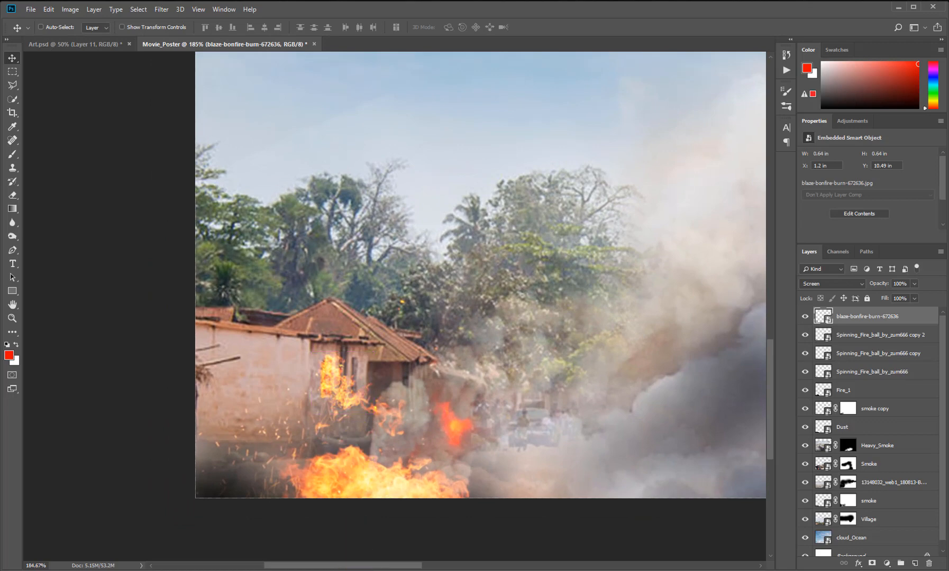
- Place another copy of the smoke image on the poster canvas
{"action": "left_click", "coordinate": [400, 403]}
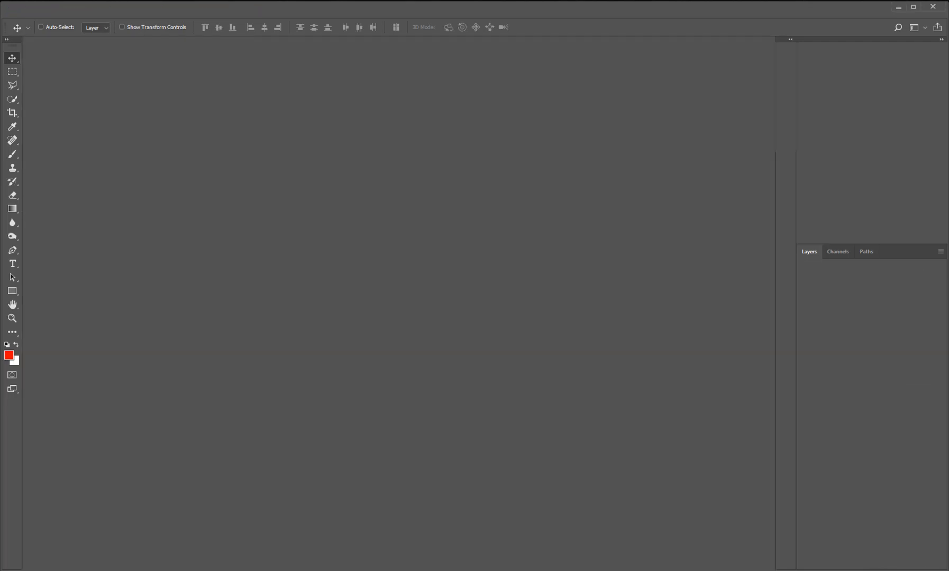
{"action": "left_click_drag", "start_coordinate": [401, 398], "coordinate": [402, 401]}
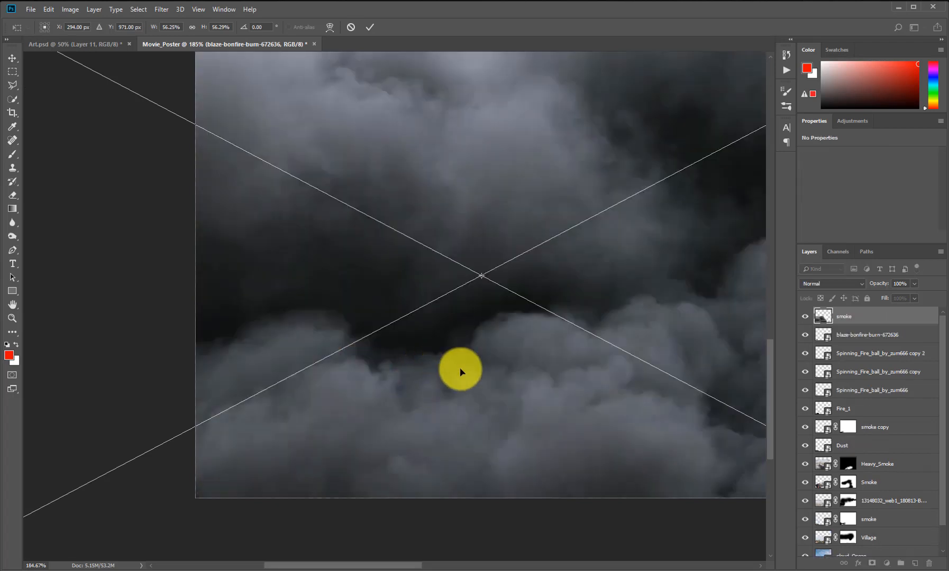
{"action": "left_click_drag", "start_coordinate": [523, 360], "coordinate": [431, 358]}
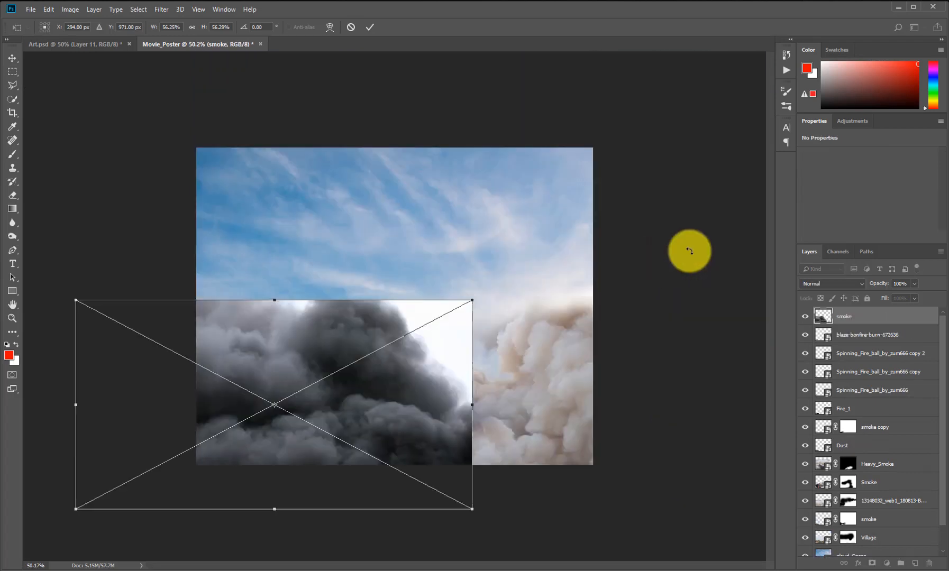
{"action": "left_click_drag", "start_coordinate": [470, 298], "coordinate": [290, 405]}
{"action": "left_click_drag", "start_coordinate": [228, 418], "coordinate": [246, 445]}
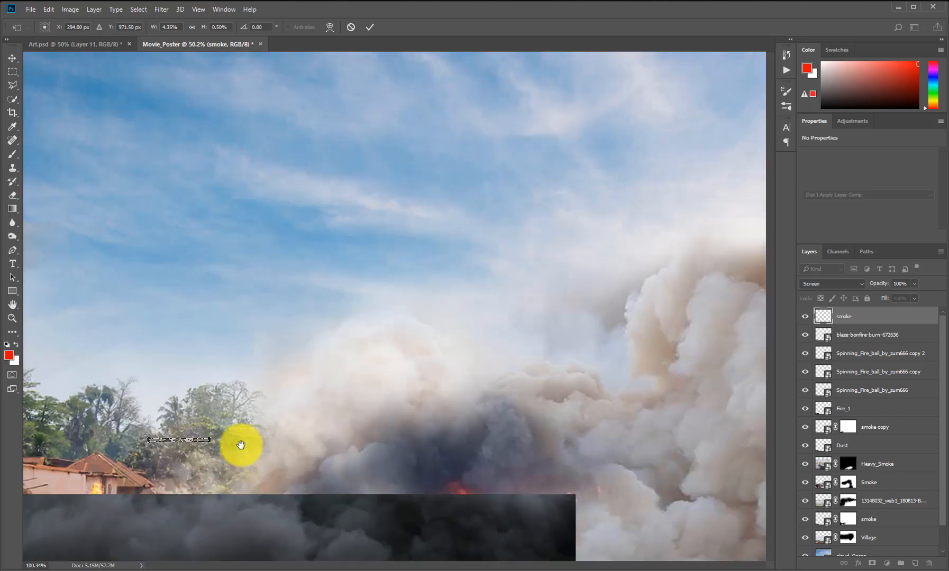
{"action": "key", "text": "Escape"}
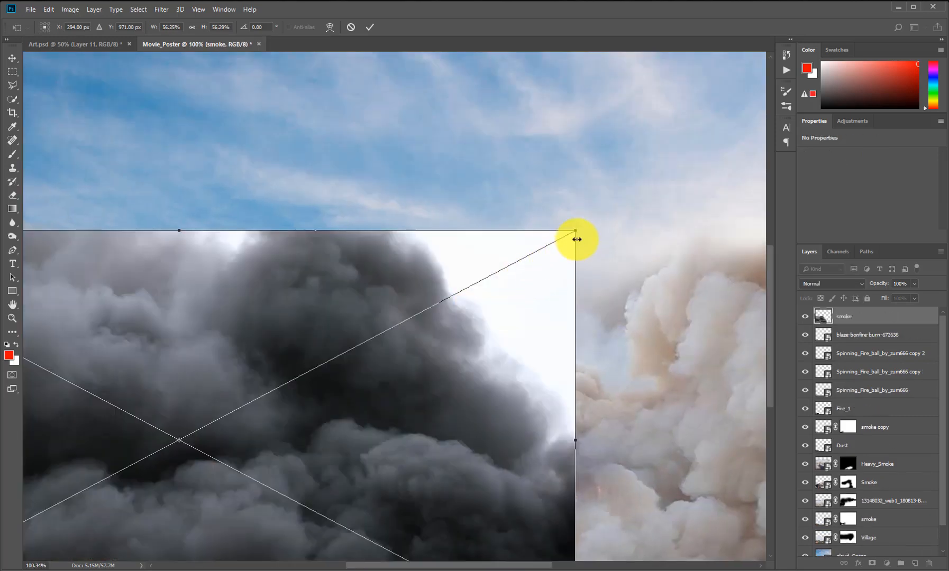
- Rotate the placed smoke image 90° and shrink it to about 1.06 × 2.01 in over the trees beside the house
{"action": "left_click_drag", "start_coordinate": [573, 231], "coordinate": [275, 407]}
{"action": "left_click_drag", "start_coordinate": [186, 450], "coordinate": [359, 329]}
{"action": "left_click_drag", "start_coordinate": [434, 261], "coordinate": [381, 339]}
{"action": "scroll", "coordinate": [256, 334], "scroll_direction": "up", "scroll_amount": 5}
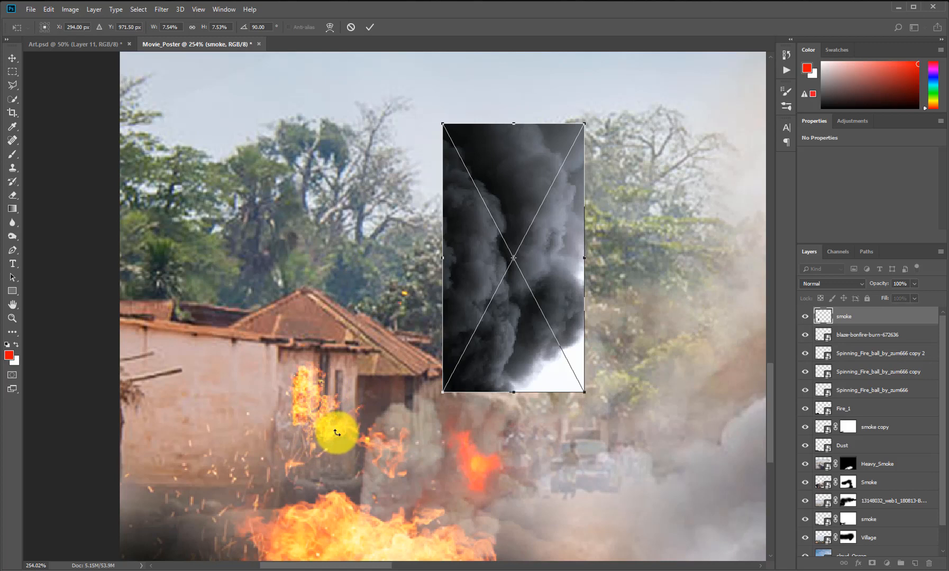
{"action": "left_click_drag", "start_coordinate": [488, 334], "coordinate": [556, 291]}
{"action": "key", "text": "Return"}
- Rotate the blaze-bonfire-burn flame 180°, flip it horizontally and shrink it to about 0.51 × 0.51 in inside the window
{"action": "right_click", "coordinate": [326, 425]}
{"action": "left_click", "coordinate": [343, 432]}
{"action": "mouse_move", "coordinate": [334, 449]}
{"action": "left_mouse_down"}
{"action": "mouse_move", "coordinate": [344, 388]}
{"action": "mouse_move", "coordinate": [331, 429]}
{"action": "left_mouse_up"}
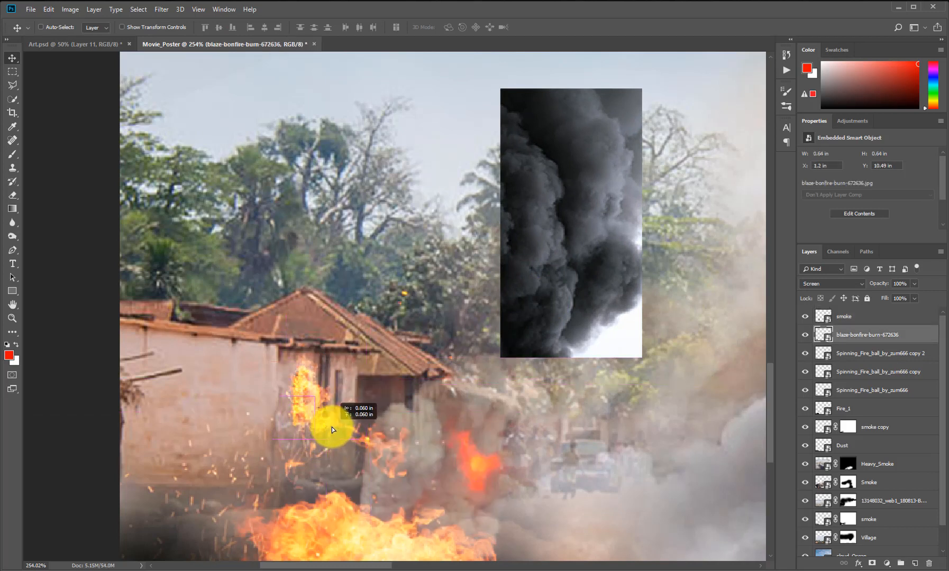
{"action": "key", "text": "ctrl+t"}
{"action": "right_click", "coordinate": [325, 416]}
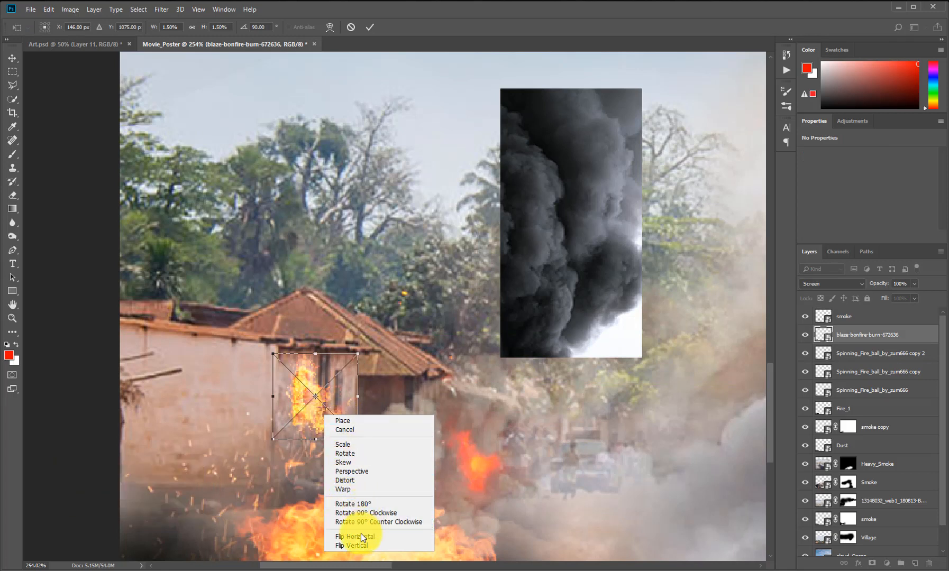
{"action": "left_click", "coordinate": [369, 504]}
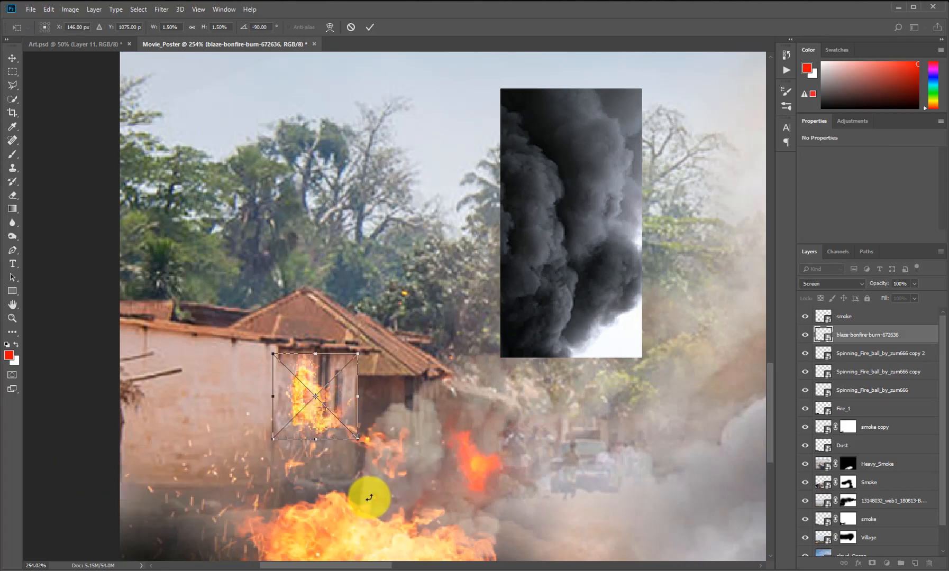
{"action": "right_click", "coordinate": [341, 399]}
{"action": "left_click", "coordinate": [384, 522]}
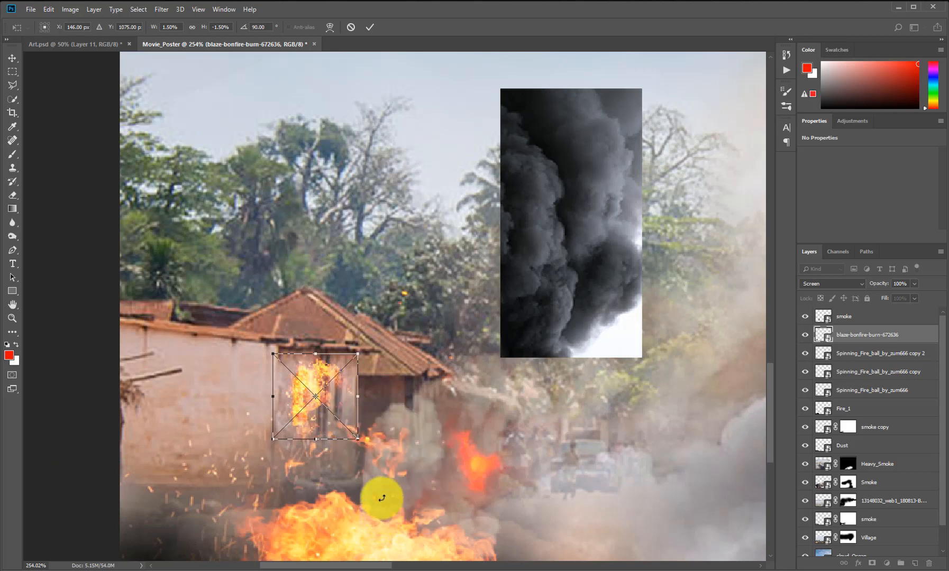
{"action": "left_click_drag", "start_coordinate": [351, 362], "coordinate": [349, 364]}
{"action": "key", "text": "Return"}
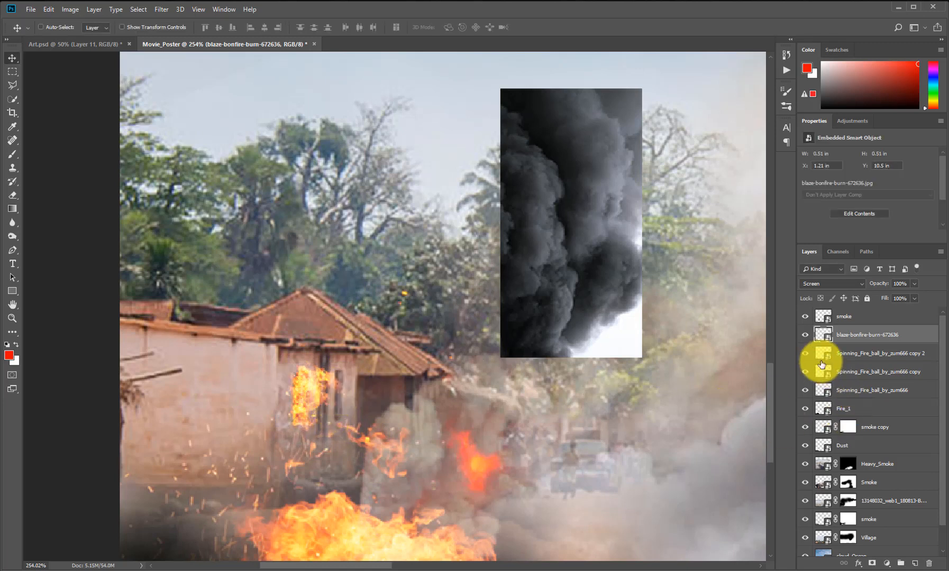
- Move the new smoke layer beneath the blaze and fireball layers, directly above Fire_1
{"action": "left_click", "coordinate": [849, 320]}
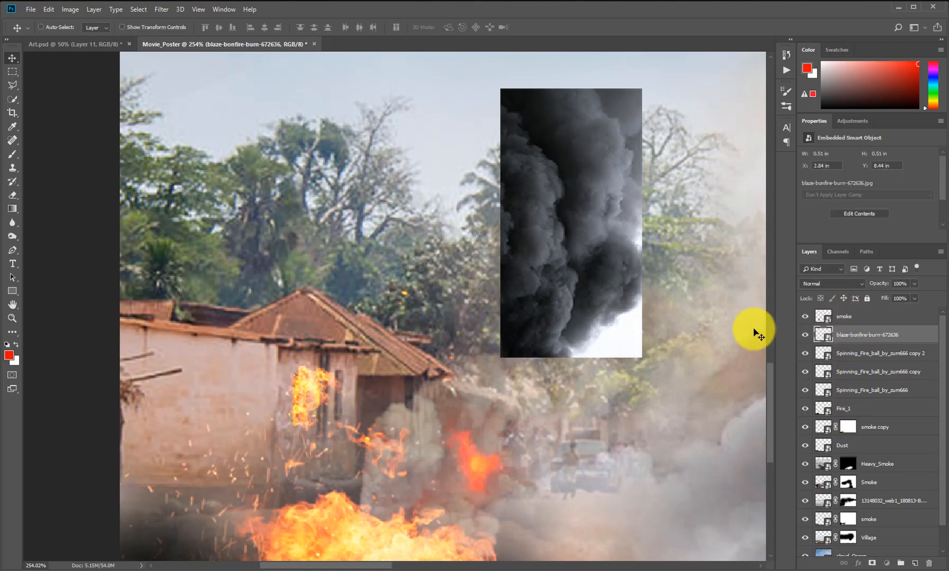
{"action": "left_click", "coordinate": [860, 316]}
{"action": "left_click_drag", "start_coordinate": [863, 390], "coordinate": [867, 398]}
- Move the new smoke image behind the window flames and shrink it to about 0.37 × 0.71 in
{"action": "left_click_drag", "start_coordinate": [601, 211], "coordinate": [423, 265]}
{"action": "key", "text": "ctrl+t"}
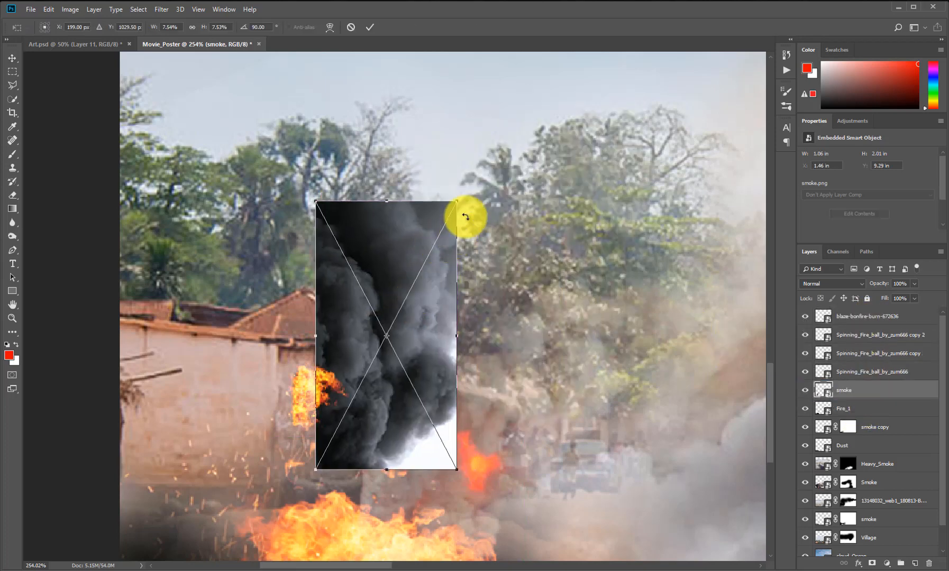
{"action": "left_click_drag", "start_coordinate": [457, 201], "coordinate": [341, 332]}
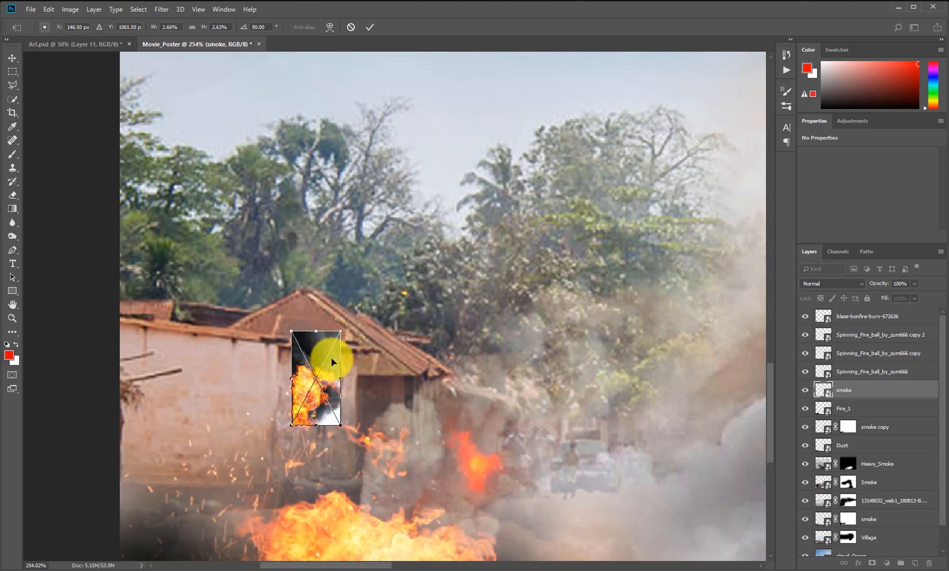
{"action": "key", "text": "Return"}
{"action": "scroll", "coordinate": [294, 376], "scroll_direction": "up", "scroll_amount": 3}
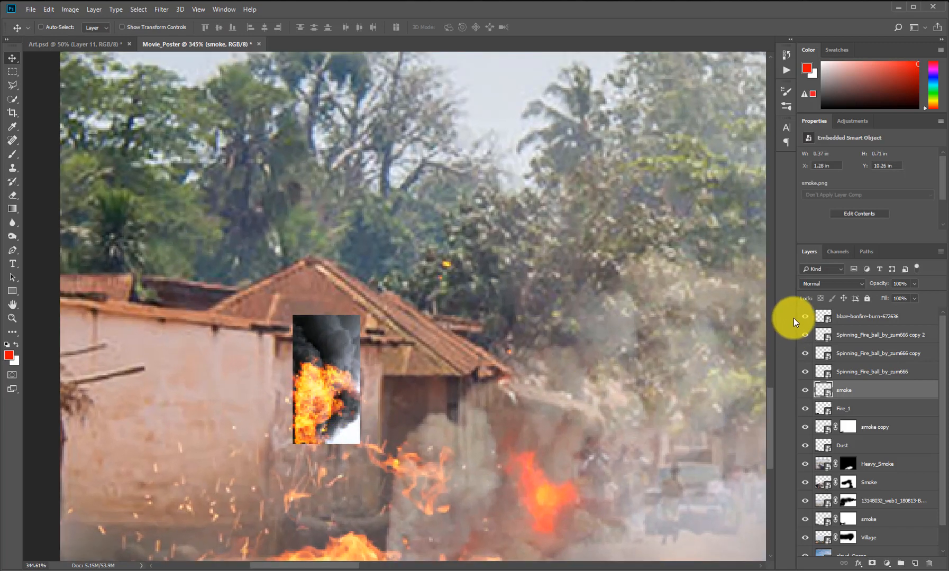
- Set the small smoke layer's blend mode to Multiply and move it over the burning house window
{"action": "left_click", "coordinate": [830, 285]}
{"action": "left_click", "coordinate": [821, 326]}
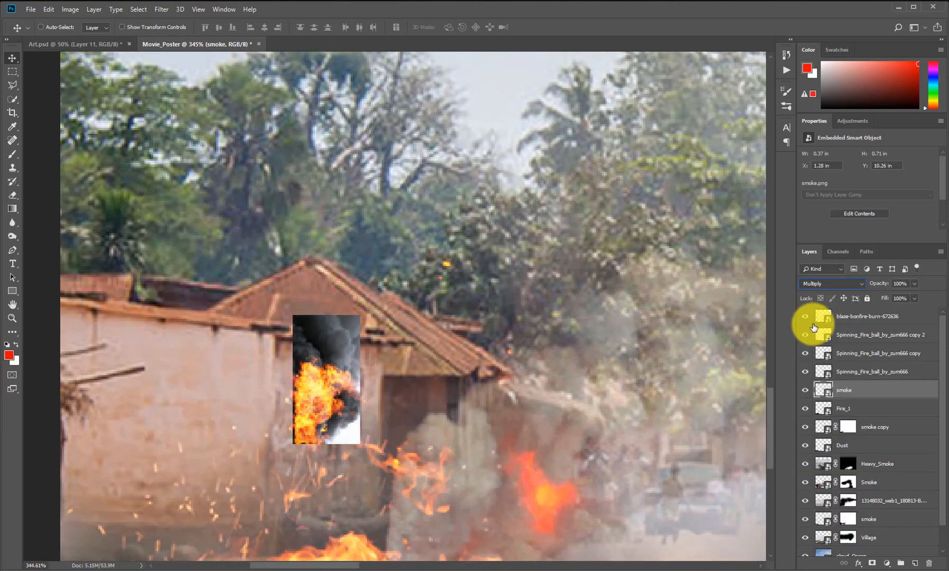
{"action": "mouse_move", "coordinate": [286, 388]}
{"action": "left_mouse_down"}
{"action": "mouse_move", "coordinate": [290, 401]}
{"action": "mouse_move", "coordinate": [272, 402]}
{"action": "left_mouse_up"}
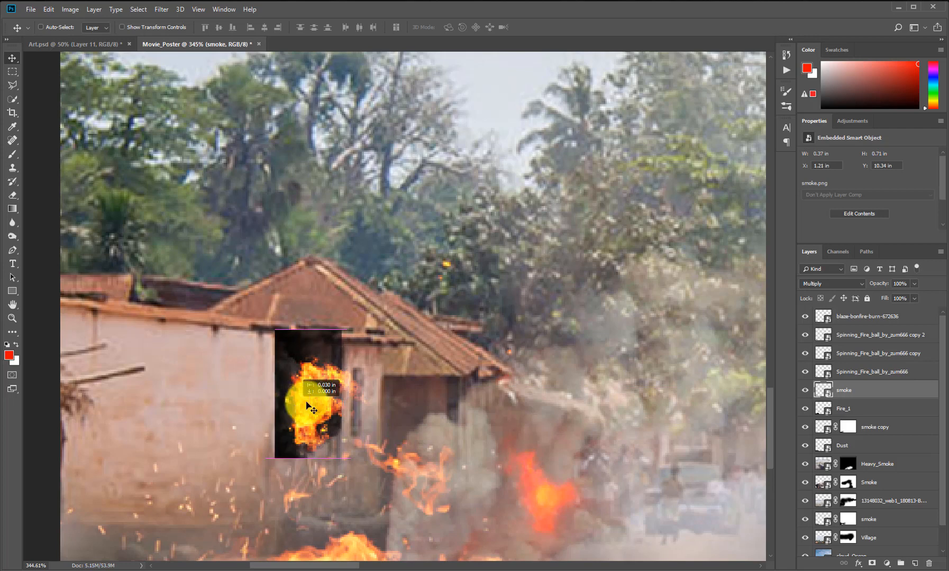
- Add a layer mask to the small smoke layer and invert it to black
{"action": "left_click", "coordinate": [872, 564]}
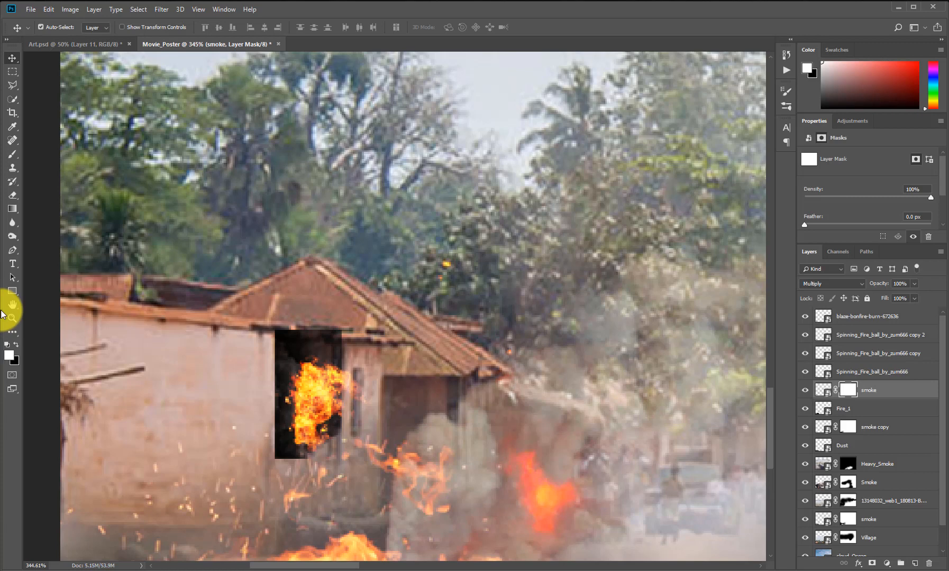
{"action": "key", "text": "ctrl+i"}
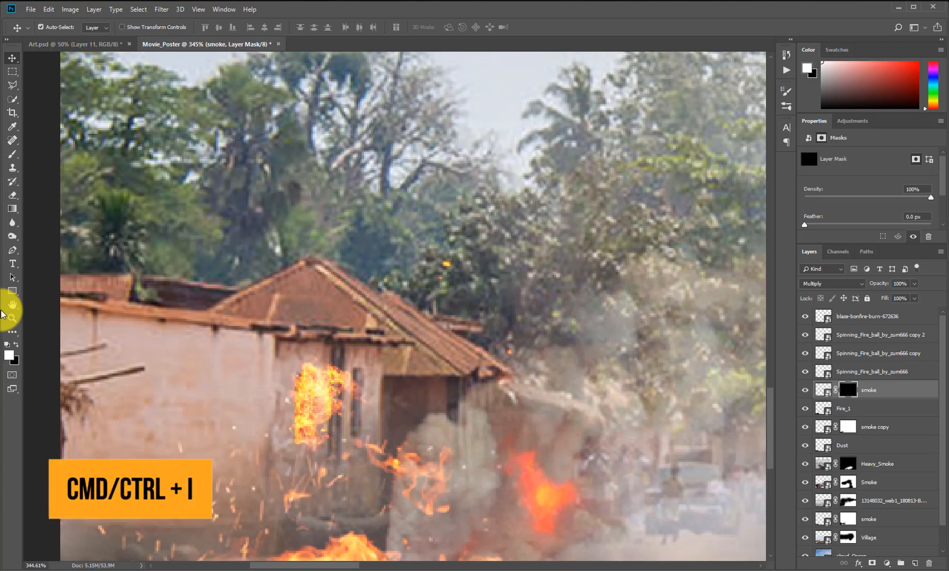
{"action": "key", "text": "ctrl+i"}
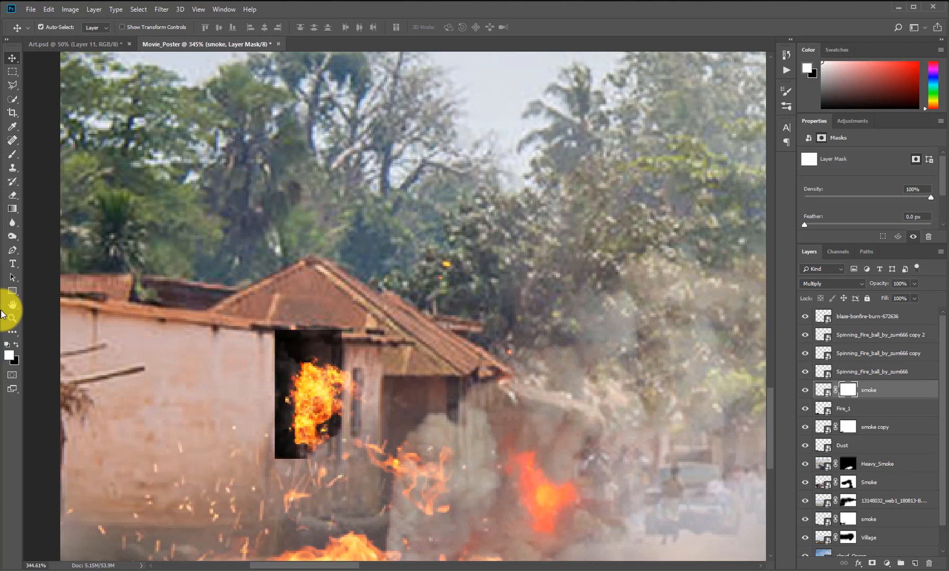
{"action": "key", "text": "ctrl+i"}
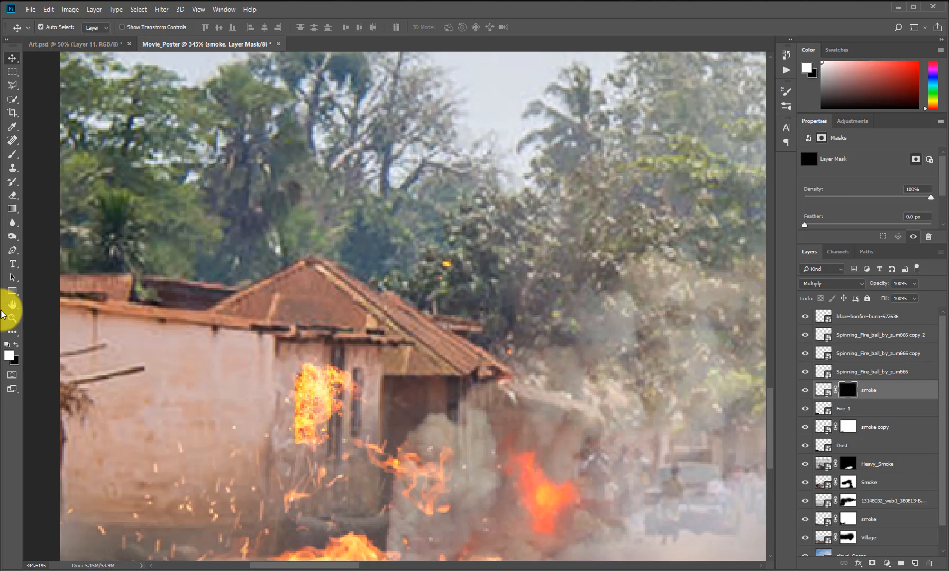
- Enlarge the small smoke image to about 0.43 × 0.82 in around the window flames
{"action": "scroll", "coordinate": [269, 445], "scroll_direction": "up", "scroll_amount": 3}
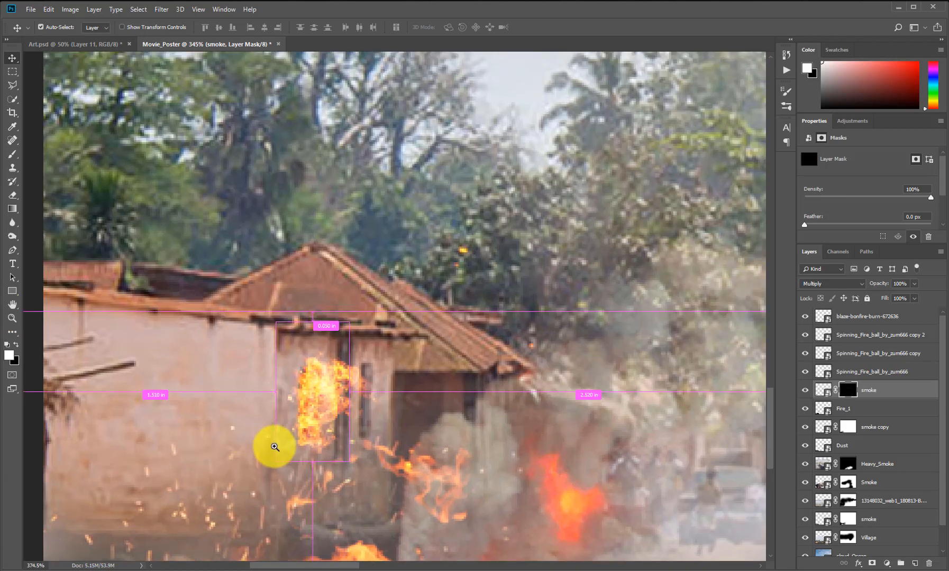
{"action": "left_click", "coordinate": [822, 390]}
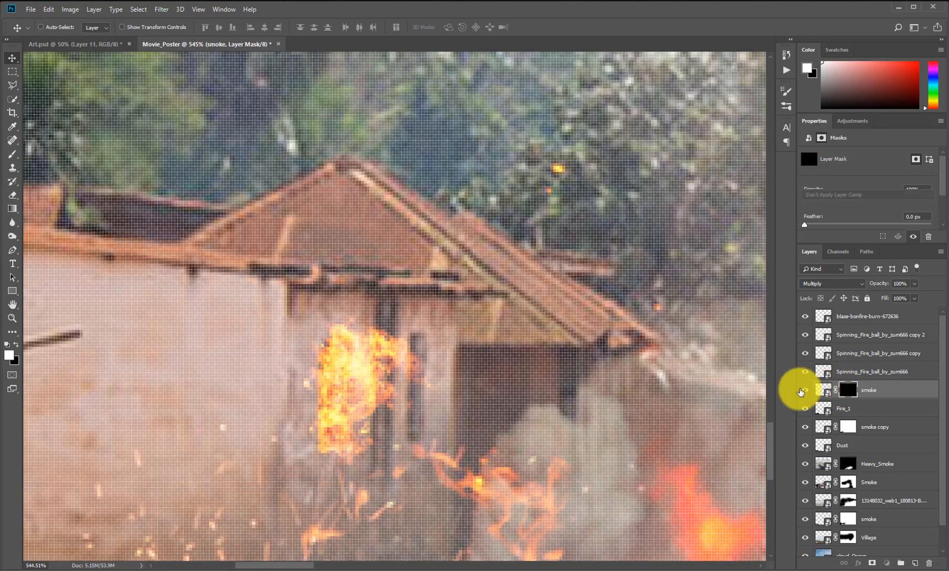
{"action": "key", "text": "ctrl+t"}
{"action": "left_click_drag", "start_coordinate": [386, 280], "coordinate": [415, 255]}
{"action": "left_click_drag", "start_coordinate": [372, 409], "coordinate": [362, 409]}
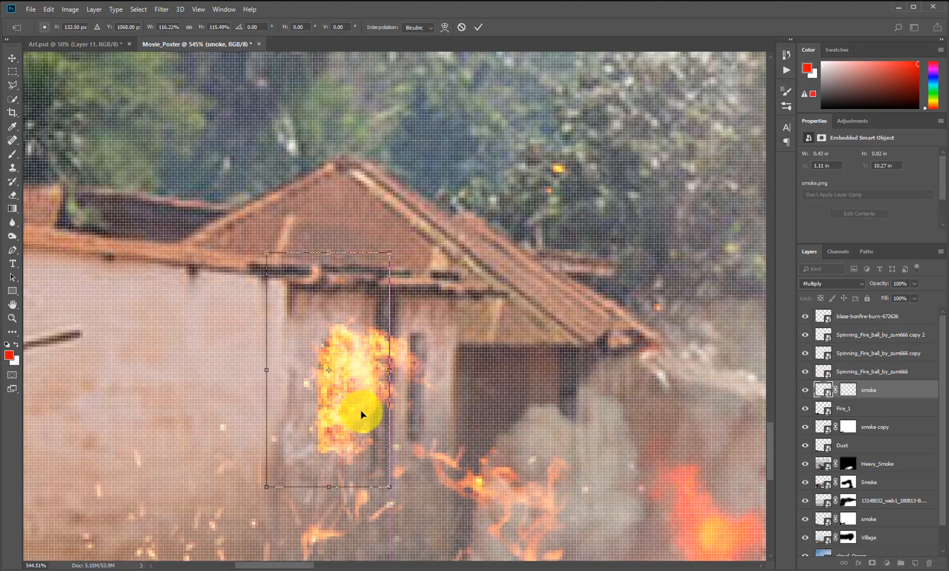
{"action": "key", "text": "Return"}
- Paint white with a 15 px brush on the smoke layer's mask to darken the area around the window flames
{"action": "key", "text": "b"}
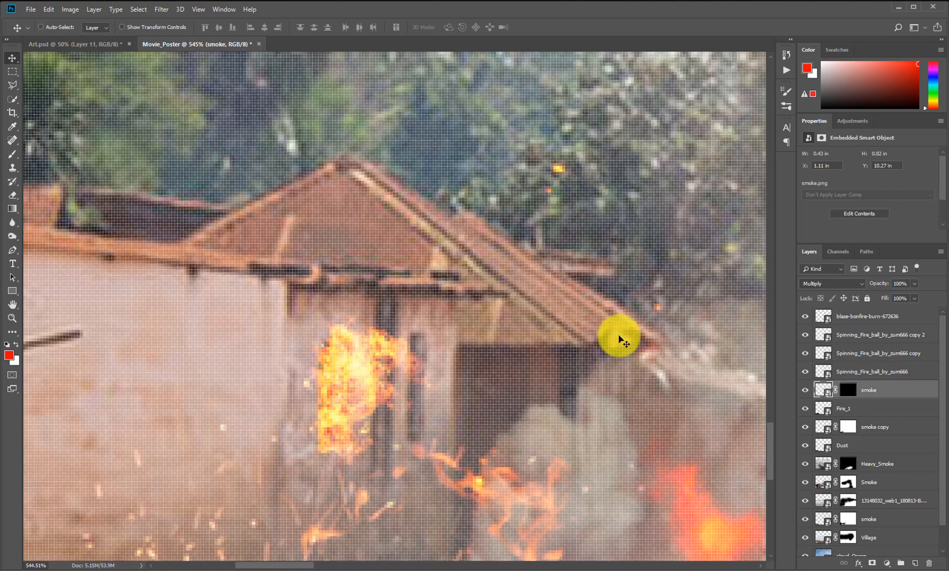
{"action": "left_click", "coordinate": [845, 391]}
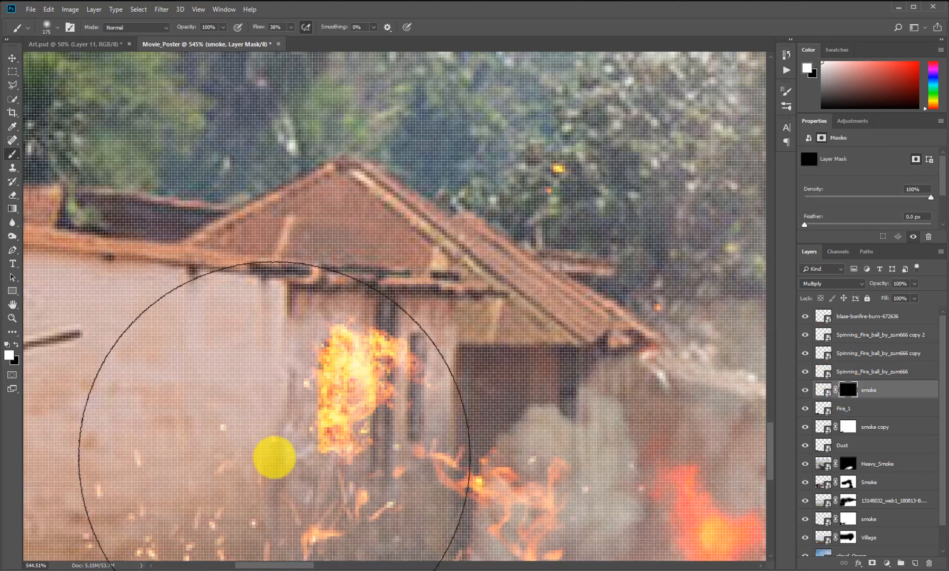
{"action": "key", "text": "bracketleft"}
{"action": "key", "text": "bracketleft"}
{"action": "key", "text": "bracketleft"}
{"action": "key", "text": "bracketleft"}
{"action": "key", "text": "bracketleft"}
{"action": "key", "text": "bracketleft"}
{"action": "key", "text": "bracketleft"}
{"action": "key", "text": "bracketleft"}
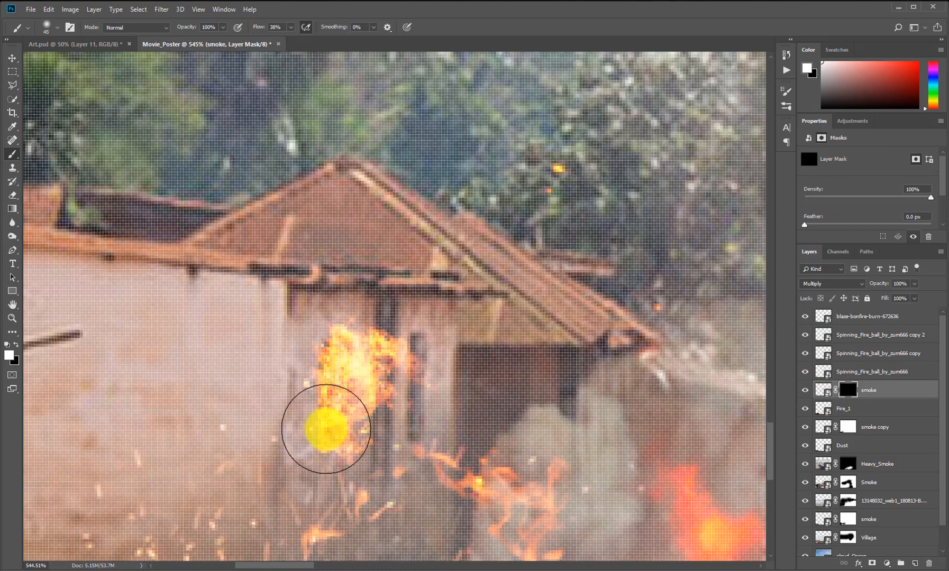
{"action": "left_click_drag", "start_coordinate": [316, 440], "coordinate": [313, 405]}
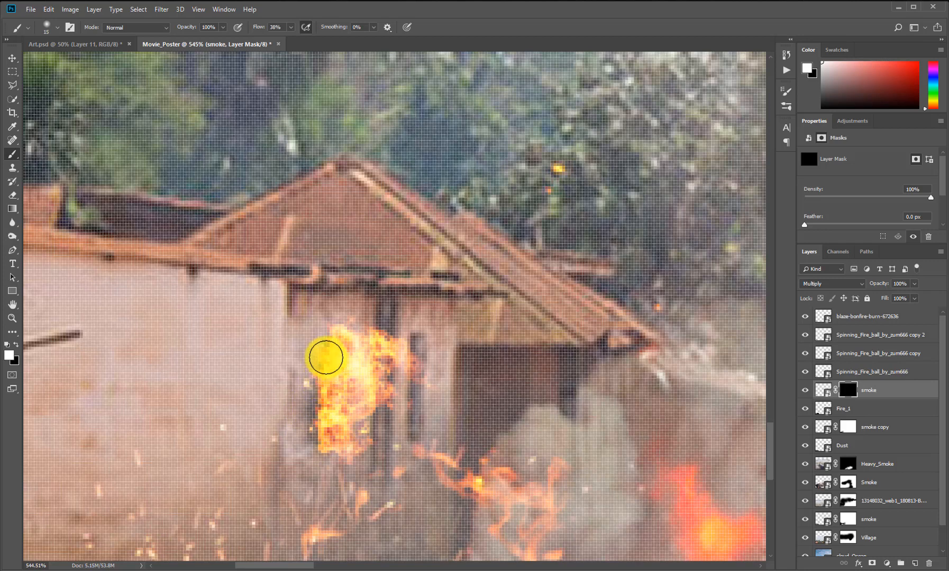
{"action": "mouse_move", "coordinate": [348, 401]}
{"action": "left_mouse_down"}
{"action": "mouse_move", "coordinate": [316, 397]}
{"action": "mouse_move", "coordinate": [330, 405]}
{"action": "left_mouse_up"}
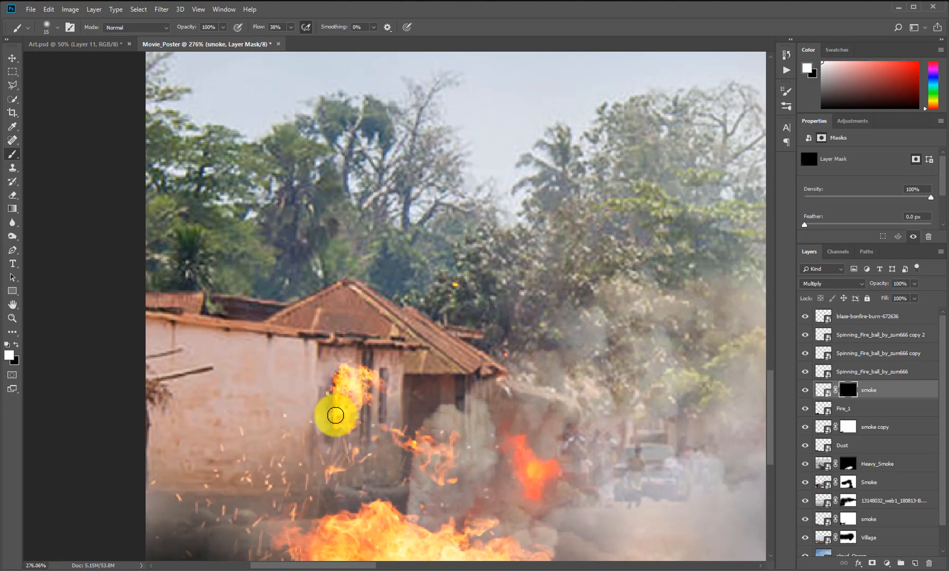
{"action": "scroll", "coordinate": [316, 377], "scroll_direction": "down", "scroll_amount": 3}
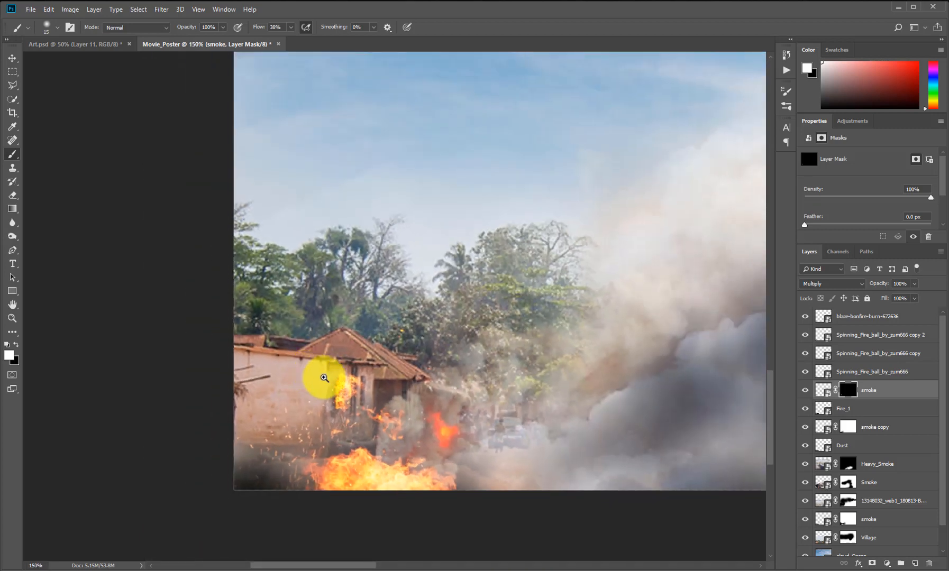
- Place the fire image from the Excercise_Files folder into the poster
{"action": "key", "text": "v"}
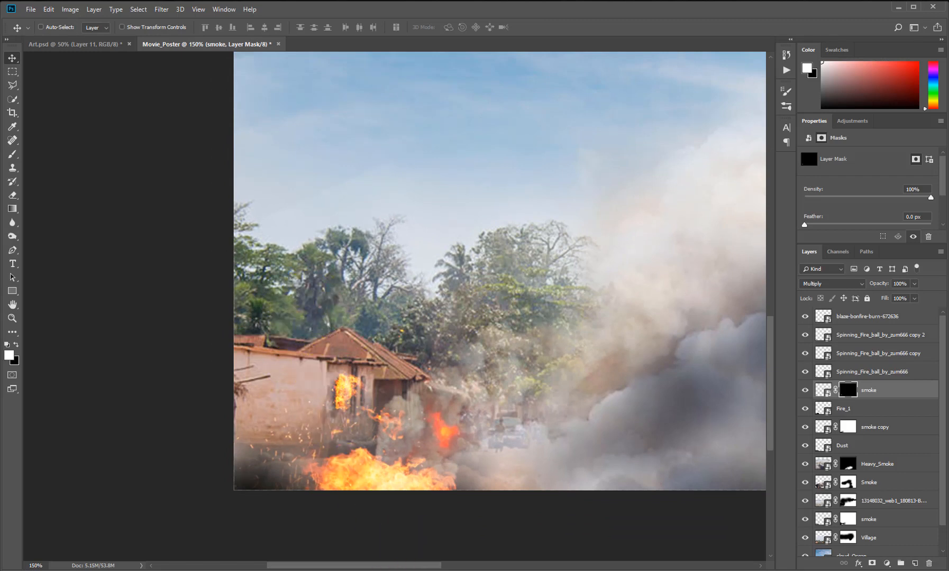
{"action": "left_click", "coordinate": [463, 570]}
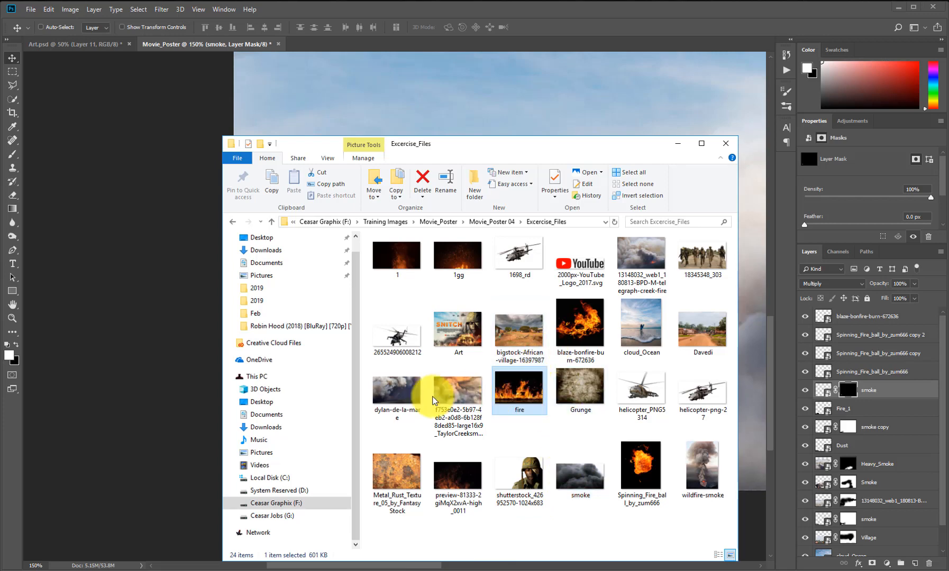
{"action": "left_click", "coordinate": [165, 398]}
{"action": "left_click_drag", "start_coordinate": [402, 318], "coordinate": [470, 282]}
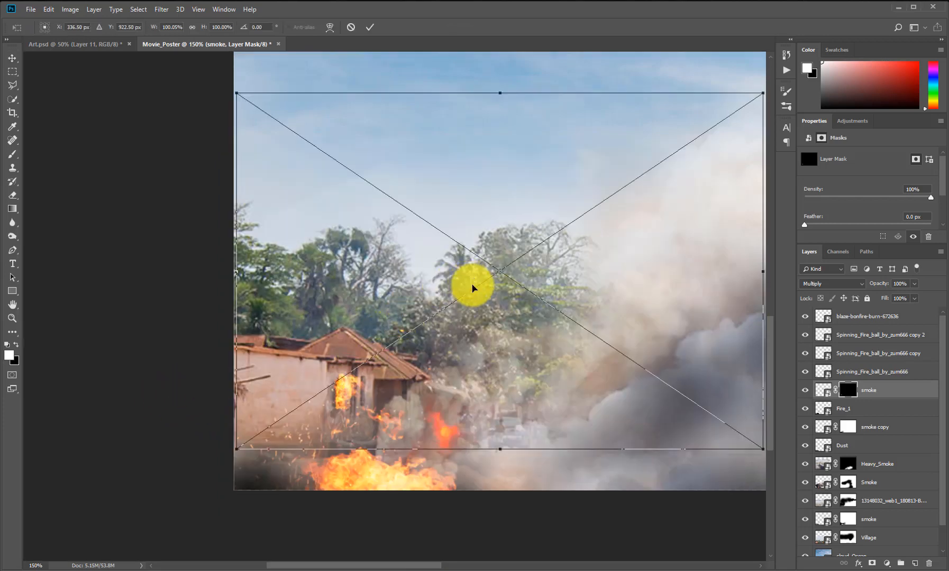
- Scale the fire image to about 35%, rotate it about 4.5° and position it along the house roof
{"action": "left_click_drag", "start_coordinate": [763, 92], "coordinate": [591, 209]}
{"action": "left_click_drag", "start_coordinate": [543, 284], "coordinate": [353, 291]}
{"action": "left_click_drag", "start_coordinate": [290, 309], "coordinate": [313, 311]}
{"action": "left_click_drag", "start_coordinate": [380, 301], "coordinate": [381, 316]}
{"action": "left_click_drag", "start_coordinate": [445, 220], "coordinate": [443, 226]}
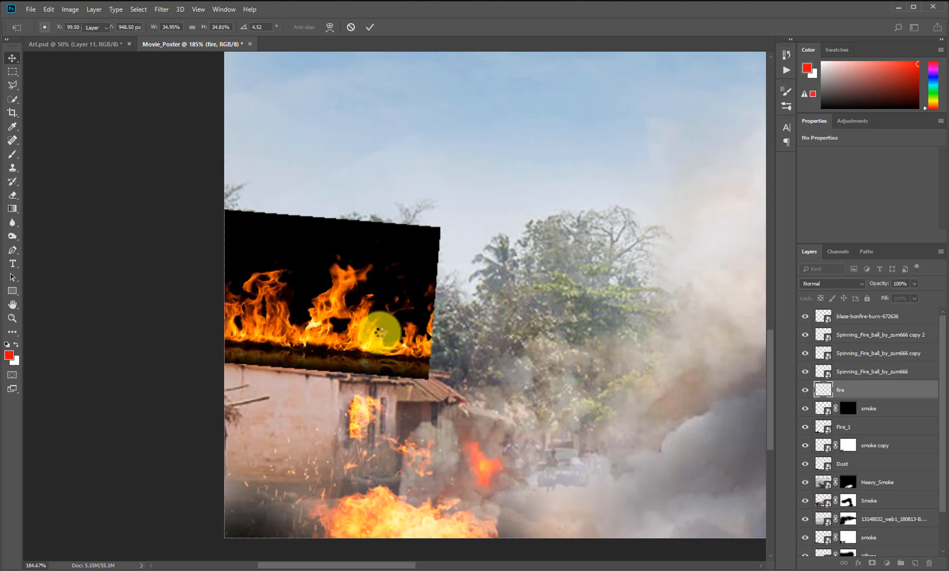
{"action": "key", "text": "Return"}
{"action": "left_click_drag", "start_coordinate": [389, 319], "coordinate": [384, 333]}
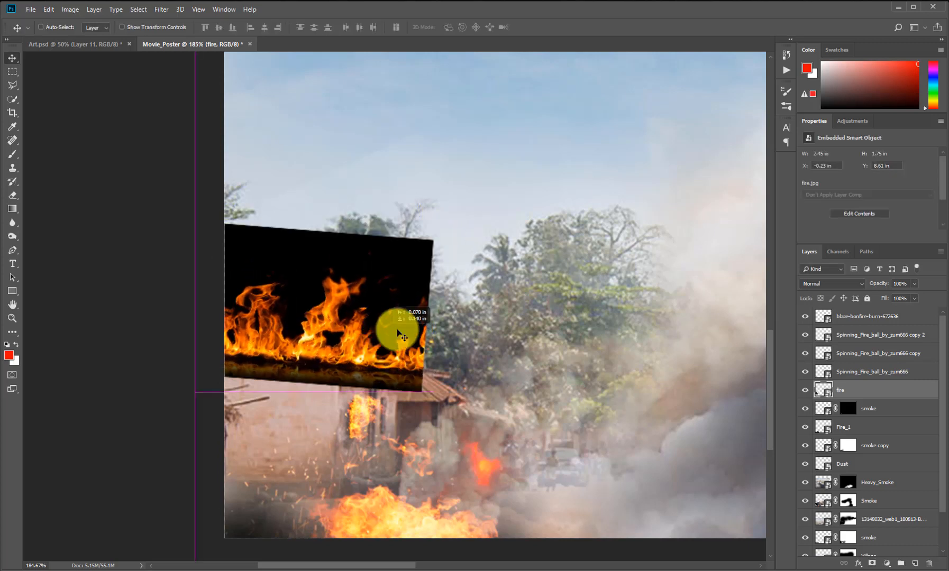
- Set the fire layer's blend mode to Screen and lower the flames onto the roof edge
{"action": "left_click", "coordinate": [843, 283]}
{"action": "left_click", "coordinate": [819, 371]}
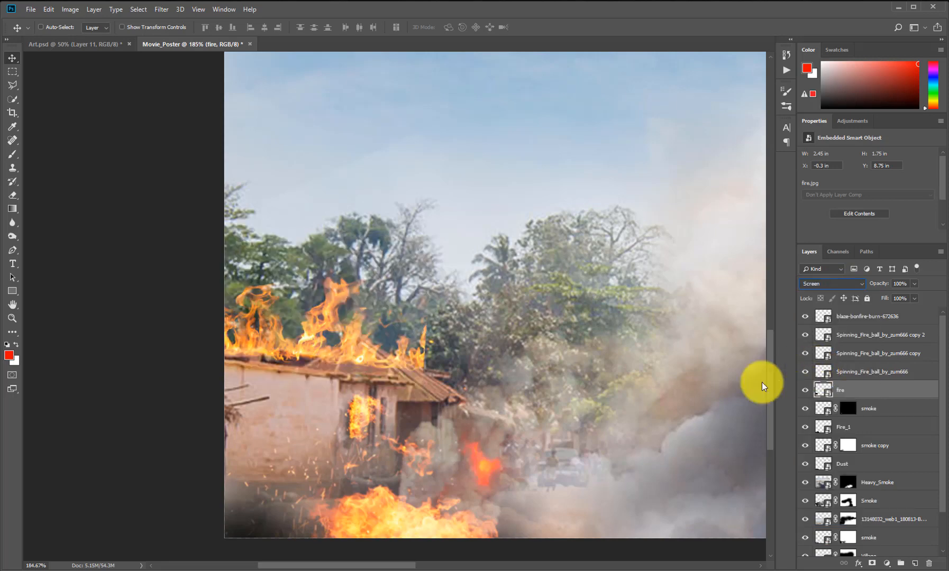
{"action": "scroll", "coordinate": [281, 365], "scroll_direction": "up", "scroll_amount": 4}
{"action": "left_click_drag", "start_coordinate": [369, 376], "coordinate": [365, 386]}
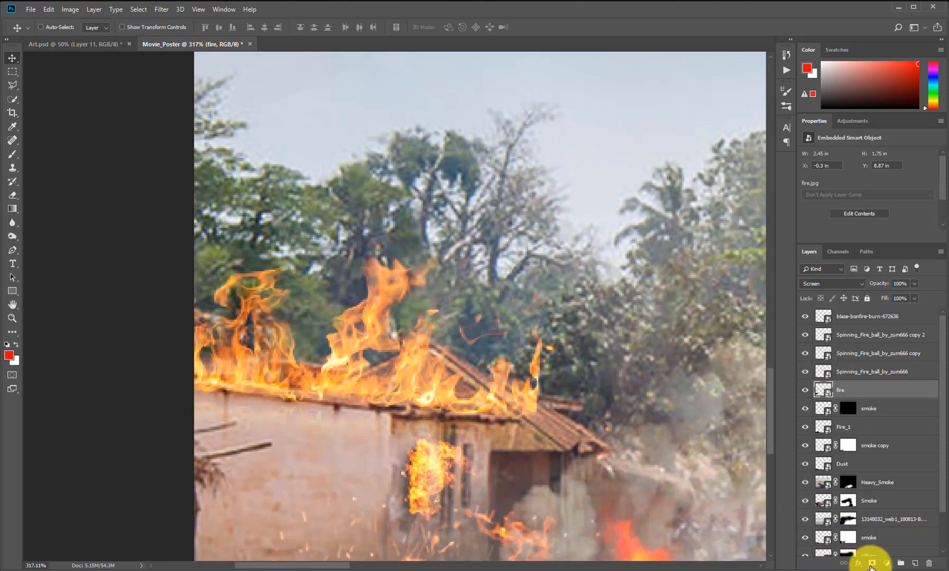
- Add a mask to the fire layer and paint black over the flames covering the gable roof
{"action": "left_click", "coordinate": [872, 563]}
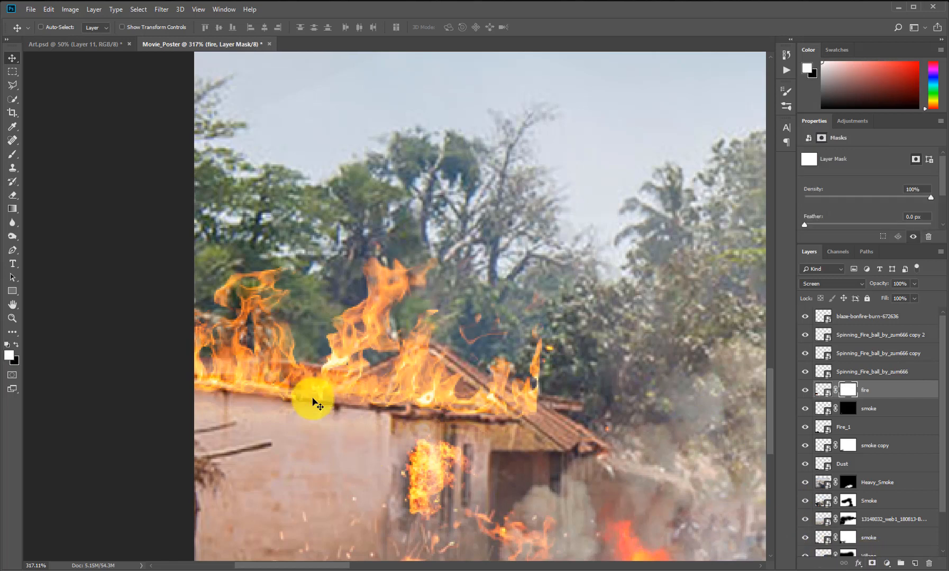
{"action": "key", "text": "b"}
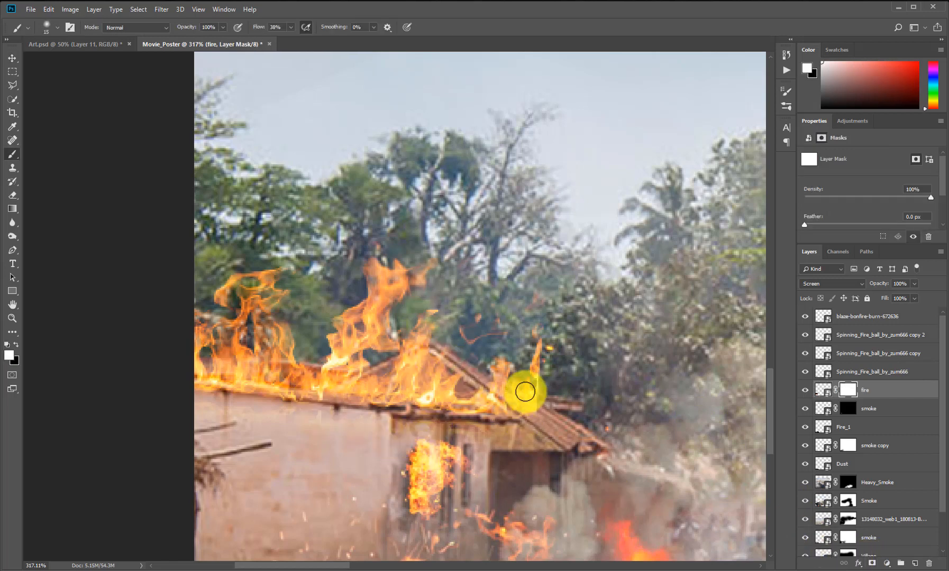
{"action": "key", "text": "bracketright"}
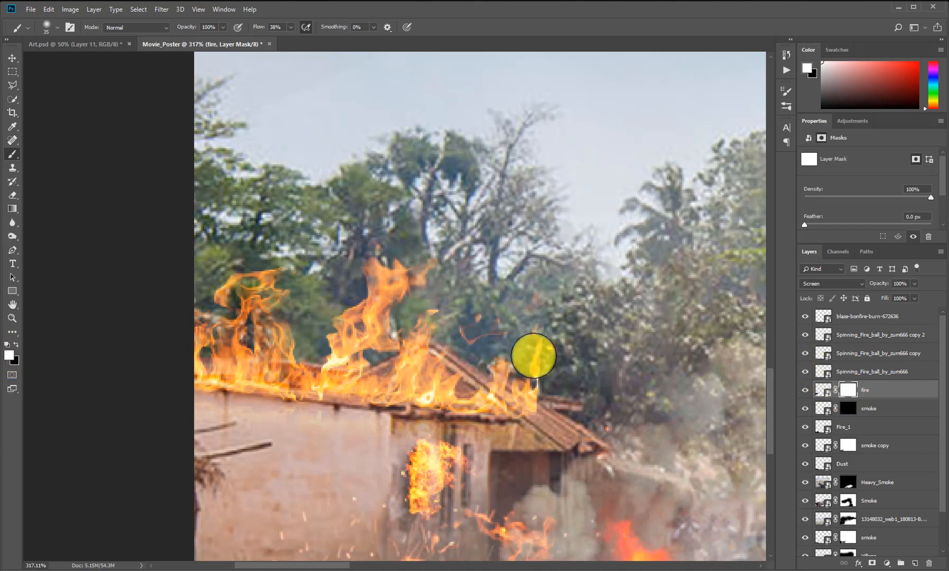
{"action": "key", "text": "x"}
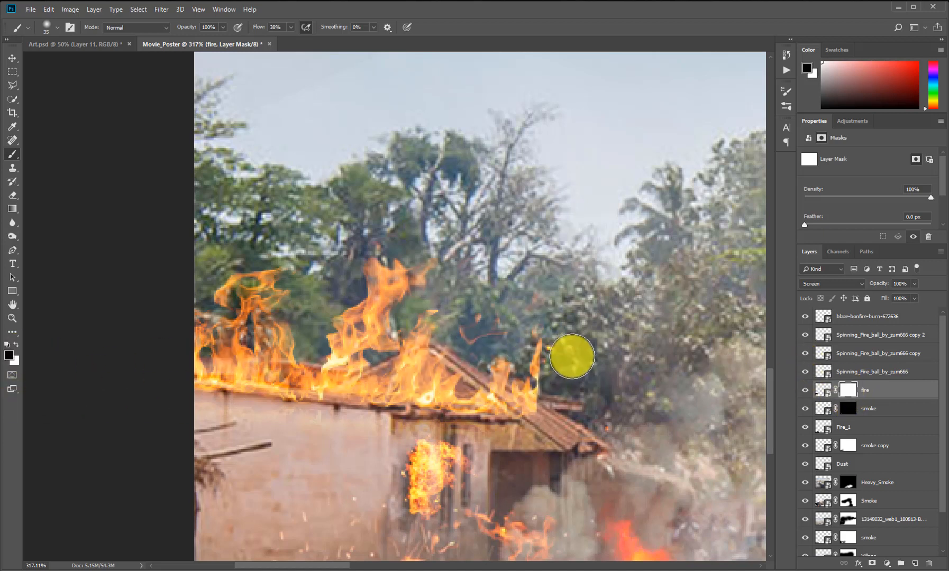
{"action": "mouse_move", "coordinate": [545, 345]}
{"action": "left_mouse_down"}
{"action": "mouse_move", "coordinate": [532, 379]}
{"action": "mouse_move", "coordinate": [511, 371]}
{"action": "mouse_move", "coordinate": [445, 392]}
{"action": "mouse_move", "coordinate": [448, 399]}
{"action": "mouse_move", "coordinate": [441, 354]}
{"action": "left_mouse_up"}
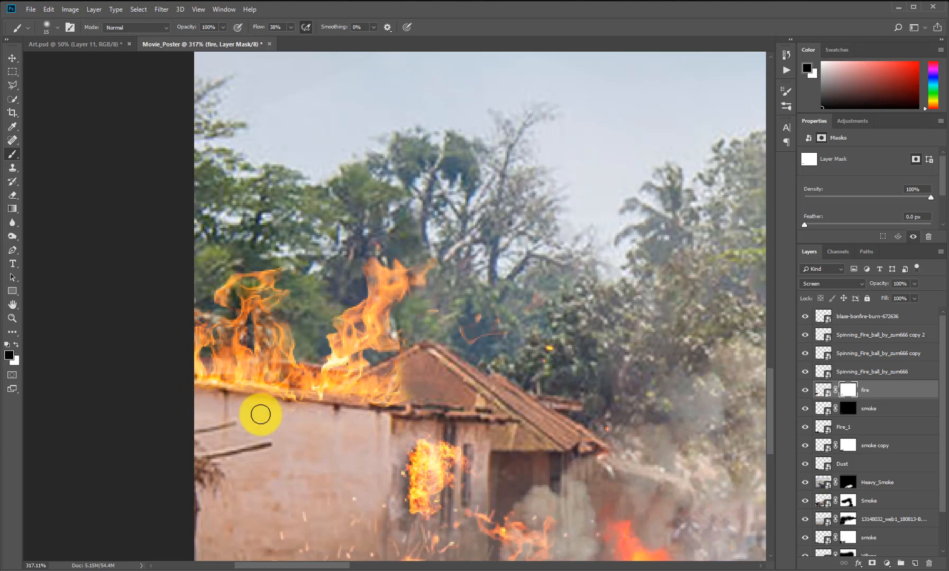
- Nudge the fire layer up to Y 8.84 in and mask out the flames left on the gable's slope
{"action": "key", "text": "v"}
{"action": "mouse_move", "coordinate": [335, 364]}
{"action": "left_mouse_down"}
{"action": "mouse_move", "coordinate": [335, 322]}
{"action": "mouse_move", "coordinate": [333, 378]}
{"action": "left_mouse_up"}
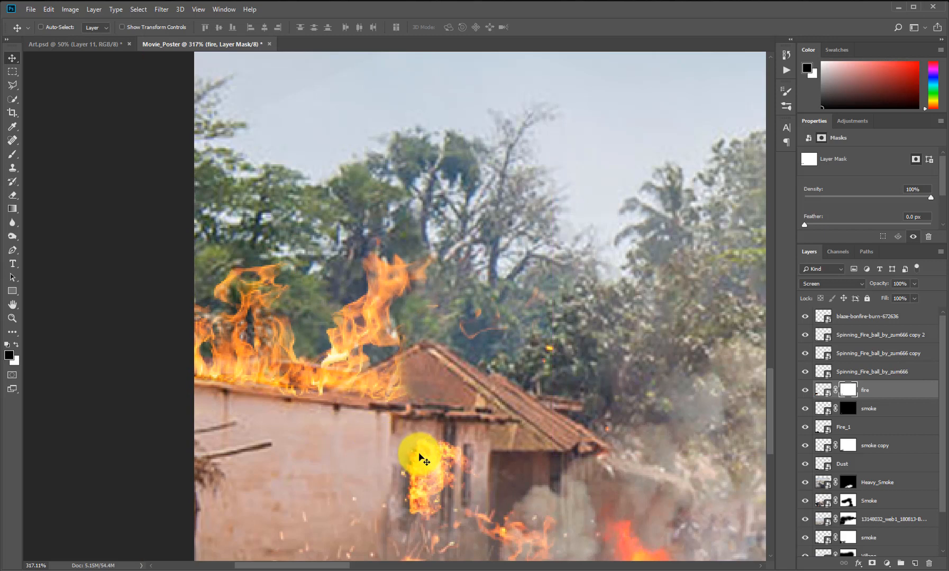
{"action": "key", "text": "b"}
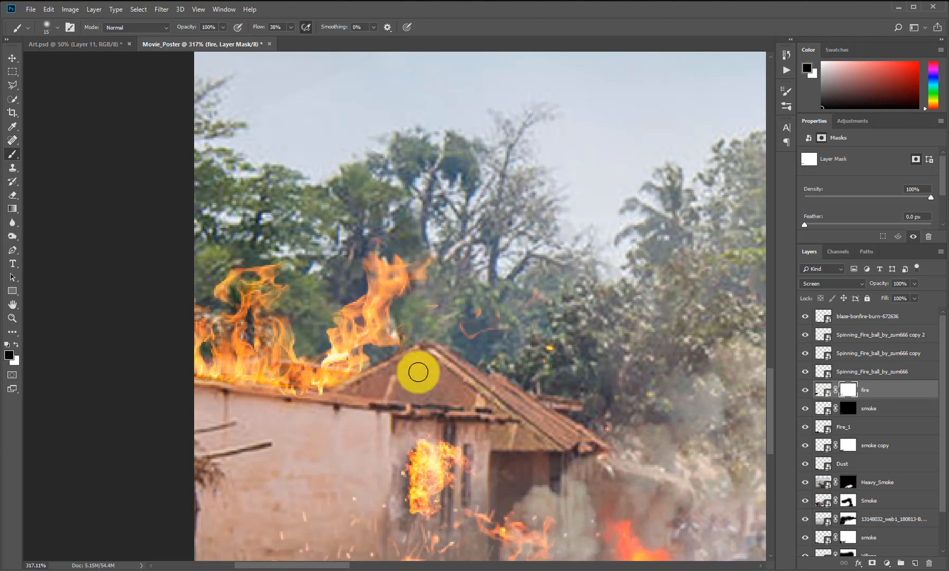
{"action": "left_click_drag", "start_coordinate": [474, 405], "coordinate": [430, 398]}
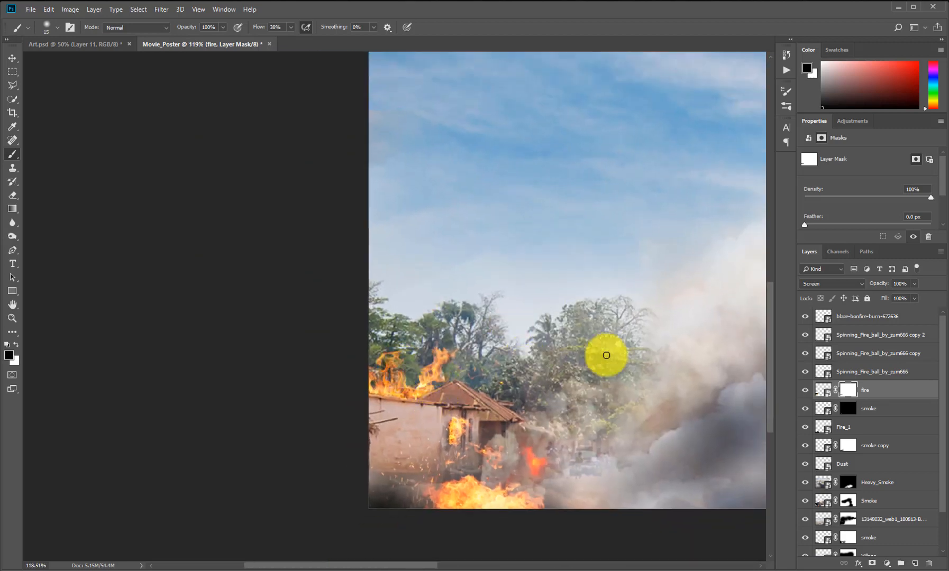
- Place the blaze-bonfire-burn-672636 image from the Excercise_Files folder into the poster and move it over the house
{"action": "left_click", "coordinate": [490, 569]}
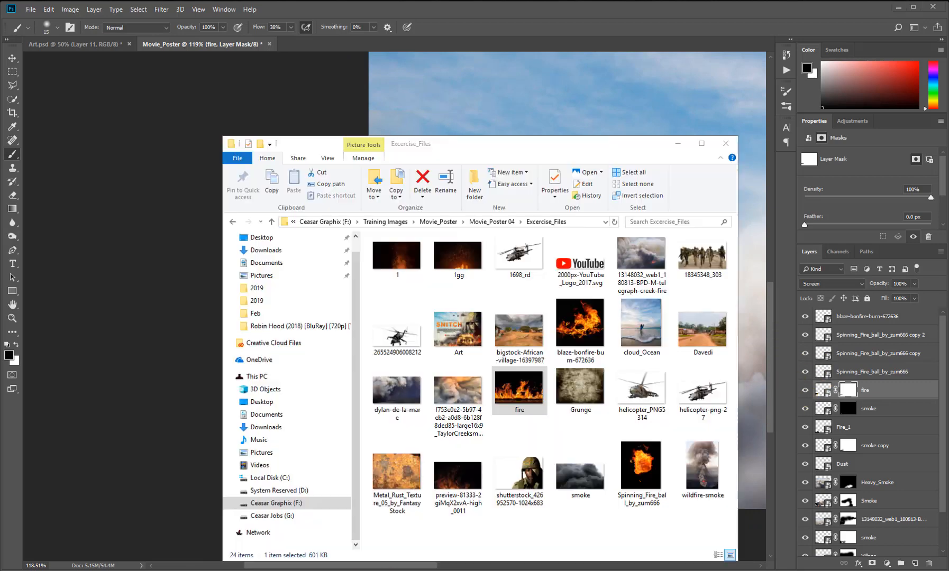
{"action": "left_click", "coordinate": [573, 327]}
{"action": "left_click_drag", "start_coordinate": [573, 327], "coordinate": [165, 339]}
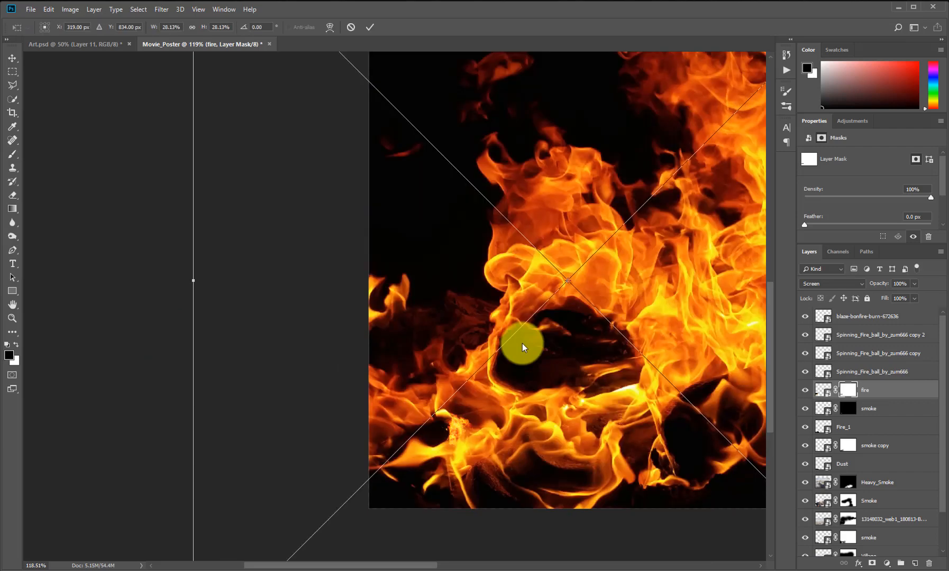
{"action": "scroll", "coordinate": [536, 324], "scroll_direction": "down", "scroll_amount": 5}
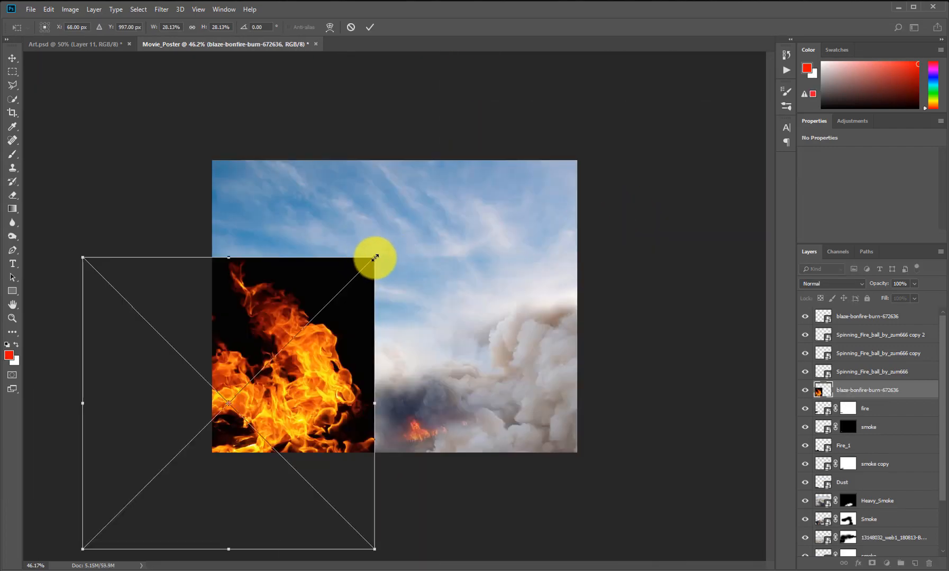
- Scale the placed blaze-bonfire-burn-672636 image down to about 7.78% over the house and commit the placement
{"action": "left_click_drag", "start_coordinate": [375, 258], "coordinate": [258, 351]}
{"action": "key", "text": "ctrl+z"}
{"action": "left_click_drag", "start_coordinate": [371, 263], "coordinate": [205, 376]}
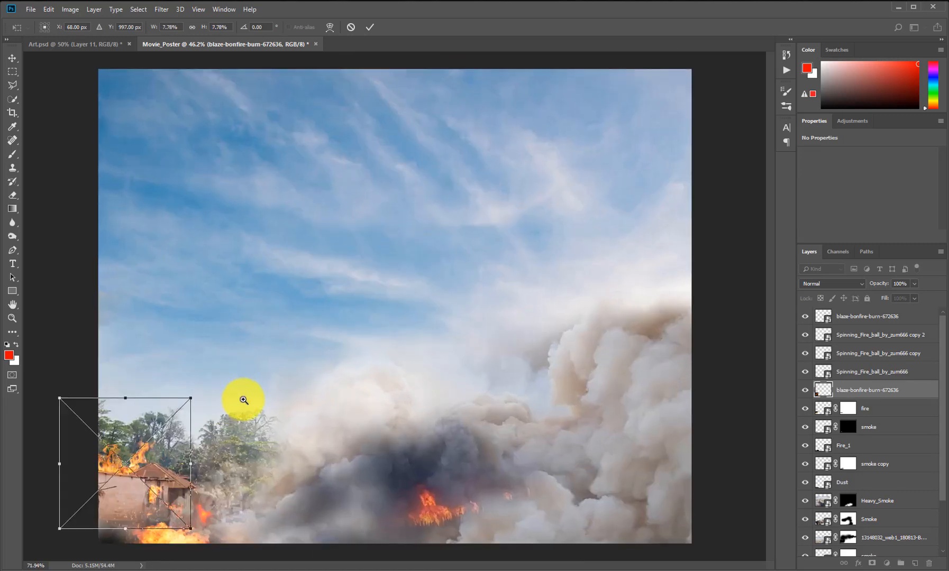
{"action": "scroll", "coordinate": [201, 429], "scroll_direction": "up", "scroll_amount": 2}
{"action": "left_click_drag", "start_coordinate": [201, 429], "coordinate": [421, 377]}
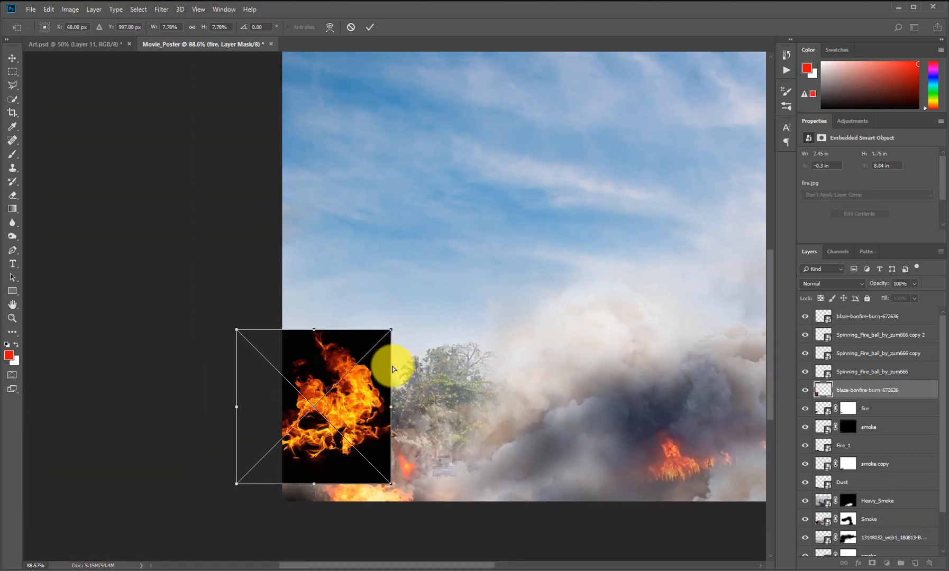
{"action": "double_click", "coordinate": [361, 392]}
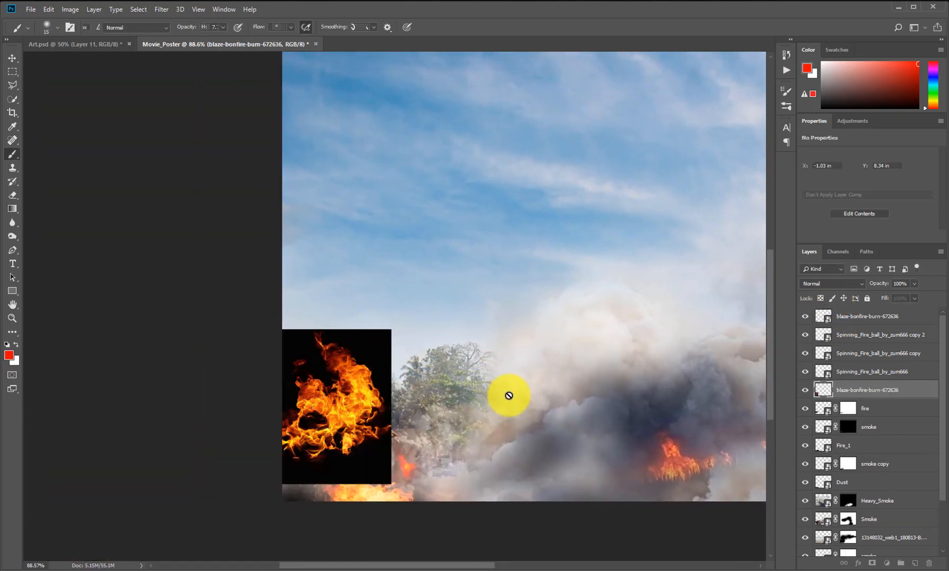
- Set the new flame layer's blend mode to Screen and move it to about X -1.6 in, Y 8.22 in
{"action": "left_click", "coordinate": [843, 286]}
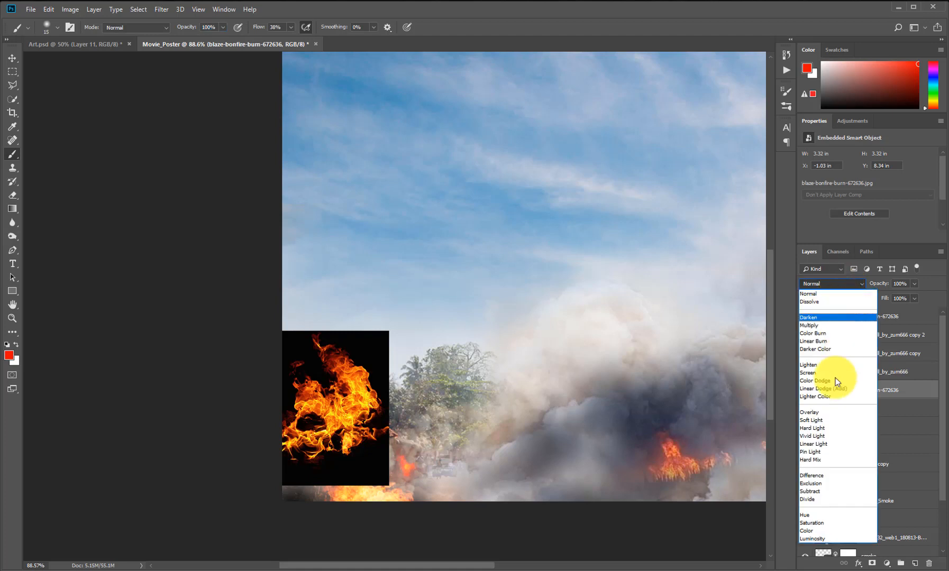
{"action": "left_click", "coordinate": [826, 374]}
{"action": "mouse_move", "coordinate": [322, 396]}
{"action": "left_mouse_down"}
{"action": "mouse_move", "coordinate": [332, 390]}
{"action": "mouse_move", "coordinate": [377, 415]}
{"action": "left_mouse_up"}
{"action": "left_click", "coordinate": [378, 416]}
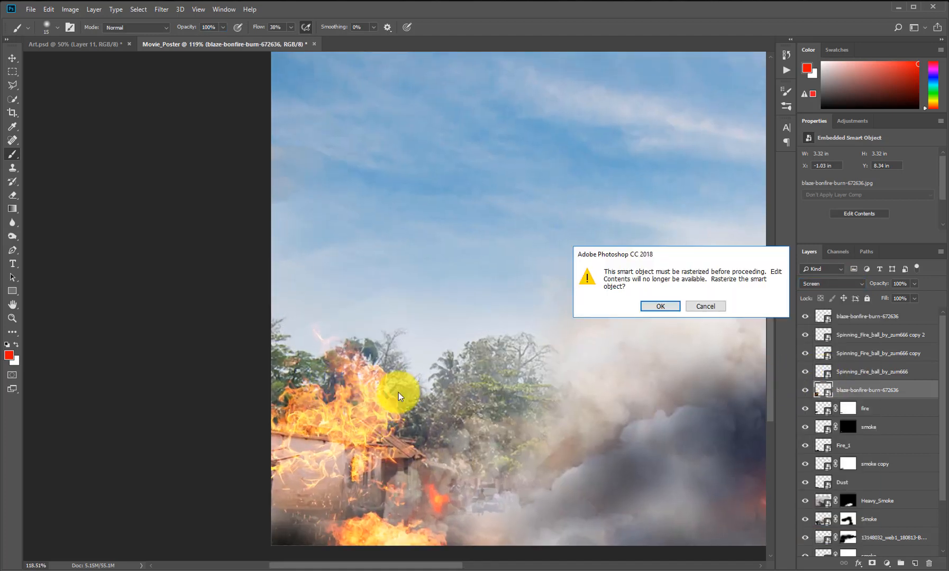
{"action": "left_click", "coordinate": [704, 308]}
{"action": "key", "text": "v"}
{"action": "mouse_move", "coordinate": [364, 423]}
{"action": "left_mouse_down"}
{"action": "mouse_move", "coordinate": [330, 375]}
{"action": "mouse_move", "coordinate": [340, 406]}
{"action": "left_mouse_up"}
{"action": "left_click_drag", "start_coordinate": [341, 409], "coordinate": [341, 410]}
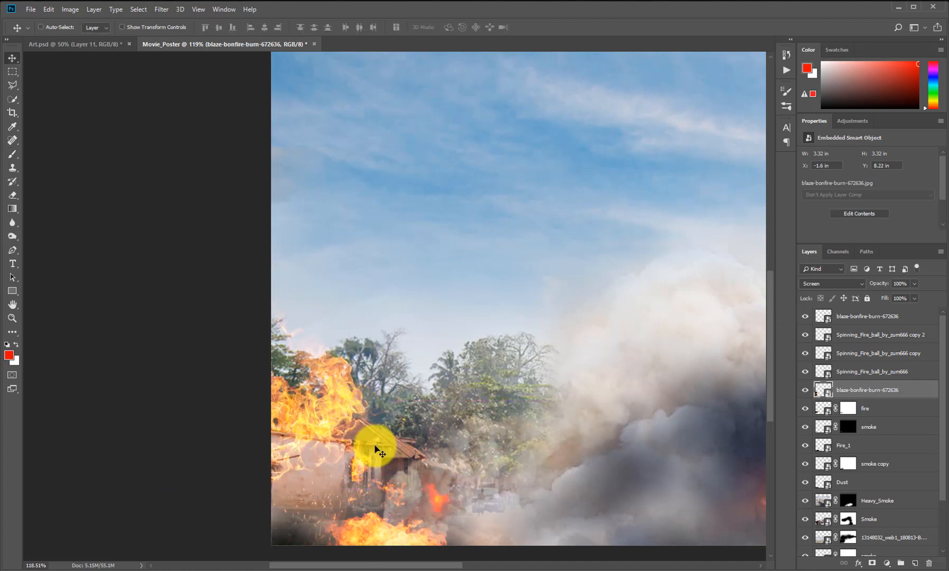
- Flip the flame layer vertically, scale it down to about 5.37%, and position it over the roof
{"action": "key", "text": "ctrl+t"}
{"action": "right_click", "coordinate": [338, 405]}
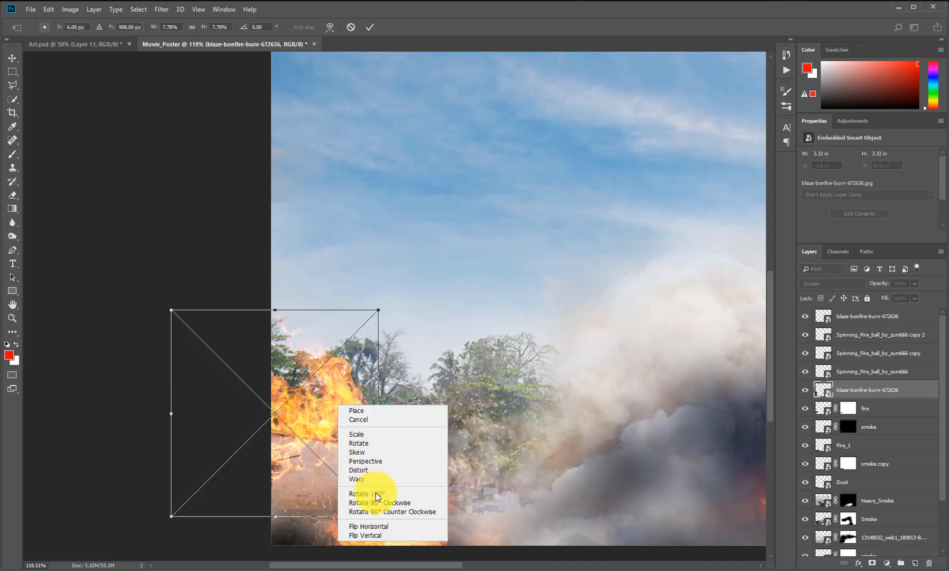
{"action": "left_click", "coordinate": [385, 536]}
{"action": "left_click_drag", "start_coordinate": [338, 371], "coordinate": [360, 345]}
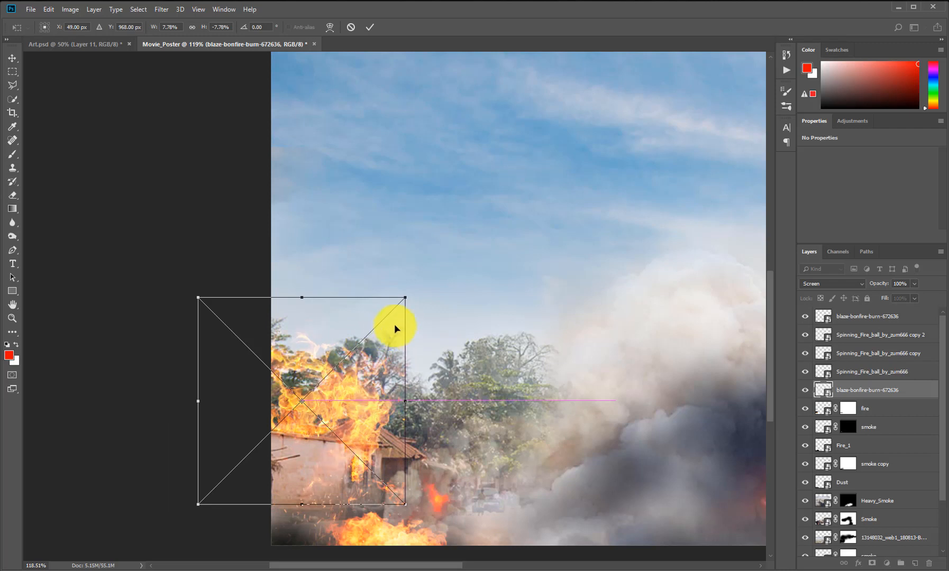
{"action": "left_click_drag", "start_coordinate": [406, 293], "coordinate": [373, 330]}
{"action": "mouse_move", "coordinate": [347, 407]}
{"action": "left_mouse_down"}
{"action": "mouse_move", "coordinate": [338, 398]}
{"action": "mouse_move", "coordinate": [332, 420]}
{"action": "mouse_move", "coordinate": [349, 409]}
{"action": "mouse_move", "coordinate": [355, 419]}
{"action": "left_mouse_up"}
- Flip the flames vertically again, rotate them to about 135.68°, and seat them on the roof near X -0.81 in, Y 7.63 in
{"action": "right_click", "coordinate": [335, 415]}
{"action": "left_click", "coordinate": [372, 536]}
{"action": "left_click_drag", "start_coordinate": [426, 409], "coordinate": [373, 328]}
{"action": "mouse_move", "coordinate": [348, 406]}
{"action": "left_mouse_down"}
{"action": "mouse_move", "coordinate": [343, 398]}
{"action": "mouse_move", "coordinate": [352, 409]}
{"action": "left_mouse_up"}
{"action": "double_click", "coordinate": [342, 421]}
{"action": "scroll", "coordinate": [329, 417], "scroll_direction": "up", "scroll_amount": 5}
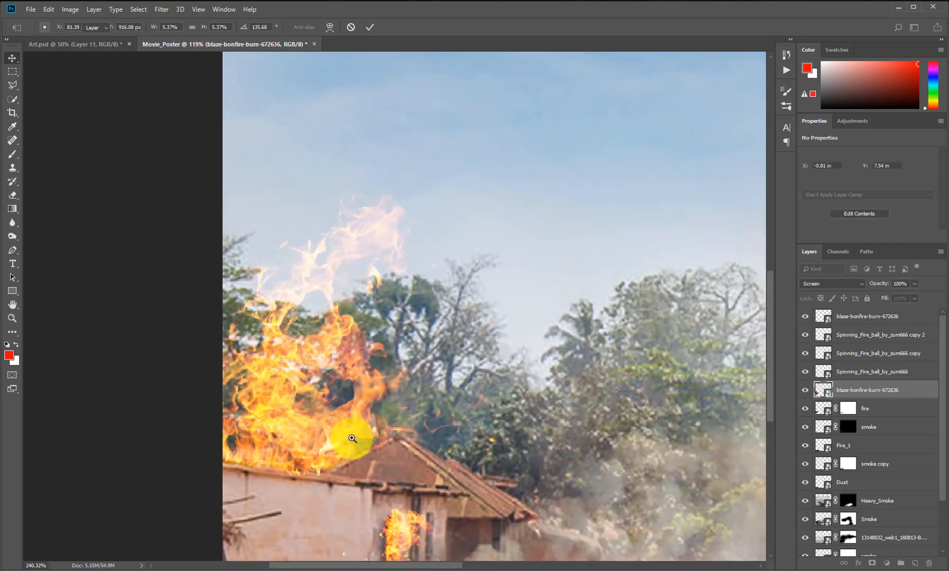
{"action": "left_click_drag", "start_coordinate": [351, 411], "coordinate": [343, 434]}
{"action": "scroll", "coordinate": [345, 430], "scroll_direction": "down", "scroll_amount": 2}
{"action": "scroll", "coordinate": [345, 430], "scroll_direction": "down", "scroll_amount": 3}
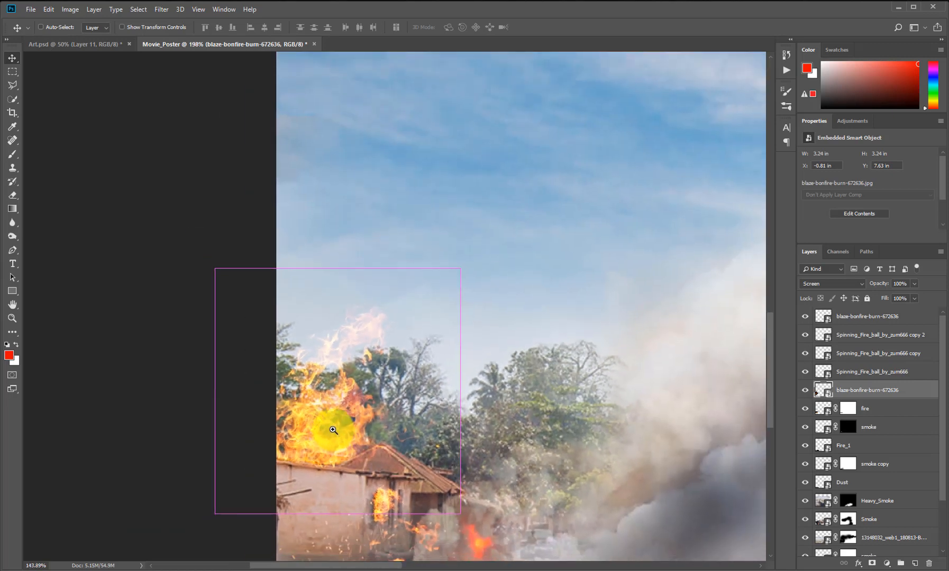
- Duplicate the blaze-bonfire-burn-672636 flame layer and offset the copy slightly along the house roof
{"action": "key", "text": "ctrl"}
{"action": "left_click_drag", "start_coordinate": [896, 390], "coordinate": [915, 563]}
{"action": "mouse_move", "coordinate": [318, 431]}
{"action": "left_mouse_down"}
{"action": "mouse_move", "coordinate": [313, 424]}
{"action": "mouse_move", "coordinate": [349, 402]}
{"action": "mouse_move", "coordinate": [352, 412]}
{"action": "left_mouse_up"}
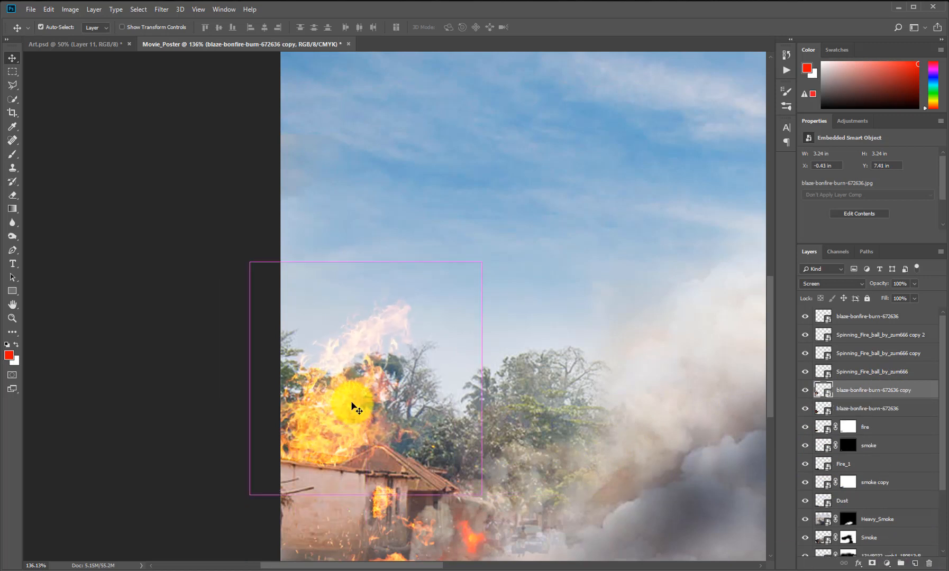
{"action": "left_click_drag", "start_coordinate": [354, 427], "coordinate": [367, 432]}
- Duplicate the flame copy again, scale it to about 1.78%, and place it on the roof at about X 0.4 in, Y 9.25 in
{"action": "left_click_drag", "start_coordinate": [886, 394], "coordinate": [914, 557]}
{"action": "left_click_drag", "start_coordinate": [483, 376], "coordinate": [488, 370]}
{"action": "key", "text": "ctrl+t"}
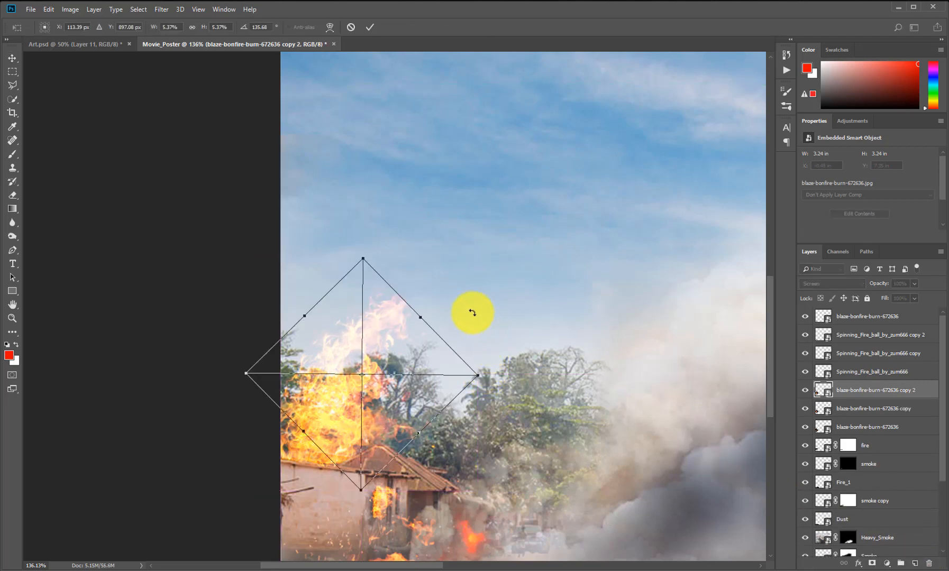
{"action": "left_click_drag", "start_coordinate": [369, 335], "coordinate": [368, 332]}
{"action": "left_click_drag", "start_coordinate": [369, 394], "coordinate": [363, 448]}
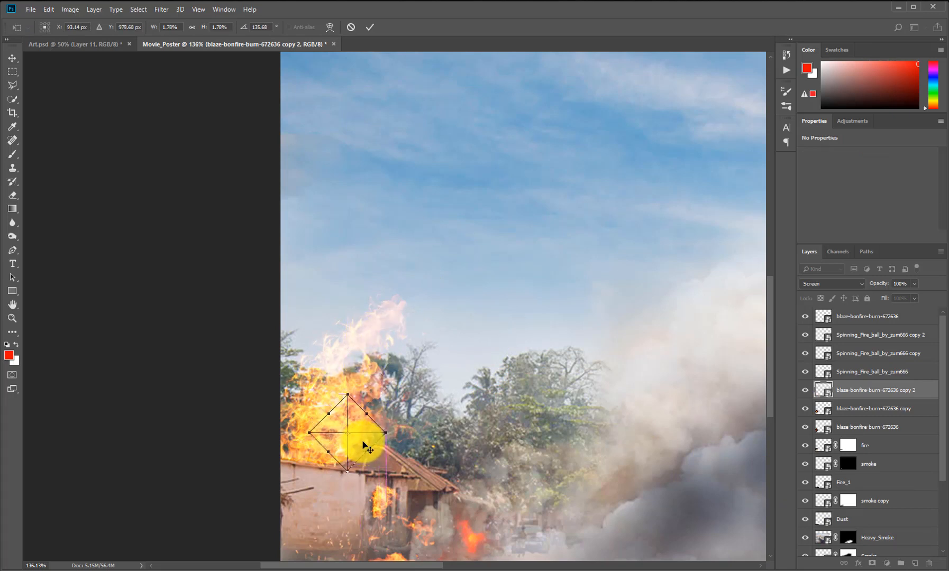
{"action": "key", "text": "Return"}
{"action": "left_click_drag", "start_coordinate": [360, 427], "coordinate": [322, 399]}
- Place the wildfire-smoke image from the Excercise_Files folder, enlarged to about 130%, rotated about 16.36°, above the burning house
{"action": "left_click_drag", "start_coordinate": [381, 430], "coordinate": [398, 520]}
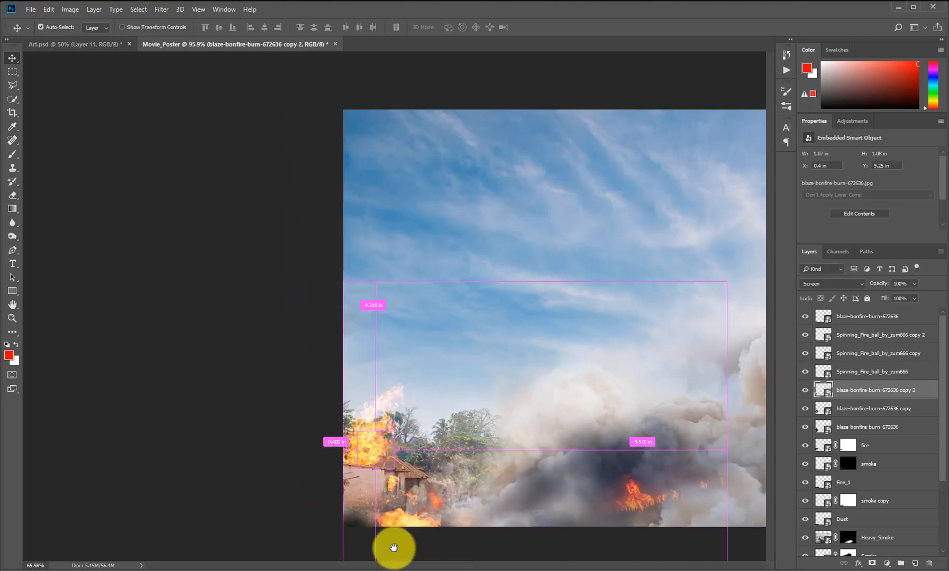
{"action": "key", "text": "alt+Tab"}
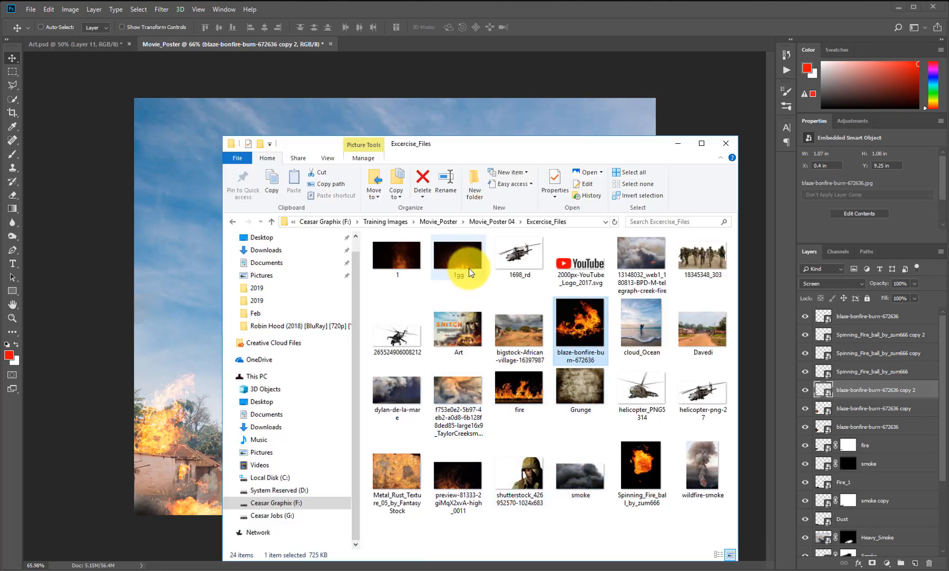
{"action": "left_click_drag", "start_coordinate": [703, 469], "coordinate": [151, 406]}
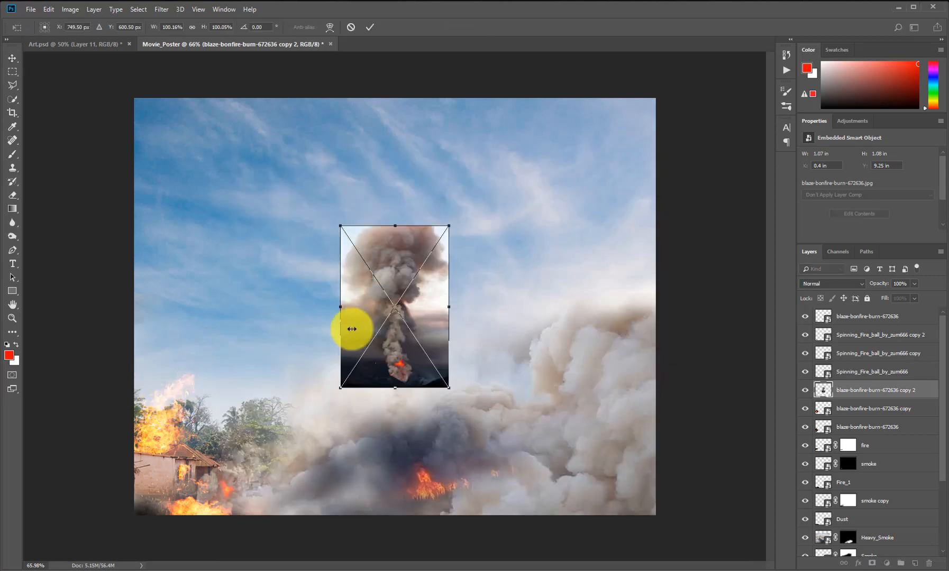
{"action": "left_click_drag", "start_coordinate": [369, 323], "coordinate": [475, 222]}
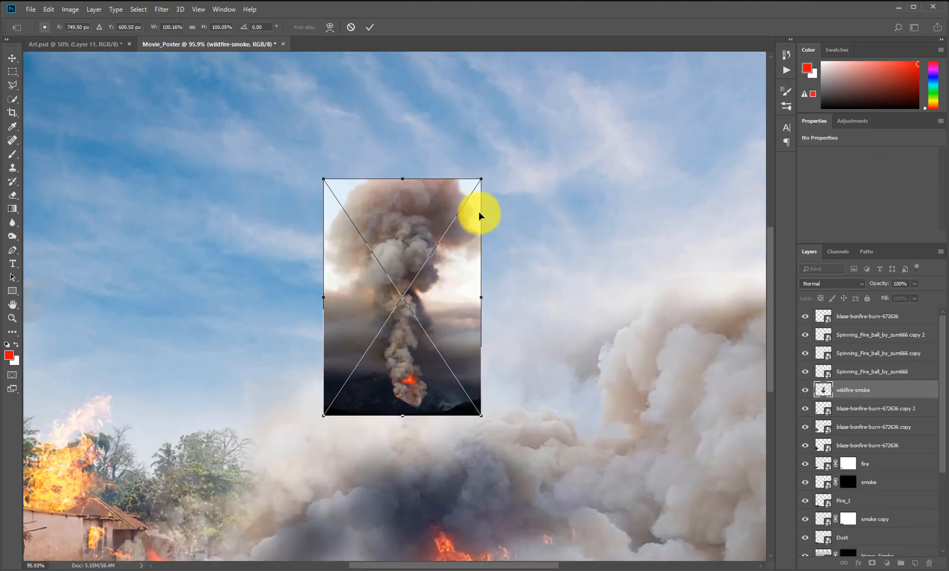
{"action": "left_click_drag", "start_coordinate": [484, 177], "coordinate": [578, 188]}
{"action": "left_click_drag", "start_coordinate": [369, 328], "coordinate": [237, 373]}
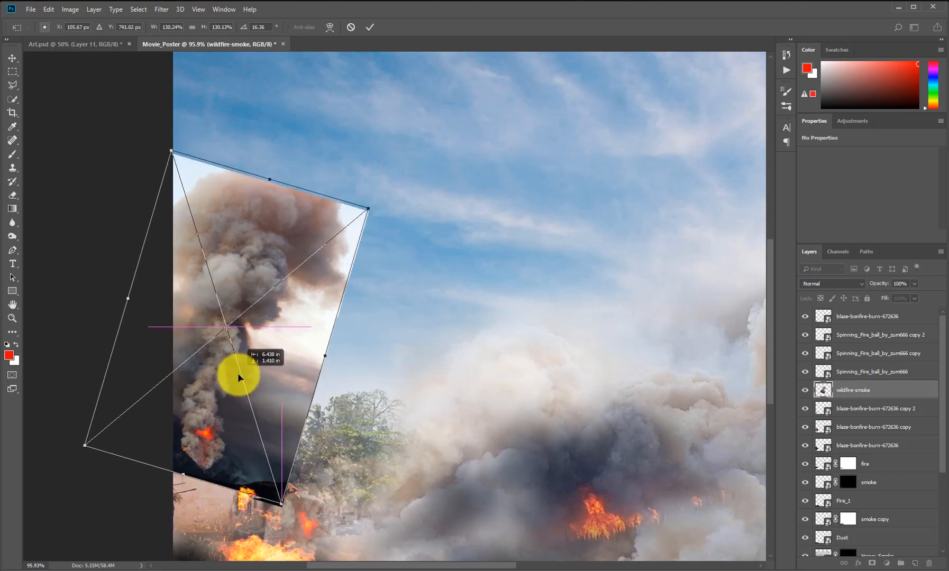
{"action": "key", "text": "Return"}
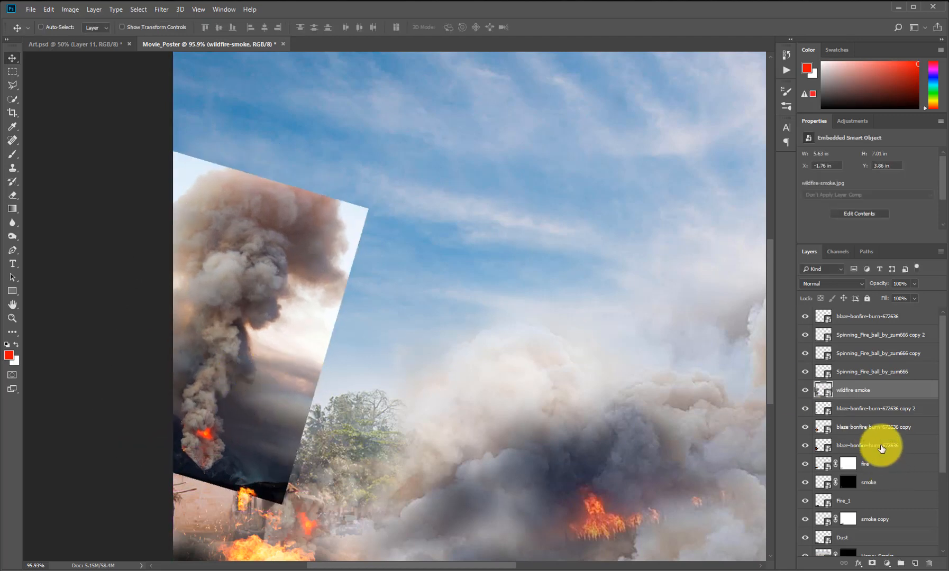
- Try the Screen and Multiply blend modes on the wildfire-smoke layer and return it to Normal
{"action": "left_click", "coordinate": [844, 284]}
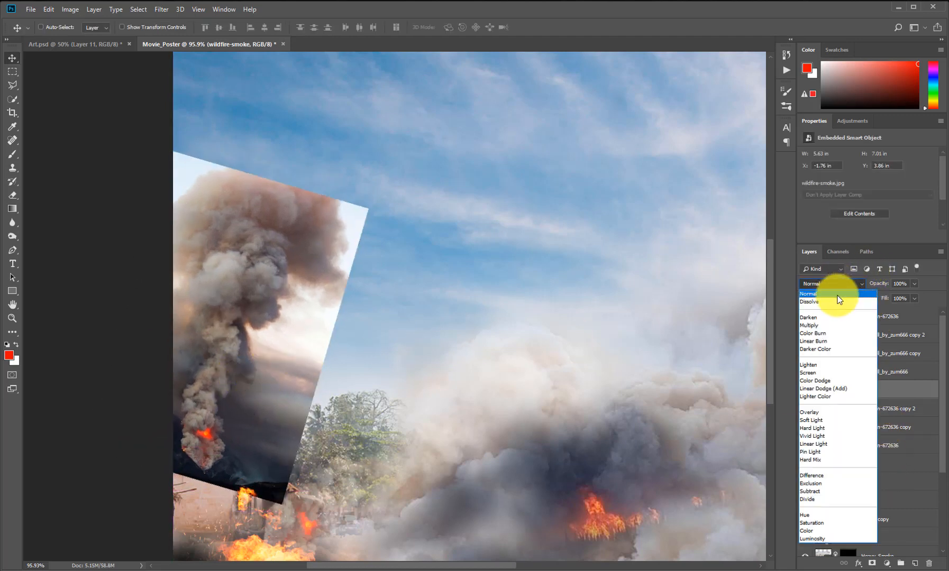
{"action": "left_click", "coordinate": [835, 374]}
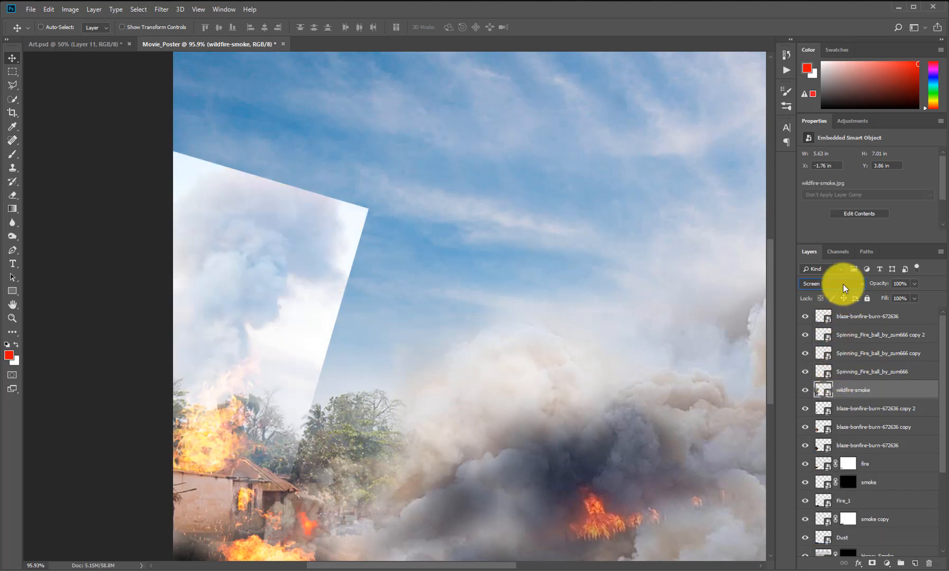
{"action": "left_click", "coordinate": [843, 284]}
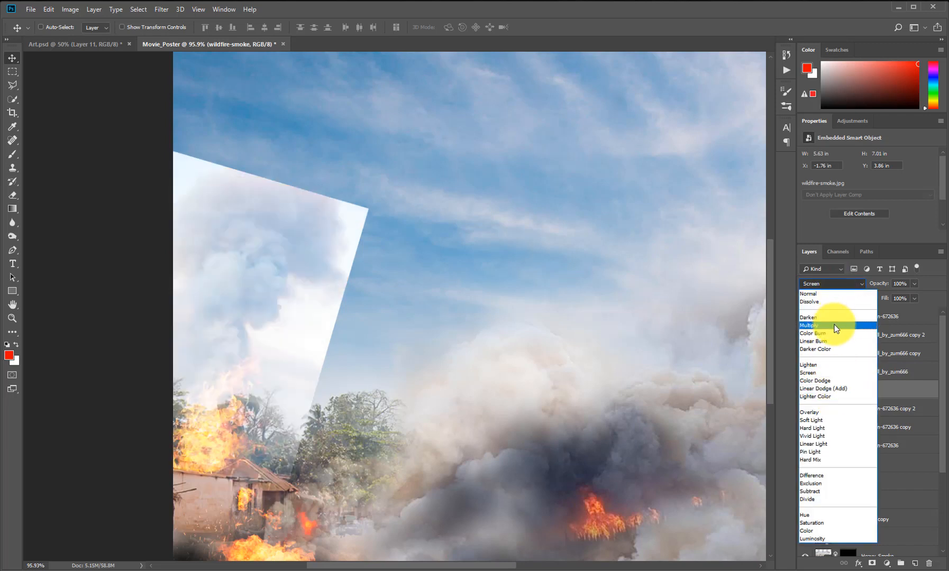
{"action": "left_click", "coordinate": [834, 324]}
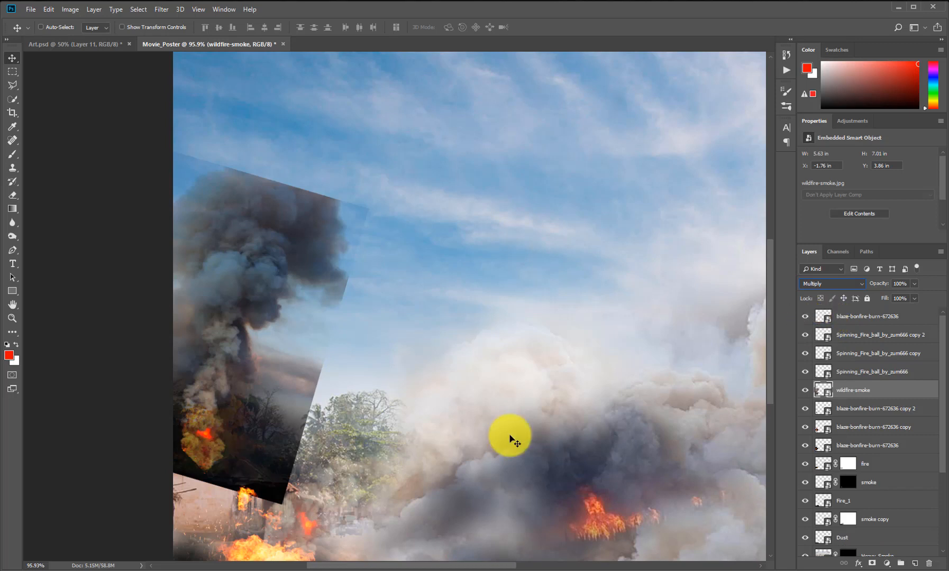
{"action": "left_click_drag", "start_coordinate": [228, 331], "coordinate": [279, 353]}
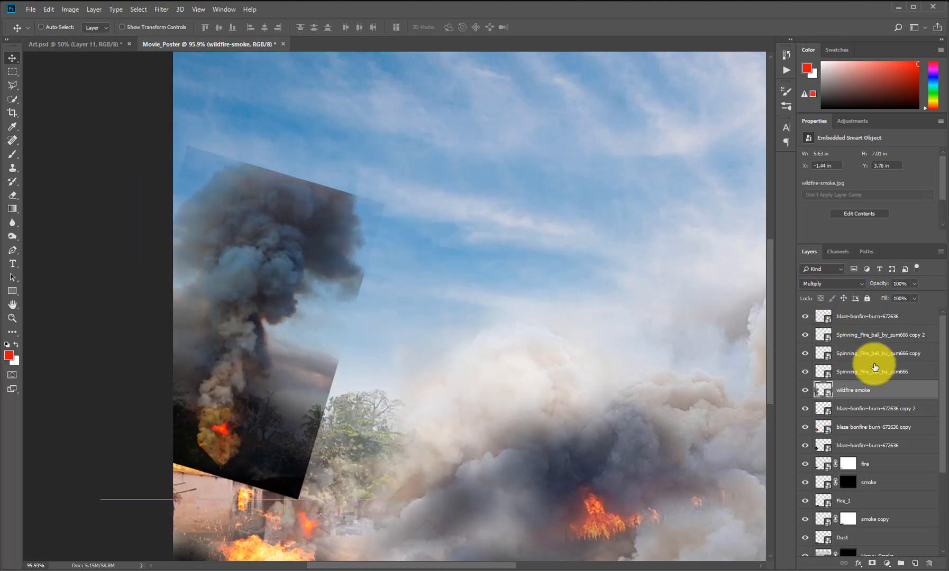
{"action": "left_click", "coordinate": [842, 286]}
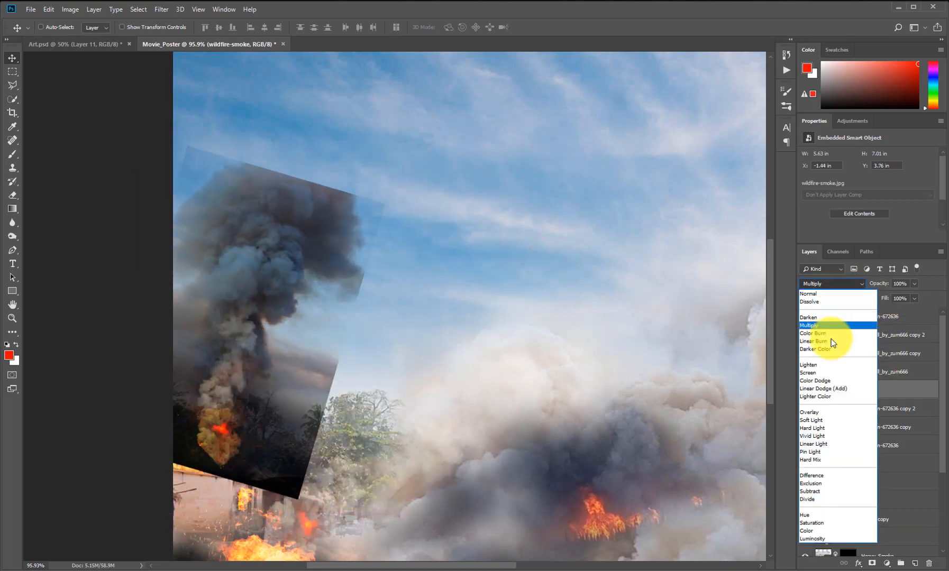
{"action": "left_click", "coordinate": [835, 295]}
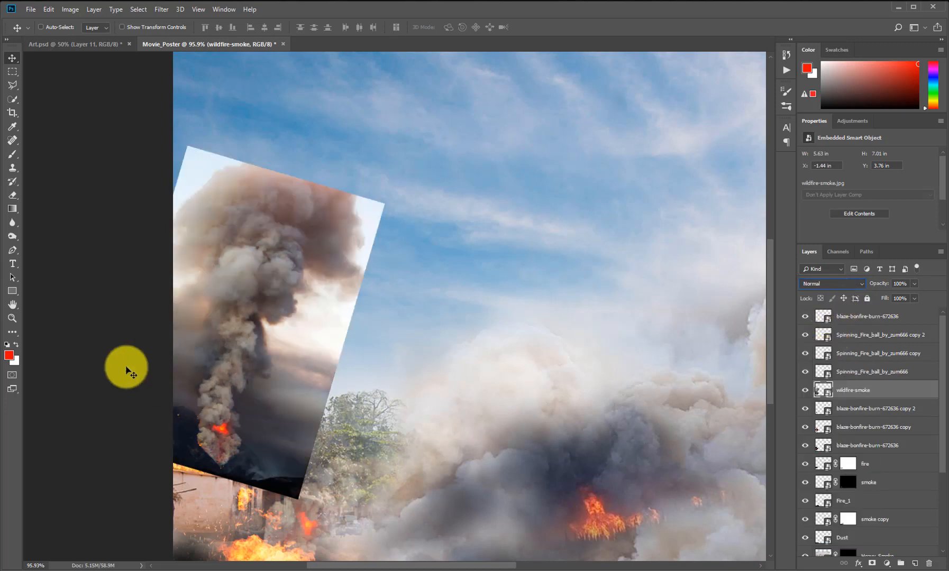
- Lower the wildfire-smoke layer to about X -1.6 in, Y 5.3 in and add a layer mask for brushing
{"action": "left_click_drag", "start_coordinate": [218, 389], "coordinate": [233, 445]}
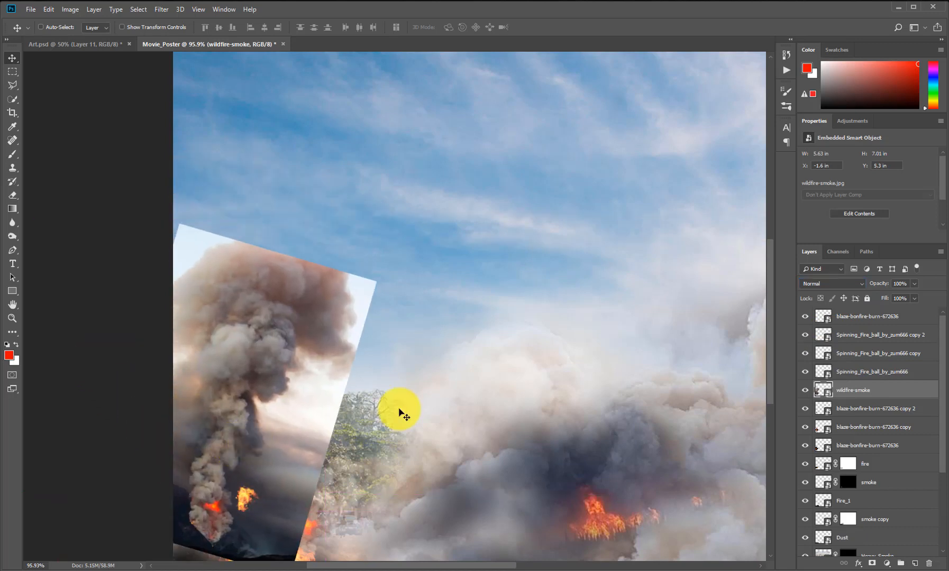
{"action": "left_click", "coordinate": [872, 565]}
{"action": "left_click_drag", "start_coordinate": [251, 417], "coordinate": [318, 364]}
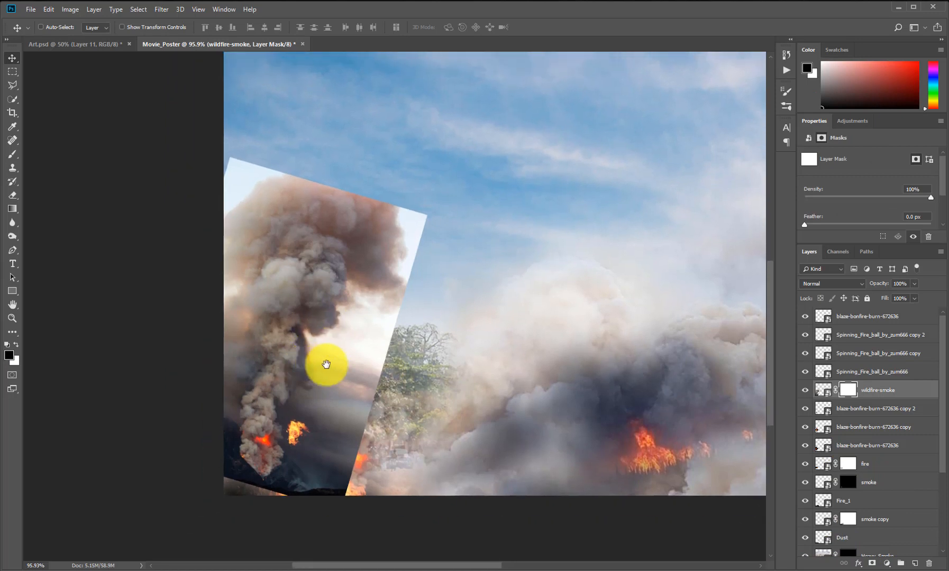
{"action": "key", "text": "b"}
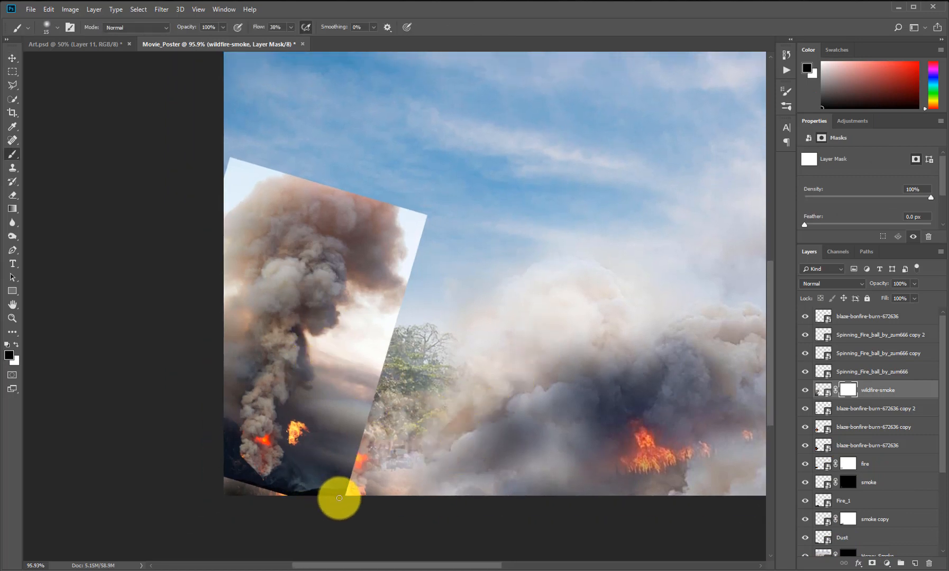
- Move the wildfire-smoke layer directly beneath Fire_1 and enlarge the brush to 90 px
{"action": "key", "text": "bracketright"}
{"action": "key", "text": "bracketright"}
{"action": "key", "text": "bracketright"}
{"action": "key", "text": "bracketright"}
{"action": "key", "text": "bracketright"}
{"action": "mouse_move", "coordinate": [884, 402]}
{"action": "left_mouse_down"}
{"action": "mouse_move", "coordinate": [877, 534]}
{"action": "mouse_move", "coordinate": [879, 484]}
{"action": "mouse_move", "coordinate": [882, 504]}
{"action": "left_mouse_up"}
{"action": "key", "text": "bracketright"}
{"action": "key", "text": "bracketright"}
{"action": "key", "text": "bracketright"}
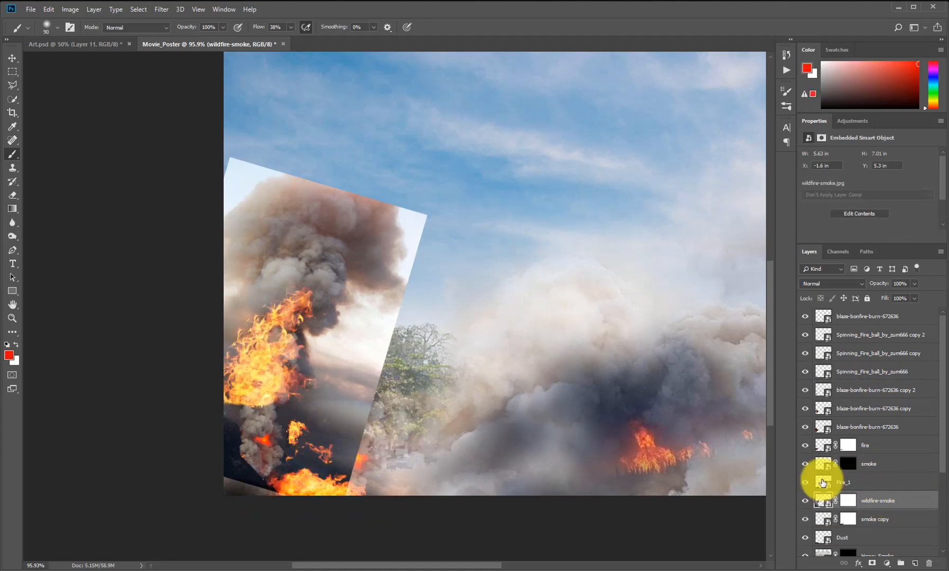
- Paint black on the wildfire-smoke mask with a brush of about 200 px, hiding the photo's sky and dark ground right of the plume
{"action": "left_click", "coordinate": [845, 501]}
{"action": "key", "text": "d"}
{"action": "key", "text": "bracketright"}
{"action": "key", "text": "bracketright"}
{"action": "key", "text": "bracketright"}
{"action": "key", "text": "bracketright"}
{"action": "key", "text": "bracketright"}
{"action": "mouse_move", "coordinate": [332, 478]}
{"action": "left_mouse_down"}
{"action": "mouse_move", "coordinate": [272, 487]}
{"action": "mouse_move", "coordinate": [269, 476]}
{"action": "mouse_move", "coordinate": [231, 466]}
{"action": "mouse_move", "coordinate": [255, 482]}
{"action": "mouse_move", "coordinate": [239, 459]}
{"action": "mouse_move", "coordinate": [245, 450]}
{"action": "mouse_move", "coordinate": [275, 456]}
{"action": "mouse_move", "coordinate": [262, 445]}
{"action": "mouse_move", "coordinate": [302, 473]}
{"action": "mouse_move", "coordinate": [327, 447]}
{"action": "mouse_move", "coordinate": [327, 486]}
{"action": "mouse_move", "coordinate": [330, 474]}
{"action": "mouse_move", "coordinate": [305, 507]}
{"action": "mouse_move", "coordinate": [348, 466]}
{"action": "mouse_move", "coordinate": [311, 523]}
{"action": "mouse_move", "coordinate": [381, 461]}
{"action": "mouse_move", "coordinate": [363, 408]}
{"action": "mouse_move", "coordinate": [378, 402]}
{"action": "mouse_move", "coordinate": [356, 373]}
{"action": "mouse_move", "coordinate": [376, 390]}
{"action": "mouse_move", "coordinate": [362, 369]}
{"action": "mouse_move", "coordinate": [373, 388]}
{"action": "mouse_move", "coordinate": [363, 377]}
{"action": "mouse_move", "coordinate": [374, 384]}
{"action": "mouse_move", "coordinate": [402, 362]}
{"action": "mouse_move", "coordinate": [390, 365]}
{"action": "mouse_move", "coordinate": [418, 312]}
{"action": "left_mouse_up"}
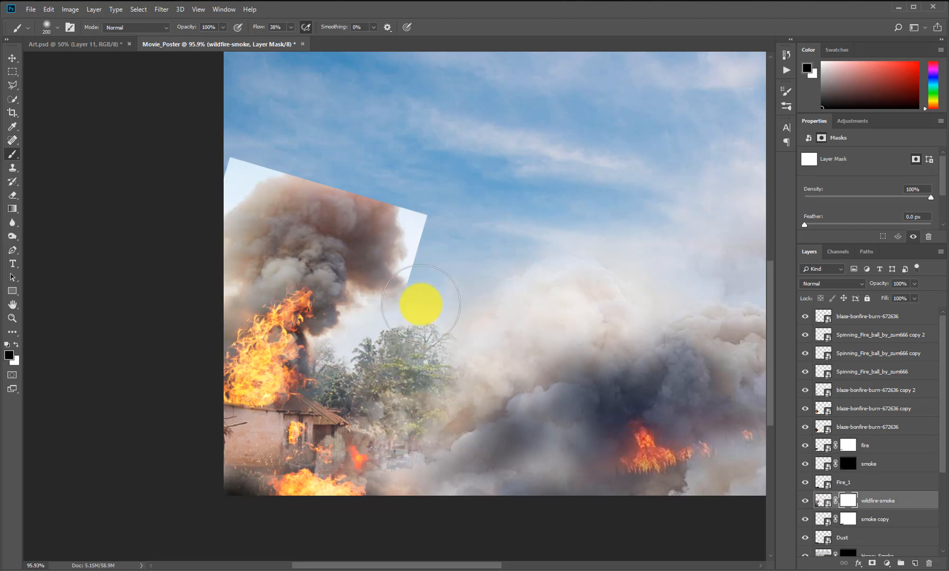
{"action": "mouse_move", "coordinate": [408, 272]}
{"action": "left_mouse_down"}
{"action": "mouse_move", "coordinate": [429, 234]}
{"action": "mouse_move", "coordinate": [421, 227]}
{"action": "mouse_move", "coordinate": [456, 229]}
{"action": "mouse_move", "coordinate": [440, 325]}
{"action": "mouse_move", "coordinate": [414, 329]}
{"action": "left_mouse_up"}
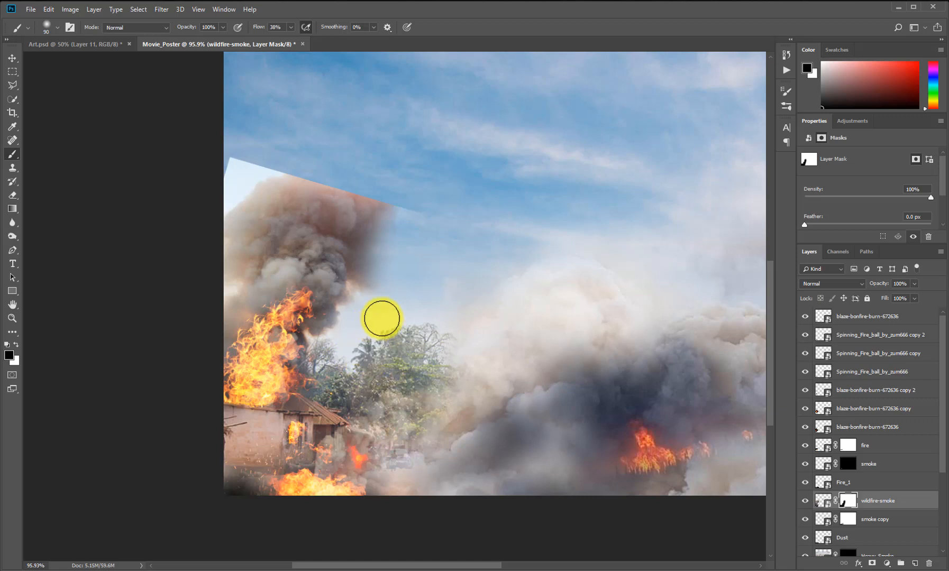
- Mask out the smoke photo's remaining top and left edges, rounding the plume so it blends into the sky
{"action": "key", "text": "bracketright"}
{"action": "key", "text": "bracketright"}
{"action": "key", "text": "bracketright"}
{"action": "key", "text": "bracketright"}
{"action": "mouse_move", "coordinate": [376, 266]}
{"action": "left_mouse_down"}
{"action": "mouse_move", "coordinate": [384, 225]}
{"action": "mouse_move", "coordinate": [399, 211]}
{"action": "mouse_move", "coordinate": [409, 231]}
{"action": "mouse_move", "coordinate": [395, 203]}
{"action": "mouse_move", "coordinate": [396, 219]}
{"action": "mouse_move", "coordinate": [408, 223]}
{"action": "mouse_move", "coordinate": [401, 209]}
{"action": "mouse_move", "coordinate": [400, 225]}
{"action": "mouse_move", "coordinate": [408, 223]}
{"action": "mouse_move", "coordinate": [342, 146]}
{"action": "mouse_move", "coordinate": [250, 164]}
{"action": "mouse_move", "coordinate": [233, 151]}
{"action": "mouse_move", "coordinate": [214, 188]}
{"action": "mouse_move", "coordinate": [228, 151]}
{"action": "mouse_move", "coordinate": [240, 161]}
{"action": "mouse_move", "coordinate": [277, 133]}
{"action": "mouse_move", "coordinate": [280, 143]}
{"action": "mouse_move", "coordinate": [314, 144]}
{"action": "mouse_move", "coordinate": [317, 157]}
{"action": "mouse_move", "coordinate": [344, 158]}
{"action": "mouse_move", "coordinate": [363, 177]}
{"action": "mouse_move", "coordinate": [310, 131]}
{"action": "mouse_move", "coordinate": [258, 118]}
{"action": "mouse_move", "coordinate": [227, 129]}
{"action": "mouse_move", "coordinate": [192, 211]}
{"action": "mouse_move", "coordinate": [183, 268]}
{"action": "left_mouse_up"}
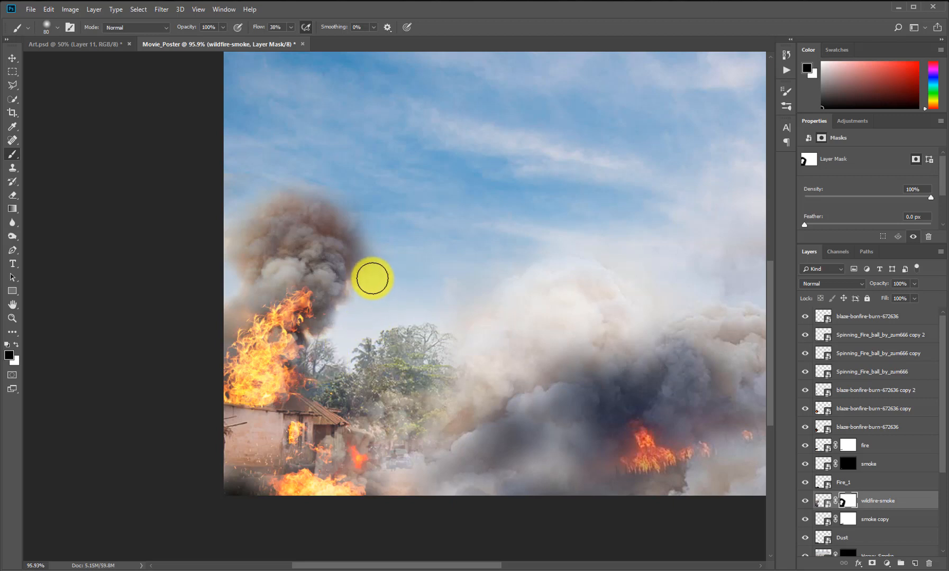
- Flip the wildfire-smoke layer horizontally, rotate it about -7°, and shift the plume up and left above the burning house
{"action": "left_click_drag", "start_coordinate": [387, 220], "coordinate": [406, 317]}
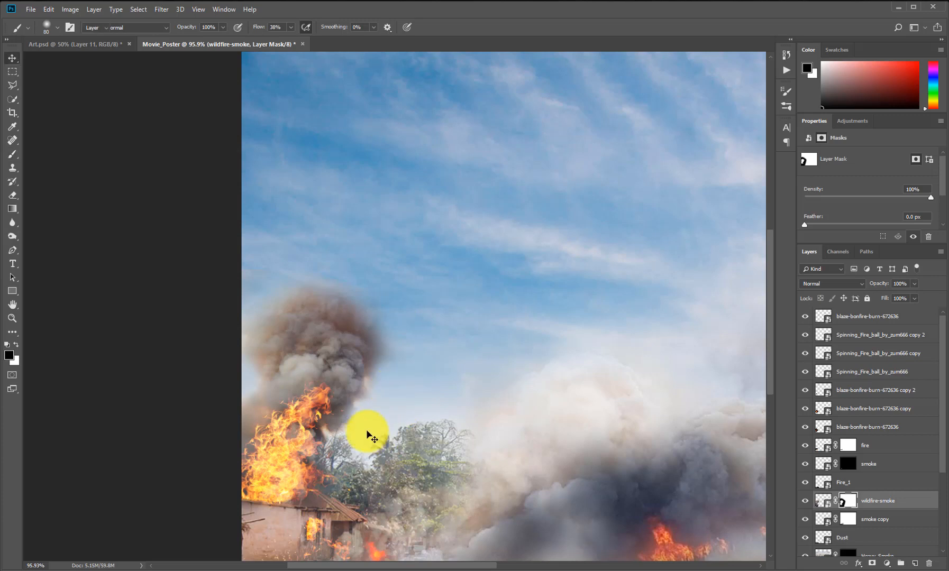
{"action": "key", "text": "v"}
{"action": "key", "text": "ctrl+t"}
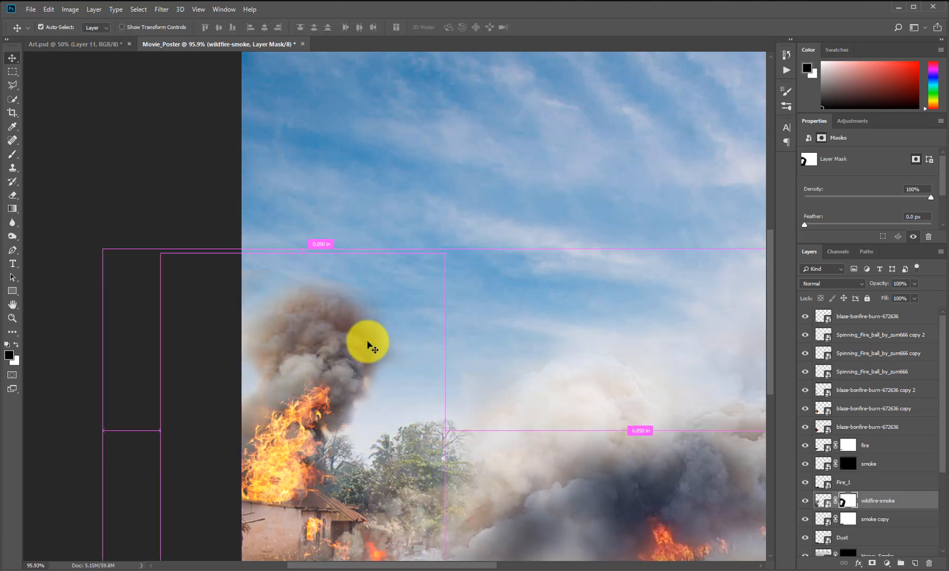
{"action": "right_click", "coordinate": [335, 351]}
{"action": "left_click", "coordinate": [371, 482]}
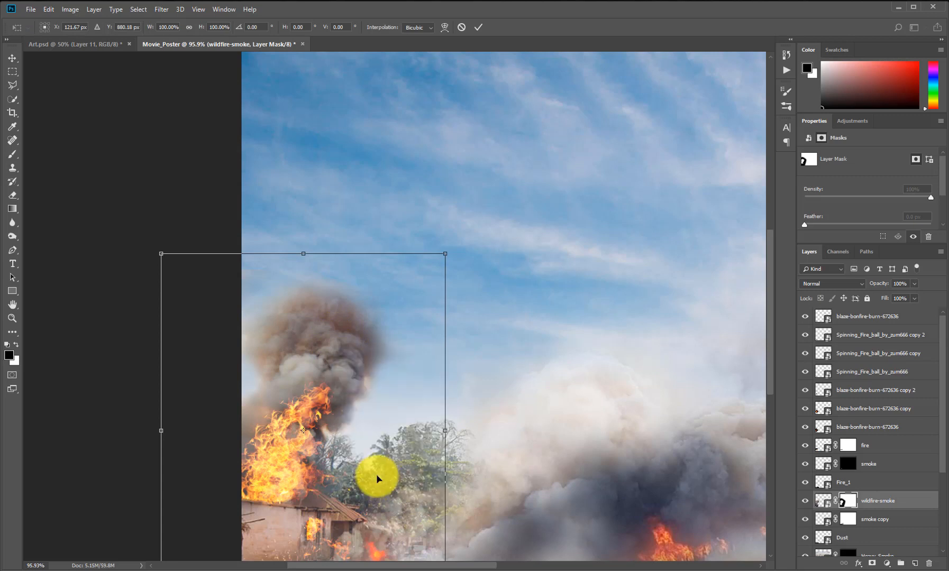
{"action": "left_click_drag", "start_coordinate": [346, 421], "coordinate": [315, 422]}
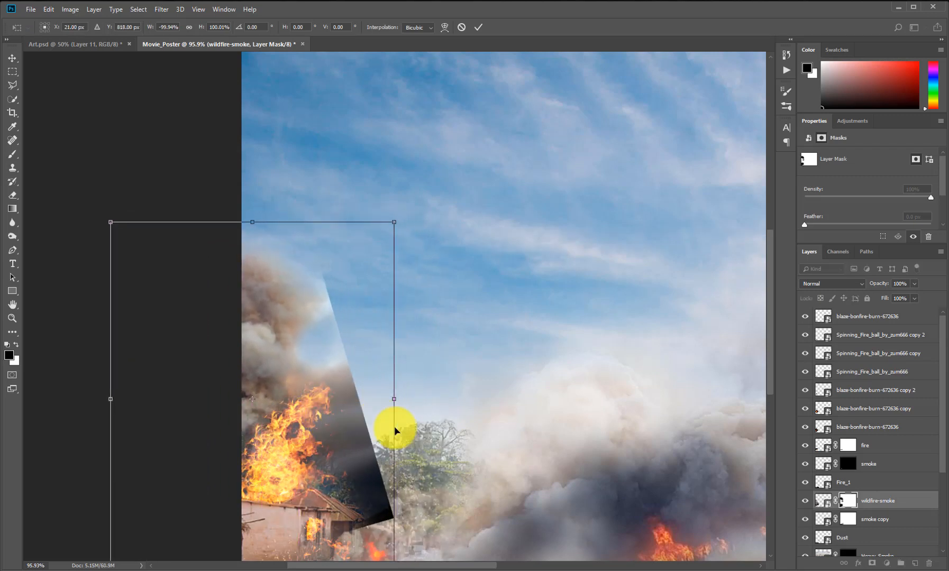
{"action": "left_click_drag", "start_coordinate": [448, 399], "coordinate": [442, 378]}
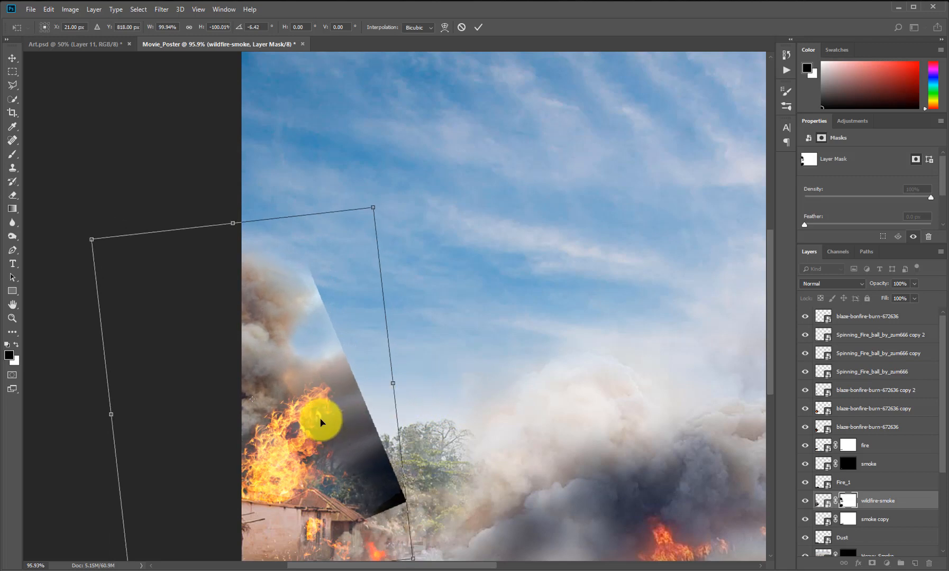
{"action": "left_click_drag", "start_coordinate": [320, 419], "coordinate": [316, 415]}
{"action": "mouse_move", "coordinate": [442, 371]}
{"action": "left_mouse_down"}
{"action": "mouse_move", "coordinate": [436, 361]}
{"action": "mouse_move", "coordinate": [438, 372]}
{"action": "left_mouse_up"}
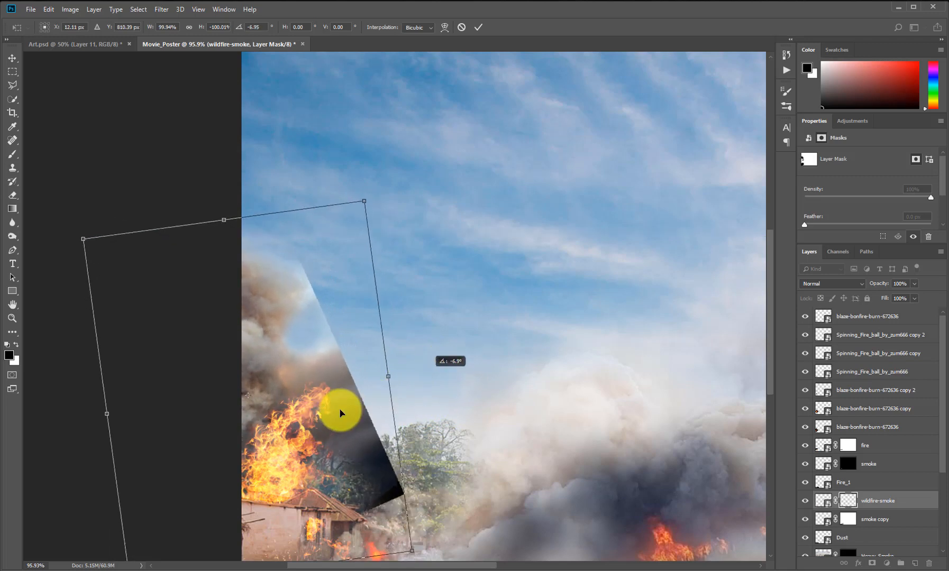
{"action": "left_click_drag", "start_coordinate": [308, 448], "coordinate": [305, 446]}
{"action": "key", "text": "Return"}
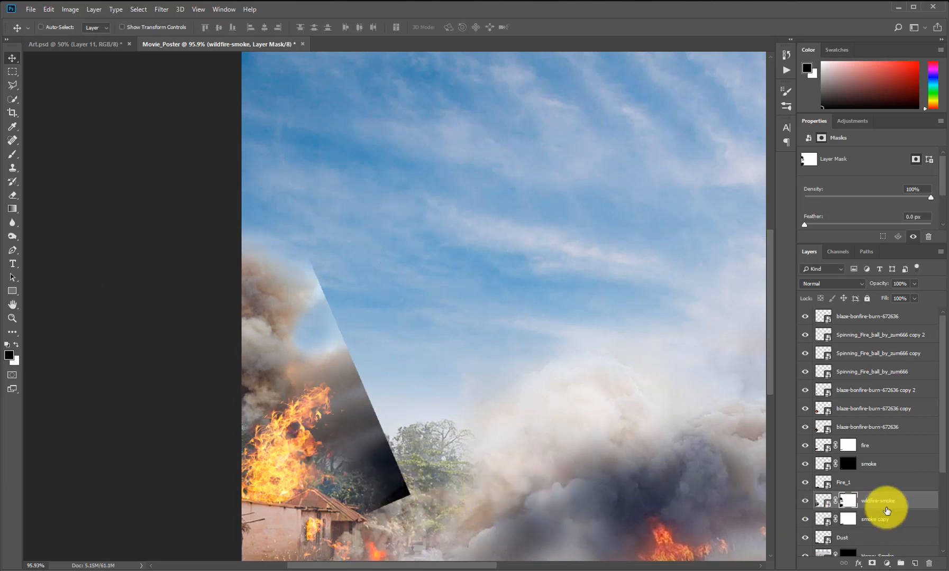
- Paint black on the wildfire-smoke mask to hide the exposed sky and dark edge right of the plume, then nudge the layer slightly
{"action": "key", "text": "b"}
{"action": "mouse_move", "coordinate": [383, 463]}
{"action": "left_mouse_down"}
{"action": "mouse_move", "coordinate": [367, 489]}
{"action": "mouse_move", "coordinate": [385, 457]}
{"action": "mouse_move", "coordinate": [376, 444]}
{"action": "mouse_move", "coordinate": [366, 453]}
{"action": "mouse_move", "coordinate": [376, 447]}
{"action": "mouse_move", "coordinate": [413, 476]}
{"action": "mouse_move", "coordinate": [366, 457]}
{"action": "mouse_move", "coordinate": [378, 455]}
{"action": "mouse_move", "coordinate": [372, 426]}
{"action": "mouse_move", "coordinate": [353, 429]}
{"action": "mouse_move", "coordinate": [364, 398]}
{"action": "mouse_move", "coordinate": [358, 378]}
{"action": "mouse_move", "coordinate": [370, 361]}
{"action": "mouse_move", "coordinate": [350, 378]}
{"action": "mouse_move", "coordinate": [362, 359]}
{"action": "mouse_move", "coordinate": [340, 361]}
{"action": "mouse_move", "coordinate": [349, 313]}
{"action": "left_mouse_up"}
{"action": "key", "text": "bracketright"}
{"action": "key", "text": "bracketright"}
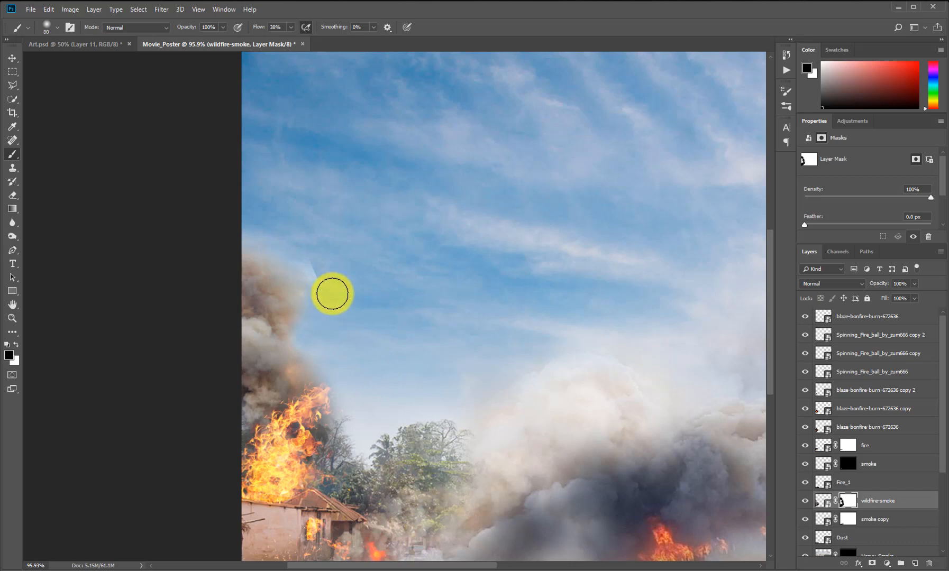
{"action": "mouse_move", "coordinate": [323, 248]}
{"action": "left_mouse_down"}
{"action": "mouse_move", "coordinate": [386, 345]}
{"action": "mouse_move", "coordinate": [393, 389]}
{"action": "left_mouse_up"}
{"action": "key", "text": "v"}
{"action": "left_click_drag", "start_coordinate": [276, 411], "coordinate": [277, 414]}
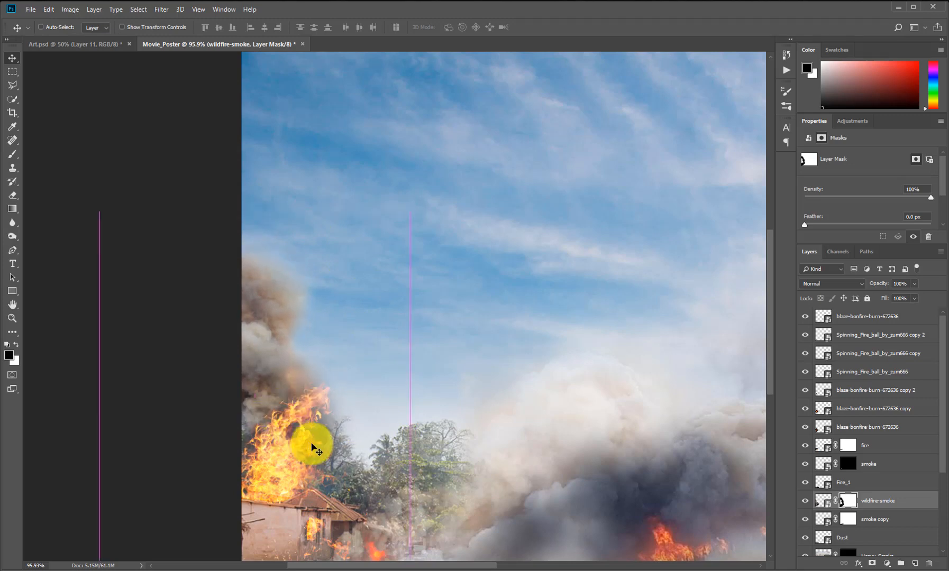
{"action": "key", "text": "b"}
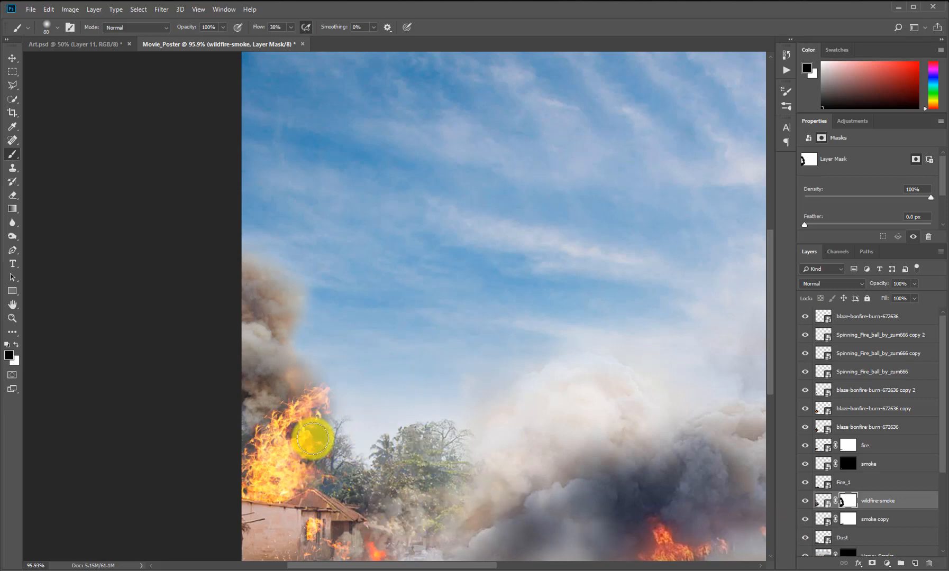
- Flip the blaze-bonfire-burn-672636 copy layer horizontally and move it left over the house roof, to about X -1.09 in, Y 7.43 in
{"action": "key", "text": "v"}
{"action": "right_click", "coordinate": [314, 407]}
{"action": "left_click", "coordinate": [334, 423]}
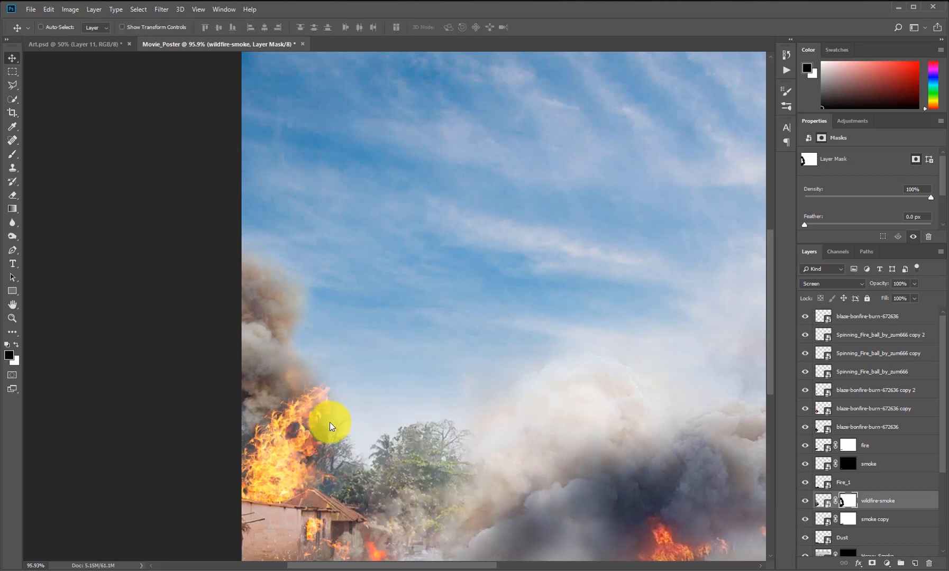
{"action": "key", "text": "ctrl+t"}
{"action": "right_click", "coordinate": [327, 451]}
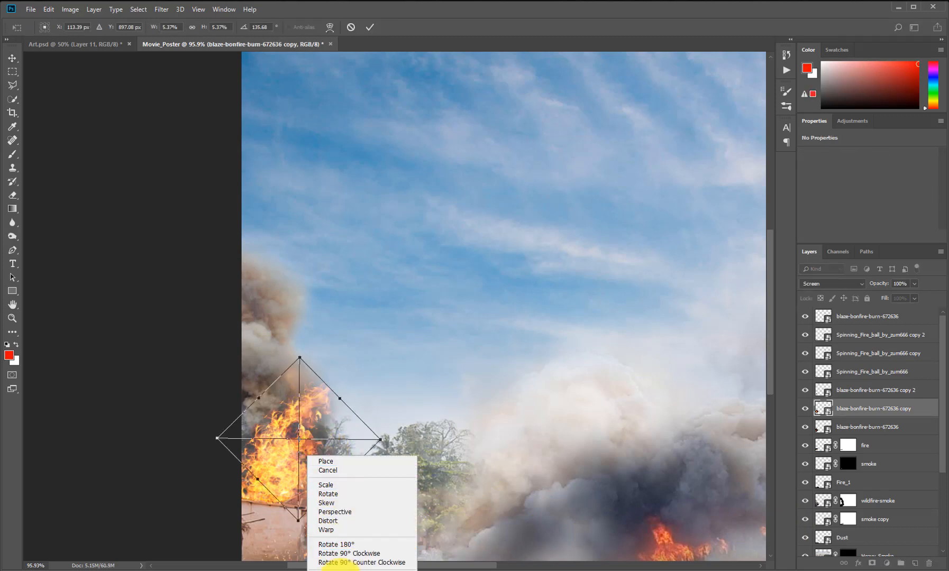
{"action": "left_click", "coordinate": [339, 565]}
{"action": "left_click_drag", "start_coordinate": [324, 470], "coordinate": [283, 460]}
{"action": "double_click", "coordinate": [314, 459]}
{"action": "right_click", "coordinate": [306, 405]}
{"action": "left_click", "coordinate": [316, 413]}
{"action": "key", "text": "ctrl+t"}
{"action": "right_click", "coordinate": [307, 439]}
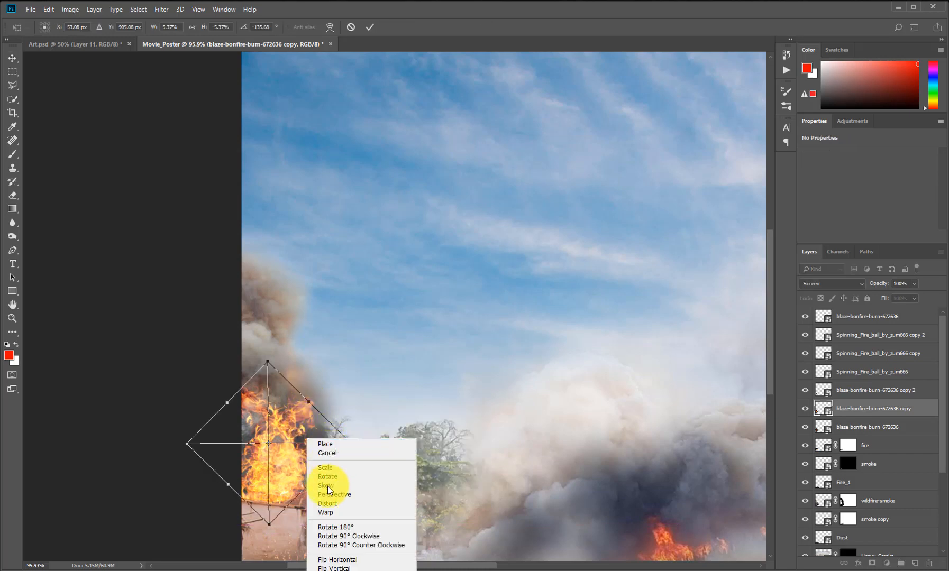
{"action": "left_click", "coordinate": [339, 560]}
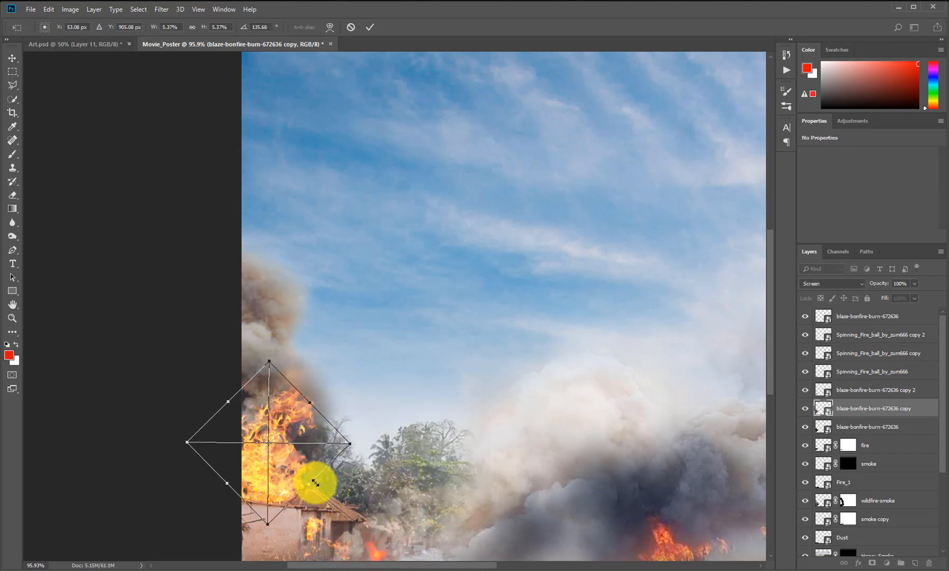
{"action": "key", "text": "ctrl+z"}
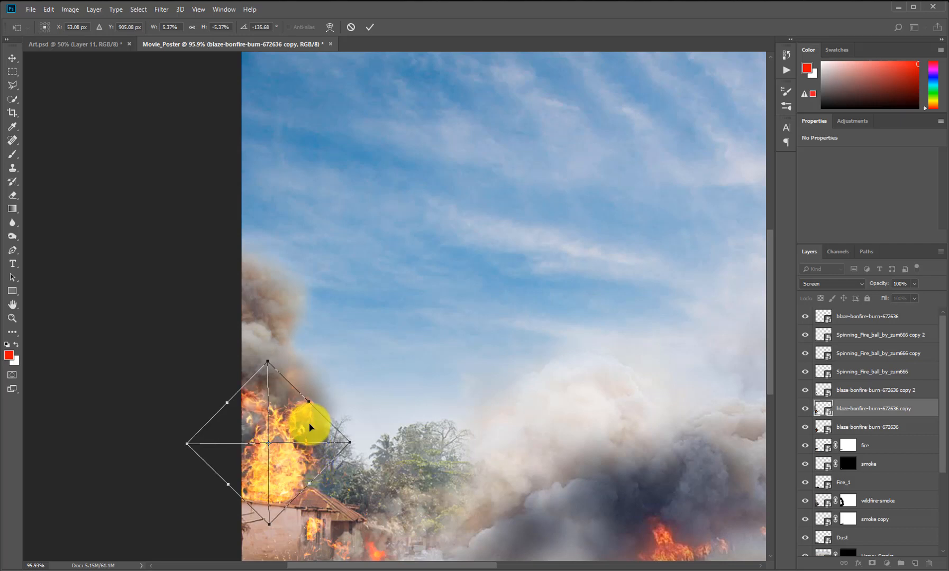
{"action": "key", "text": "Return"}
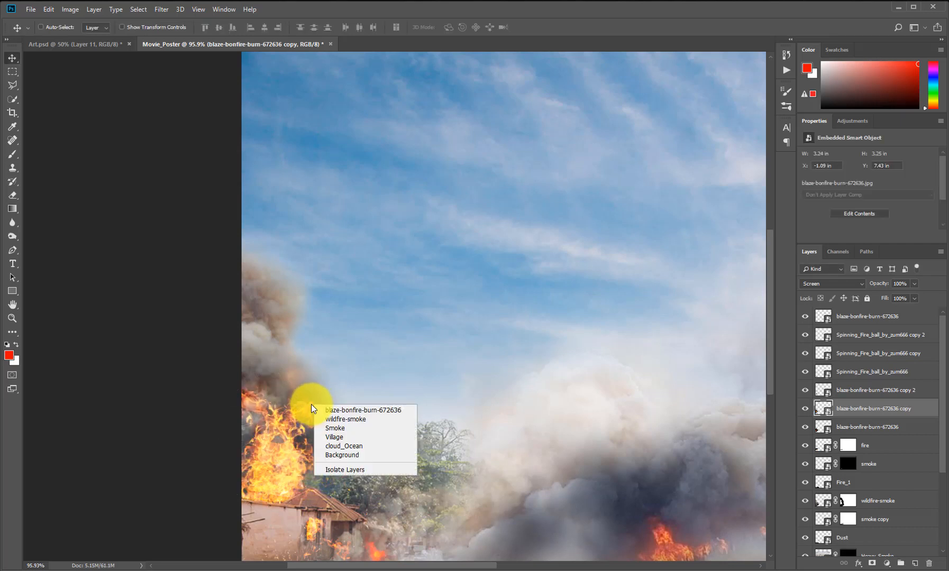
- Flip the blaze-bonfire-burn-672636 roof flame layer horizontally and reposition it at about X -0.94 in, Y 7.63 in
{"action": "right_click", "coordinate": [312, 405]}
{"action": "left_click", "coordinate": [332, 409]}
{"action": "left_click", "coordinate": [801, 427]}
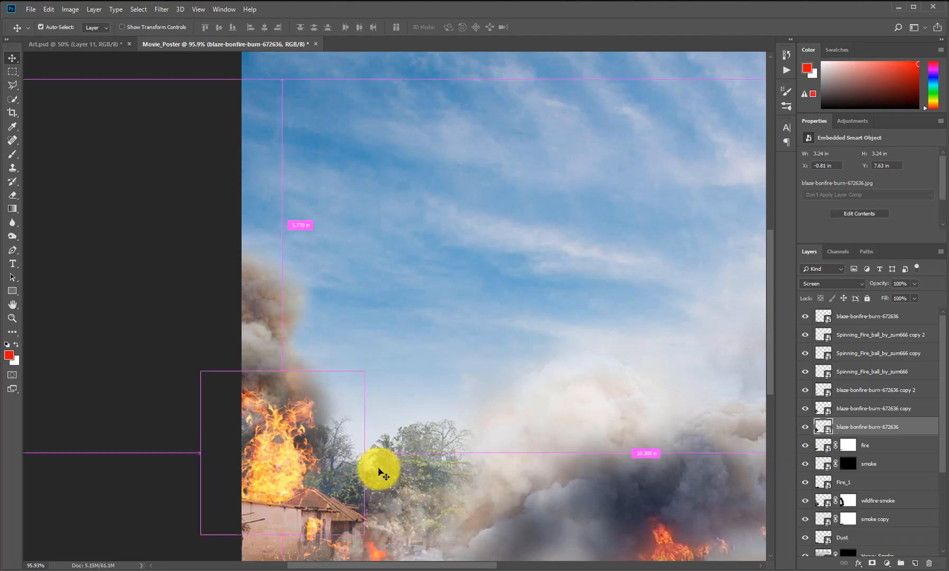
{"action": "key", "text": "ctrl+t"}
{"action": "right_click", "coordinate": [316, 444]}
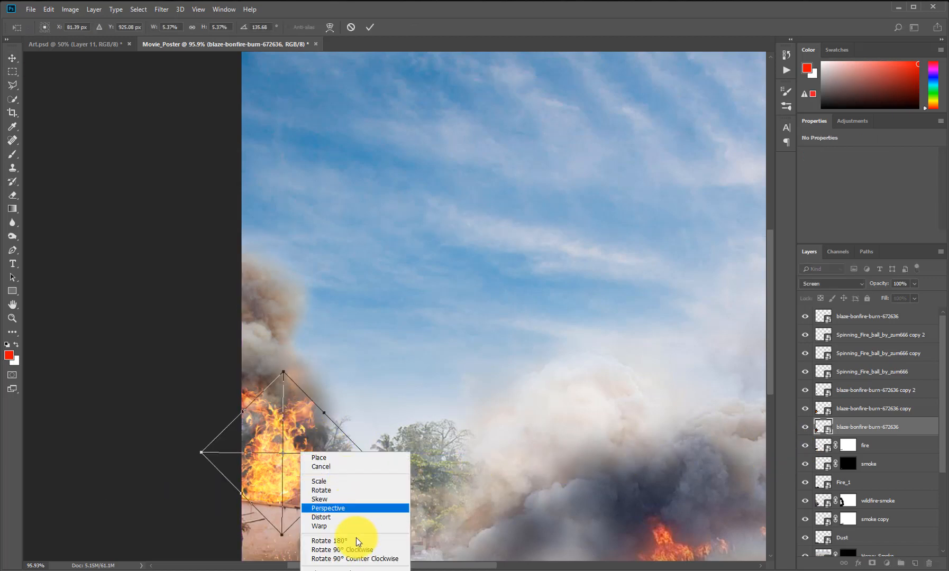
{"action": "left_click", "coordinate": [355, 570]}
{"action": "double_click", "coordinate": [323, 475]}
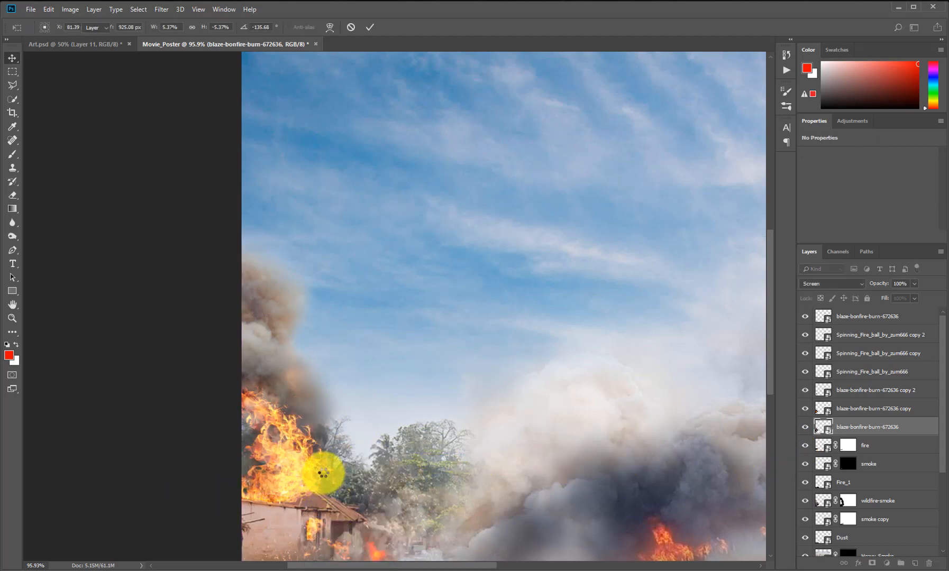
{"action": "mouse_move", "coordinate": [309, 467]}
{"action": "left_mouse_down"}
{"action": "mouse_move", "coordinate": [317, 471]}
{"action": "mouse_move", "coordinate": [313, 463]}
{"action": "left_mouse_up"}
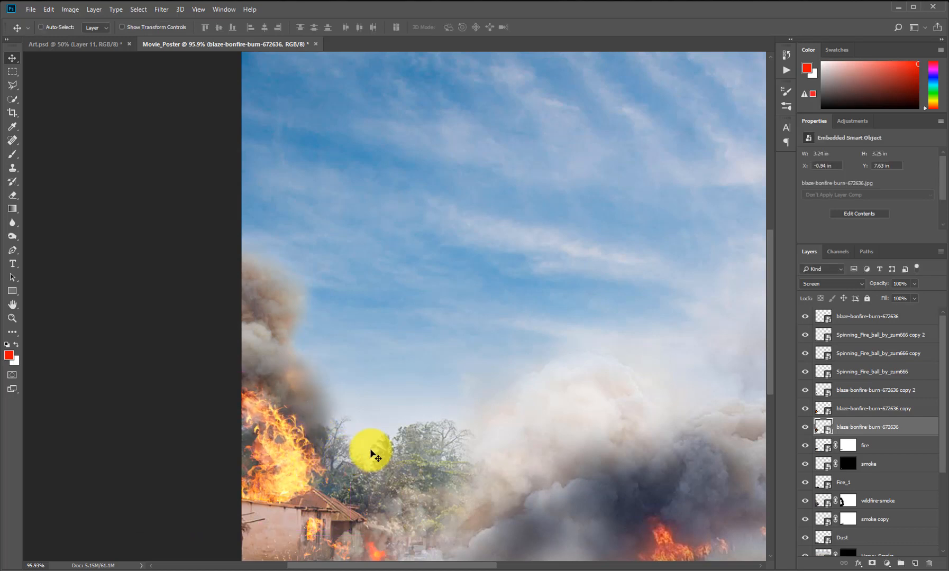
- Duplicate the roof flame layer, then shrink it to about 0.71 × 0.88 in, rotate it, and place it within the smoke plume
{"action": "key", "text": "ctrl"}
{"action": "key", "text": "ctrl+j"}
{"action": "left_click_drag", "start_coordinate": [869, 425], "coordinate": [868, 425]}
{"action": "key", "text": "ctrl+t"}
{"action": "left_click_drag", "start_coordinate": [276, 372], "coordinate": [285, 435]}
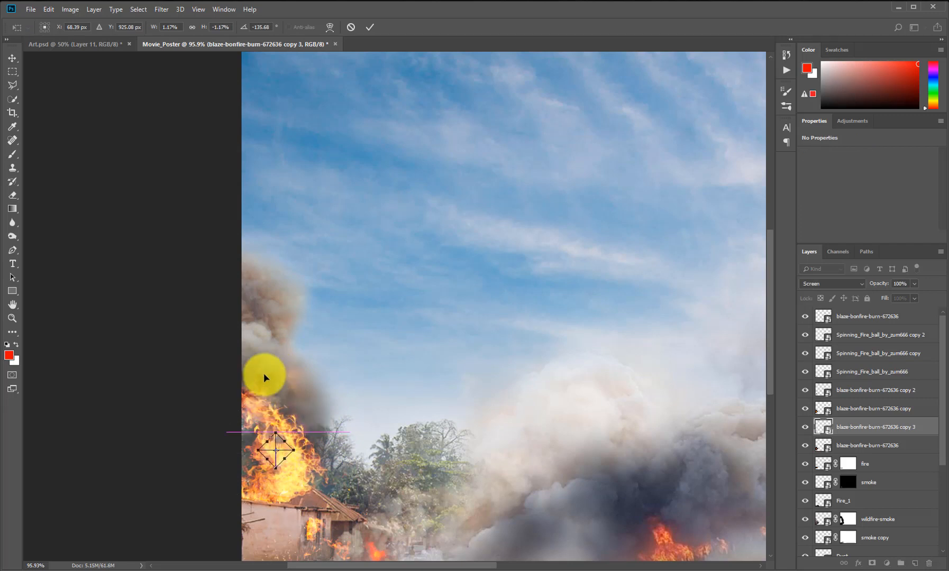
{"action": "left_click_drag", "start_coordinate": [265, 353], "coordinate": [271, 326]}
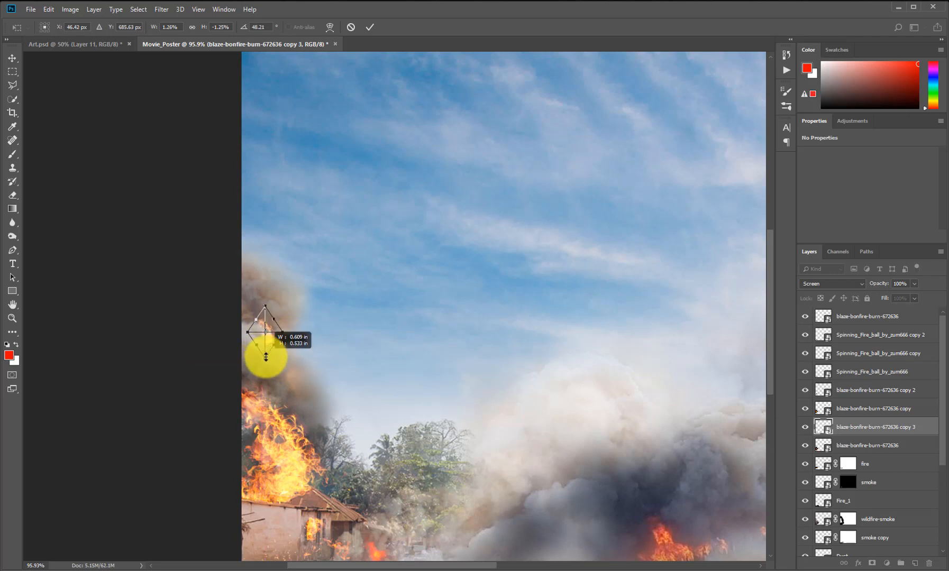
{"action": "mouse_move", "coordinate": [266, 352]}
{"action": "left_mouse_down"}
{"action": "mouse_move", "coordinate": [268, 337]}
{"action": "mouse_move", "coordinate": [270, 366]}
{"action": "left_mouse_up"}
{"action": "key", "text": "Return"}
{"action": "left_click_drag", "start_coordinate": [263, 364], "coordinate": [259, 353]}
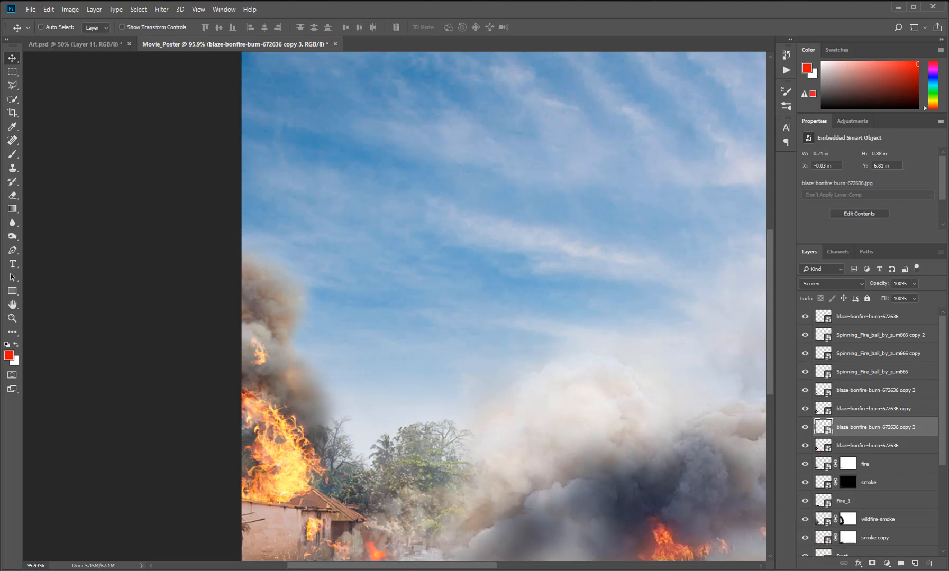
- Add a layer mask to the small flame copy and fade the flame into the plume with a black 40 px brush
{"action": "left_click", "coordinate": [874, 564]}
{"action": "key", "text": "b"}
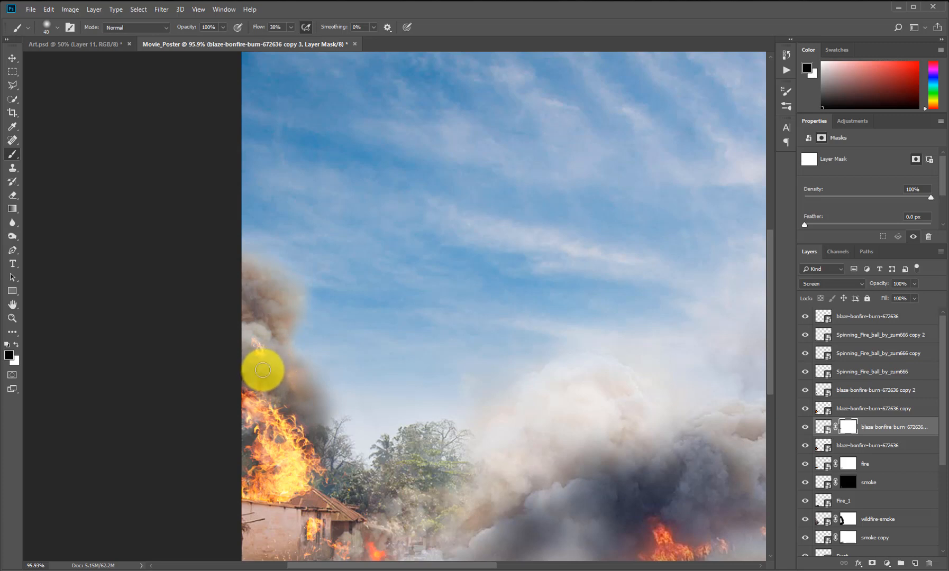
{"action": "mouse_move", "coordinate": [260, 376]}
{"action": "left_mouse_down"}
{"action": "mouse_move", "coordinate": [241, 353]}
{"action": "mouse_move", "coordinate": [277, 361]}
{"action": "mouse_move", "coordinate": [284, 347]}
{"action": "mouse_move", "coordinate": [276, 335]}
{"action": "mouse_move", "coordinate": [270, 350]}
{"action": "mouse_move", "coordinate": [263, 333]}
{"action": "mouse_move", "coordinate": [262, 344]}
{"action": "mouse_move", "coordinate": [295, 336]}
{"action": "mouse_move", "coordinate": [298, 387]}
{"action": "mouse_move", "coordinate": [336, 446]}
{"action": "mouse_move", "coordinate": [341, 366]}
{"action": "left_mouse_up"}
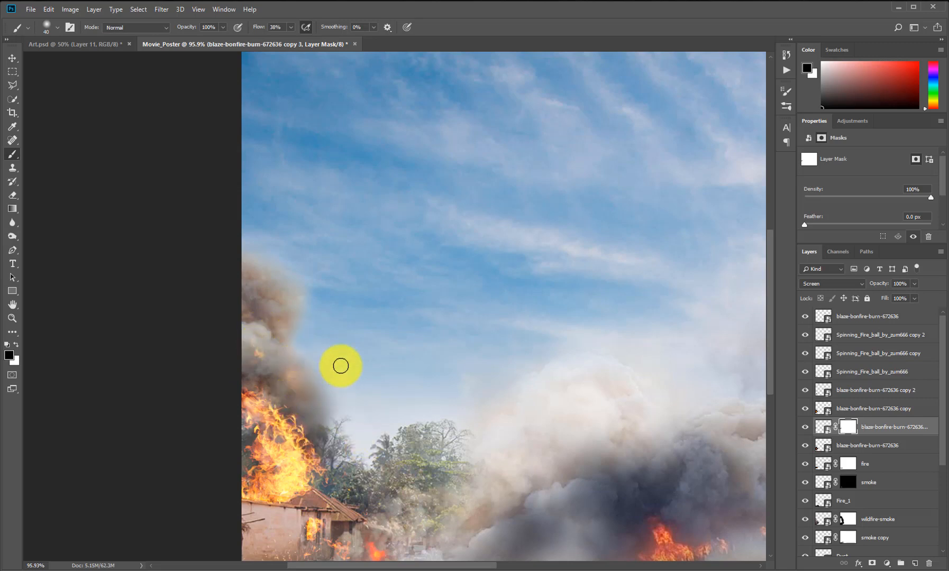
{"action": "key", "text": "v"}
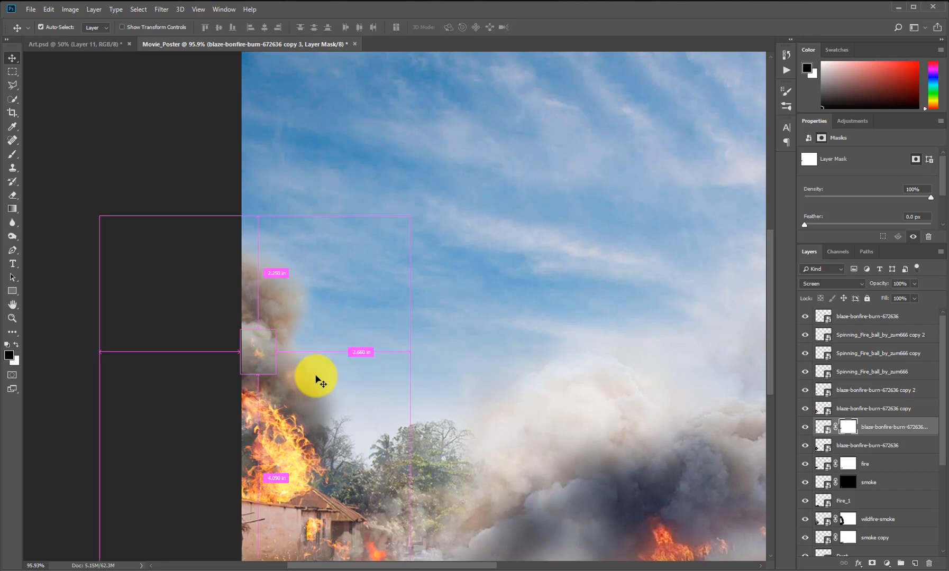
- Duplicate the Heavy_Smoke layer twice and move the second copy down and left beside the burning house
{"action": "key", "text": "ctrl+minus"}
{"action": "key", "text": "ctrl+minus"}
{"action": "key", "text": "ctrl+plus"}
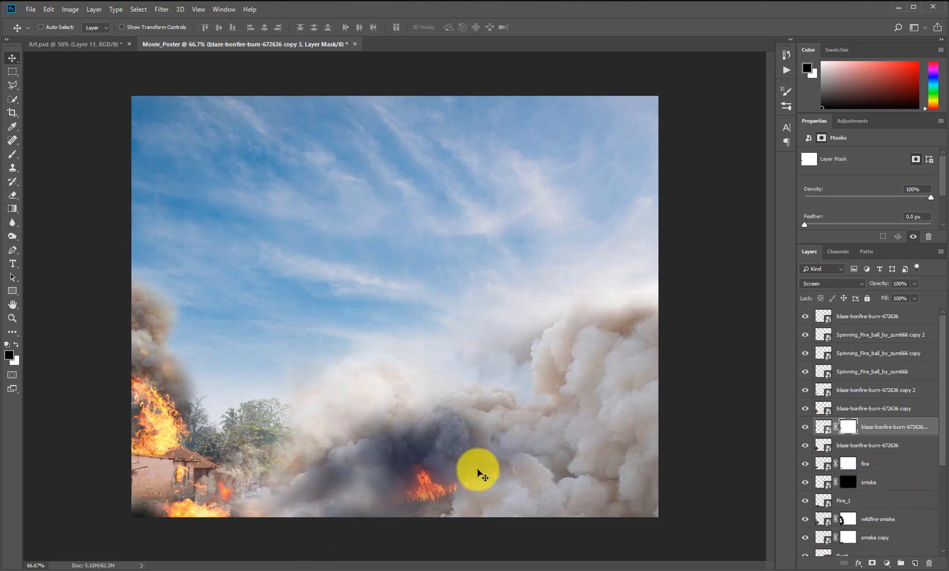
{"action": "right_click", "coordinate": [362, 483]}
{"action": "left_click", "coordinate": [391, 490]}
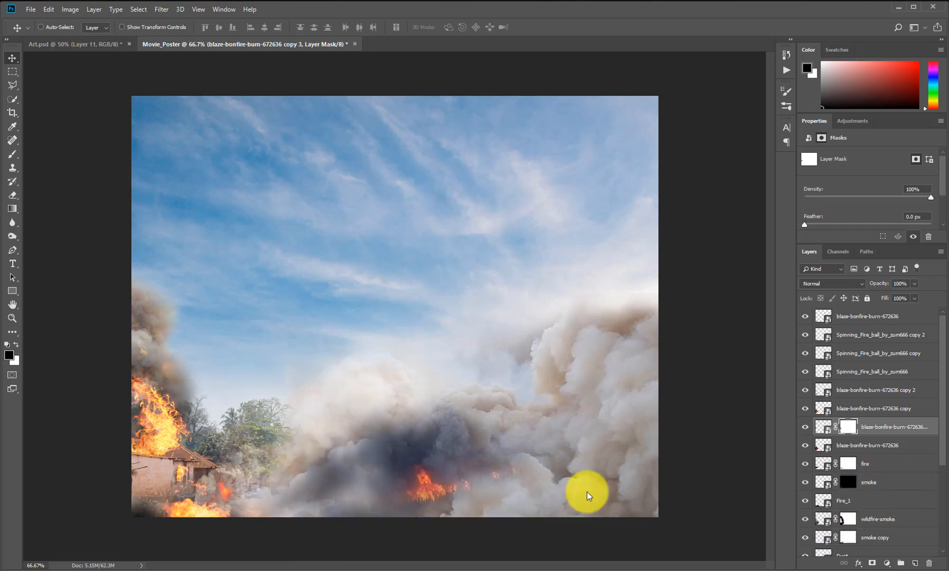
{"action": "key", "text": "ctrl+j"}
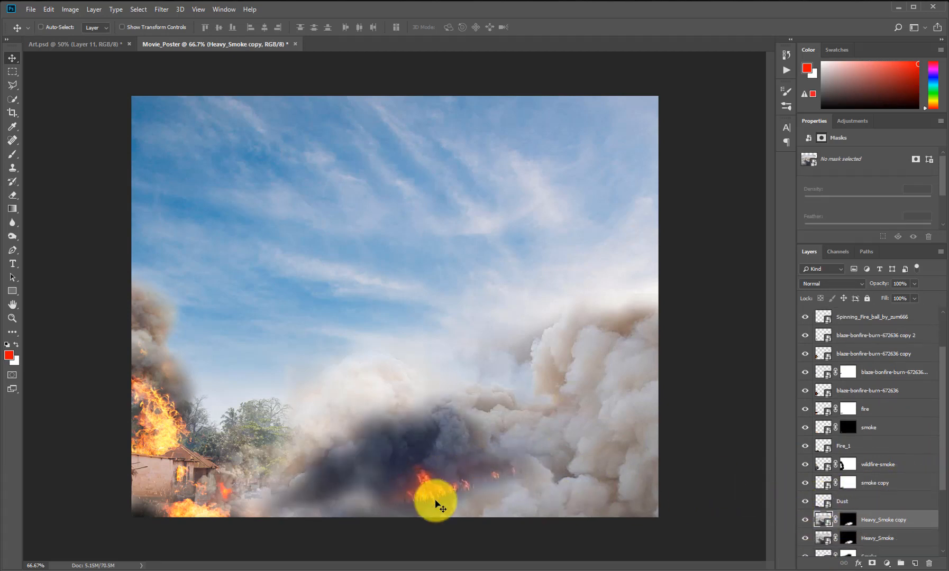
{"action": "left_click_drag", "start_coordinate": [461, 451], "coordinate": [272, 503]}
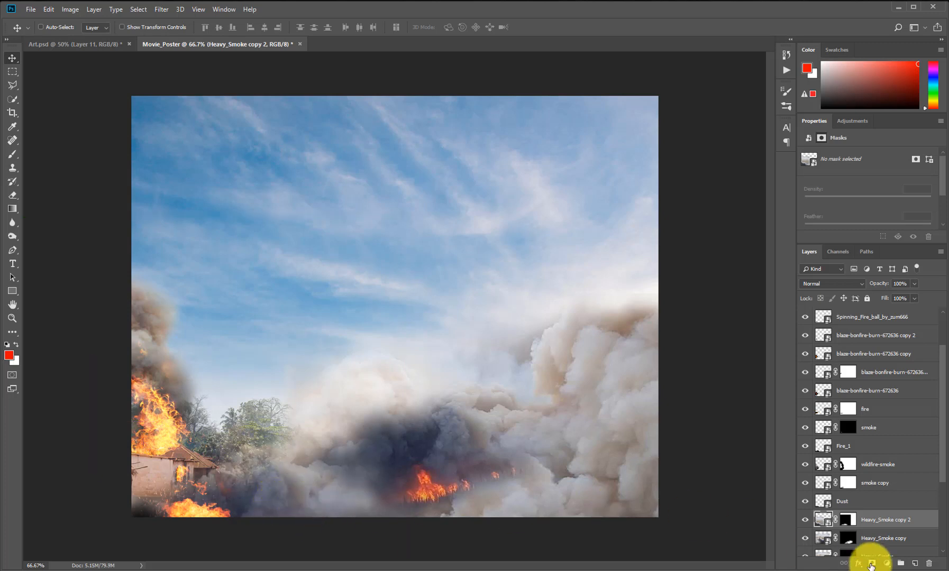
- Activate the Heavy_Smoke copy 2 layer mask for brushing and enlarge the brush to 100 px
{"action": "left_click", "coordinate": [847, 522]}
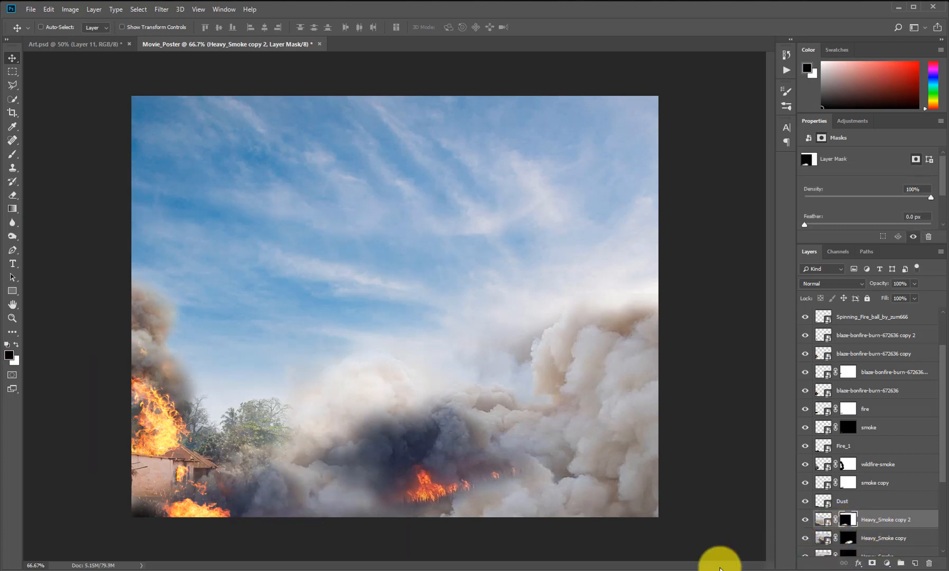
{"action": "key", "text": "b"}
{"action": "key", "text": "bracketright"}
{"action": "key", "text": "bracketright"}
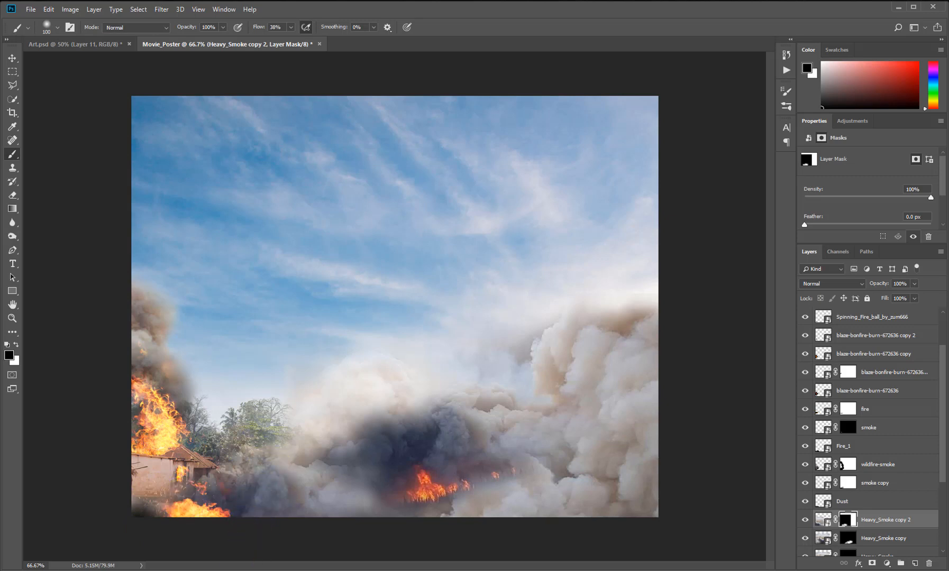
{"action": "key", "text": "alt+Tab"}
{"action": "left_click_drag", "start_coordinate": [529, 478], "coordinate": [153, 451]}
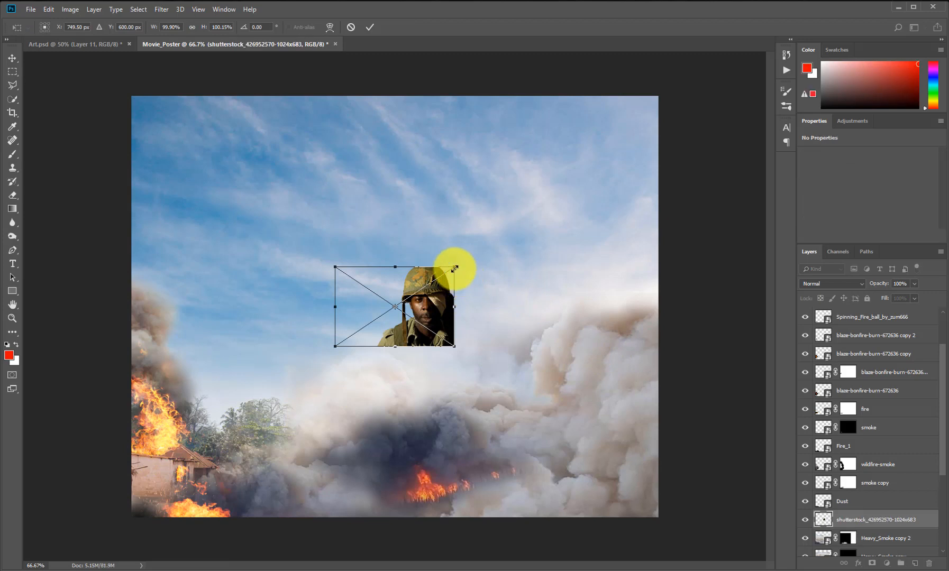
{"action": "left_click_drag", "start_coordinate": [455, 267], "coordinate": [685, 142]}
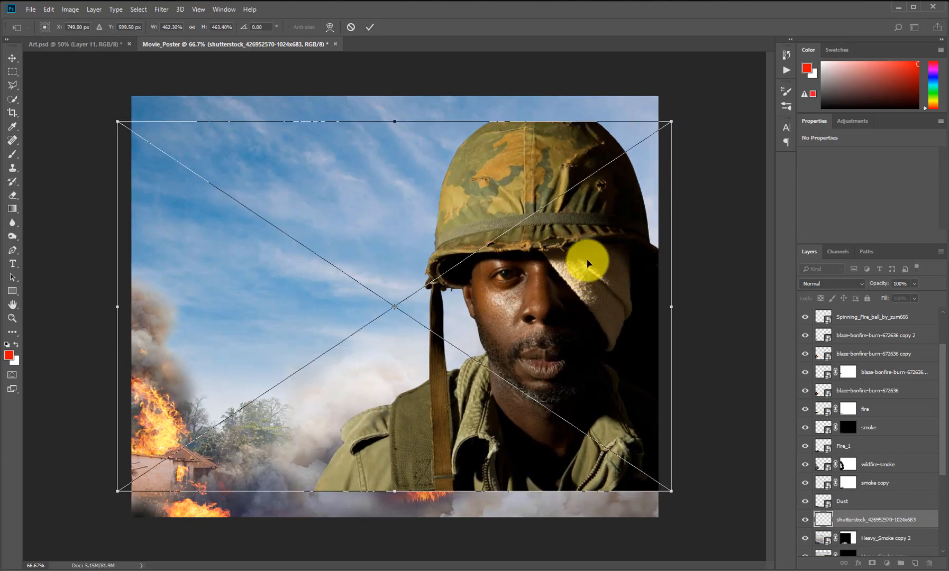
{"action": "left_click_drag", "start_coordinate": [598, 255], "coordinate": [635, 229]}
{"action": "left_click_drag", "start_coordinate": [159, 458], "coordinate": [195, 434]}
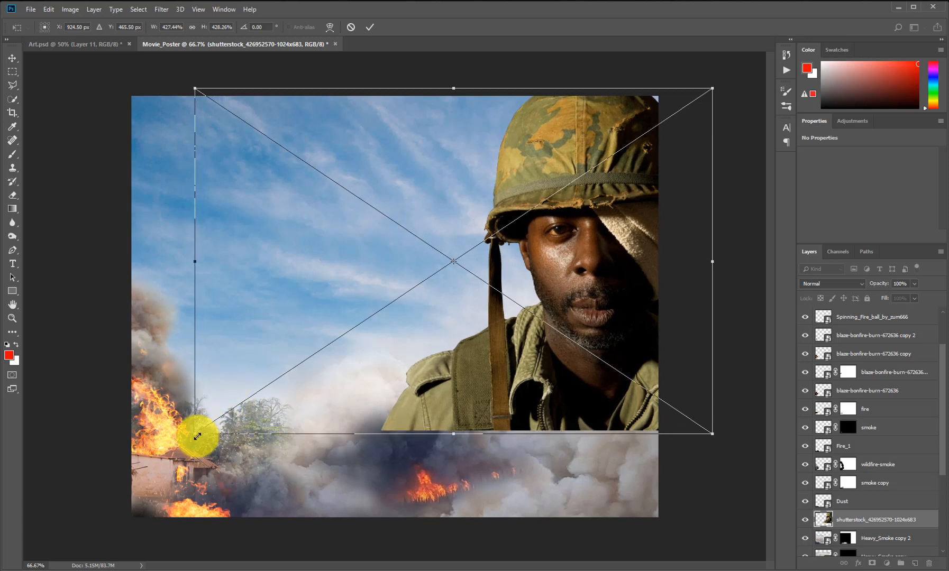
{"action": "left_click_drag", "start_coordinate": [562, 225], "coordinate": [568, 239]}
{"action": "key", "text": "Return"}
{"action": "left_click", "coordinate": [568, 240]}
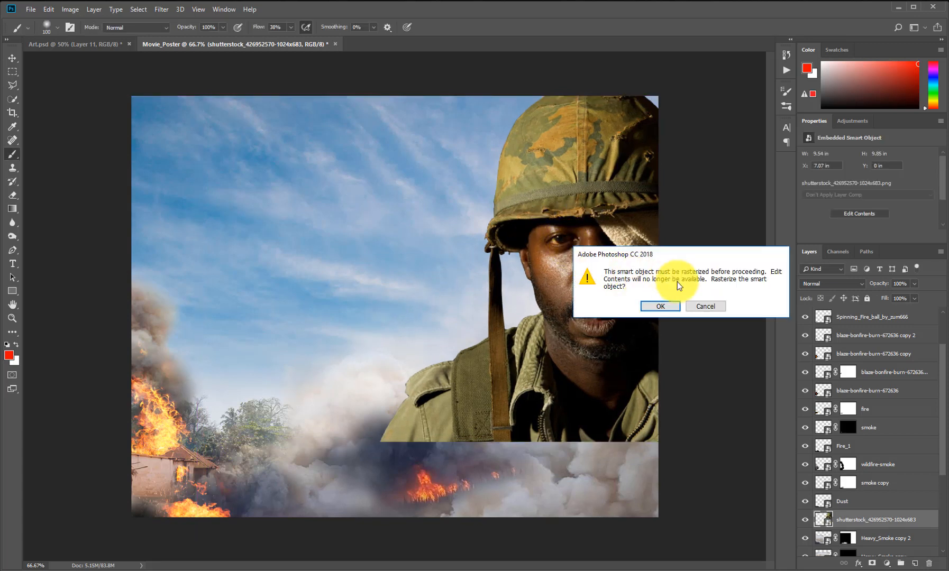
{"action": "left_click", "coordinate": [704, 307]}
- Move the soldier layer to the top of the stack and group all fire, smoke and village layers as Fire_+ Smoke
{"action": "mouse_move", "coordinate": [903, 520]}
{"action": "left_mouse_down"}
{"action": "mouse_move", "coordinate": [897, 267]}
{"action": "mouse_move", "coordinate": [890, 320]}
{"action": "mouse_move", "coordinate": [887, 307]}
{"action": "mouse_move", "coordinate": [848, 318]}
{"action": "mouse_move", "coordinate": [843, 346]}
{"action": "mouse_move", "coordinate": [878, 327]}
{"action": "left_mouse_up"}
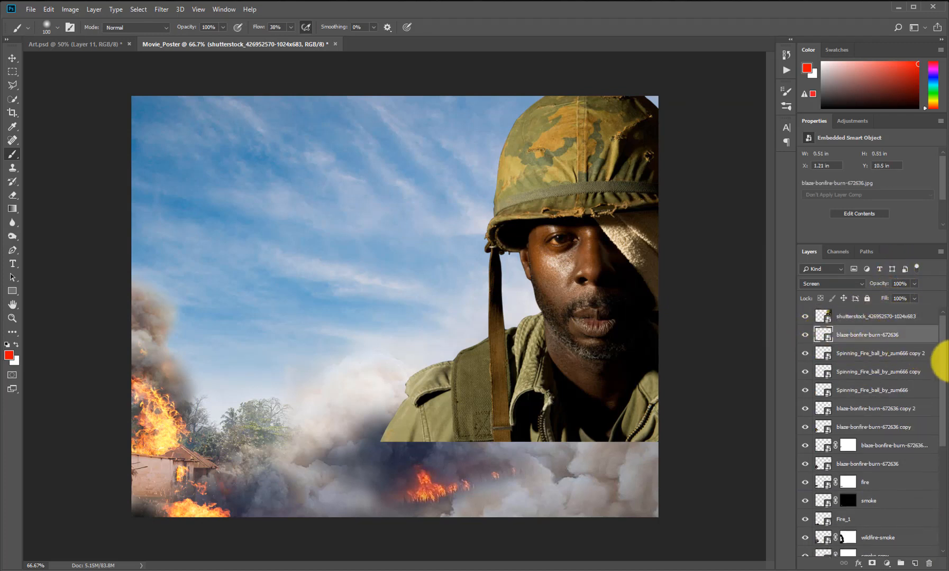
{"action": "mouse_move", "coordinate": [942, 360]}
{"action": "left_mouse_down"}
{"action": "mouse_move", "coordinate": [935, 484]}
{"action": "mouse_move", "coordinate": [934, 418]}
{"action": "mouse_move", "coordinate": [907, 335]}
{"action": "mouse_move", "coordinate": [939, 365]}
{"action": "mouse_move", "coordinate": [932, 469]}
{"action": "mouse_move", "coordinate": [944, 483]}
{"action": "left_mouse_up"}
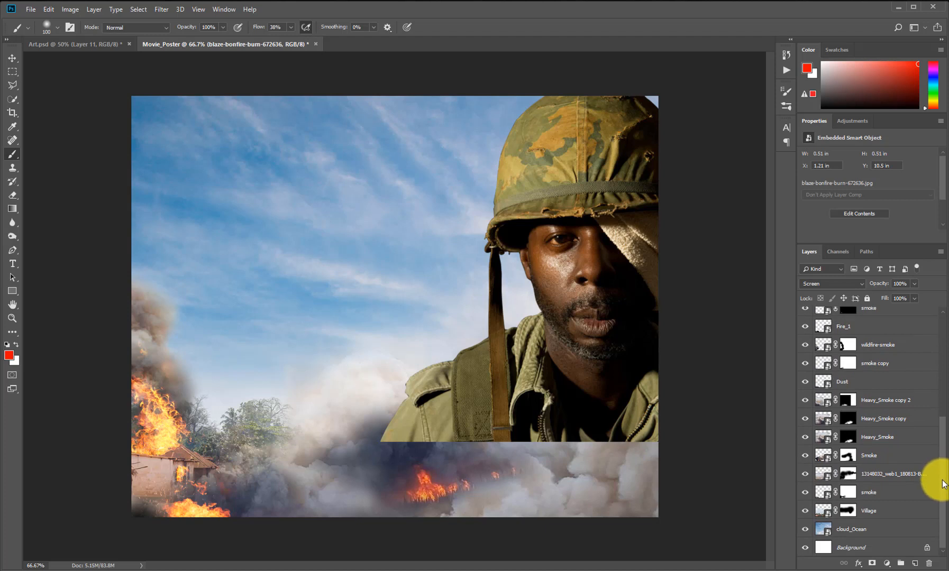
{"action": "left_click", "coordinate": [897, 516], "text": "shift"}
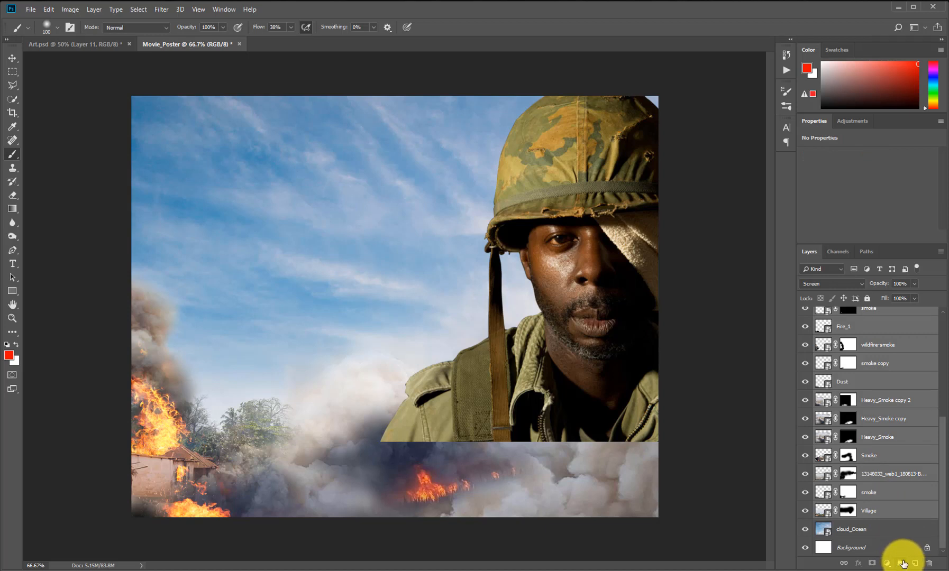
{"action": "left_click", "coordinate": [902, 564]}
{"action": "double_click", "coordinate": [844, 334]}
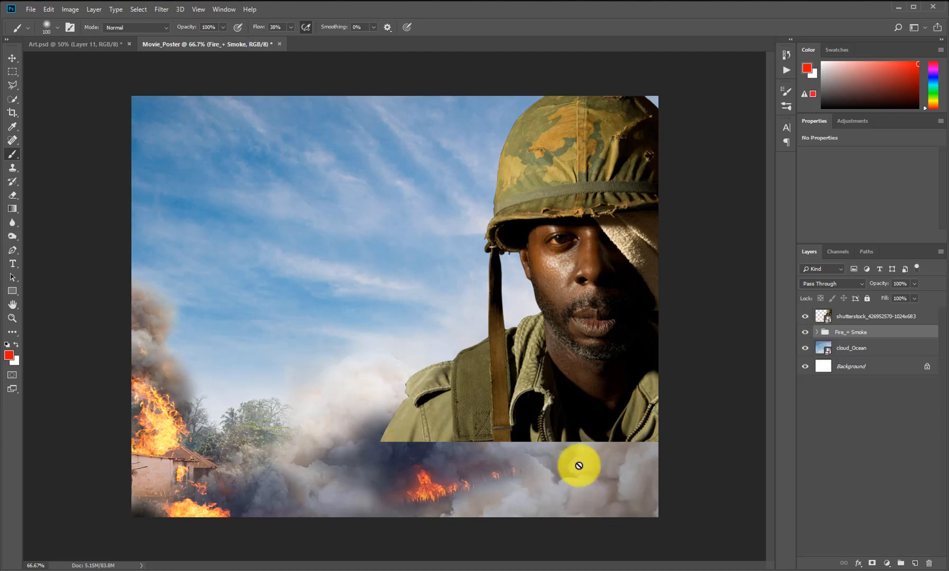
{"action": "left_click", "coordinate": [511, 332]}
{"action": "left_click", "coordinate": [666, 306]}
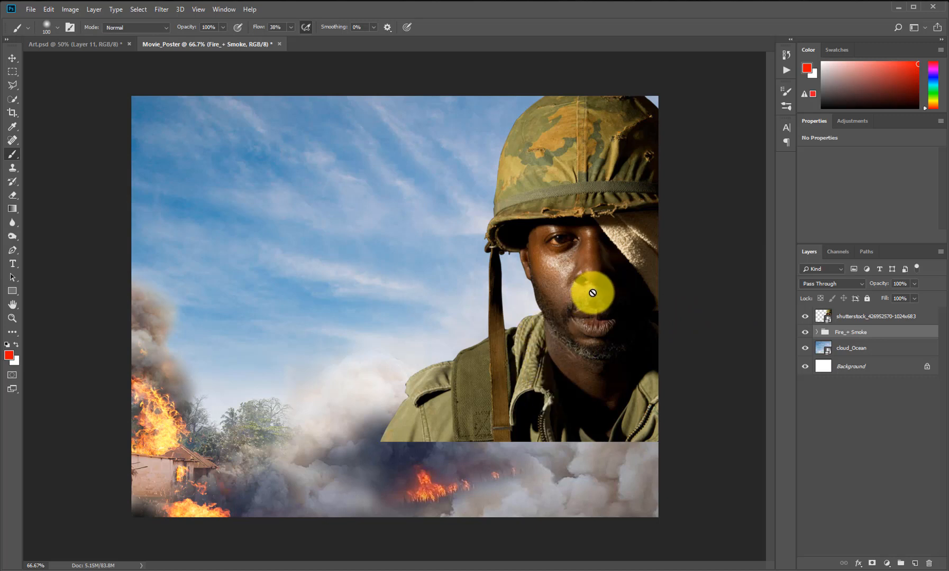
- Rename the soldier portrait layer as Snitch_Dude
{"action": "left_click", "coordinate": [860, 317]}
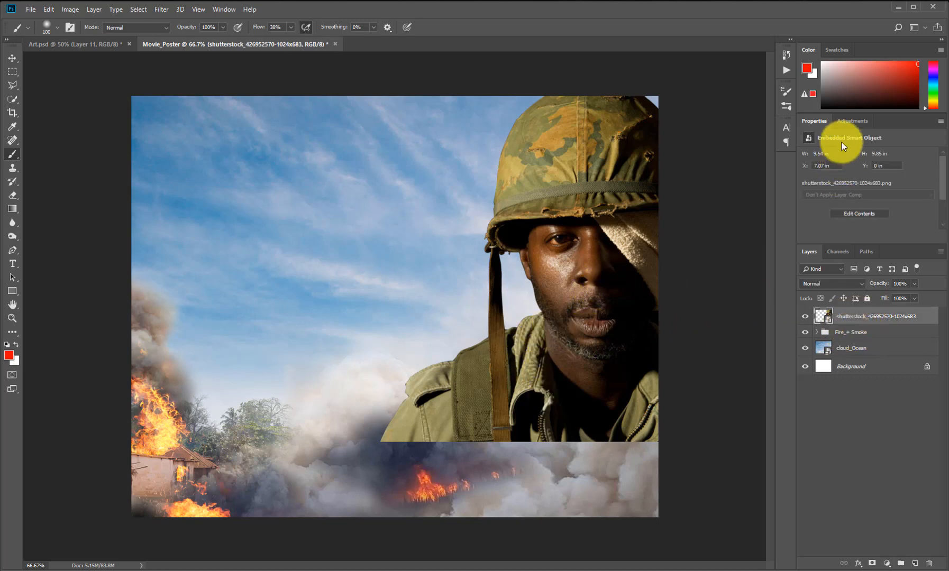
{"action": "double_click", "coordinate": [852, 317]}
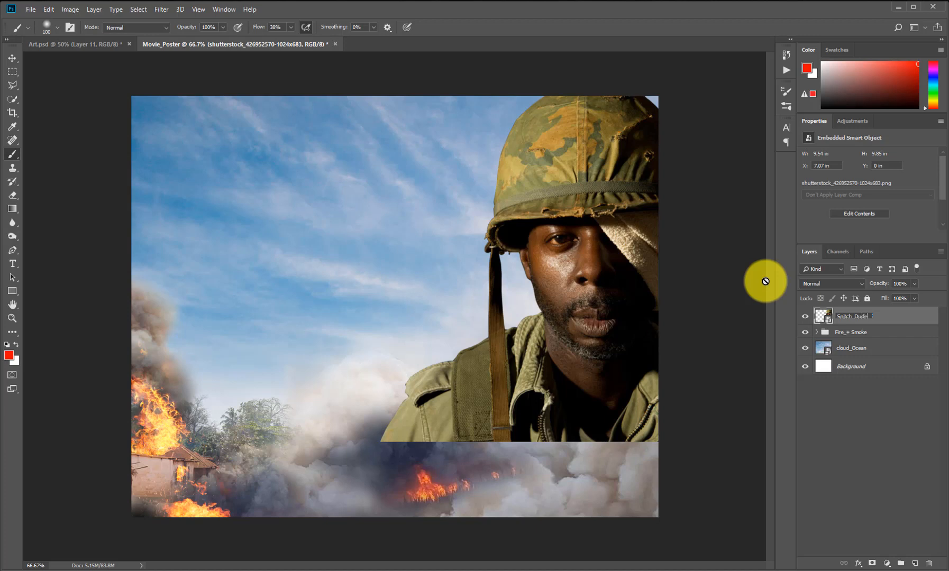
{"action": "type", "text": "Snitch_Dude"}
{"action": "key", "text": "Return"}
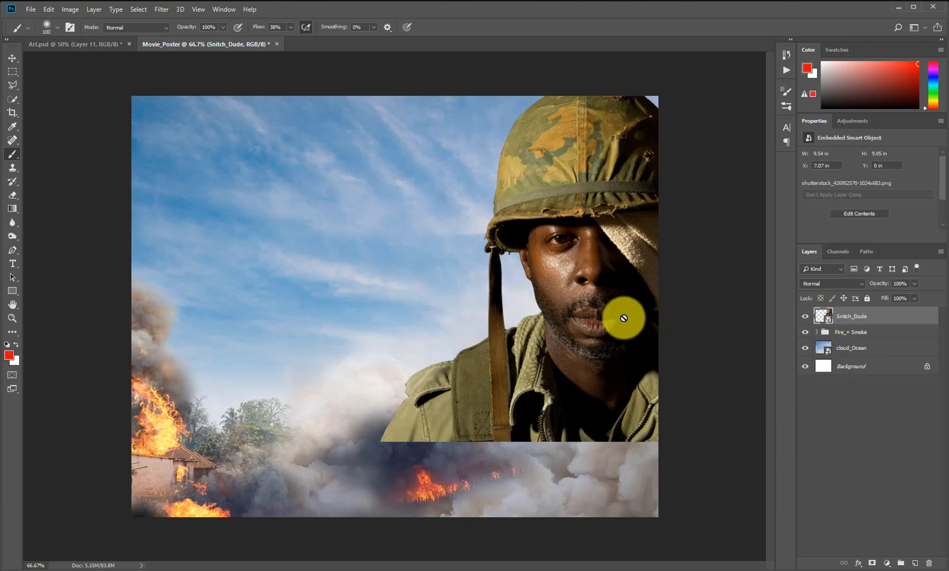
- Add a Curves adjustment layer clipped to Snitch_Dude and activate its on-image adjustment tool
{"action": "left_click", "coordinate": [854, 123]}
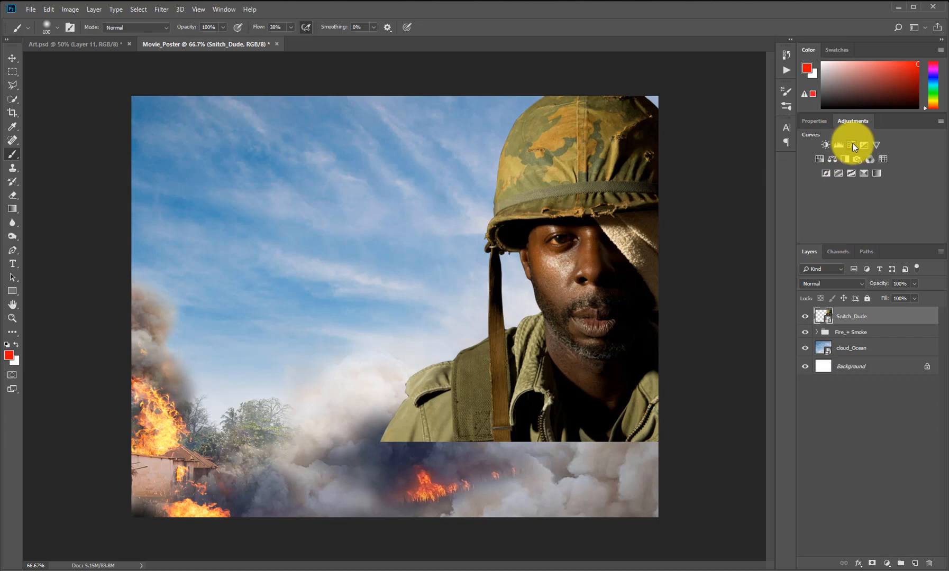
{"action": "left_click", "coordinate": [851, 146]}
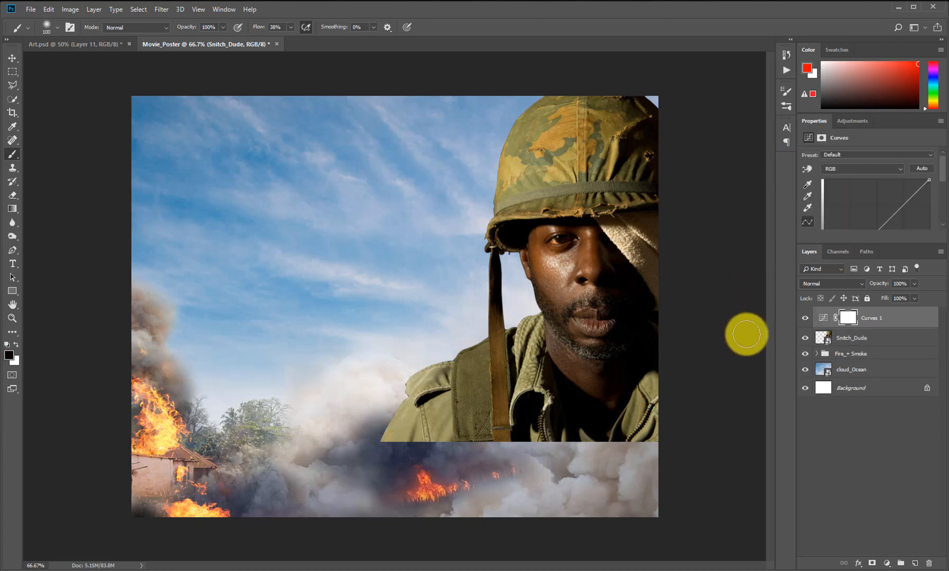
{"action": "scroll", "coordinate": [934, 193], "scroll_direction": "down", "scroll_amount": 3}
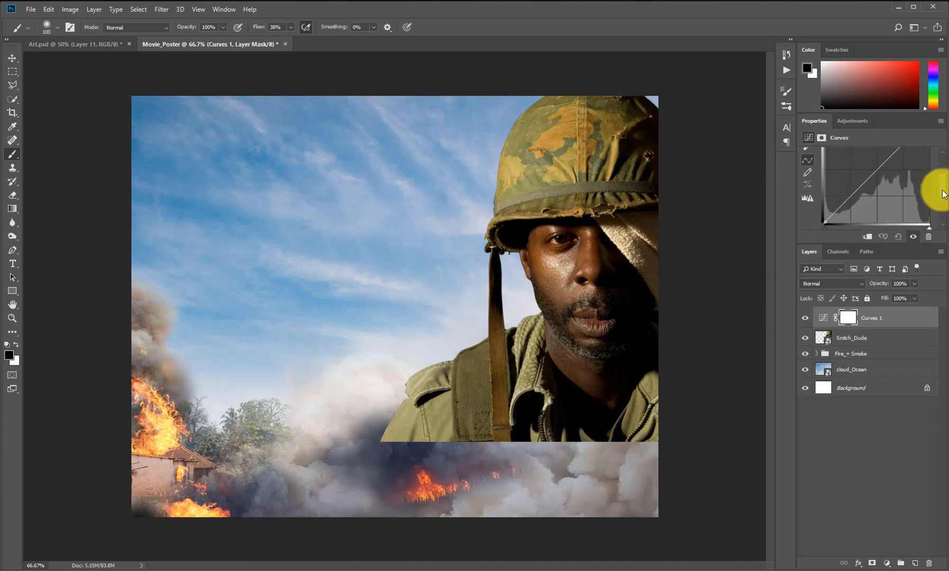
{"action": "left_click_drag", "start_coordinate": [910, 243], "coordinate": [906, 283]}
{"action": "scroll", "coordinate": [935, 191], "scroll_direction": "up", "scroll_amount": 3}
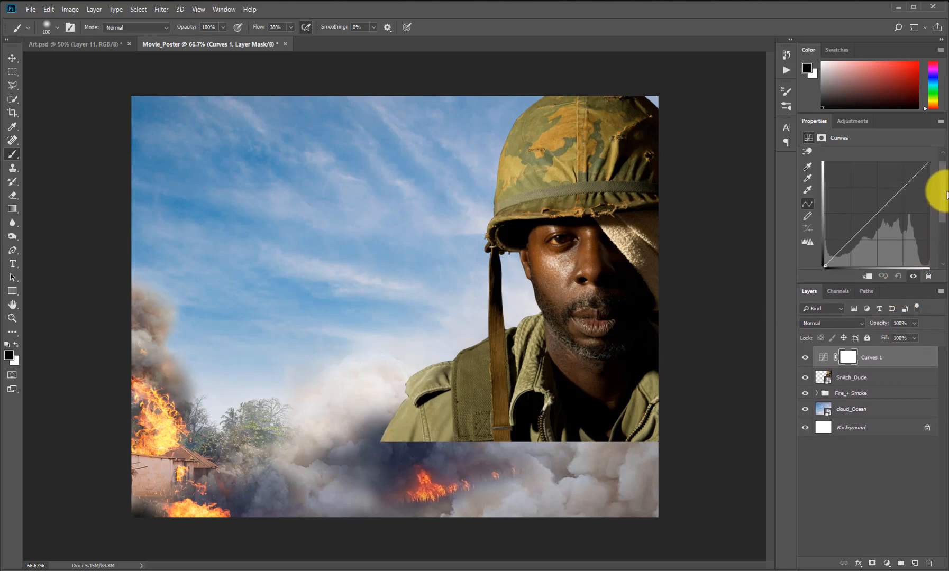
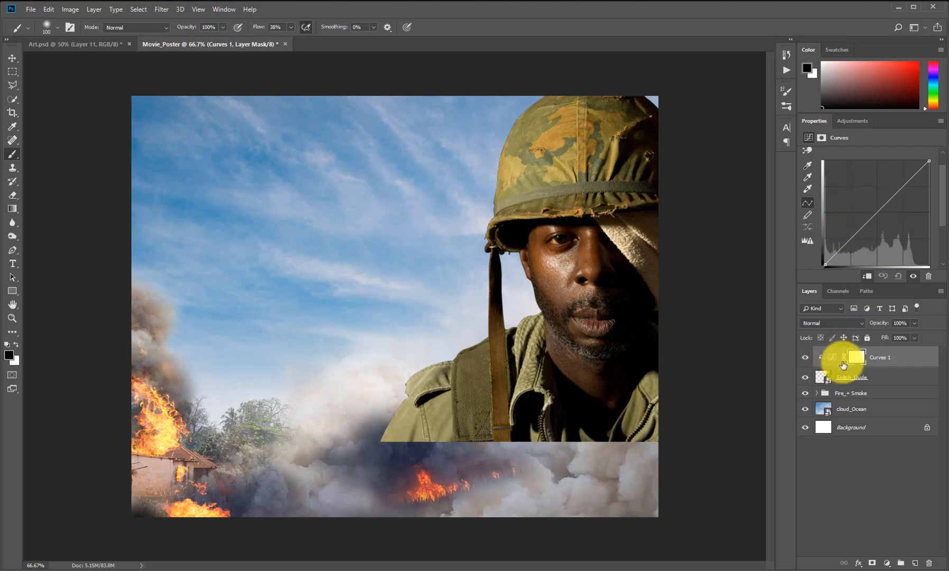
{"action": "left_click", "coordinate": [807, 150]}
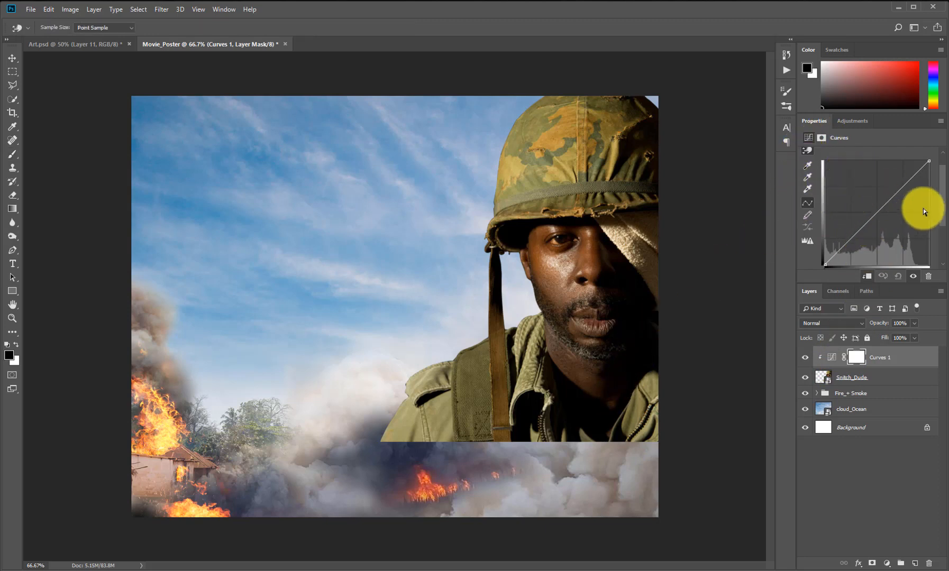
{"action": "scroll", "coordinate": [936, 188], "scroll_direction": "up", "scroll_amount": 2}
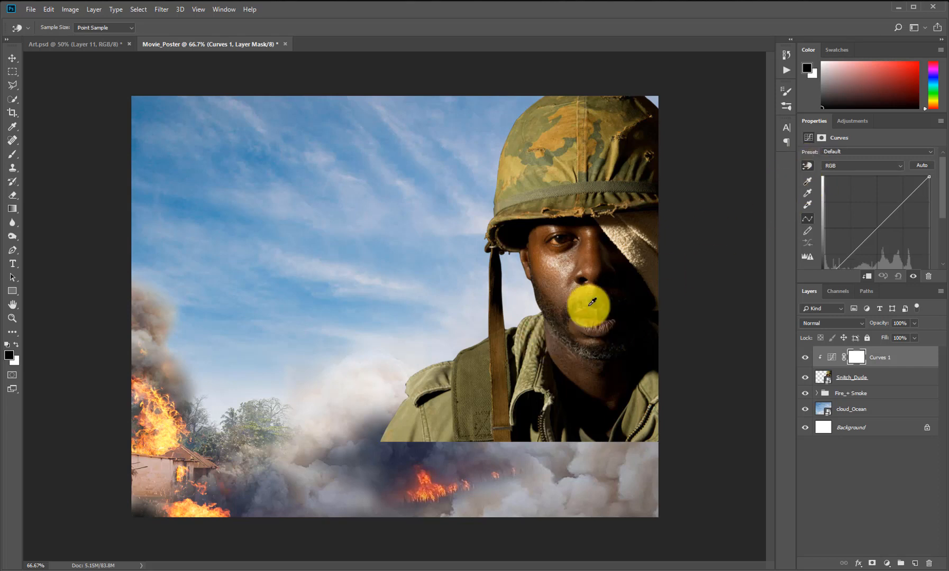
{"action": "left_click", "coordinate": [592, 247]}
{"action": "left_click_drag", "start_coordinate": [592, 246], "coordinate": [539, 250]}
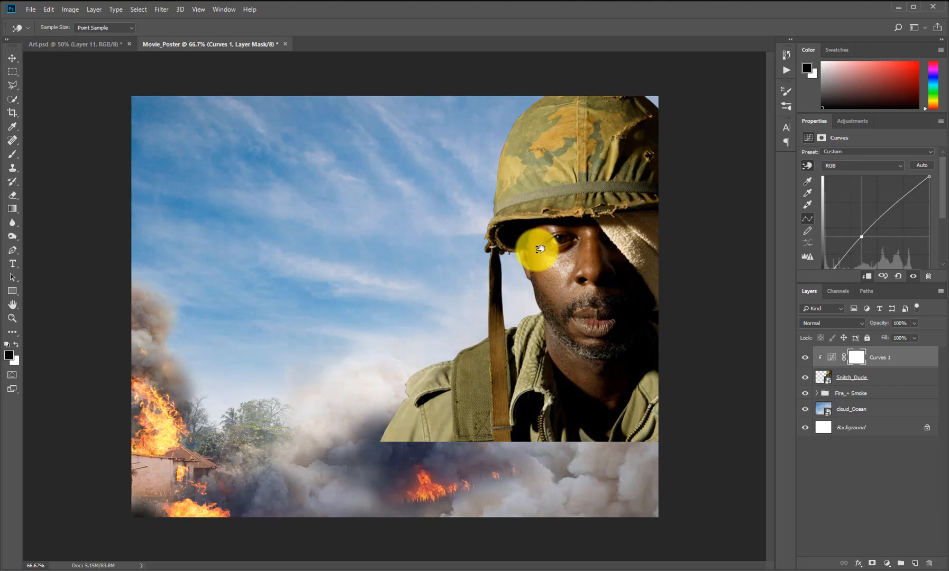
{"action": "key", "text": "ctrl+z"}
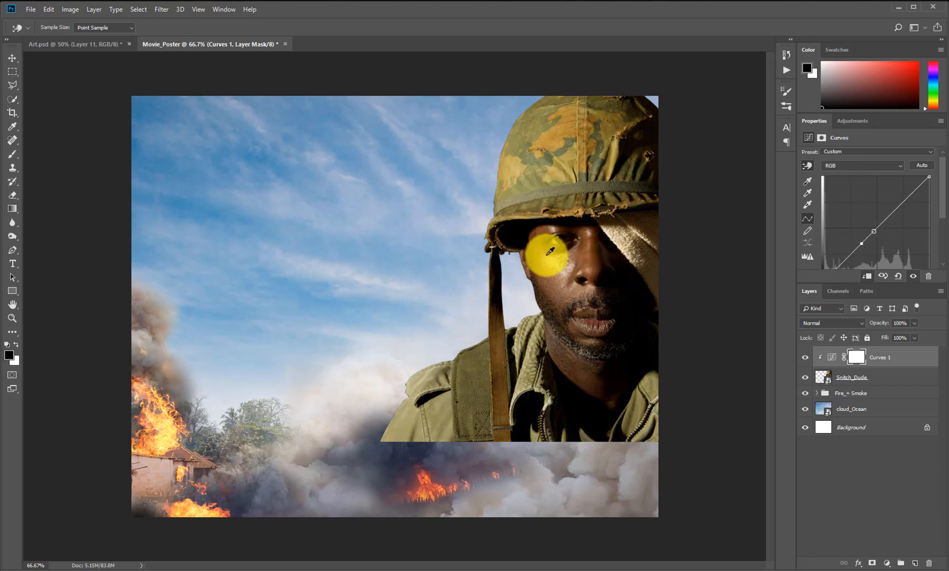
{"action": "left_click_drag", "start_coordinate": [547, 250], "coordinate": [551, 247]}
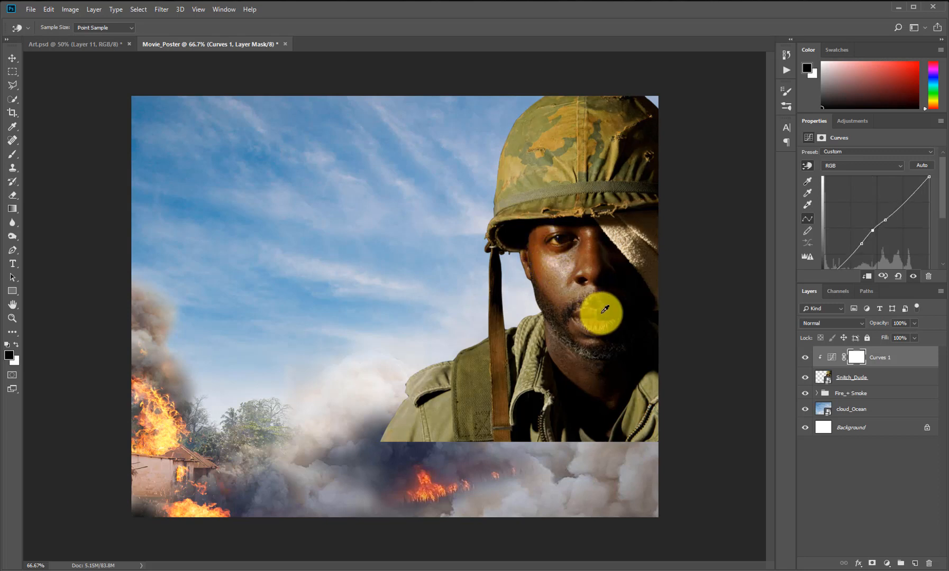
{"action": "key", "text": "ctrl+z"}
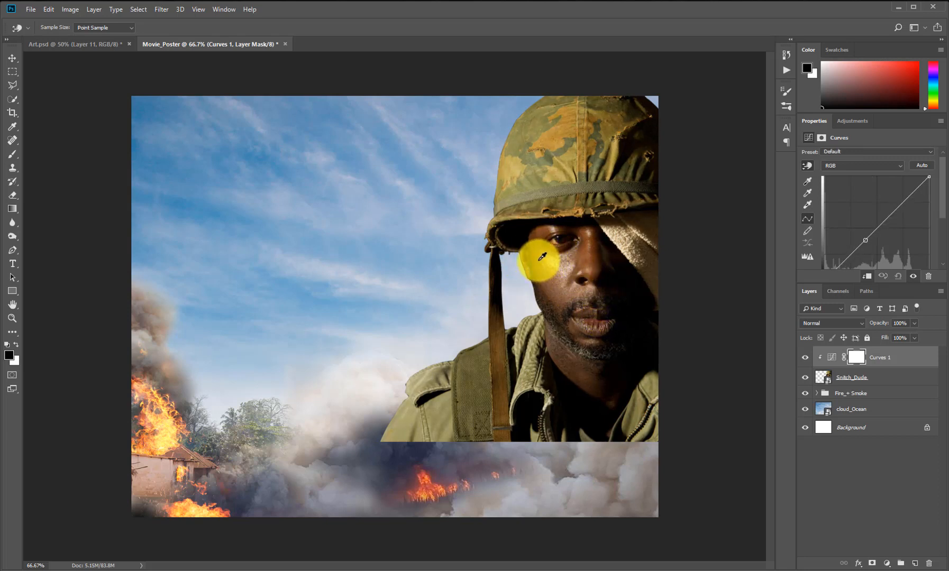
- Raise the curve at the tone of the soldier's cheek and lower it slightly at the shadow tone beside his nose
{"action": "left_click_drag", "start_coordinate": [534, 255], "coordinate": [538, 249]}
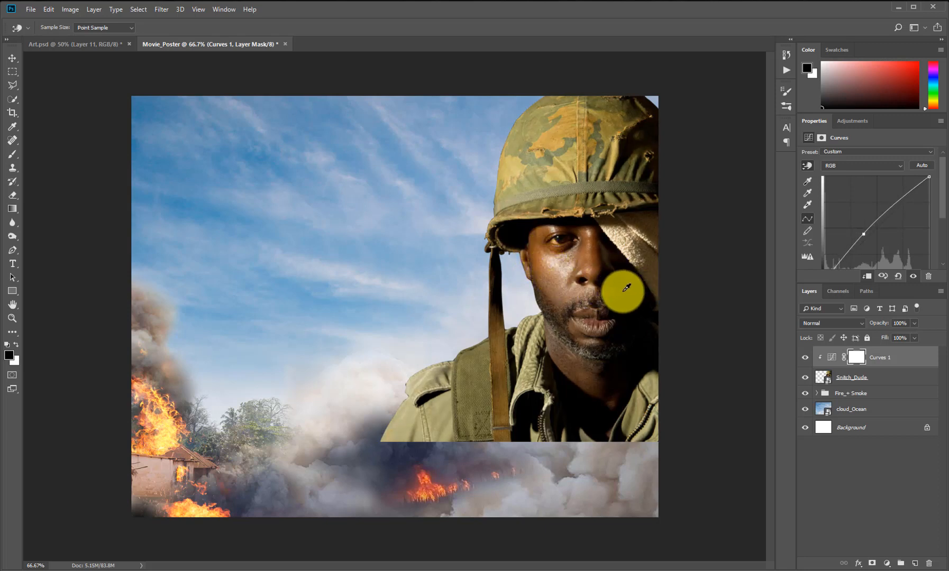
{"action": "left_click_drag", "start_coordinate": [599, 249], "coordinate": [598, 256]}
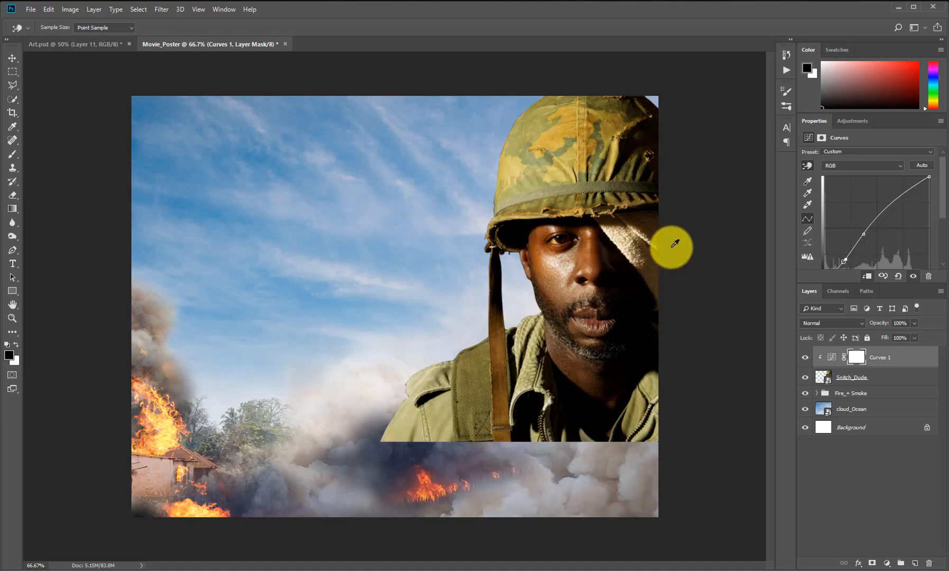
- Add a Hue/Saturation adjustment layer clipped to the soldier and lower the Reds saturation to about -63
{"action": "left_click", "coordinate": [850, 121]}
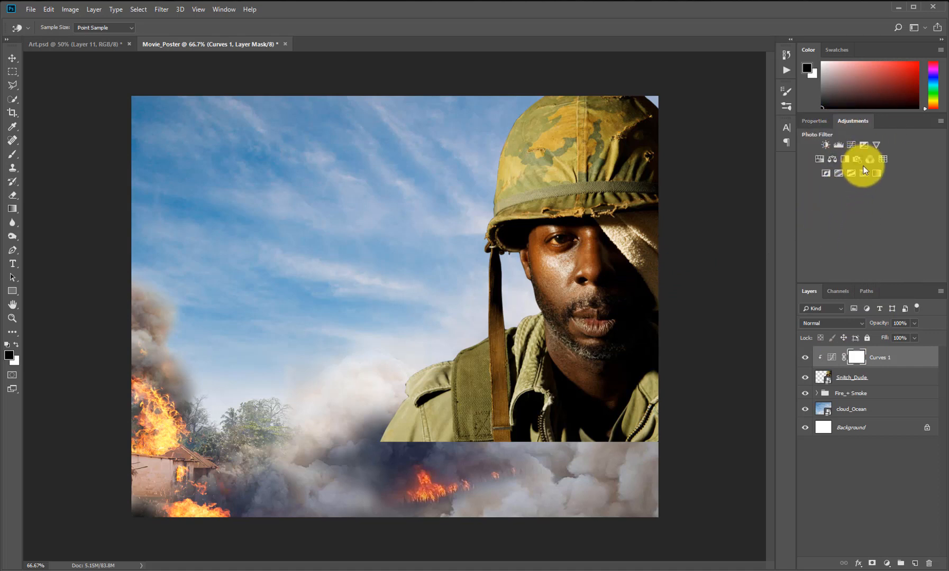
{"action": "left_click", "coordinate": [819, 160]}
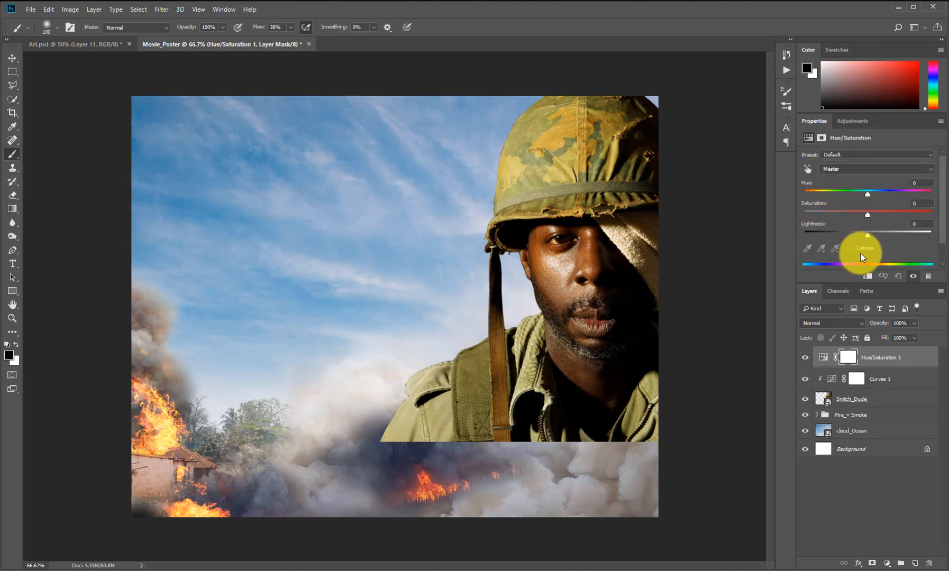
{"action": "left_click", "coordinate": [867, 276]}
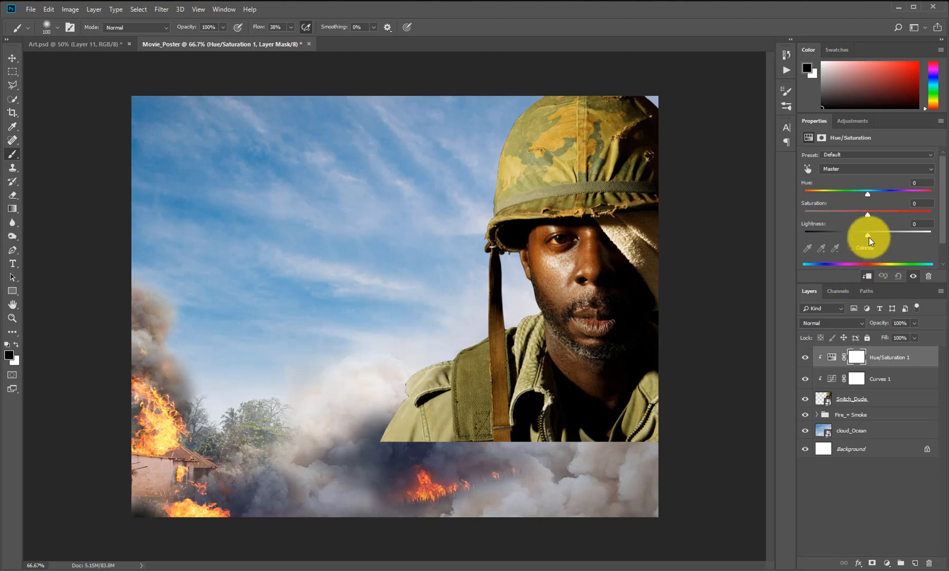
{"action": "left_click", "coordinate": [852, 169]}
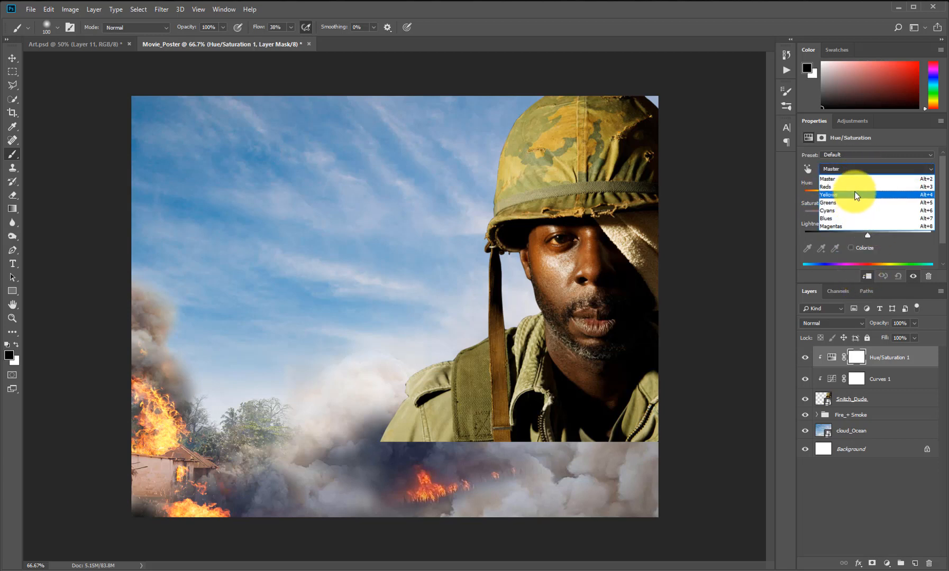
{"action": "left_click", "coordinate": [856, 187]}
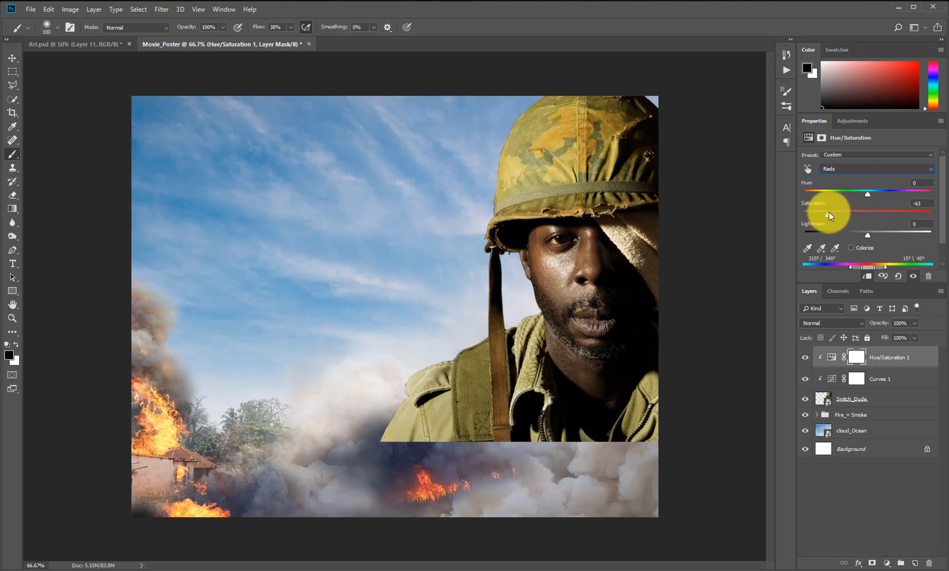
- Set the soldier's Yellows saturation to about -27, and the Greens hue to -13 and saturation to +23
{"action": "left_click", "coordinate": [856, 169]}
{"action": "left_click", "coordinate": [841, 191]}
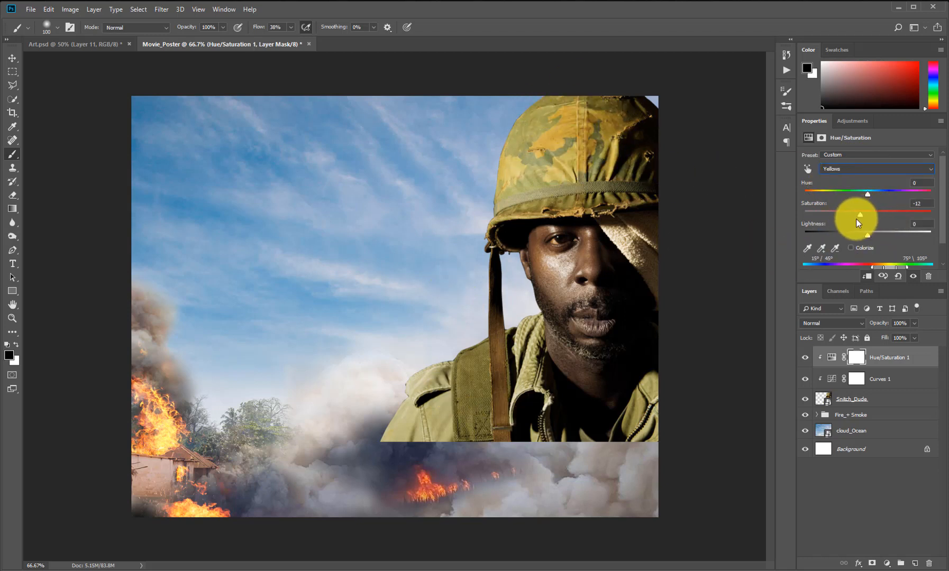
{"action": "left_click_drag", "start_coordinate": [848, 219], "coordinate": [840, 219]}
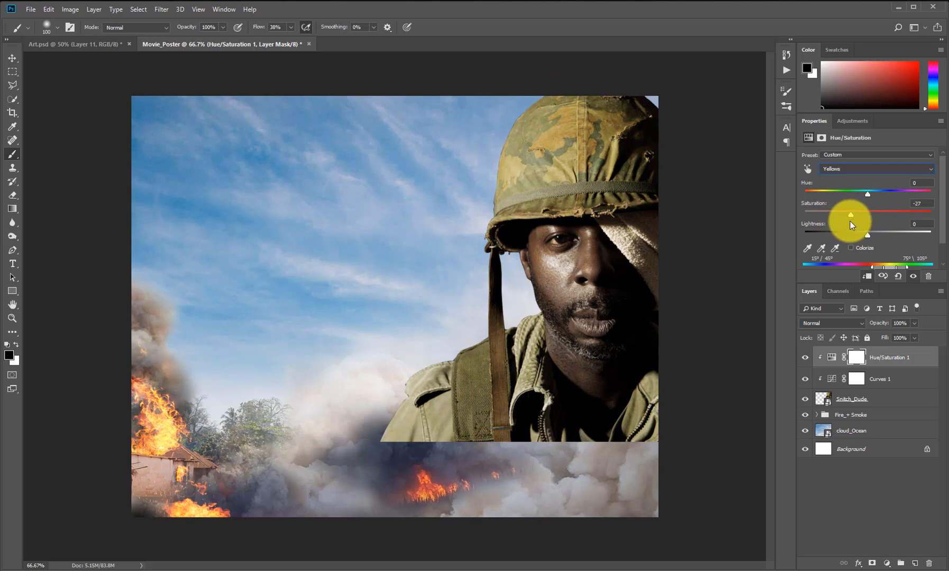
{"action": "left_click", "coordinate": [859, 169]}
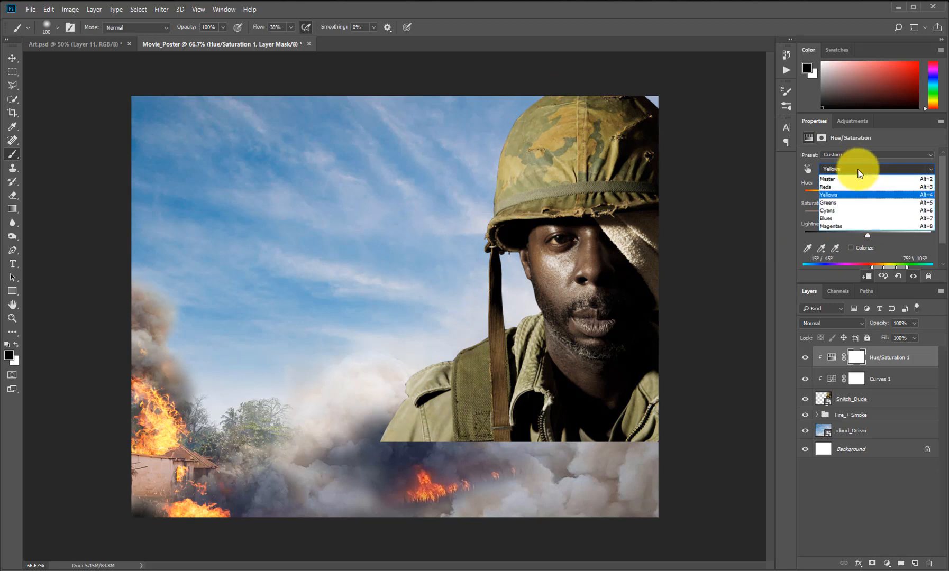
{"action": "left_click", "coordinate": [848, 203]}
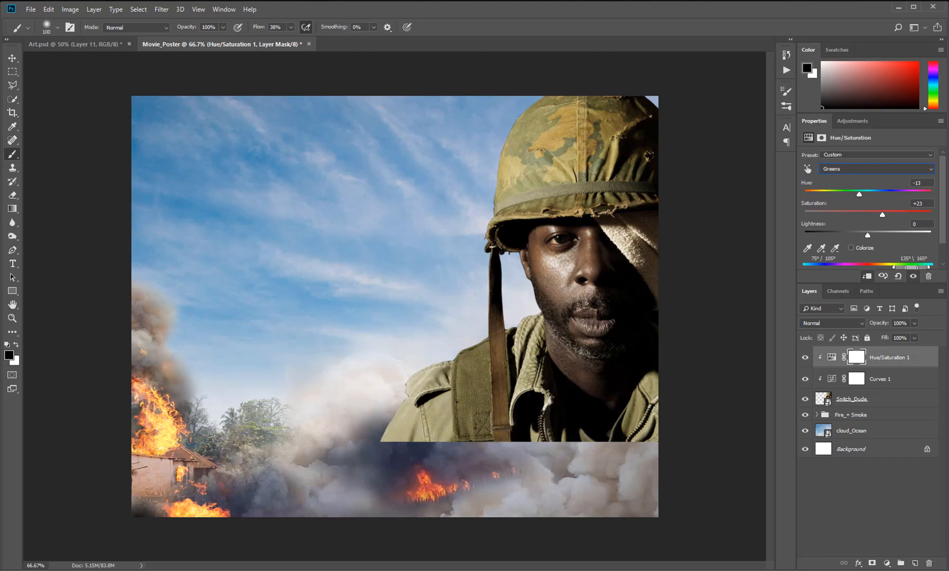
- Place the Spinning_Fire_ball_by_zum666 image into the poster, enlarge it to about 96% and shift it down over the soldier's chest
{"action": "left_click", "coordinate": [581, 570]}
{"action": "left_click_drag", "start_coordinate": [640, 469], "coordinate": [206, 405]}
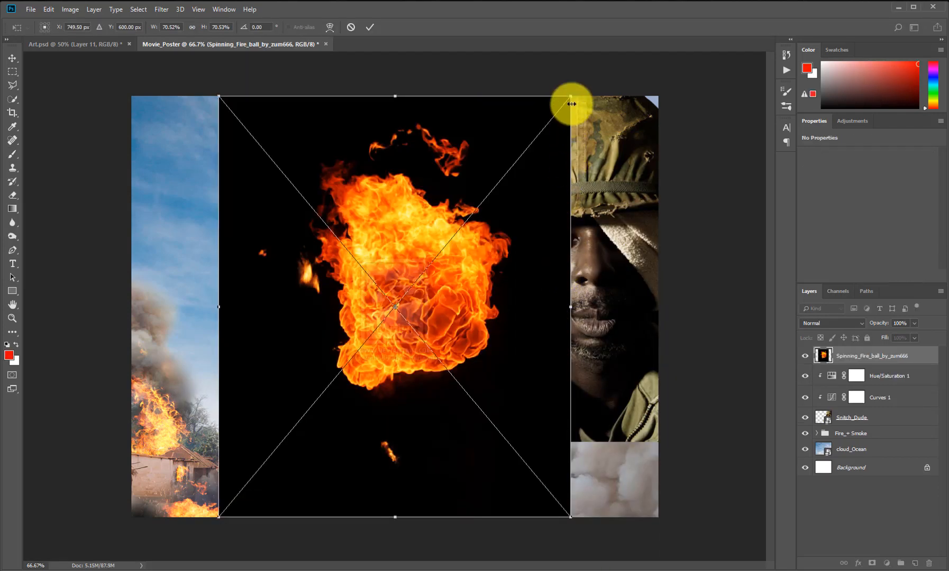
{"action": "left_click_drag", "start_coordinate": [571, 97], "coordinate": [670, 81]}
{"action": "left_click_drag", "start_coordinate": [505, 203], "coordinate": [585, 401]}
- Rotate the placed fireball to about -75.5°, enlarge it to about 111% and commit it along the poster's lower edge
{"action": "right_click", "coordinate": [584, 410]}
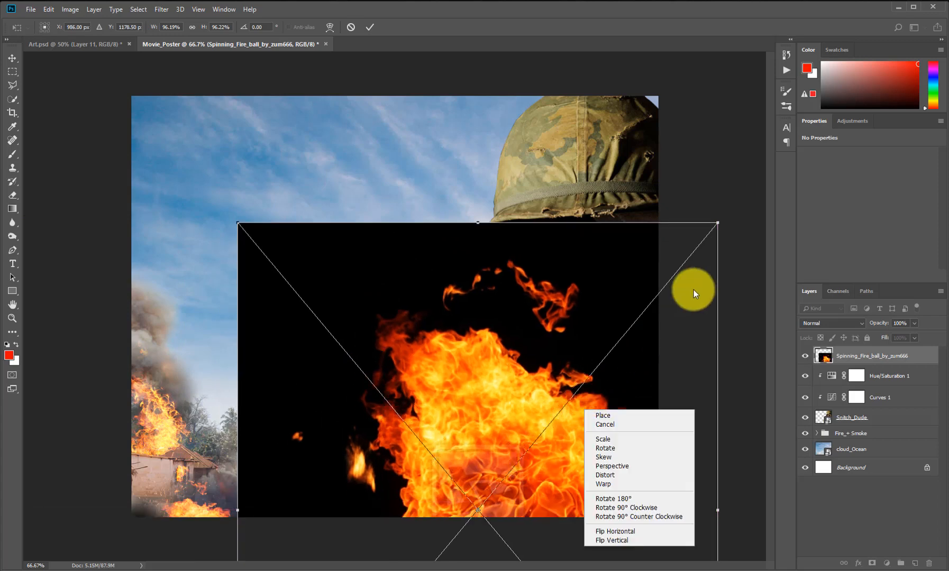
{"action": "left_click", "coordinate": [725, 215]}
{"action": "left_click_drag", "start_coordinate": [710, 349], "coordinate": [442, 355]}
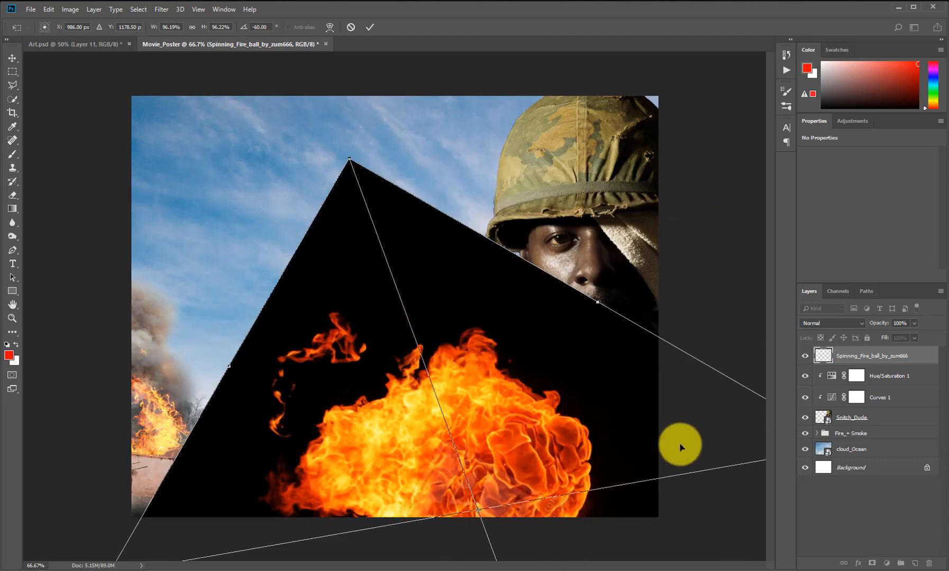
{"action": "left_click_drag", "start_coordinate": [361, 151], "coordinate": [324, 170]}
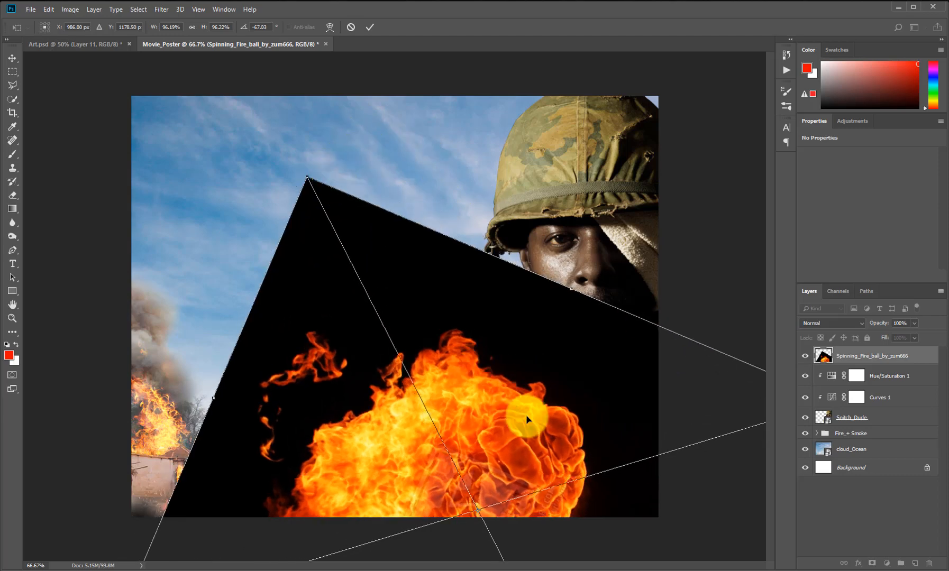
{"action": "mouse_move", "coordinate": [612, 447]}
{"action": "left_mouse_down"}
{"action": "mouse_move", "coordinate": [663, 443]}
{"action": "mouse_move", "coordinate": [613, 453]}
{"action": "left_mouse_up"}
{"action": "left_click_drag", "start_coordinate": [316, 161], "coordinate": [288, 153]}
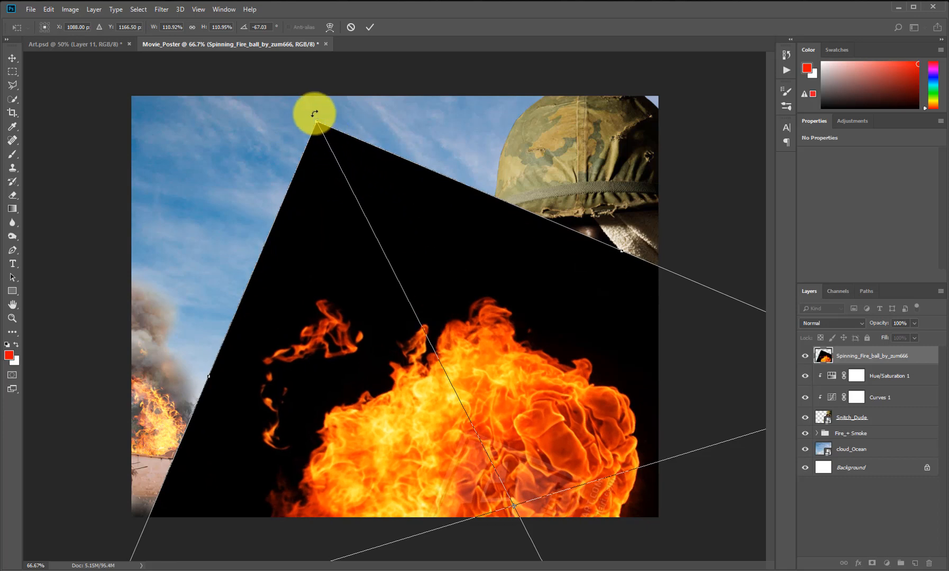
{"action": "left_click_drag", "start_coordinate": [319, 114], "coordinate": [263, 150]}
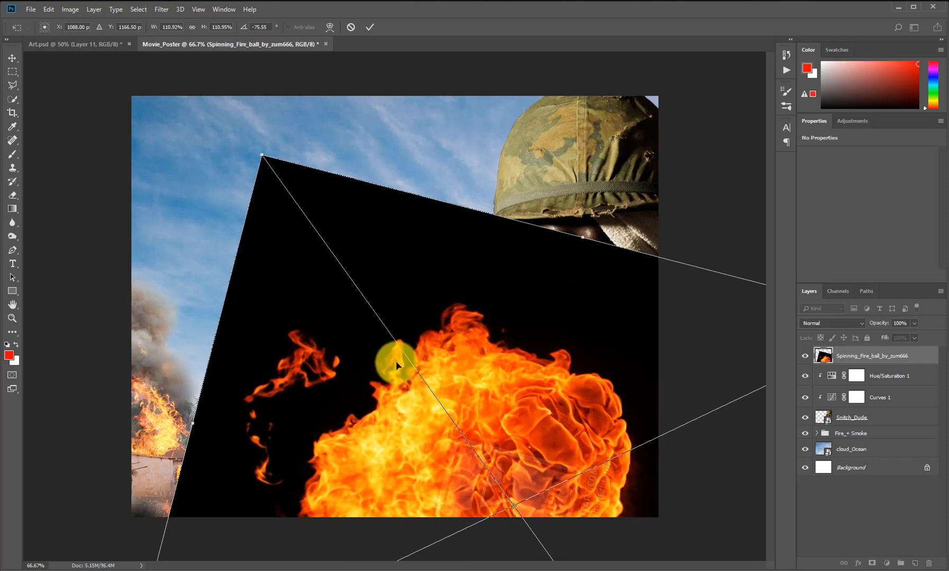
{"action": "key", "text": "Return"}
{"action": "key", "text": "b"}
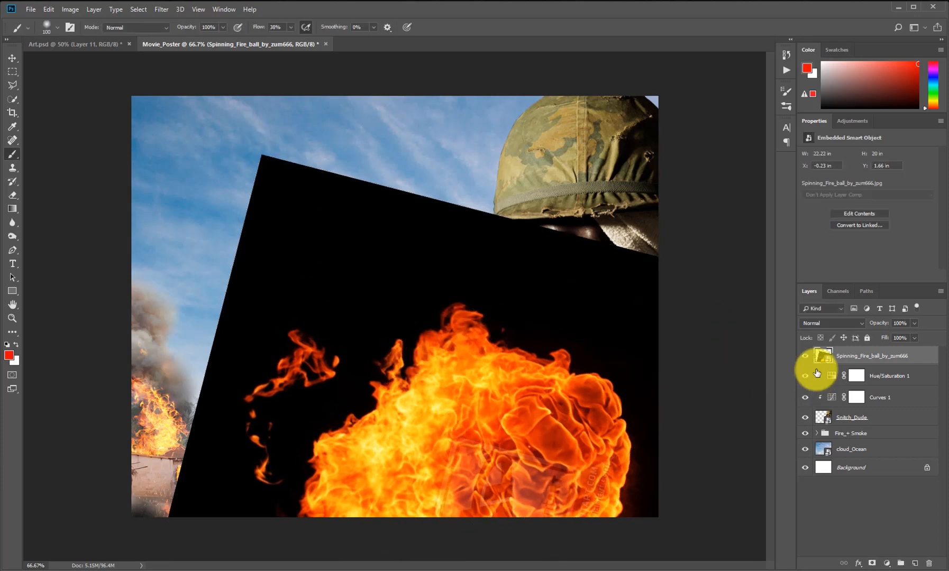
- Set the fireball layer's blend mode to Screen and place a duplicate of it further right and down
{"action": "left_click", "coordinate": [833, 323]}
{"action": "left_click", "coordinate": [830, 414]}
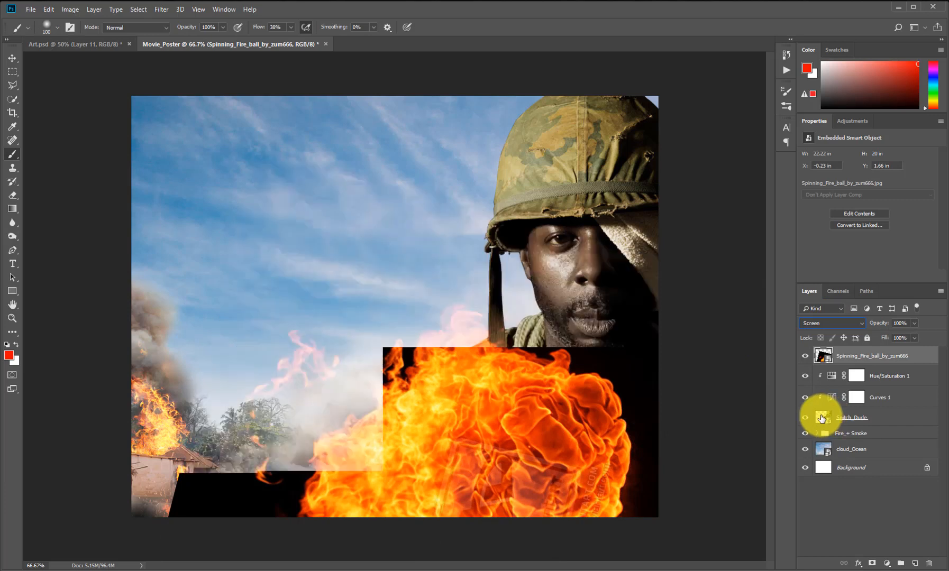
{"action": "left_click", "coordinate": [470, 418]}
{"action": "left_click", "coordinate": [705, 307]}
{"action": "key", "text": "v"}
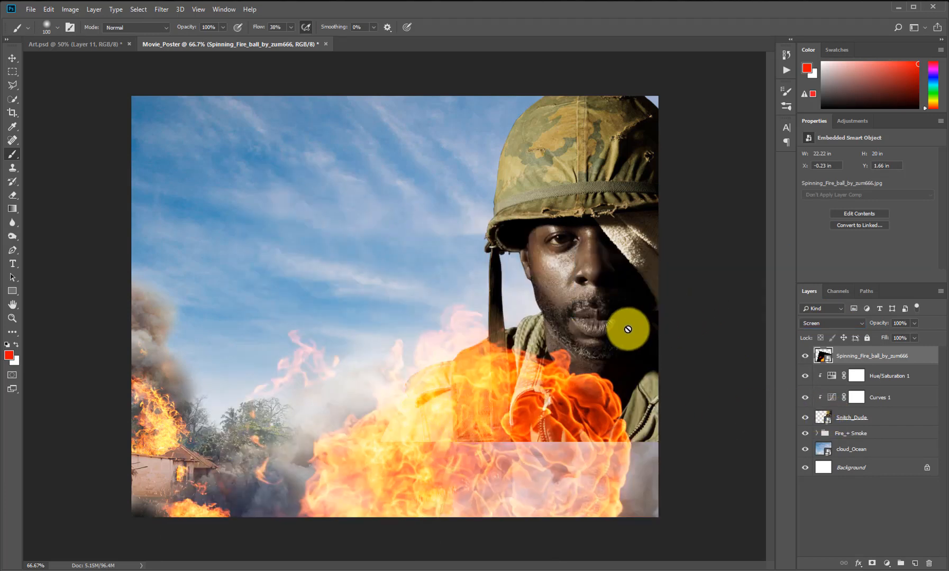
{"action": "left_click_drag", "start_coordinate": [475, 440], "coordinate": [609, 466]}
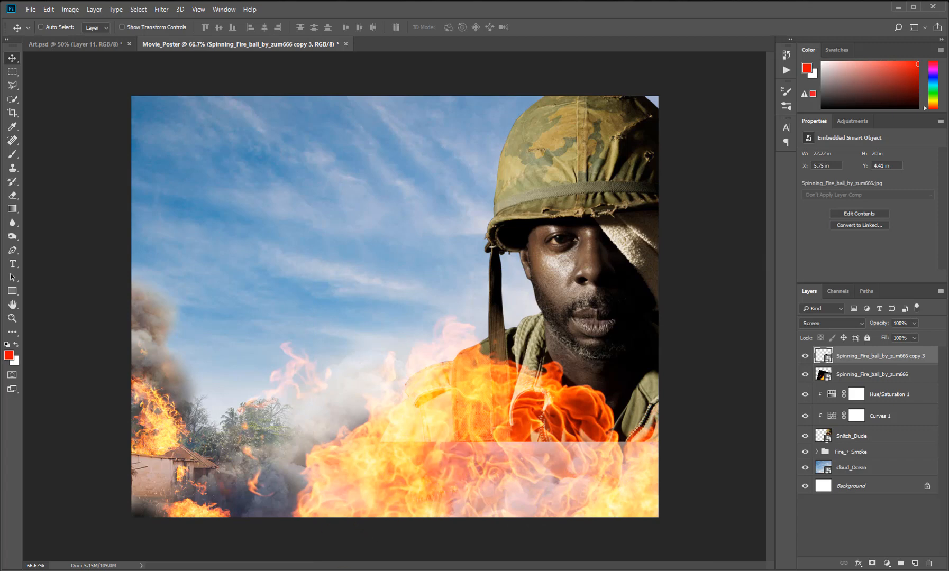
- Place the blaze-bonfire-burn-672636 image from the Excercise_Files folder into the poster and scale it down to about 14%
{"action": "left_click", "coordinate": [375, 570]}
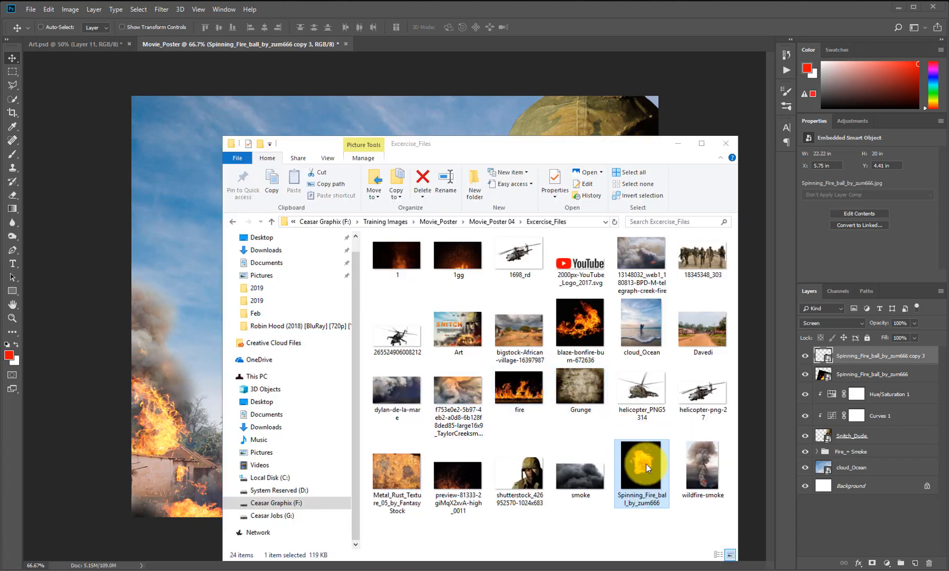
{"action": "left_click", "coordinate": [580, 324]}
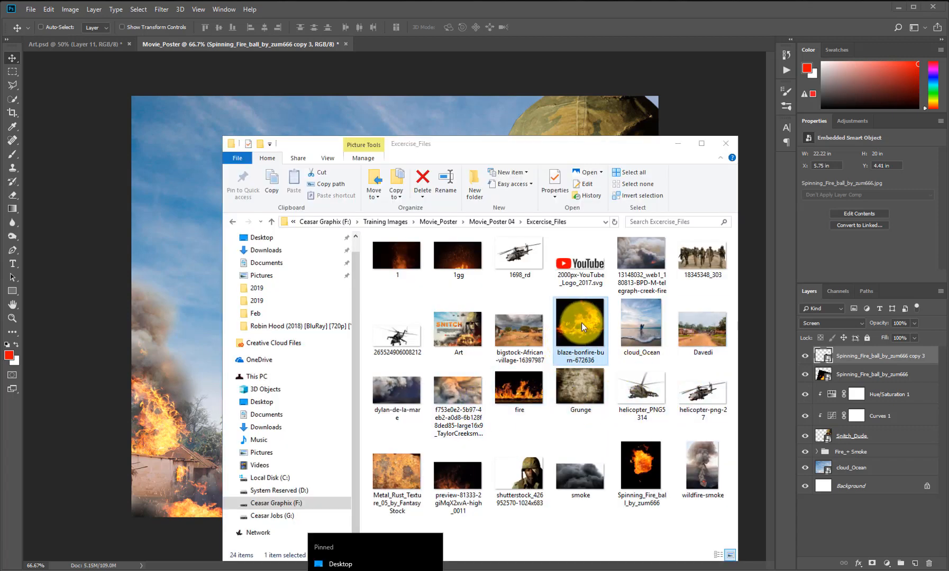
{"action": "left_click_drag", "start_coordinate": [577, 327], "coordinate": [211, 449]}
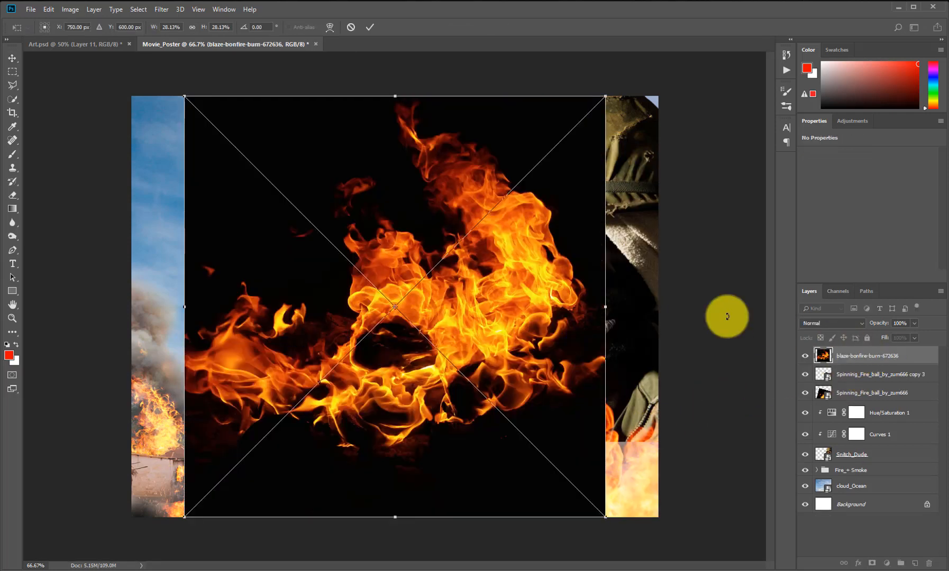
{"action": "left_click_drag", "start_coordinate": [606, 93], "coordinate": [500, 192]}
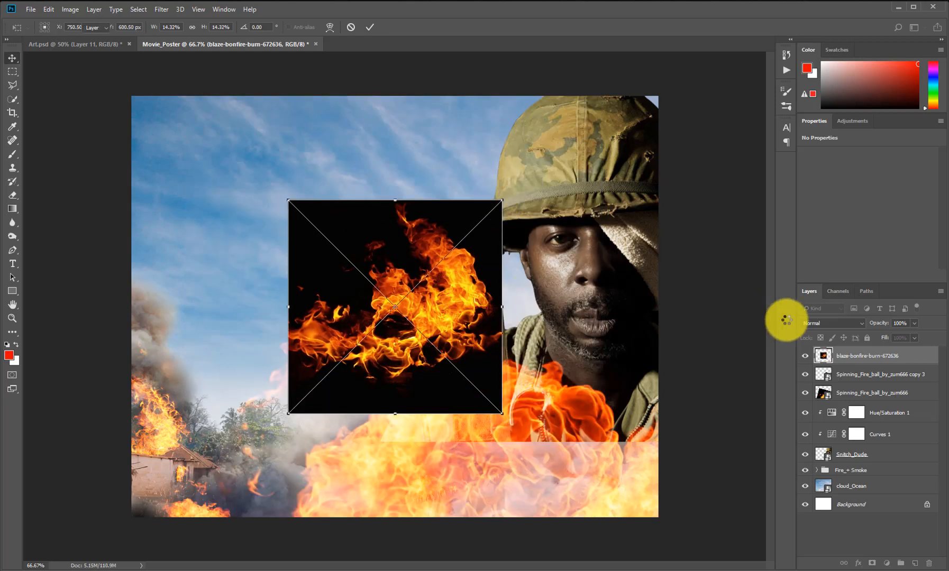
- Set the bonfire layer's blend mode to Screen and move it down onto the flames beside the soldier's shoulder
{"action": "left_click", "coordinate": [825, 324]}
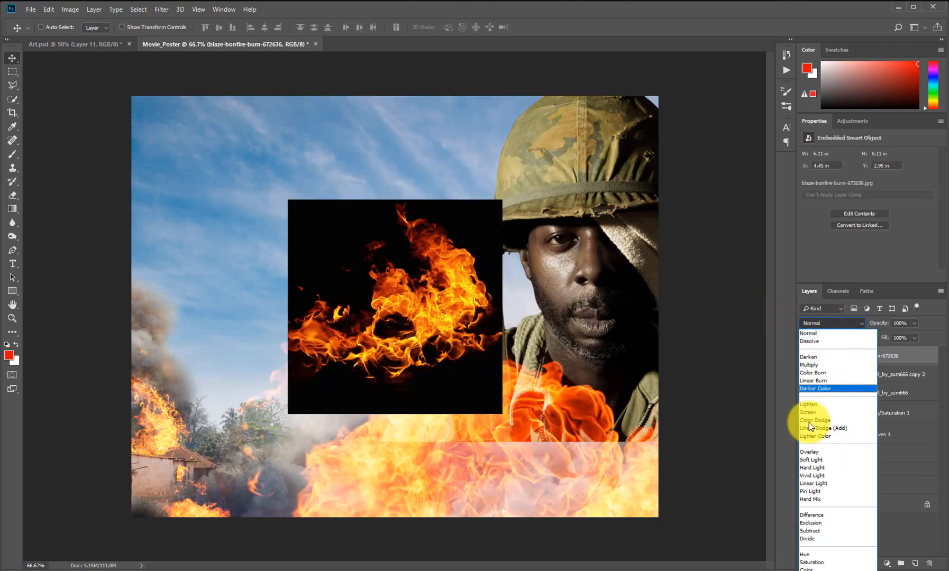
{"action": "left_click", "coordinate": [813, 413]}
{"action": "left_click_drag", "start_coordinate": [482, 411], "coordinate": [466, 449]}
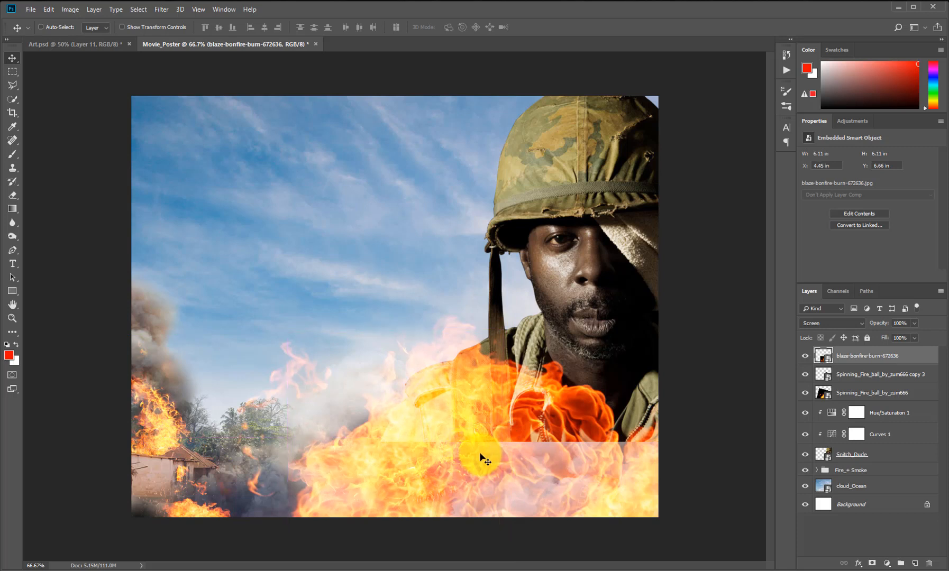
- Duplicate the bonfire layer, rotate the copy about -90° and position it over the right side of the soldier's jacket
{"action": "key", "text": "ctrl+j"}
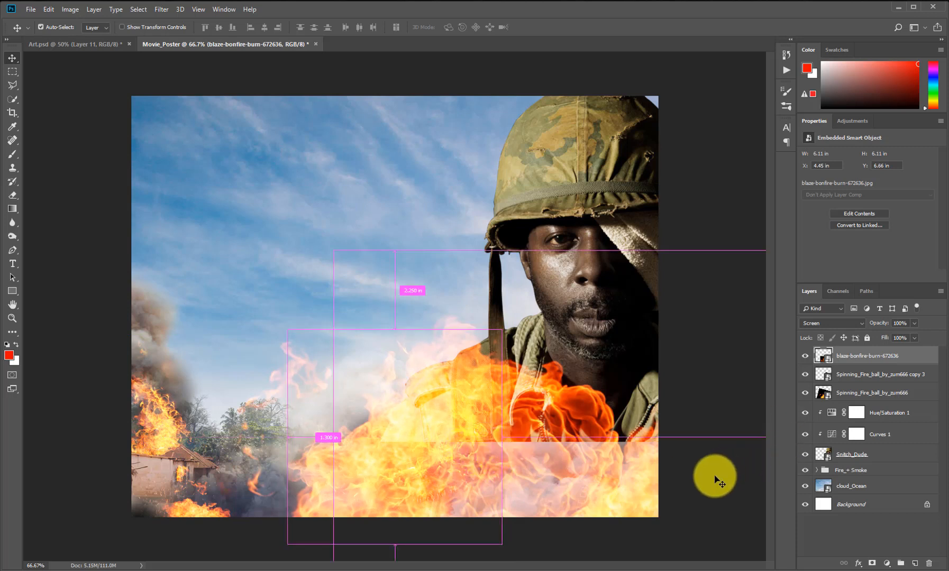
{"action": "left_click_drag", "start_coordinate": [495, 428], "coordinate": [596, 452]}
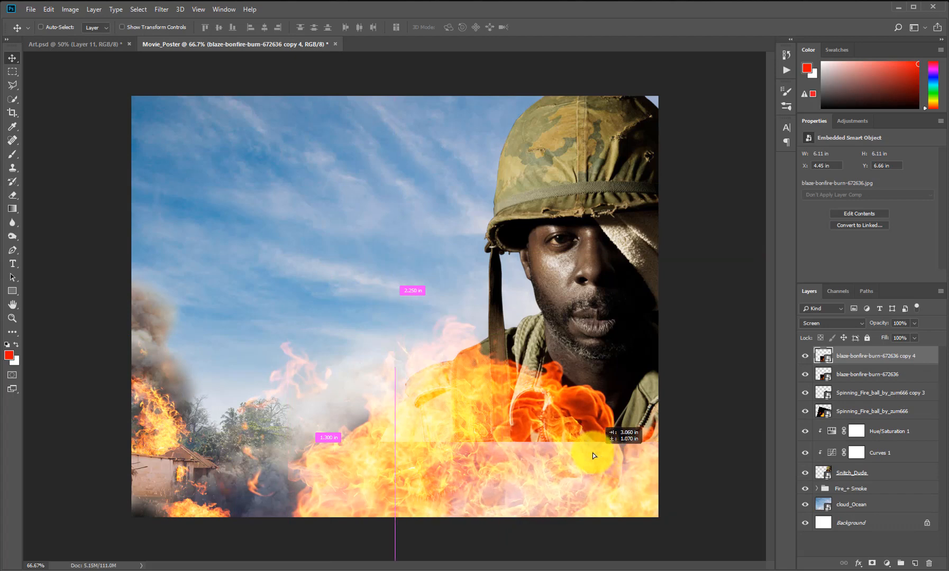
{"action": "key", "text": "ctrl+t"}
{"action": "left_click_drag", "start_coordinate": [665, 412], "coordinate": [495, 430]}
{"action": "key", "text": "Return"}
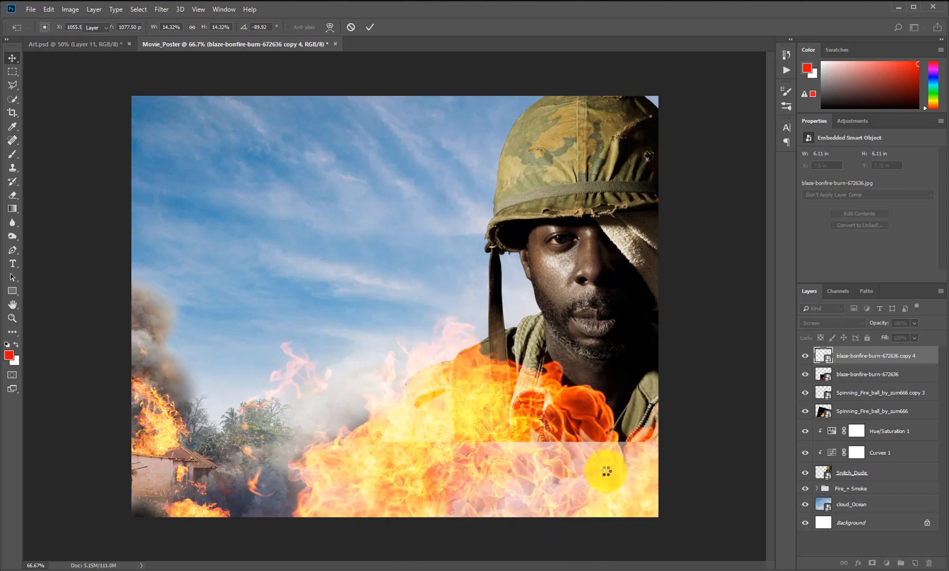
{"action": "left_click_drag", "start_coordinate": [606, 470], "coordinate": [610, 445]}
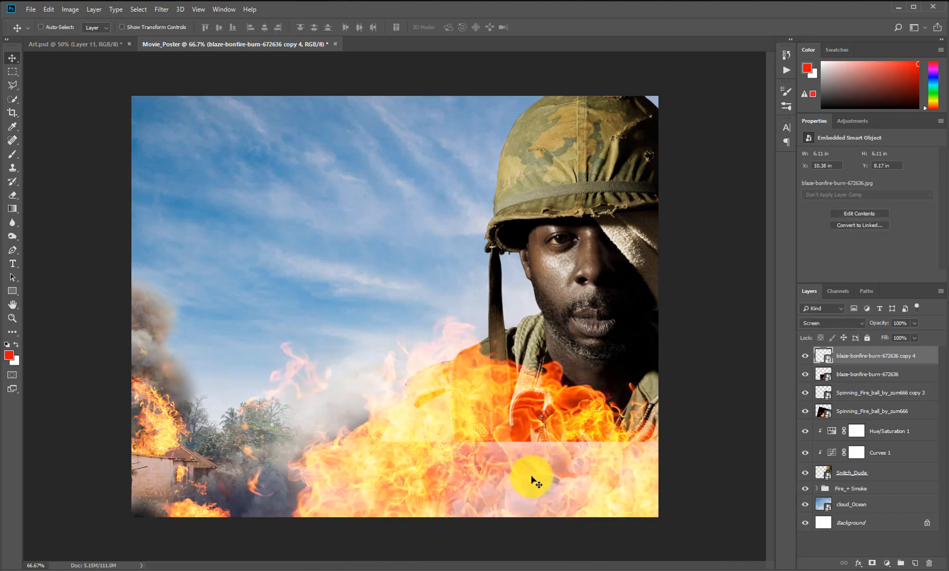
- Add a layer mask to the original Spinning_Fire_ball layer and paint out its stray upper flames with a 300 px black brush
{"action": "left_click", "coordinate": [804, 411]}
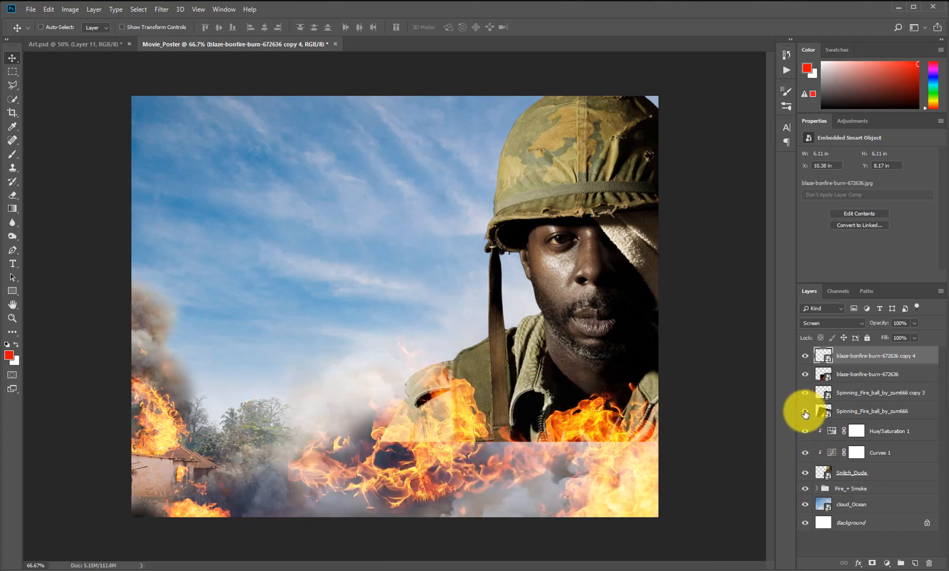
{"action": "left_click", "coordinate": [848, 413]}
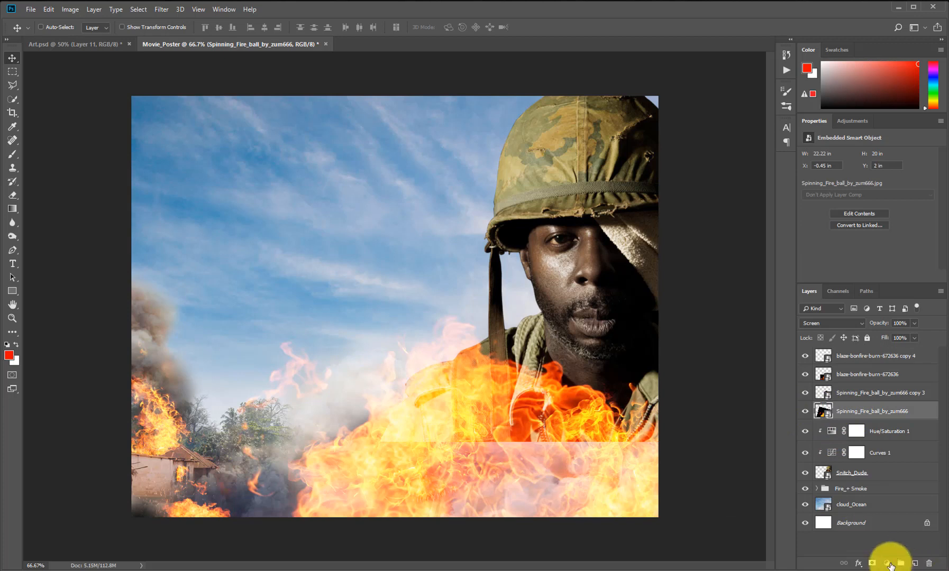
{"action": "left_click", "coordinate": [874, 564]}
{"action": "key", "text": "d"}
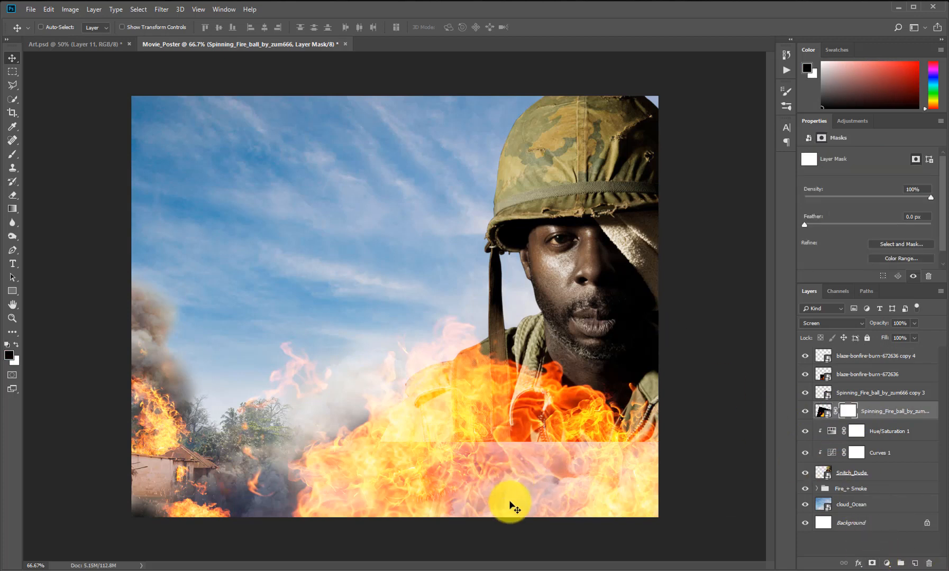
{"action": "key", "text": "b"}
{"action": "key", "text": "bracketright"}
{"action": "key", "text": "bracketright"}
{"action": "key", "text": "bracketright"}
{"action": "mouse_move", "coordinate": [276, 356]}
{"action": "left_mouse_down"}
{"action": "mouse_move", "coordinate": [297, 373]}
{"action": "mouse_move", "coordinate": [297, 361]}
{"action": "mouse_move", "coordinate": [294, 374]}
{"action": "left_mouse_up"}
{"action": "mouse_move", "coordinate": [404, 330]}
{"action": "left_mouse_down"}
{"action": "mouse_move", "coordinate": [383, 328]}
{"action": "mouse_move", "coordinate": [329, 358]}
{"action": "mouse_move", "coordinate": [346, 339]}
{"action": "mouse_move", "coordinate": [327, 351]}
{"action": "mouse_move", "coordinate": [331, 344]}
{"action": "mouse_move", "coordinate": [358, 324]}
{"action": "mouse_move", "coordinate": [381, 349]}
{"action": "mouse_move", "coordinate": [410, 327]}
{"action": "mouse_move", "coordinate": [385, 328]}
{"action": "mouse_move", "coordinate": [361, 298]}
{"action": "mouse_move", "coordinate": [331, 317]}
{"action": "mouse_move", "coordinate": [392, 318]}
{"action": "left_mouse_up"}
- Move the masked fireball layer slightly right and down so its flames sit lower on the soldier's jacket
{"action": "left_click", "coordinate": [838, 430]}
{"action": "left_click", "coordinate": [822, 411]}
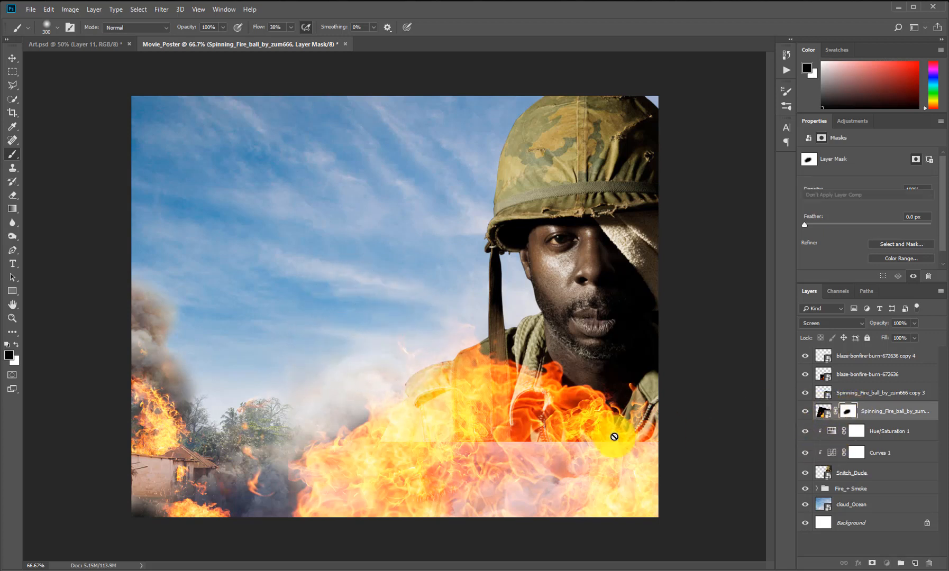
{"action": "key", "text": "v"}
{"action": "left_click_drag", "start_coordinate": [447, 431], "coordinate": [481, 439]}
- Duplicate the blaze-bonfire-burn-672636 layer and move the copy to the poster's lower-left edge beside the burning house
{"action": "left_click", "coordinate": [821, 378]}
{"action": "key", "text": "ctrl+j"}
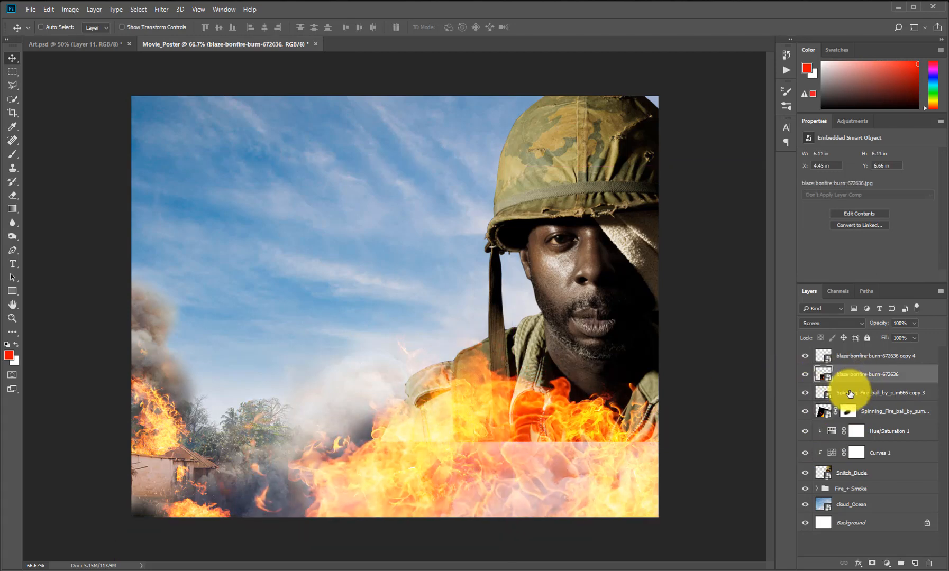
{"action": "left_click_drag", "start_coordinate": [585, 439], "coordinate": [500, 430]}
{"action": "left_click_drag", "start_coordinate": [396, 477], "coordinate": [370, 512]}
{"action": "left_click_drag", "start_coordinate": [299, 504], "coordinate": [306, 505]}
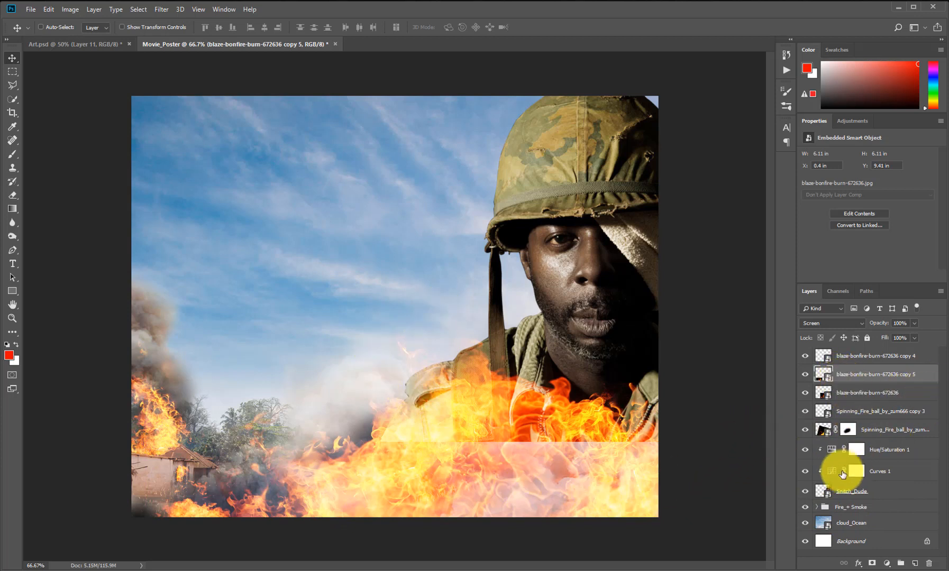
- Move the layers from Heavy_Smoke copy 2 through the 13148032_web1 smoke photo in the Fire_+ Smoke group slightly upward
{"action": "left_click", "coordinate": [852, 508]}
{"action": "left_click", "coordinate": [817, 507]}
{"action": "scroll", "coordinate": [946, 459], "scroll_direction": "down", "scroll_amount": 5}
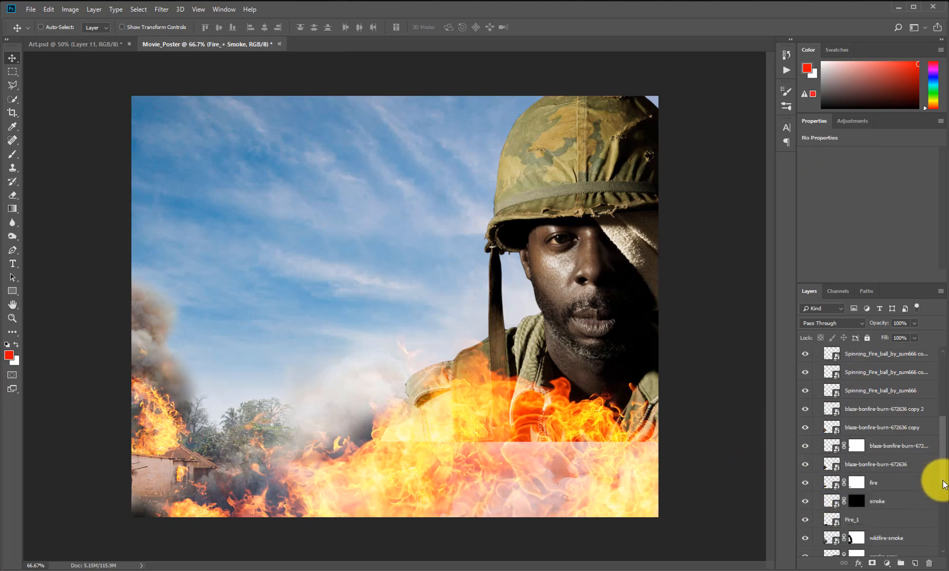
{"action": "left_click", "coordinate": [879, 471]}
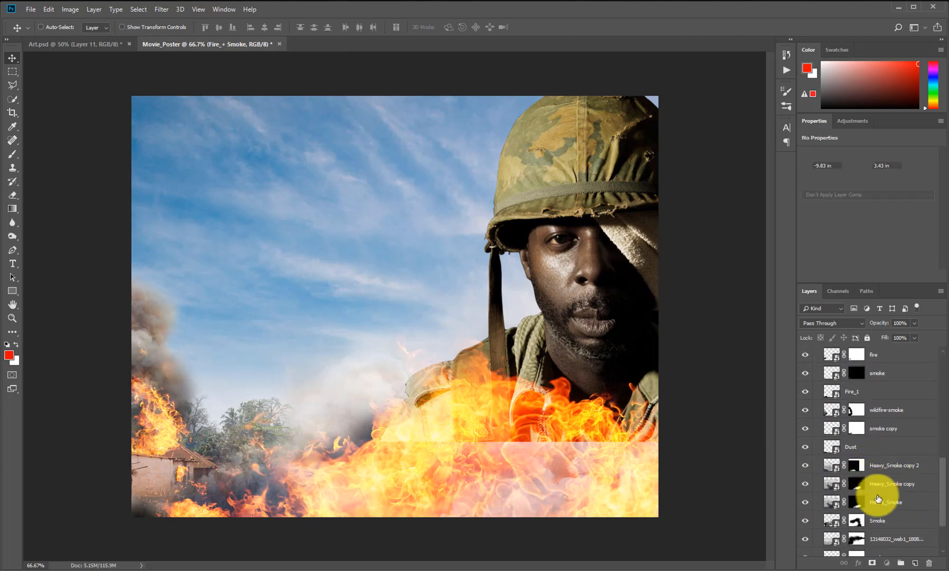
{"action": "left_click", "coordinate": [879, 503], "text": "shift"}
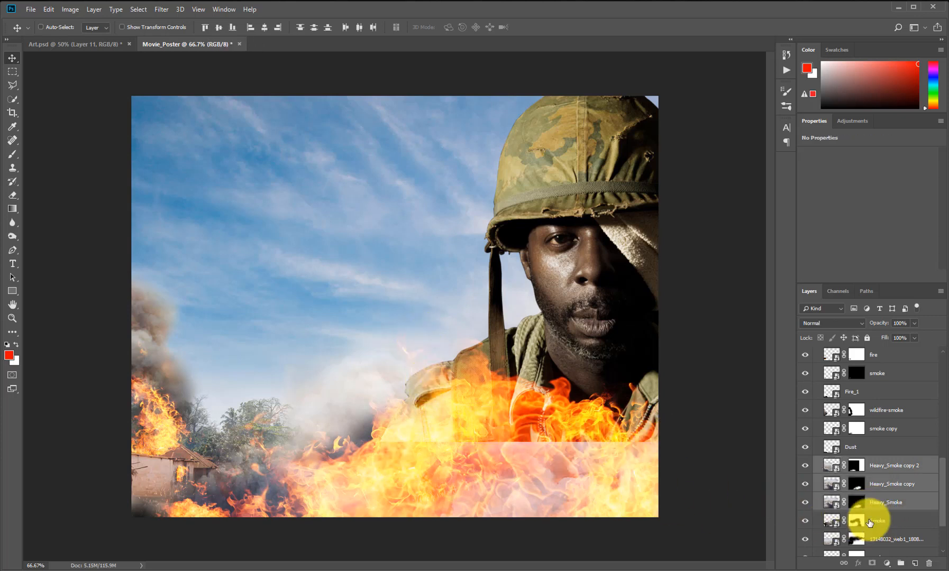
{"action": "left_click", "coordinate": [887, 522], "text": "shift"}
{"action": "left_click", "coordinate": [880, 541], "text": "shift"}
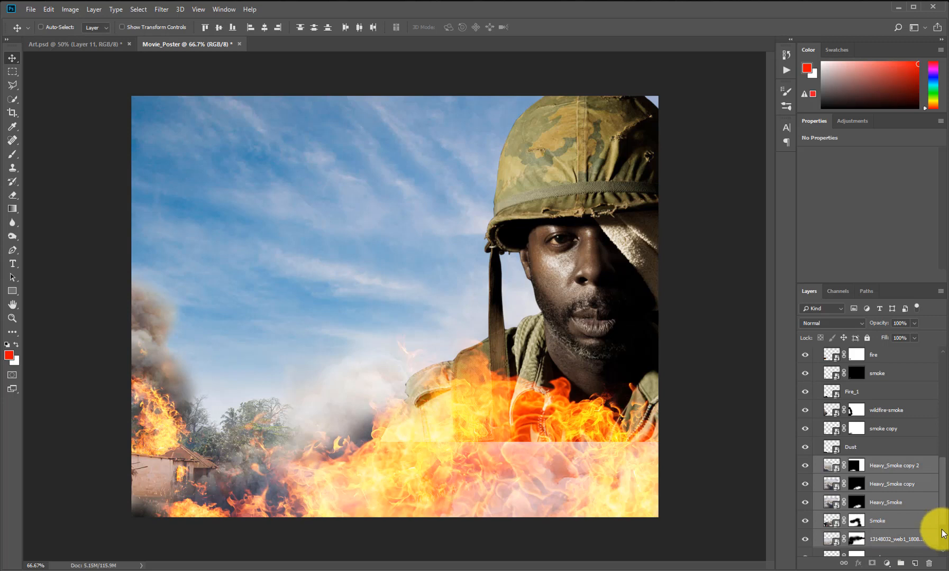
{"action": "scroll", "coordinate": [943, 533], "scroll_direction": "down", "scroll_amount": 2}
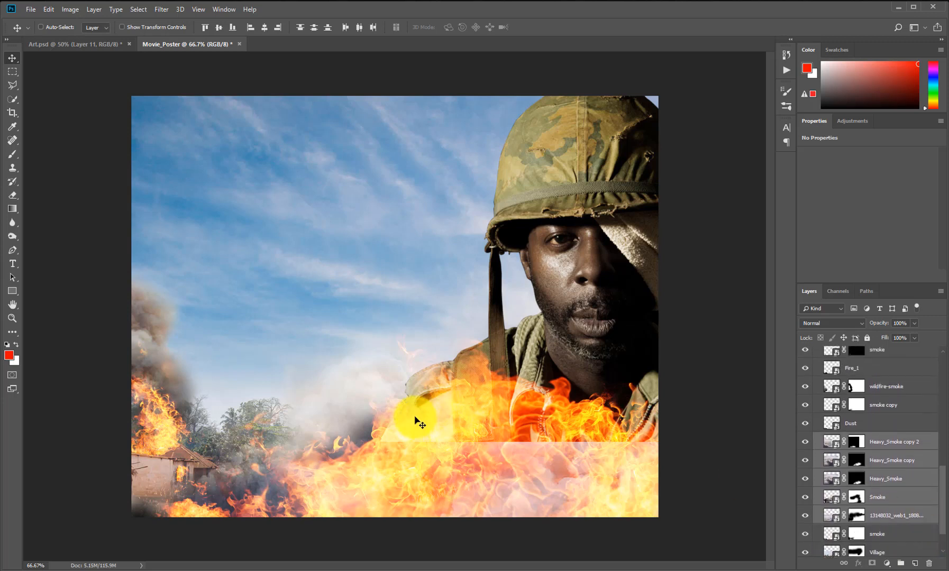
{"action": "left_click_drag", "start_coordinate": [415, 413], "coordinate": [416, 401]}
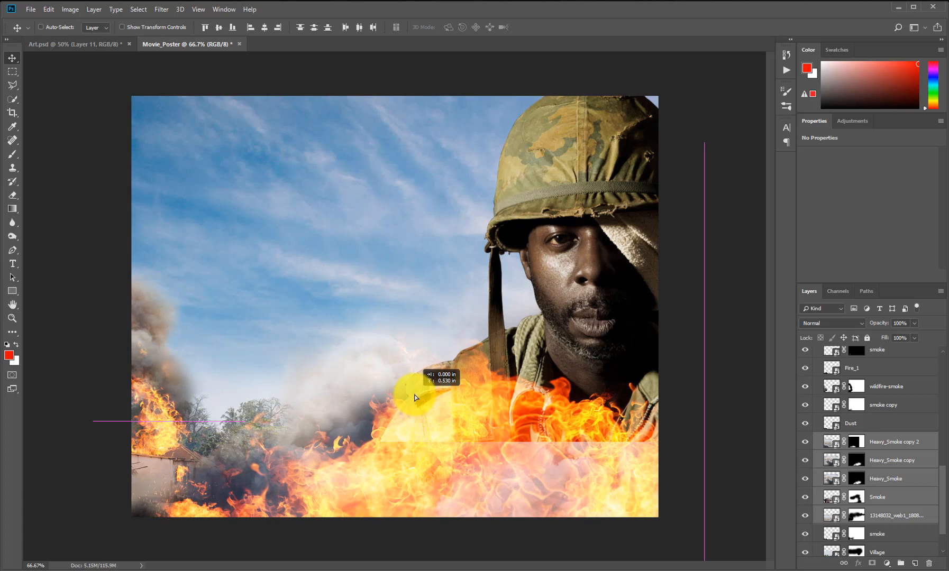
{"action": "mouse_move", "coordinate": [416, 389]}
{"action": "left_mouse_down"}
{"action": "mouse_move", "coordinate": [416, 400]}
{"action": "mouse_move", "coordinate": [424, 390]}
{"action": "left_mouse_up"}
- Rotate the selected smoke layers about -2° and raise them further behind the soldier's shoulder
{"action": "key", "text": "ctrl+t"}
{"action": "left_click_drag", "start_coordinate": [709, 140], "coordinate": [716, 113]}
{"action": "left_click_drag", "start_coordinate": [499, 372], "coordinate": [503, 353]}
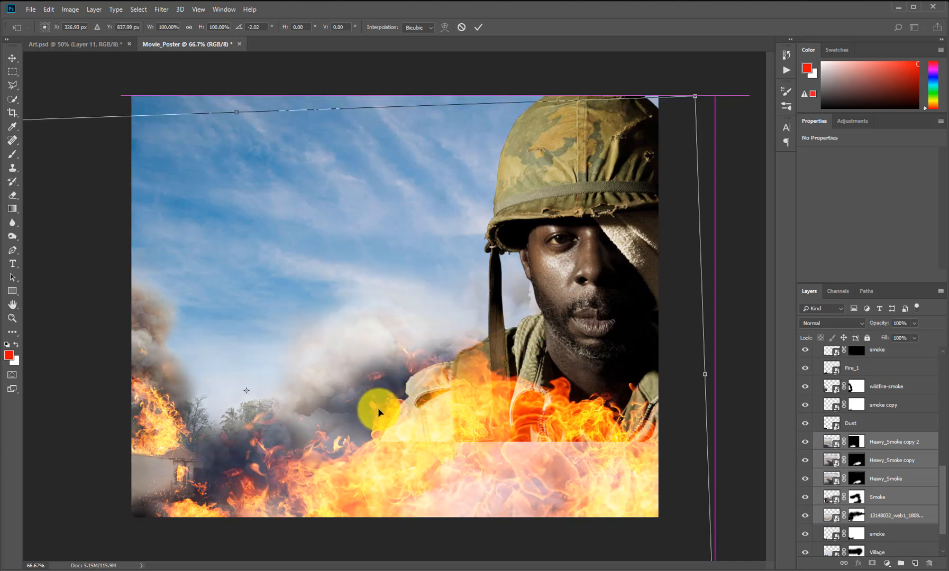
{"action": "key", "text": "Return"}
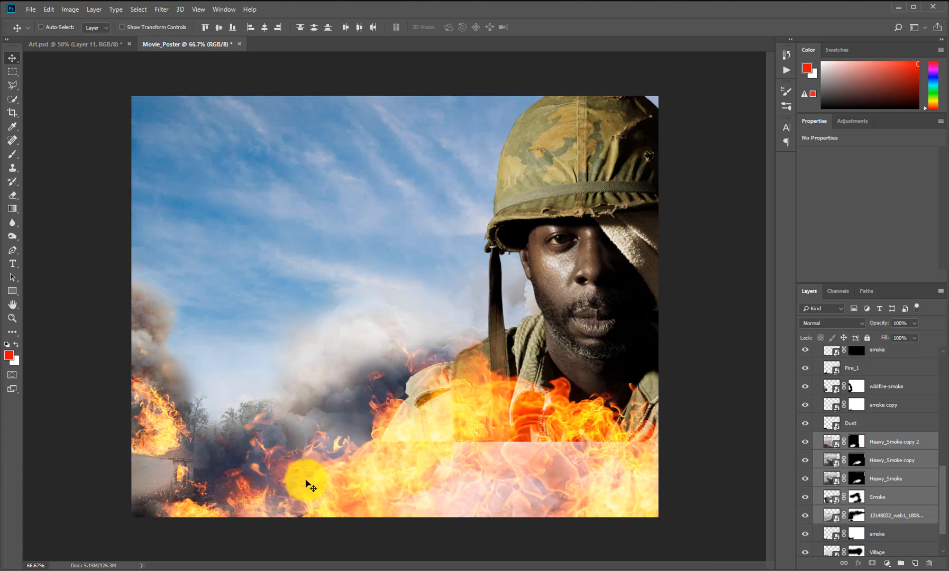
{"action": "scroll", "coordinate": [937, 381], "scroll_direction": "up", "scroll_amount": 10}
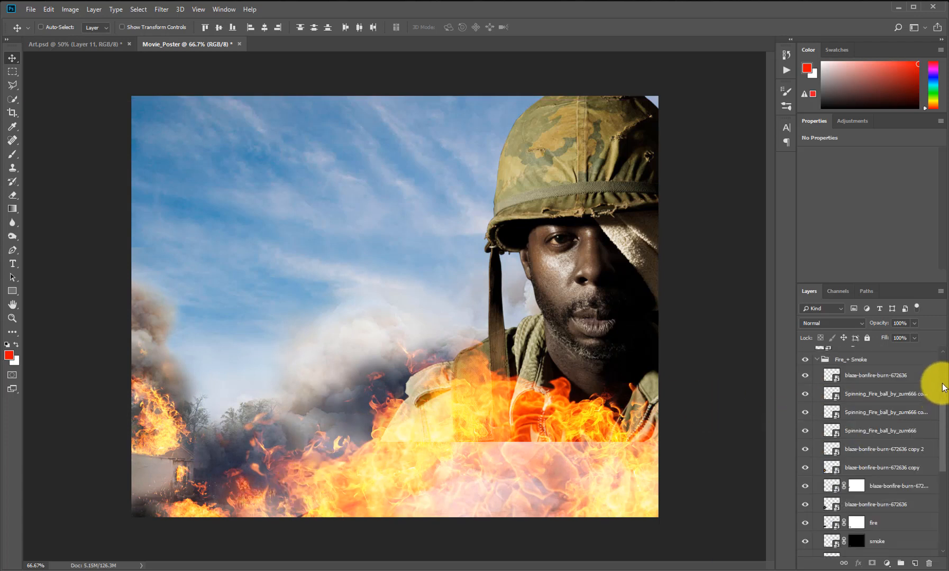
- Collapse the Fire_+ Smoke group and toggle the visibility of blaze-bonfire-burn-672636 copy 5 to check which flames it contributes
{"action": "left_click", "coordinate": [815, 503]}
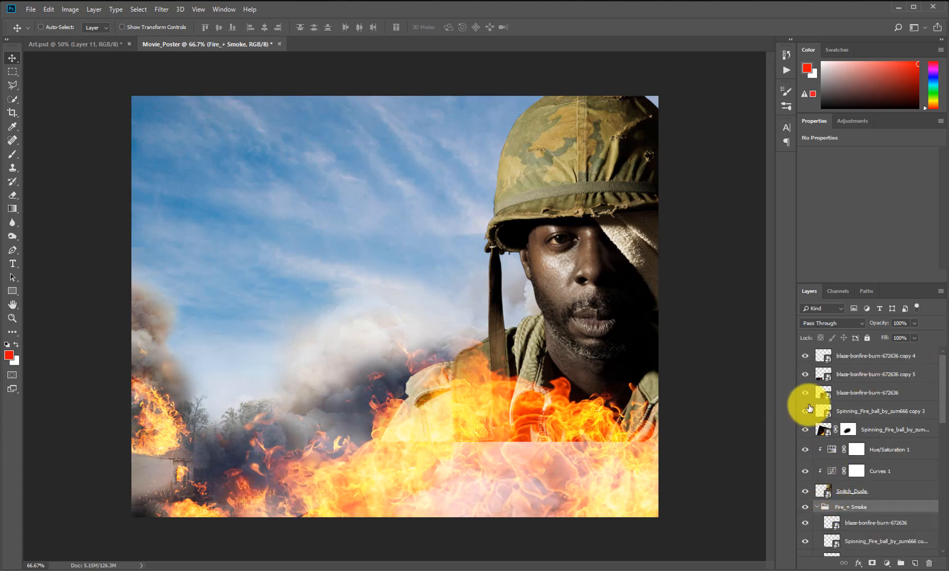
{"action": "left_click", "coordinate": [817, 508]}
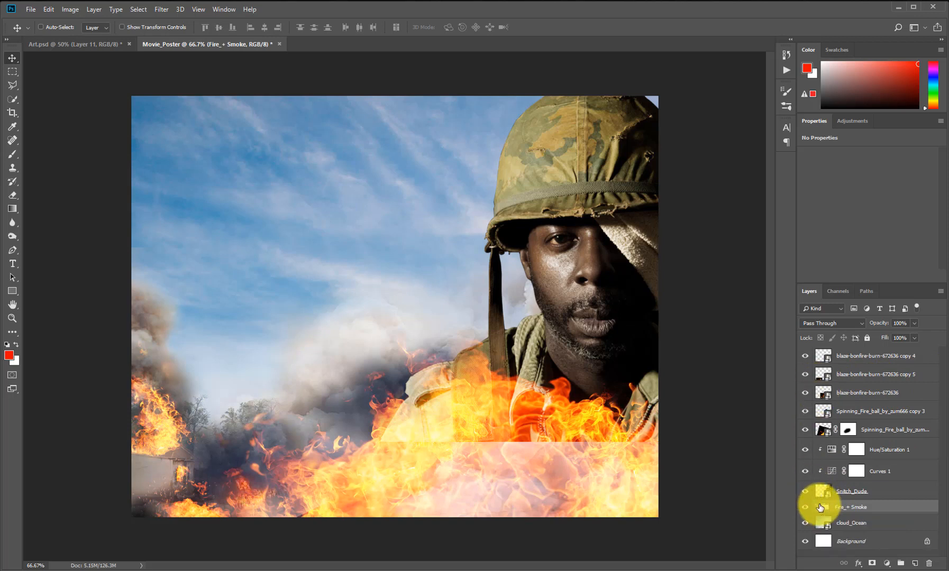
{"action": "left_click", "coordinate": [807, 375]}
{"action": "left_click", "coordinate": [806, 375]}
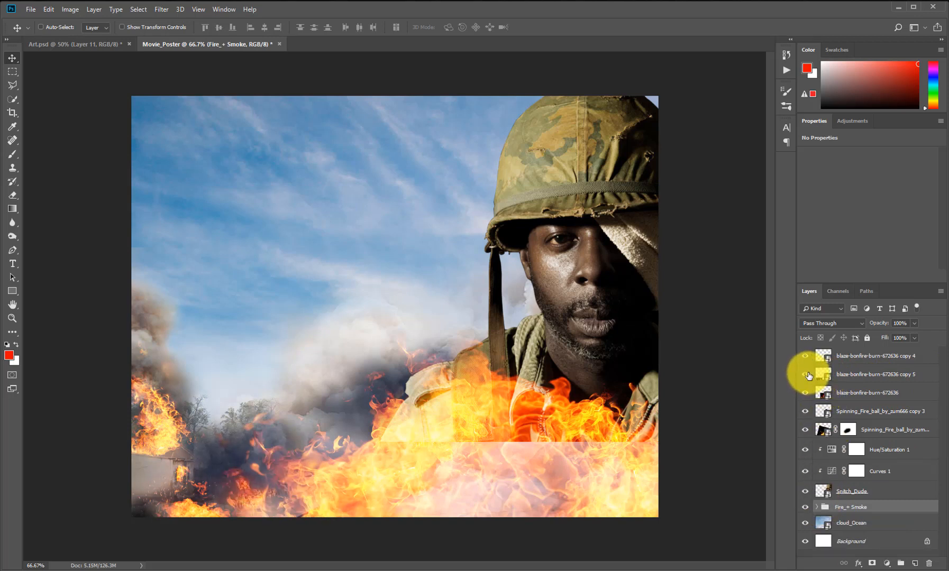
{"action": "left_click", "coordinate": [806, 375]}
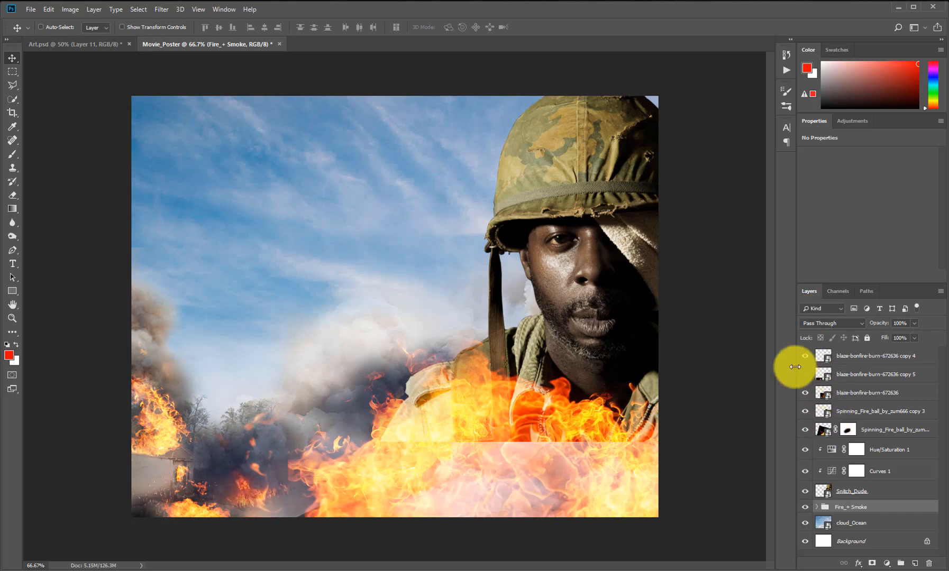
- Scale the blaze-bonfire-burn-672636 copy 5 layer down to about 5.09 in wide and shift it slightly right along the poster's lower edge
{"action": "left_click", "coordinate": [854, 375]}
{"action": "key", "text": "ctrl+t"}
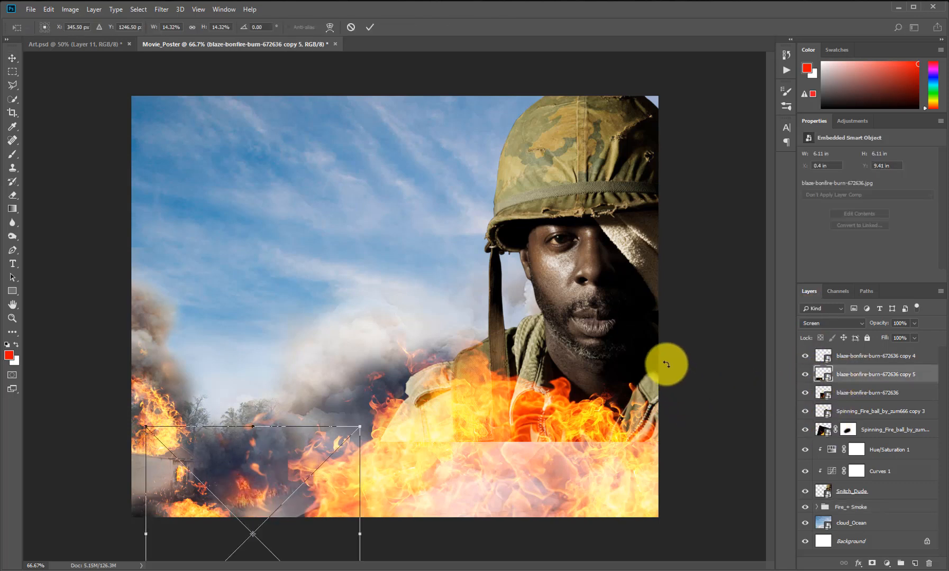
{"action": "left_click_drag", "start_coordinate": [360, 427], "coordinate": [343, 441]}
{"action": "left_click_drag", "start_coordinate": [304, 505], "coordinate": [334, 506]}
{"action": "key", "text": "Return"}
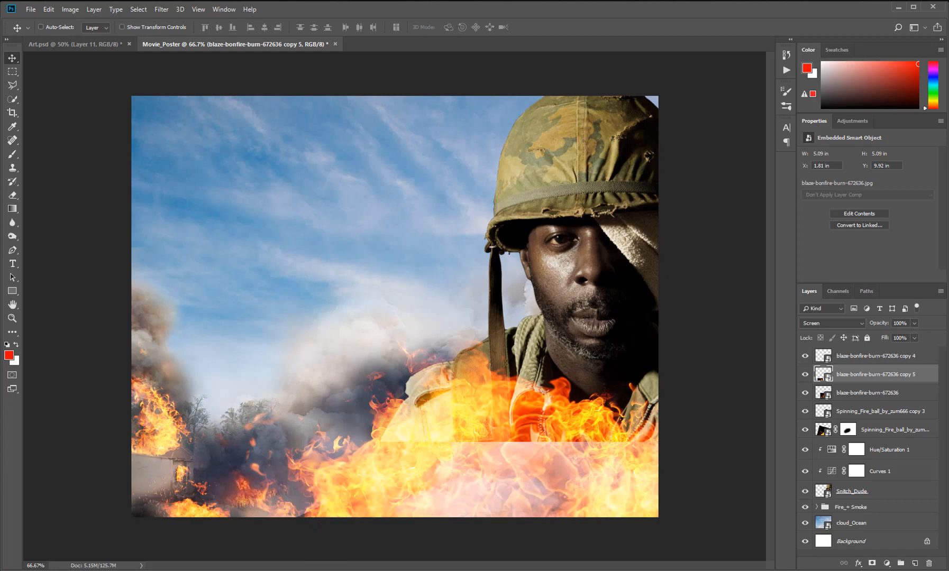
- Place the 1gg sparks image from the Excercise_Files folder into the poster and set its blend mode to Screen
{"action": "left_click", "coordinate": [443, 570]}
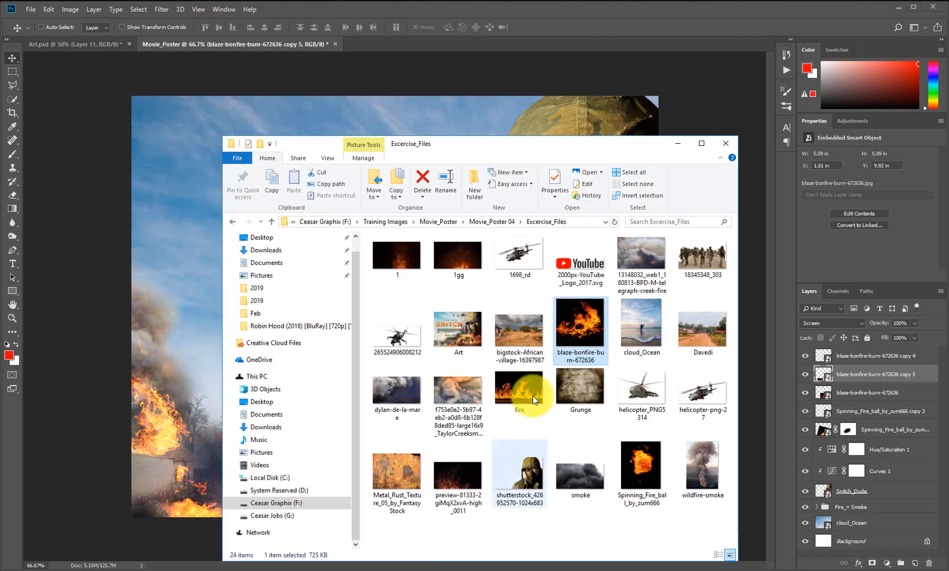
{"action": "left_click", "coordinate": [453, 269]}
{"action": "left_click_drag", "start_coordinate": [453, 270], "coordinate": [159, 445]}
{"action": "key", "text": "Return"}
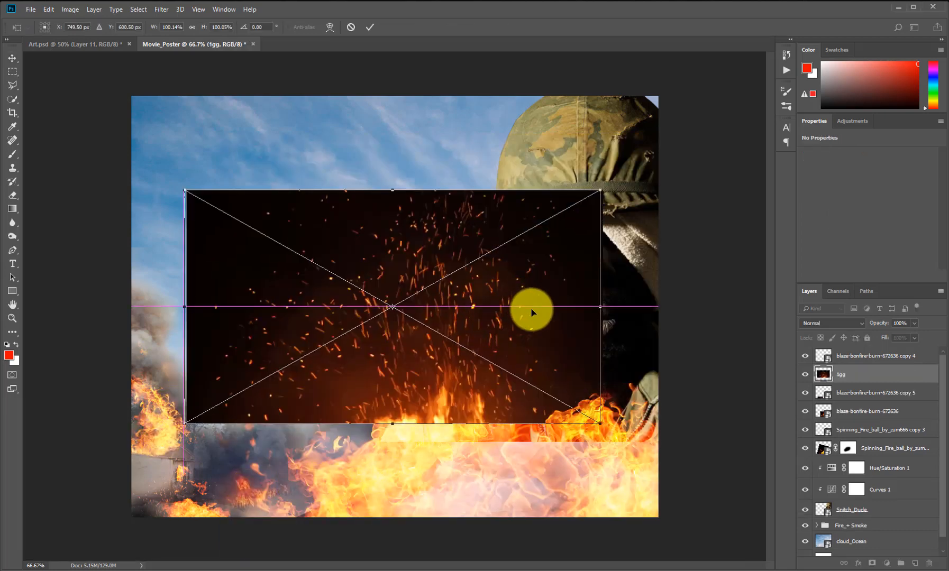
{"action": "left_click", "coordinate": [847, 323]}
{"action": "left_click", "coordinate": [829, 413]}
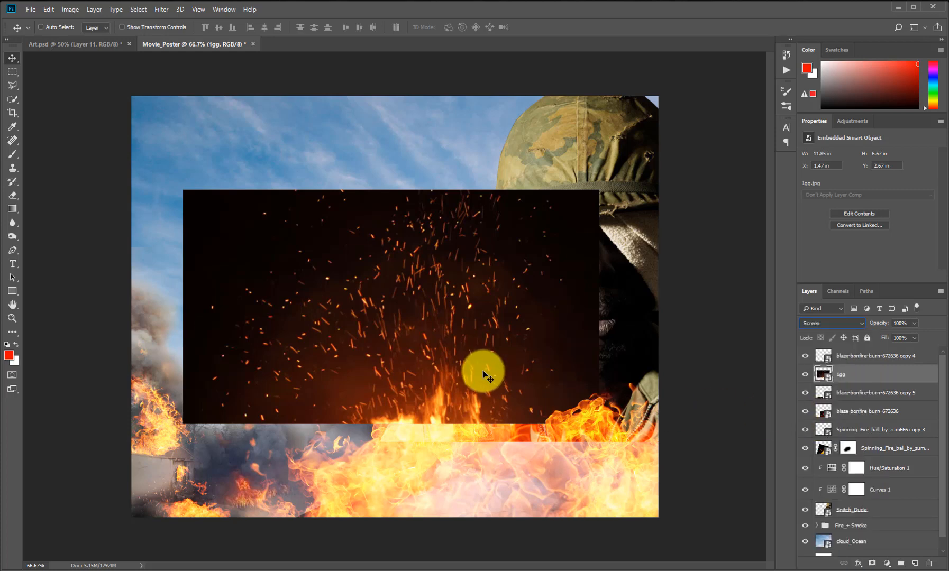
- Scale the 1gg sparks layer down to 5 × 2.81 in and position it over the flames near the poster's lower-left edge
{"action": "left_click_drag", "start_coordinate": [401, 434], "coordinate": [450, 440]}
{"action": "key", "text": "ctrl+t"}
{"action": "left_click_drag", "start_coordinate": [482, 385], "coordinate": [379, 453]}
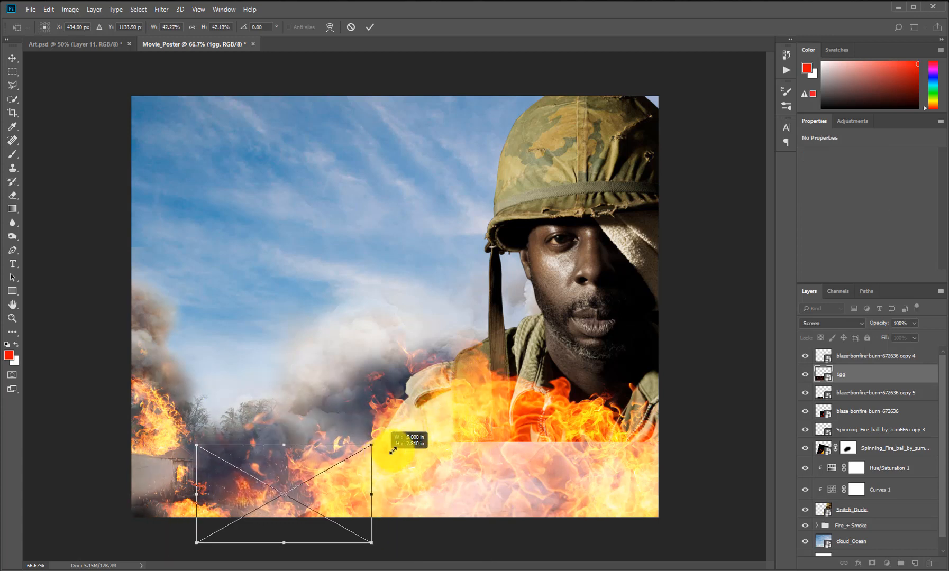
{"action": "key", "text": "Return"}
{"action": "left_click_drag", "start_coordinate": [318, 503], "coordinate": [330, 524]}
{"action": "left_click_drag", "start_coordinate": [326, 475], "coordinate": [334, 503]}
{"action": "left_click_drag", "start_coordinate": [333, 513], "coordinate": [334, 514]}
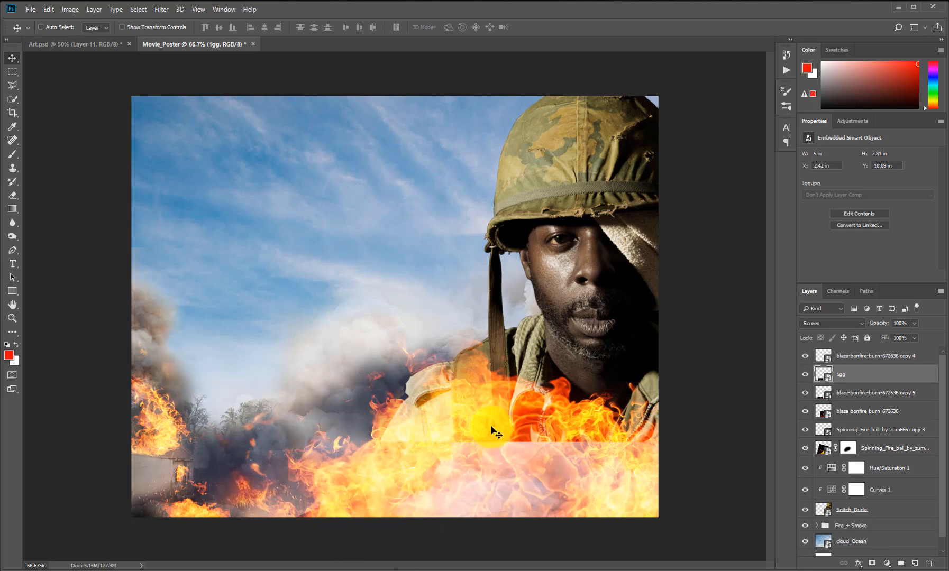
- Place the 18345348_303 image of walking soldiers at about 62% scale along the poster's lower edge, below the portrait
{"action": "key", "text": "alt+Tab"}
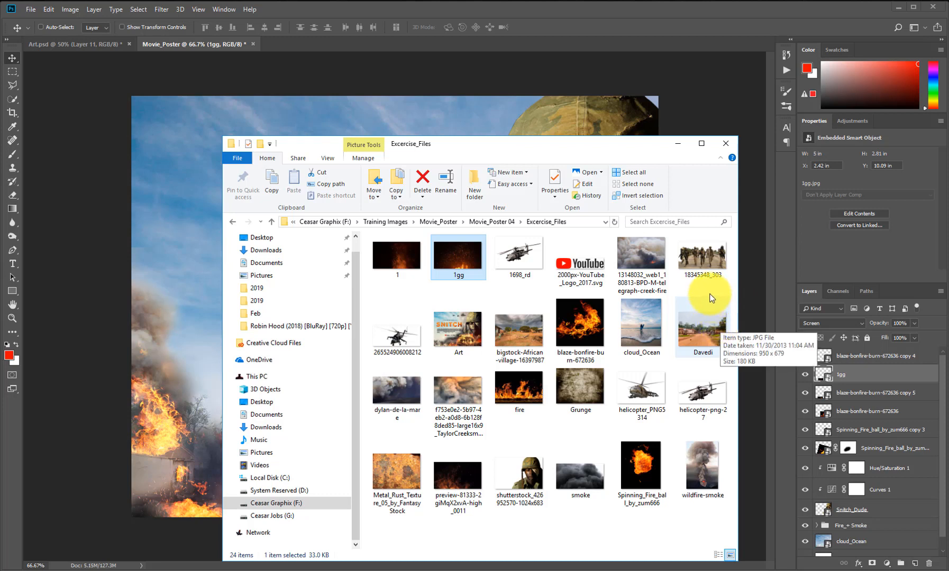
{"action": "left_click", "coordinate": [704, 258]}
{"action": "left_click_drag", "start_coordinate": [203, 456], "coordinate": [189, 471]}
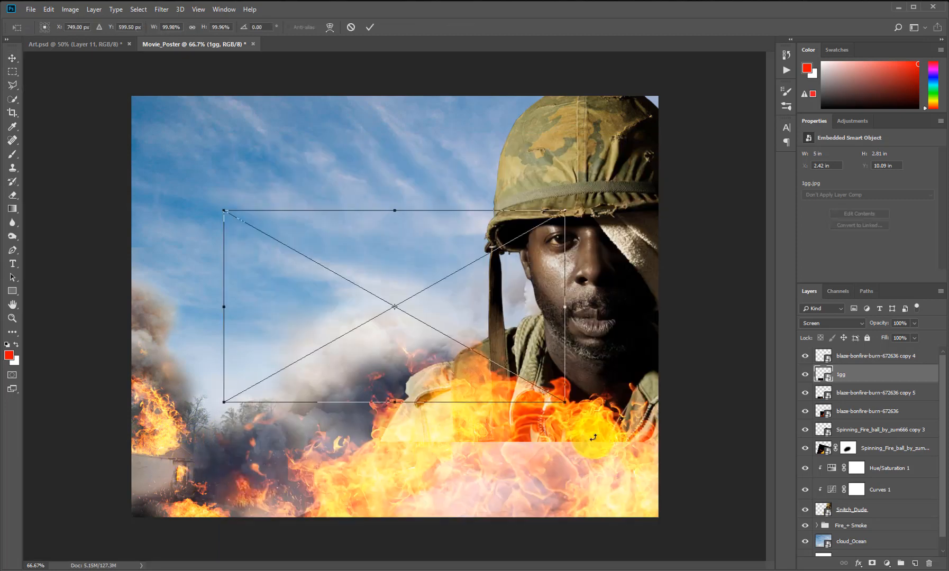
{"action": "left_click_drag", "start_coordinate": [550, 429], "coordinate": [553, 453]}
{"action": "left_click_drag", "start_coordinate": [684, 371], "coordinate": [623, 408]}
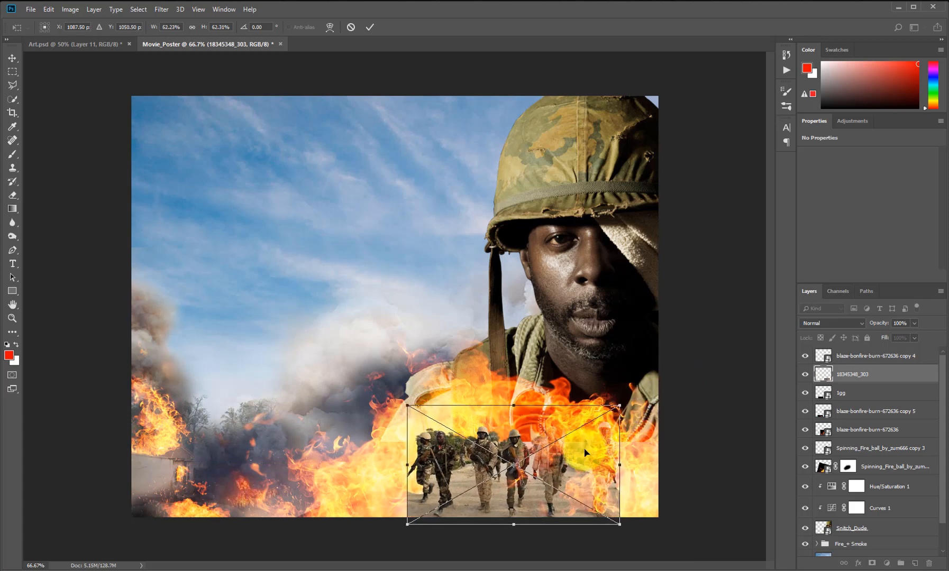
{"action": "key", "text": "Return"}
- Bring the 18345348_303 layer to the top of the layer stack, shift the soldiers slightly left and start transforming them
{"action": "left_click_drag", "start_coordinate": [817, 380], "coordinate": [844, 350]}
{"action": "left_click_drag", "start_coordinate": [485, 460], "coordinate": [478, 463]}
{"action": "key", "text": "ctrl+t"}
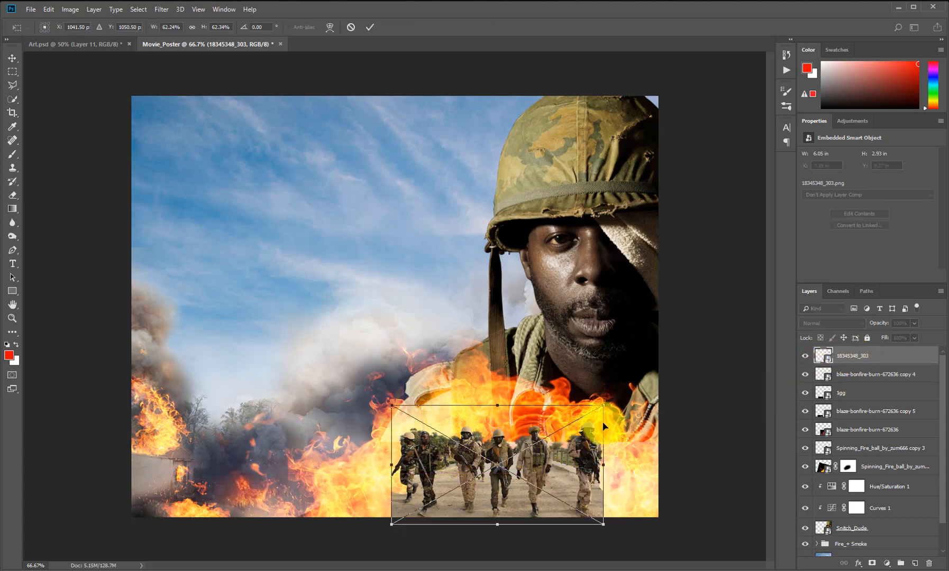
- Scale the marching soldiers image to about 64% and position it along the poster's bottom edge, below the large soldier portrait
{"action": "left_click_drag", "start_coordinate": [603, 407], "coordinate": [611, 401]}
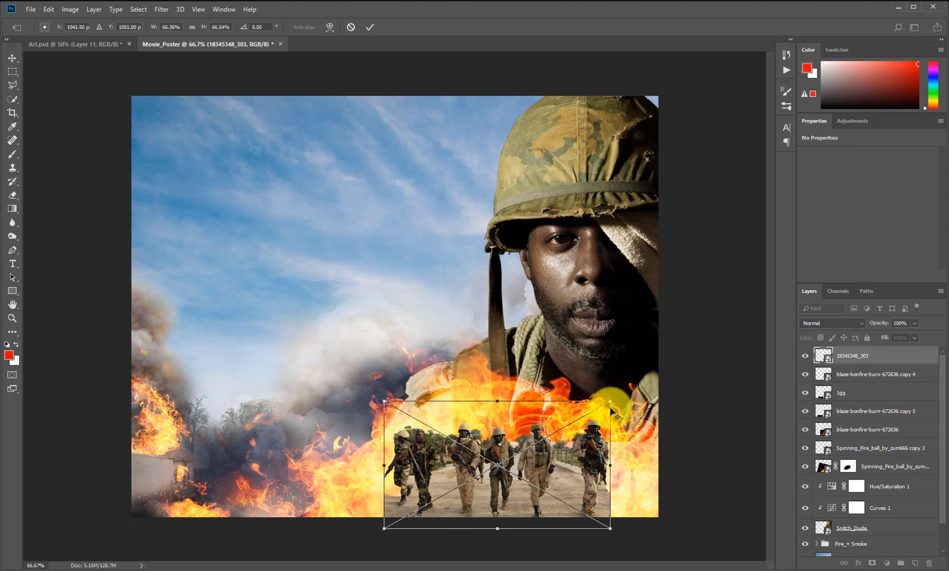
{"action": "left_click_drag", "start_coordinate": [611, 403], "coordinate": [607, 403]}
{"action": "left_click_drag", "start_coordinate": [547, 471], "coordinate": [552, 460]}
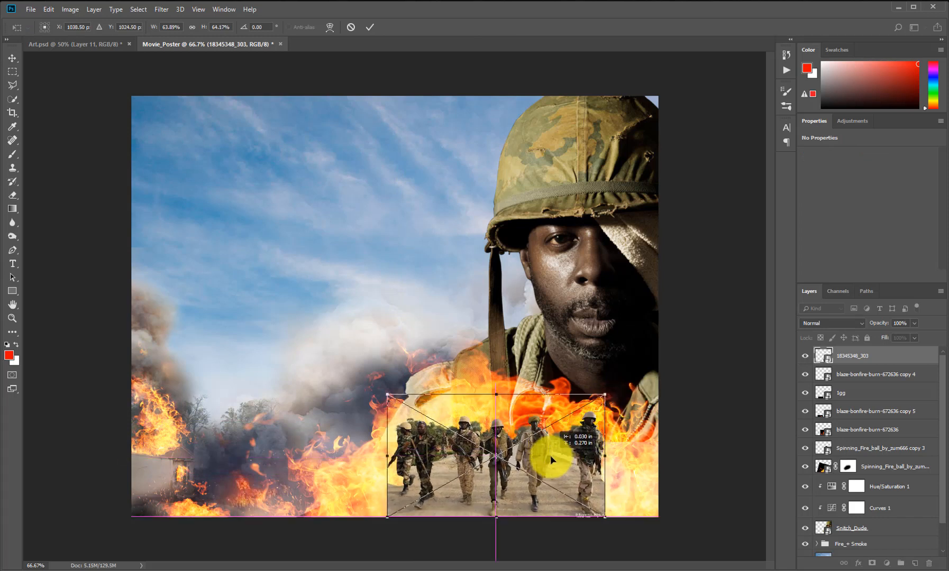
{"action": "key", "text": "Return"}
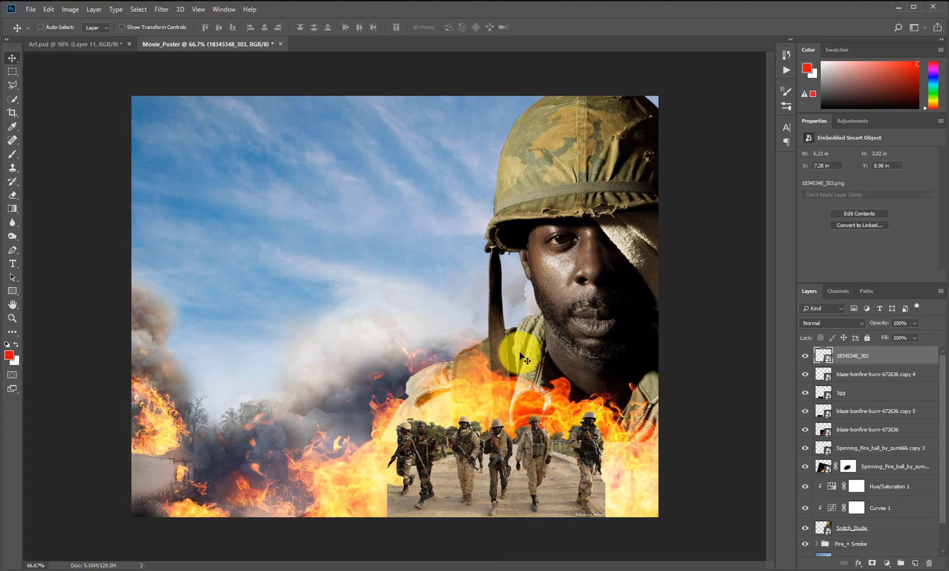
{"action": "left_click_drag", "start_coordinate": [519, 477], "coordinate": [510, 500]}
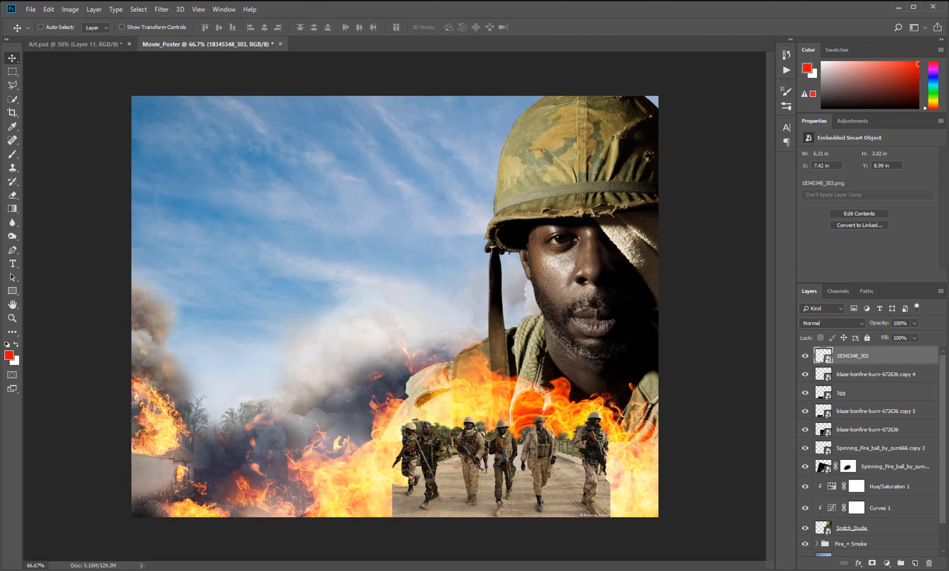
- Place the bigstock-African-village image from the exercise files into the poster, over the marching soldiers
{"action": "key", "text": "alt+Tab"}
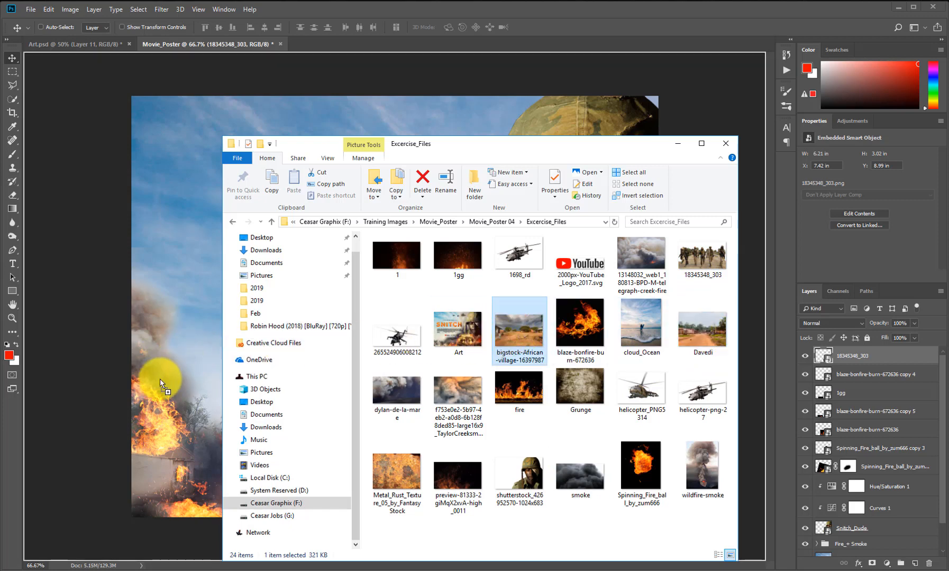
{"action": "left_click", "coordinate": [196, 408]}
{"action": "left_click_drag", "start_coordinate": [433, 303], "coordinate": [546, 423]}
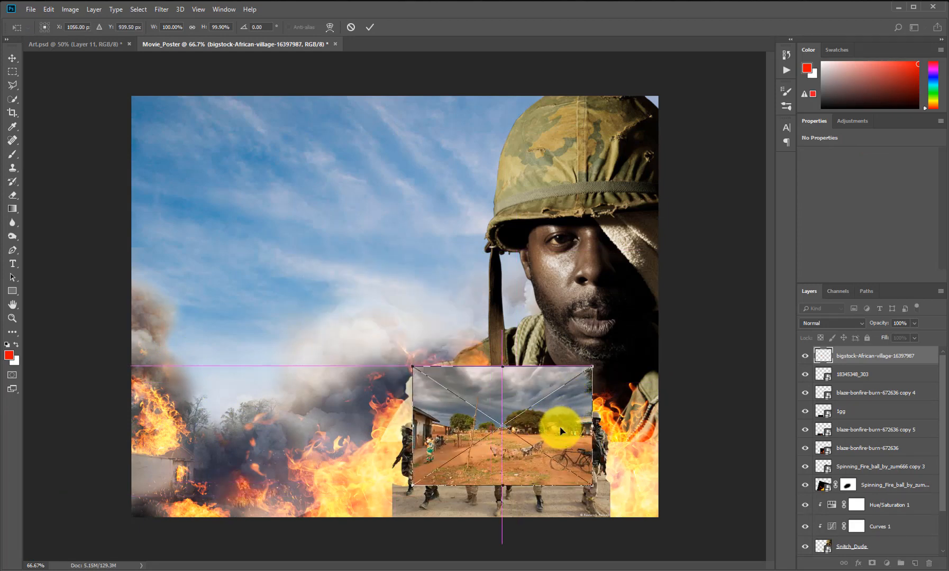
{"action": "key", "text": "Return"}
- Move the African village layer below the 18345348_303 layer and align its trees and houses behind the soldiers' heads
{"action": "left_click_drag", "start_coordinate": [871, 357], "coordinate": [860, 382]}
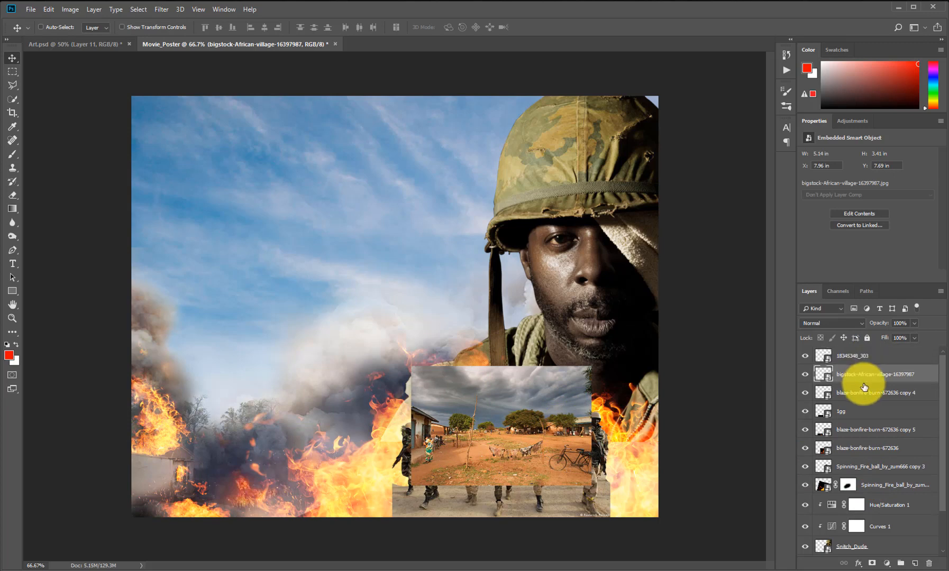
{"action": "left_click_drag", "start_coordinate": [477, 440], "coordinate": [488, 466]}
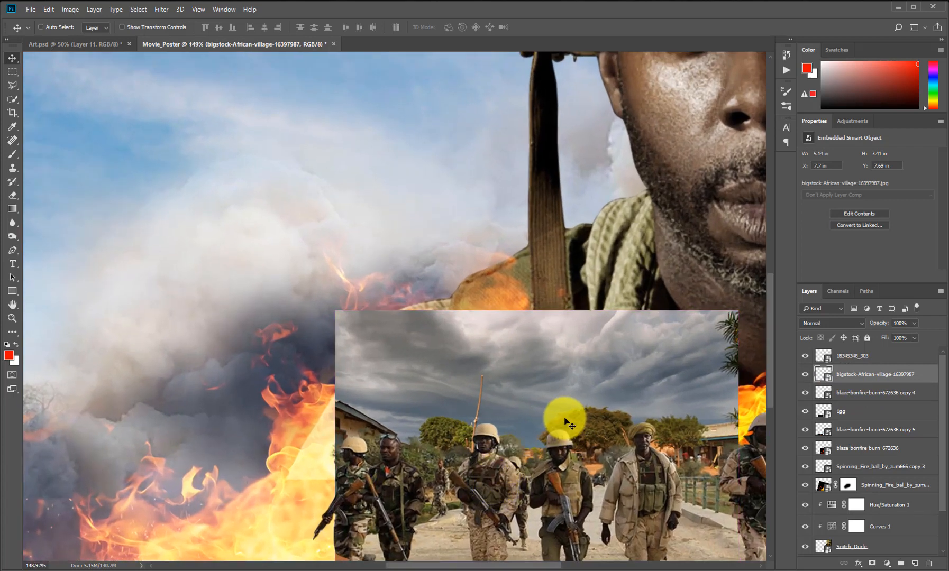
{"action": "left_click_drag", "start_coordinate": [573, 412], "coordinate": [574, 410]}
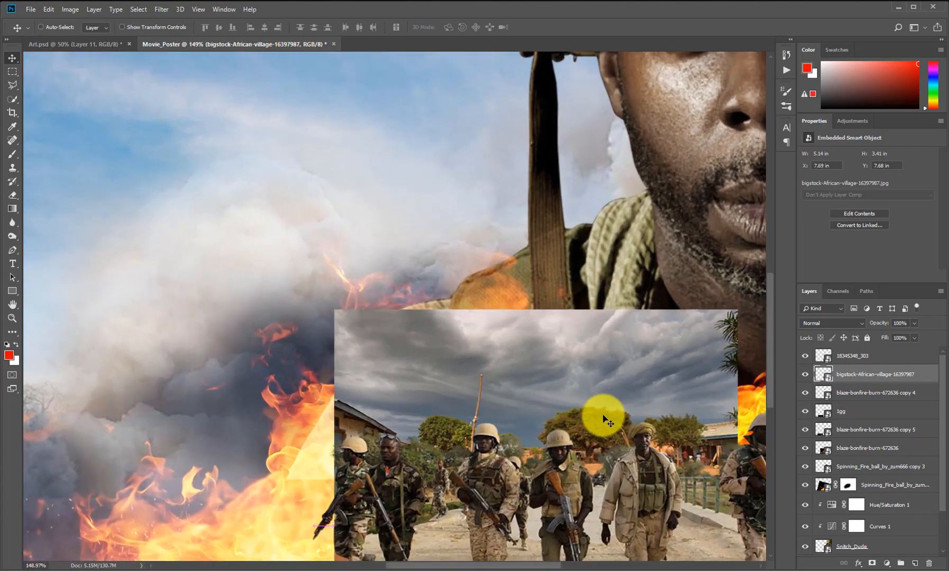
- Add a layer mask to the African village layer and paint out its cloudy sky with a 150 px black brush
{"action": "left_click", "coordinate": [873, 564]}
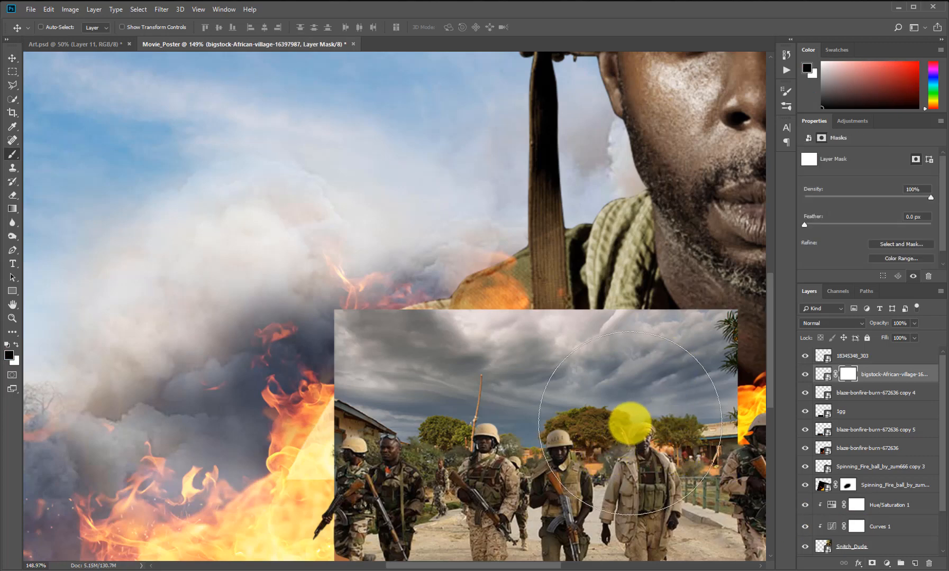
{"action": "key", "text": "b"}
{"action": "key", "text": "bracketleft"}
{"action": "key", "text": "bracketleft"}
{"action": "key", "text": "bracketleft"}
{"action": "key", "text": "bracketleft"}
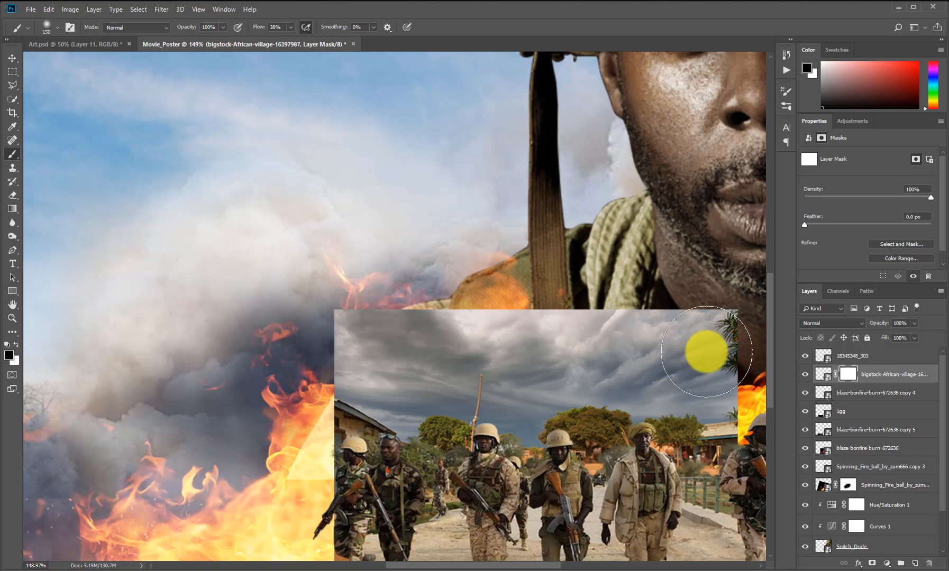
{"action": "mouse_move", "coordinate": [715, 358]}
{"action": "left_mouse_down"}
{"action": "mouse_move", "coordinate": [734, 369]}
{"action": "mouse_move", "coordinate": [720, 338]}
{"action": "mouse_move", "coordinate": [688, 330]}
{"action": "mouse_move", "coordinate": [661, 344]}
{"action": "mouse_move", "coordinate": [428, 331]}
{"action": "mouse_move", "coordinate": [356, 353]}
{"action": "mouse_move", "coordinate": [370, 336]}
{"action": "mouse_move", "coordinate": [361, 323]}
{"action": "mouse_move", "coordinate": [328, 352]}
{"action": "mouse_move", "coordinate": [342, 351]}
{"action": "mouse_move", "coordinate": [324, 377]}
{"action": "mouse_move", "coordinate": [350, 356]}
{"action": "mouse_move", "coordinate": [344, 363]}
{"action": "mouse_move", "coordinate": [374, 372]}
{"action": "mouse_move", "coordinate": [325, 416]}
{"action": "left_mouse_up"}
- Blend the village's side edges and tree line into the flames by painting its mask with an 80 px black brush
{"action": "key", "text": "bracketleft"}
{"action": "key", "text": "bracketleft"}
{"action": "key", "text": "bracketleft"}
{"action": "key", "text": "bracketleft"}
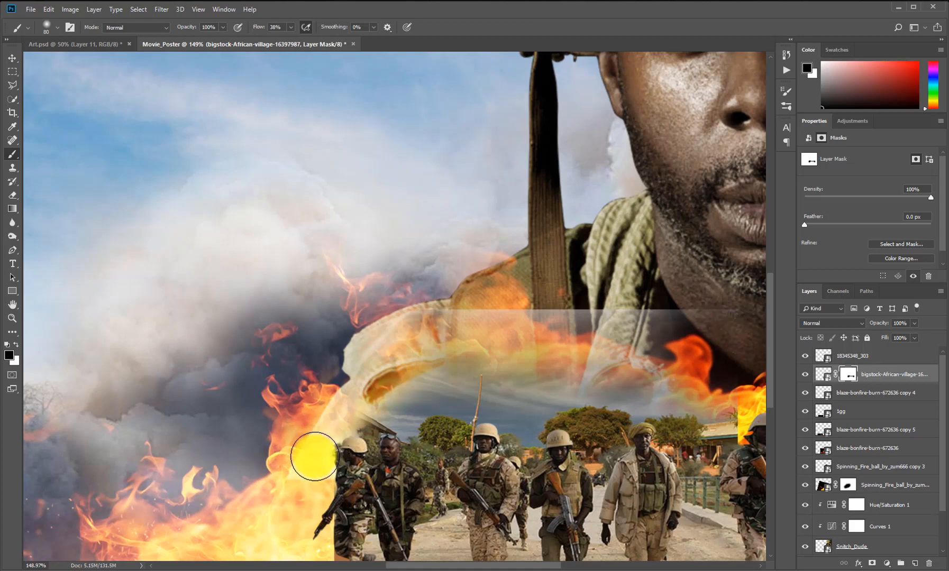
{"action": "scroll", "coordinate": [386, 443], "scroll_direction": "down", "scroll_amount": 3}
{"action": "scroll", "coordinate": [385, 444], "scroll_direction": "left", "scroll_amount": 1}
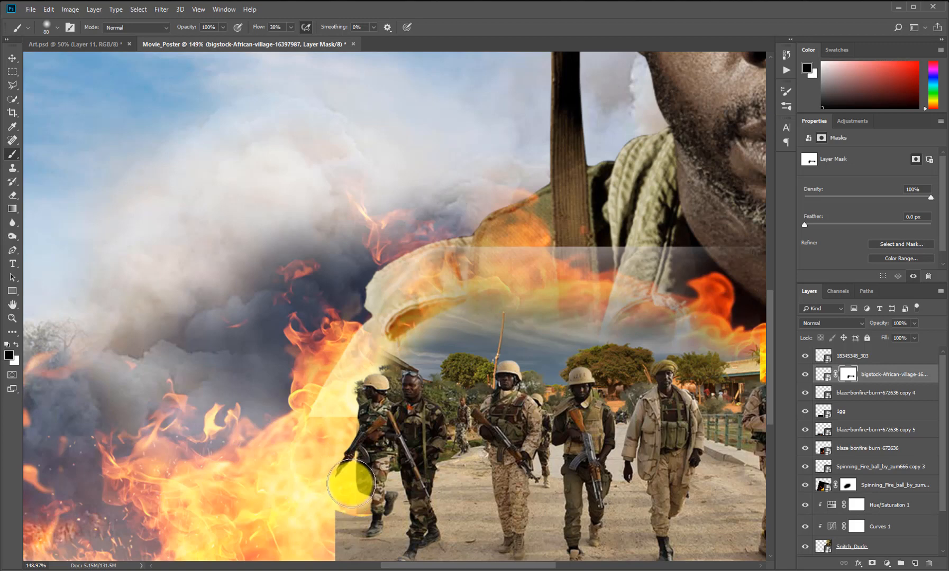
{"action": "scroll", "coordinate": [396, 440], "scroll_direction": "down", "scroll_amount": 3}
{"action": "scroll", "coordinate": [396, 440], "scroll_direction": "left", "scroll_amount": 1}
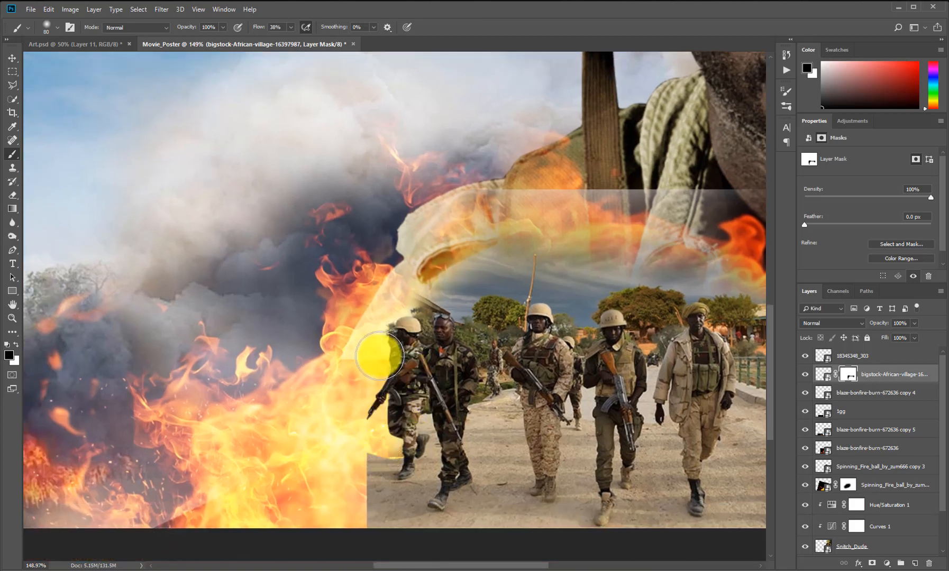
{"action": "mouse_move", "coordinate": [545, 244]}
{"action": "left_mouse_down"}
{"action": "mouse_move", "coordinate": [397, 344]}
{"action": "mouse_move", "coordinate": [371, 327]}
{"action": "mouse_move", "coordinate": [339, 359]}
{"action": "mouse_move", "coordinate": [386, 308]}
{"action": "mouse_move", "coordinate": [407, 304]}
{"action": "mouse_move", "coordinate": [474, 325]}
{"action": "mouse_move", "coordinate": [472, 381]}
{"action": "mouse_move", "coordinate": [499, 345]}
{"action": "mouse_move", "coordinate": [559, 327]}
{"action": "mouse_move", "coordinate": [595, 335]}
{"action": "mouse_move", "coordinate": [584, 353]}
{"action": "mouse_move", "coordinate": [546, 354]}
{"action": "mouse_move", "coordinate": [593, 356]}
{"action": "mouse_move", "coordinate": [575, 362]}
{"action": "mouse_move", "coordinate": [529, 342]}
{"action": "mouse_move", "coordinate": [486, 340]}
{"action": "mouse_move", "coordinate": [458, 358]}
{"action": "mouse_move", "coordinate": [386, 358]}
{"action": "mouse_move", "coordinate": [348, 377]}
{"action": "mouse_move", "coordinate": [410, 361]}
{"action": "mouse_move", "coordinate": [457, 364]}
{"action": "mouse_move", "coordinate": [463, 376]}
{"action": "mouse_move", "coordinate": [561, 353]}
{"action": "mouse_move", "coordinate": [470, 349]}
{"action": "left_mouse_up"}
{"action": "mouse_move", "coordinate": [409, 382]}
{"action": "left_mouse_down"}
{"action": "mouse_move", "coordinate": [434, 363]}
{"action": "mouse_move", "coordinate": [578, 365]}
{"action": "mouse_move", "coordinate": [603, 394]}
{"action": "mouse_move", "coordinate": [598, 409]}
{"action": "mouse_move", "coordinate": [608, 399]}
{"action": "mouse_move", "coordinate": [607, 416]}
{"action": "mouse_move", "coordinate": [556, 350]}
{"action": "mouse_move", "coordinate": [558, 388]}
{"action": "left_mouse_up"}
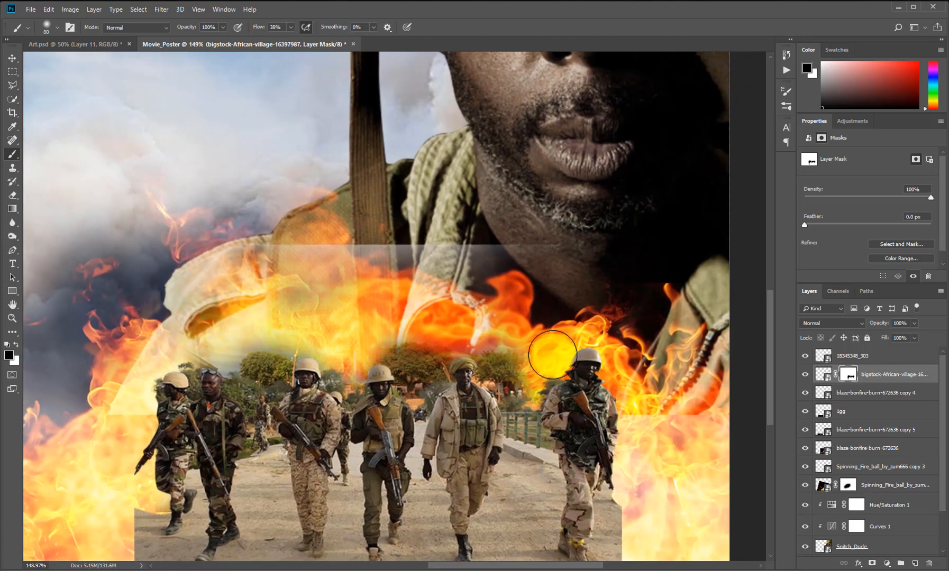
{"action": "left_click_drag", "start_coordinate": [527, 418], "coordinate": [538, 365]}
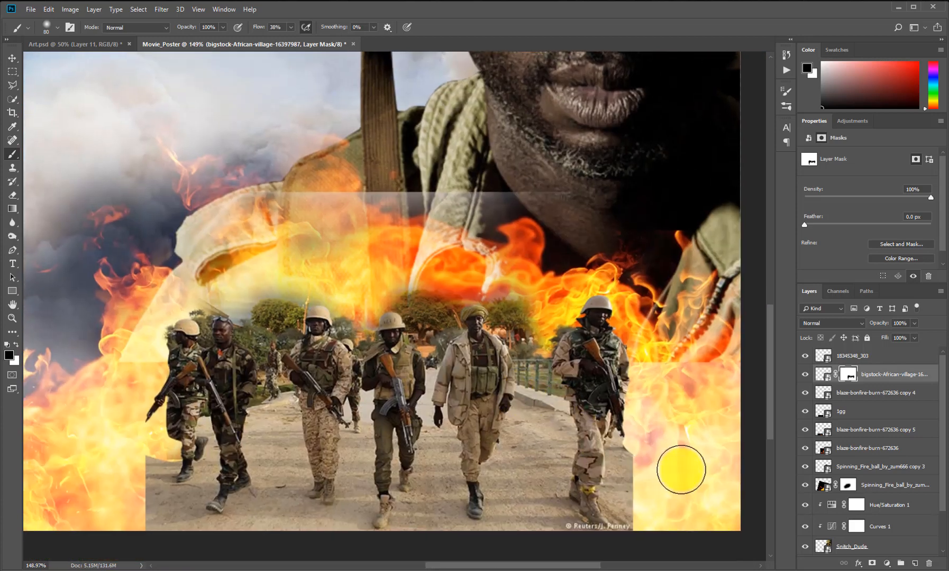
{"action": "left_click", "coordinate": [854, 400]}
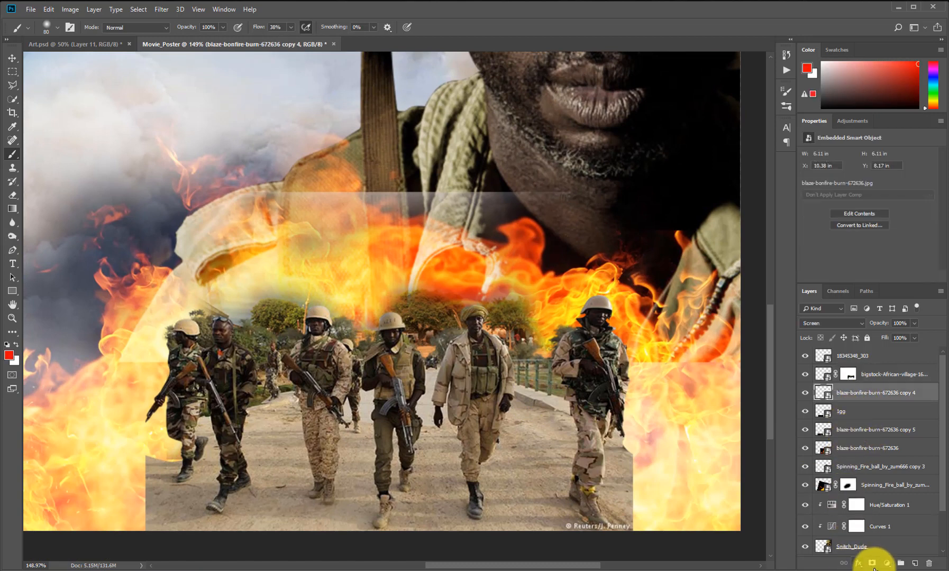
{"action": "left_click", "coordinate": [871, 564]}
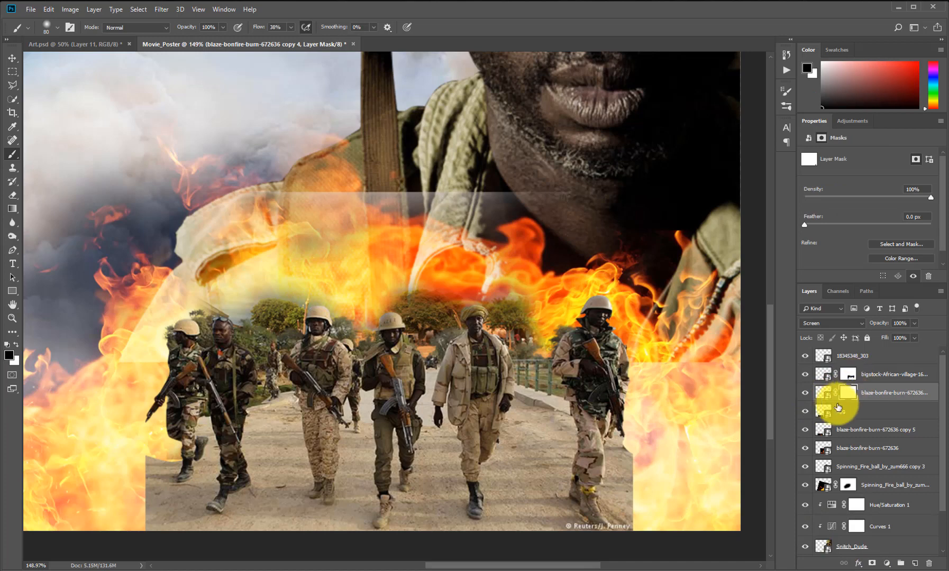
{"action": "key", "text": "ctrl+z"}
- Identify the marching soldiers layer by toggling layer visibility and add a layer mask to it
{"action": "left_click", "coordinate": [805, 394]}
{"action": "left_click", "coordinate": [806, 394]}
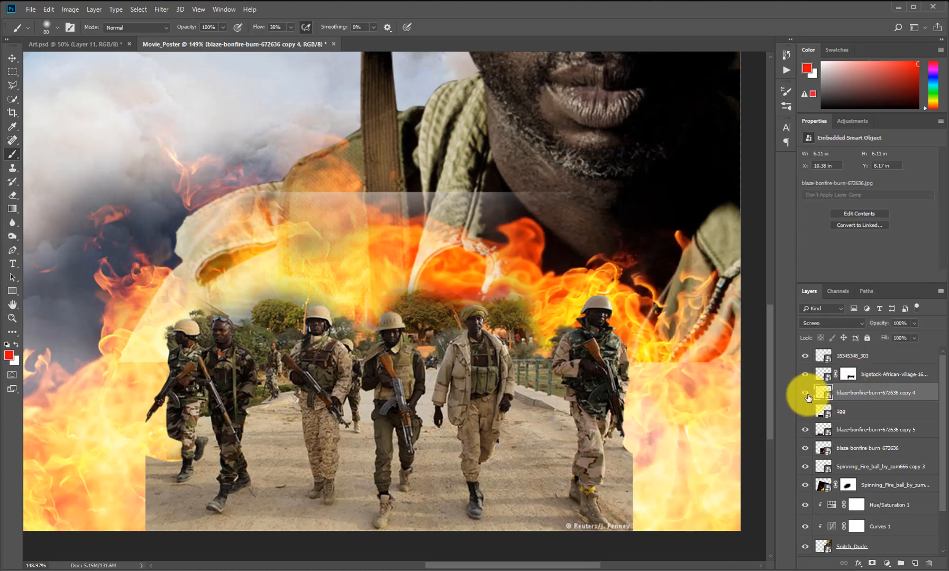
{"action": "left_click", "coordinate": [805, 357]}
{"action": "left_click", "coordinate": [804, 357]}
{"action": "left_click", "coordinate": [849, 359]}
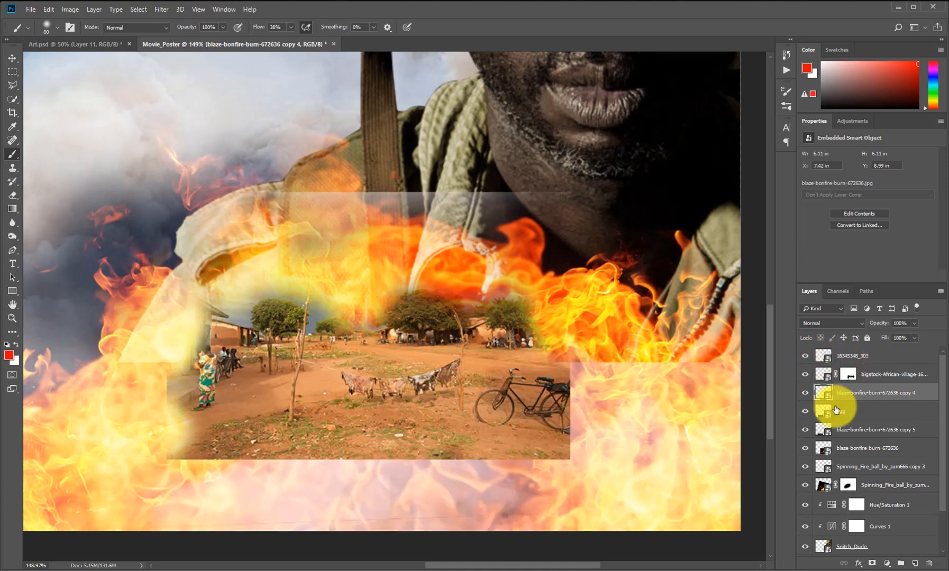
{"action": "left_click", "coordinate": [873, 564]}
- Rename the marching soldiers layer as Army
{"action": "double_click", "coordinate": [874, 356]}
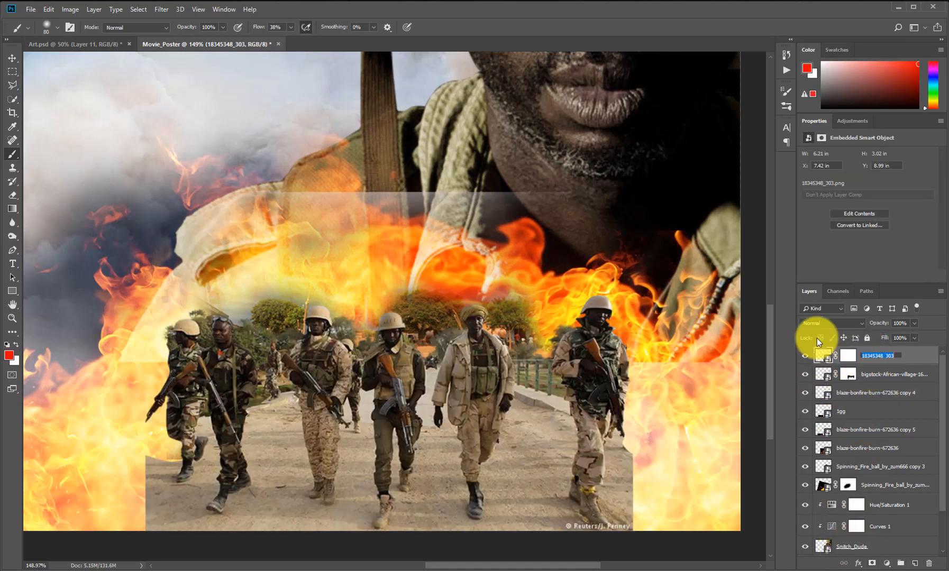
{"action": "type", "text": "Sol"}
{"action": "key", "text": "BackSpace"}
{"action": "key", "text": "BackSpace"}
{"action": "key", "text": "BackSpace"}
{"action": "type", "text": "Army"}
{"action": "key", "text": "Return"}
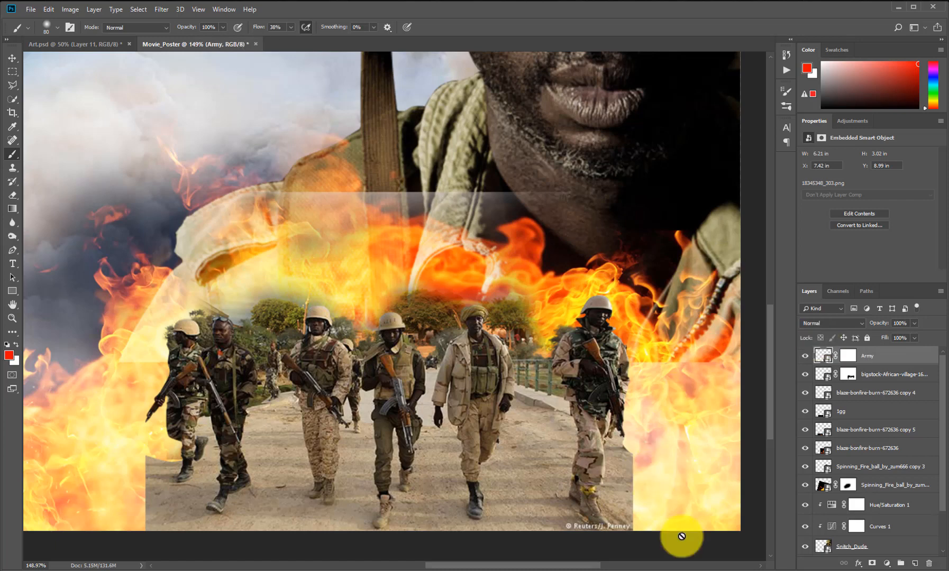
- Paint black on the Army layer's mask to fade the hard outer edges of the road into the flames
{"action": "left_click", "coordinate": [850, 375]}
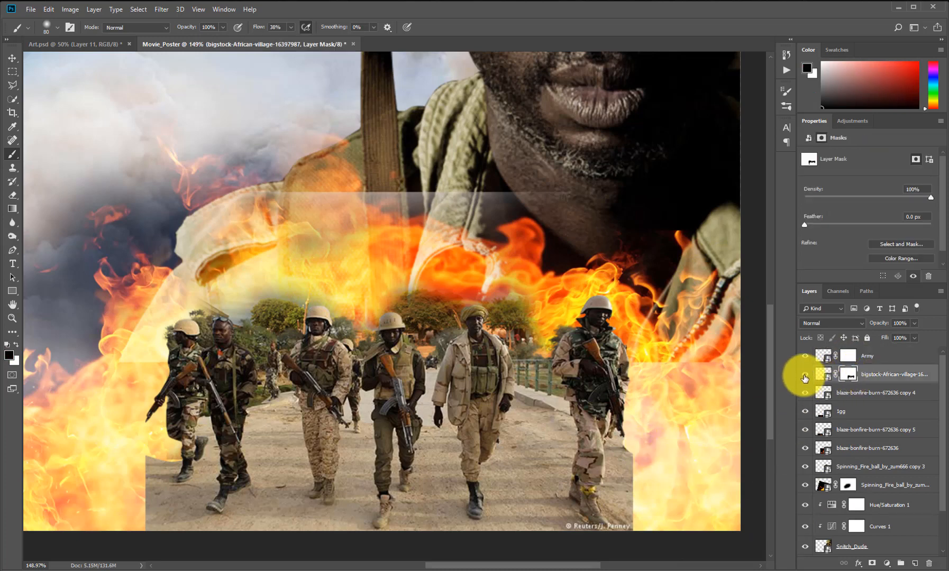
{"action": "left_click", "coordinate": [828, 392]}
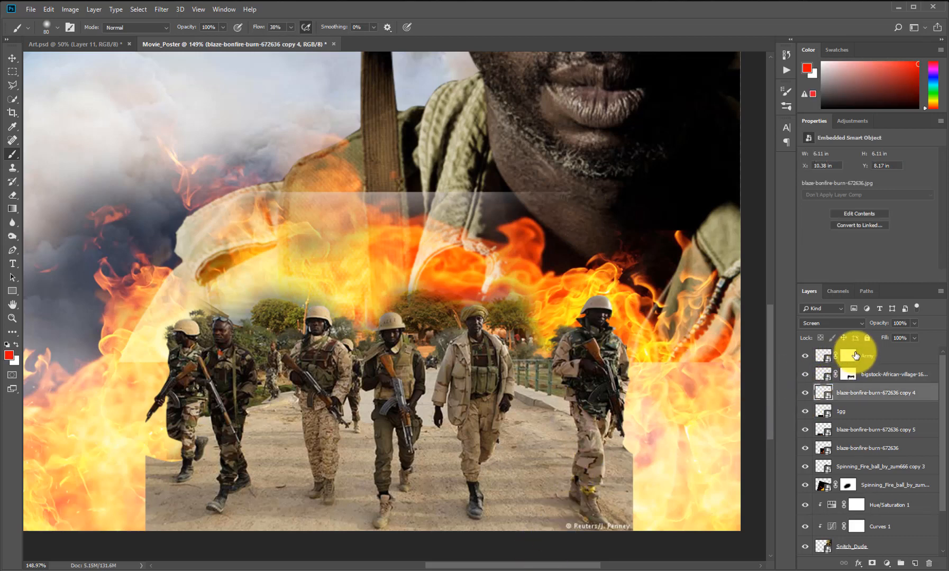
{"action": "left_click", "coordinate": [626, 495], "text": "ctrl"}
{"action": "left_click_drag", "start_coordinate": [635, 527], "coordinate": [645, 485]}
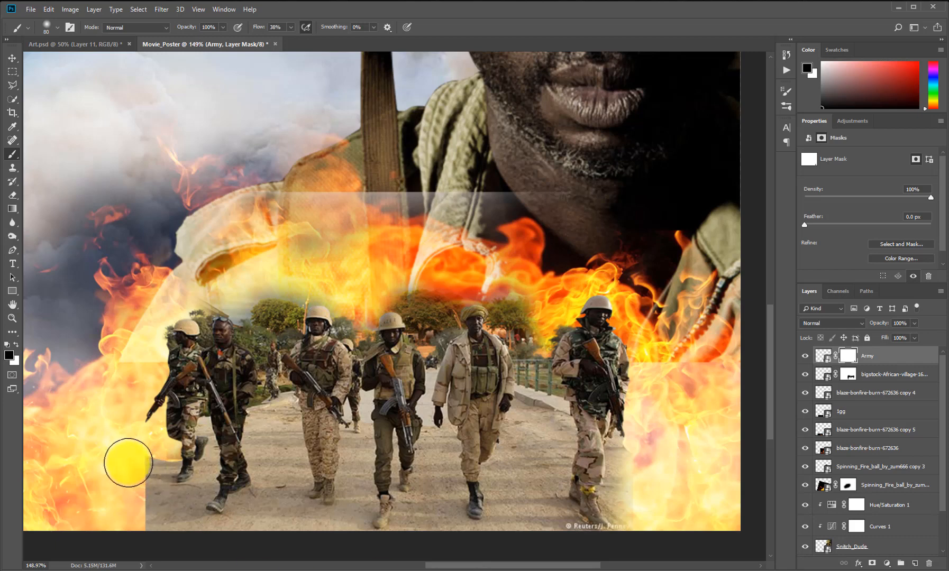
{"action": "left_click_drag", "start_coordinate": [127, 477], "coordinate": [142, 550]}
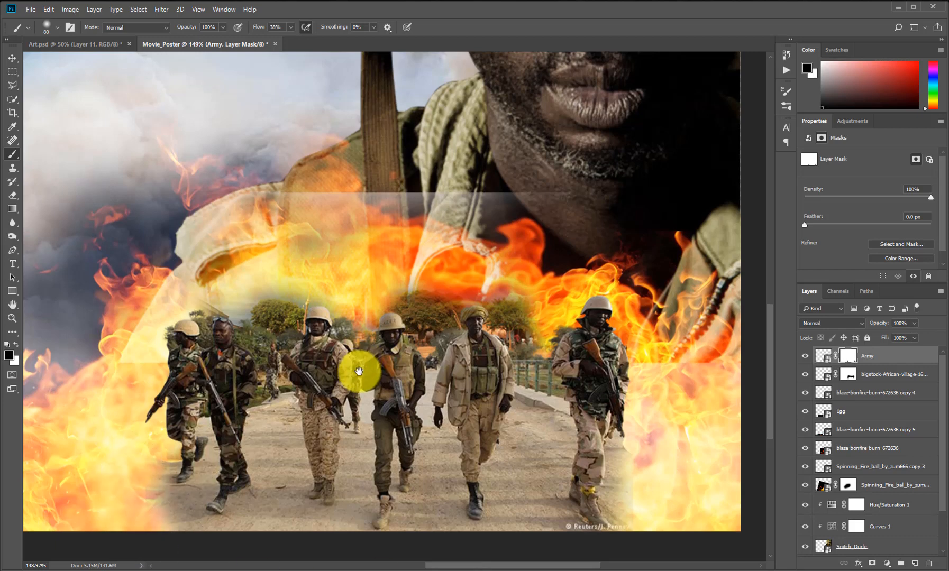
{"action": "left_click_drag", "start_coordinate": [360, 371], "coordinate": [353, 378]}
{"action": "mouse_move", "coordinate": [407, 428]}
{"action": "left_mouse_down"}
{"action": "mouse_move", "coordinate": [338, 392]}
{"action": "mouse_move", "coordinate": [350, 396]}
{"action": "left_mouse_up"}
{"action": "left_click_drag", "start_coordinate": [475, 375], "coordinate": [446, 363]}
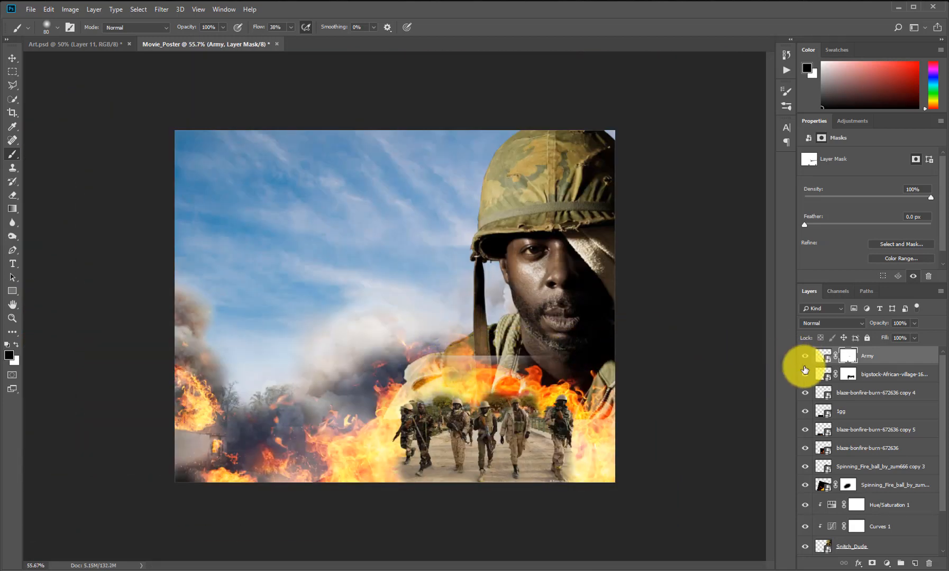
- Paint out the village's leftover upper edge across the portrait's shoulder on its layer mask with a 250 px black brush
{"action": "left_click", "coordinate": [846, 377]}
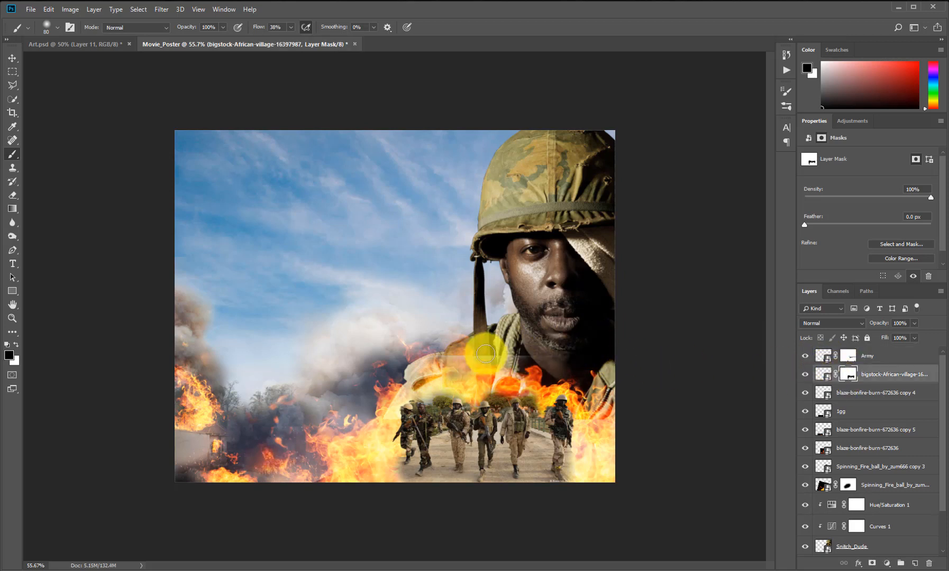
{"action": "key", "text": "bracketright"}
{"action": "key", "text": "bracketright"}
{"action": "key", "text": "bracketright"}
{"action": "key", "text": "bracketright"}
{"action": "key", "text": "bracketright"}
{"action": "key", "text": "bracketright"}
{"action": "key", "text": "bracketright"}
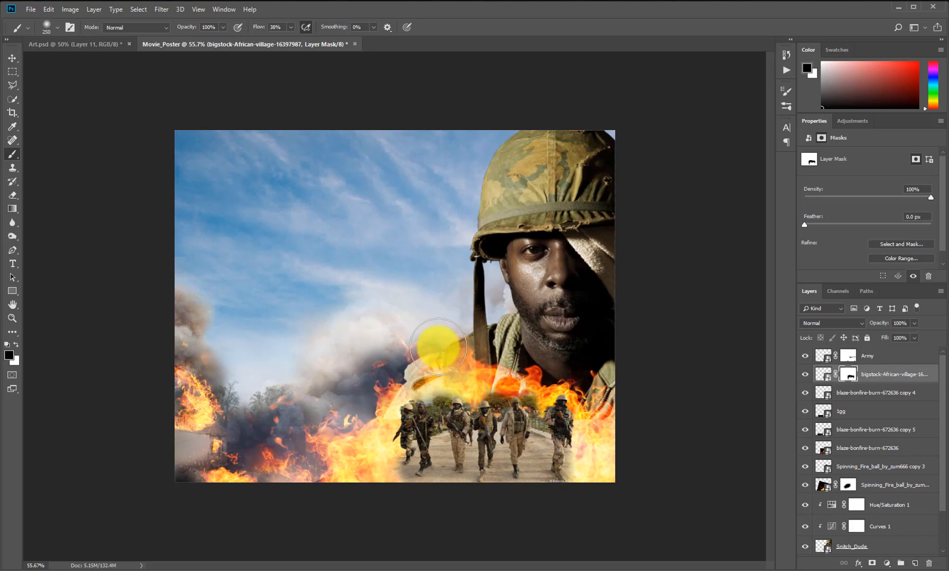
{"action": "mouse_move", "coordinate": [432, 319]}
{"action": "left_mouse_down"}
{"action": "mouse_move", "coordinate": [467, 319]}
{"action": "mouse_move", "coordinate": [435, 358]}
{"action": "mouse_move", "coordinate": [442, 338]}
{"action": "mouse_move", "coordinate": [406, 357]}
{"action": "mouse_move", "coordinate": [463, 335]}
{"action": "mouse_move", "coordinate": [480, 355]}
{"action": "mouse_move", "coordinate": [516, 341]}
{"action": "mouse_move", "coordinate": [503, 353]}
{"action": "mouse_move", "coordinate": [398, 366]}
{"action": "mouse_move", "coordinate": [562, 345]}
{"action": "mouse_move", "coordinate": [556, 365]}
{"action": "mouse_move", "coordinate": [503, 331]}
{"action": "mouse_move", "coordinate": [469, 328]}
{"action": "left_mouse_up"}
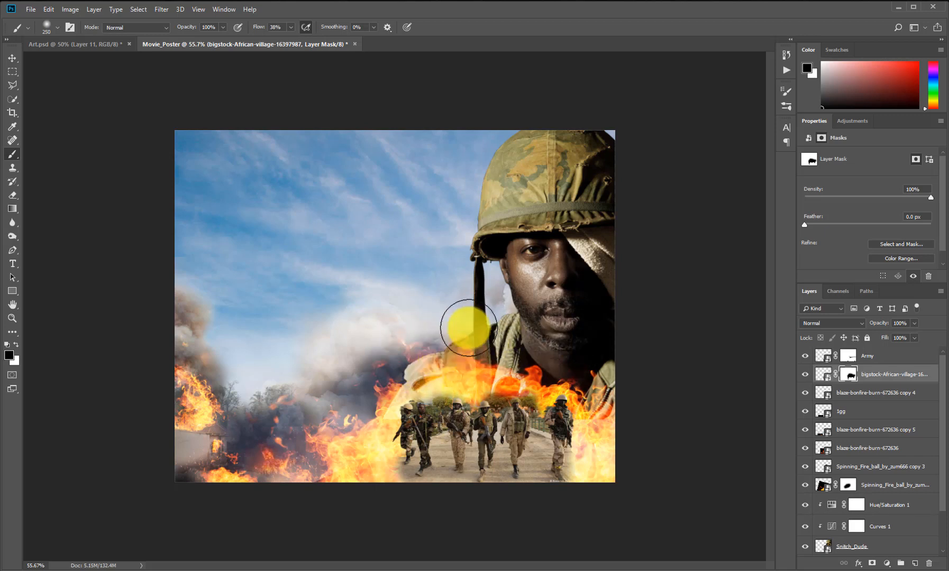
{"action": "left_click_drag", "start_coordinate": [469, 328], "coordinate": [470, 367]}
{"action": "mouse_move", "coordinate": [432, 418]}
{"action": "left_mouse_down"}
{"action": "mouse_move", "coordinate": [446, 441]}
{"action": "mouse_move", "coordinate": [456, 375]}
{"action": "mouse_move", "coordinate": [429, 432]}
{"action": "mouse_move", "coordinate": [443, 335]}
{"action": "mouse_move", "coordinate": [439, 445]}
{"action": "mouse_move", "coordinate": [446, 381]}
{"action": "mouse_move", "coordinate": [466, 410]}
{"action": "mouse_move", "coordinate": [417, 502]}
{"action": "left_mouse_up"}
{"action": "left_click", "coordinate": [456, 375], "text": "ctrl"}
{"action": "key", "text": "v"}
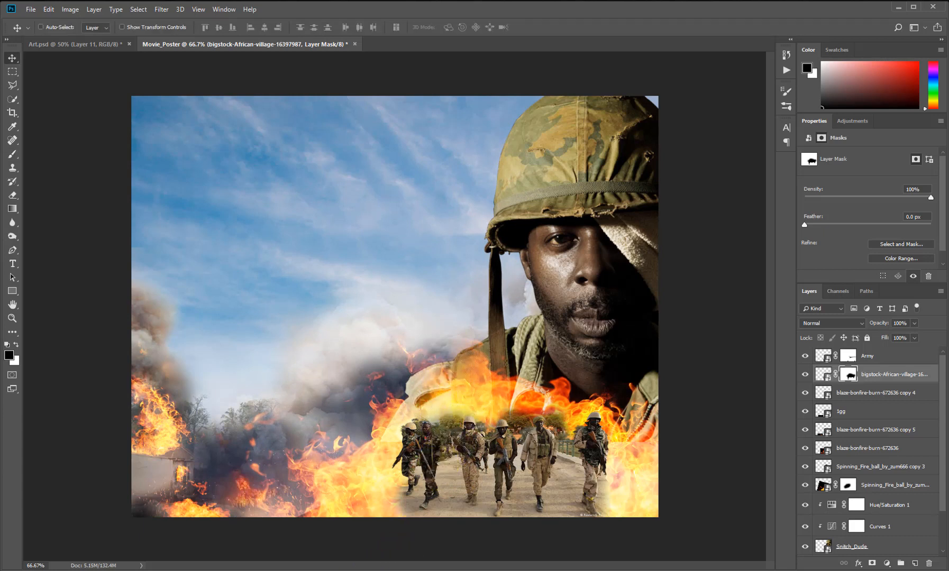
- Place the wildfire-smoke image from the exercise files into the poster
{"action": "left_click", "coordinate": [899, 7]}
{"action": "left_click", "coordinate": [688, 470]}
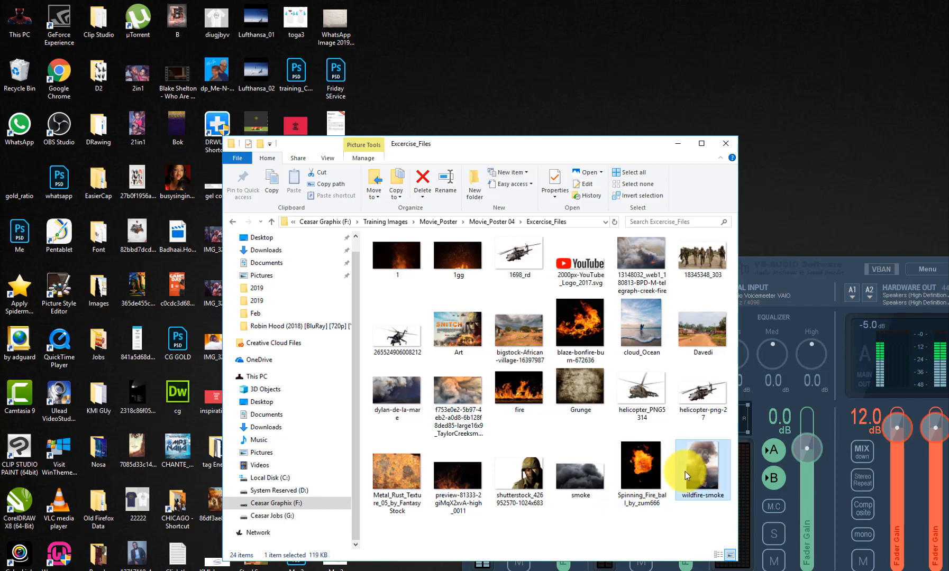
{"action": "left_click_drag", "start_coordinate": [687, 469], "coordinate": [496, 523]}
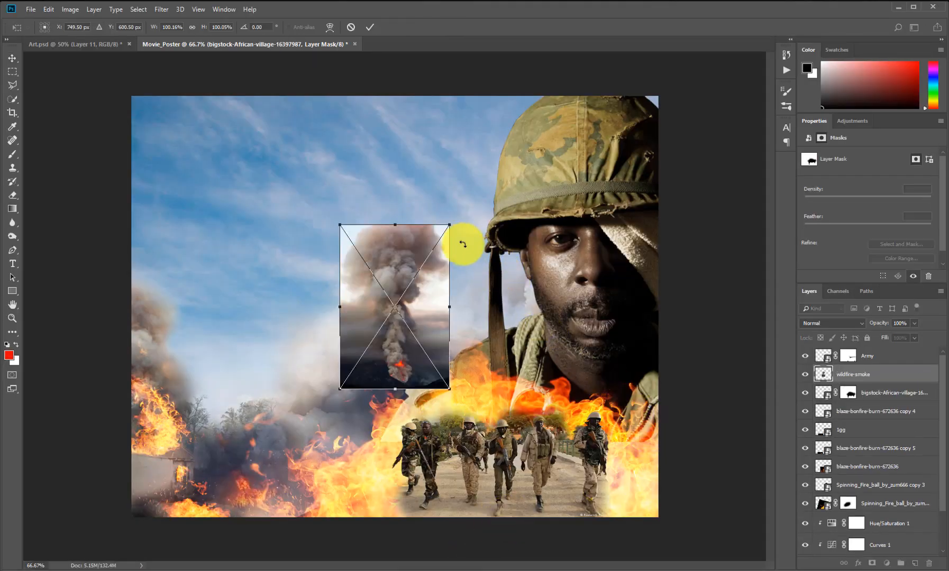
- Rotate the smoke image 90°, scale it to about 214%, position it over the marching soldiers and move its layer above Army
{"action": "left_click_drag", "start_coordinate": [457, 218], "coordinate": [518, 392]}
{"action": "left_click_drag", "start_coordinate": [477, 251], "coordinate": [582, 218]}
{"action": "left_click_drag", "start_coordinate": [588, 480], "coordinate": [582, 486]}
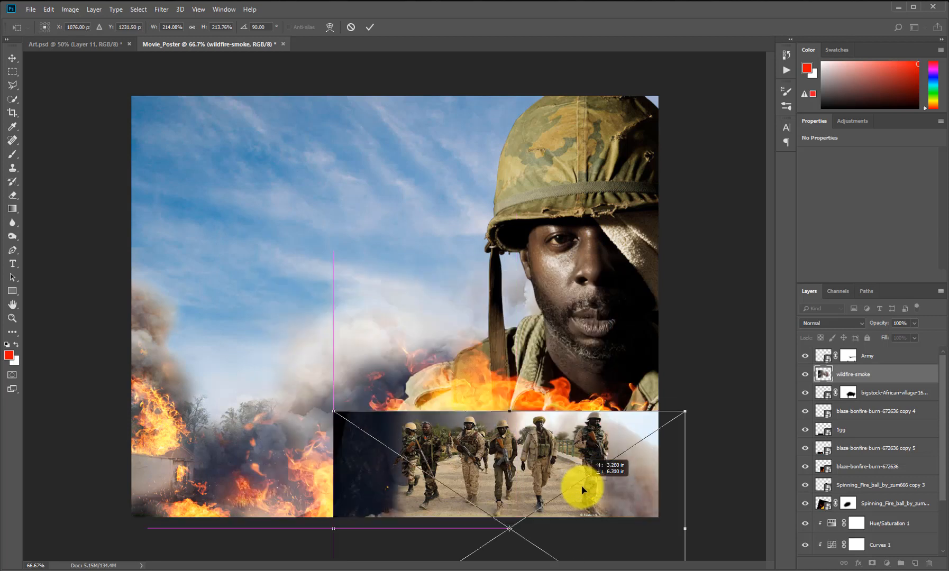
{"action": "key", "text": "Return"}
{"action": "left_click_drag", "start_coordinate": [889, 373], "coordinate": [892, 352]}
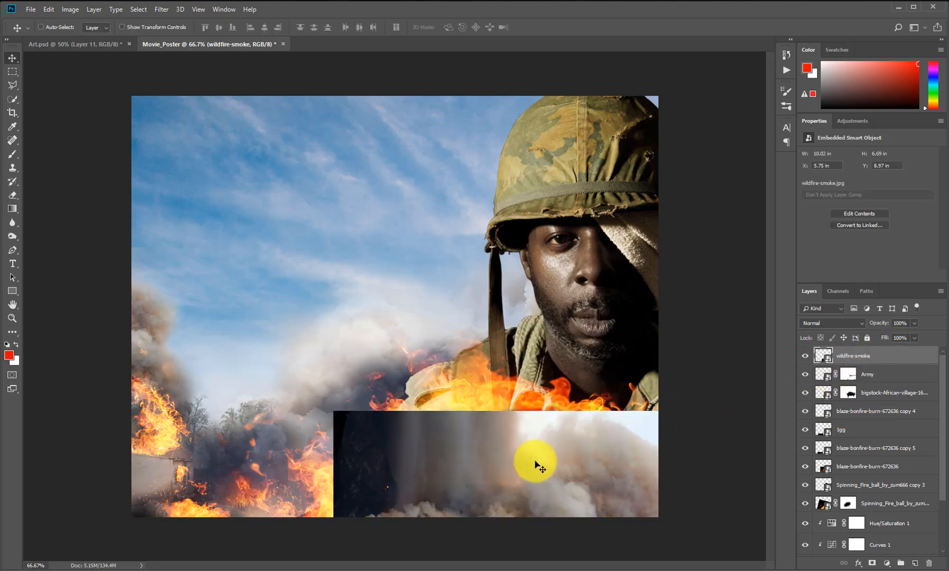
- Reposition the wildfire-smoke image over the marching soldiers and scale it down to about 7.54 × 5.03 in
{"action": "left_click_drag", "start_coordinate": [533, 470], "coordinate": [553, 453]}
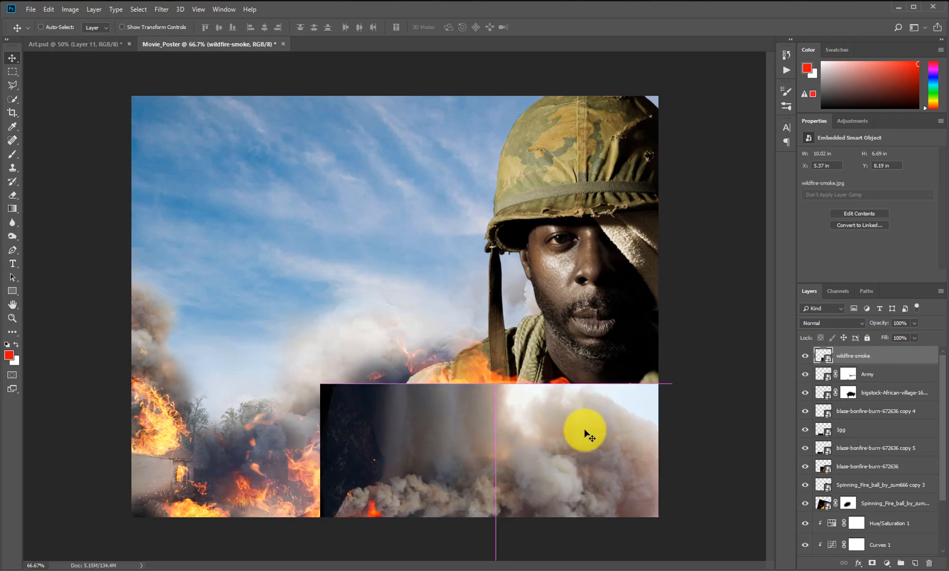
{"action": "key", "text": "ctrl+t"}
{"action": "left_click_drag", "start_coordinate": [672, 385], "coordinate": [629, 414]}
{"action": "key", "text": "Return"}
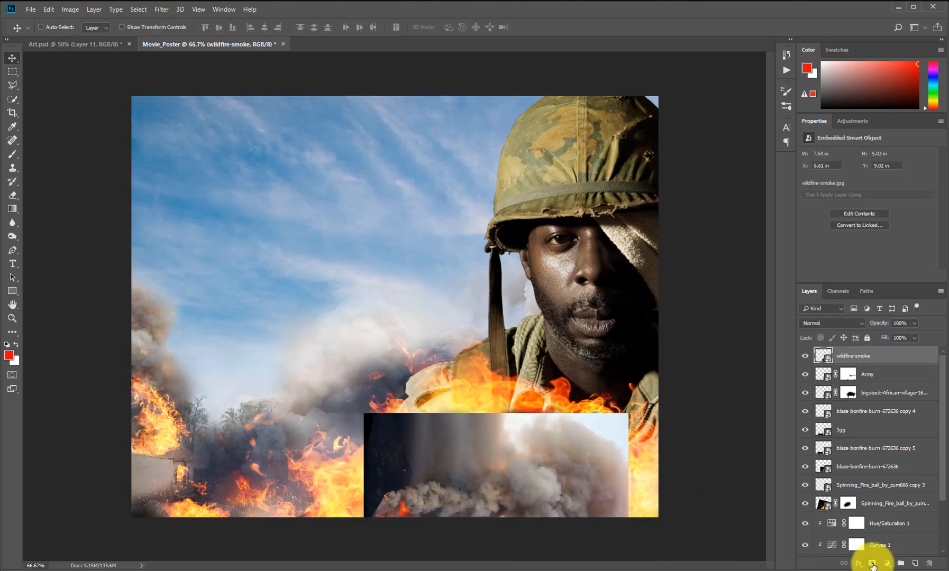
- Add a layer mask to wildfire-smoke and paint black with a 250 px brush over its side and upper edges to reveal the soldiers
{"action": "left_click", "coordinate": [872, 566]}
{"action": "key", "text": "d"}
{"action": "key", "text": "x"}
{"action": "key", "text": "b"}
{"action": "mouse_move", "coordinate": [643, 426]}
{"action": "left_mouse_down"}
{"action": "mouse_move", "coordinate": [564, 404]}
{"action": "mouse_move", "coordinate": [447, 397]}
{"action": "mouse_move", "coordinate": [382, 418]}
{"action": "mouse_move", "coordinate": [392, 402]}
{"action": "mouse_move", "coordinate": [345, 445]}
{"action": "mouse_move", "coordinate": [332, 480]}
{"action": "mouse_move", "coordinate": [355, 451]}
{"action": "mouse_move", "coordinate": [345, 489]}
{"action": "mouse_move", "coordinate": [354, 507]}
{"action": "mouse_move", "coordinate": [436, 563]}
{"action": "mouse_move", "coordinate": [365, 529]}
{"action": "mouse_move", "coordinate": [438, 545]}
{"action": "mouse_move", "coordinate": [636, 547]}
{"action": "mouse_move", "coordinate": [645, 494]}
{"action": "left_mouse_up"}
{"action": "mouse_move", "coordinate": [629, 448]}
{"action": "left_mouse_down"}
{"action": "mouse_move", "coordinate": [619, 430]}
{"action": "mouse_move", "coordinate": [539, 400]}
{"action": "mouse_move", "coordinate": [483, 409]}
{"action": "mouse_move", "coordinate": [395, 403]}
{"action": "mouse_move", "coordinate": [548, 410]}
{"action": "mouse_move", "coordinate": [380, 399]}
{"action": "mouse_move", "coordinate": [587, 387]}
{"action": "mouse_move", "coordinate": [649, 406]}
{"action": "mouse_move", "coordinate": [381, 379]}
{"action": "mouse_move", "coordinate": [375, 408]}
{"action": "mouse_move", "coordinate": [455, 415]}
{"action": "mouse_move", "coordinate": [458, 392]}
{"action": "left_mouse_up"}
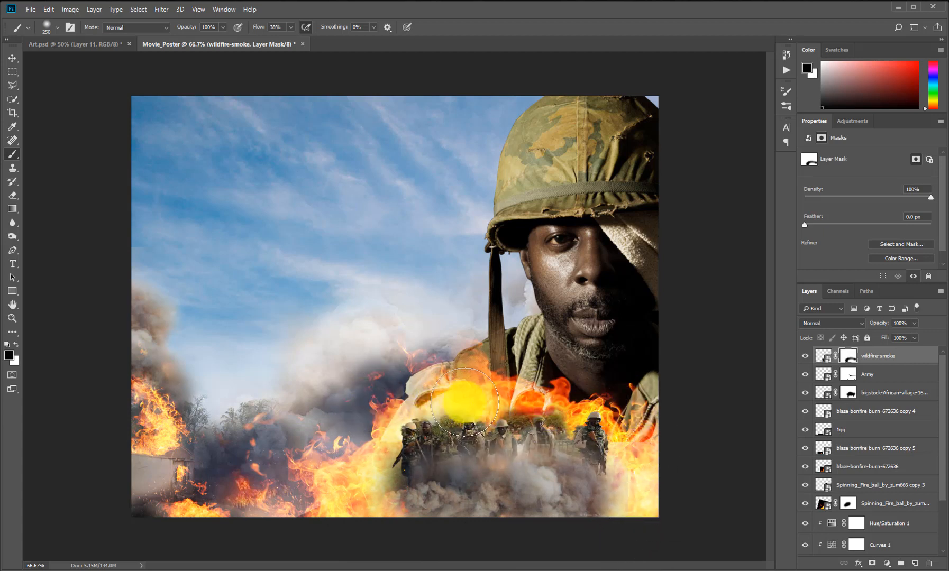
- Lower the masked smoke to the soldiers' feet, then duplicate it into the poster's lower right corner and flip the copy horizontally
{"action": "key", "text": "v"}
{"action": "left_click_drag", "start_coordinate": [525, 505], "coordinate": [547, 508]}
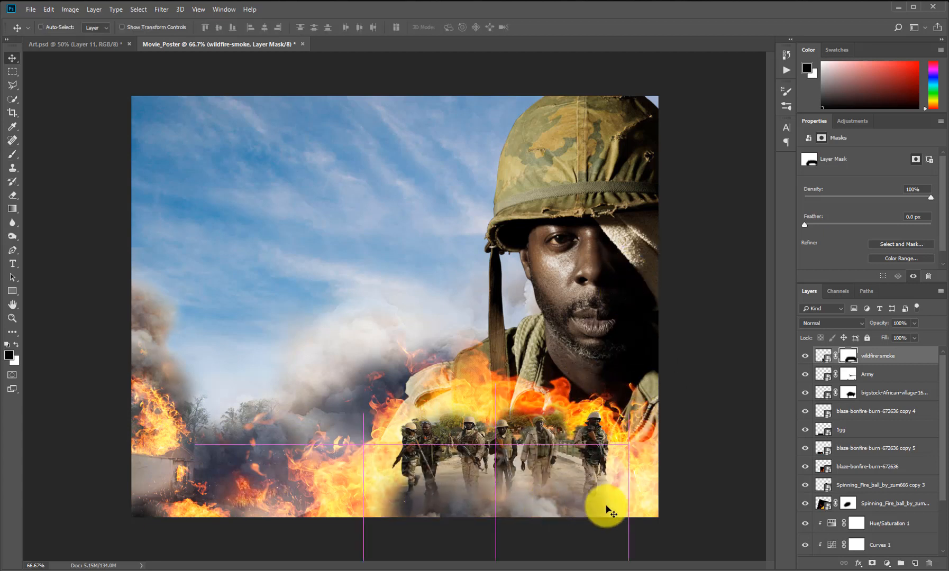
{"action": "left_click_drag", "start_coordinate": [603, 521], "coordinate": [654, 506]}
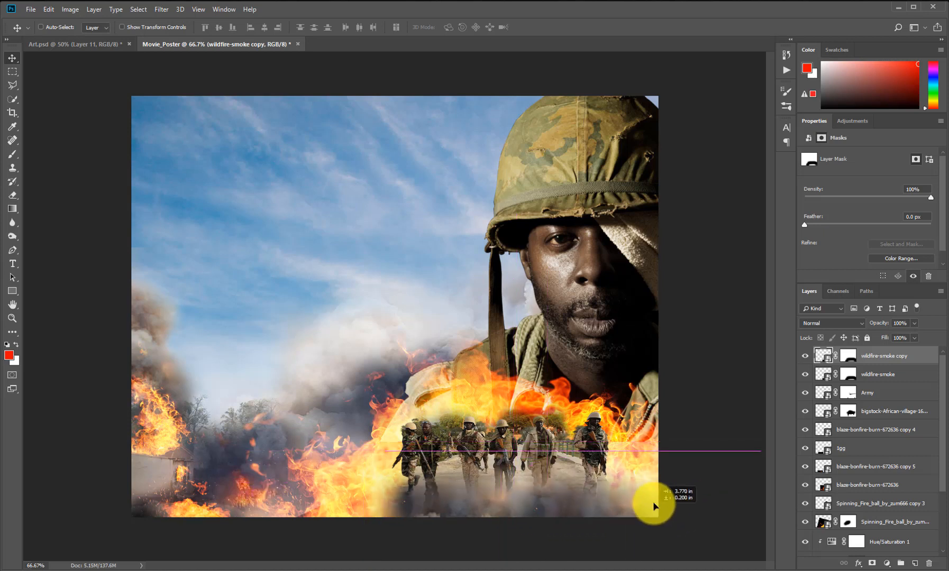
{"action": "key", "text": "ctrl+t"}
{"action": "right_click", "coordinate": [625, 514]}
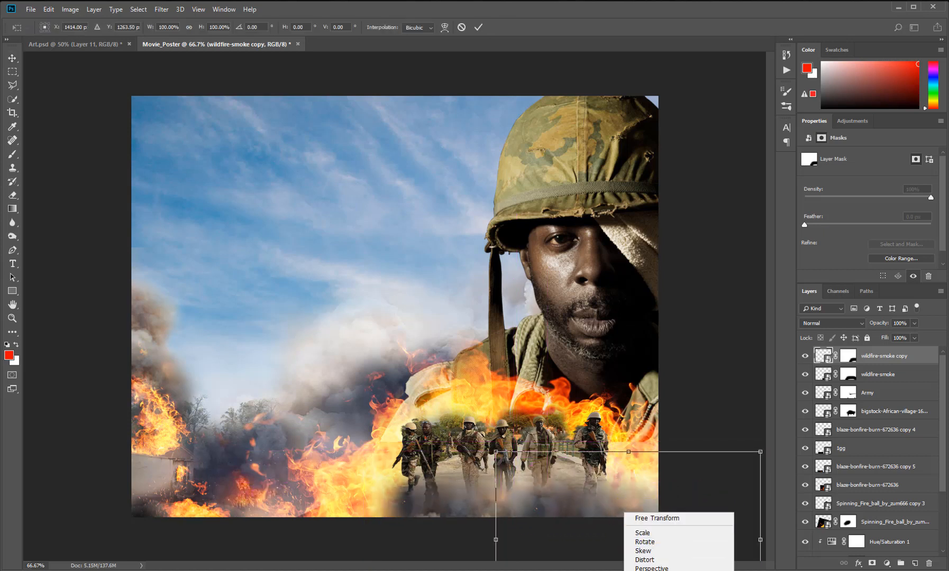
{"action": "left_click", "coordinate": [659, 570]}
- Duplicate the smoke to the soldiers' lower left, flip this copy horizontally and shrink it to blend over the flames
{"action": "left_click_drag", "start_coordinate": [702, 499], "coordinate": [330, 510]}
{"action": "key", "text": "Return"}
{"action": "key", "text": "ctrl+t"}
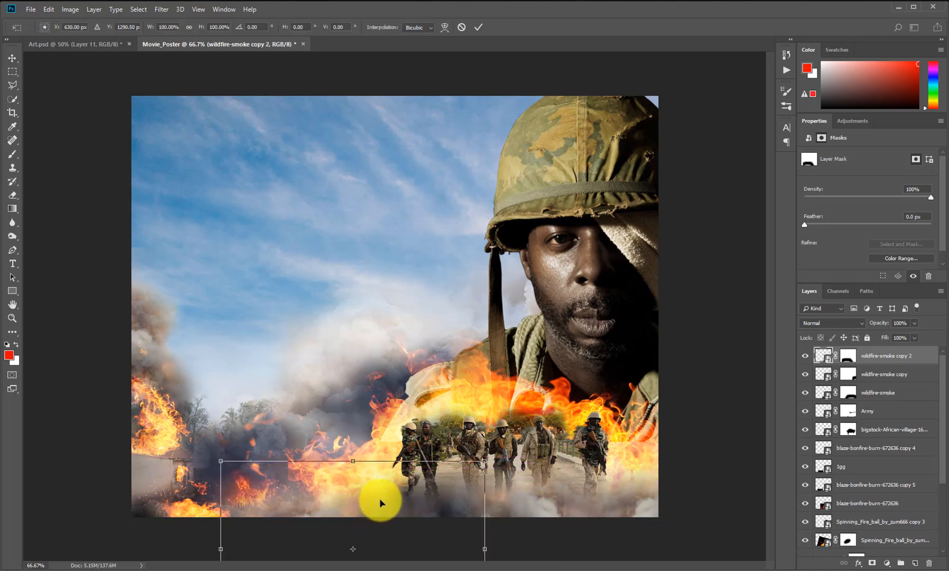
{"action": "right_click", "coordinate": [381, 501]}
{"action": "left_click", "coordinate": [423, 570]}
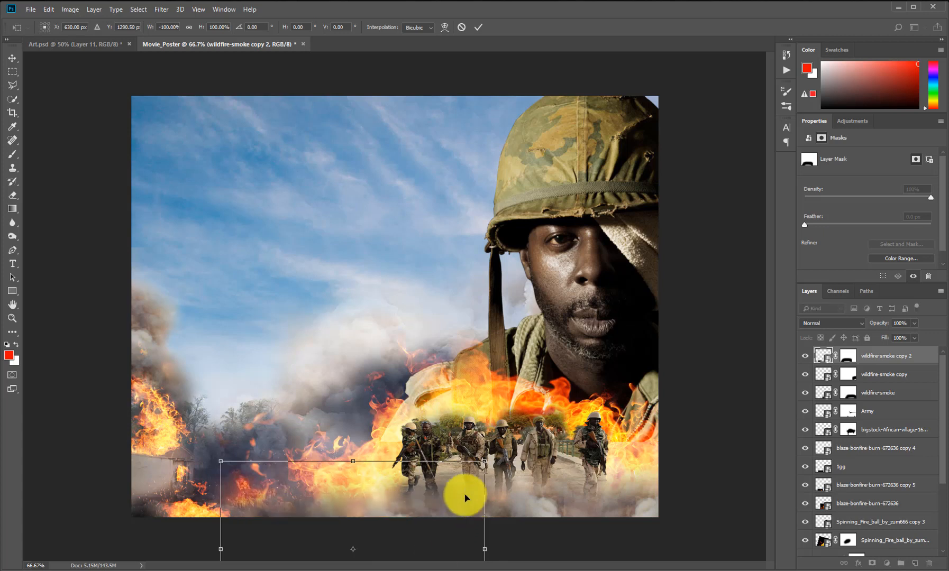
{"action": "left_click_drag", "start_coordinate": [485, 462], "coordinate": [409, 496]}
{"action": "mouse_move", "coordinate": [391, 534]}
{"action": "left_mouse_down"}
{"action": "mouse_move", "coordinate": [400, 503]}
{"action": "mouse_move", "coordinate": [401, 521]}
{"action": "left_mouse_up"}
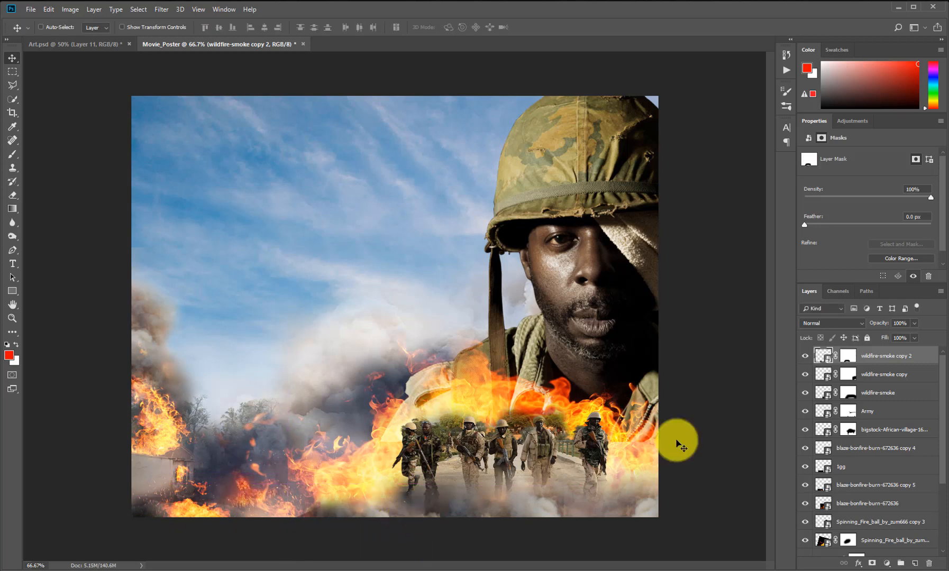
- Hide the three wildfire-smoke layers and show them again to compare the scene with and without the smoke
{"action": "left_click", "coordinate": [804, 372]}
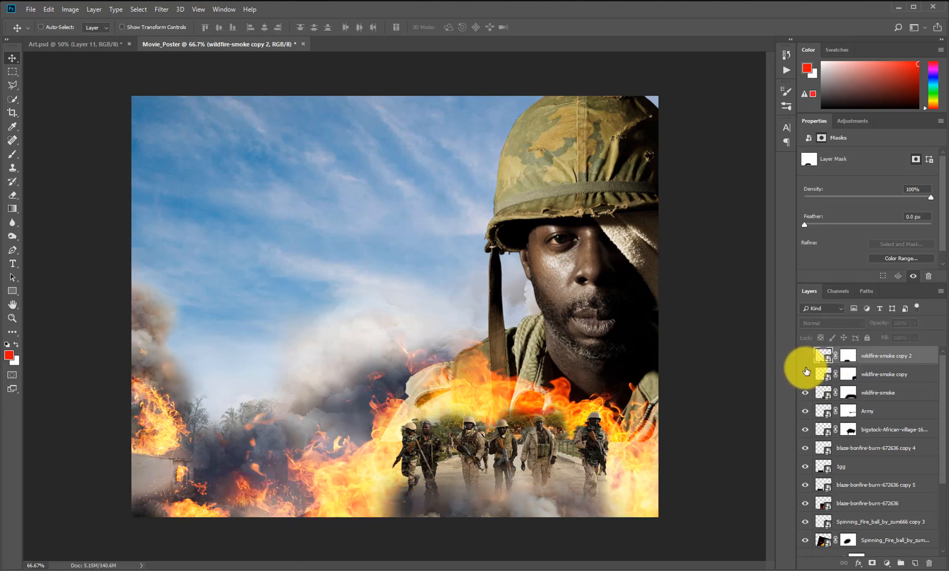
{"action": "left_click", "coordinate": [805, 394]}
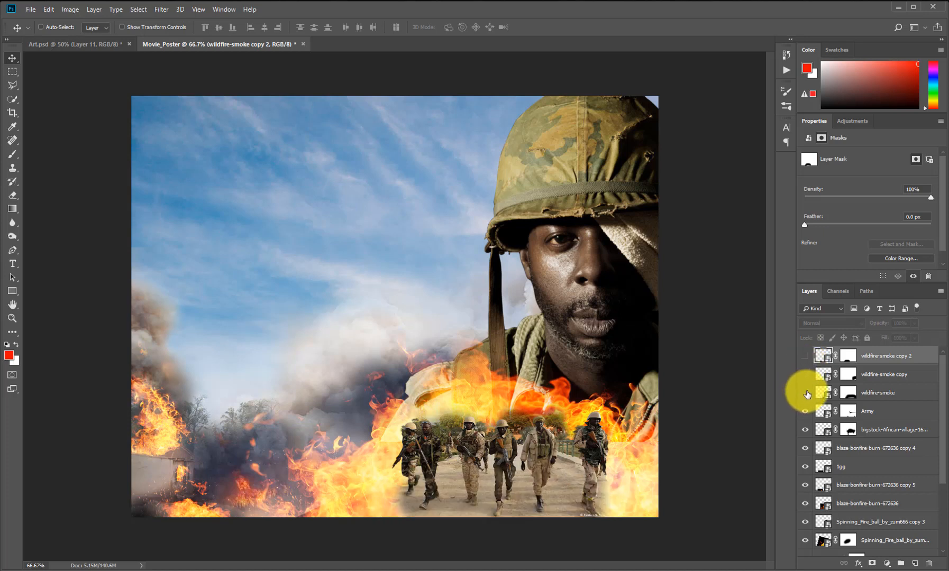
{"action": "left_click", "coordinate": [804, 362]}
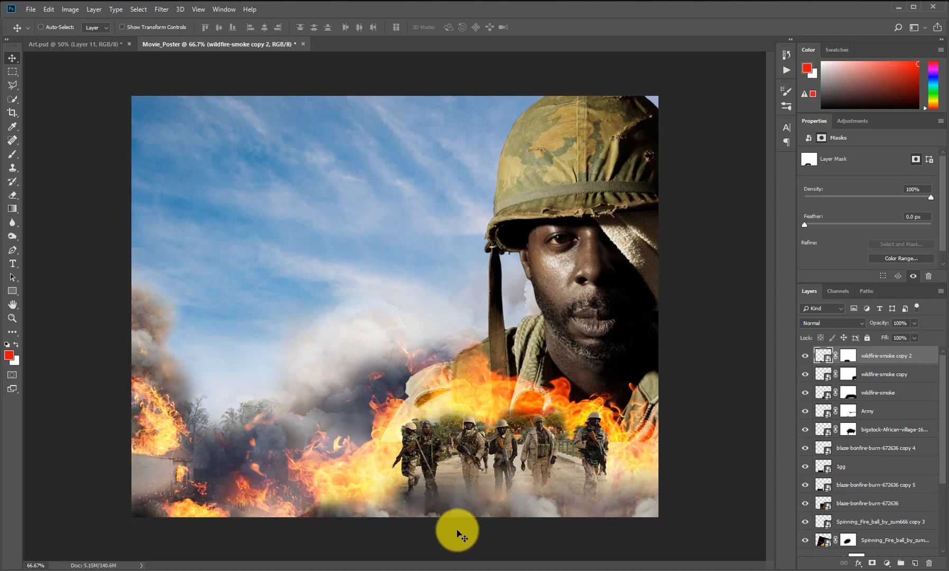
- Place the blaze-bonfire-burn-672636 image, scale it to about 5.48% and move it to the feet of the soldiers on the left
{"action": "key", "text": "alt+Tab"}
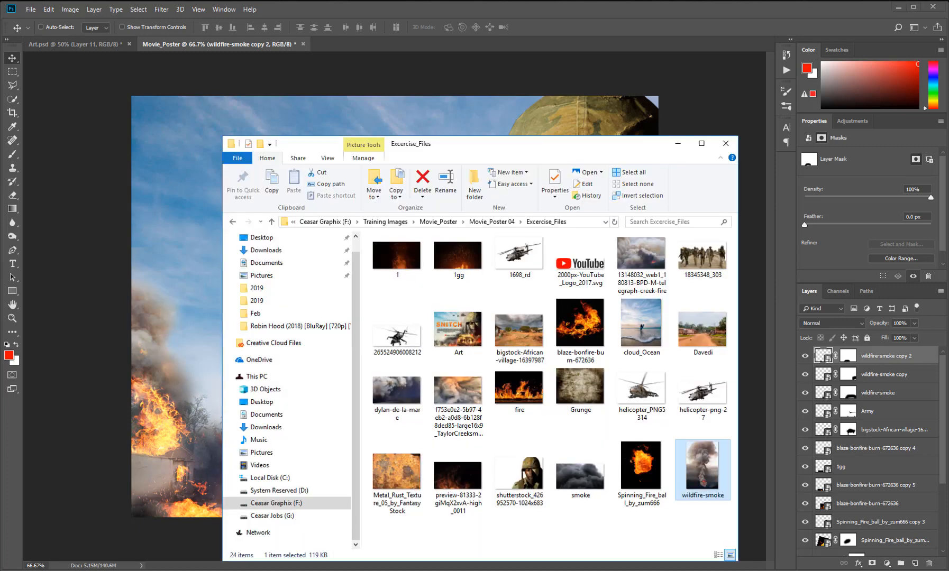
{"action": "left_click", "coordinate": [593, 321]}
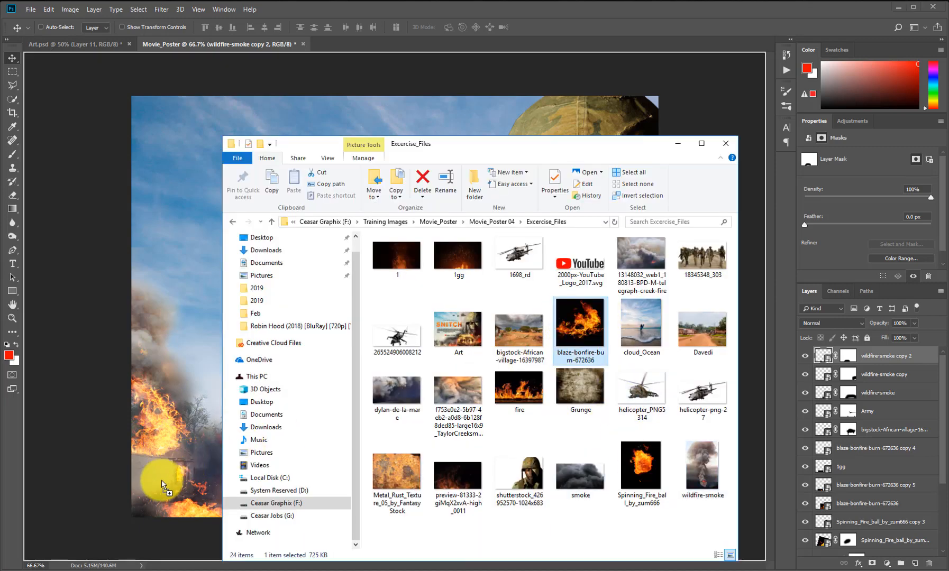
{"action": "left_click_drag", "start_coordinate": [187, 481], "coordinate": [191, 479]}
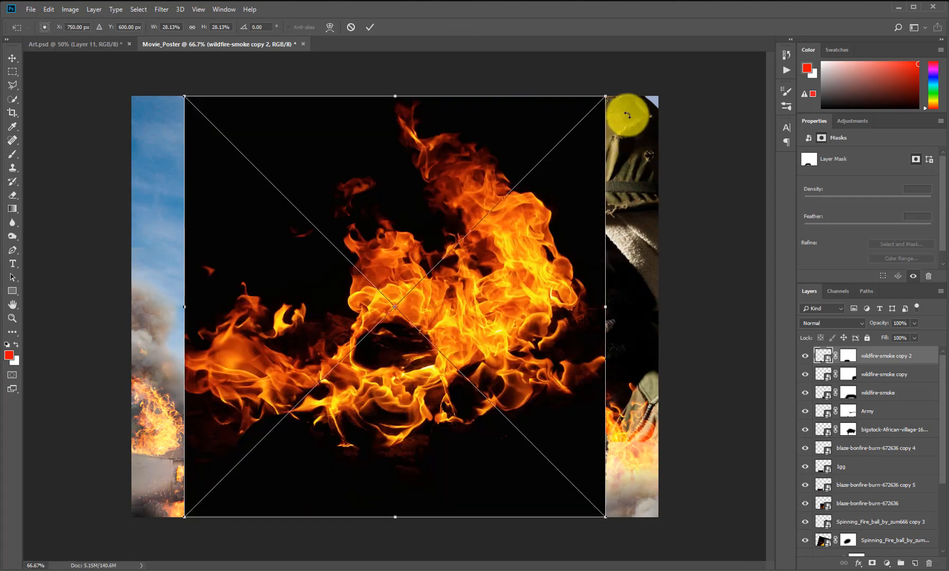
{"action": "left_click_drag", "start_coordinate": [608, 100], "coordinate": [451, 279]}
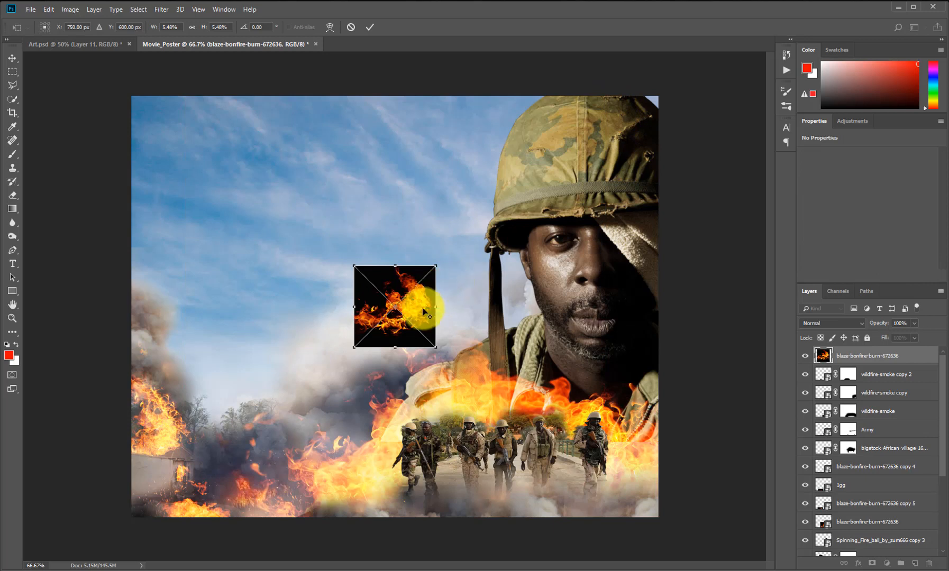
{"action": "key", "text": "Return"}
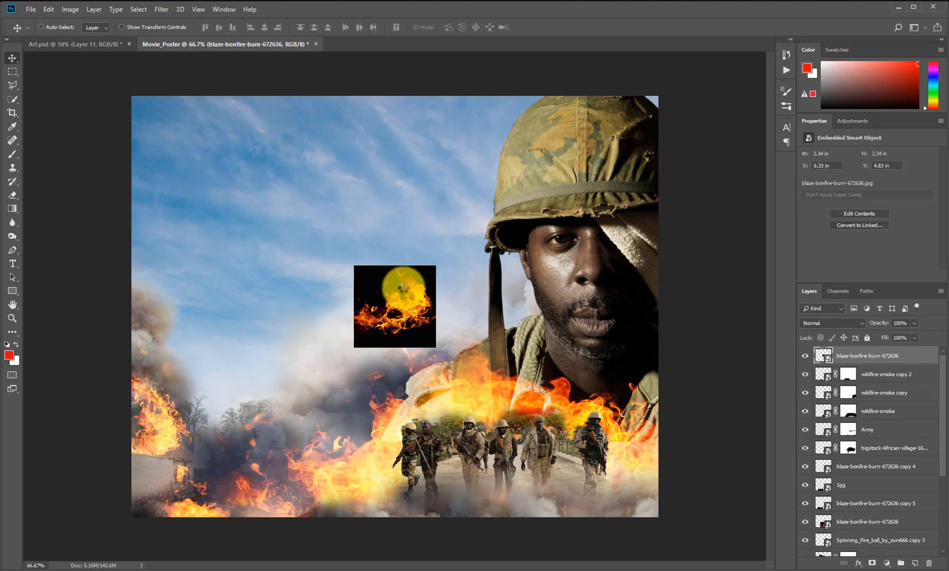
{"action": "left_click_drag", "start_coordinate": [418, 319], "coordinate": [470, 483]}
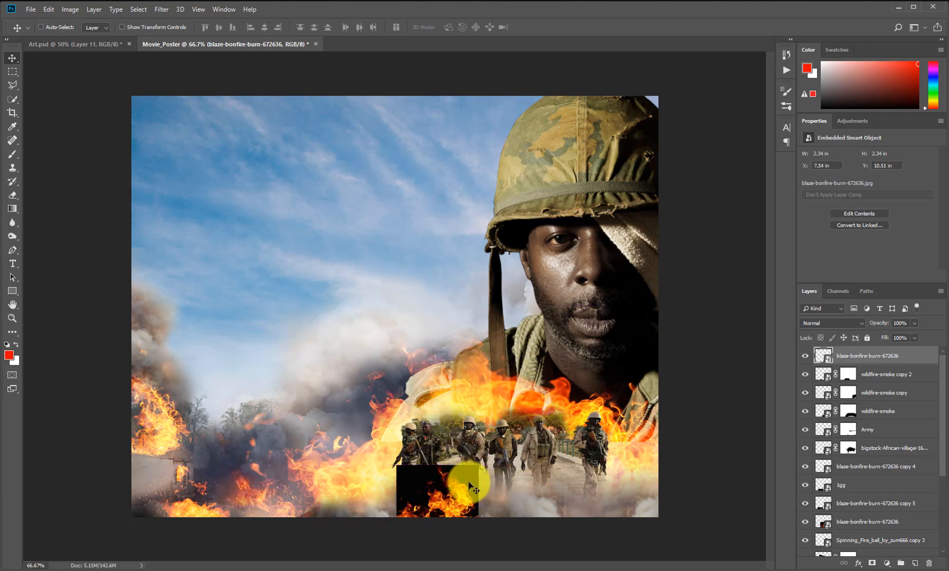
- Try the Multiply blend mode on the newly placed blaze layer, then set it to Screen
{"action": "left_click", "coordinate": [841, 322]}
{"action": "left_click", "coordinate": [824, 365]}
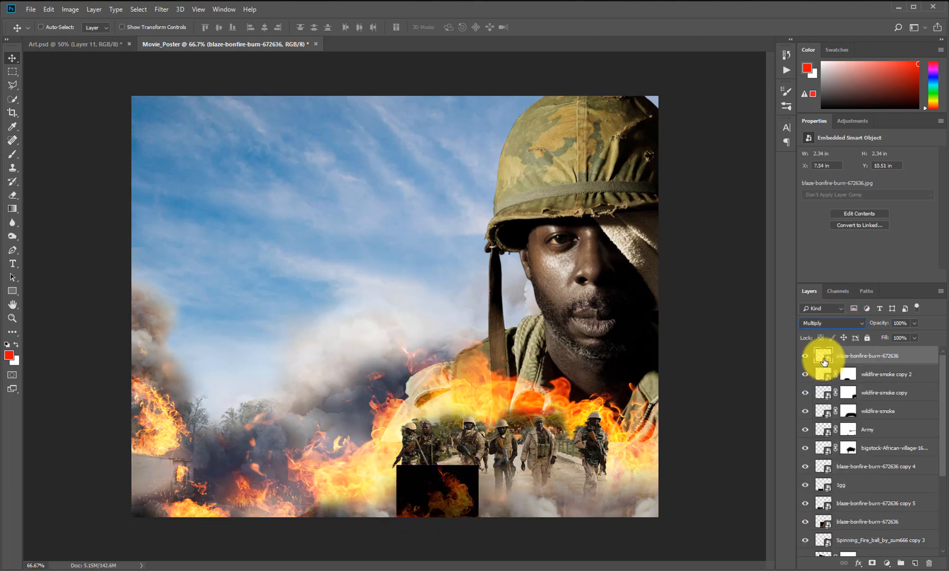
{"action": "left_click", "coordinate": [829, 323]}
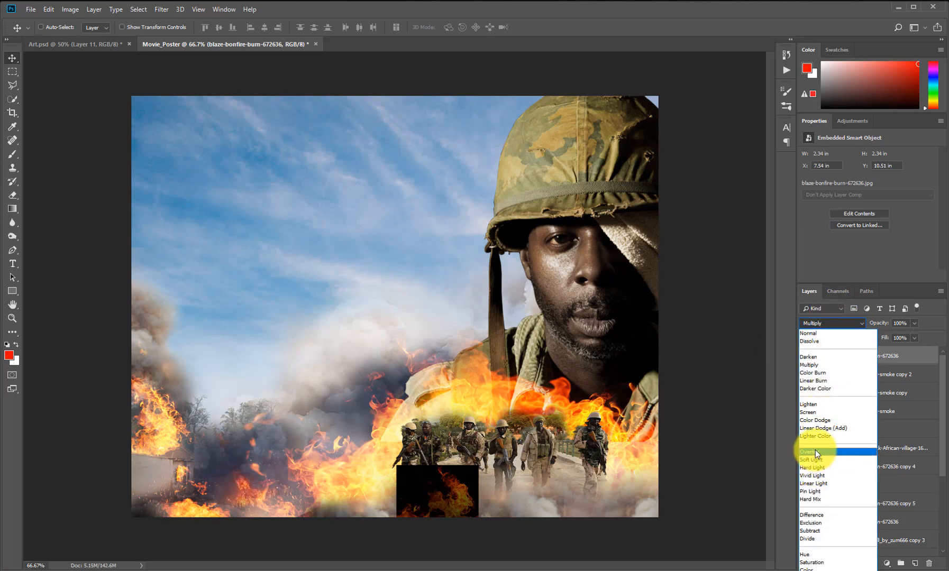
{"action": "left_click", "coordinate": [817, 413]}
- Duplicate the small flame twice along the poster's lower edge and enlarge the copy in the right corner to about 2.82 in
{"action": "left_click_drag", "start_coordinate": [450, 504], "coordinate": [548, 521]}
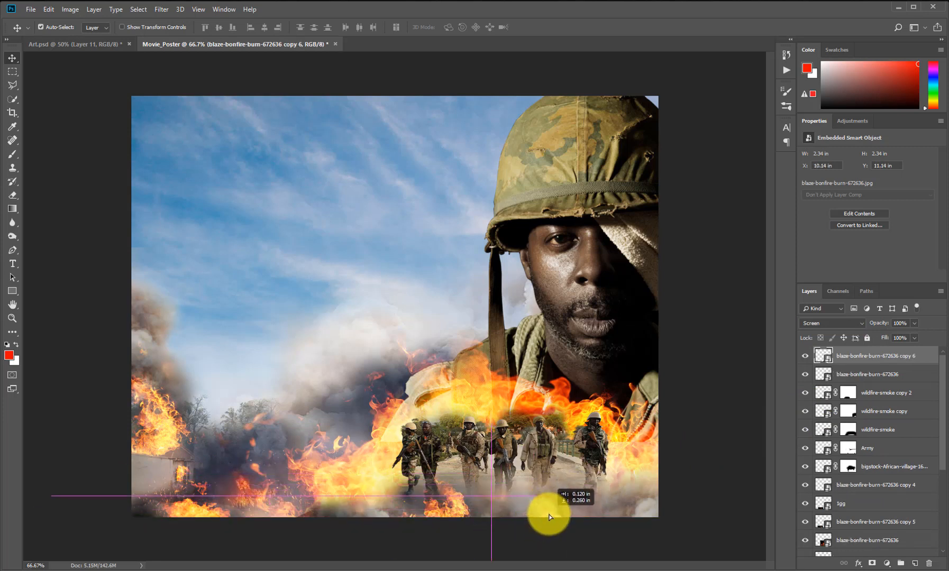
{"action": "key", "text": "ctrl+j"}
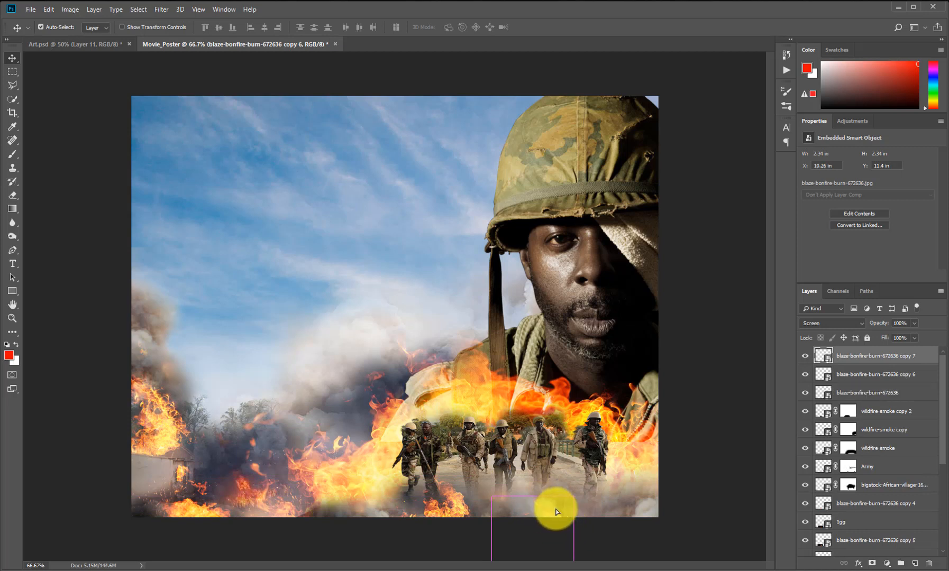
{"action": "left_click_drag", "start_coordinate": [663, 485], "coordinate": [644, 489]}
{"action": "key", "text": "ctrl+t"}
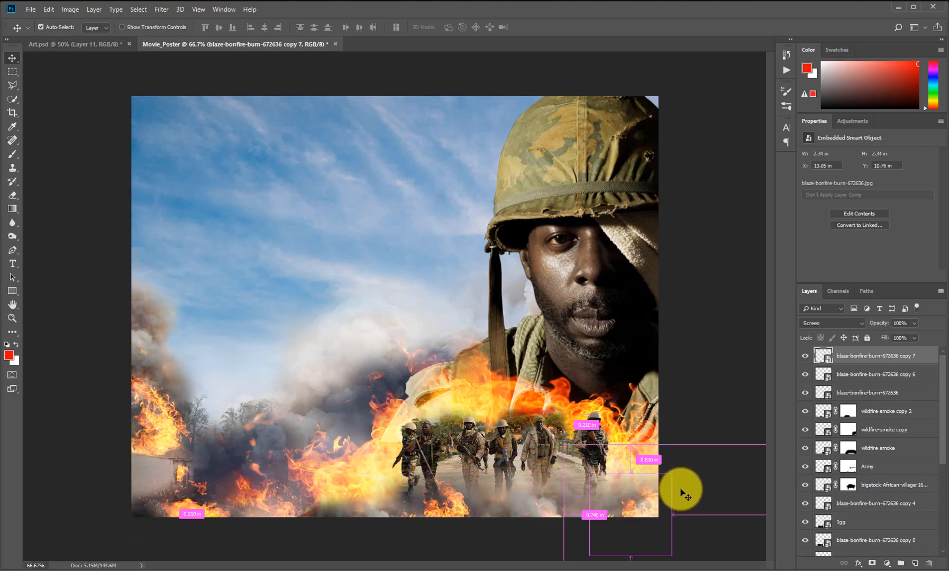
{"action": "left_click_drag", "start_coordinate": [714, 478], "coordinate": [637, 509]}
{"action": "key", "text": "Return"}
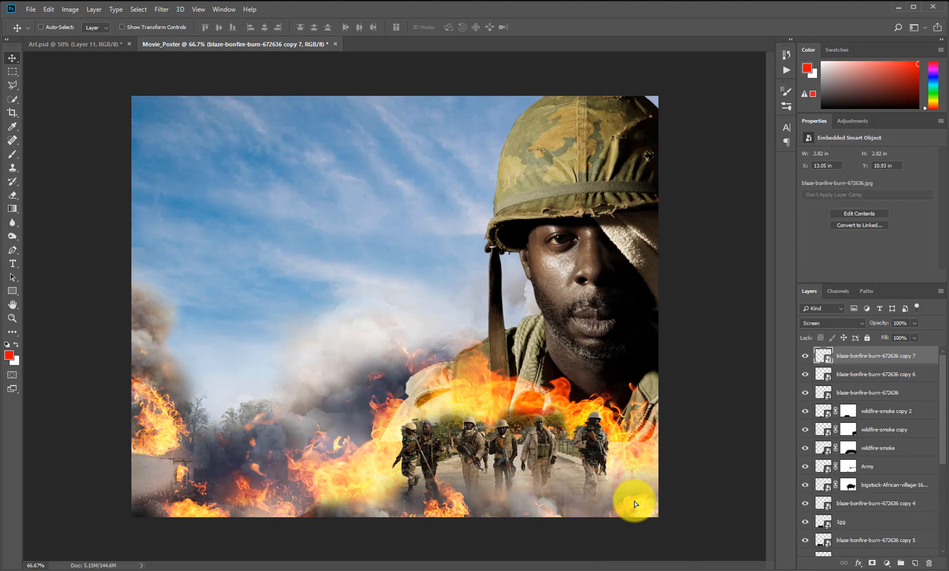
{"action": "left_click_drag", "start_coordinate": [650, 508], "coordinate": [650, 513]}
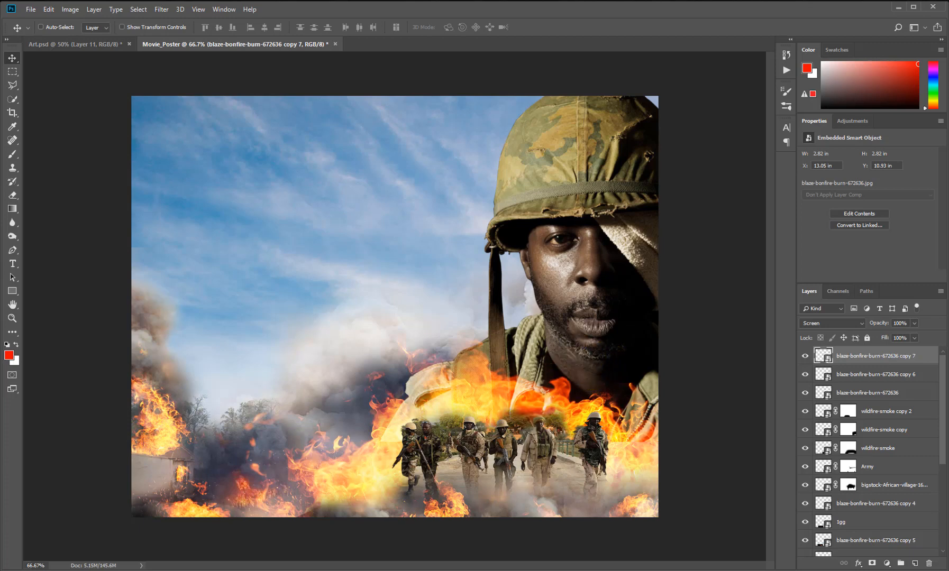
- Place the smoke image from the exercise files, scale it to about 10.52 × 5.56 in and position it over the lower right corner
{"action": "key", "text": "alt+Tab"}
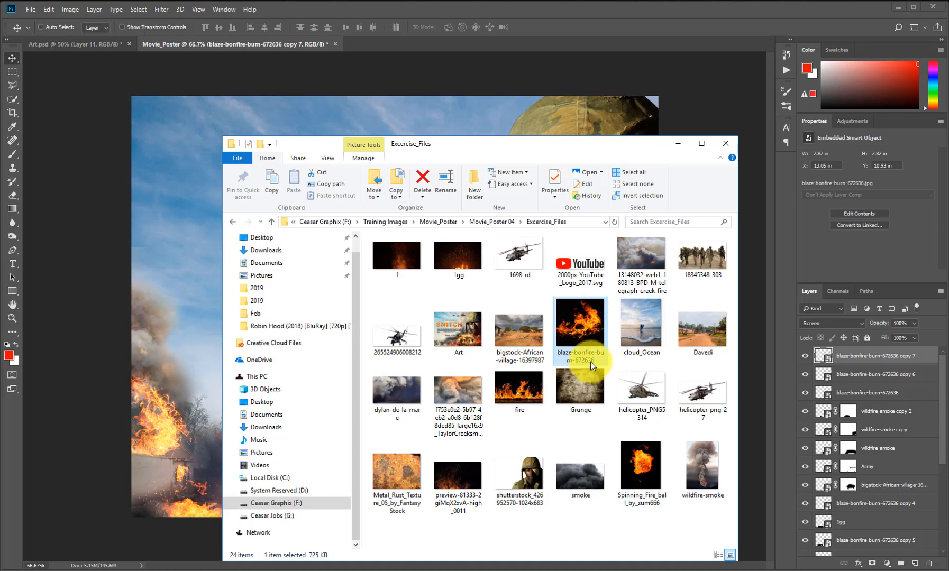
{"action": "left_click_drag", "start_coordinate": [585, 476], "coordinate": [206, 504]}
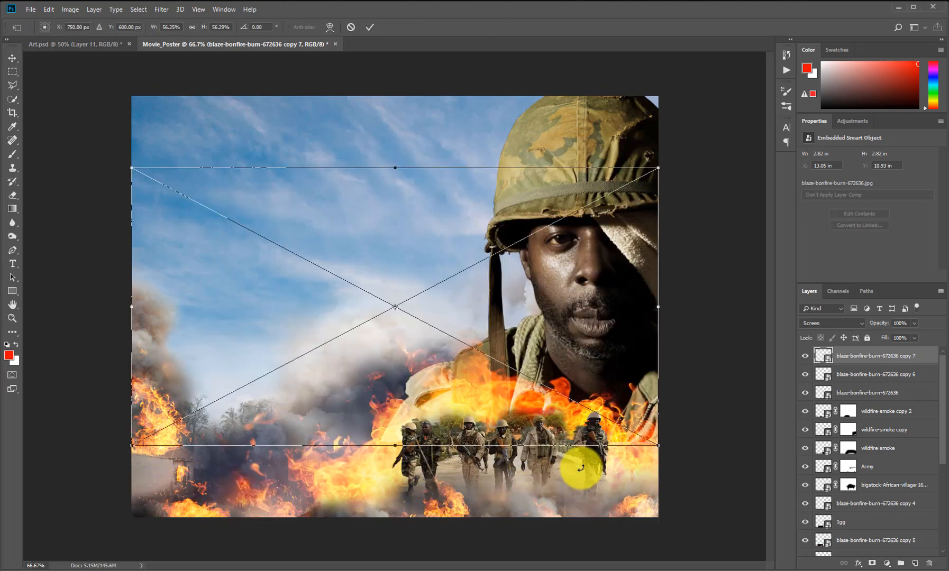
{"action": "left_click_drag", "start_coordinate": [659, 168], "coordinate": [577, 212]}
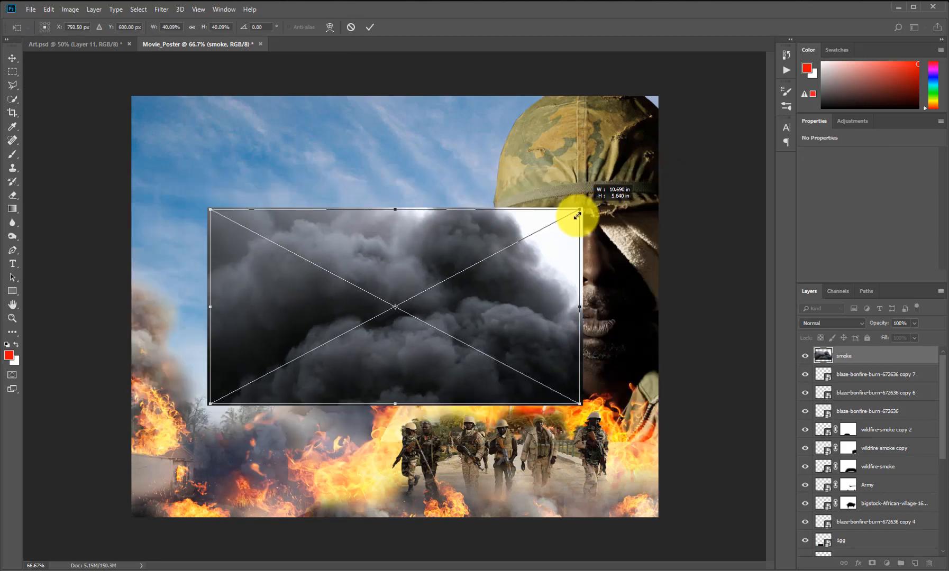
{"action": "left_click_drag", "start_coordinate": [479, 318], "coordinate": [619, 418]}
{"action": "key", "text": "Return"}
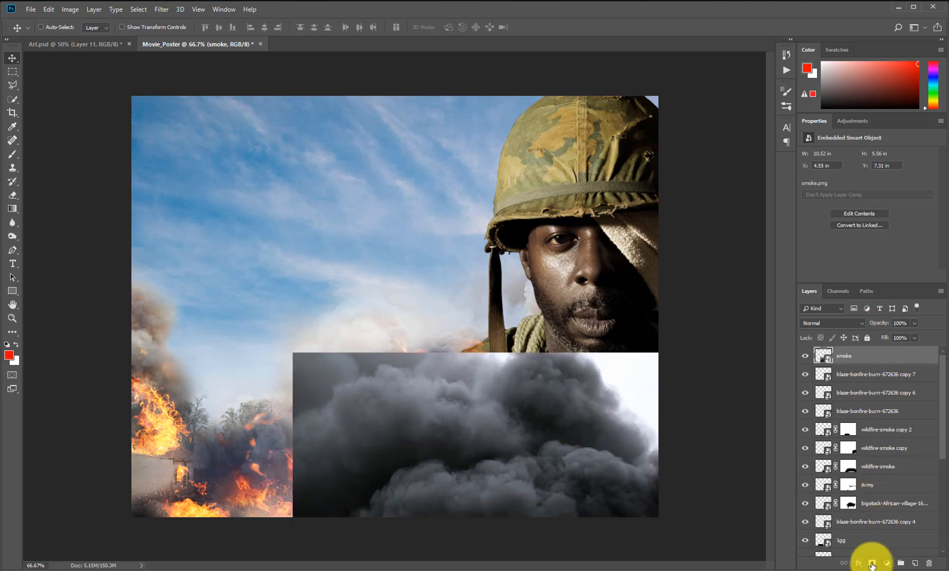
- Add a layer mask to the dark smoke and paint black with a 125 px brush to uncover the soldiers and flames above it
{"action": "left_click", "coordinate": [872, 563]}
{"action": "key", "text": "b"}
{"action": "mouse_move", "coordinate": [600, 378]}
{"action": "left_mouse_down"}
{"action": "mouse_move", "coordinate": [641, 386]}
{"action": "mouse_move", "coordinate": [644, 413]}
{"action": "mouse_move", "coordinate": [628, 405]}
{"action": "mouse_move", "coordinate": [653, 440]}
{"action": "left_mouse_up"}
{"action": "key", "text": "bracketleft"}
{"action": "key", "text": "bracketleft"}
{"action": "key", "text": "bracketleft"}
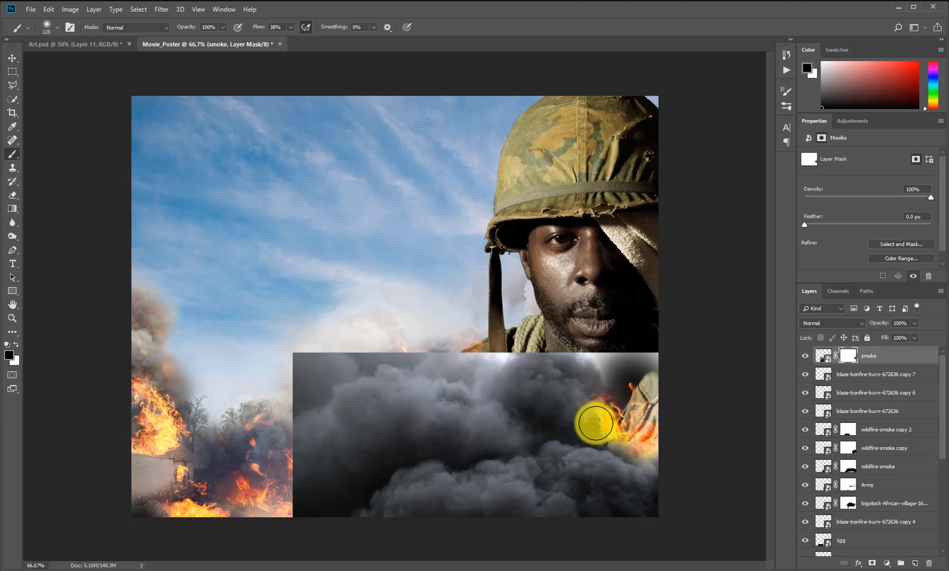
{"action": "mouse_move", "coordinate": [593, 421]}
{"action": "left_mouse_down"}
{"action": "mouse_move", "coordinate": [578, 383]}
{"action": "mouse_move", "coordinate": [613, 374]}
{"action": "mouse_move", "coordinate": [580, 337]}
{"action": "mouse_move", "coordinate": [639, 333]}
{"action": "mouse_move", "coordinate": [644, 347]}
{"action": "mouse_move", "coordinate": [676, 349]}
{"action": "mouse_move", "coordinate": [570, 352]}
{"action": "mouse_move", "coordinate": [672, 369]}
{"action": "mouse_move", "coordinate": [562, 350]}
{"action": "mouse_move", "coordinate": [544, 362]}
{"action": "mouse_move", "coordinate": [564, 424]}
{"action": "mouse_move", "coordinate": [539, 410]}
{"action": "mouse_move", "coordinate": [524, 419]}
{"action": "mouse_move", "coordinate": [524, 434]}
{"action": "mouse_move", "coordinate": [502, 385]}
{"action": "mouse_move", "coordinate": [495, 400]}
{"action": "mouse_move", "coordinate": [495, 421]}
{"action": "mouse_move", "coordinate": [504, 422]}
{"action": "mouse_move", "coordinate": [491, 432]}
{"action": "mouse_move", "coordinate": [503, 438]}
{"action": "mouse_move", "coordinate": [478, 440]}
{"action": "mouse_move", "coordinate": [468, 439]}
{"action": "mouse_move", "coordinate": [460, 376]}
{"action": "mouse_move", "coordinate": [471, 411]}
{"action": "mouse_move", "coordinate": [431, 373]}
{"action": "mouse_move", "coordinate": [501, 362]}
{"action": "mouse_move", "coordinate": [399, 360]}
{"action": "mouse_move", "coordinate": [434, 441]}
{"action": "mouse_move", "coordinate": [411, 363]}
{"action": "mouse_move", "coordinate": [358, 398]}
{"action": "mouse_move", "coordinate": [379, 423]}
{"action": "mouse_move", "coordinate": [354, 363]}
{"action": "mouse_move", "coordinate": [425, 415]}
{"action": "mouse_move", "coordinate": [408, 445]}
{"action": "mouse_move", "coordinate": [367, 446]}
{"action": "mouse_move", "coordinate": [347, 476]}
{"action": "mouse_move", "coordinate": [355, 482]}
{"action": "mouse_move", "coordinate": [358, 467]}
{"action": "mouse_move", "coordinate": [385, 466]}
{"action": "mouse_move", "coordinate": [382, 459]}
{"action": "mouse_move", "coordinate": [341, 477]}
{"action": "mouse_move", "coordinate": [354, 505]}
{"action": "mouse_move", "coordinate": [307, 517]}
{"action": "mouse_move", "coordinate": [326, 376]}
{"action": "mouse_move", "coordinate": [339, 367]}
{"action": "mouse_move", "coordinate": [393, 373]}
{"action": "mouse_move", "coordinate": [392, 363]}
{"action": "mouse_move", "coordinate": [314, 360]}
{"action": "mouse_move", "coordinate": [308, 346]}
{"action": "mouse_move", "coordinate": [292, 495]}
{"action": "mouse_move", "coordinate": [280, 509]}
{"action": "mouse_move", "coordinate": [293, 351]}
{"action": "mouse_move", "coordinate": [320, 508]}
{"action": "mouse_move", "coordinate": [303, 515]}
{"action": "mouse_move", "coordinate": [313, 470]}
{"action": "mouse_move", "coordinate": [386, 366]}
{"action": "mouse_move", "coordinate": [330, 480]}
{"action": "mouse_move", "coordinate": [378, 426]}
{"action": "mouse_move", "coordinate": [329, 481]}
{"action": "mouse_move", "coordinate": [413, 399]}
{"action": "mouse_move", "coordinate": [470, 422]}
{"action": "mouse_move", "coordinate": [456, 450]}
{"action": "mouse_move", "coordinate": [474, 400]}
{"action": "mouse_move", "coordinate": [502, 442]}
{"action": "mouse_move", "coordinate": [598, 411]}
{"action": "left_mouse_up"}
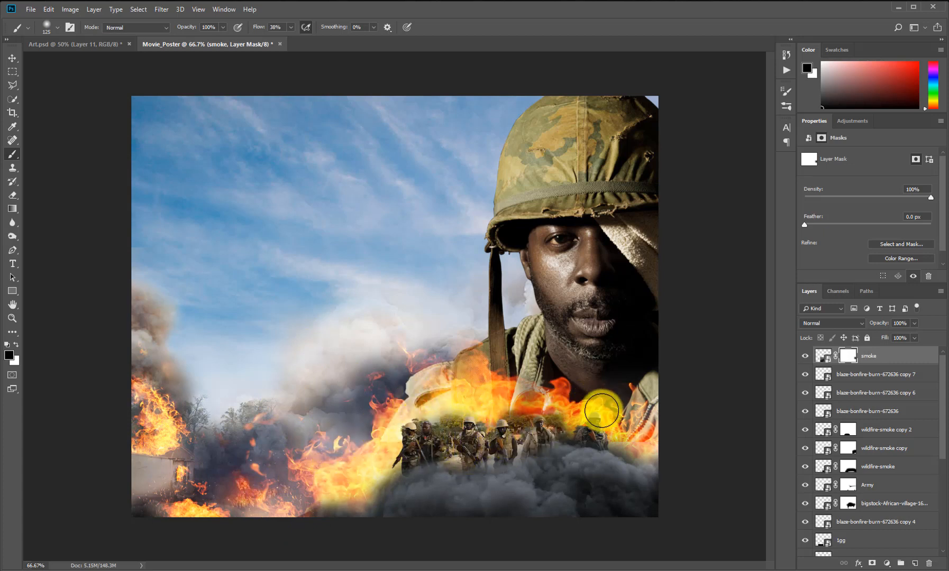
{"action": "left_click_drag", "start_coordinate": [637, 456], "coordinate": [666, 461]}
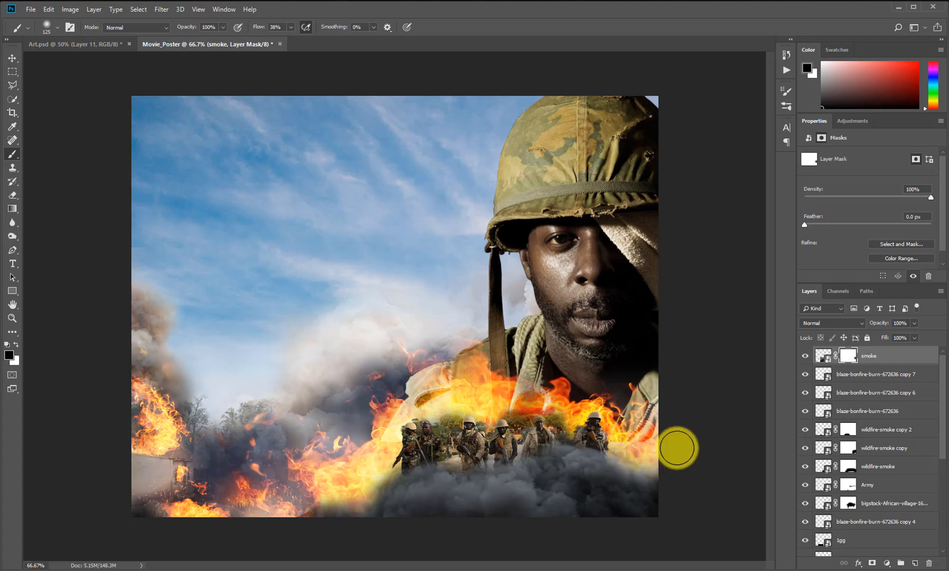
- Move the masked dark smoke down over the poster's lower edge and scale it to about 84%
{"action": "key", "text": "v"}
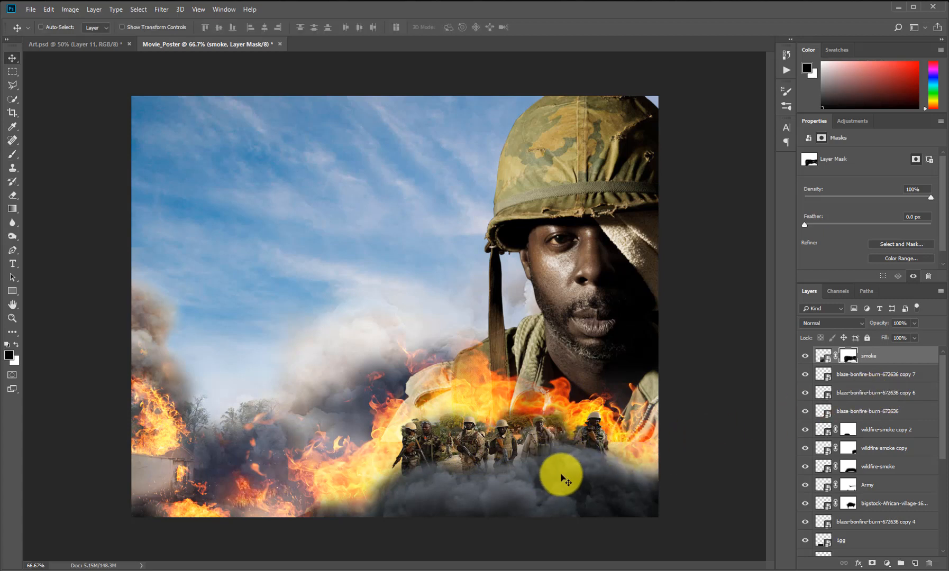
{"action": "left_click_drag", "start_coordinate": [563, 484], "coordinate": [564, 513]}
{"action": "key", "text": "ctrl+t"}
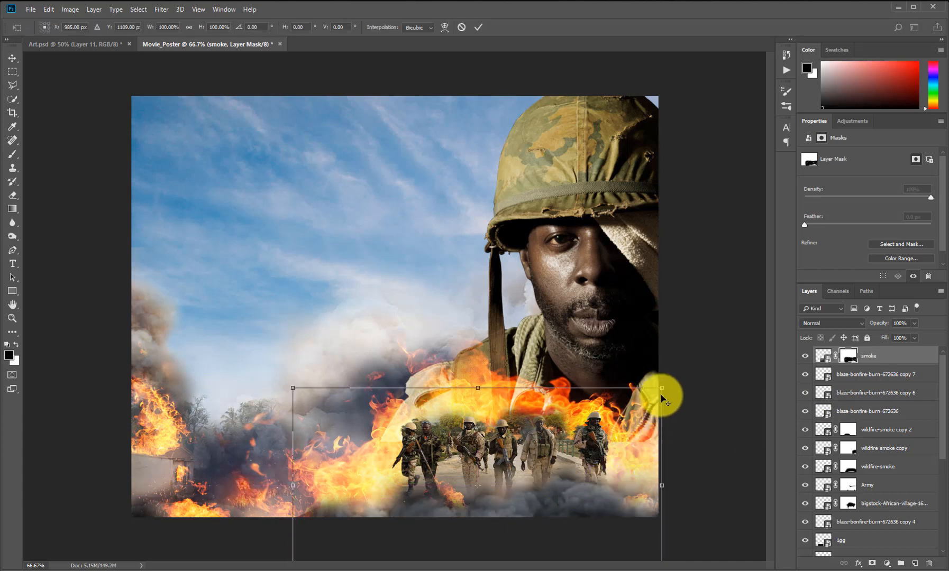
{"action": "left_click_drag", "start_coordinate": [652, 396], "coordinate": [635, 397]}
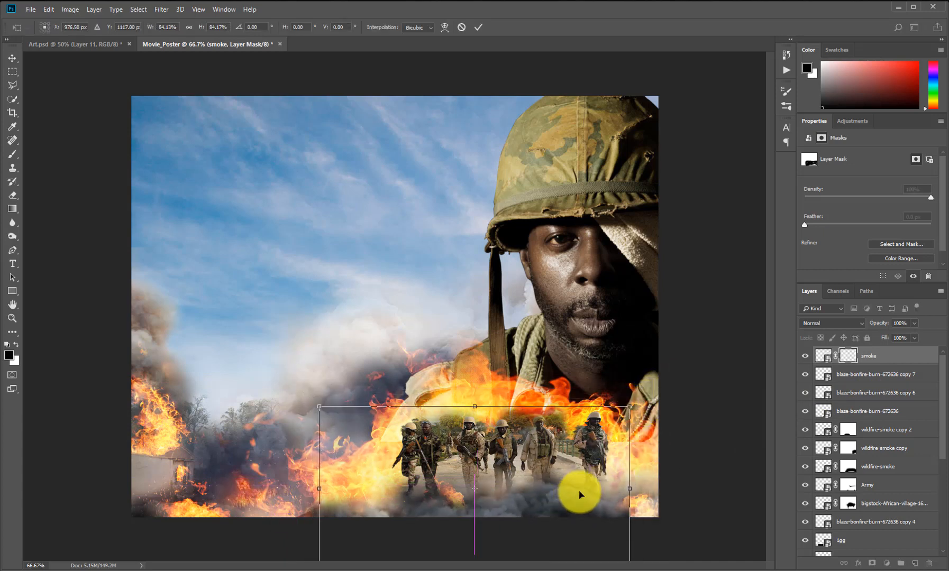
{"action": "key", "text": "Return"}
- Paint black on the dark smoke's mask with the 125 px brush and shift the smoke toward the poster's lower right corner
{"action": "key", "text": "b"}
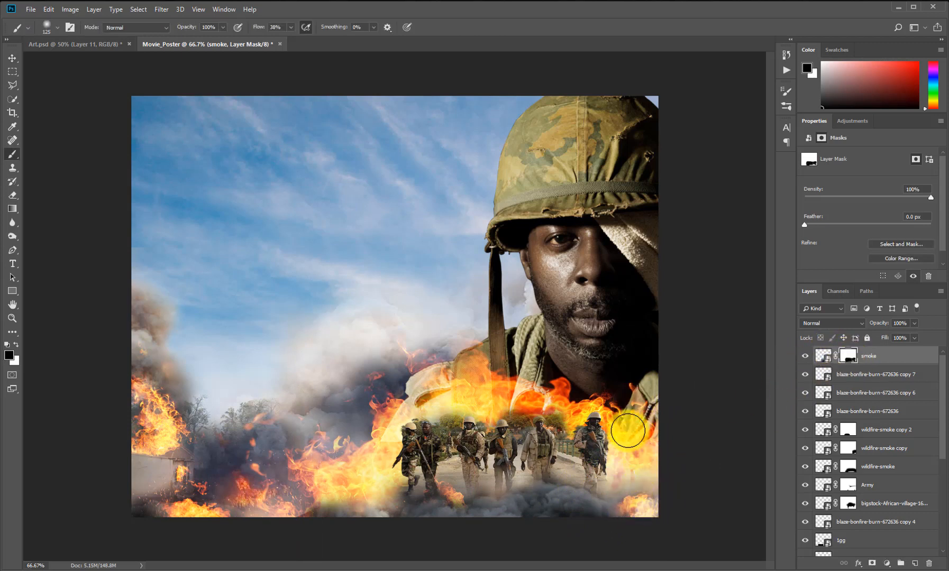
{"action": "mouse_move", "coordinate": [507, 391]}
{"action": "left_mouse_down"}
{"action": "mouse_move", "coordinate": [392, 438]}
{"action": "mouse_move", "coordinate": [427, 402]}
{"action": "mouse_move", "coordinate": [409, 408]}
{"action": "mouse_move", "coordinate": [440, 450]}
{"action": "left_mouse_up"}
{"action": "left_click_drag", "start_coordinate": [630, 501], "coordinate": [536, 514]}
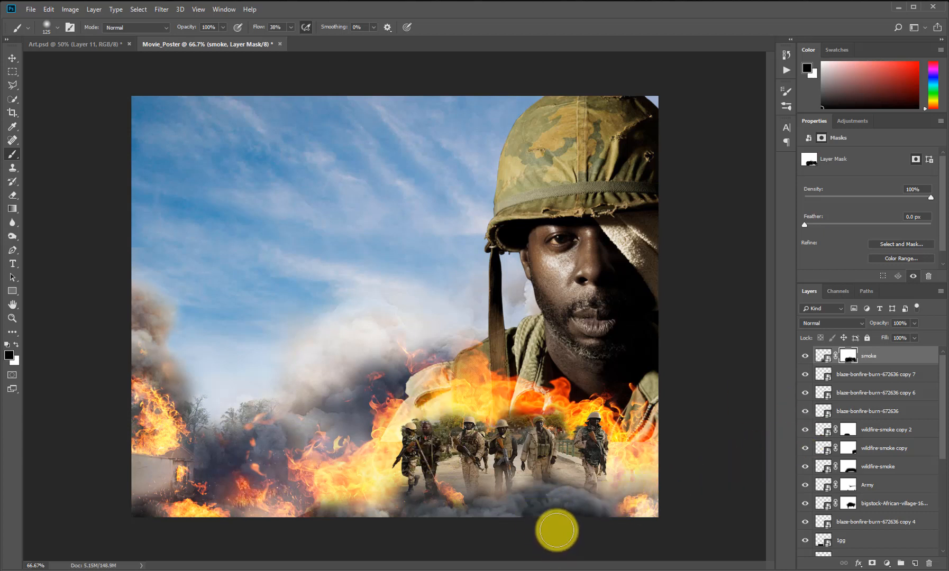
{"action": "key", "text": "v"}
{"action": "left_click_drag", "start_coordinate": [617, 515], "coordinate": [648, 512]}
{"action": "key", "text": "ctrl"}
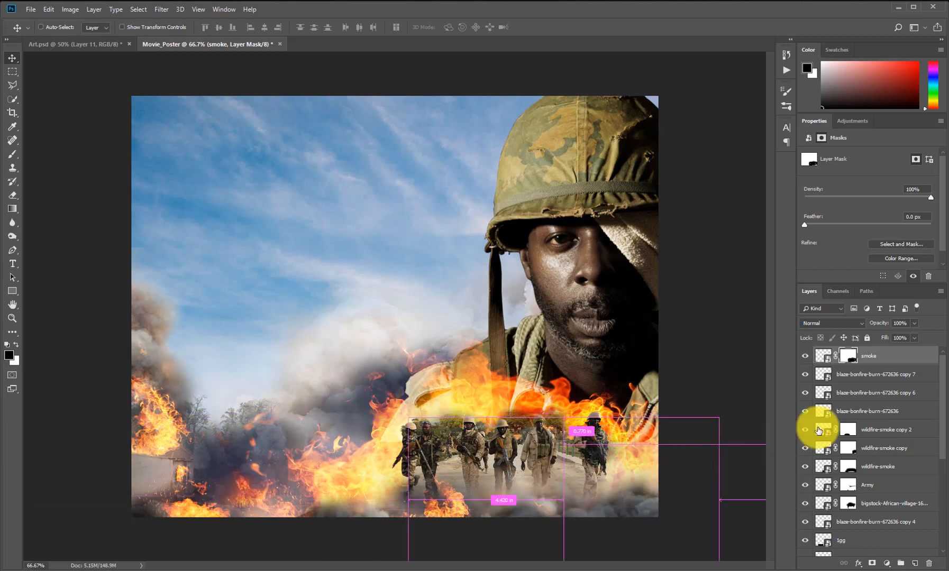
{"action": "key", "text": "b"}
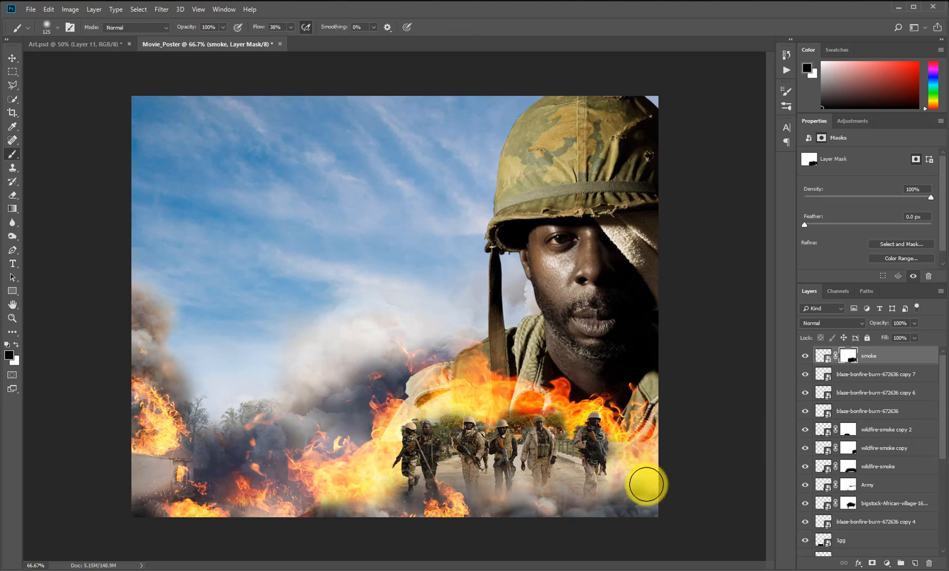
{"action": "left_click_drag", "start_coordinate": [652, 481], "coordinate": [643, 414]}
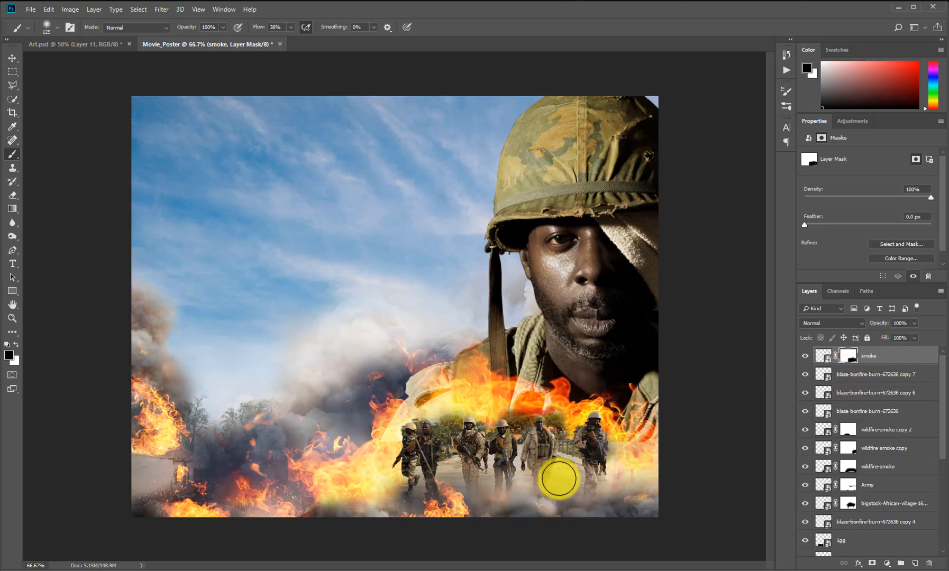
- Add a layer mask to the Snitch_Dude portrait, nudge the portrait slightly down and paint black at its lower edge
{"action": "key", "text": "v"}
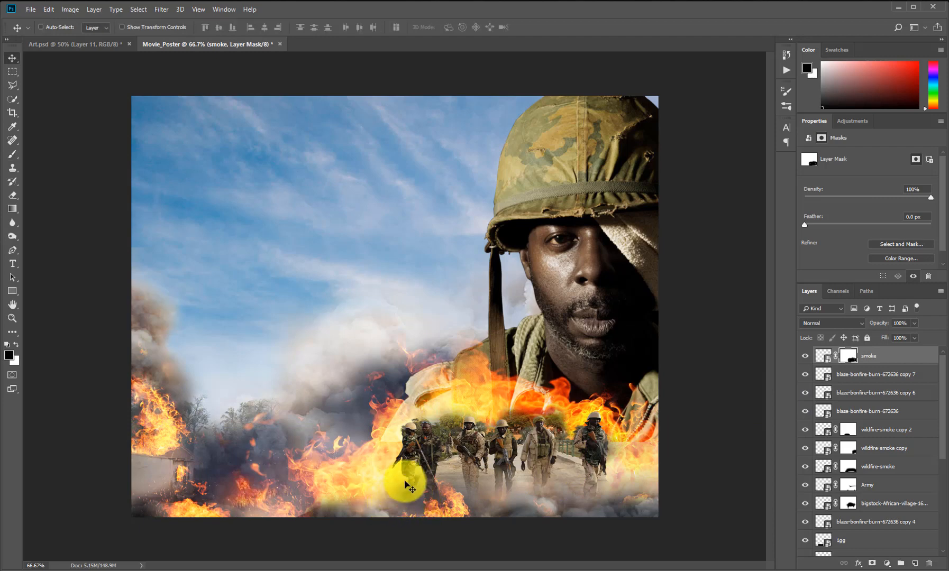
{"action": "right_click", "coordinate": [417, 390]}
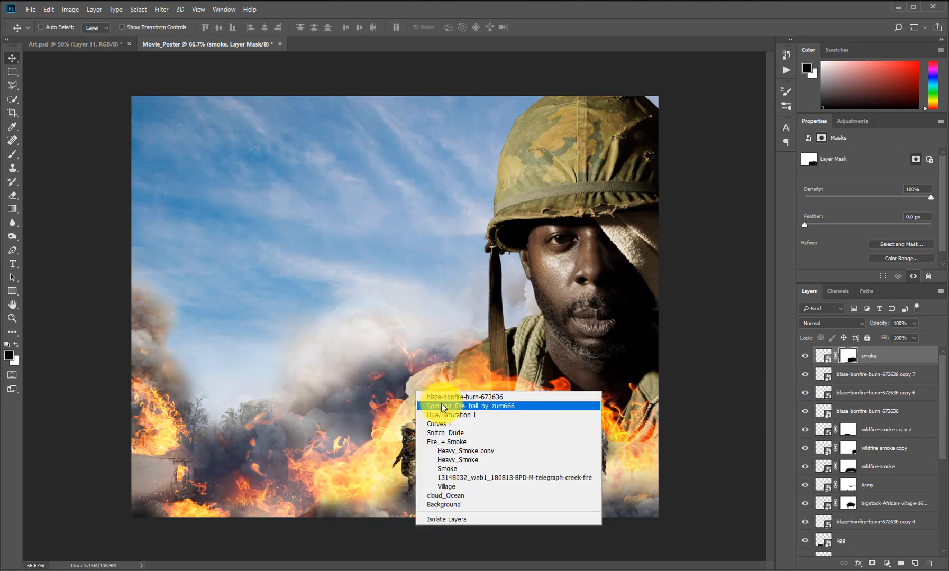
{"action": "left_click", "coordinate": [442, 406]}
{"action": "right_click", "coordinate": [419, 386]}
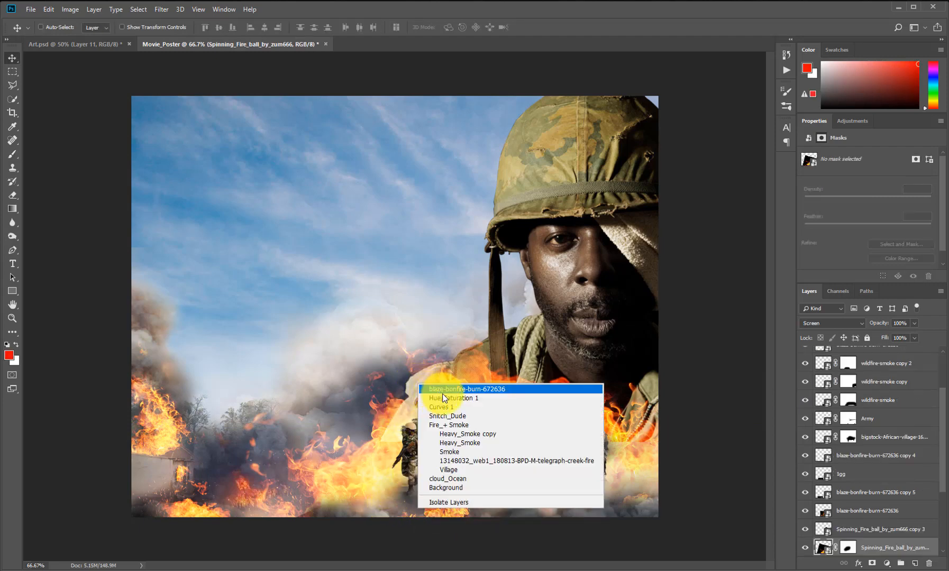
{"action": "left_click", "coordinate": [453, 390]}
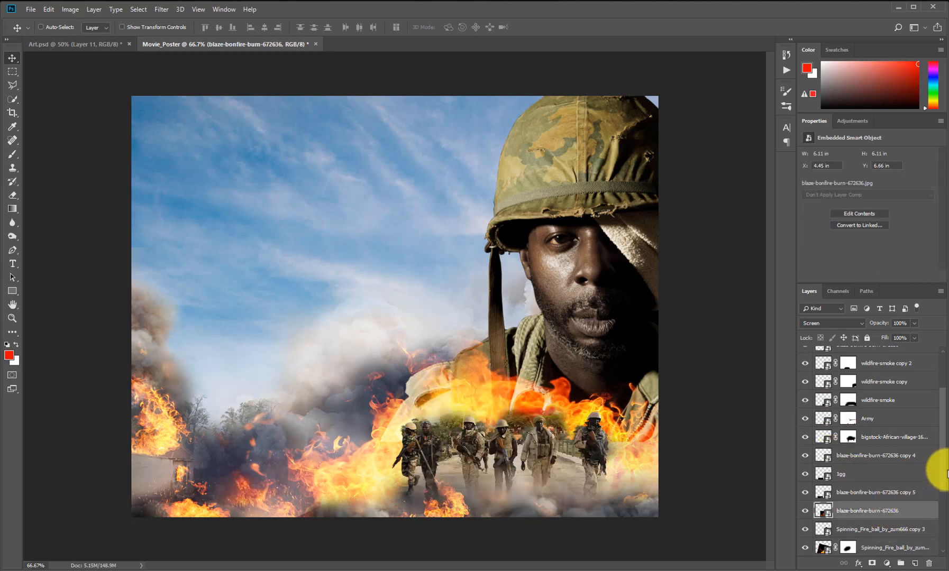
{"action": "scroll", "coordinate": [931, 476], "scroll_direction": "down", "scroll_amount": 5}
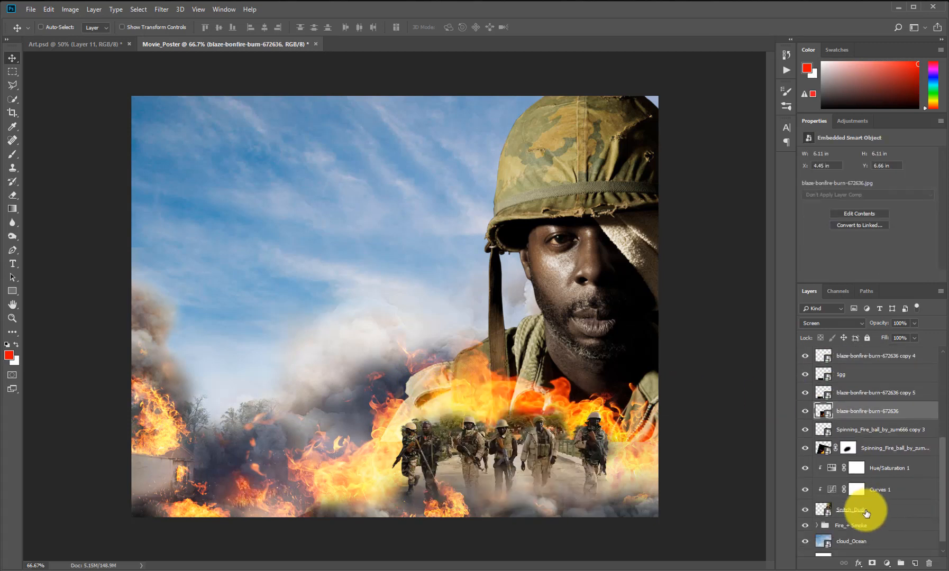
{"action": "left_click", "coordinate": [873, 563]}
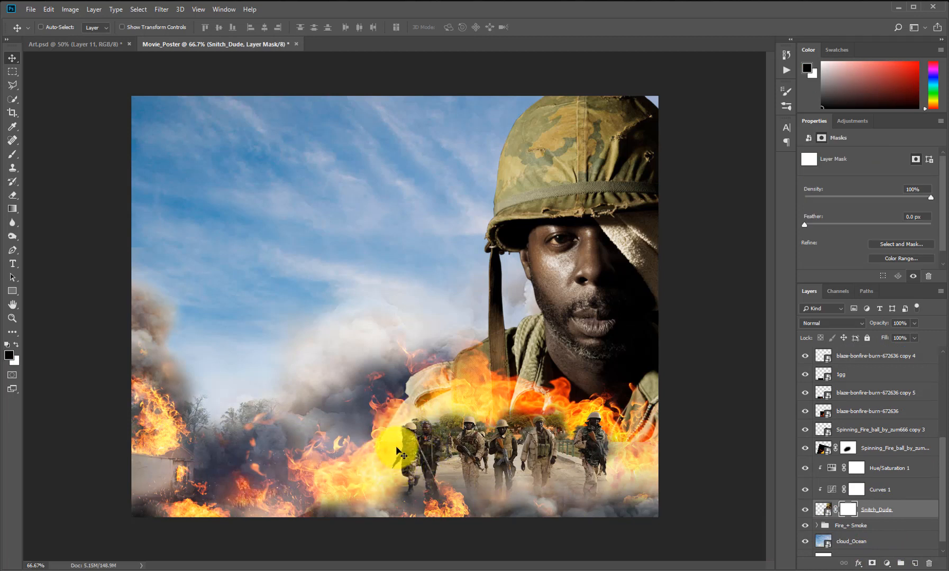
{"action": "left_click_drag", "start_coordinate": [403, 449], "coordinate": [401, 445]}
{"action": "key", "text": "b"}
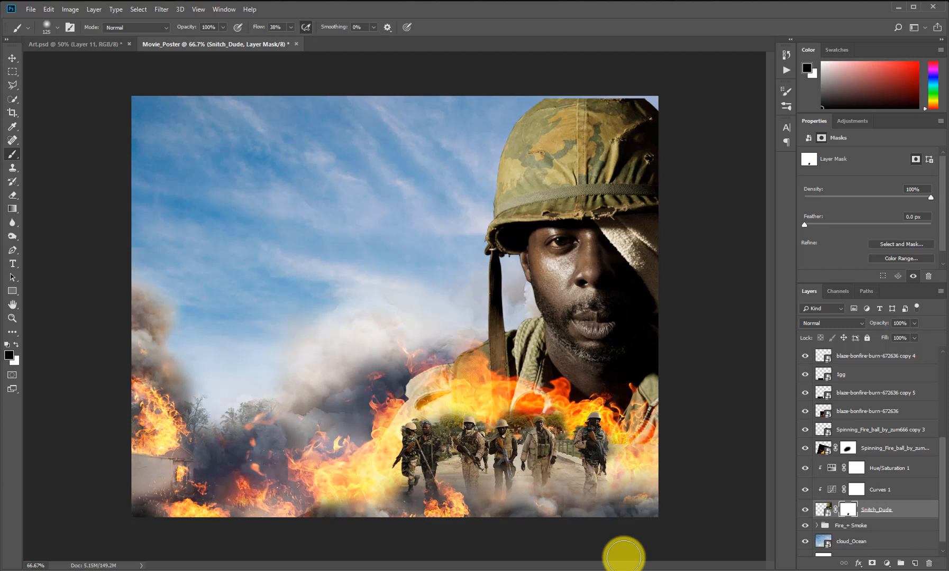
{"action": "key", "text": "v"}
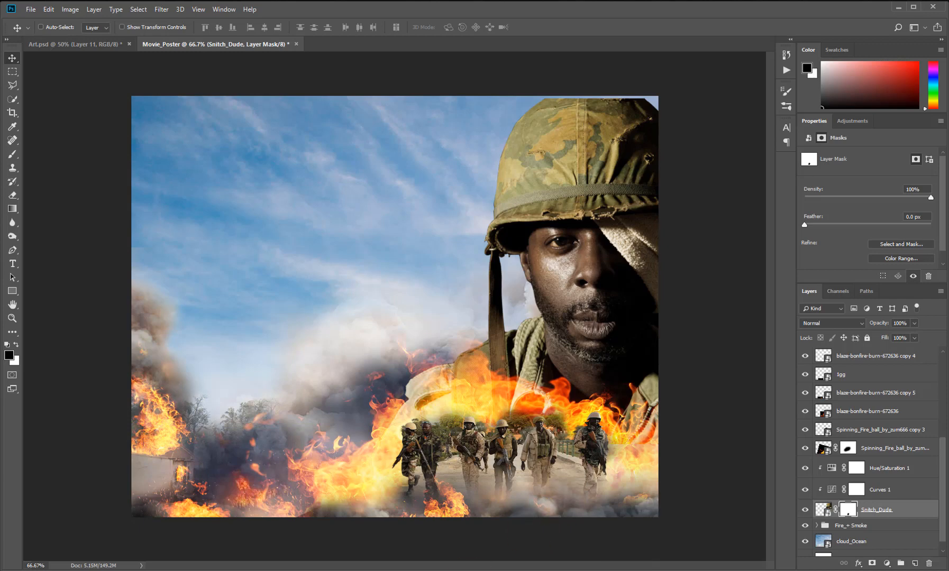
{"action": "key", "text": "alt+Tab"}
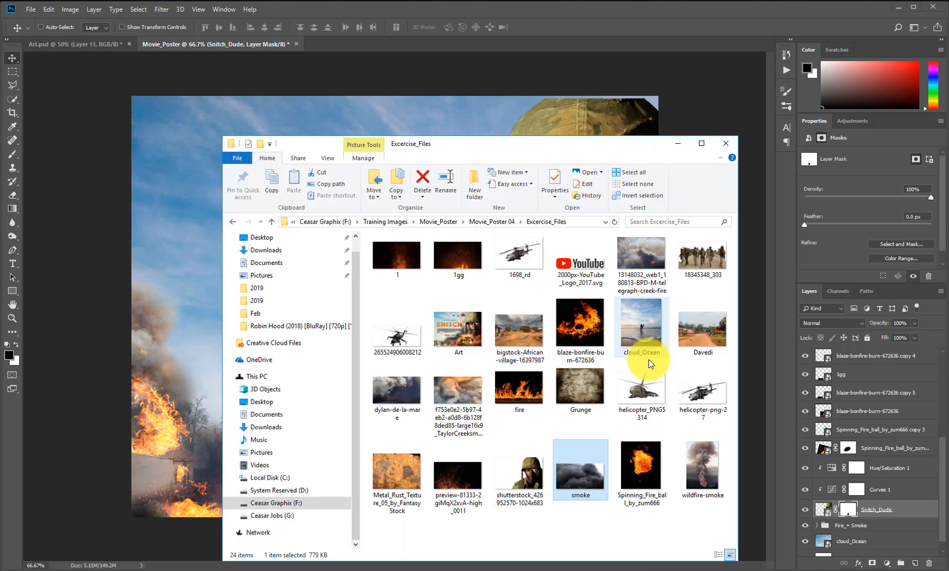
{"action": "left_click_drag", "start_coordinate": [649, 396], "coordinate": [631, 376]}
{"action": "left_click", "coordinate": [599, 122]}
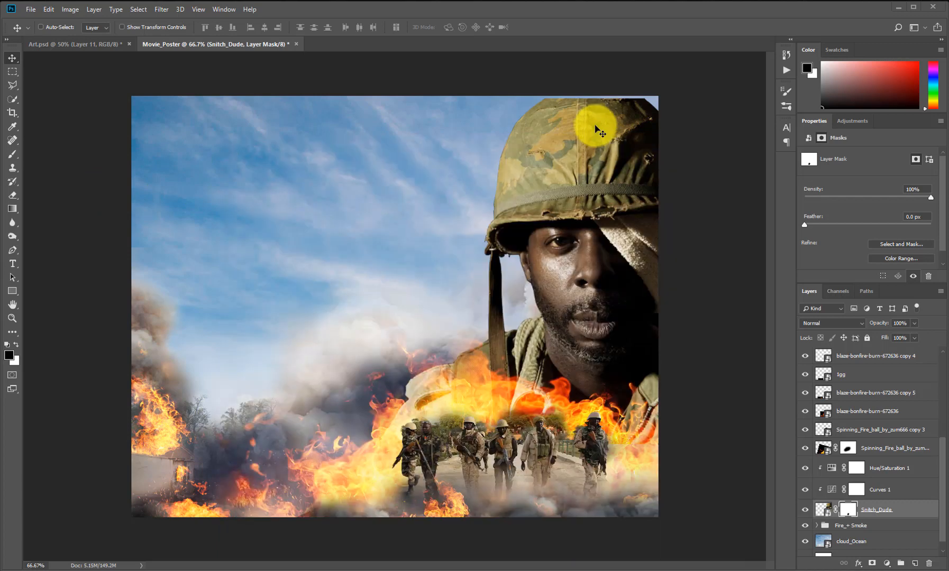
- Enlarge the Snitch_Dude portrait to about 9.75 × 10.06 in so the helmet reaches the poster's upper edge
{"action": "left_click", "coordinate": [821, 510]}
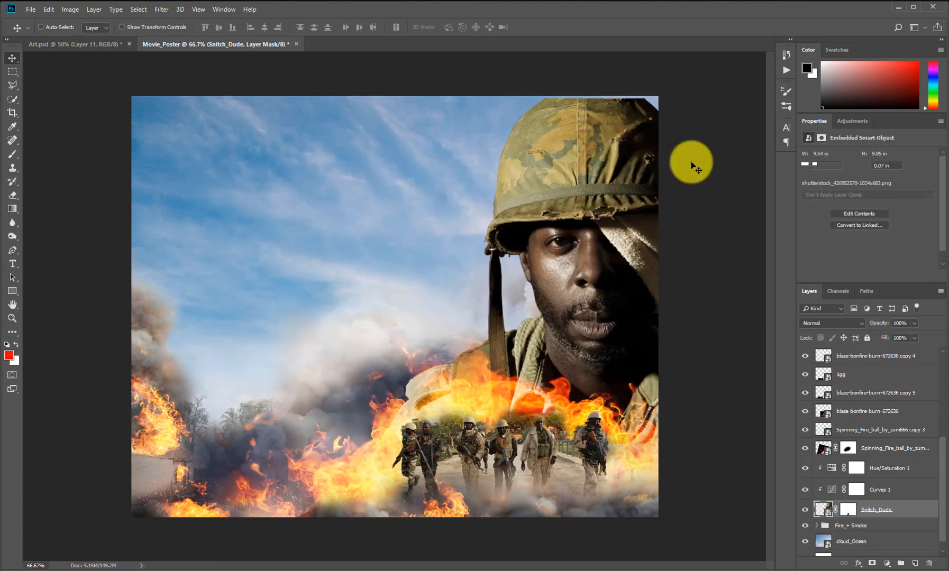
{"action": "key", "text": "ctrl+t"}
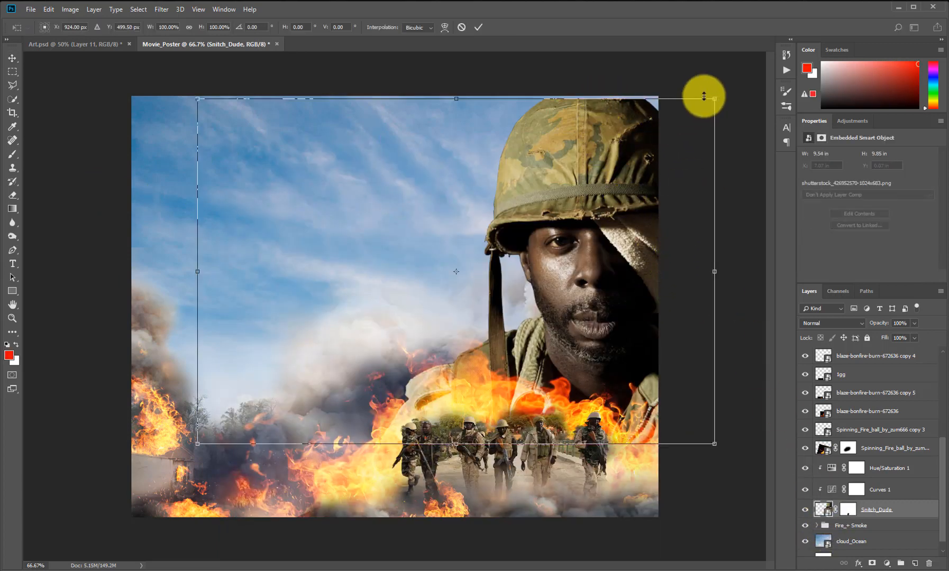
{"action": "left_click_drag", "start_coordinate": [717, 98], "coordinate": [720, 95]}
{"action": "key", "text": "Return"}
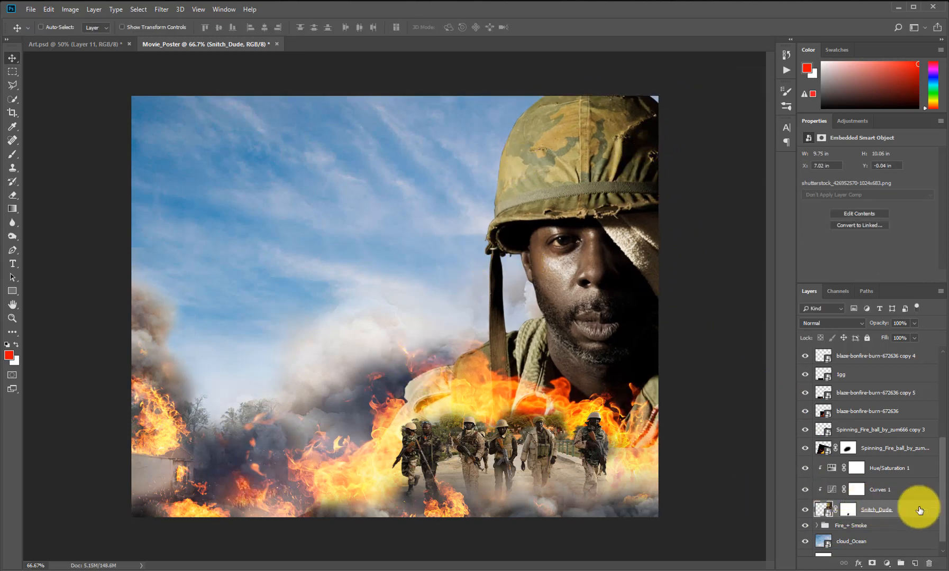
- Duplicate the telegraph-creek-fire smoke layer in the Fire_+ Smoke group and move the copy up and right behind the portrait
{"action": "left_click", "coordinate": [817, 526]}
{"action": "scroll", "coordinate": [935, 501], "scroll_direction": "down", "scroll_amount": 15}
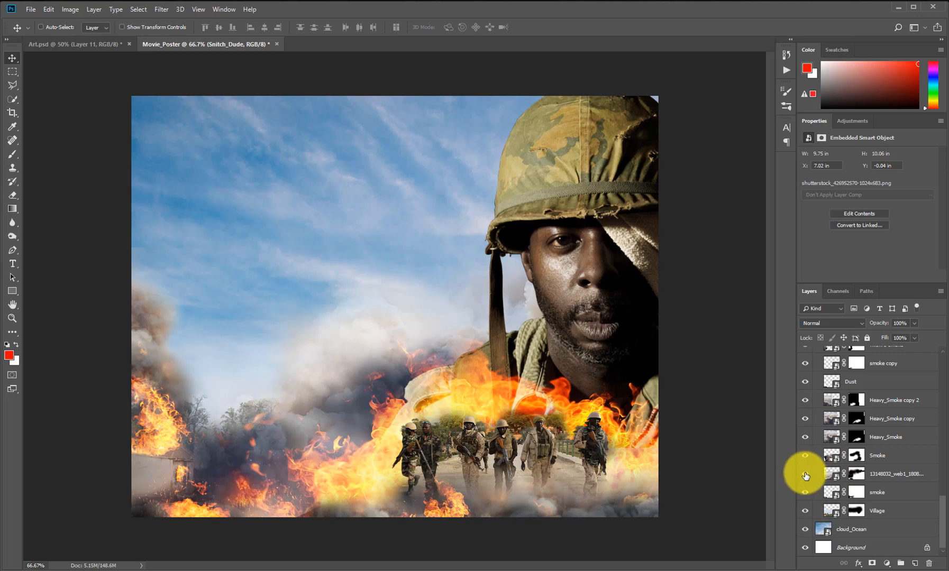
{"action": "left_click", "coordinate": [805, 477]}
{"action": "left_click", "coordinate": [882, 481]}
{"action": "left_click", "coordinate": [880, 485]}
{"action": "key", "text": "ctrl+j"}
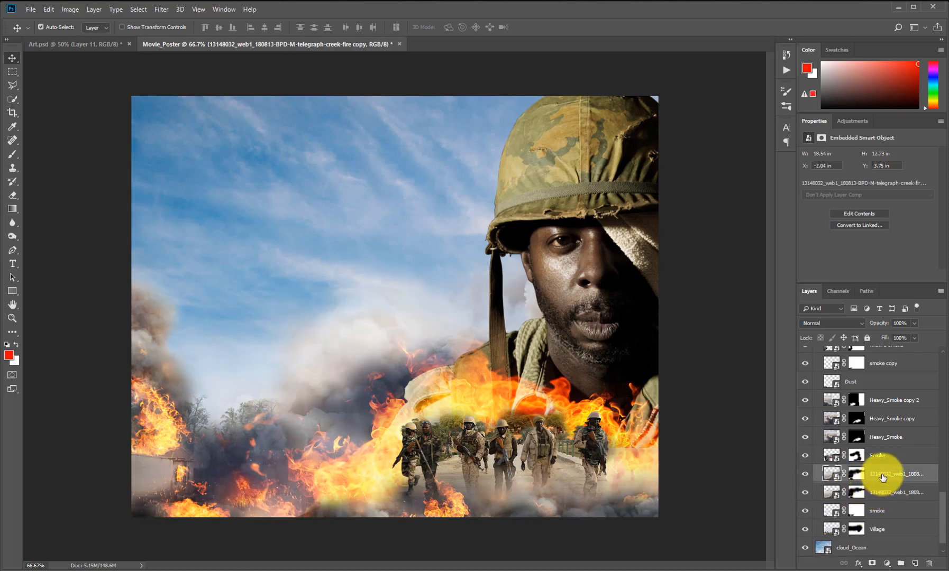
{"action": "left_click_drag", "start_coordinate": [587, 275], "coordinate": [630, 215]}
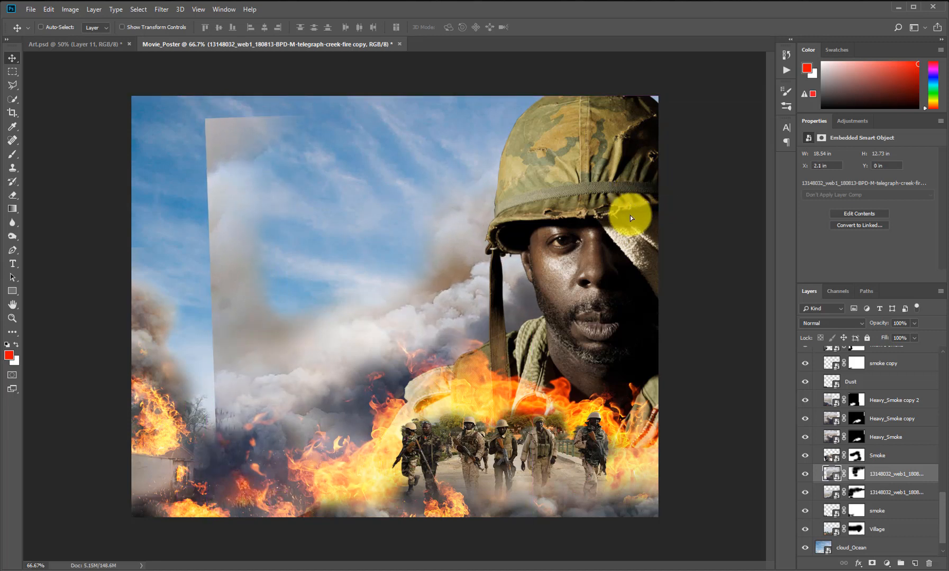
- Paint black on the smoke copy's mask with soft brushes between 250 and 600 px to erase its hard edge from the sky
{"action": "left_click", "coordinate": [857, 476]}
{"action": "key", "text": "b"}
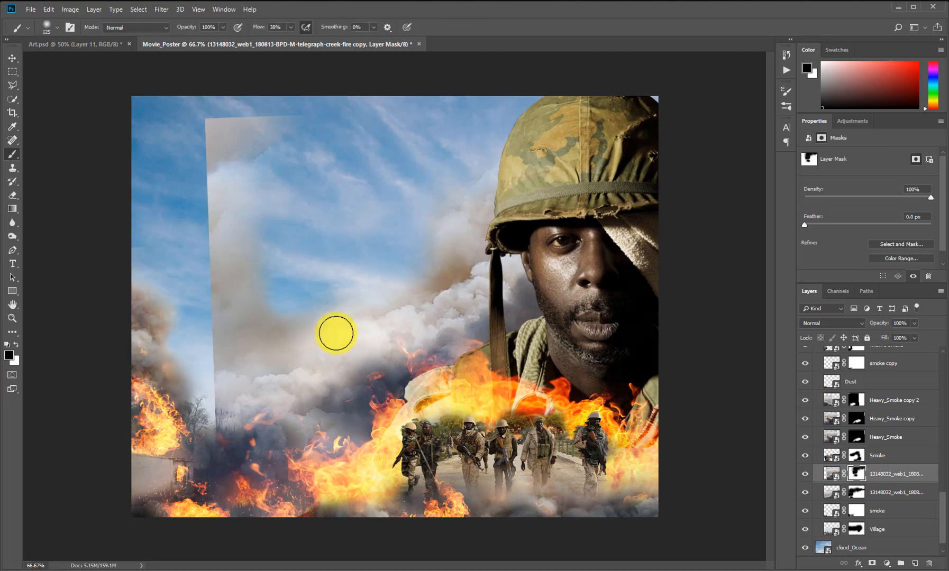
{"action": "key", "text": "bracketright"}
{"action": "key", "text": "bracketright"}
{"action": "key", "text": "bracketright"}
{"action": "key", "text": "bracketright"}
{"action": "key", "text": "bracketright"}
{"action": "key", "text": "bracketright"}
{"action": "key", "text": "bracketright"}
{"action": "key", "text": "bracketright"}
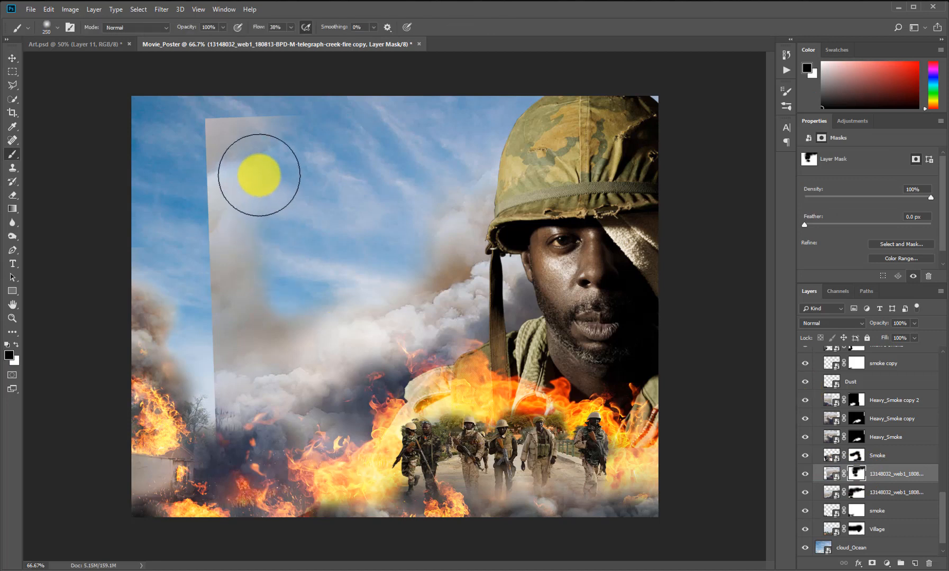
{"action": "mouse_move", "coordinate": [250, 145]}
{"action": "left_mouse_down"}
{"action": "mouse_move", "coordinate": [217, 197]}
{"action": "mouse_move", "coordinate": [213, 155]}
{"action": "mouse_move", "coordinate": [209, 182]}
{"action": "mouse_move", "coordinate": [221, 364]}
{"action": "mouse_move", "coordinate": [248, 332]}
{"action": "mouse_move", "coordinate": [234, 350]}
{"action": "mouse_move", "coordinate": [247, 336]}
{"action": "mouse_move", "coordinate": [248, 362]}
{"action": "mouse_move", "coordinate": [390, 300]}
{"action": "mouse_move", "coordinate": [433, 330]}
{"action": "mouse_move", "coordinate": [313, 389]}
{"action": "mouse_move", "coordinate": [489, 313]}
{"action": "mouse_move", "coordinate": [359, 396]}
{"action": "mouse_move", "coordinate": [434, 357]}
{"action": "mouse_move", "coordinate": [381, 393]}
{"action": "mouse_move", "coordinate": [318, 423]}
{"action": "mouse_move", "coordinate": [357, 408]}
{"action": "mouse_move", "coordinate": [378, 372]}
{"action": "mouse_move", "coordinate": [376, 387]}
{"action": "mouse_move", "coordinate": [392, 401]}
{"action": "mouse_move", "coordinate": [551, 294]}
{"action": "mouse_move", "coordinate": [570, 298]}
{"action": "mouse_move", "coordinate": [586, 187]}
{"action": "mouse_move", "coordinate": [578, 257]}
{"action": "mouse_move", "coordinate": [341, 307]}
{"action": "mouse_move", "coordinate": [276, 282]}
{"action": "mouse_move", "coordinate": [413, 294]}
{"action": "mouse_move", "coordinate": [501, 250]}
{"action": "mouse_move", "coordinate": [518, 287]}
{"action": "mouse_move", "coordinate": [518, 278]}
{"action": "mouse_move", "coordinate": [511, 307]}
{"action": "mouse_move", "coordinate": [525, 300]}
{"action": "mouse_move", "coordinate": [562, 170]}
{"action": "mouse_move", "coordinate": [566, 264]}
{"action": "mouse_move", "coordinate": [571, 204]}
{"action": "mouse_move", "coordinate": [566, 290]}
{"action": "mouse_move", "coordinate": [596, 202]}
{"action": "mouse_move", "coordinate": [580, 260]}
{"action": "mouse_move", "coordinate": [483, 333]}
{"action": "mouse_move", "coordinate": [322, 329]}
{"action": "mouse_move", "coordinate": [373, 339]}
{"action": "mouse_move", "coordinate": [465, 317]}
{"action": "mouse_move", "coordinate": [503, 237]}
{"action": "mouse_move", "coordinate": [558, 181]}
{"action": "mouse_move", "coordinate": [422, 314]}
{"action": "mouse_move", "coordinate": [472, 253]}
{"action": "mouse_move", "coordinate": [567, 239]}
{"action": "mouse_move", "coordinate": [553, 270]}
{"action": "mouse_move", "coordinate": [562, 239]}
{"action": "left_mouse_up"}
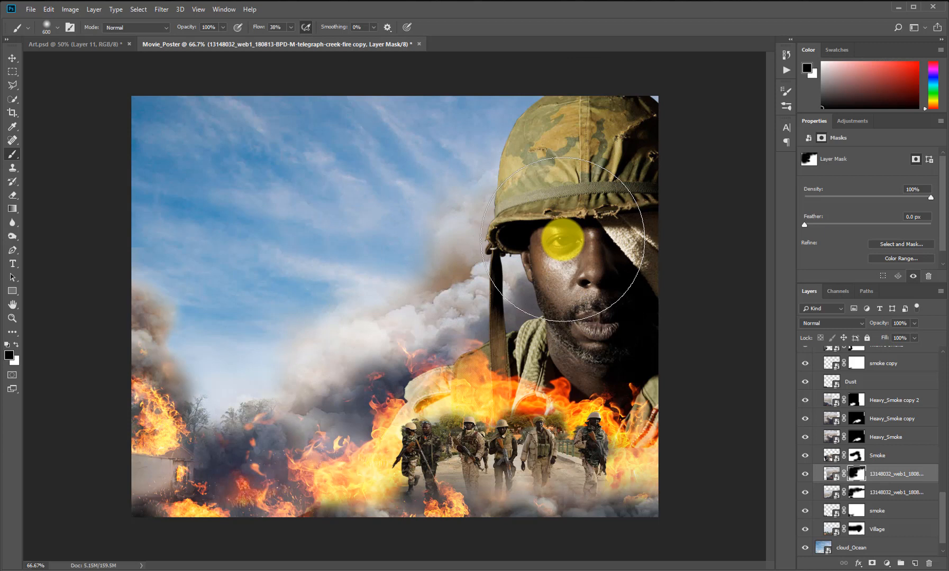
{"action": "mouse_move", "coordinate": [562, 240]}
{"action": "left_mouse_down"}
{"action": "mouse_move", "coordinate": [522, 324]}
{"action": "mouse_move", "coordinate": [411, 272]}
{"action": "mouse_move", "coordinate": [372, 193]}
{"action": "mouse_move", "coordinate": [415, 148]}
{"action": "mouse_move", "coordinate": [406, 142]}
{"action": "mouse_move", "coordinate": [281, 201]}
{"action": "mouse_move", "coordinate": [282, 240]}
{"action": "mouse_move", "coordinate": [303, 256]}
{"action": "mouse_move", "coordinate": [300, 266]}
{"action": "mouse_move", "coordinate": [306, 246]}
{"action": "mouse_move", "coordinate": [303, 276]}
{"action": "mouse_move", "coordinate": [308, 248]}
{"action": "mouse_move", "coordinate": [292, 209]}
{"action": "mouse_move", "coordinate": [305, 209]}
{"action": "mouse_move", "coordinate": [306, 267]}
{"action": "mouse_move", "coordinate": [324, 346]}
{"action": "mouse_move", "coordinate": [328, 313]}
{"action": "mouse_move", "coordinate": [308, 301]}
{"action": "mouse_move", "coordinate": [315, 281]}
{"action": "mouse_move", "coordinate": [321, 290]}
{"action": "mouse_move", "coordinate": [342, 274]}
{"action": "mouse_move", "coordinate": [326, 300]}
{"action": "mouse_move", "coordinate": [311, 300]}
{"action": "mouse_move", "coordinate": [325, 259]}
{"action": "mouse_move", "coordinate": [392, 218]}
{"action": "mouse_move", "coordinate": [400, 197]}
{"action": "left_mouse_up"}
{"action": "key", "text": "bracketleft"}
{"action": "key", "text": "bracketleft"}
{"action": "key", "text": "bracketleft"}
{"action": "key", "text": "bracketleft"}
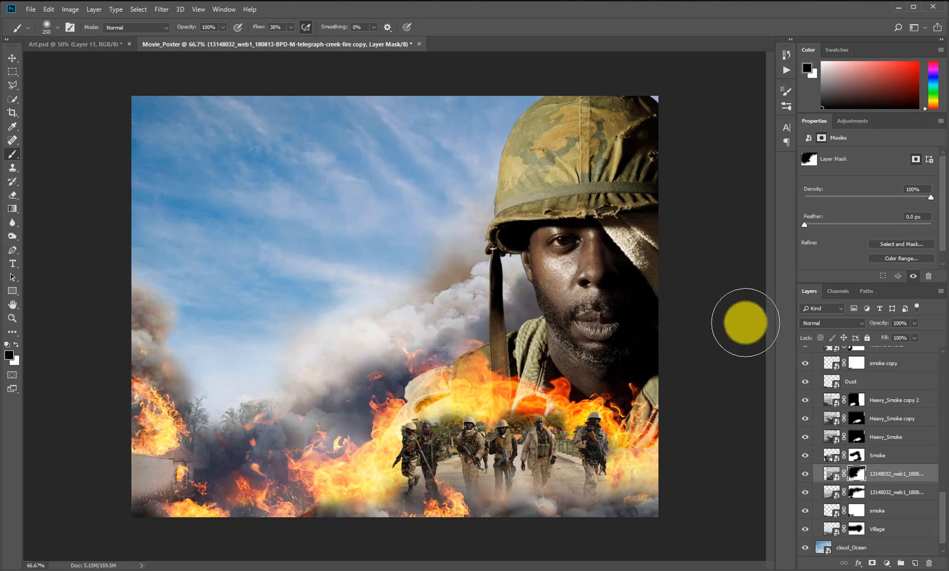
- Reposition the masked smoke copy so it blends behind the soldier's shoulder and helmet strap
{"action": "key", "text": "v"}
{"action": "left_click_drag", "start_coordinate": [545, 267], "coordinate": [554, 335]}
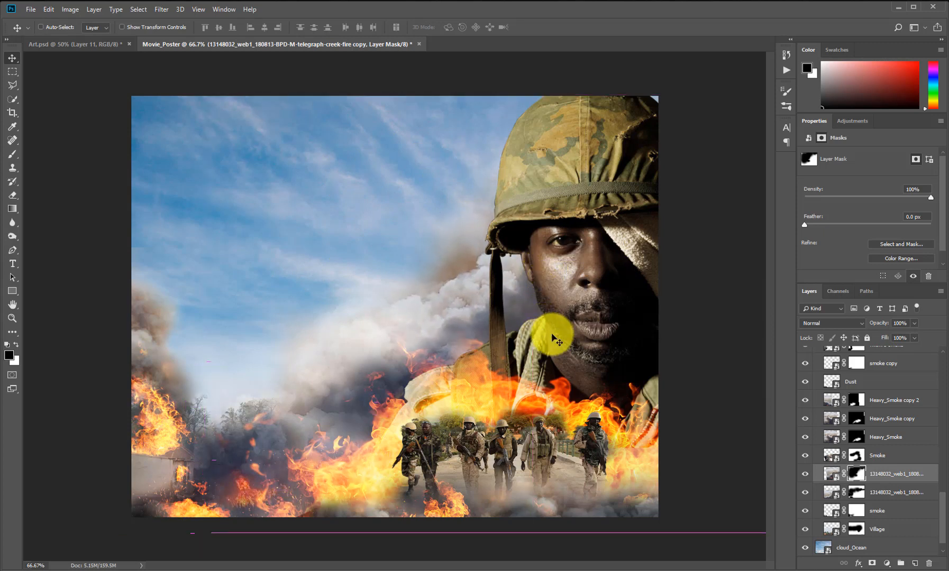
{"action": "left_click_drag", "start_coordinate": [452, 365], "coordinate": [424, 392]}
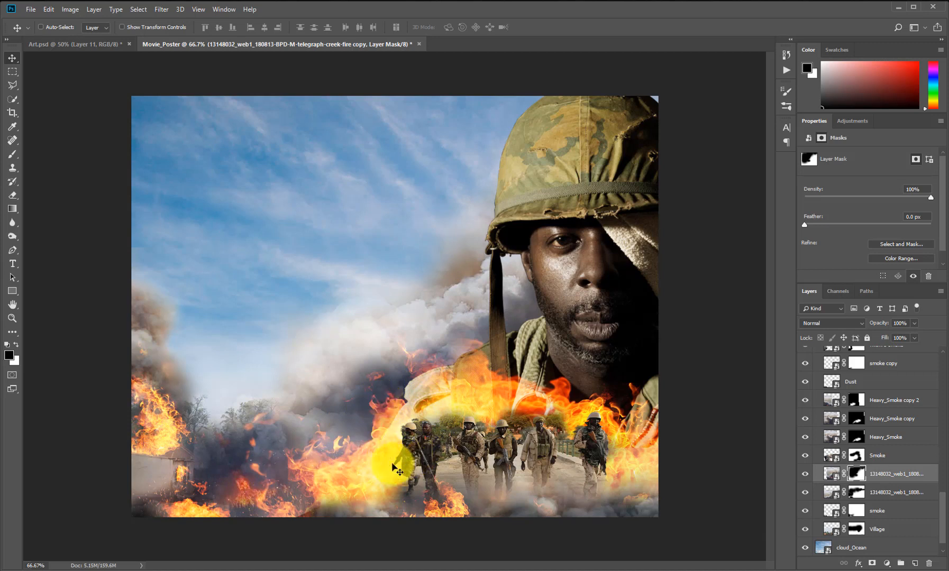
- Collapse the Fire_+ Smoke group and identify the blaze-bonfire-burn-672636 flame on the poster by toggling its layer visibility
{"action": "right_click", "coordinate": [344, 477]}
{"action": "left_click", "coordinate": [360, 481]}
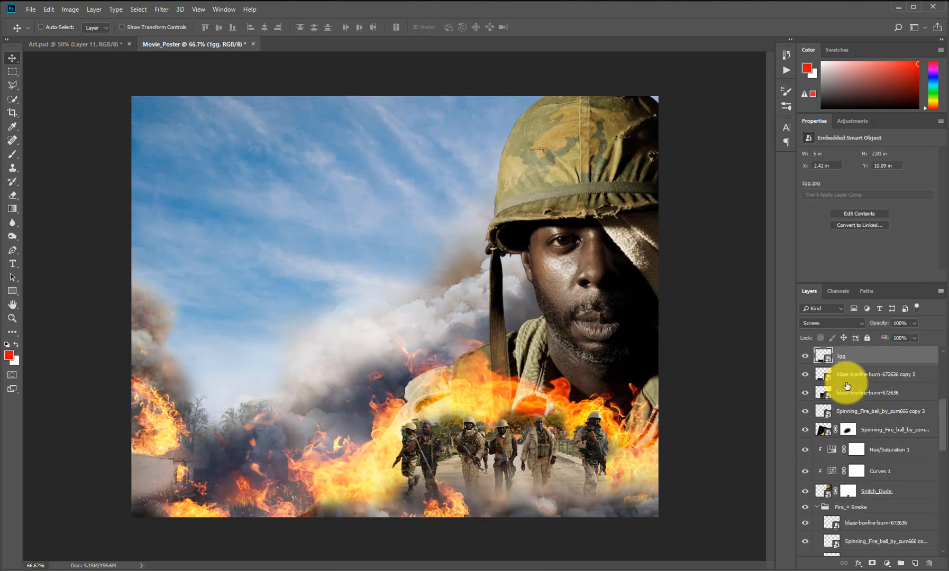
{"action": "left_click", "coordinate": [816, 508]}
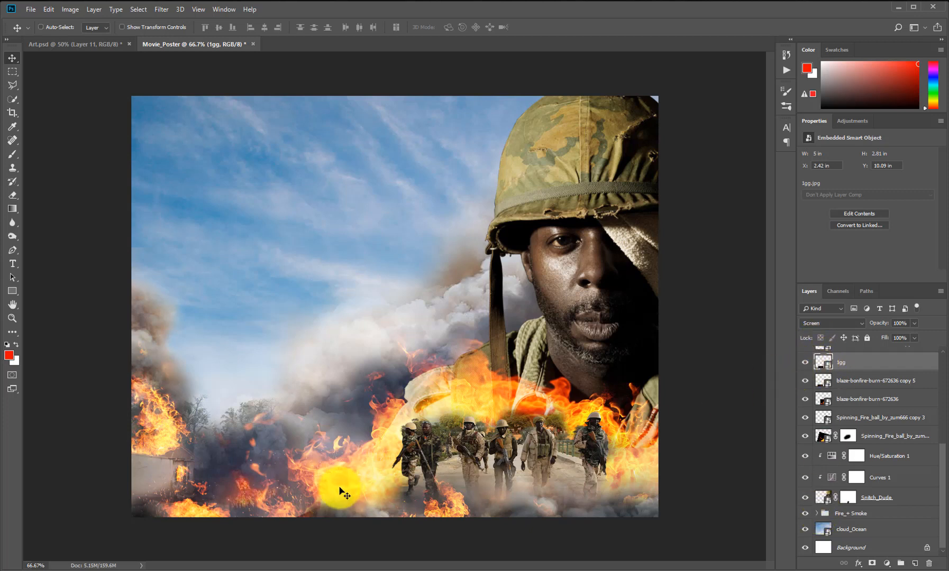
{"action": "mouse_move", "coordinate": [332, 459]}
{"action": "left_mouse_down"}
{"action": "mouse_move", "coordinate": [332, 491]}
{"action": "mouse_move", "coordinate": [355, 484]}
{"action": "left_mouse_up"}
{"action": "left_click", "coordinate": [824, 381]}
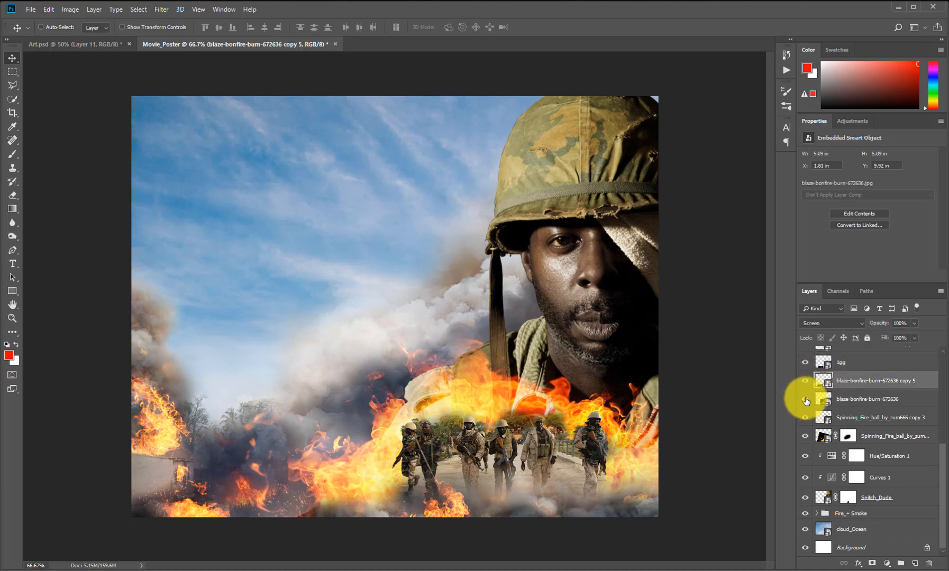
{"action": "left_click", "coordinate": [805, 401]}
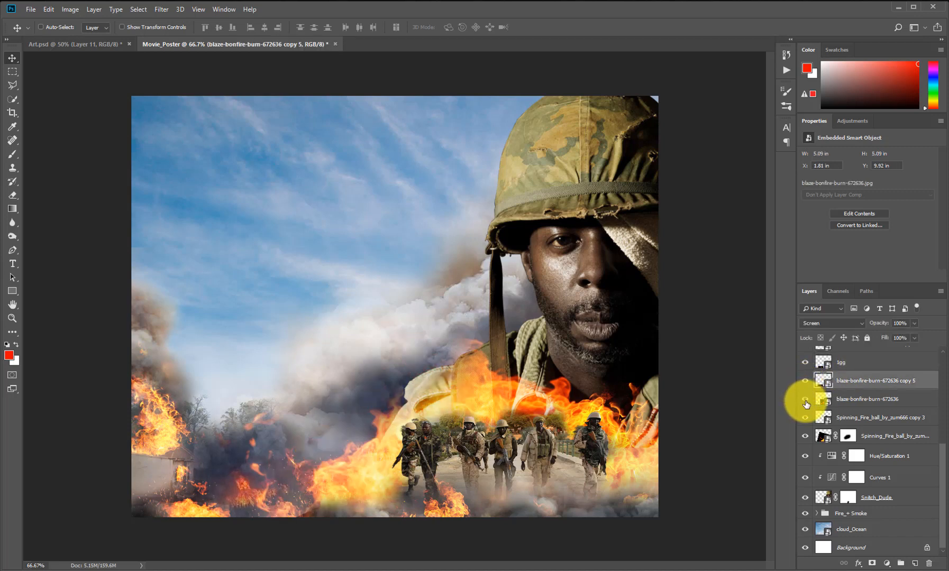
{"action": "left_click", "coordinate": [806, 403]}
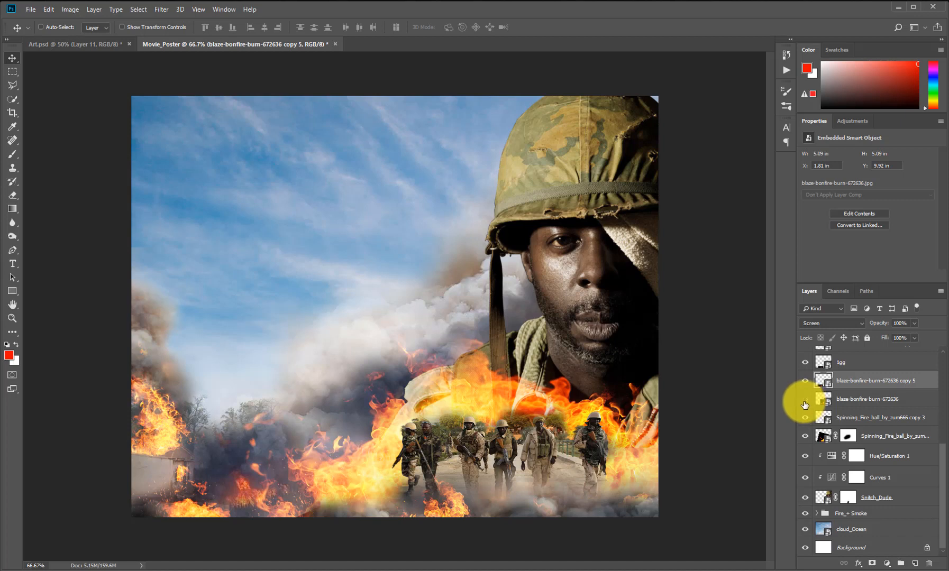
- Scale the blaze-bonfire-burn-672636 flame down to about 4.23 × 4.23 in and position it beside the front-left marching soldiers
{"action": "left_click", "coordinate": [850, 405]}
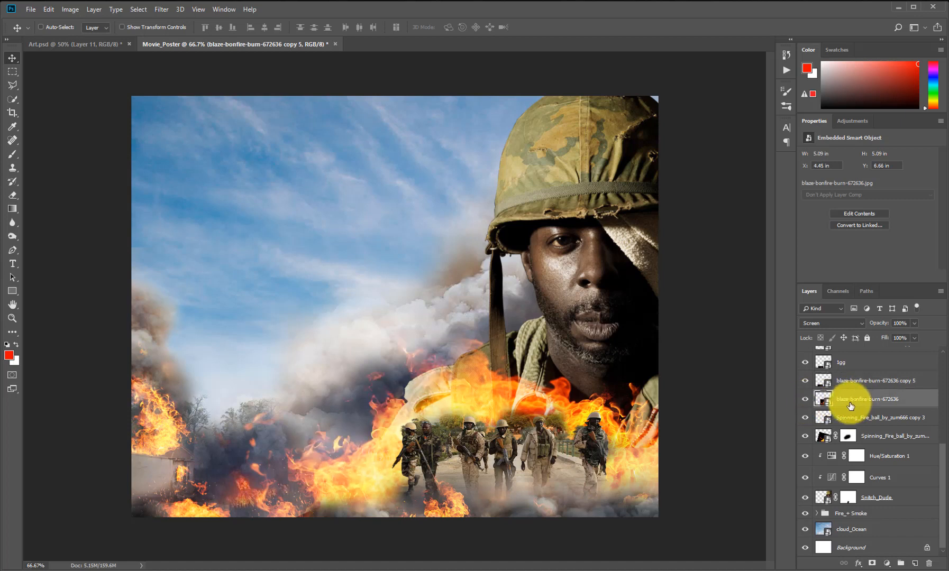
{"action": "key", "text": "ctrl+t"}
{"action": "left_click_drag", "start_coordinate": [494, 337], "coordinate": [462, 367]}
{"action": "left_click_drag", "start_coordinate": [436, 416], "coordinate": [444, 408]}
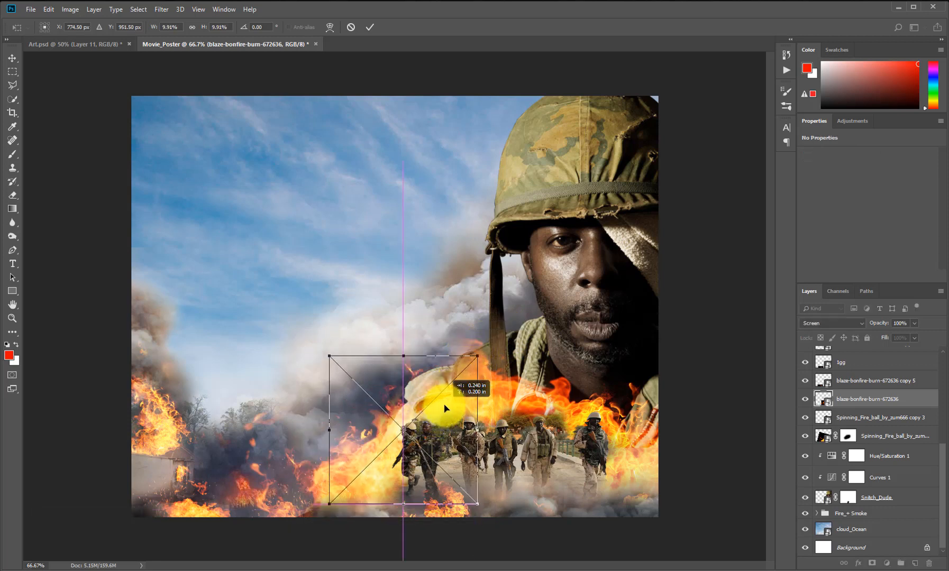
{"action": "key", "text": "Return"}
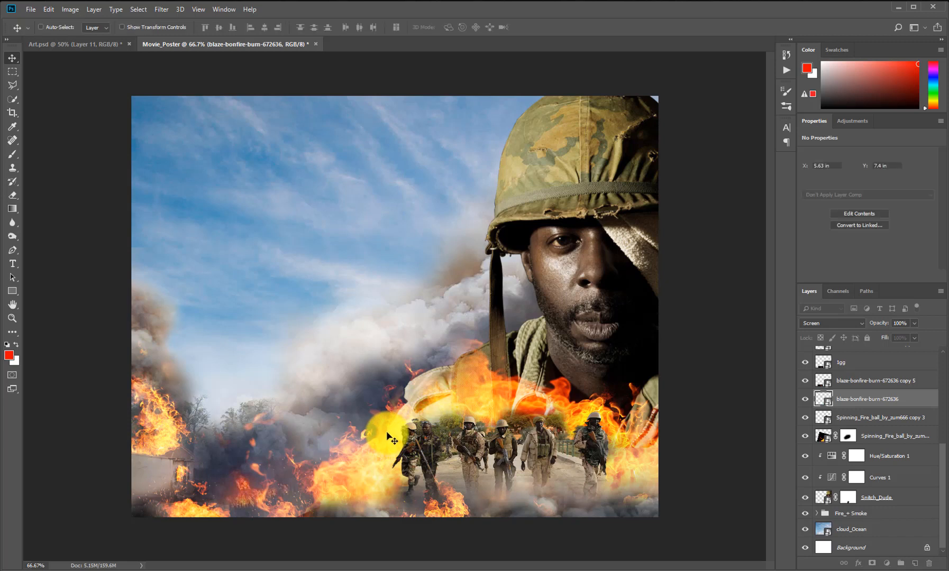
{"action": "left_click_drag", "start_coordinate": [390, 420], "coordinate": [384, 421]}
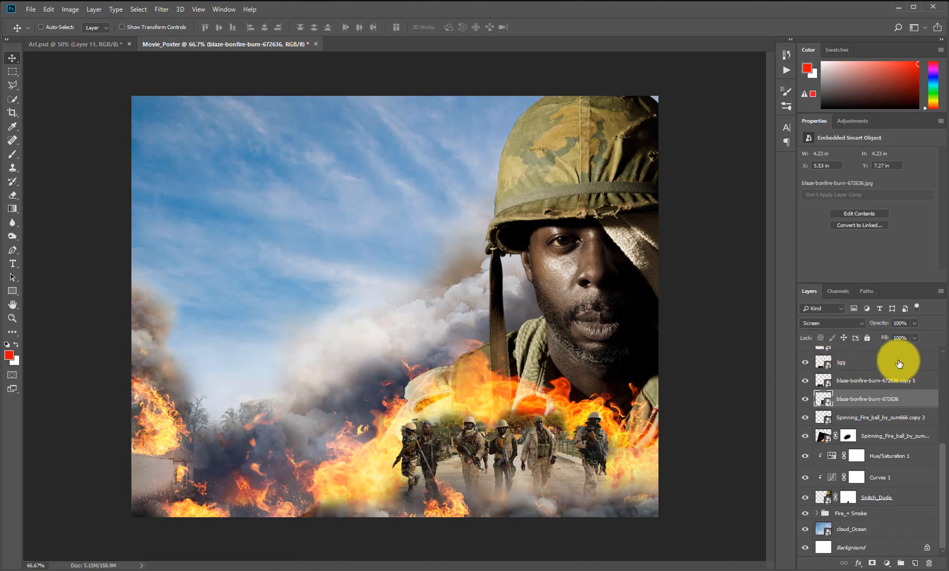
- Group all layers from the topmost smoke layer down to Snitch_Dude and name the group Snitch+Army
{"action": "left_click", "coordinate": [943, 393]}
{"action": "left_click", "coordinate": [882, 356]}
{"action": "scroll", "coordinate": [935, 463], "scroll_direction": "down", "scroll_amount": 5}
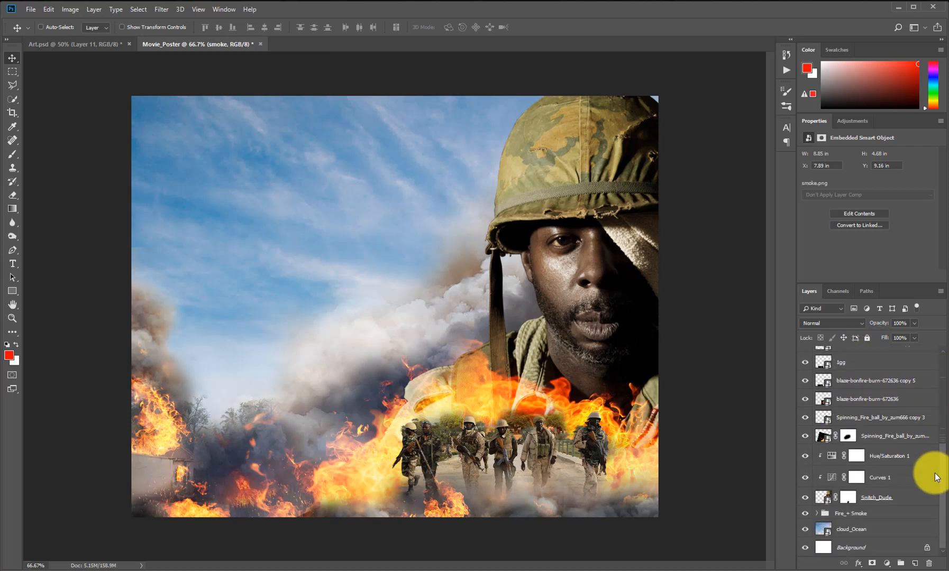
{"action": "left_click", "coordinate": [909, 498], "text": "shift"}
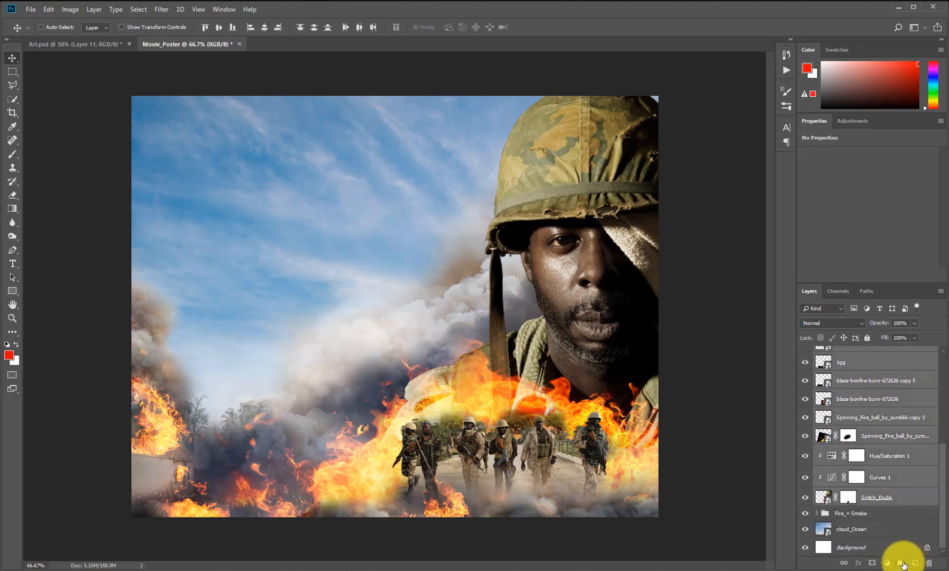
{"action": "left_click", "coordinate": [902, 563]}
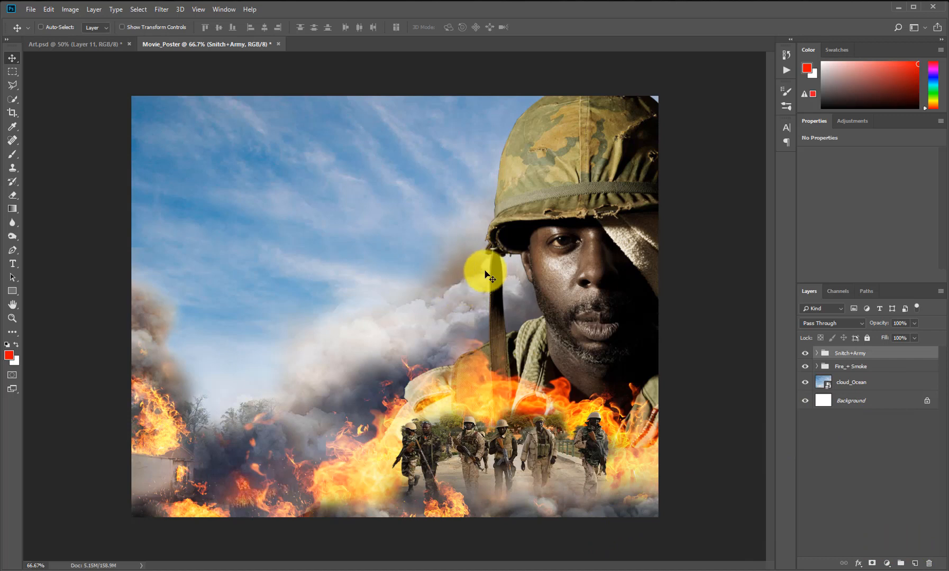
- Create a new layer named Burn above the Snitch+Army group in Overlay mode, filled with 50% gray
{"action": "key", "text": "ctrl"}
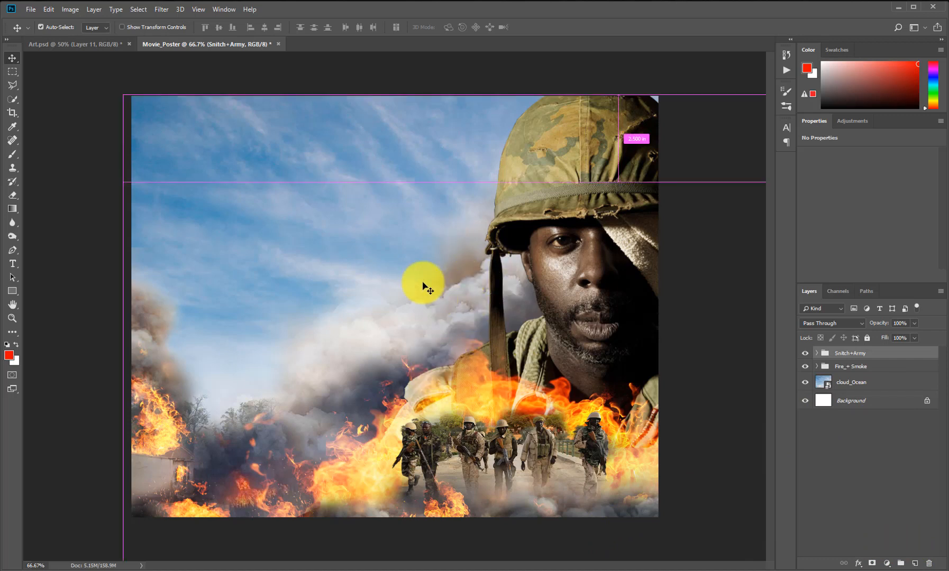
{"action": "key", "text": "ctrl+shift+n"}
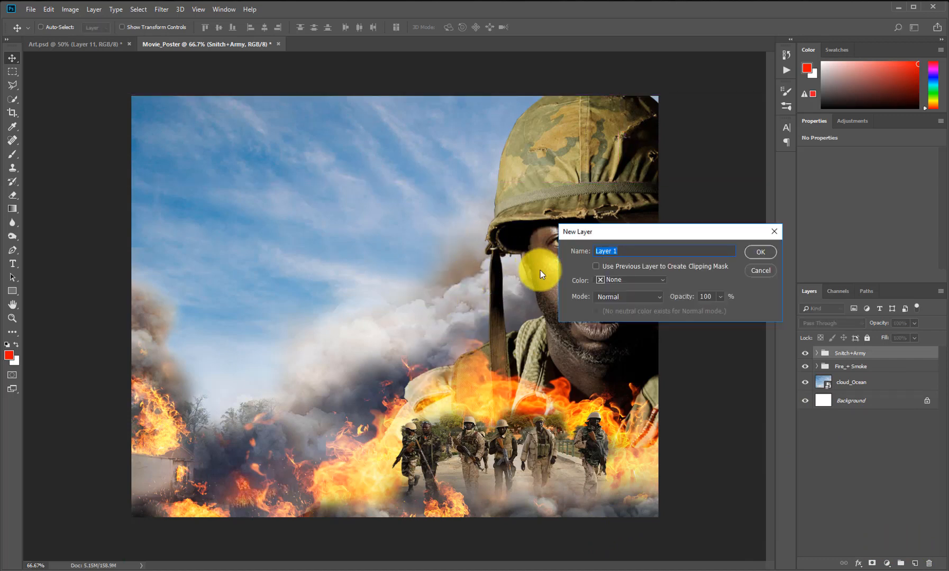
{"action": "left_click", "coordinate": [626, 278]}
{"action": "left_click", "coordinate": [672, 274]}
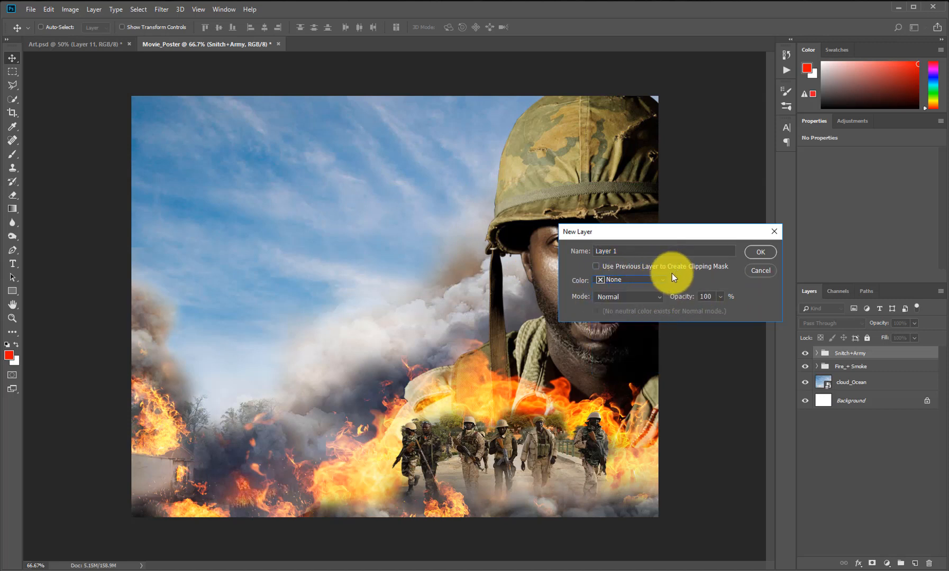
{"action": "left_click", "coordinate": [647, 299]}
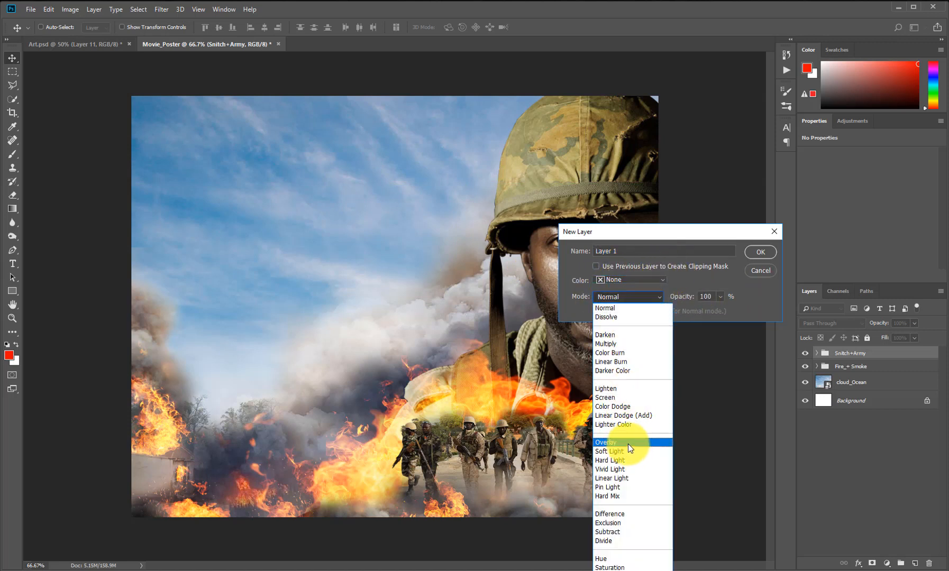
{"action": "left_click", "coordinate": [629, 443]}
{"action": "left_click", "coordinate": [620, 254]}
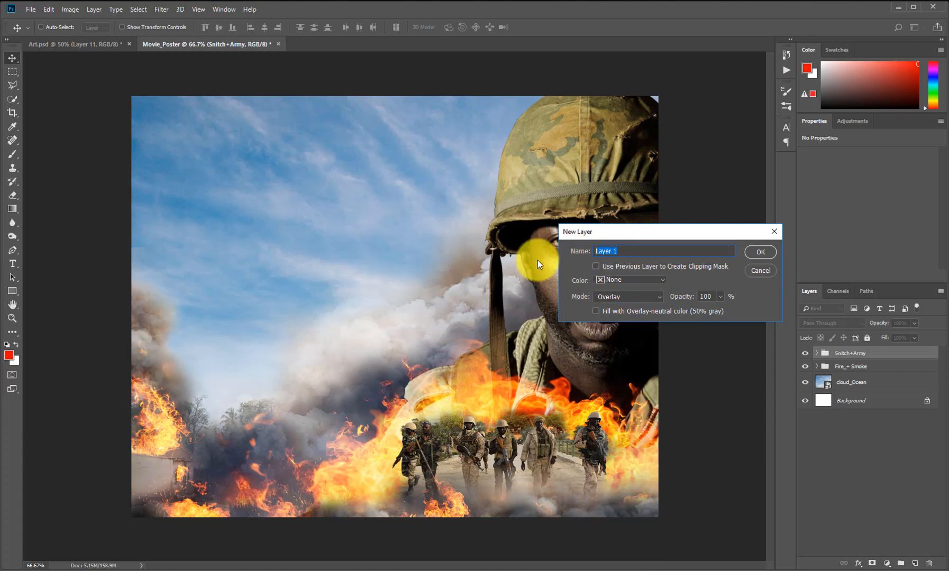
{"action": "type", "text": "Burn"}
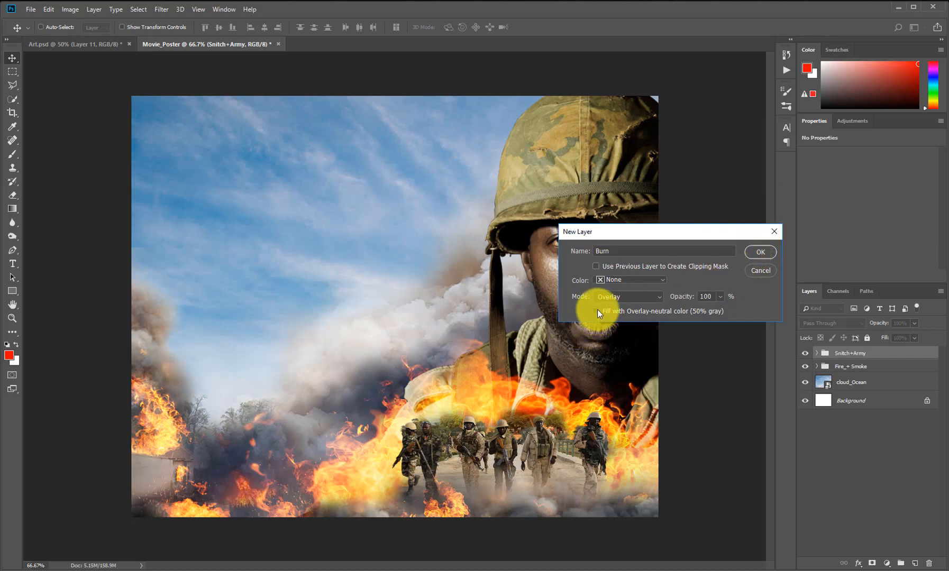
{"action": "left_click", "coordinate": [761, 252]}
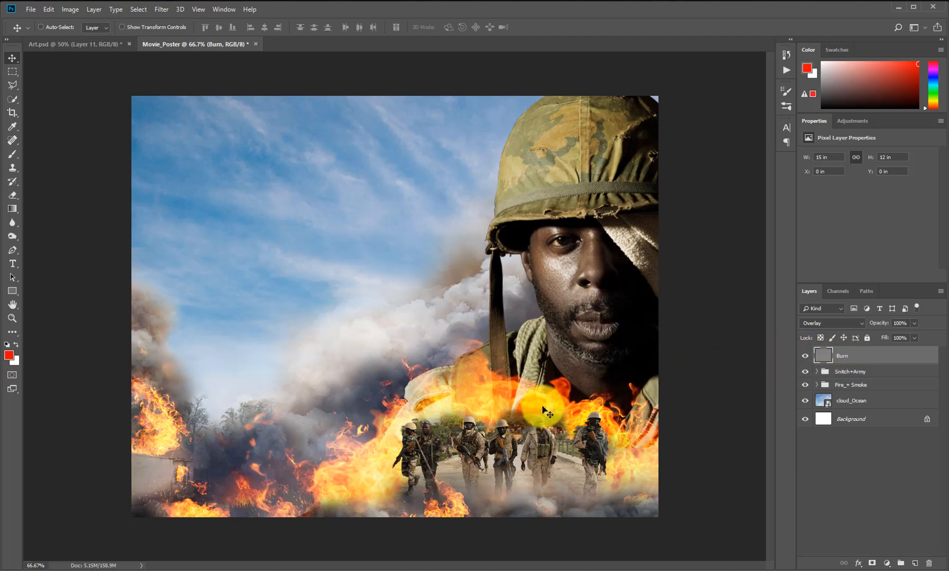
- Darken the poster's outer edges on the Burn layer using the Burn tool at 250 px, Midtones, 50% exposure
{"action": "left_click", "coordinate": [13, 236]}
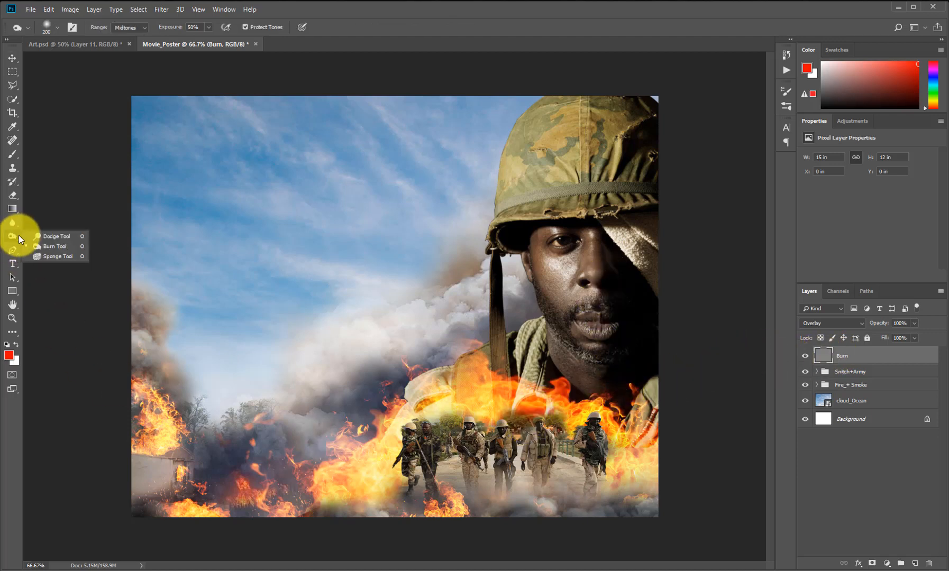
{"action": "left_click", "coordinate": [62, 246]}
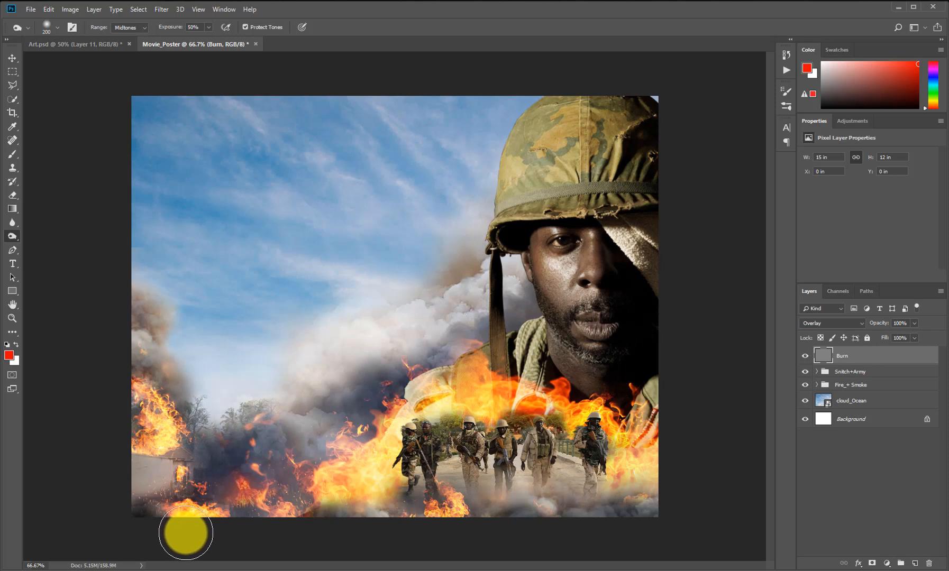
{"action": "key", "text": "bracketright"}
{"action": "key", "text": "bracketright"}
{"action": "key", "text": "bracketright"}
{"action": "key", "text": "bracketleft"}
{"action": "key", "text": "bracketleft"}
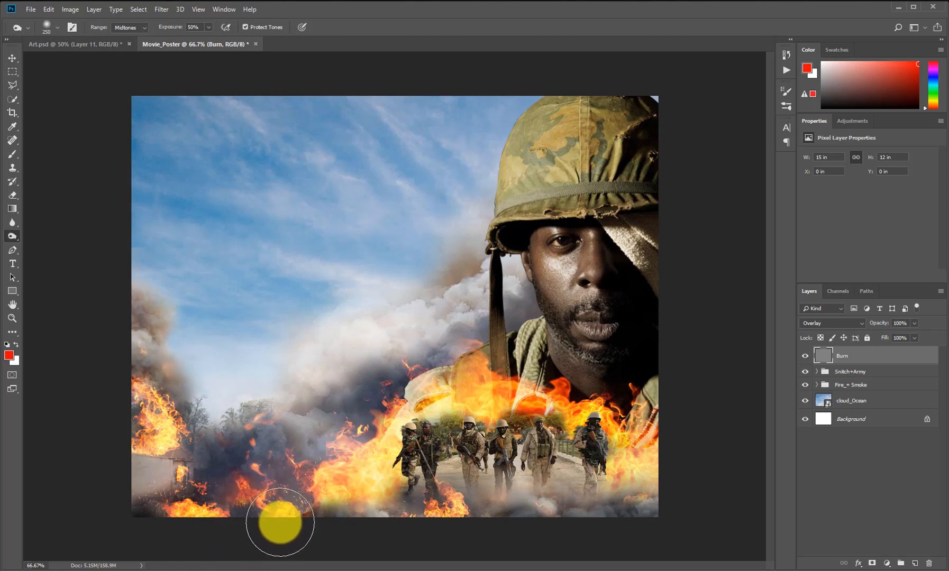
{"action": "mouse_move", "coordinate": [371, 502]}
{"action": "left_mouse_down"}
{"action": "mouse_move", "coordinate": [336, 525]}
{"action": "mouse_move", "coordinate": [325, 484]}
{"action": "mouse_move", "coordinate": [332, 497]}
{"action": "mouse_move", "coordinate": [478, 510]}
{"action": "mouse_move", "coordinate": [440, 524]}
{"action": "mouse_move", "coordinate": [456, 528]}
{"action": "mouse_move", "coordinate": [653, 522]}
{"action": "mouse_move", "coordinate": [657, 531]}
{"action": "mouse_move", "coordinate": [677, 270]}
{"action": "mouse_move", "coordinate": [681, 436]}
{"action": "mouse_move", "coordinate": [624, 349]}
{"action": "mouse_move", "coordinate": [216, 184]}
{"action": "mouse_move", "coordinate": [154, 107]}
{"action": "mouse_move", "coordinate": [198, 111]}
{"action": "mouse_move", "coordinate": [241, 97]}
{"action": "mouse_move", "coordinate": [448, 77]}
{"action": "mouse_move", "coordinate": [507, 82]}
{"action": "mouse_move", "coordinate": [108, 84]}
{"action": "mouse_move", "coordinate": [121, 209]}
{"action": "mouse_move", "coordinate": [128, 118]}
{"action": "mouse_move", "coordinate": [201, 98]}
{"action": "mouse_move", "coordinate": [441, 70]}
{"action": "mouse_move", "coordinate": [235, 113]}
{"action": "mouse_move", "coordinate": [99, 215]}
{"action": "mouse_move", "coordinate": [537, 320]}
{"action": "left_mouse_up"}
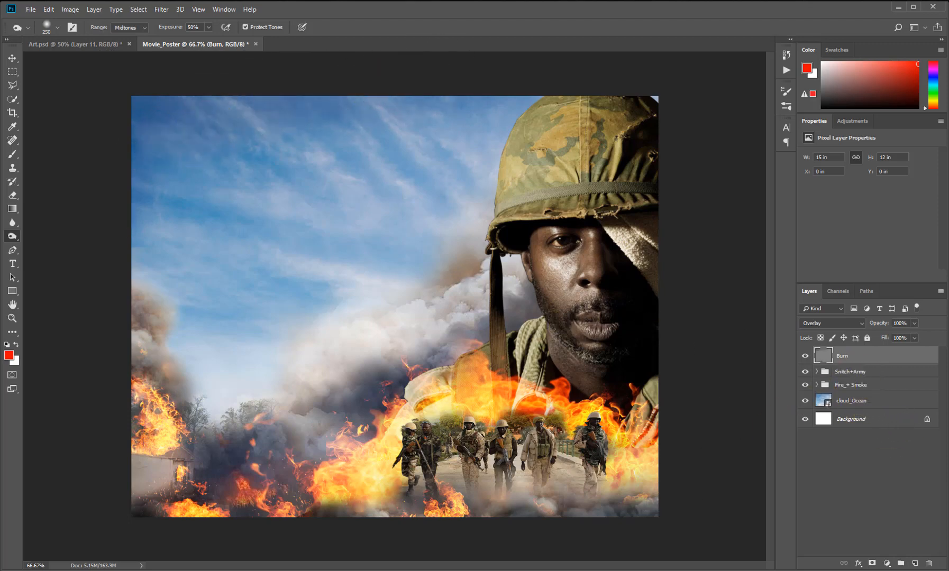
- Place the helicopter_PNG5314 image in the sky beside the helmet and scale it down to about 2.14 × 1.31 in
{"action": "key", "text": "alt+Tab"}
{"action": "left_click_drag", "start_coordinate": [644, 388], "coordinate": [196, 246]}
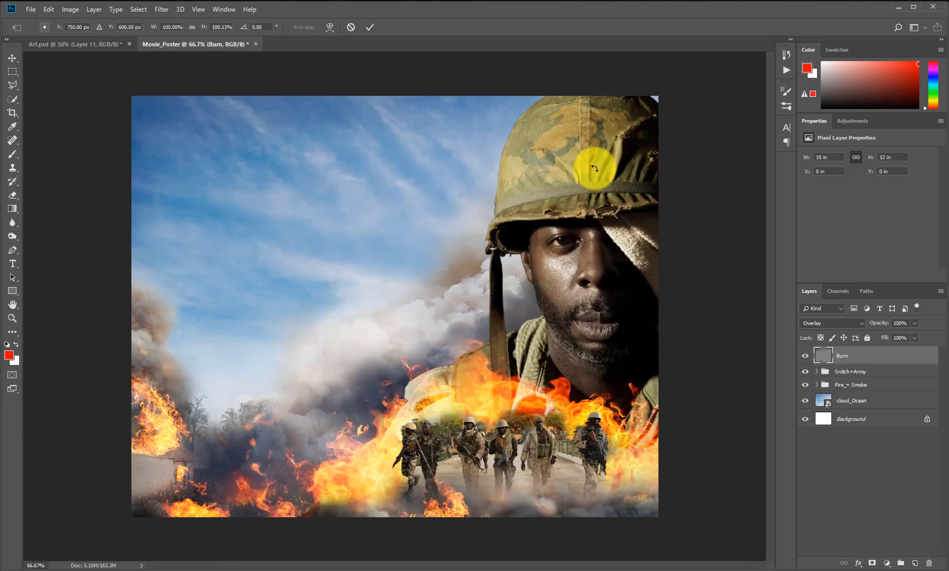
{"action": "left_click_drag", "start_coordinate": [435, 297], "coordinate": [465, 153]}
{"action": "mouse_move", "coordinate": [494, 120]}
{"action": "left_mouse_down"}
{"action": "mouse_move", "coordinate": [451, 141]}
{"action": "mouse_move", "coordinate": [466, 137]}
{"action": "left_mouse_up"}
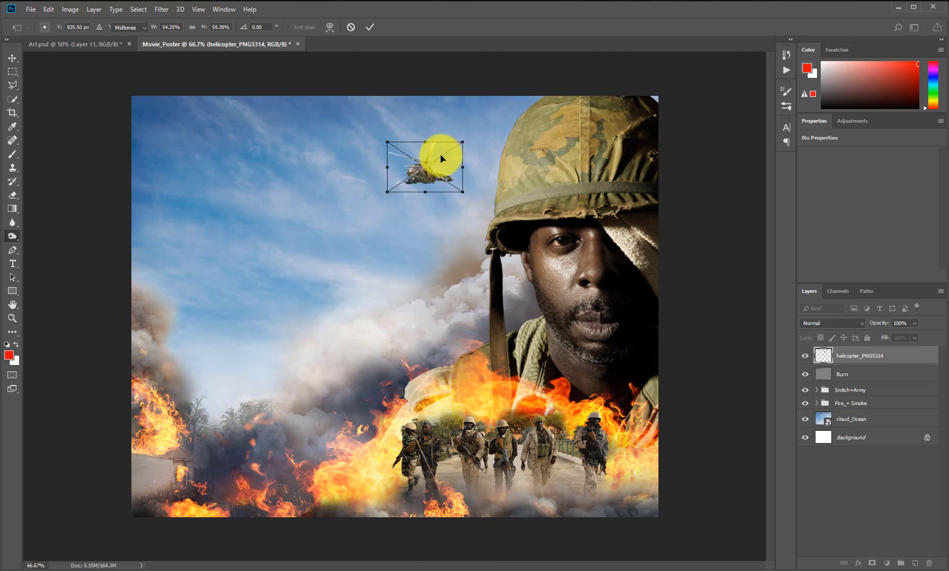
{"action": "key", "text": "Return"}
- Move the helicopter up and right, close to the helmet, at about X 8.39 in, Y 0.84 in
{"action": "key", "text": "o"}
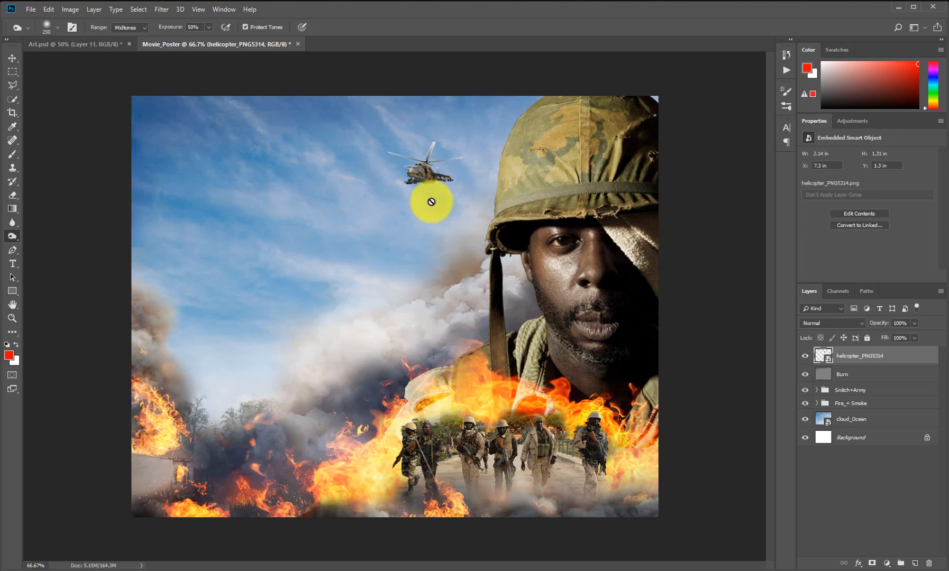
{"action": "key", "text": "v"}
{"action": "mouse_move", "coordinate": [422, 152]}
{"action": "left_mouse_down"}
{"action": "mouse_move", "coordinate": [453, 127]}
{"action": "mouse_move", "coordinate": [451, 157]}
{"action": "left_mouse_up"}
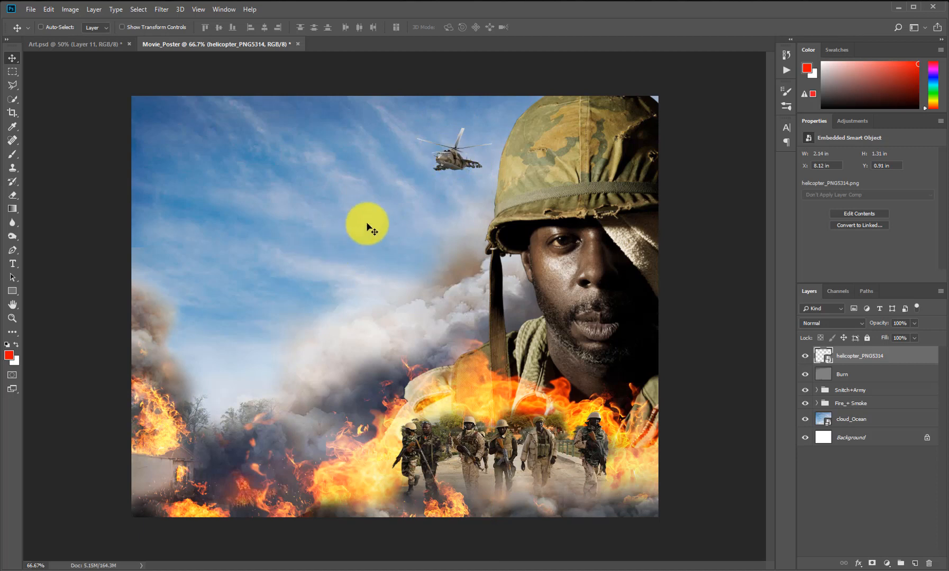
{"action": "left_click_drag", "start_coordinate": [452, 154], "coordinate": [465, 160]}
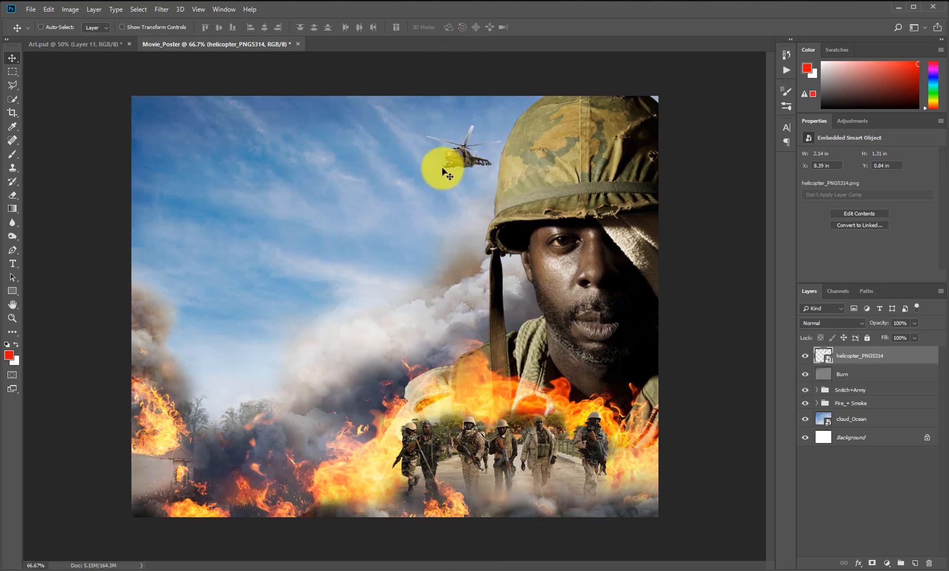
- Sample a light grey from the canvas and add a layer named Cloud_White directly above the Snitch+Army group
{"action": "key", "text": "i"}
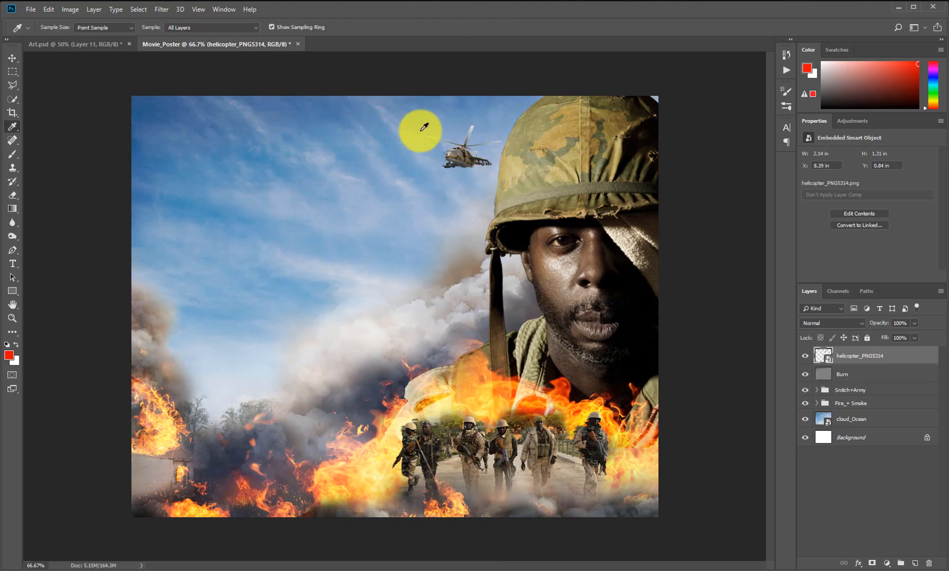
{"action": "left_click", "coordinate": [475, 122]}
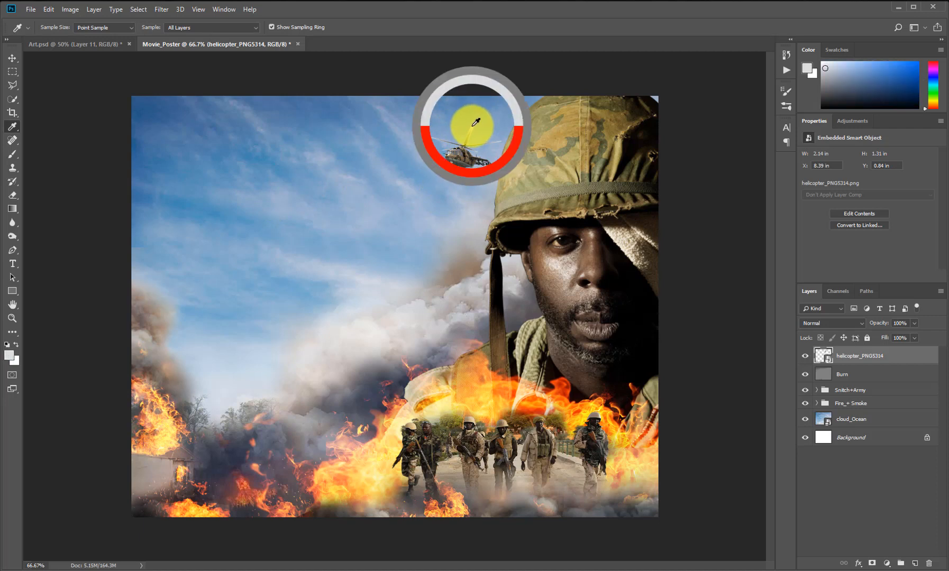
{"action": "key", "text": "v"}
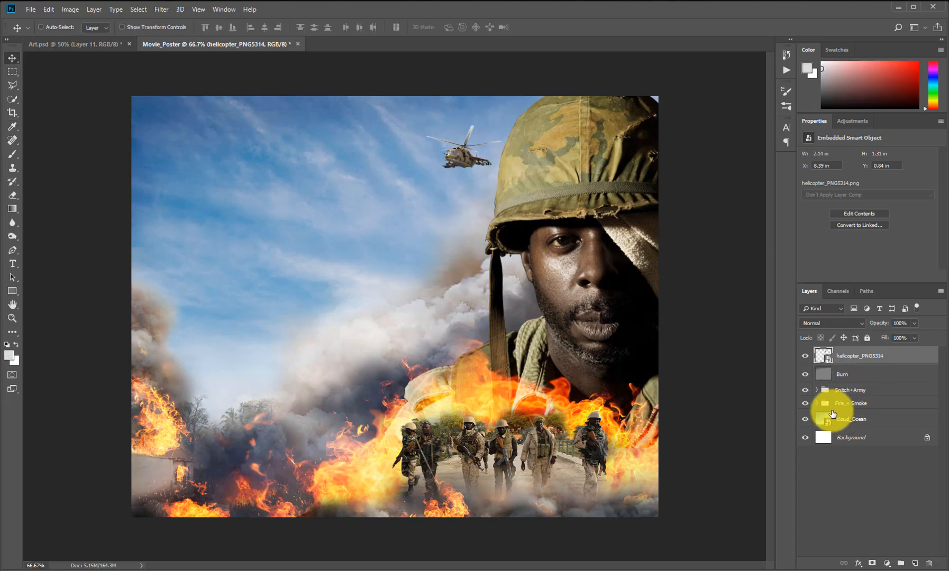
{"action": "left_click", "coordinate": [854, 395]}
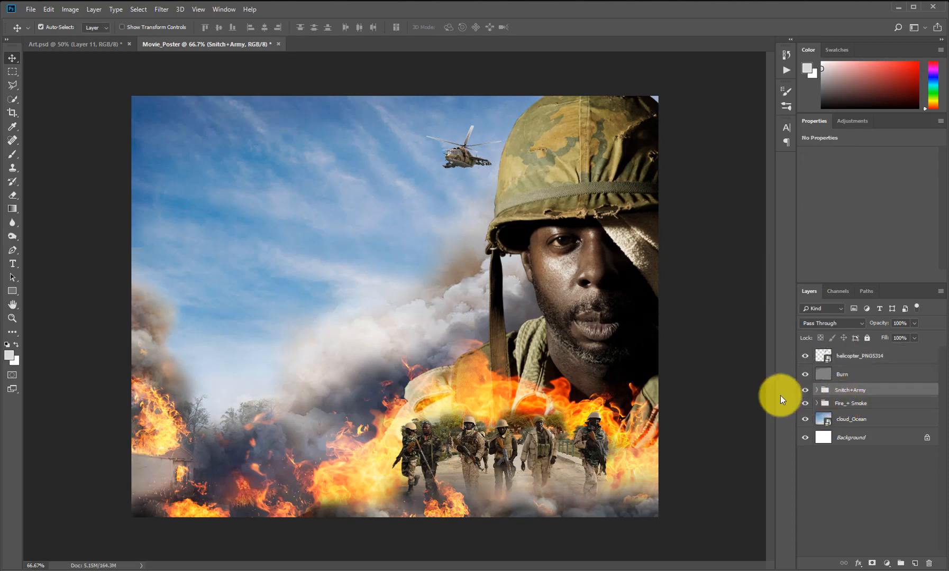
{"action": "key", "text": "ctrl+shift+alt+n"}
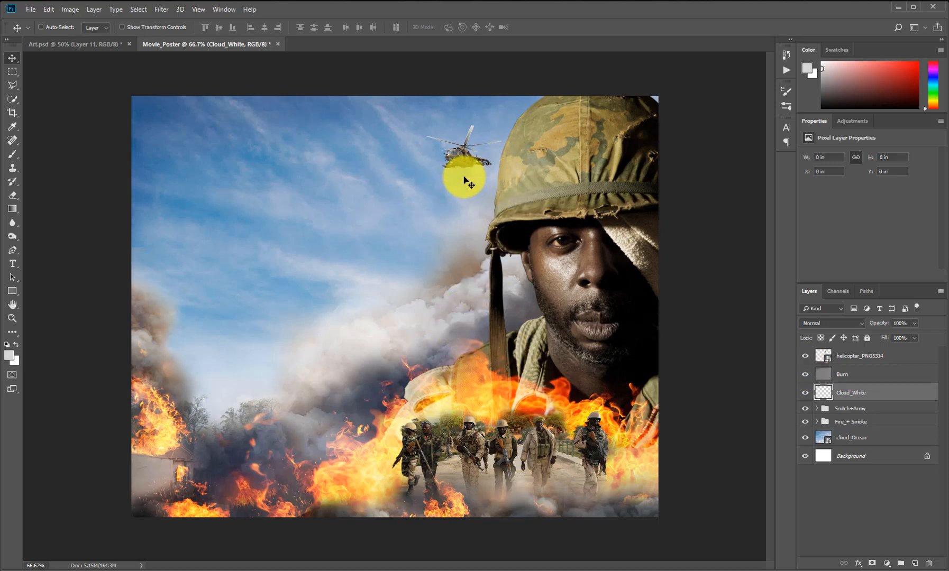
- Paint soft light-grey haze on Cloud_White behind the helicopter and over the helmet with brushes from 250 to 600 px
{"action": "key", "text": "b"}
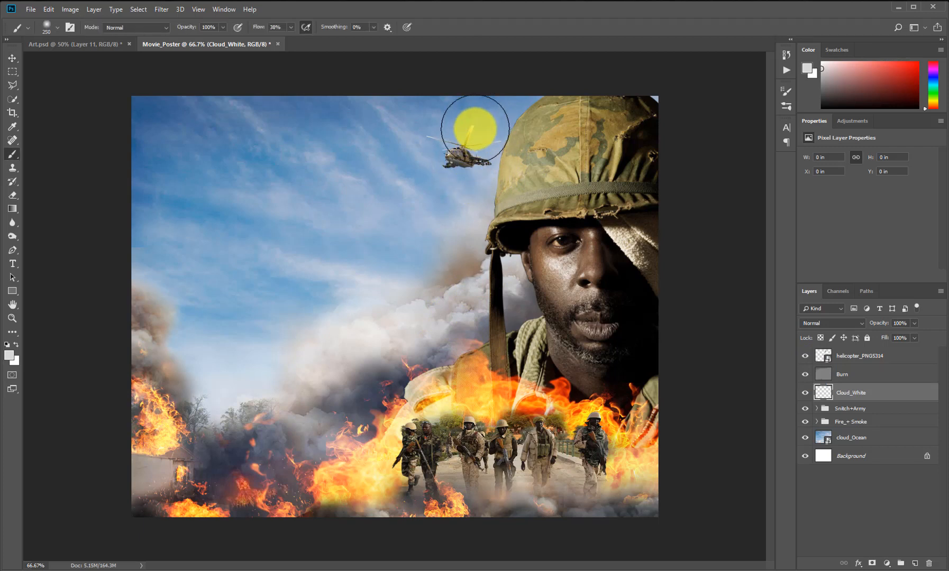
{"action": "mouse_move", "coordinate": [470, 123]}
{"action": "left_mouse_down"}
{"action": "mouse_move", "coordinate": [432, 125]}
{"action": "mouse_move", "coordinate": [492, 140]}
{"action": "mouse_move", "coordinate": [503, 181]}
{"action": "mouse_move", "coordinate": [494, 130]}
{"action": "mouse_move", "coordinate": [520, 123]}
{"action": "mouse_move", "coordinate": [503, 128]}
{"action": "mouse_move", "coordinate": [486, 114]}
{"action": "mouse_move", "coordinate": [515, 164]}
{"action": "mouse_move", "coordinate": [599, 201]}
{"action": "left_mouse_up"}
{"action": "key", "text": "bracketright"}
{"action": "key", "text": "bracketright"}
{"action": "key", "text": "bracketright"}
{"action": "key", "text": "bracketright"}
{"action": "left_click", "coordinate": [514, 125]}
{"action": "left_click", "coordinate": [504, 125]}
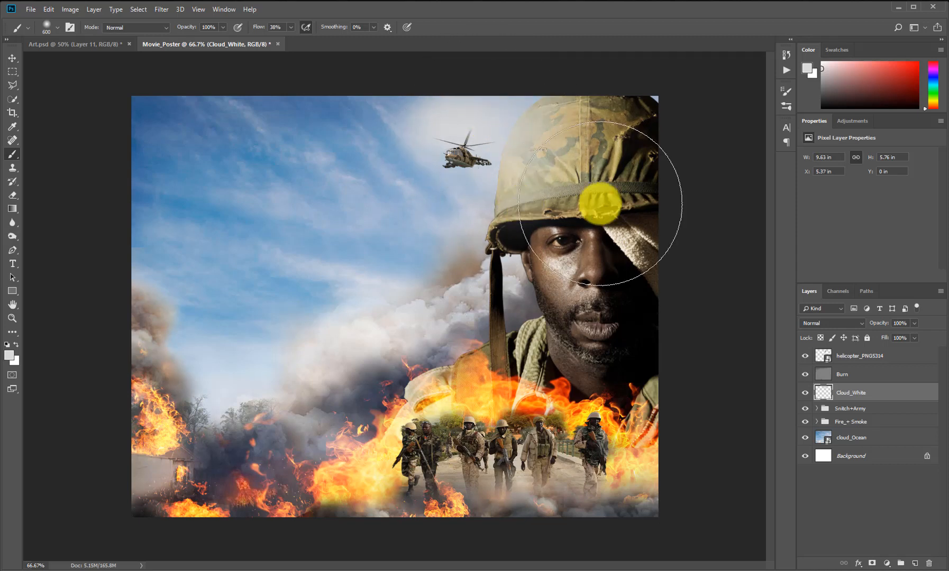
- Move the Cloud_White layer below the Fire_+ Smoke group, directly above cloud_Ocean
{"action": "left_click_drag", "start_coordinate": [876, 394], "coordinate": [869, 433]}
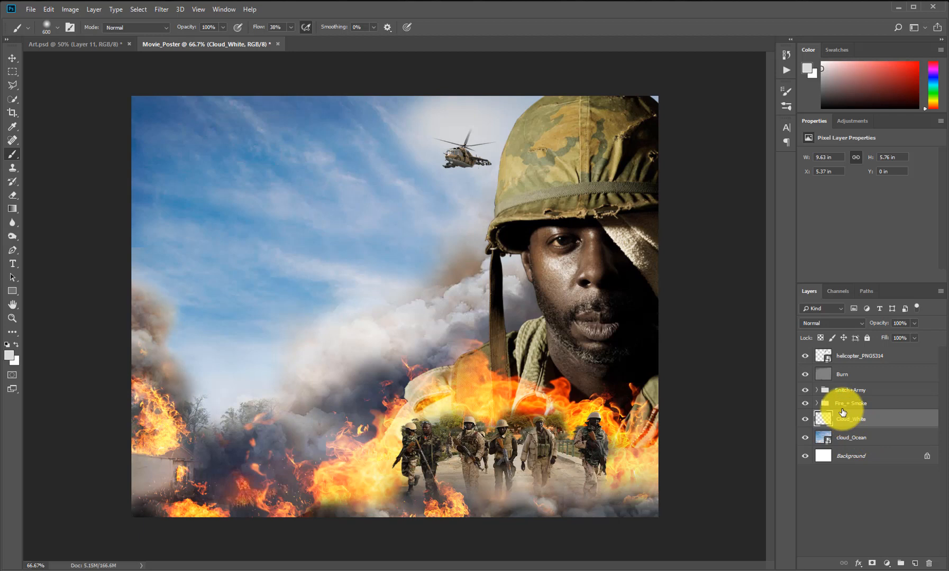
- Reposition the helicopter beside the helmet and enlarge it to about 2.37 × 1.44 in at X 8.35 in, Y 0.42 in
{"action": "key", "text": "v"}
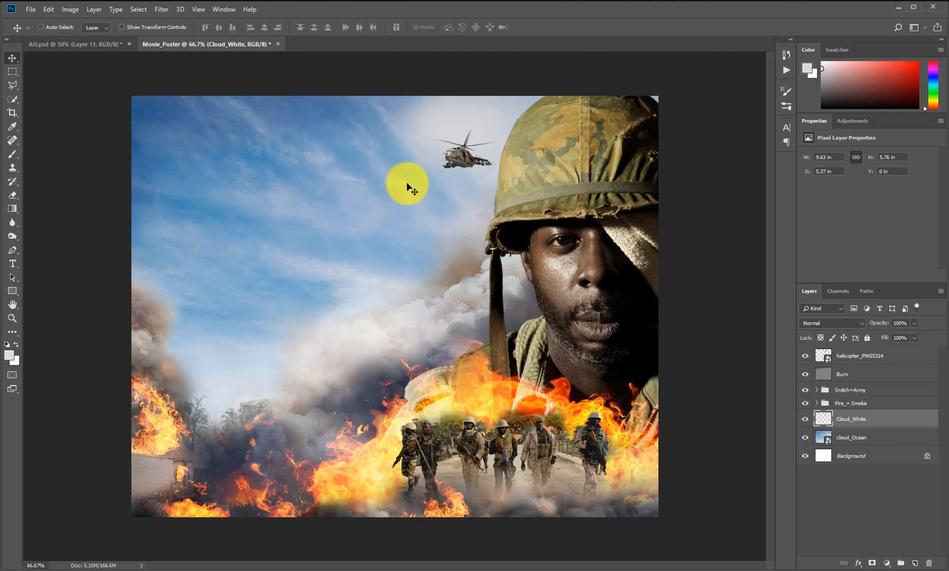
{"action": "right_click", "coordinate": [460, 155]}
{"action": "left_click", "coordinate": [472, 165]}
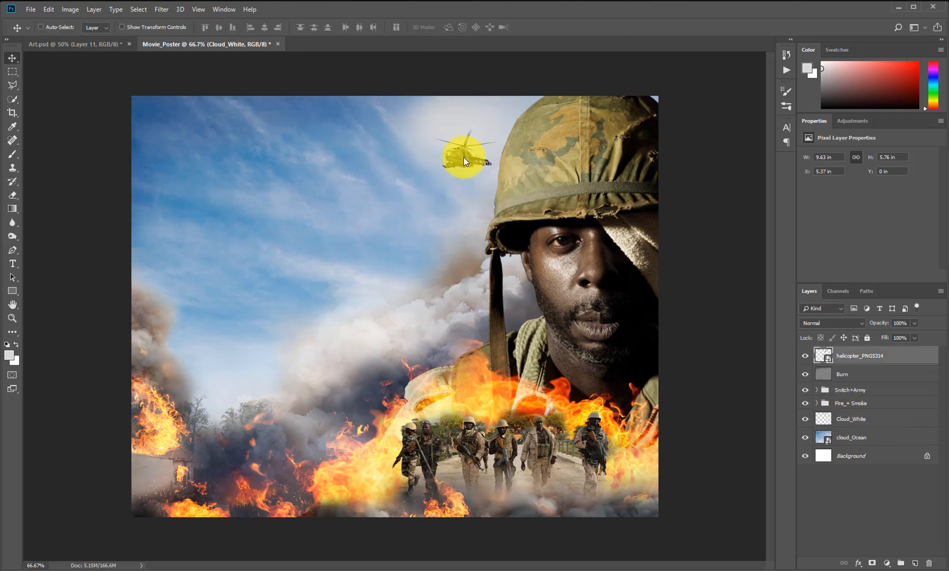
{"action": "left_click_drag", "start_coordinate": [467, 145], "coordinate": [443, 148]}
{"action": "key", "text": "ctrl+t"}
{"action": "key", "text": "Return"}
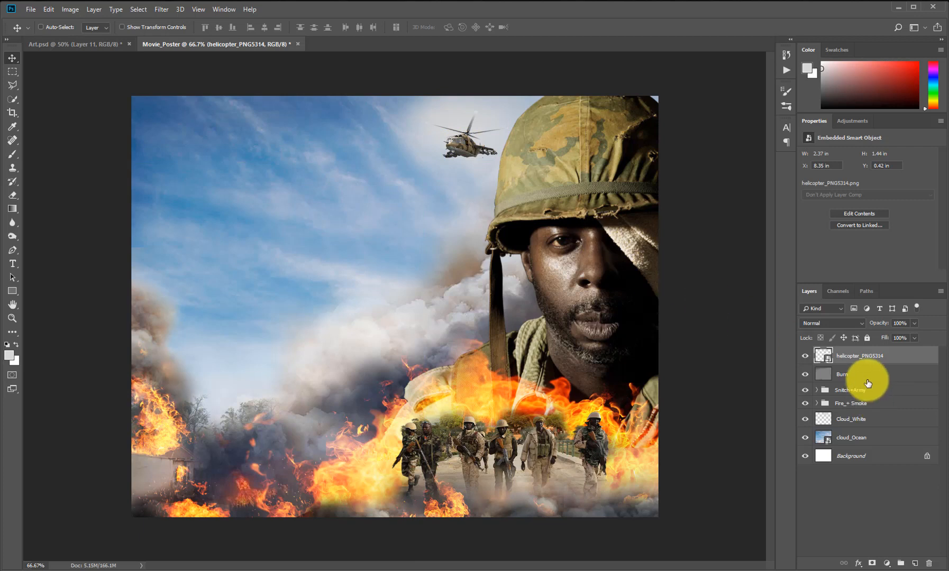
- Ready the Brush tool on the Cloud_White layer with a brush size of 175 px
{"action": "left_click", "coordinate": [851, 425]}
{"action": "key", "text": "b"}
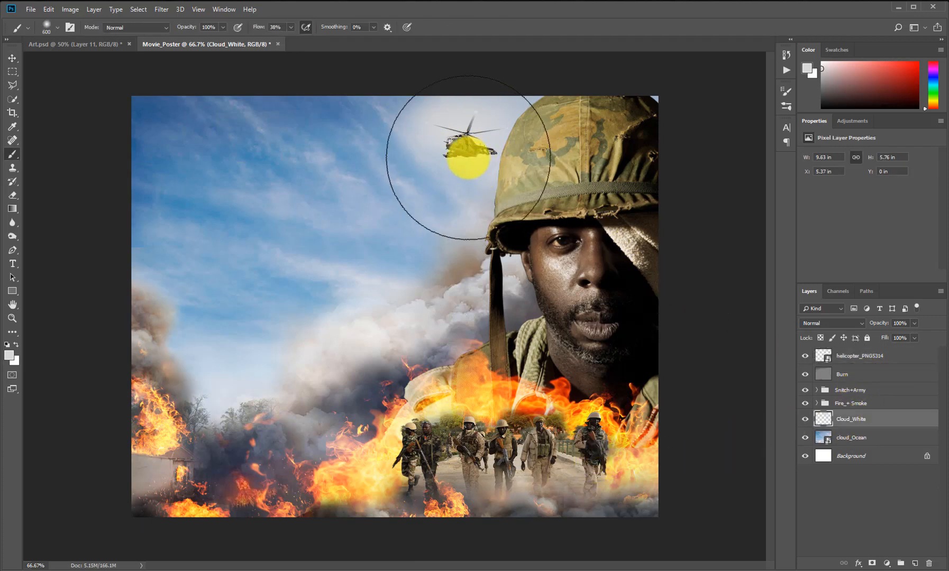
{"action": "key", "text": "bracketleft"}
{"action": "key", "text": "bracketleft"}
{"action": "key", "text": "bracketleft"}
{"action": "key", "text": "bracketleft"}
{"action": "key", "text": "bracketleft"}
{"action": "key", "text": "bracketleft"}
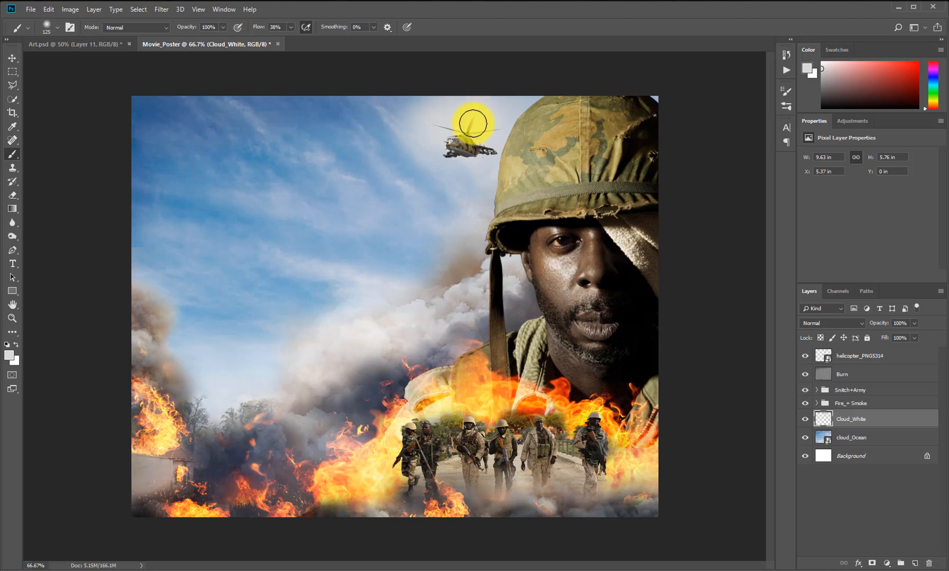
{"action": "key", "text": "bracketright"}
{"action": "key", "text": "bracketright"}
{"action": "key", "text": "bracketright"}
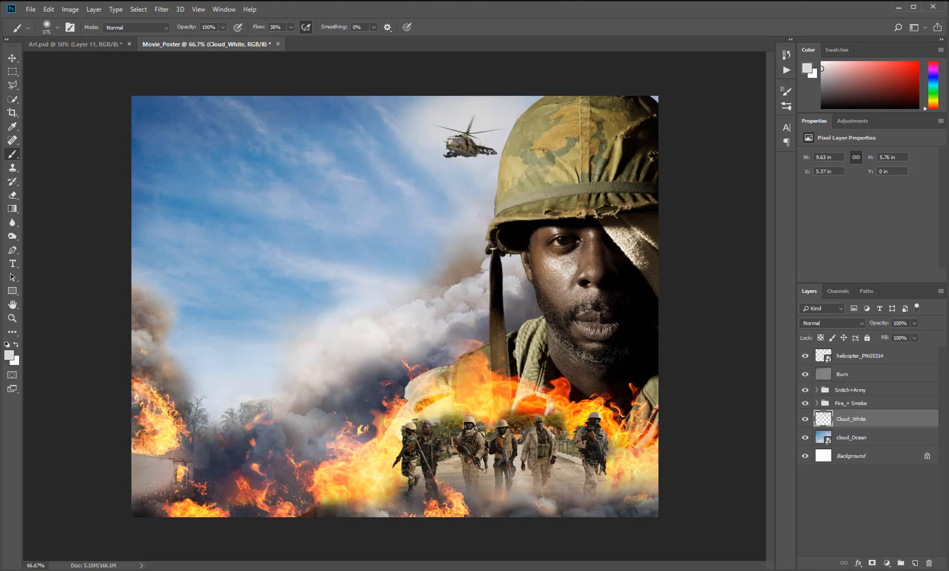
- Place the 1698_rd helicopter image in the sky beside the first helicopter and scale it down to about 3.13 × 0.98 in
{"action": "key", "text": "alt+Tab"}
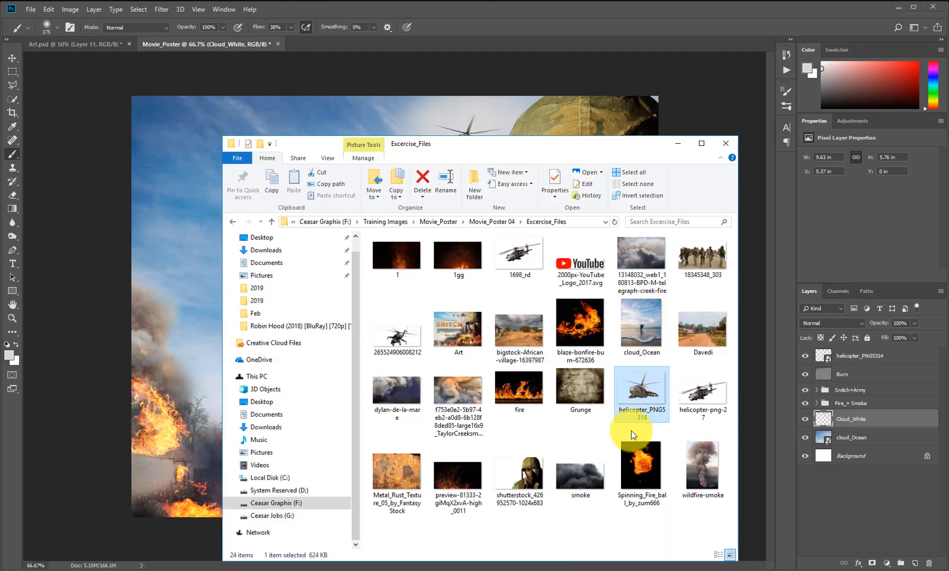
{"action": "left_click", "coordinate": [709, 402]}
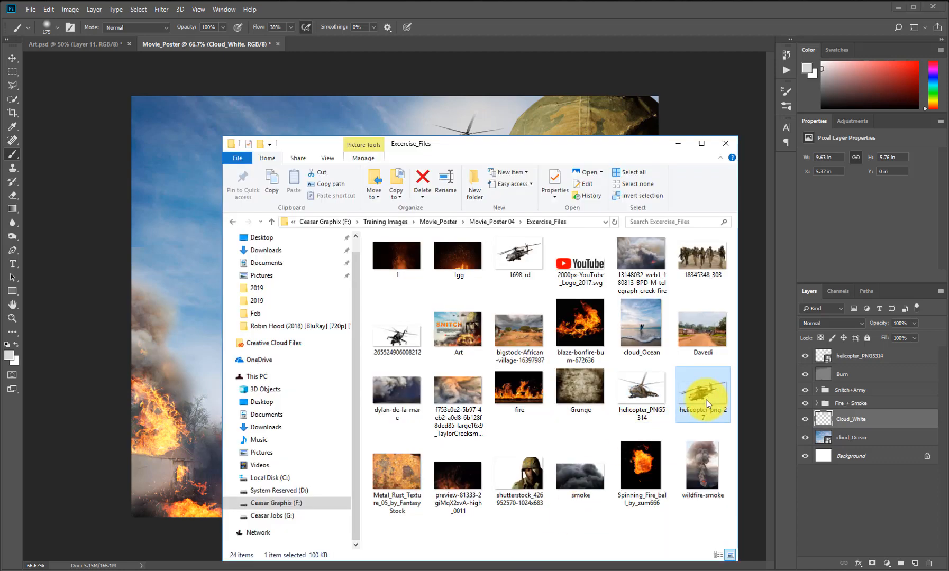
{"action": "left_click_drag", "start_coordinate": [513, 263], "coordinate": [286, 224]}
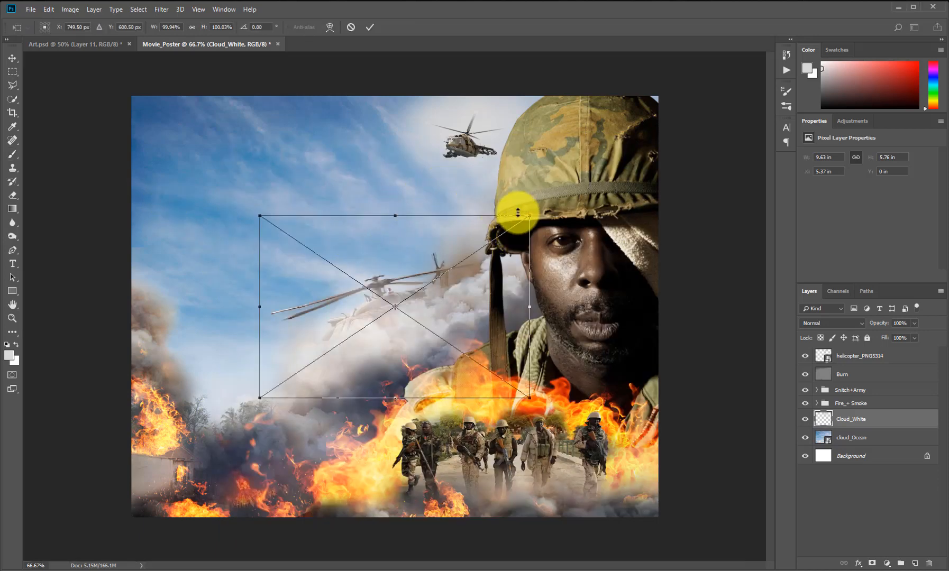
{"action": "left_click_drag", "start_coordinate": [530, 214], "coordinate": [476, 261]}
{"action": "left_click_drag", "start_coordinate": [444, 302], "coordinate": [403, 167]}
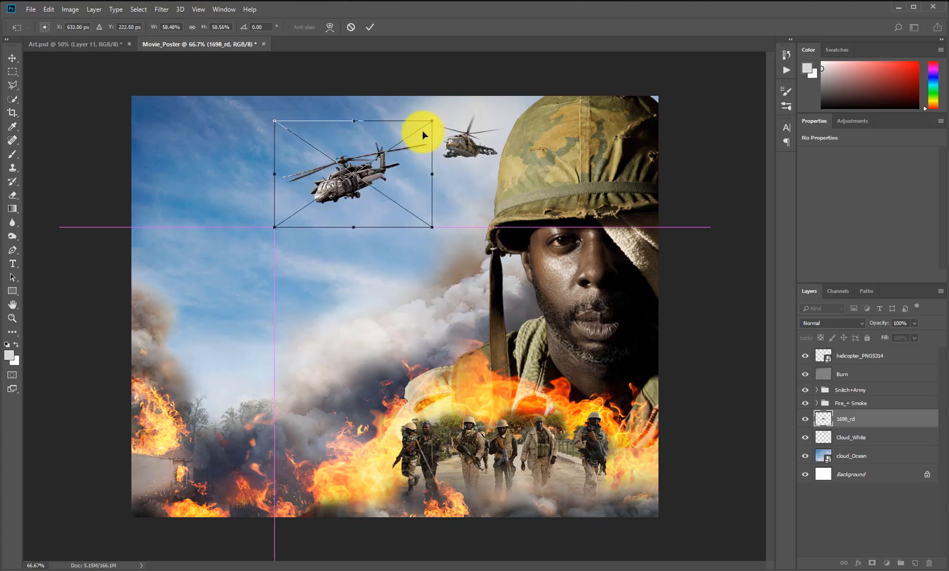
{"action": "left_click_drag", "start_coordinate": [449, 132], "coordinate": [430, 120]}
{"action": "key", "text": "b"}
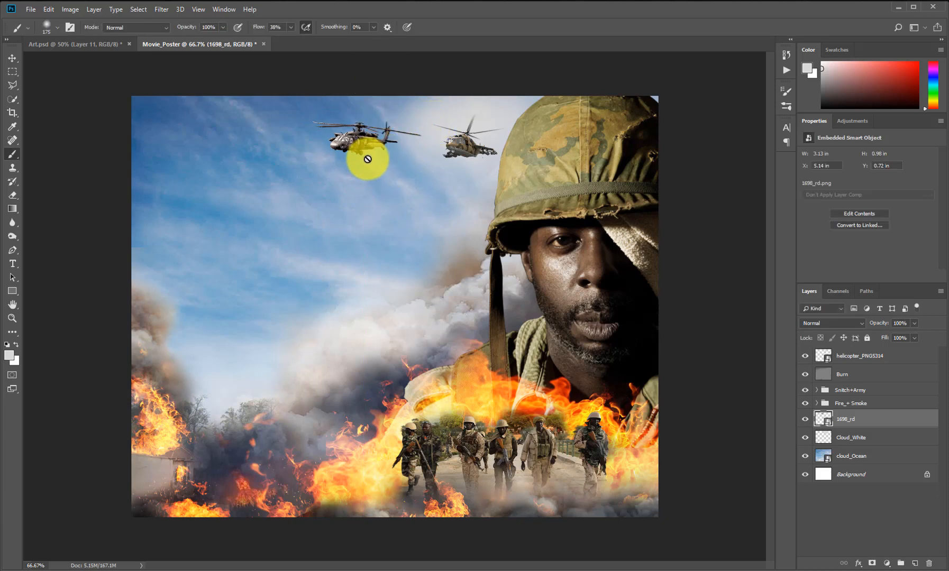
- Shrink the 1698_rd helicopter to about 1.92 × 0.61 in and position it near the first one at X 6.78 in, Y 1.25 in
{"action": "key", "text": "v"}
{"action": "left_click_drag", "start_coordinate": [377, 159], "coordinate": [379, 161]}
{"action": "key", "text": "ctrl+t"}
{"action": "left_click_drag", "start_coordinate": [329, 93], "coordinate": [340, 115]}
{"action": "key", "text": "Return"}
{"action": "left_click_drag", "start_coordinate": [383, 148], "coordinate": [411, 211]}
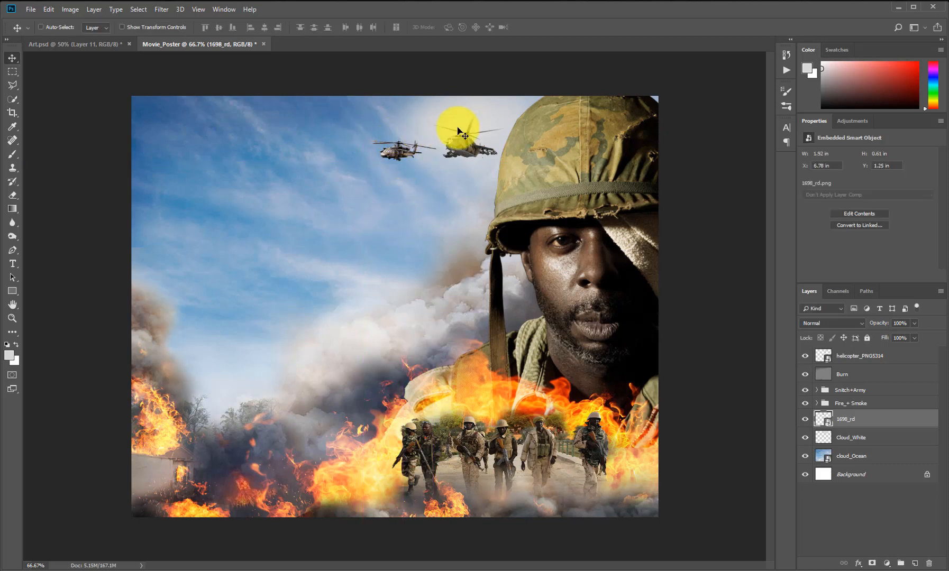
- Duplicate the helicopter_PNG5314 layer and scale the copy down to about 0.89 × 0.51 in beneath the original helicopter
{"action": "right_click", "coordinate": [479, 153]}
{"action": "left_click", "coordinate": [496, 157]}
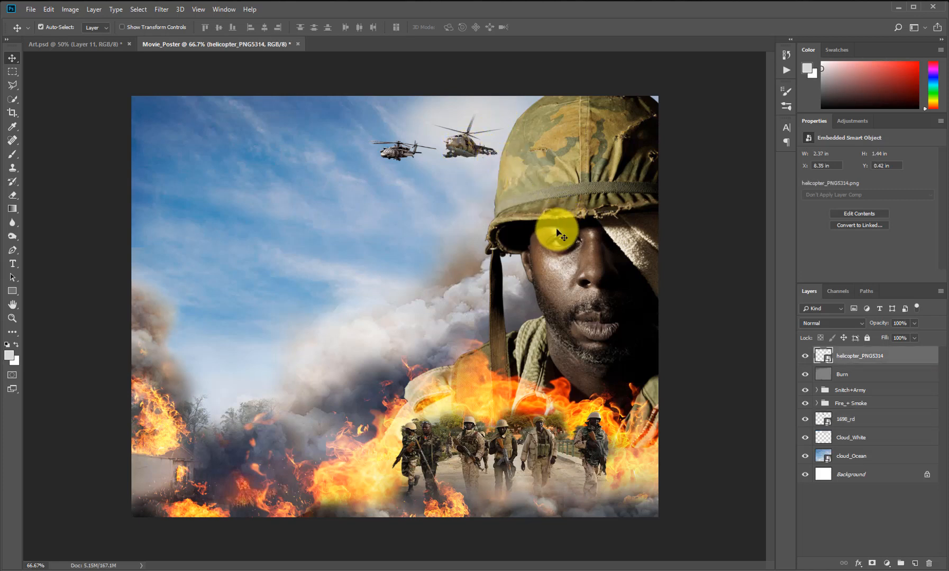
{"action": "key", "text": "ctrl+j"}
{"action": "mouse_move", "coordinate": [464, 176]}
{"action": "left_mouse_down"}
{"action": "mouse_move", "coordinate": [462, 163]}
{"action": "mouse_move", "coordinate": [449, 175]}
{"action": "mouse_move", "coordinate": [465, 170]}
{"action": "mouse_move", "coordinate": [442, 179]}
{"action": "mouse_move", "coordinate": [452, 167]}
{"action": "left_mouse_up"}
{"action": "key", "text": "ctrl+t"}
{"action": "key", "text": "Return"}
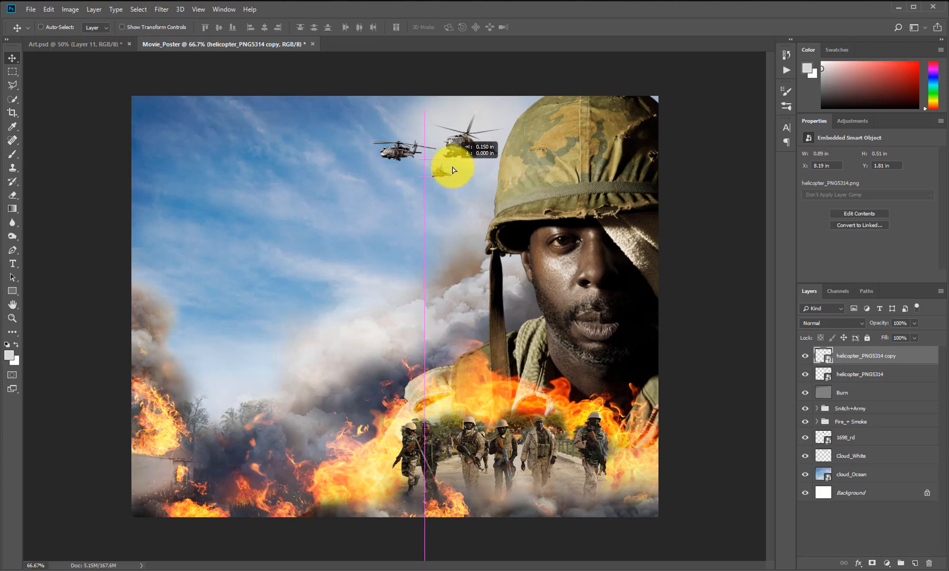
- Reduce the helicopter copy to about 0.75 × 0.44 in and position it at about X 8.59 in, Y 1.85 in
{"action": "key", "text": "ctrl"}
{"action": "left_click_drag", "start_coordinate": [468, 195], "coordinate": [468, 195]}
{"action": "key", "text": "ctrl+t"}
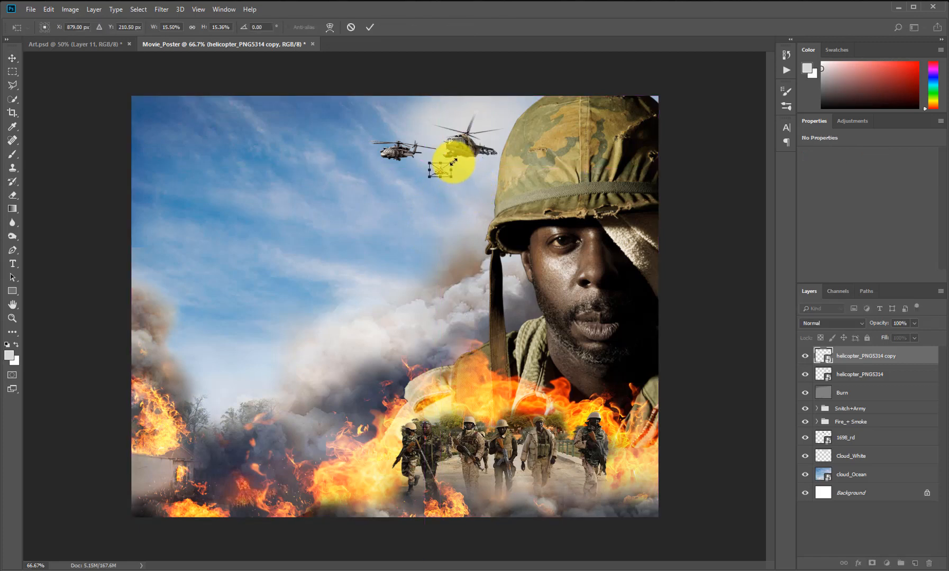
{"action": "left_click_drag", "start_coordinate": [460, 165], "coordinate": [452, 179]}
{"action": "key", "text": "Return"}
- Duplicate the small helicopter, order it below helicopter_PNG5314 and move it beside the helmet at about X 9.76 in, Y 0.51 in
{"action": "key", "text": "ctrl"}
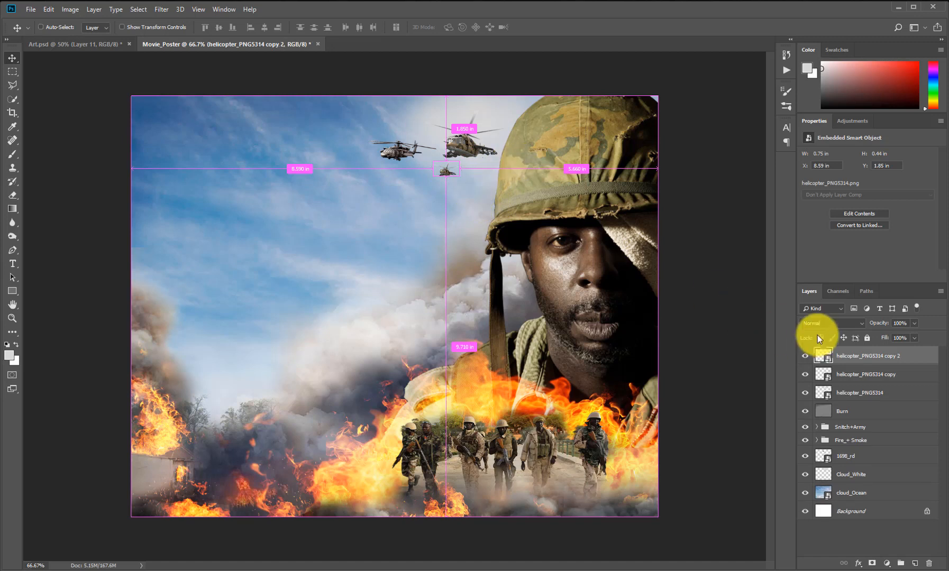
{"action": "key", "text": "ctrl+j"}
{"action": "key", "text": "ctrl+["}
{"action": "key", "text": "ctrl+["}
{"action": "left_click_drag", "start_coordinate": [445, 166], "coordinate": [490, 122]}
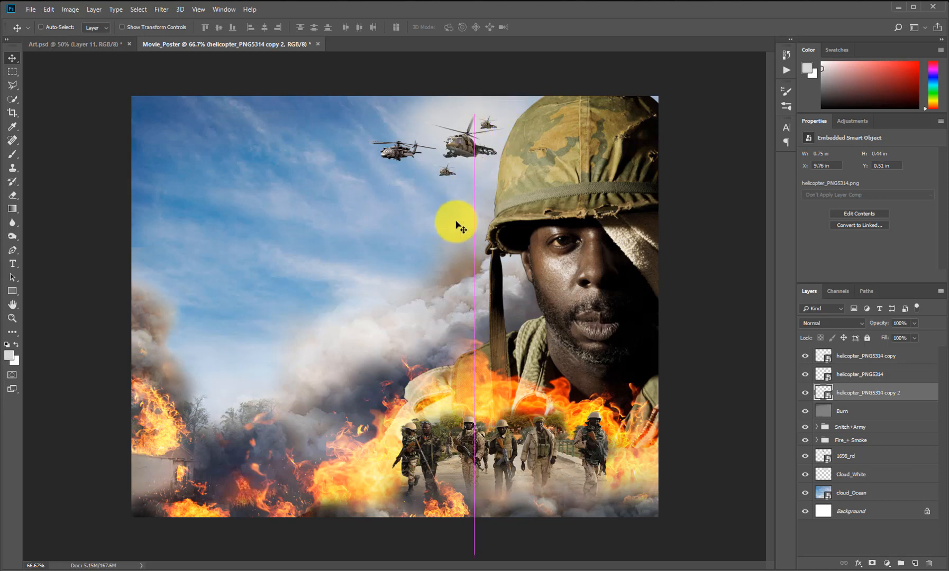
- Scale the second small helicopter beside the helmet down to about 0.54 × 0.32 in
{"action": "key", "text": "ctrl+t"}
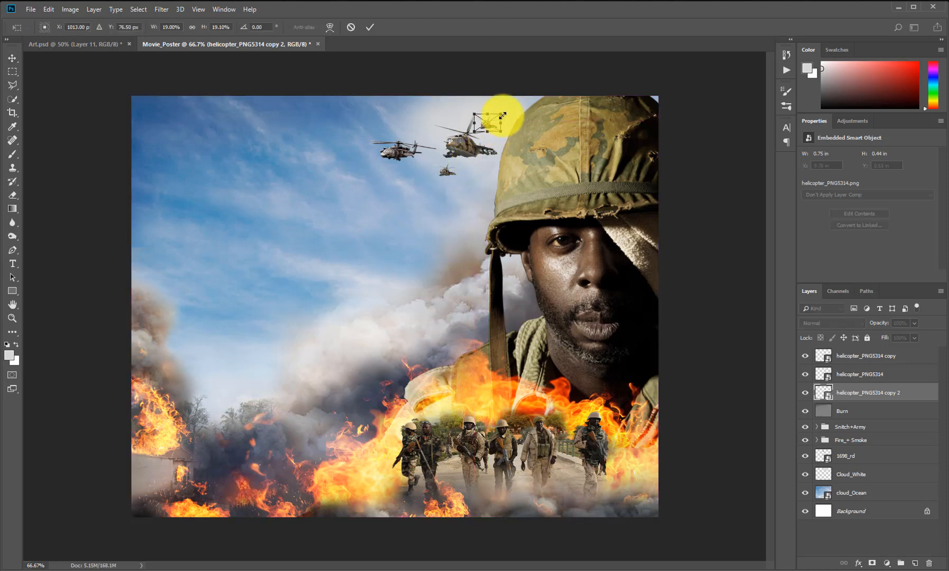
{"action": "left_click_drag", "start_coordinate": [500, 115], "coordinate": [496, 117]}
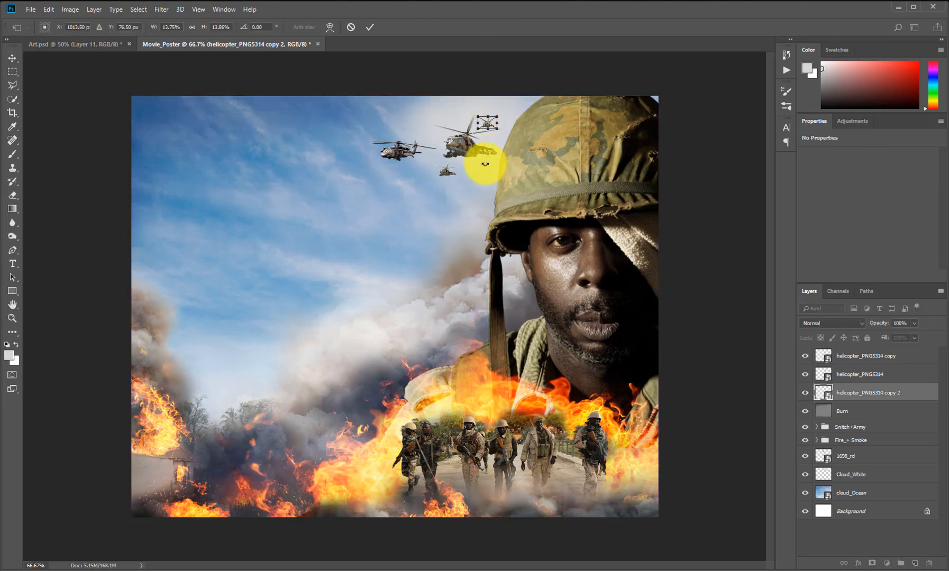
{"action": "key", "text": "Return"}
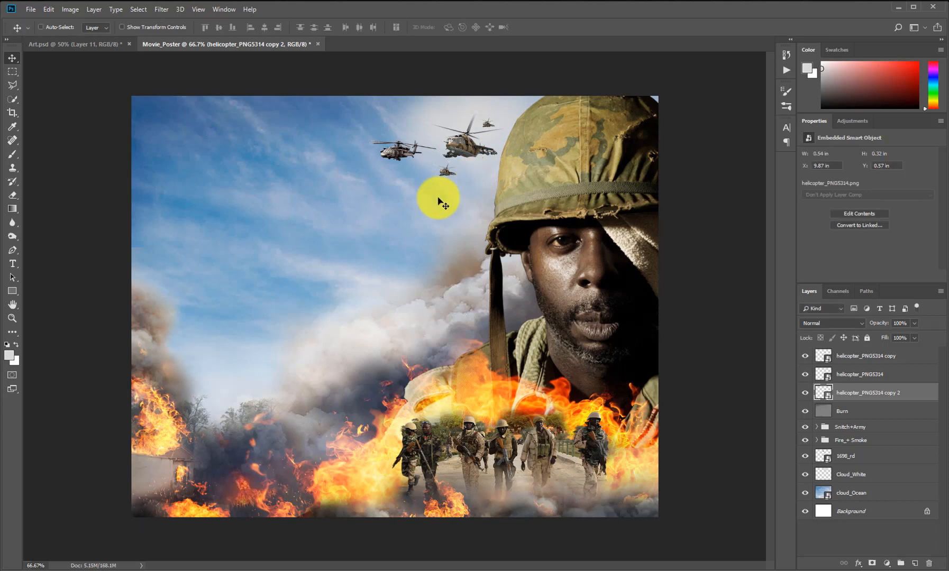
- On the Burn layer, darken the ground and smoke around the rightmost marching soldier with the Burn tool, using 125 to 250 px brushes
{"action": "key", "text": "shift+alt+o"}
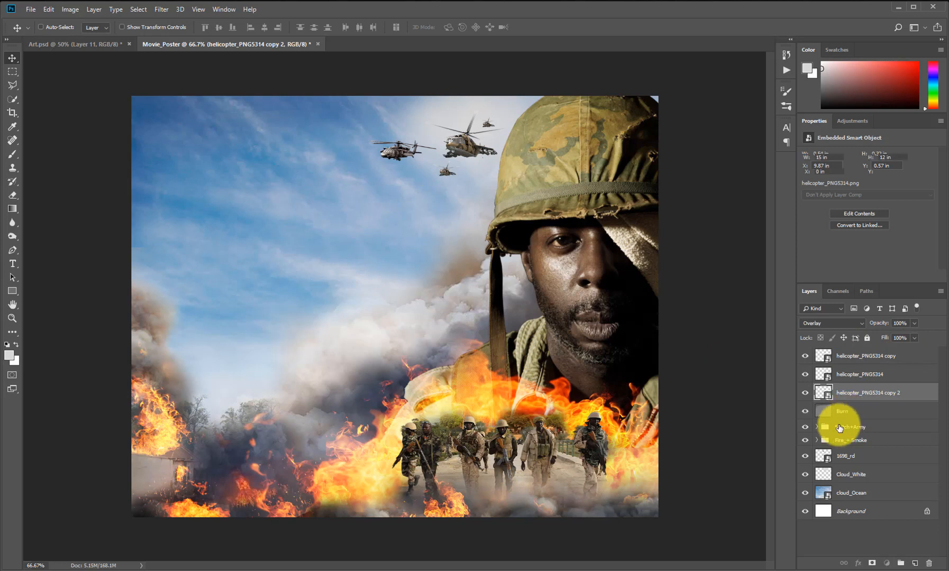
{"action": "left_click", "coordinate": [841, 416]}
{"action": "key", "text": "b"}
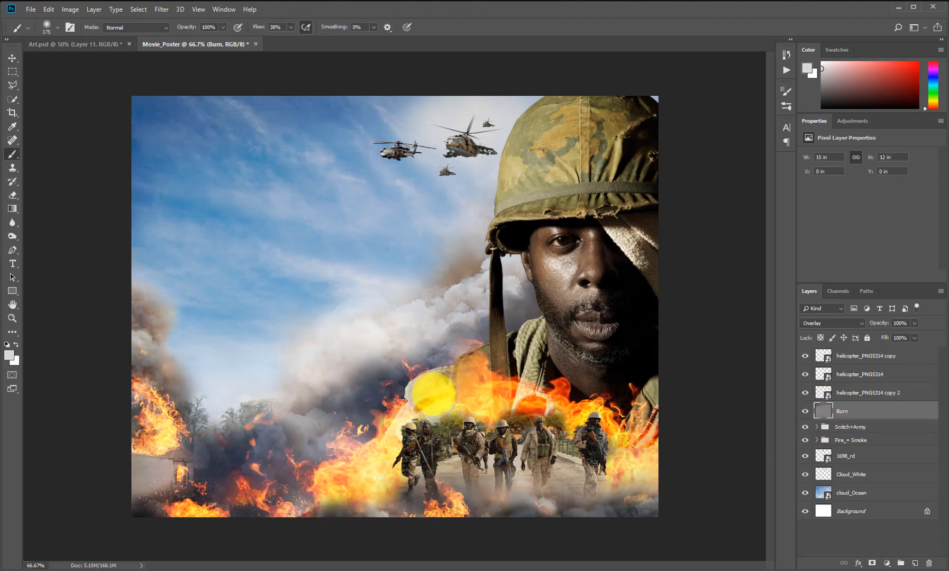
{"action": "right_click", "coordinate": [13, 238]}
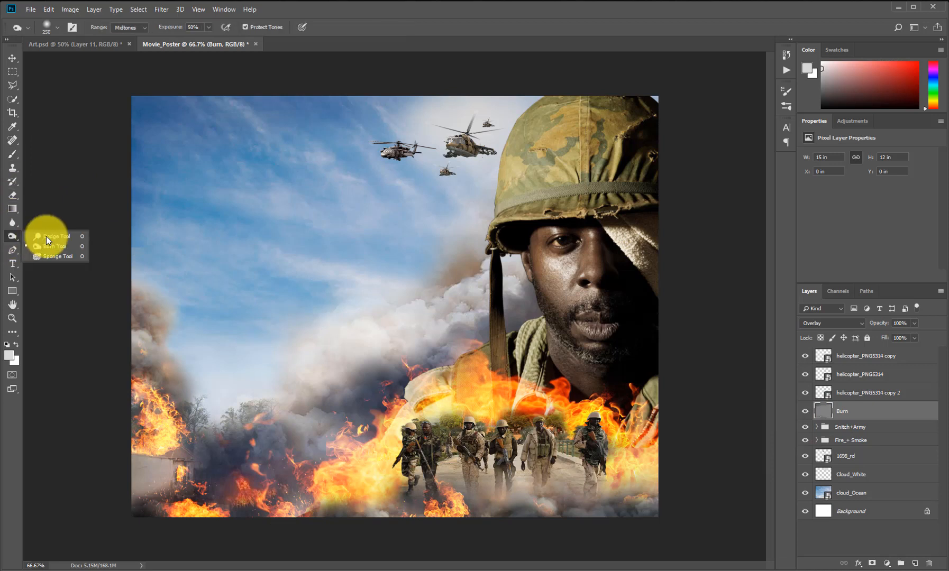
{"action": "left_click", "coordinate": [56, 249]}
{"action": "mouse_move", "coordinate": [623, 503]}
{"action": "left_mouse_down"}
{"action": "mouse_move", "coordinate": [623, 429]}
{"action": "mouse_move", "coordinate": [610, 421]}
{"action": "mouse_move", "coordinate": [628, 389]}
{"action": "mouse_move", "coordinate": [593, 402]}
{"action": "left_mouse_up"}
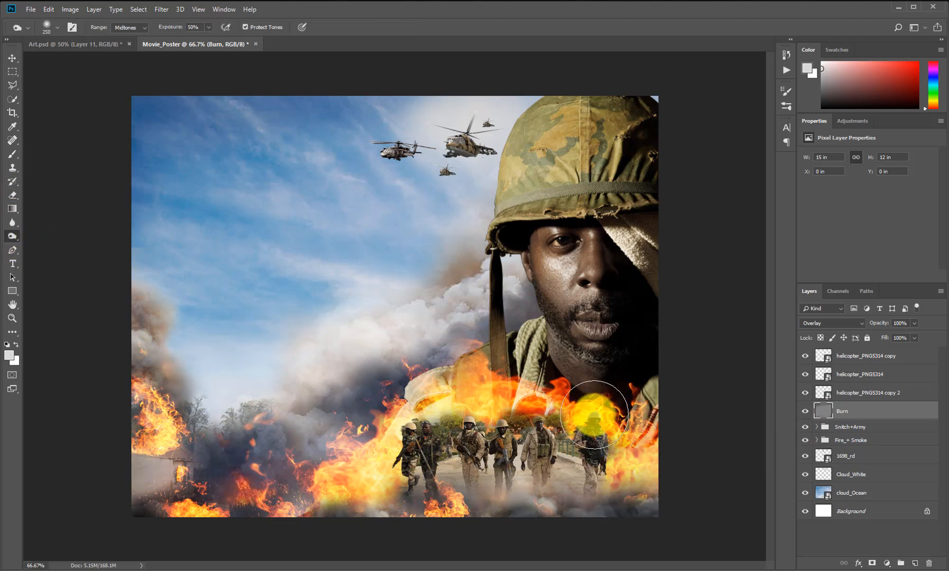
{"action": "key", "text": "bracketleft"}
{"action": "key", "text": "bracketleft"}
{"action": "key", "text": "bracketleft"}
{"action": "key", "text": "bracketleft"}
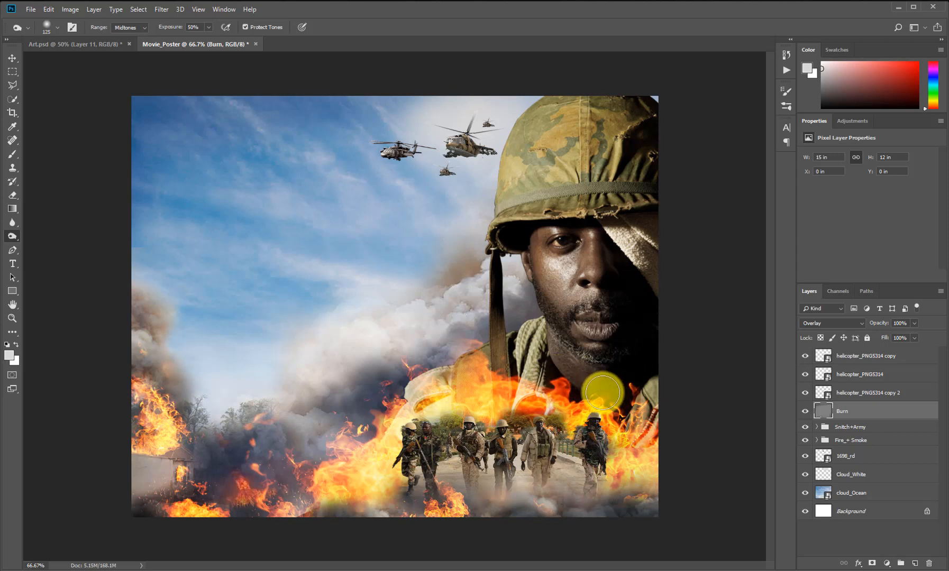
{"action": "key", "text": "bracketright"}
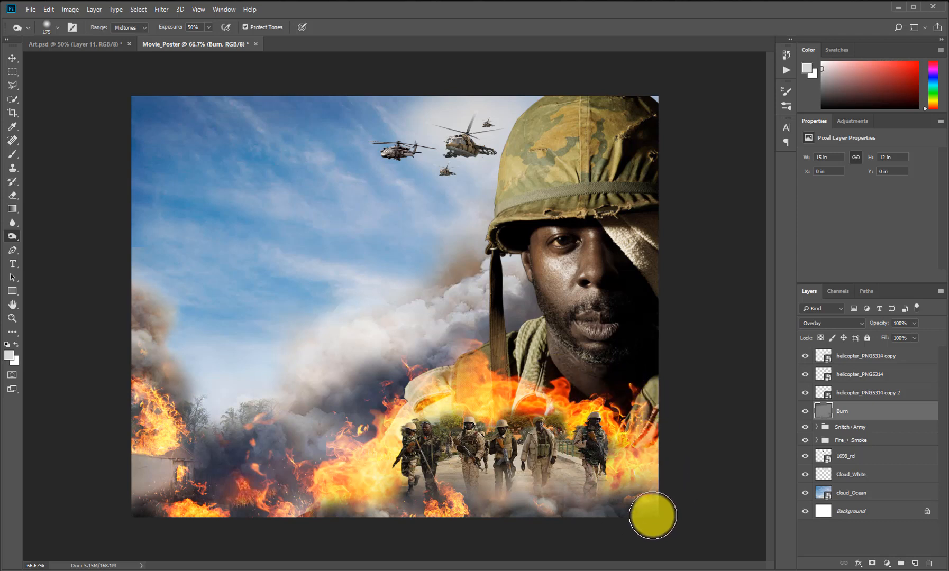
{"action": "key", "text": "bracketright"}
{"action": "key", "text": "bracketright"}
- Burn the ground and hut in the poster's lower-left corner with an 80 px brush, range Midtones, exposure 50%
{"action": "key", "text": "bracketleft"}
{"action": "key", "text": "bracketleft"}
{"action": "key", "text": "bracketleft"}
{"action": "key", "text": "bracketleft"}
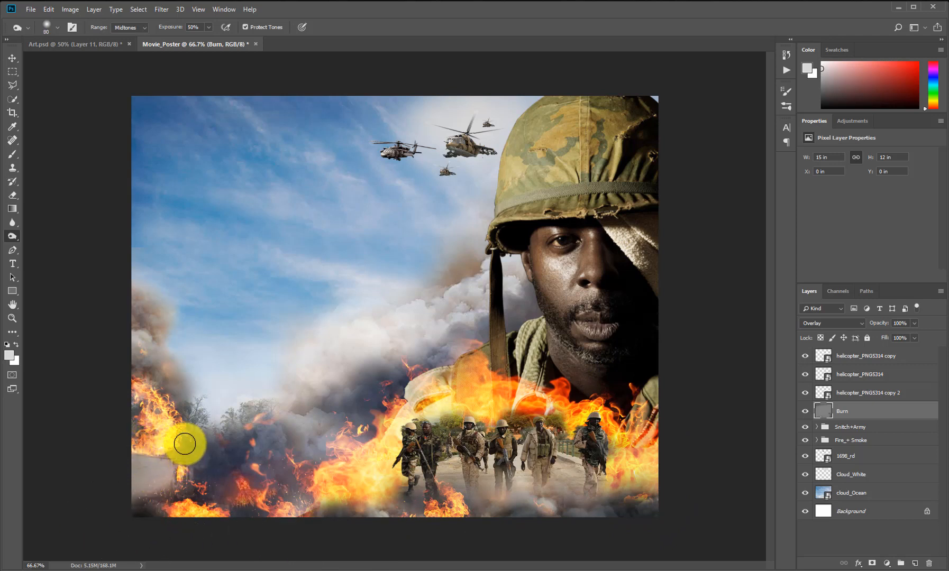
{"action": "mouse_move", "coordinate": [196, 444]}
{"action": "left_mouse_down"}
{"action": "mouse_move", "coordinate": [176, 469]}
{"action": "mouse_move", "coordinate": [184, 538]}
{"action": "mouse_move", "coordinate": [246, 543]}
{"action": "left_mouse_up"}
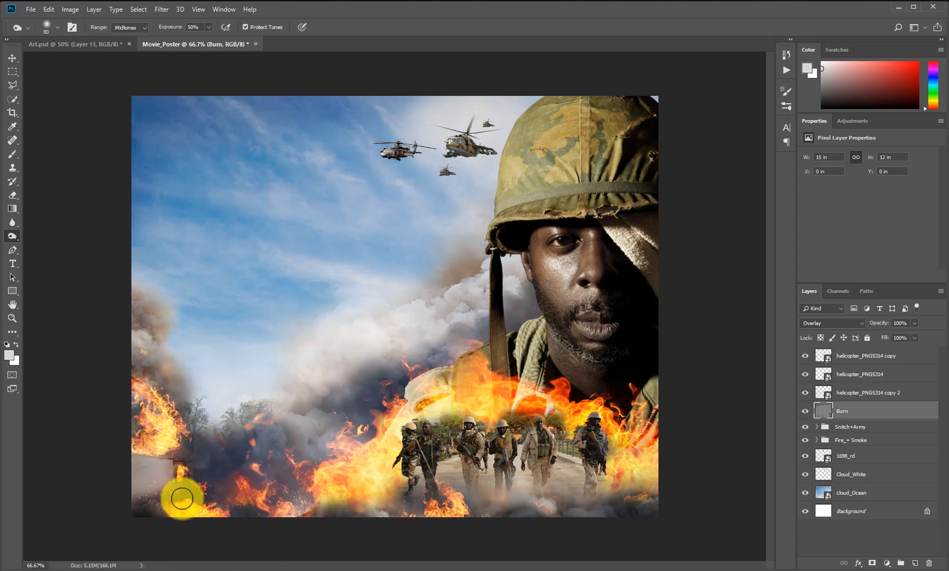
{"action": "left_click", "coordinate": [159, 500], "text": "ctrl"}
{"action": "mouse_move", "coordinate": [160, 500]}
{"action": "left_mouse_down"}
{"action": "mouse_move", "coordinate": [167, 508]}
{"action": "mouse_move", "coordinate": [212, 417]}
{"action": "mouse_move", "coordinate": [225, 409]}
{"action": "left_mouse_up"}
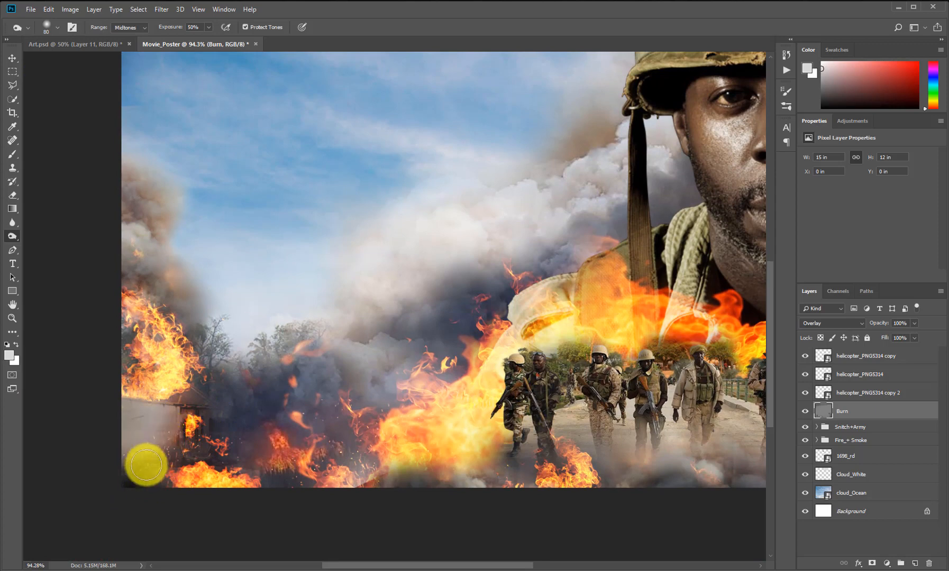
{"action": "left_click_drag", "start_coordinate": [392, 432], "coordinate": [364, 403]}
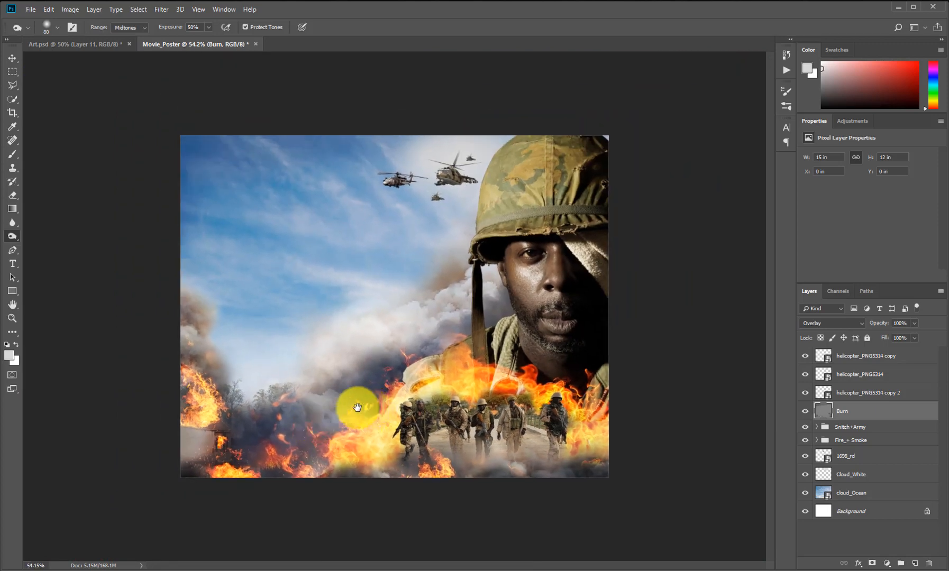
{"action": "mouse_move", "coordinate": [122, 481]}
{"action": "left_mouse_down"}
{"action": "mouse_move", "coordinate": [191, 487]}
{"action": "mouse_move", "coordinate": [188, 470]}
{"action": "mouse_move", "coordinate": [388, 398]}
{"action": "left_mouse_up"}
{"action": "mouse_move", "coordinate": [229, 464]}
{"action": "left_mouse_down"}
{"action": "mouse_move", "coordinate": [206, 436]}
{"action": "mouse_move", "coordinate": [210, 456]}
{"action": "mouse_move", "coordinate": [199, 409]}
{"action": "mouse_move", "coordinate": [238, 431]}
{"action": "left_mouse_up"}
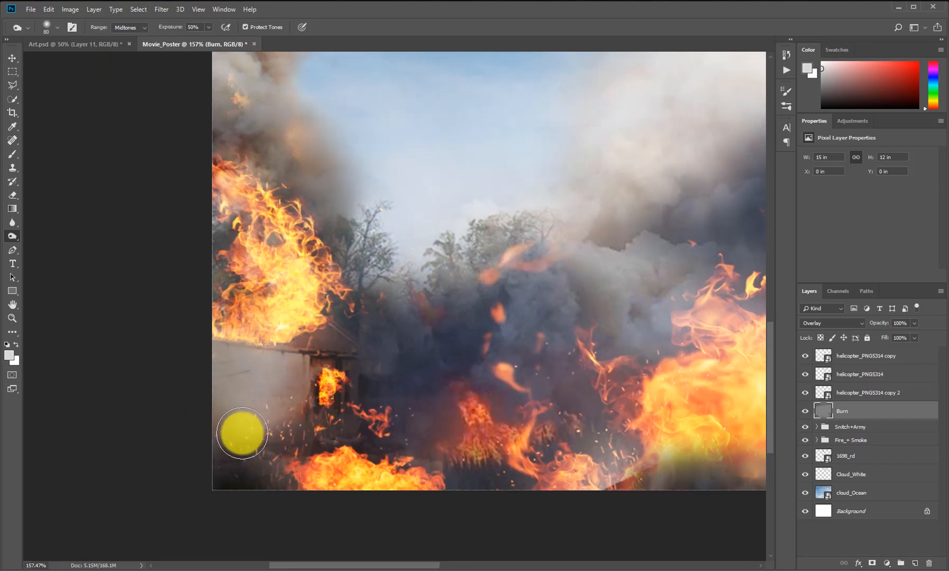
- Burn the wall and roof edge of the hut below the left flames, reducing the brush to 50 px
{"action": "left_click_drag", "start_coordinate": [383, 422], "coordinate": [347, 405]}
{"action": "left_click_drag", "start_coordinate": [120, 471], "coordinate": [152, 482]}
{"action": "left_click_drag", "start_coordinate": [197, 477], "coordinate": [415, 466]}
{"action": "left_click_drag", "start_coordinate": [238, 435], "coordinate": [272, 463]}
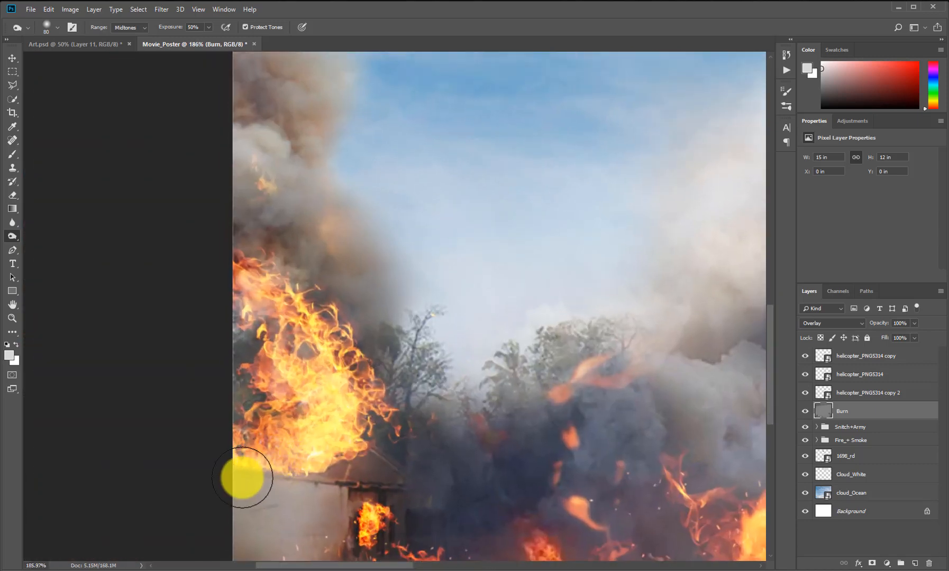
{"action": "key", "text": "bracketleft"}
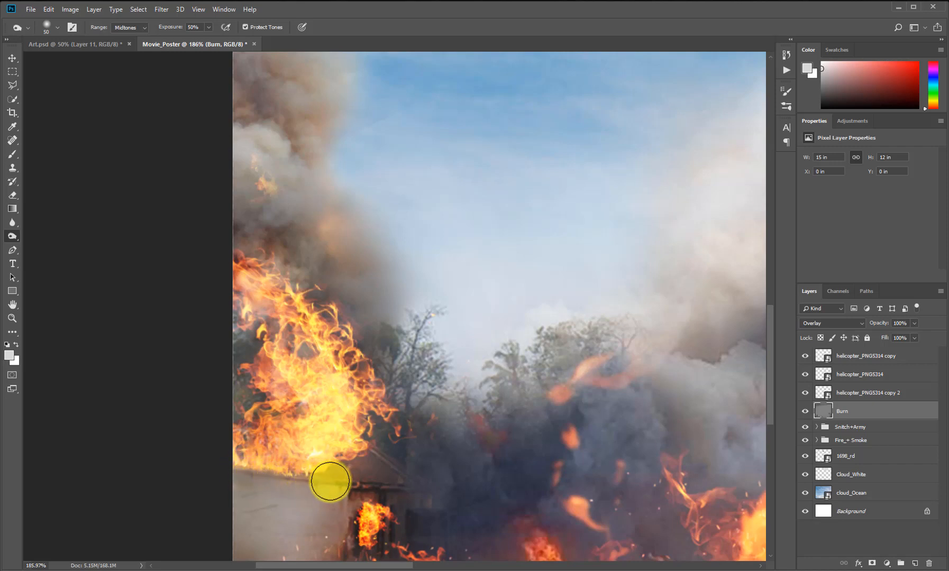
{"action": "mouse_move", "coordinate": [344, 470]}
{"action": "left_mouse_down"}
{"action": "mouse_move", "coordinate": [320, 478]}
{"action": "mouse_move", "coordinate": [233, 478]}
{"action": "mouse_move", "coordinate": [300, 481]}
{"action": "mouse_move", "coordinate": [264, 466]}
{"action": "mouse_move", "coordinate": [336, 479]}
{"action": "mouse_move", "coordinate": [355, 495]}
{"action": "mouse_move", "coordinate": [345, 507]}
{"action": "mouse_move", "coordinate": [303, 484]}
{"action": "left_mouse_up"}
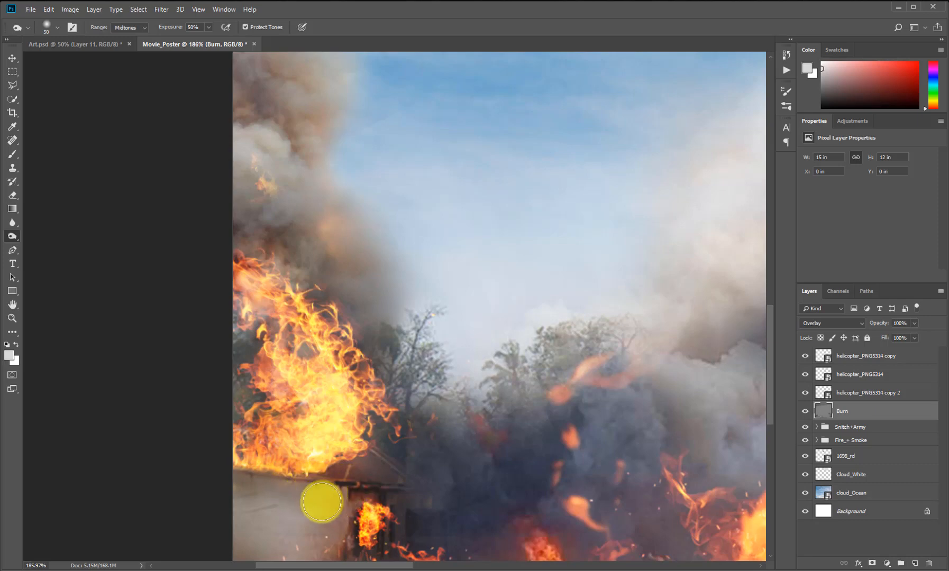
- Burn the hut edge below the left flames and the ground between the marching soldiers, reducing the brush to 15 px
{"action": "left_click_drag", "start_coordinate": [364, 482], "coordinate": [340, 447]}
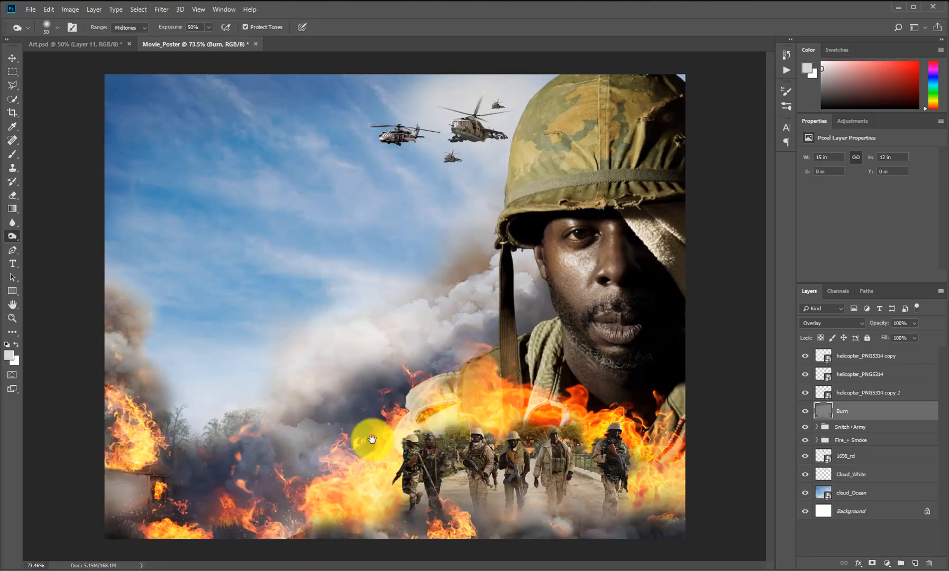
{"action": "left_click_drag", "start_coordinate": [572, 487], "coordinate": [508, 439]}
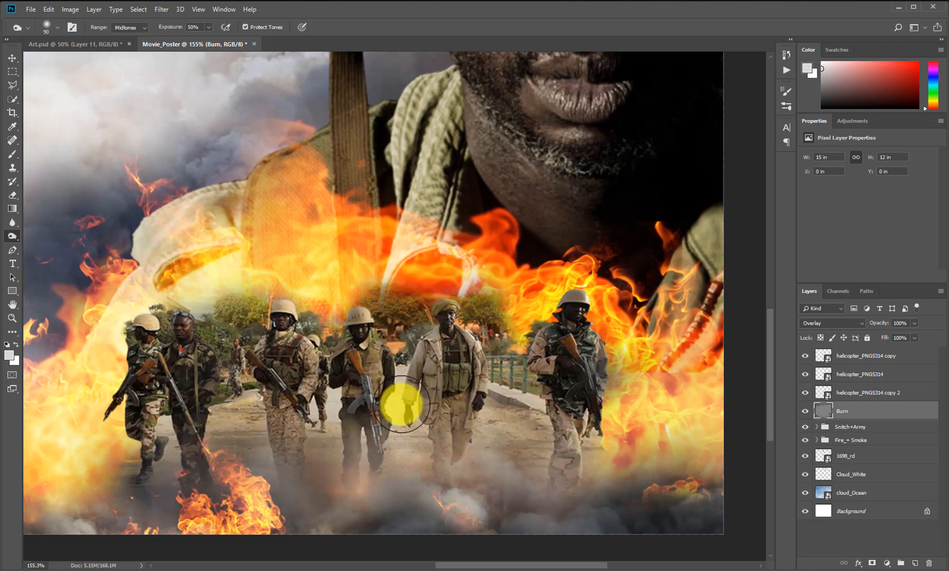
{"action": "key", "text": "bracketleft"}
{"action": "key", "text": "bracketleft"}
{"action": "key", "text": "bracketleft"}
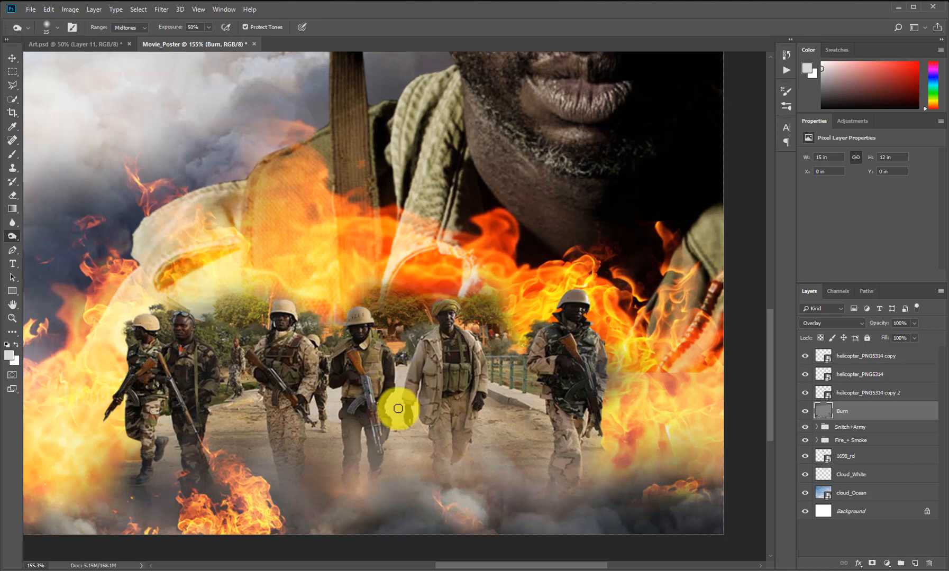
{"action": "left_click_drag", "start_coordinate": [415, 443], "coordinate": [341, 424]}
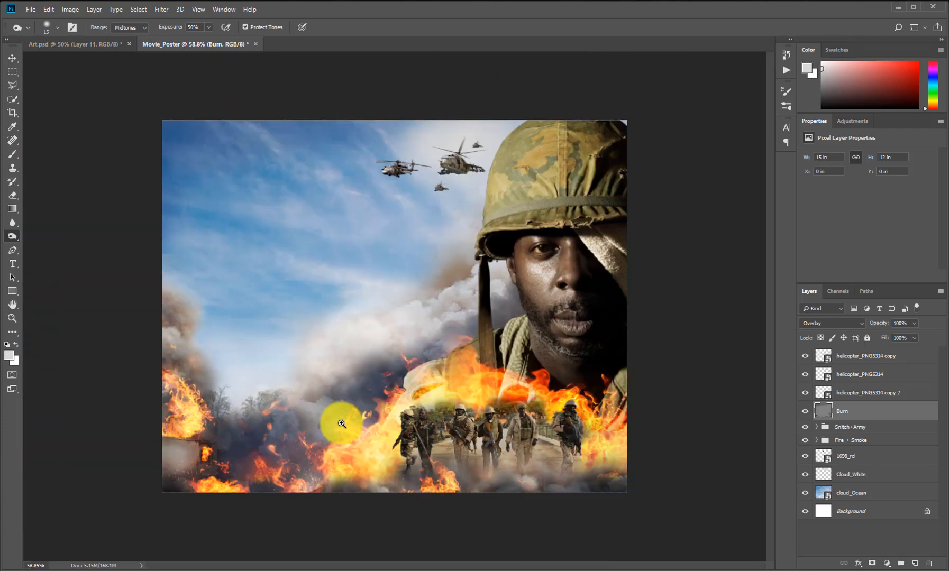
- Group the three helicopter layers and name the group Helicopters
{"action": "left_click", "coordinate": [881, 354]}
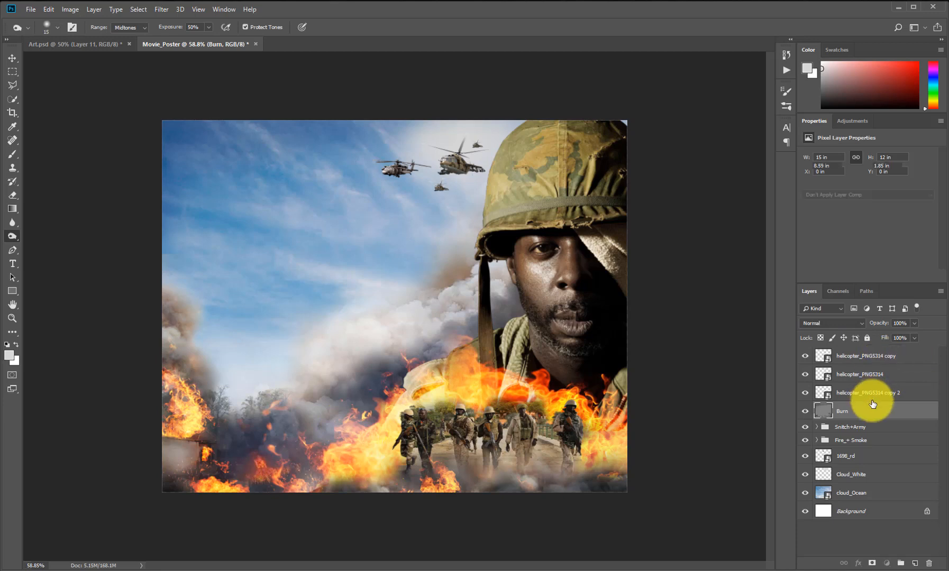
{"action": "left_click", "coordinate": [872, 392], "text": "shift"}
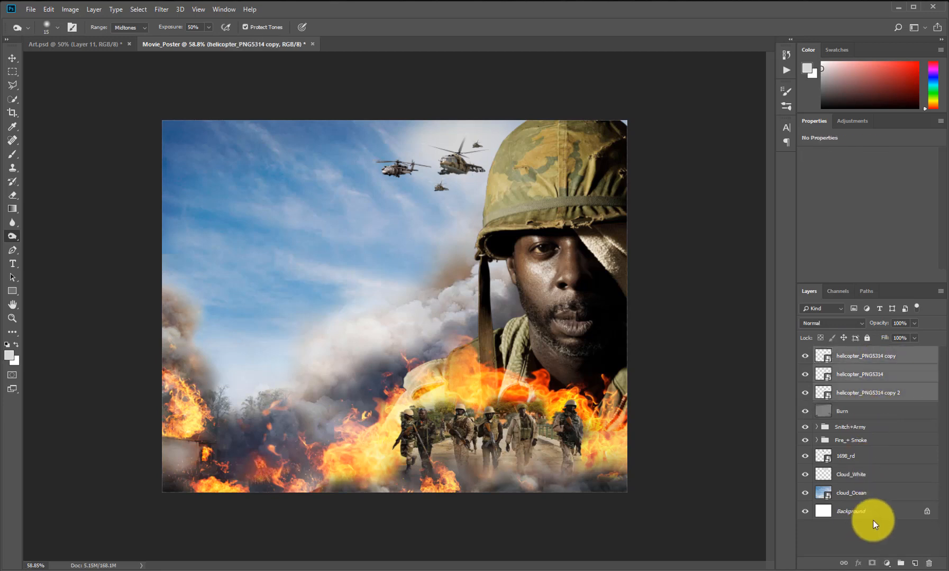
{"action": "left_click", "coordinate": [901, 563]}
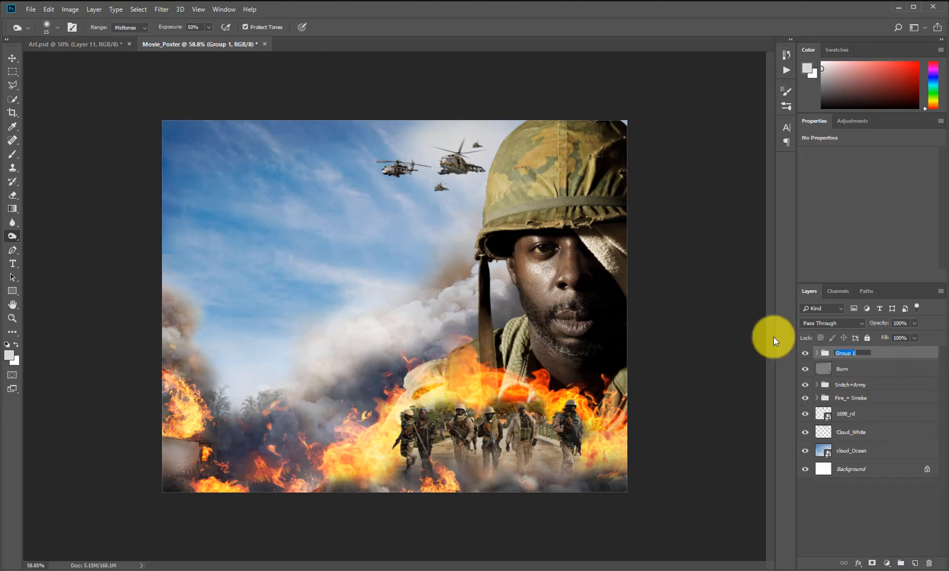
{"action": "type", "text": "Helicopters"}
{"action": "key", "text": "Return"}
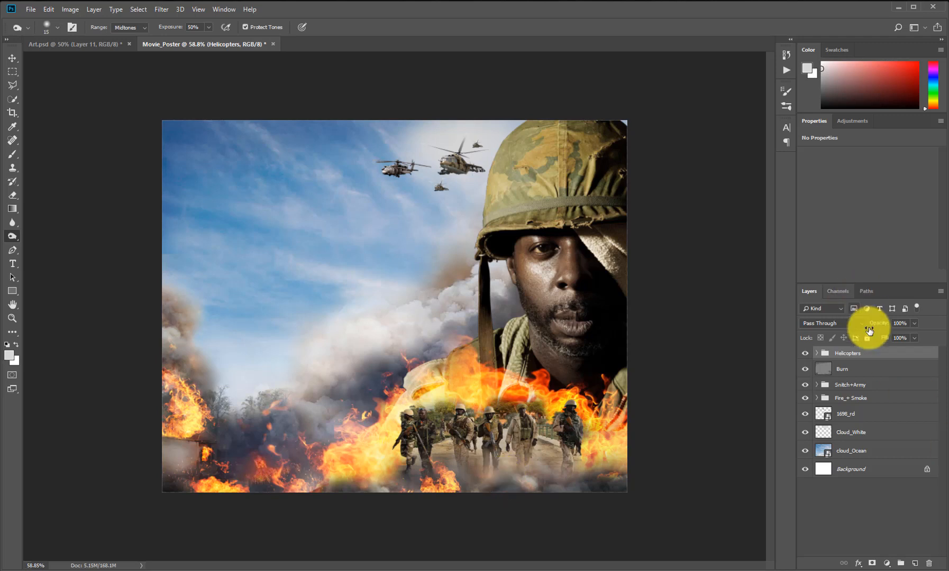
{"action": "left_click", "coordinate": [837, 291]}
{"action": "left_click", "coordinate": [810, 291]}
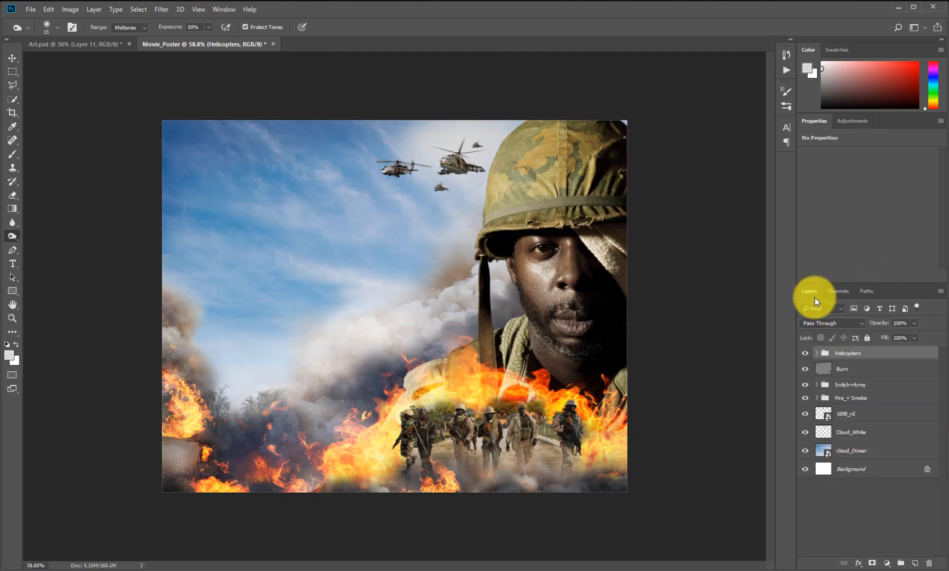
{"action": "left_click", "coordinate": [849, 123]}
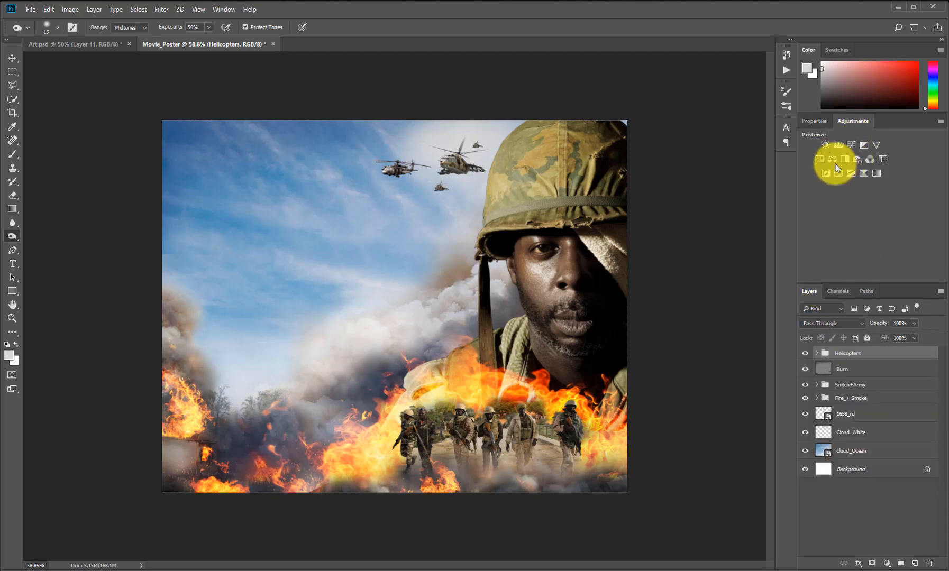
{"action": "left_click", "coordinate": [832, 159]}
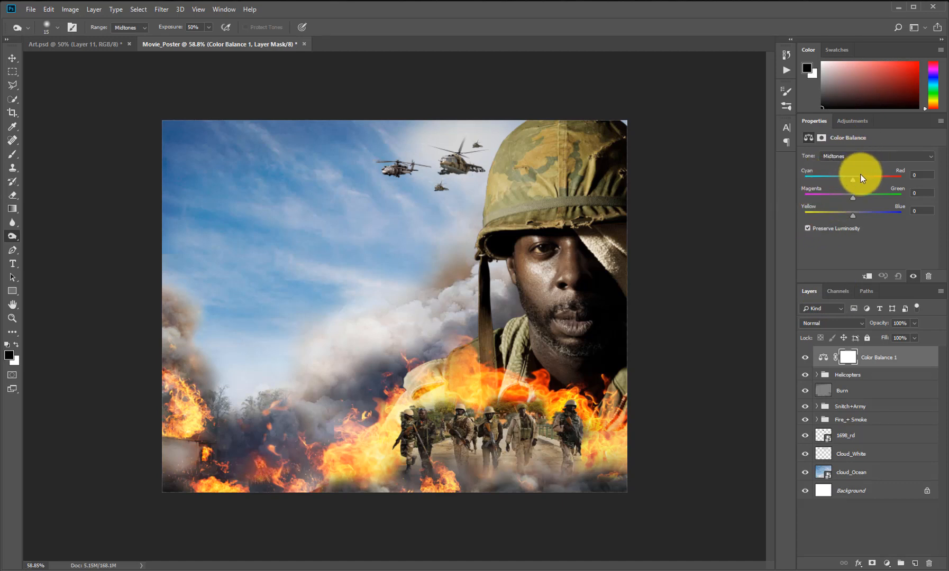
{"action": "key", "text": "Delete"}
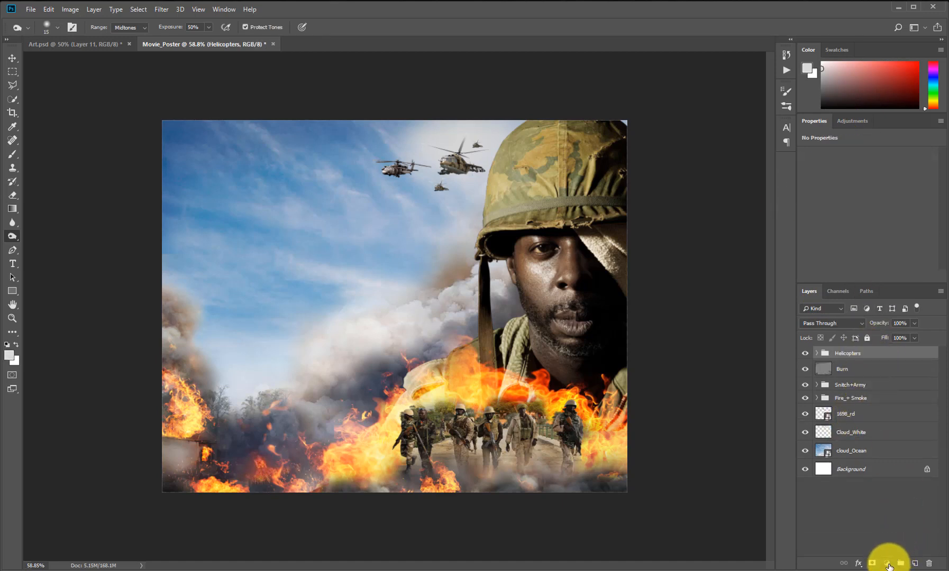
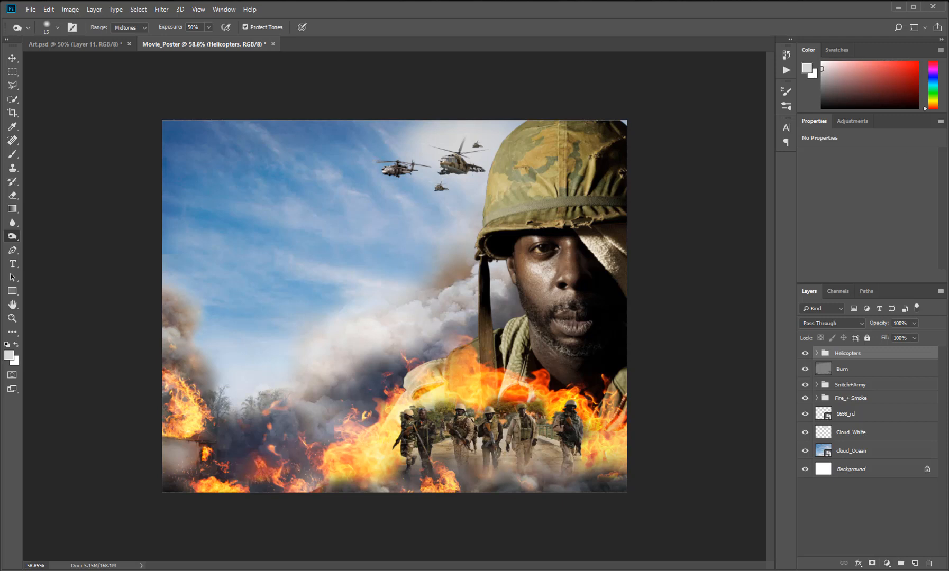
- Add a Color Lookup adjustment above the Helicopters group using the EdgyAmber.3DL table and set its opacity to 40%
{"action": "left_click", "coordinate": [878, 157]}
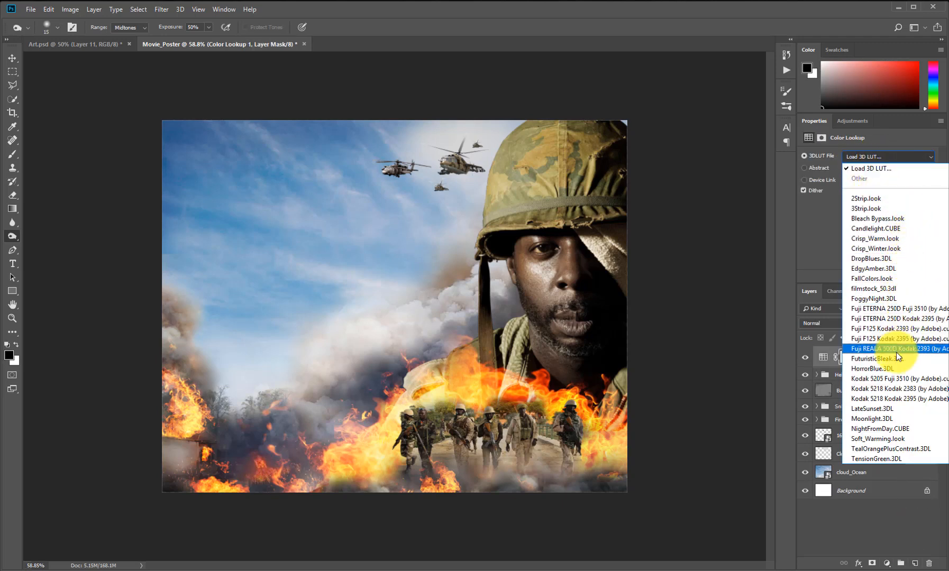
{"action": "left_click", "coordinate": [887, 270]}
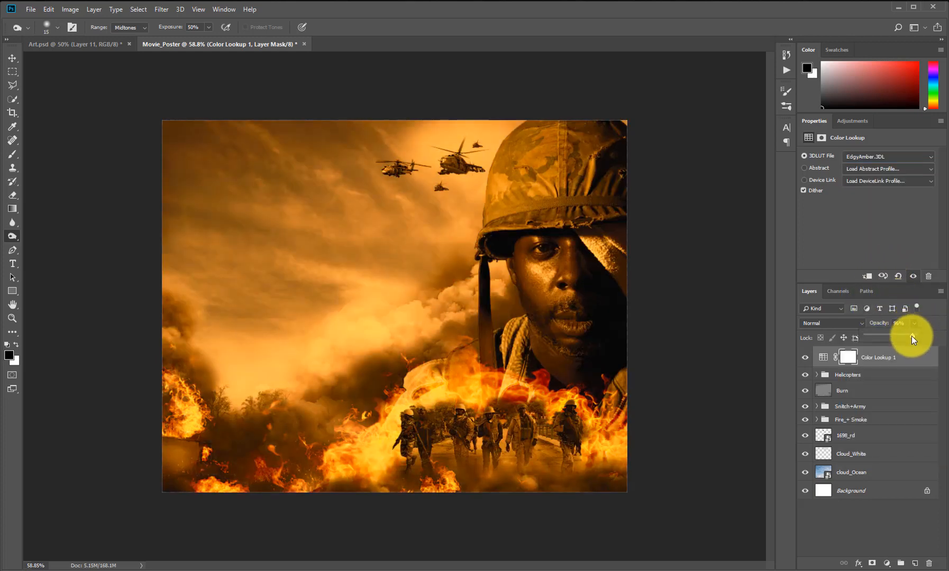
{"action": "left_click_drag", "start_coordinate": [901, 337], "coordinate": [923, 340]}
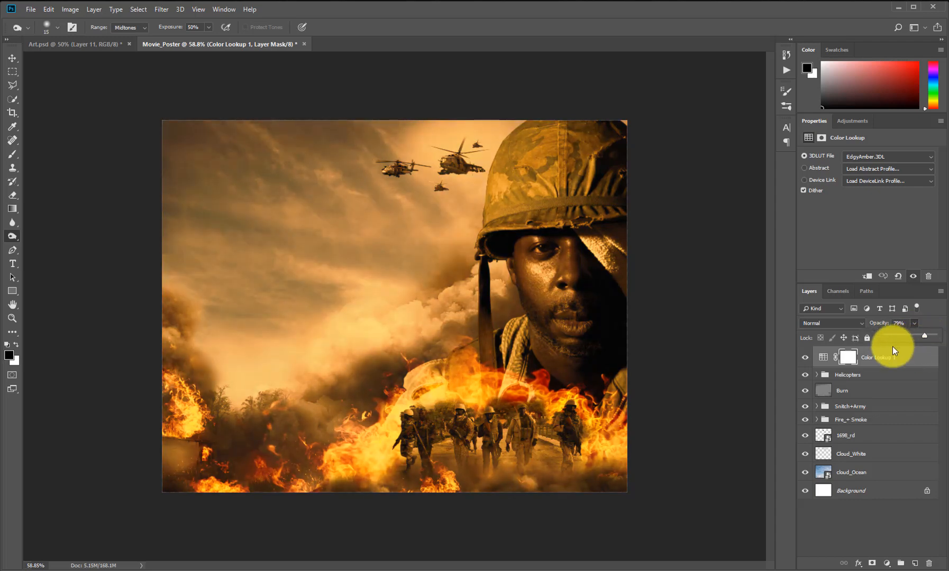
{"action": "left_click", "coordinate": [328, 452]}
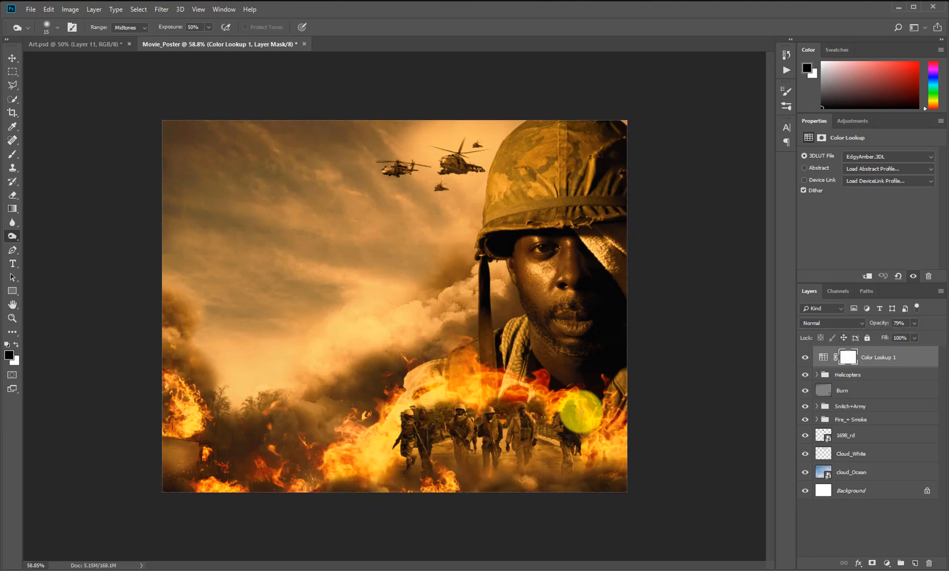
{"action": "key", "text": "v"}
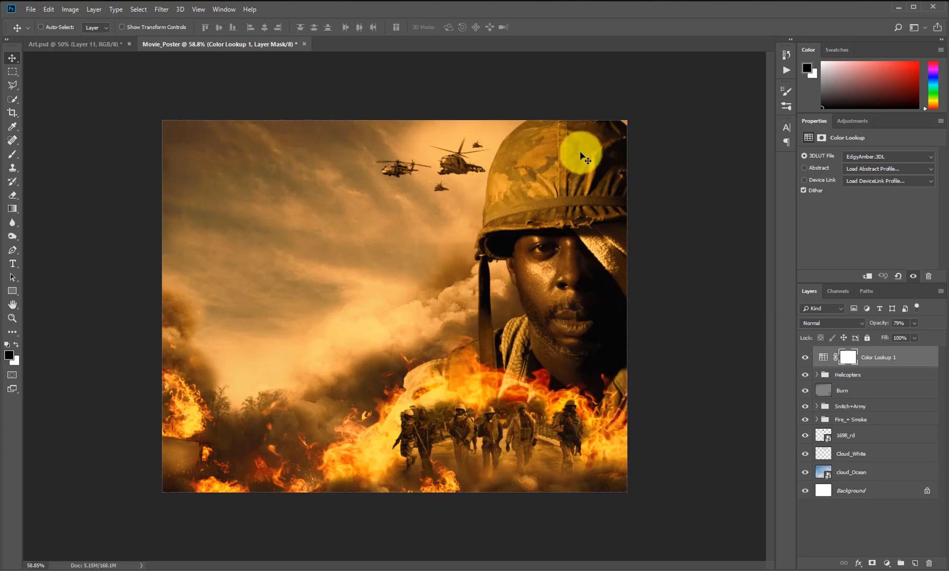
{"action": "left_click", "coordinate": [903, 360]}
{"action": "left_click", "coordinate": [860, 366]}
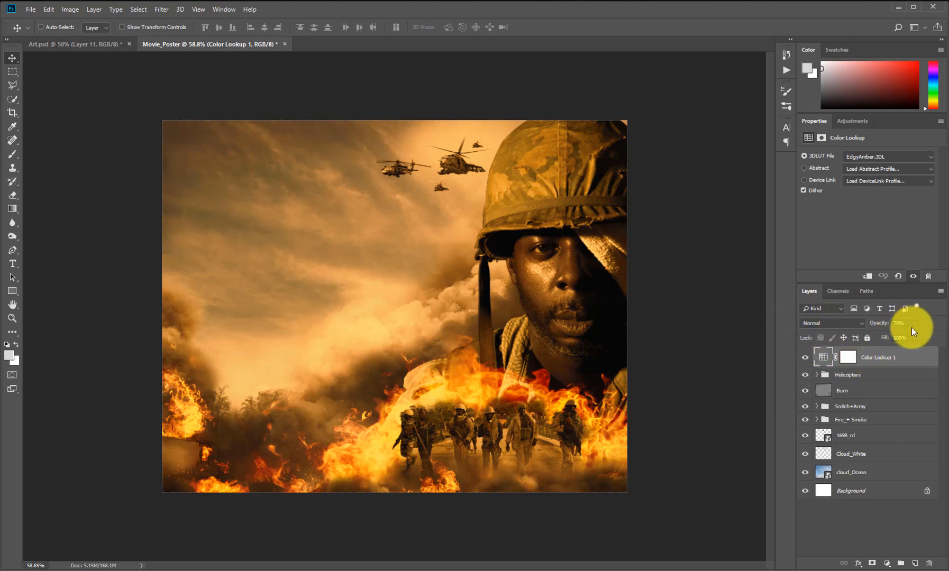
{"action": "left_click_drag", "start_coordinate": [902, 336], "coordinate": [901, 337]}
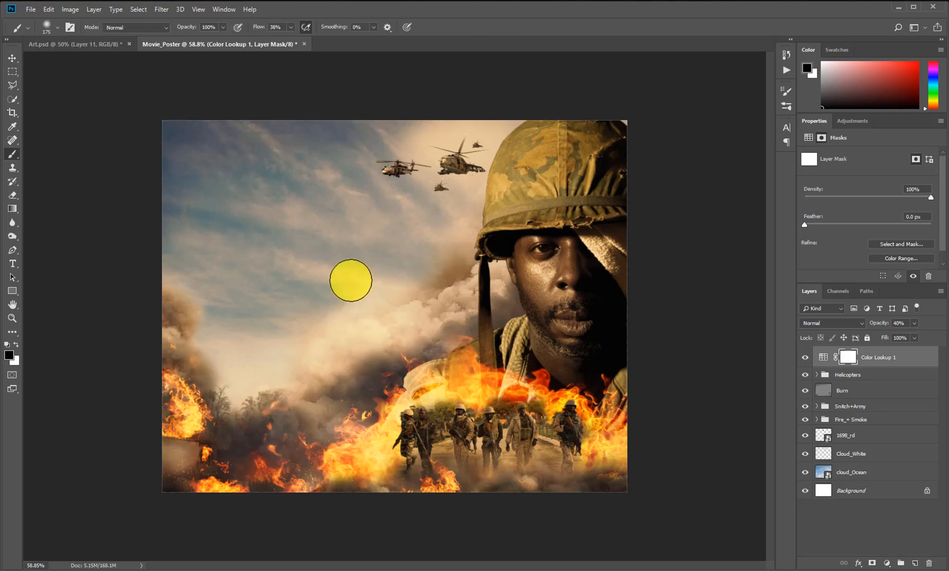
- Paint black over the upper sky on the Color Lookup mask with a soft brush enlarged from 600 to 1000 px
{"action": "key", "text": "b"}
{"action": "key", "text": "bracketright"}
{"action": "key", "text": "bracketright"}
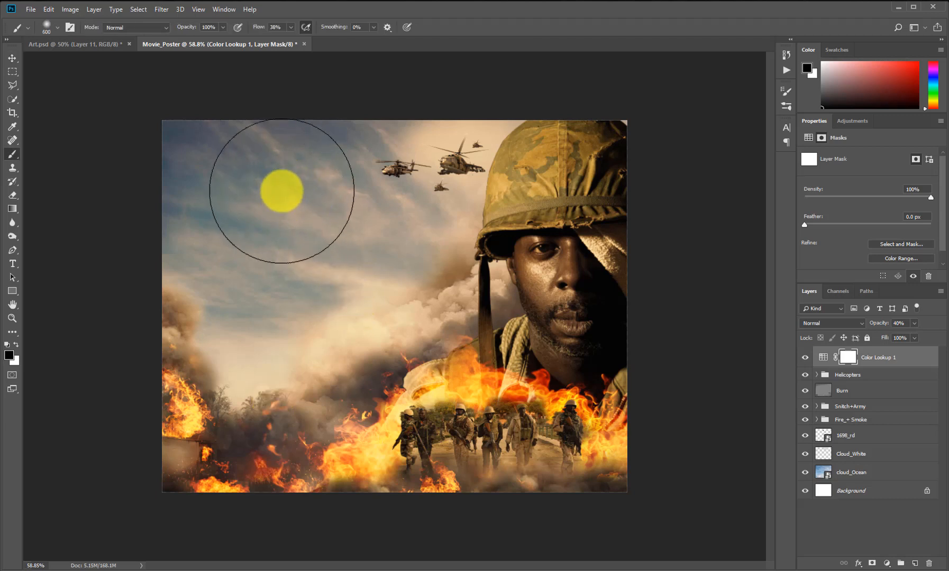
{"action": "mouse_move", "coordinate": [262, 187]}
{"action": "left_mouse_down"}
{"action": "mouse_move", "coordinate": [222, 149]}
{"action": "mouse_move", "coordinate": [302, 121]}
{"action": "mouse_move", "coordinate": [289, 184]}
{"action": "left_mouse_up"}
{"action": "key", "text": "bracketright"}
{"action": "key", "text": "bracketright"}
{"action": "key", "text": "bracketright"}
{"action": "key", "text": "bracketright"}
{"action": "mouse_move", "coordinate": [332, 142]}
{"action": "left_mouse_down"}
{"action": "mouse_move", "coordinate": [167, 166]}
{"action": "mouse_move", "coordinate": [357, 130]}
{"action": "mouse_move", "coordinate": [378, 111]}
{"action": "left_mouse_up"}
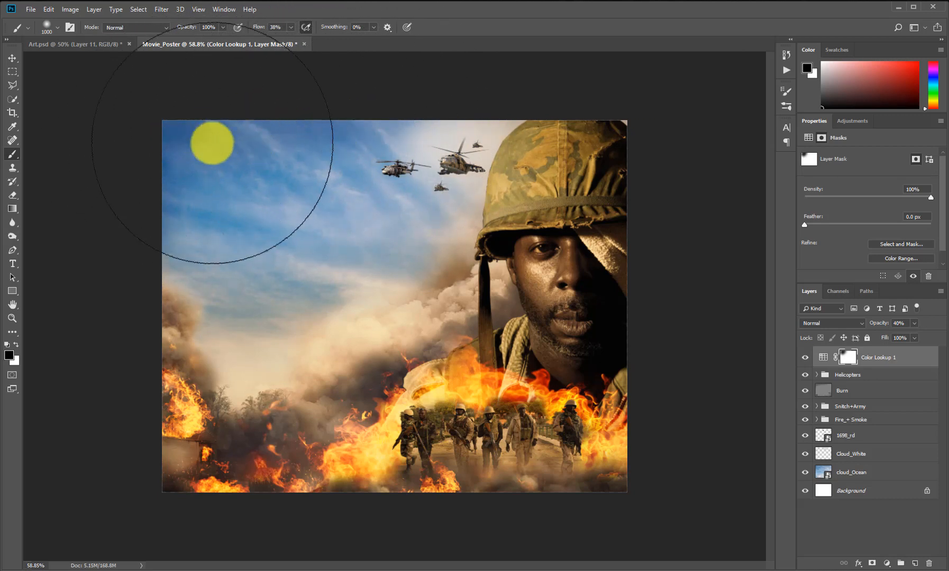
{"action": "mouse_move", "coordinate": [253, 186]}
{"action": "left_mouse_down"}
{"action": "mouse_move", "coordinate": [287, 106]}
{"action": "mouse_move", "coordinate": [370, 104]}
{"action": "mouse_move", "coordinate": [406, 116]}
{"action": "left_mouse_up"}
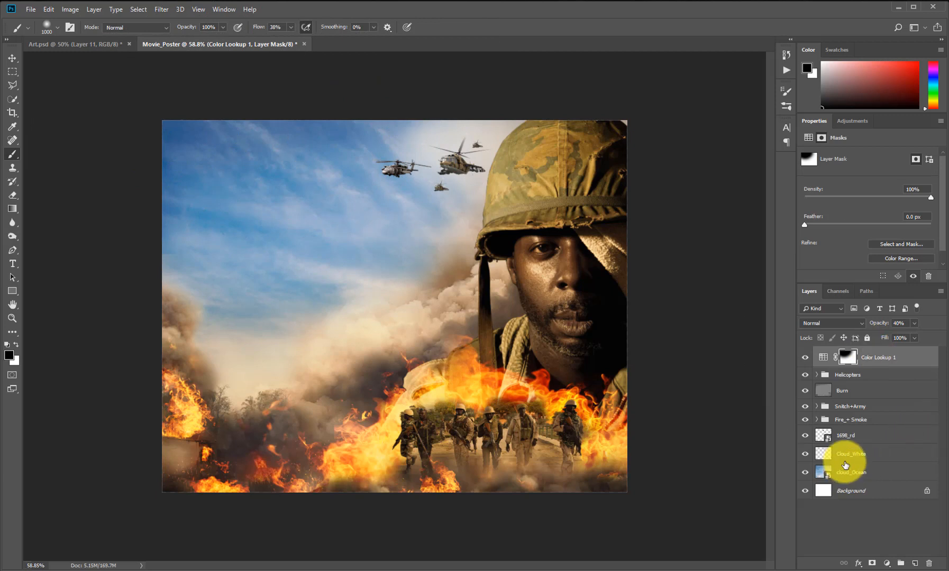
- Add a Curves adjustment above the cloud_Ocean layer and darken the blue sky by pulling the sampled tone down
{"action": "left_click", "coordinate": [848, 471]}
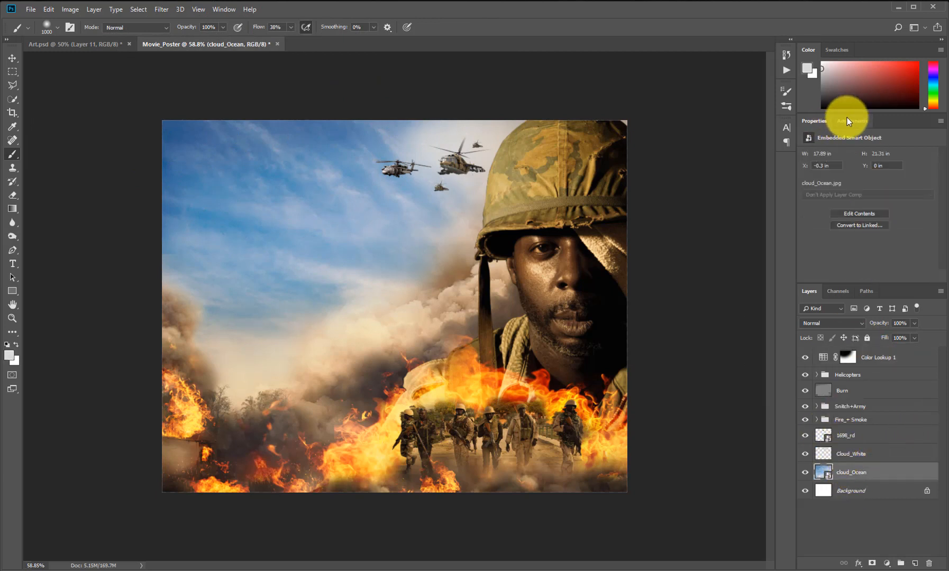
{"action": "left_click", "coordinate": [849, 121]}
{"action": "left_click", "coordinate": [851, 145]}
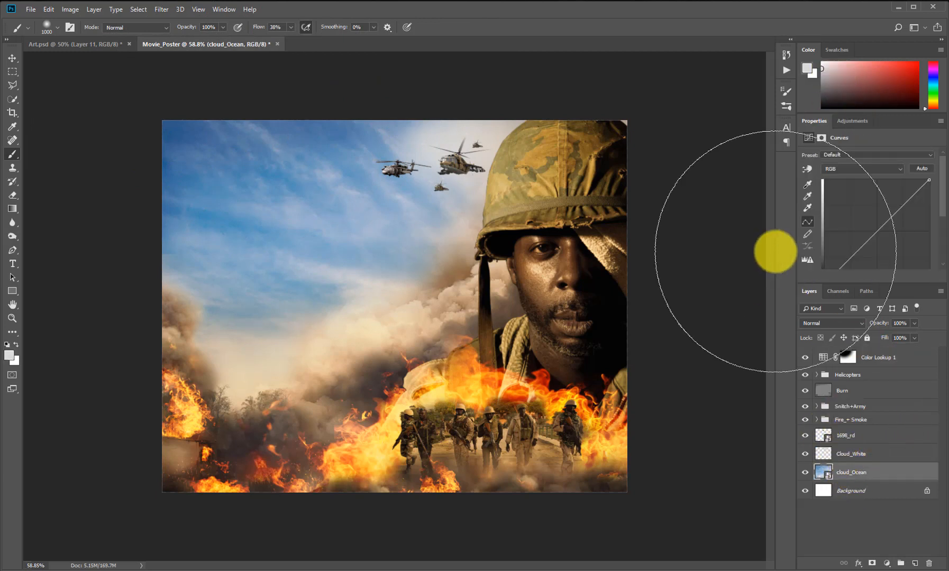
{"action": "left_click", "coordinate": [808, 169]}
{"action": "left_click_drag", "start_coordinate": [331, 137], "coordinate": [339, 151]}
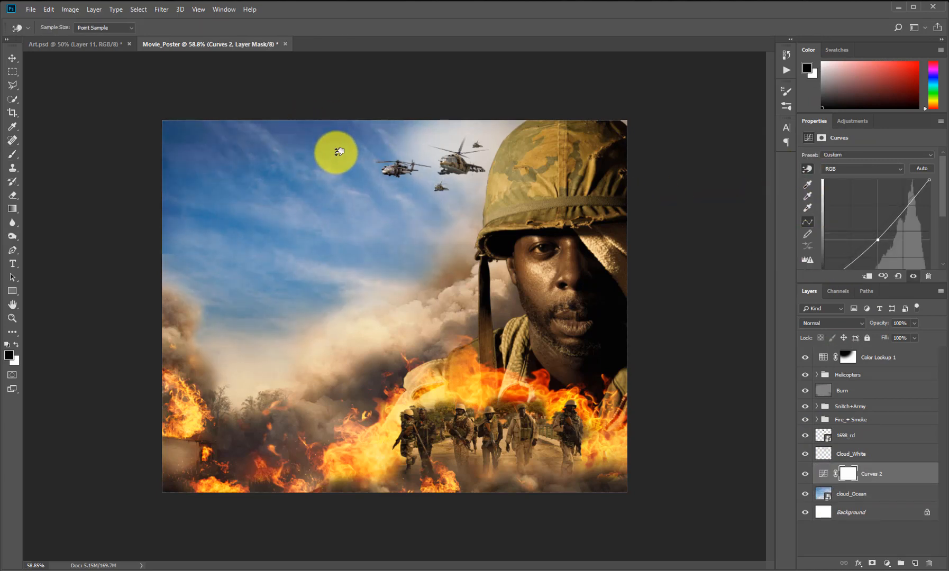
- Select the Color Lookup layer again, make white the foreground colour and lower the layer's opacity to 23%
{"action": "key", "text": "b"}
{"action": "left_click", "coordinate": [819, 360]}
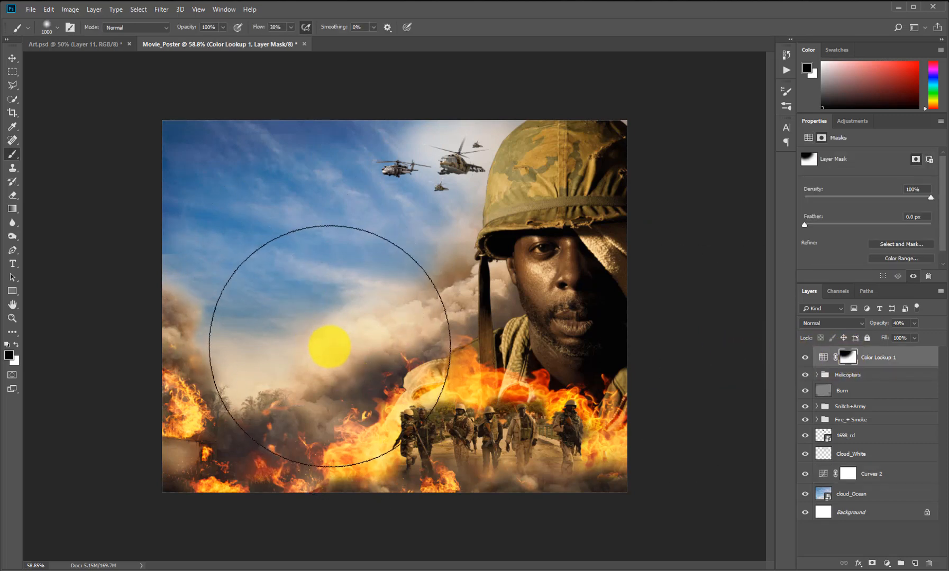
{"action": "key", "text": "x"}
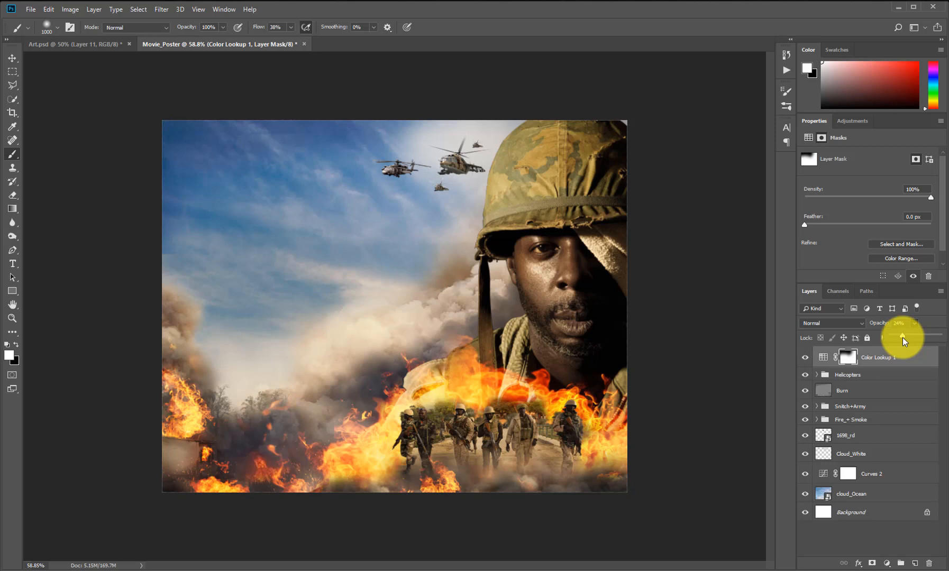
{"action": "left_click_drag", "start_coordinate": [903, 337], "coordinate": [902, 338]}
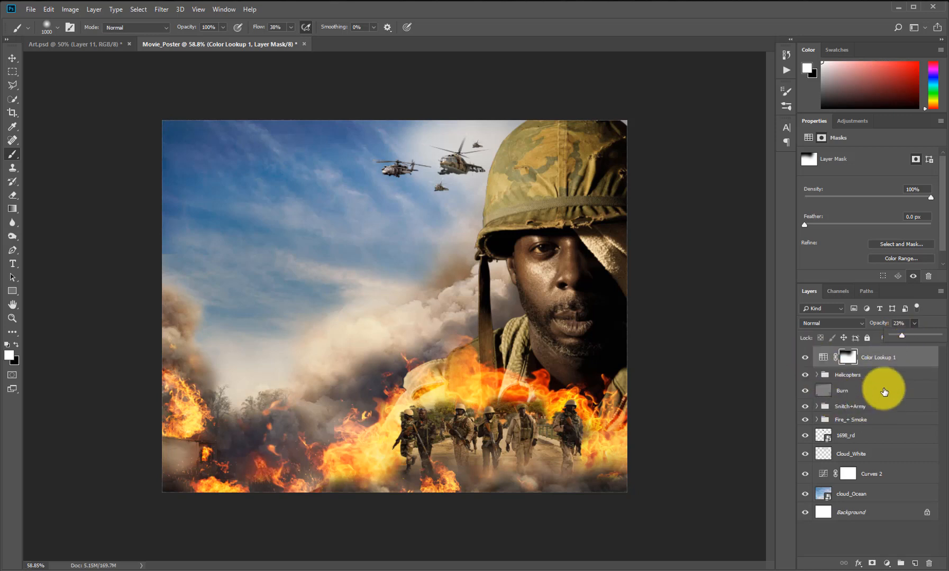
- Add a Color Balance adjustment on top and shift the midtones to red +26 and about -9 toward yellow
{"action": "left_click", "coordinate": [852, 121]}
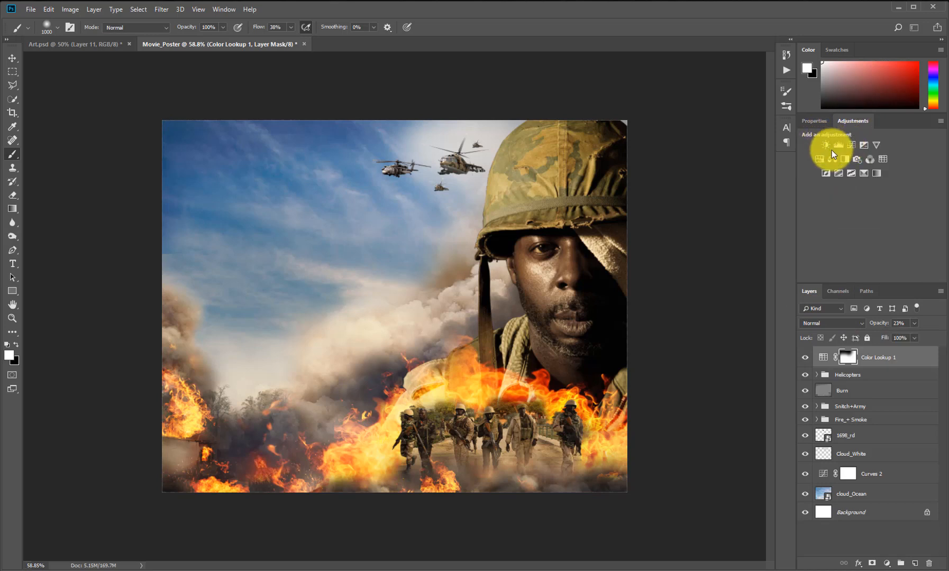
{"action": "left_click", "coordinate": [832, 160]}
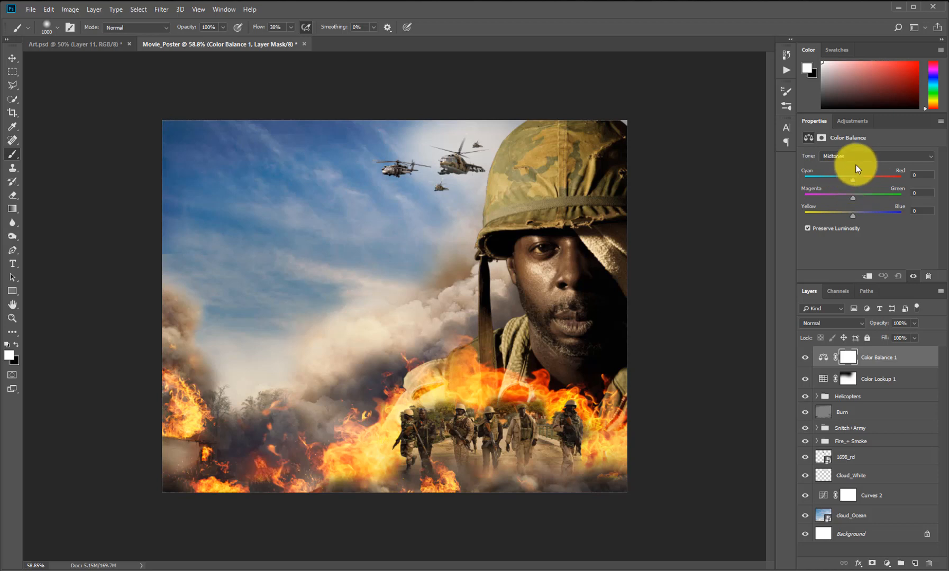
{"action": "left_click_drag", "start_coordinate": [853, 182], "coordinate": [865, 181]}
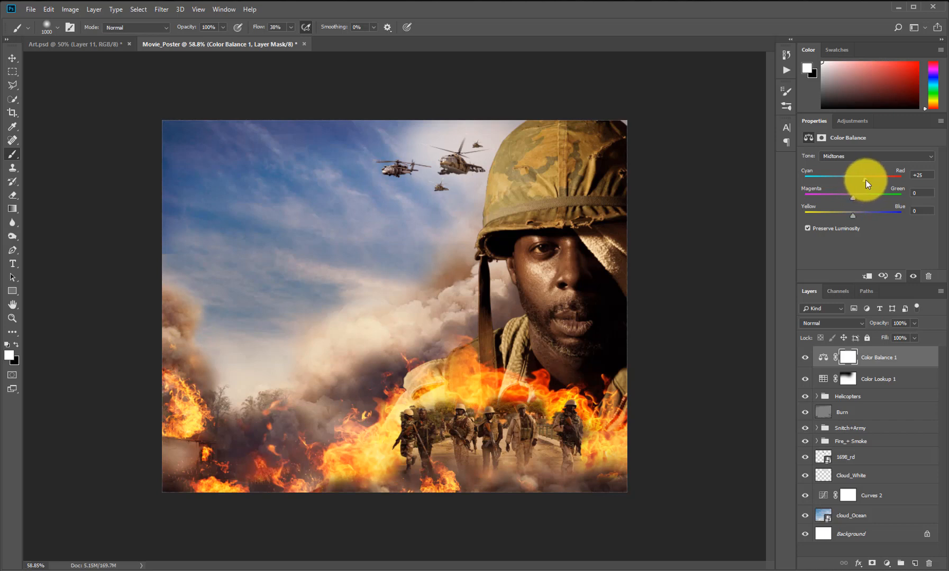
{"action": "left_click", "coordinate": [852, 215]}
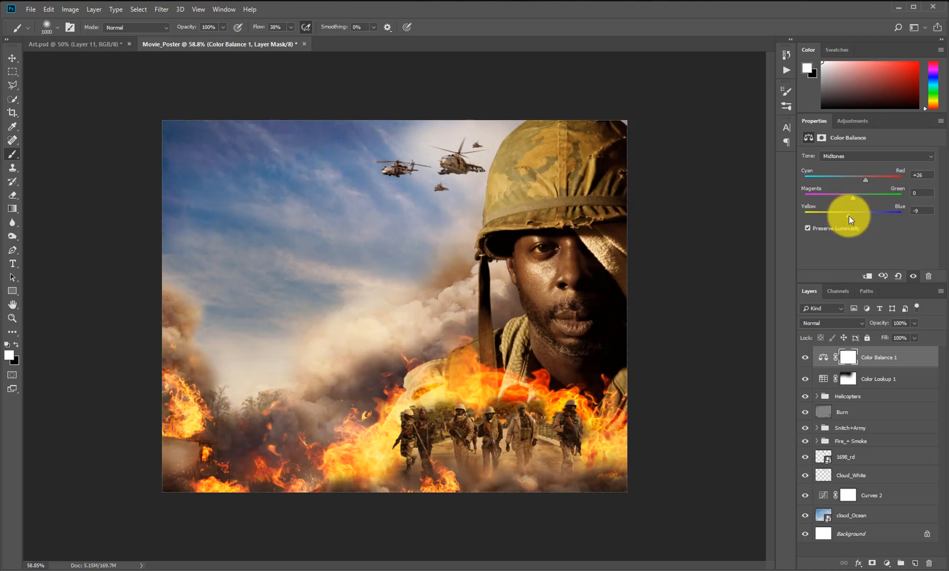
{"action": "left_click_drag", "start_coordinate": [850, 217], "coordinate": [848, 217]}
- Shift the Color Balance shadows about -18 toward cyan and +10 toward blue
{"action": "left_click", "coordinate": [846, 156]}
{"action": "left_click", "coordinate": [853, 167]}
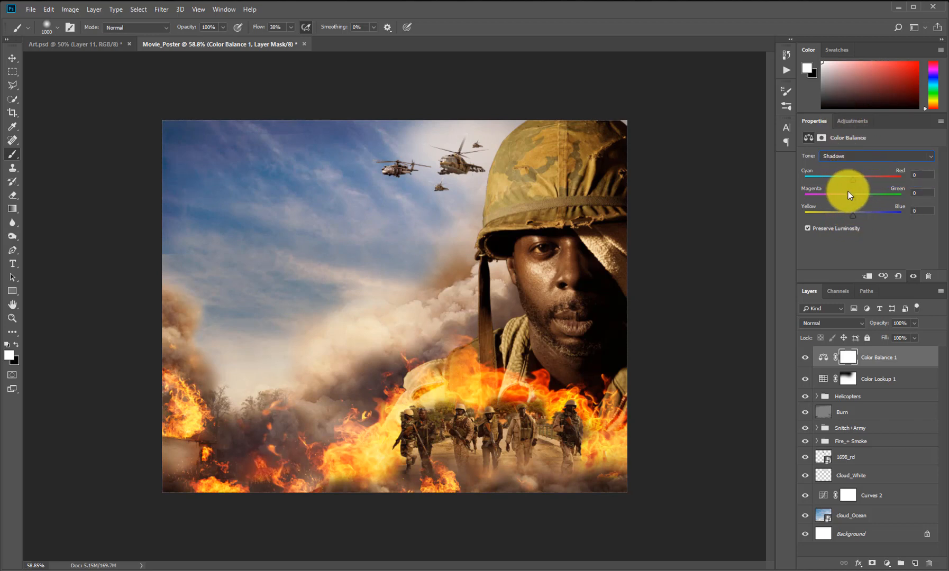
{"action": "left_click_drag", "start_coordinate": [853, 180], "coordinate": [859, 214]}
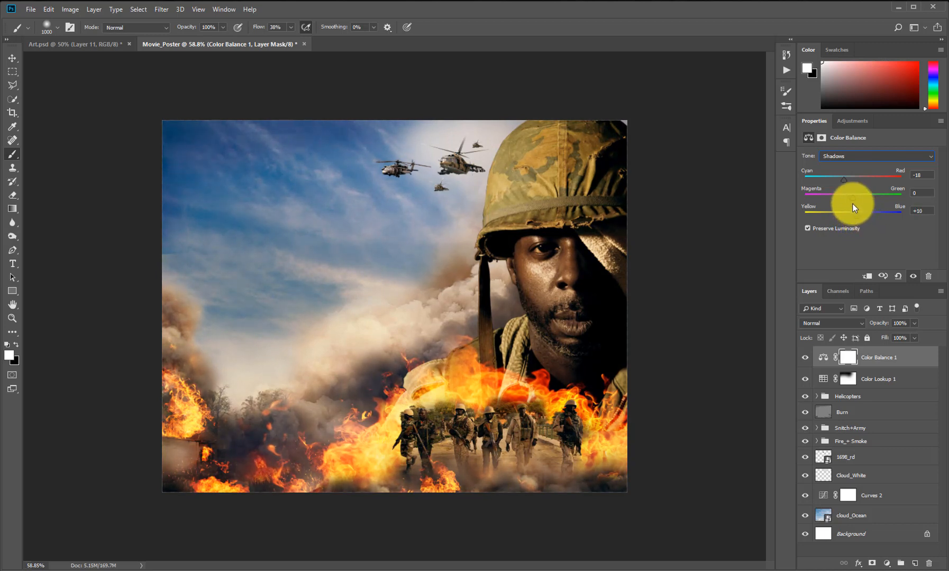
- Add a Curves adjustment on top of the stack, lifting the black point slightly and raising the midtones a little
{"action": "left_click_drag", "start_coordinate": [843, 179], "coordinate": [845, 182]}
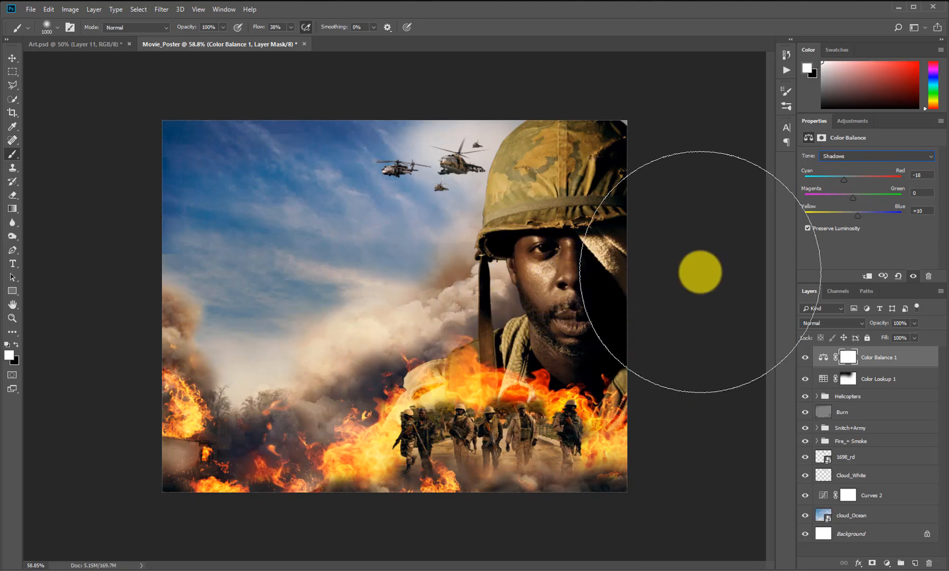
{"action": "left_click", "coordinate": [887, 359]}
{"action": "left_click", "coordinate": [845, 121]}
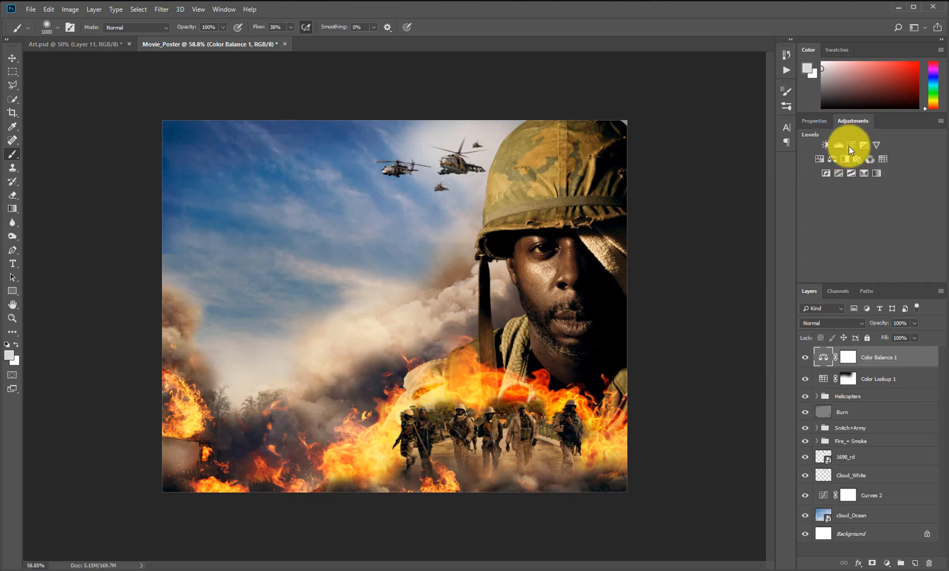
{"action": "left_click", "coordinate": [851, 145]}
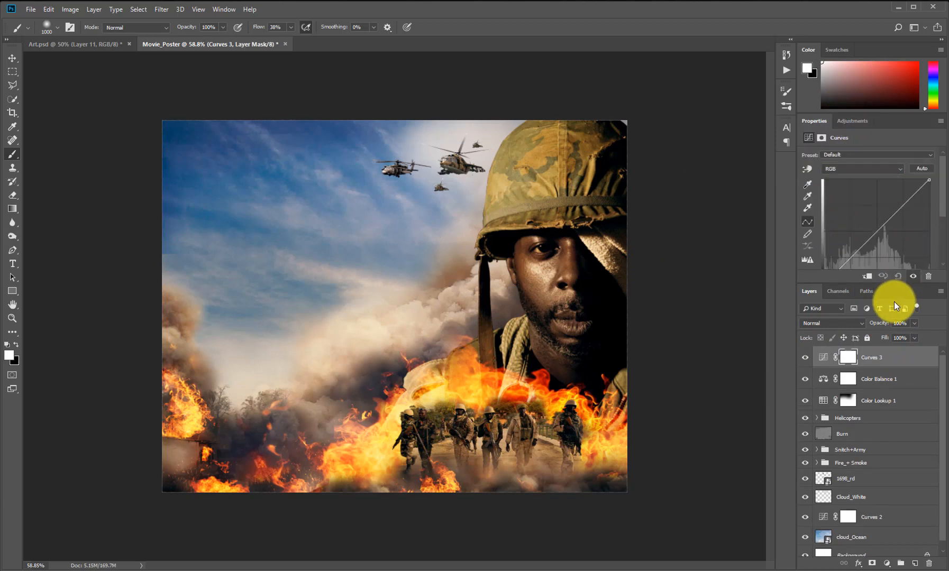
{"action": "left_click_drag", "start_coordinate": [893, 286], "coordinate": [891, 308]}
{"action": "left_click_drag", "start_coordinate": [826, 284], "coordinate": [820, 277]}
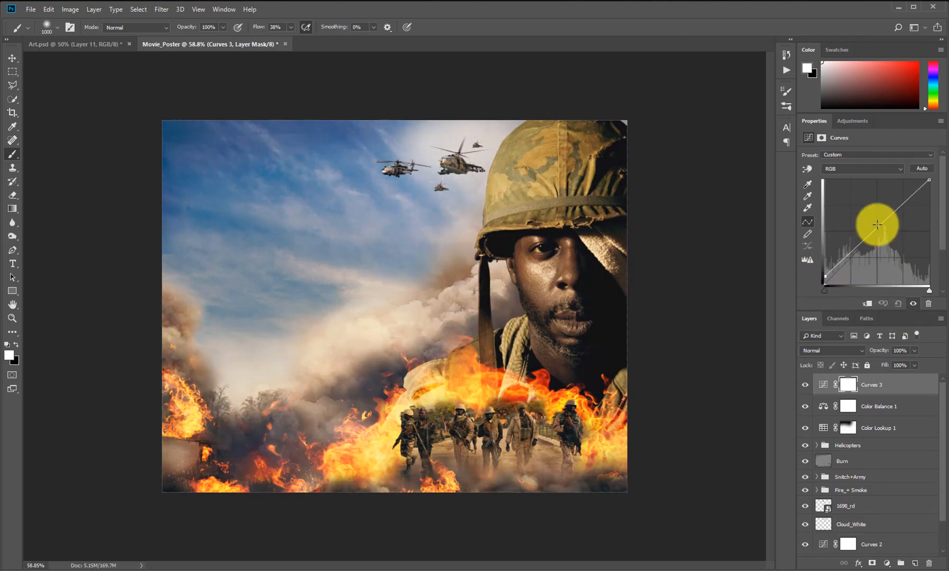
{"action": "left_click_drag", "start_coordinate": [872, 231], "coordinate": [874, 228]}
{"action": "left_click", "coordinate": [833, 270]}
{"action": "left_click_drag", "start_coordinate": [833, 270], "coordinate": [822, 277]}
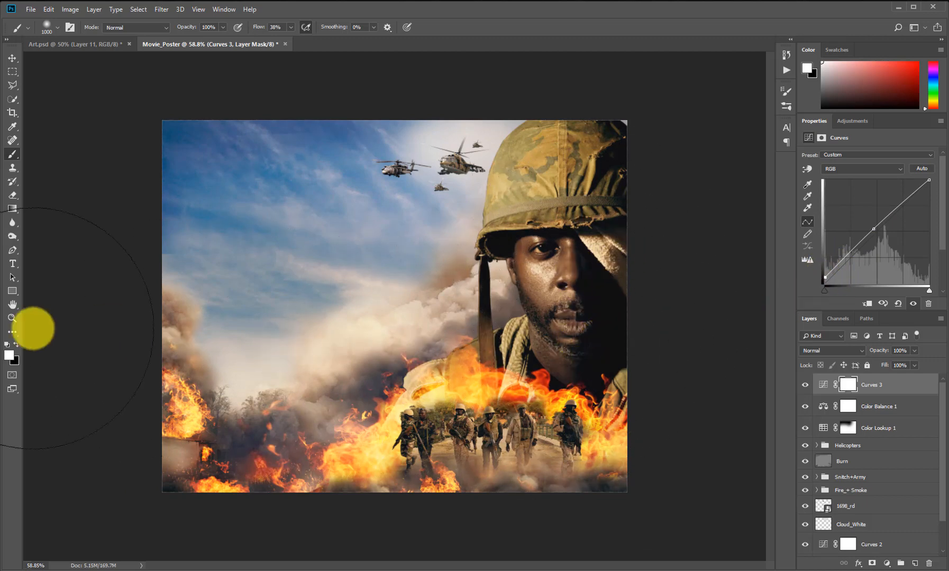
- Create a new layer above the top Curves adjustment and name it Red Brush
{"action": "left_click", "coordinate": [887, 392]}
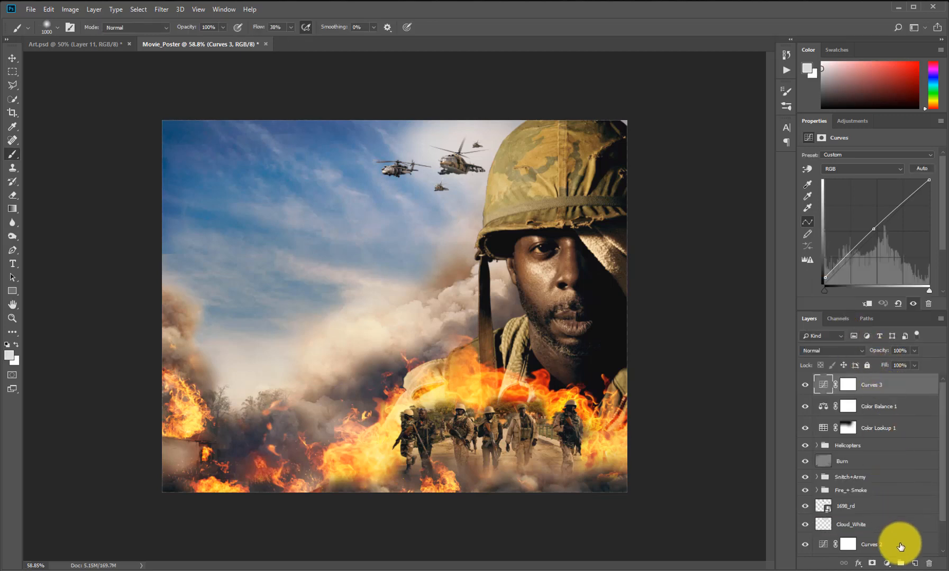
{"action": "left_click", "coordinate": [915, 563]}
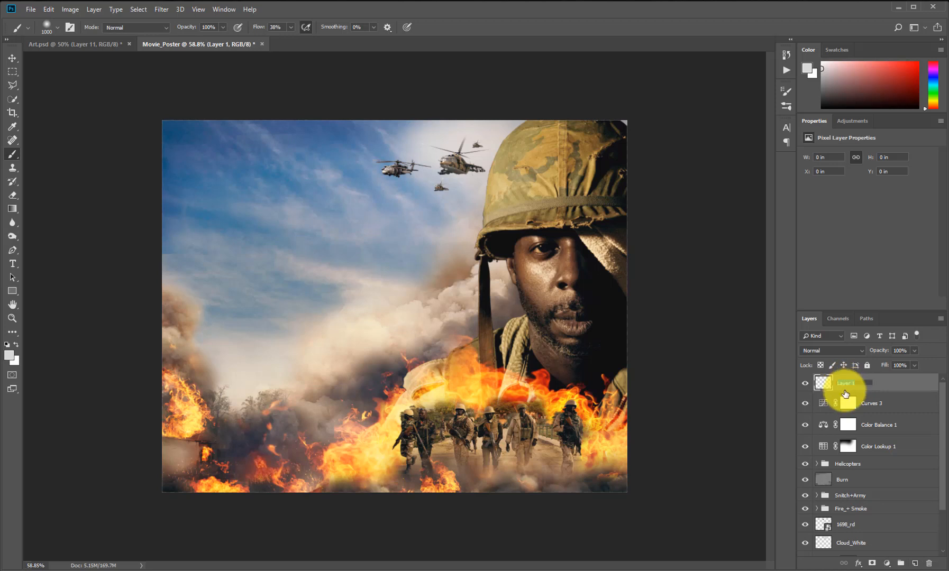
{"action": "type", "text": "R"}
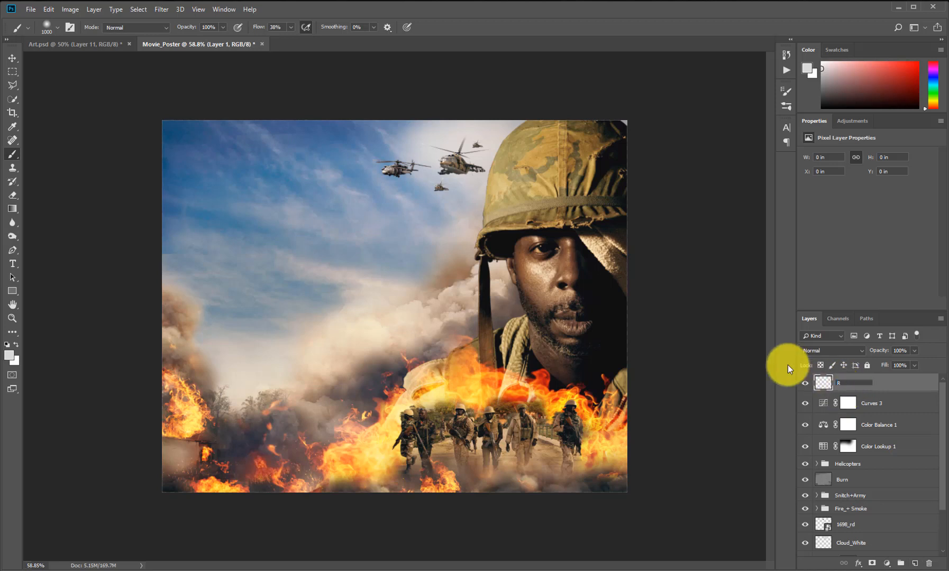
{"action": "type", "text": "ed Brush"}
{"action": "key", "text": "Return"}
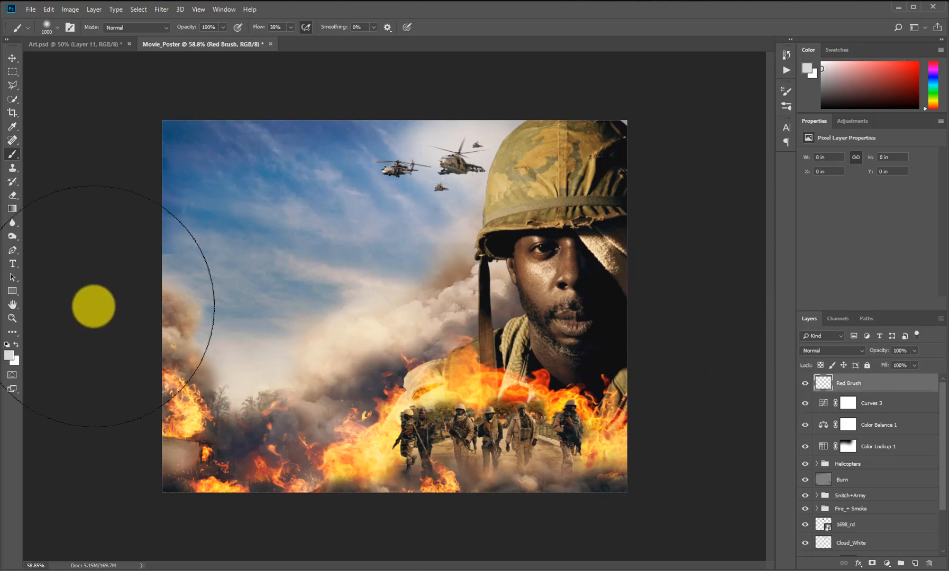
- Set the foreground colour to bright red and paint a soft 700 px brush glow down the poster's edge beside the soldier's shadowed face
{"action": "left_click", "coordinate": [10, 356]}
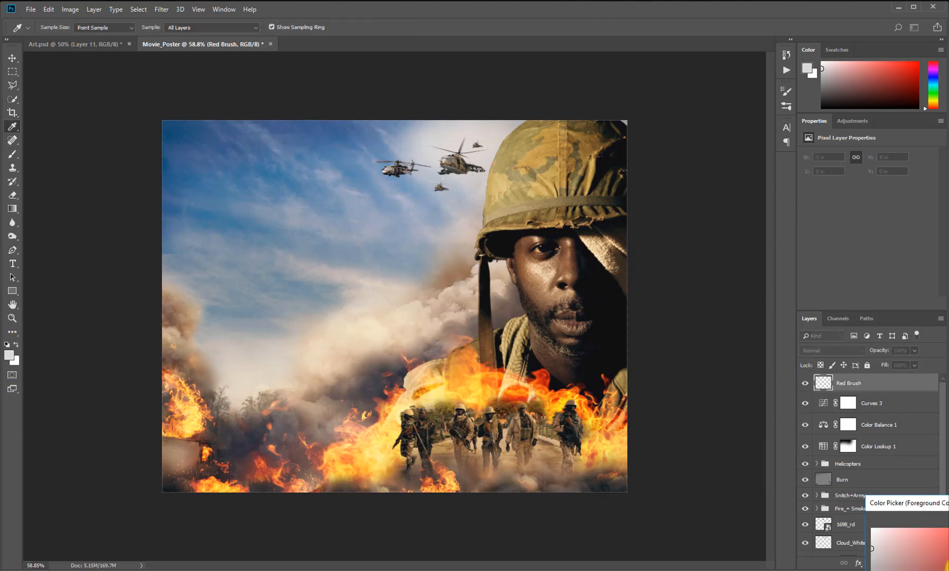
{"action": "key", "text": "Return"}
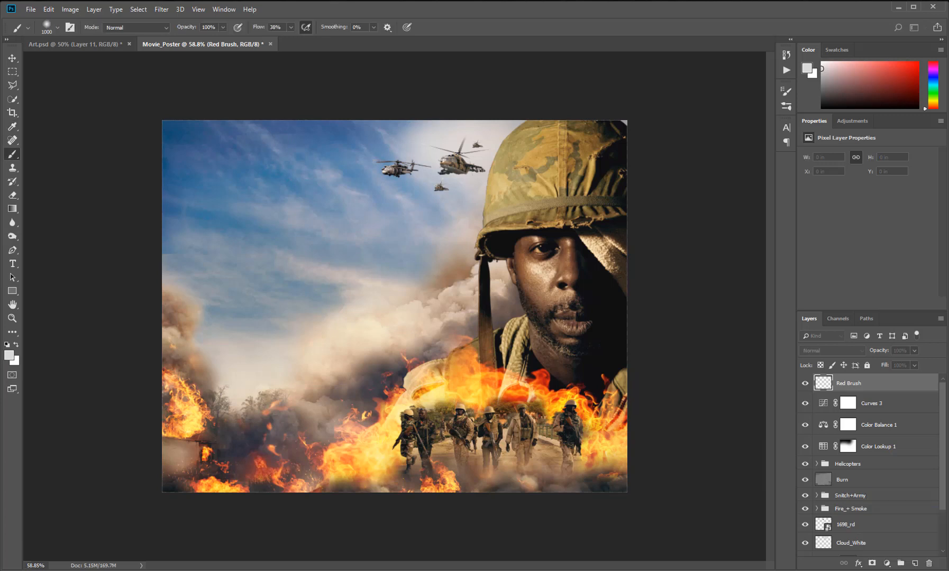
{"action": "key", "text": "bracketleft"}
{"action": "key", "text": "bracketleft"}
{"action": "key", "text": "bracketleft"}
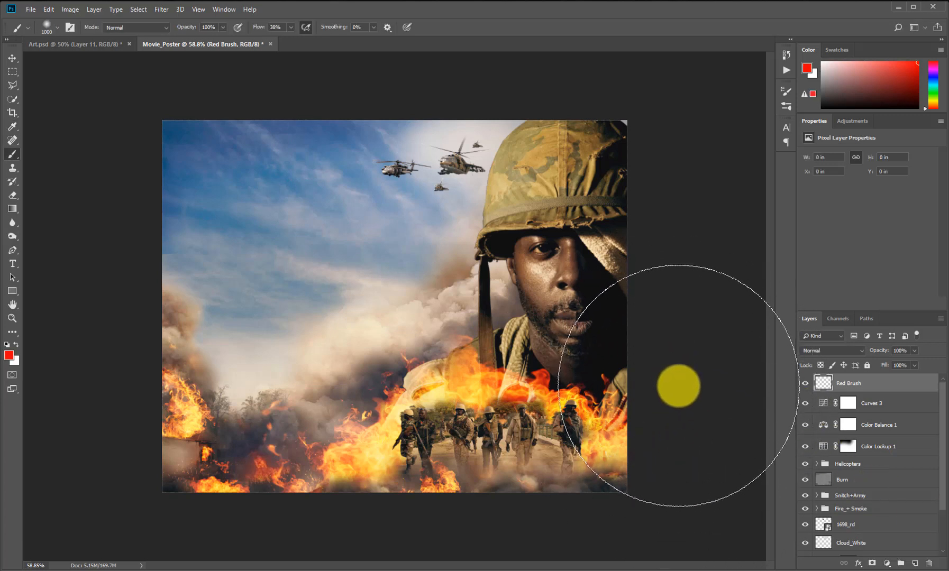
{"action": "mouse_move", "coordinate": [667, 284]}
{"action": "left_mouse_down"}
{"action": "mouse_move", "coordinate": [658, 337]}
{"action": "mouse_move", "coordinate": [680, 392]}
{"action": "left_mouse_up"}
- Set the Red Brush layer to Screen blending and lower its opacity to 35%
{"action": "left_click", "coordinate": [837, 355]}
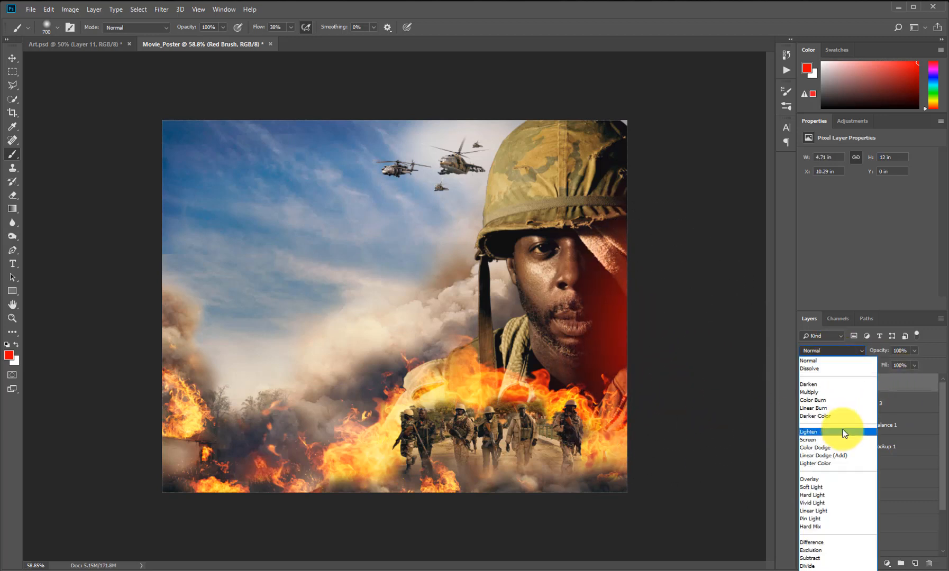
{"action": "left_click", "coordinate": [843, 438]}
{"action": "left_click", "coordinate": [914, 352]}
{"action": "left_click_drag", "start_coordinate": [895, 362], "coordinate": [896, 362]}
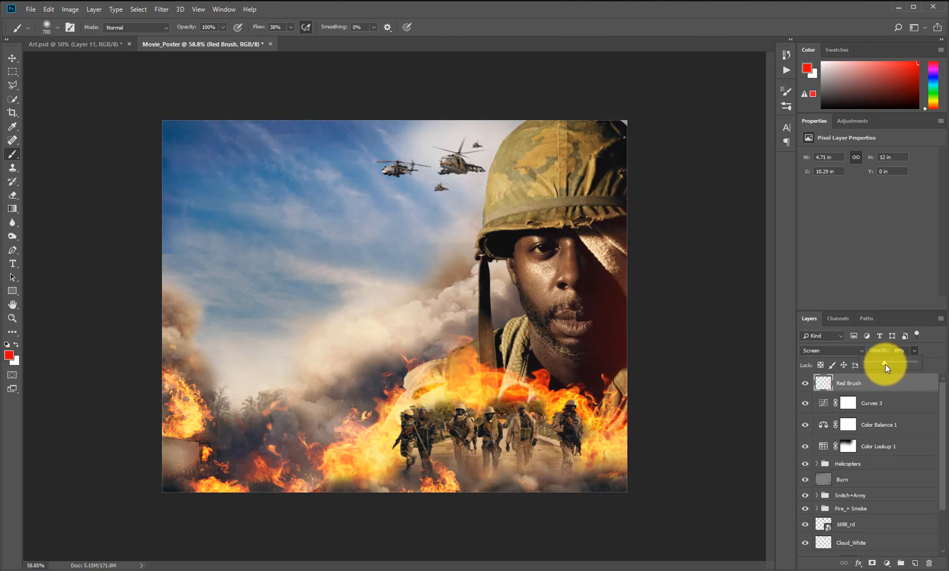
{"action": "left_click_drag", "start_coordinate": [885, 364], "coordinate": [886, 364]}
{"action": "left_click_drag", "start_coordinate": [881, 364], "coordinate": [883, 366]}
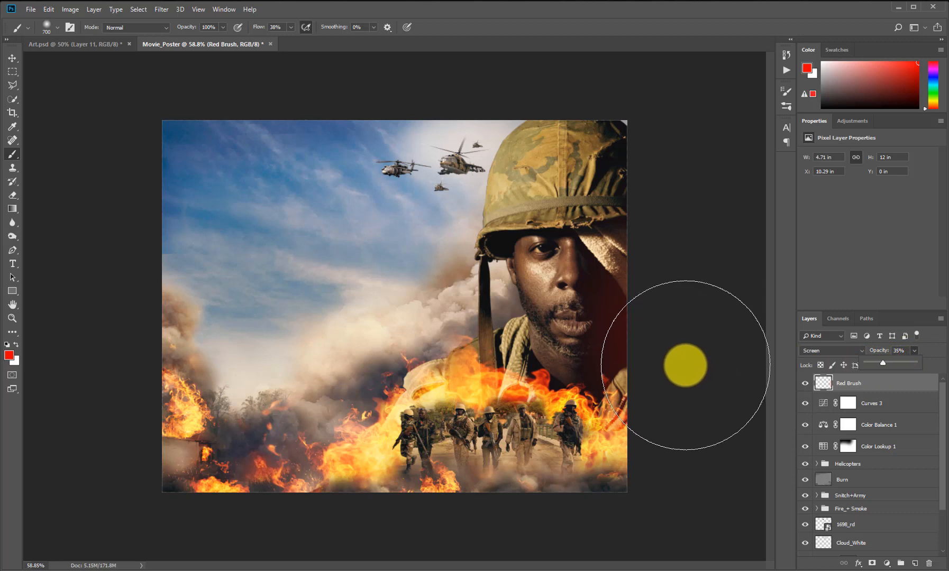
- Create another new layer on top named brush_Red
{"action": "key", "text": "v"}
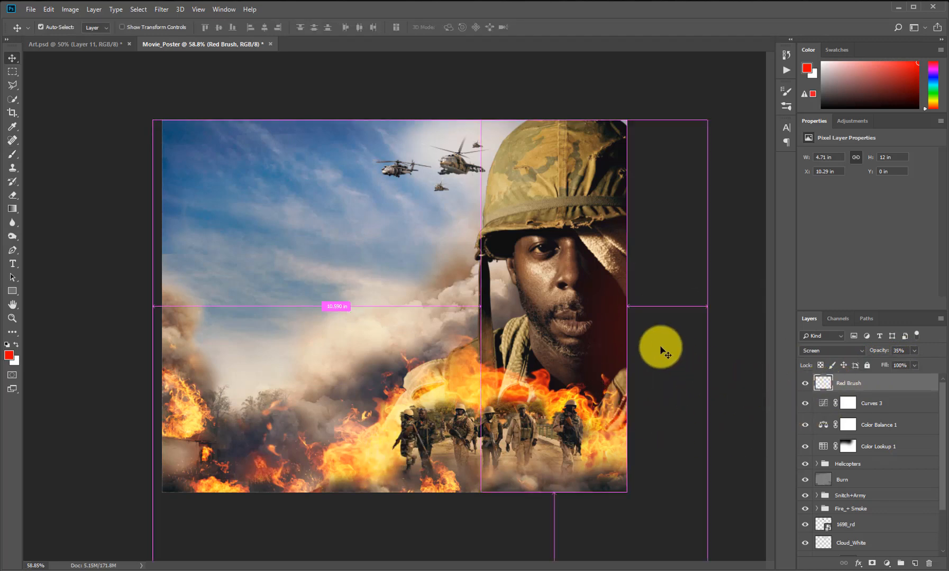
{"action": "key", "text": "ctrl+shift+n"}
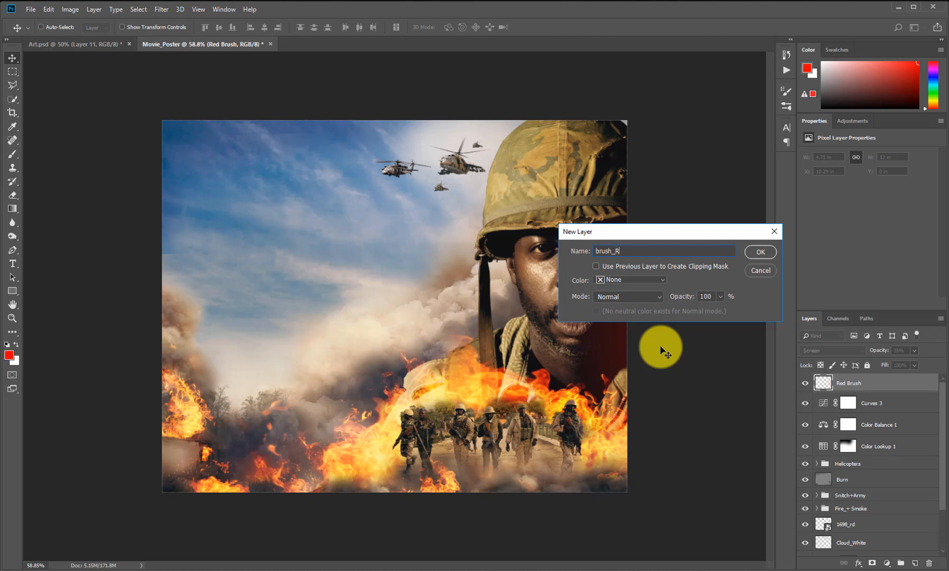
{"action": "type", "text": "brush_Red"}
{"action": "key", "text": "Return"}
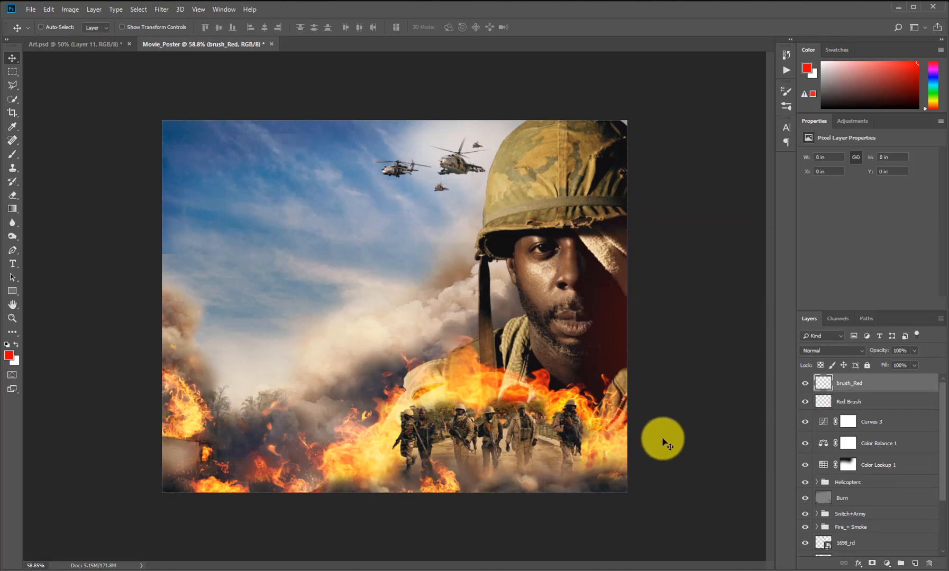
- Paint red over the flames around and above the marching soldiers with a 250 px soft brush
{"action": "key", "text": "b"}
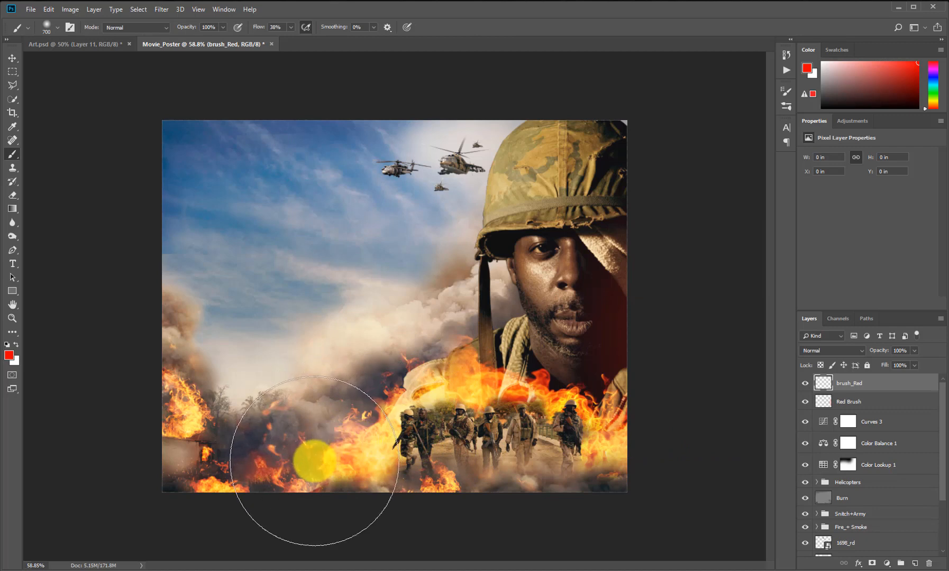
{"action": "key", "text": "bracketleft"}
{"action": "key", "text": "bracketleft"}
{"action": "key", "text": "bracketleft"}
{"action": "key", "text": "bracketleft"}
{"action": "key", "text": "bracketleft"}
{"action": "mouse_move", "coordinate": [275, 467]}
{"action": "left_mouse_down"}
{"action": "mouse_move", "coordinate": [352, 429]}
{"action": "mouse_move", "coordinate": [405, 379]}
{"action": "mouse_move", "coordinate": [459, 367]}
{"action": "mouse_move", "coordinate": [533, 395]}
{"action": "mouse_move", "coordinate": [607, 406]}
{"action": "left_mouse_up"}
- Set the brush_Red layer to Screen blending and lower its opacity to 38%
{"action": "left_click", "coordinate": [833, 351]}
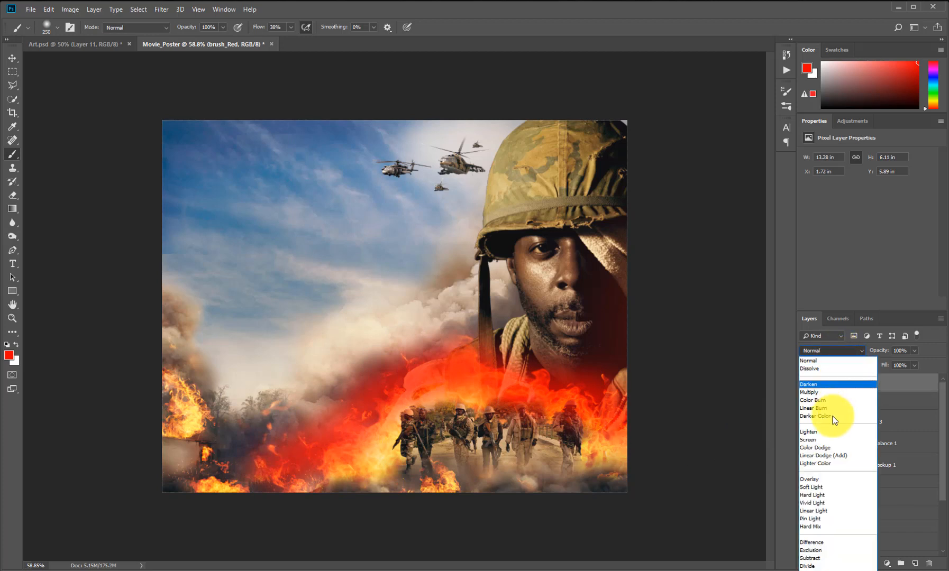
{"action": "left_click", "coordinate": [829, 440]}
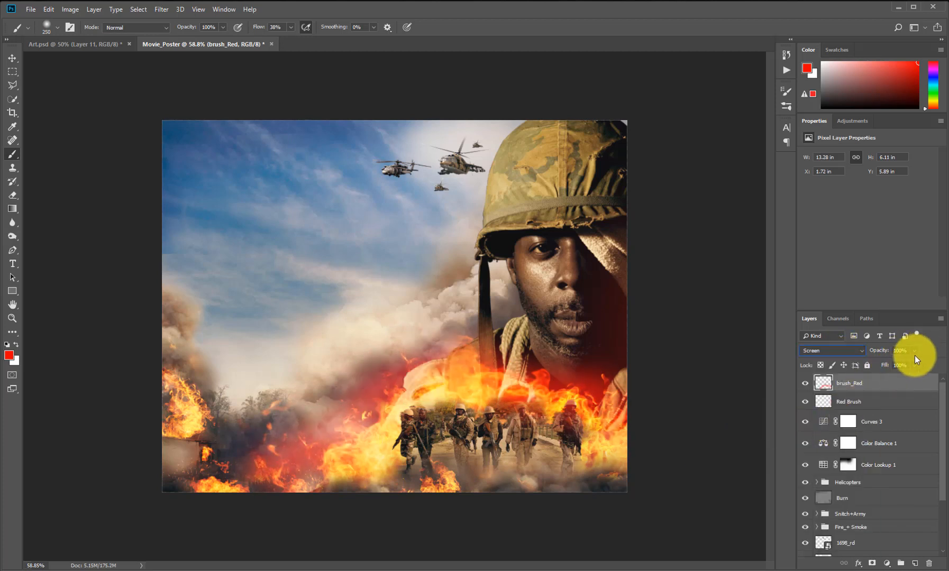
{"action": "left_click_drag", "start_coordinate": [906, 364], "coordinate": [903, 365]}
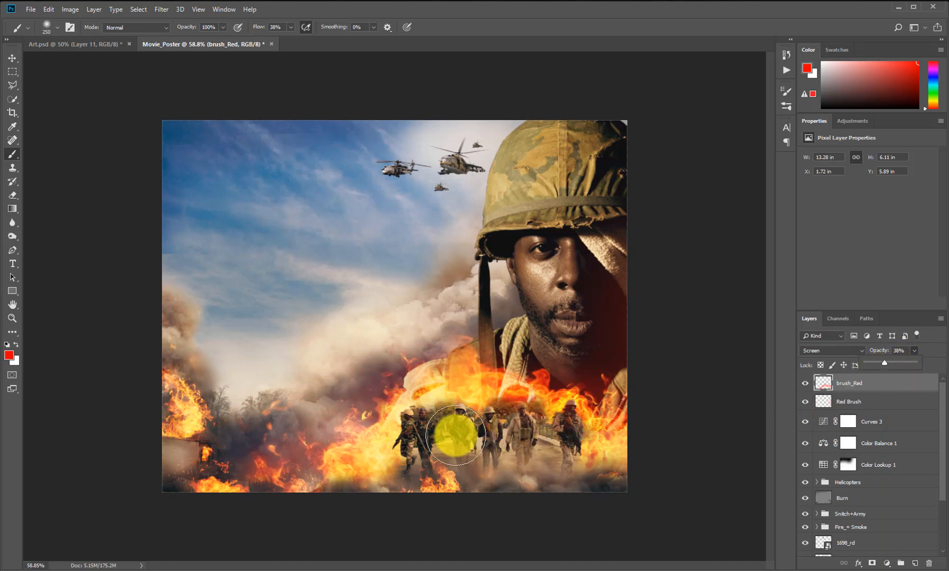
{"action": "key", "text": "v"}
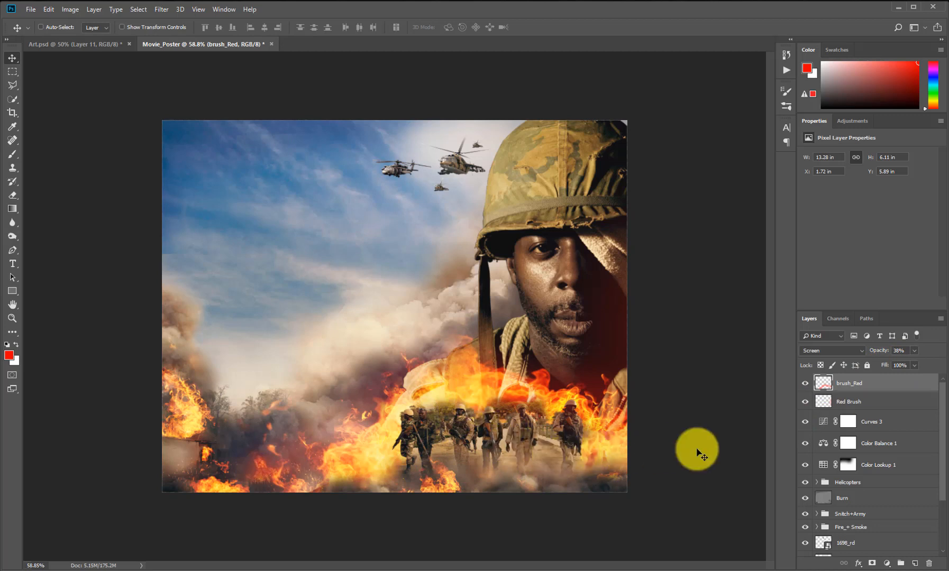
- Find the Army layer inside the Snitch+Army group and add a Color Balance adjustment clipped to it
{"action": "left_click", "coordinate": [817, 482]}
{"action": "left_click", "coordinate": [816, 483]}
{"action": "left_click_drag", "start_coordinate": [939, 445], "coordinate": [934, 508]}
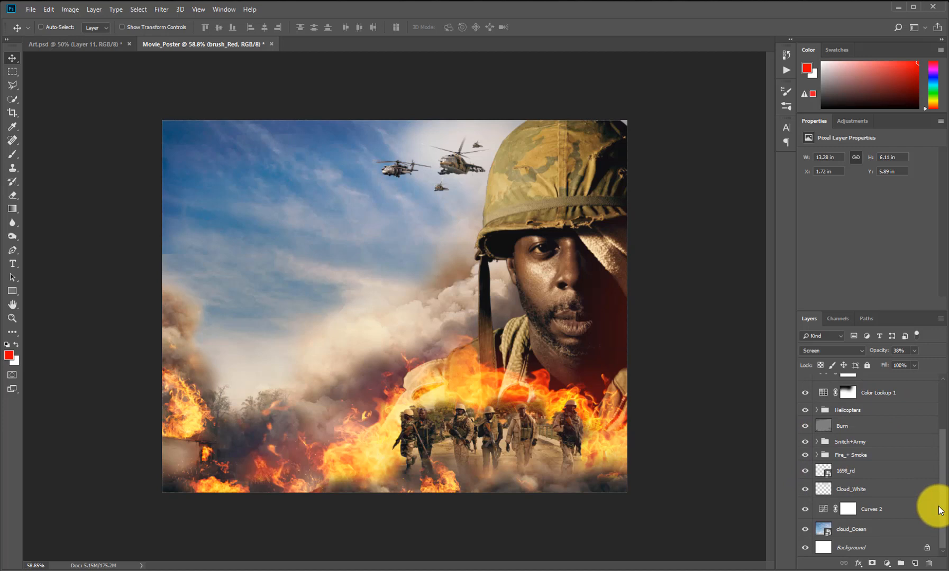
{"action": "right_click", "coordinate": [495, 441]}
{"action": "left_click", "coordinate": [543, 486]}
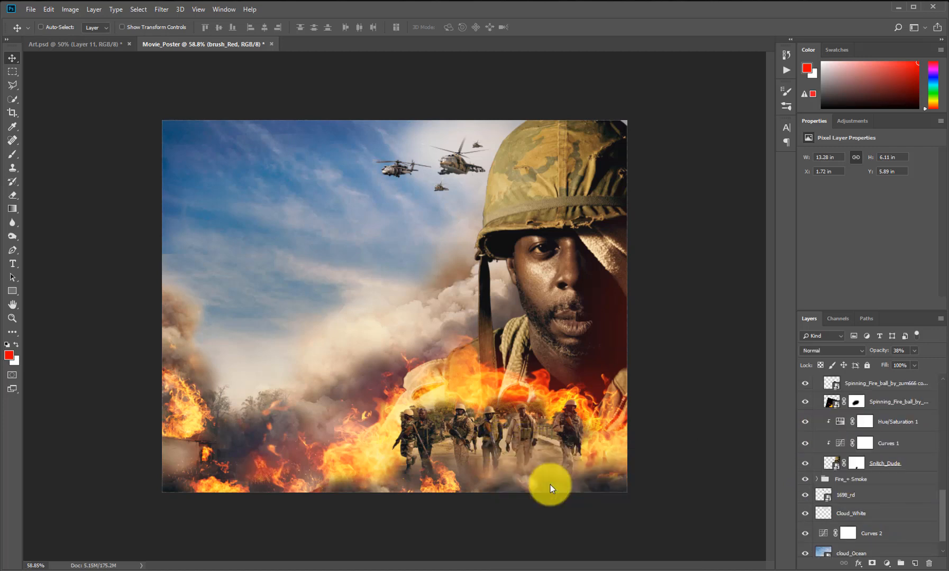
{"action": "scroll", "coordinate": [937, 409], "scroll_direction": "up", "scroll_amount": 1}
{"action": "left_click_drag", "start_coordinate": [938, 409], "coordinate": [921, 447]}
{"action": "left_click", "coordinate": [802, 496]}
{"action": "left_click", "coordinate": [804, 495]}
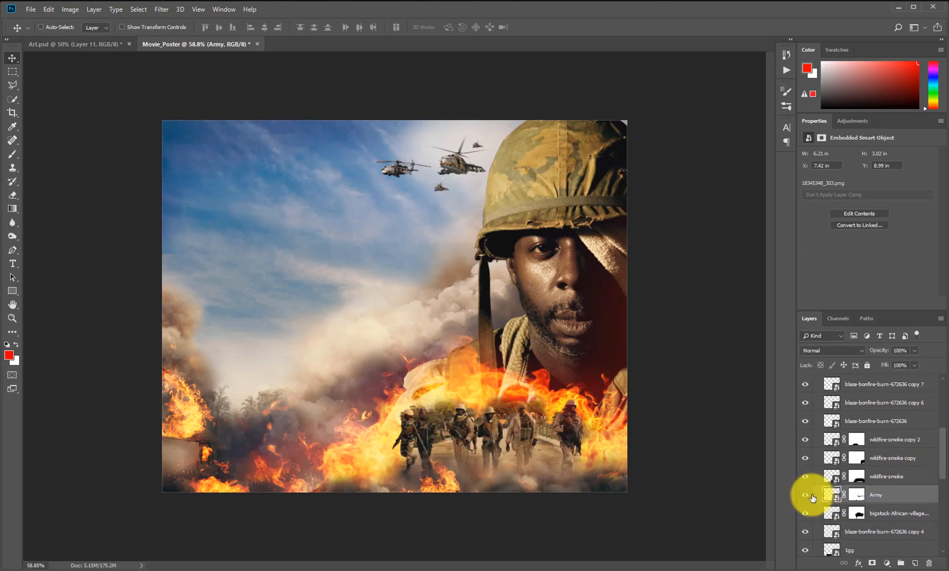
{"action": "left_click", "coordinate": [851, 121]}
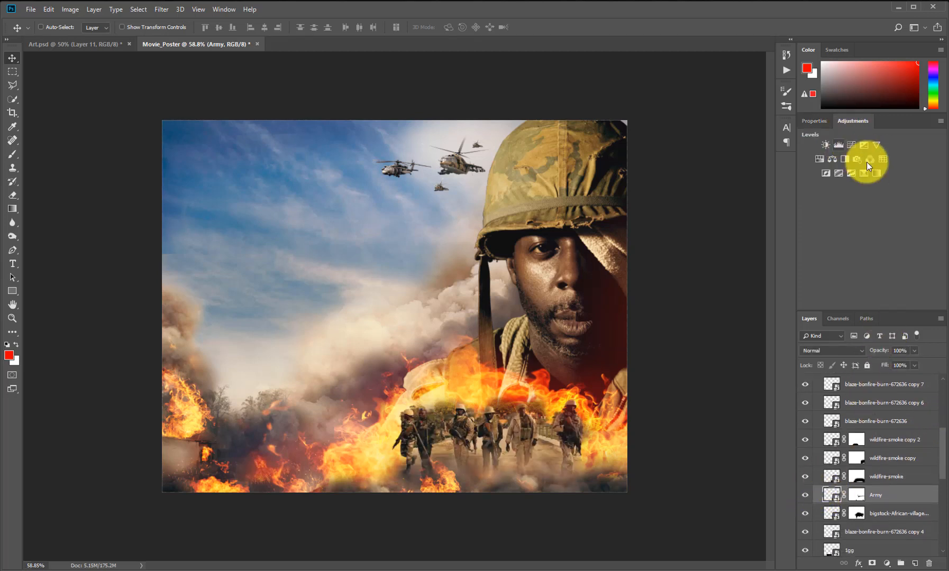
{"action": "left_click", "coordinate": [833, 158]}
{"action": "left_click", "coordinate": [868, 305]}
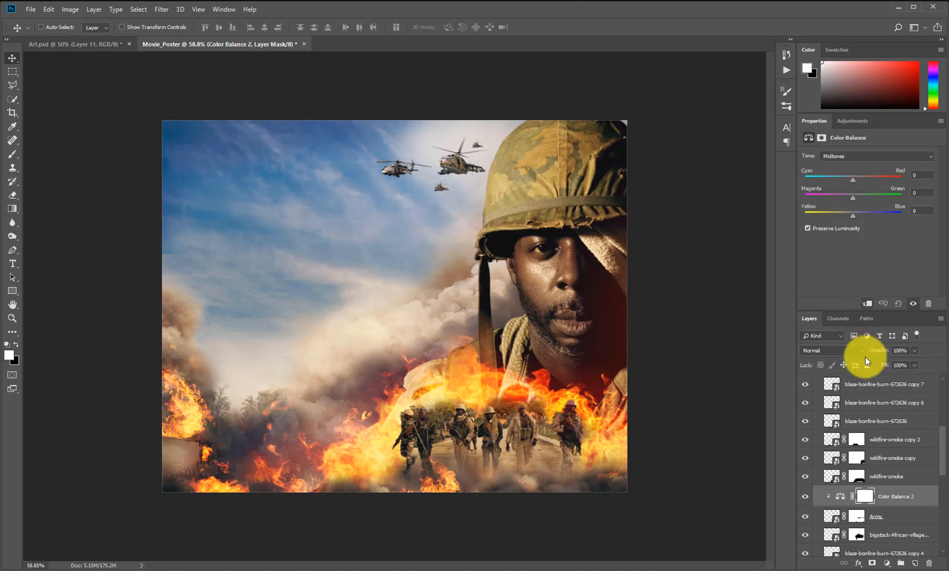
- Shift the midtones of the Army layer's Color Balance to +42 red and -33 toward yellow
{"action": "left_click_drag", "start_coordinate": [854, 180], "coordinate": [852, 179]}
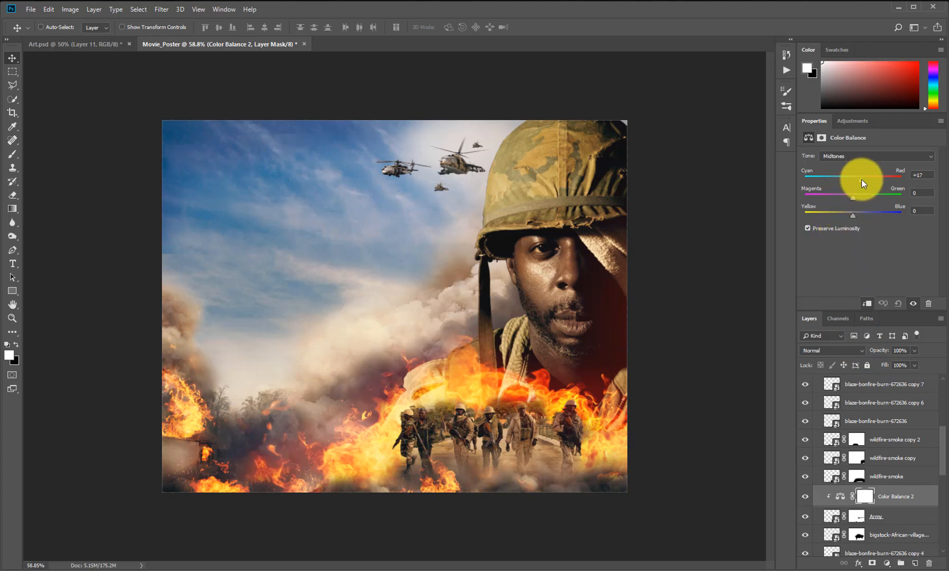
{"action": "left_click_drag", "start_coordinate": [863, 183], "coordinate": [873, 183]}
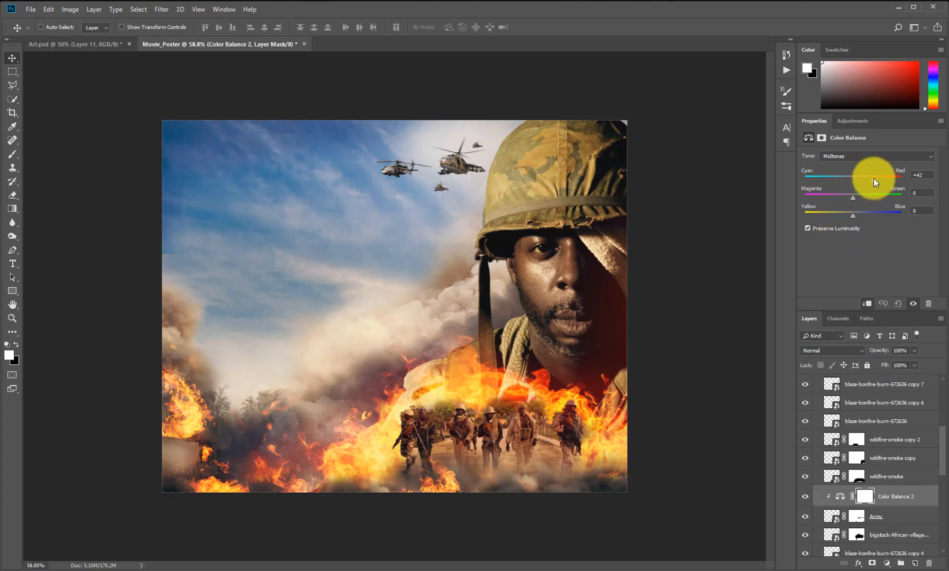
{"action": "left_click_drag", "start_coordinate": [874, 178], "coordinate": [873, 179]}
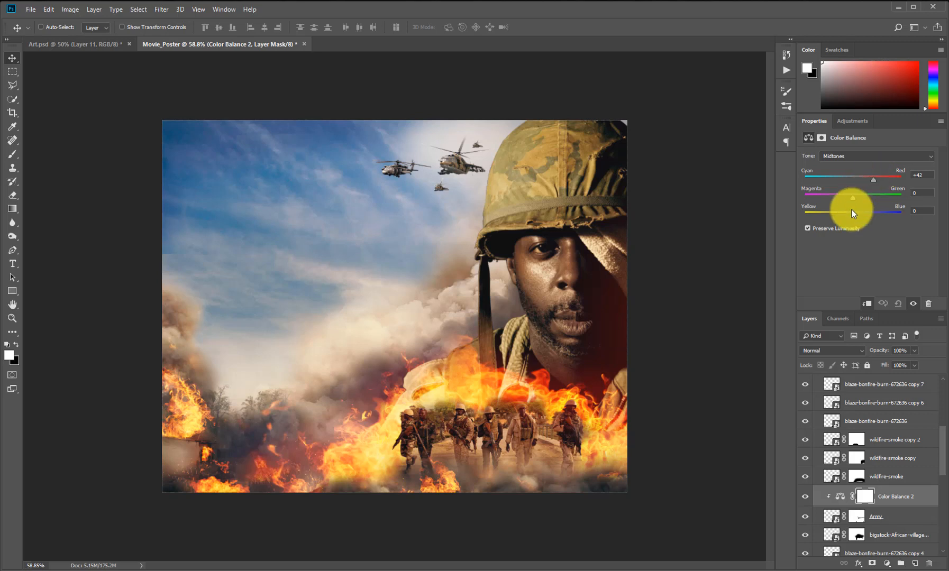
{"action": "left_click_drag", "start_coordinate": [853, 215], "coordinate": [844, 212]}
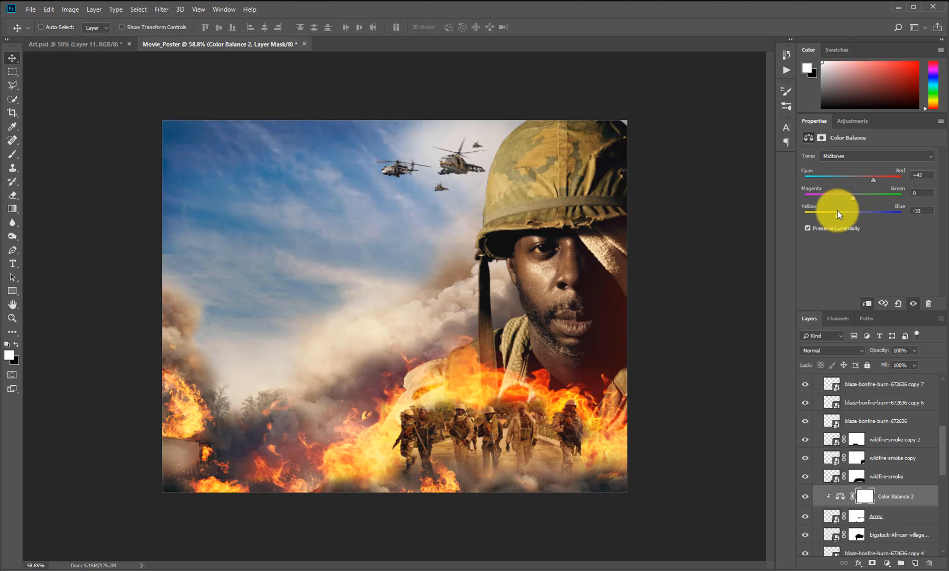
- Shift the shadows of the Army layer's Color Balance to +9 red and about -18 toward yellow
{"action": "left_click", "coordinate": [859, 155]}
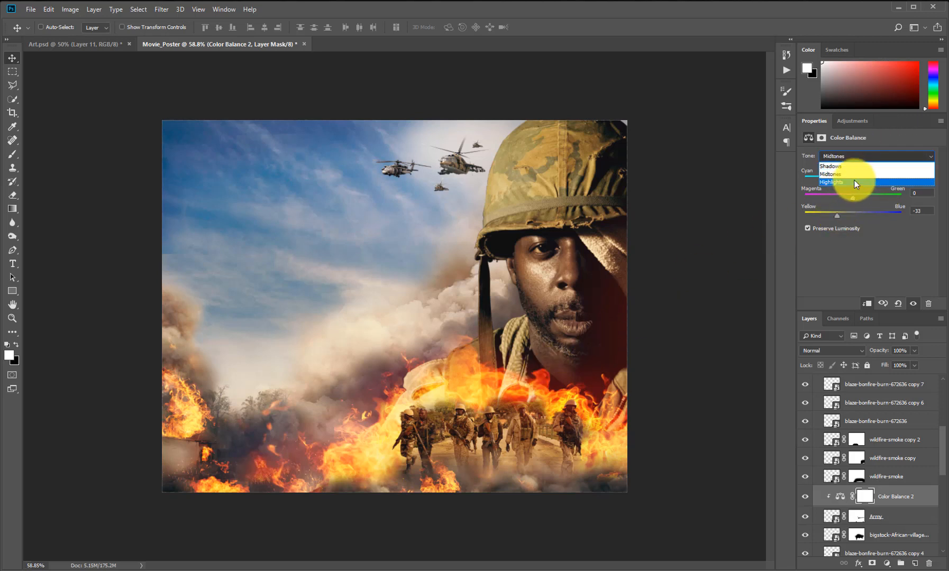
{"action": "left_click", "coordinate": [857, 167]}
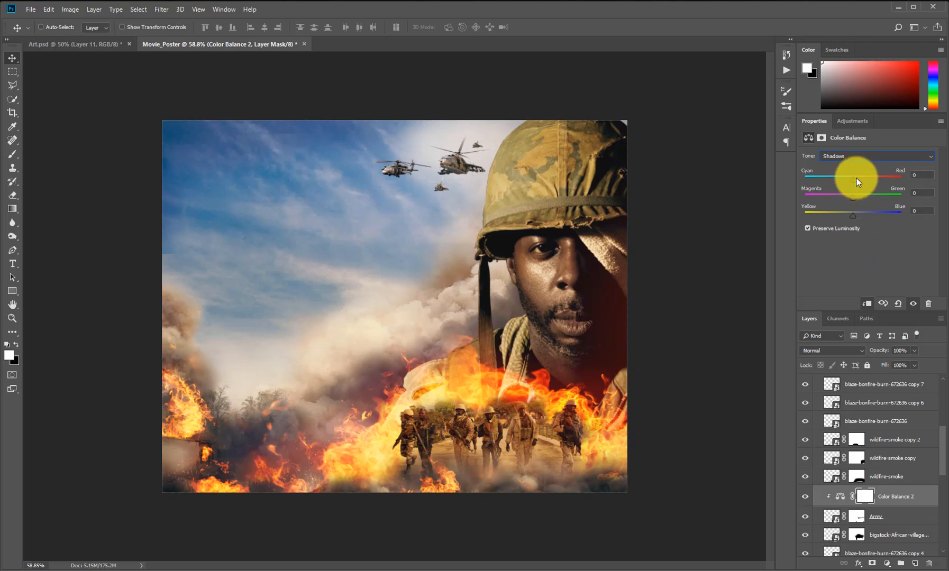
{"action": "left_click_drag", "start_coordinate": [856, 181], "coordinate": [858, 180]}
{"action": "left_click_drag", "start_coordinate": [851, 218], "coordinate": [847, 213]}
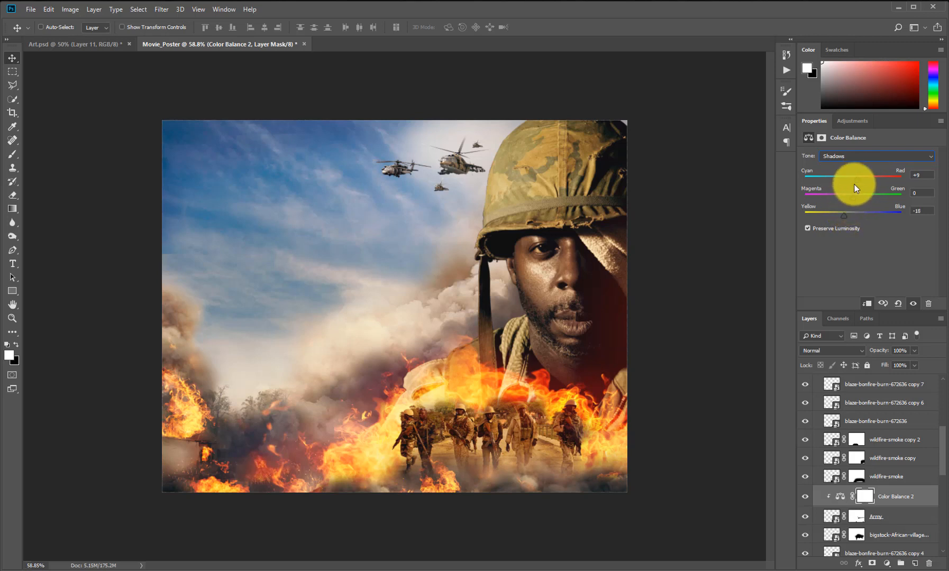
- Add a Curves adjustment clipped to the Army layer and shape a contrast S-curve with darker shadows and brighter highlights
{"action": "left_click", "coordinate": [852, 120]}
{"action": "left_click", "coordinate": [847, 142]}
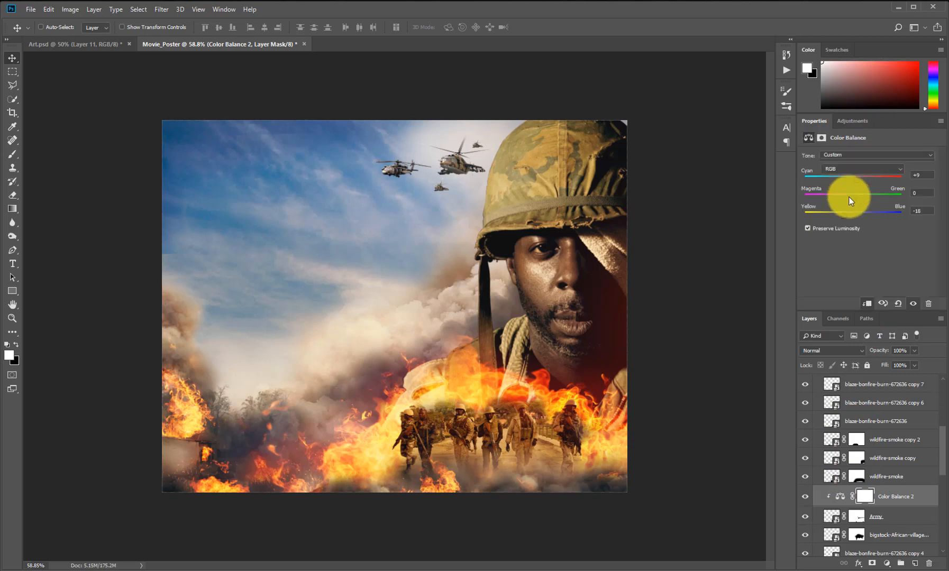
{"action": "left_click", "coordinate": [868, 304]}
{"action": "left_click_drag", "start_coordinate": [848, 265], "coordinate": [880, 217]}
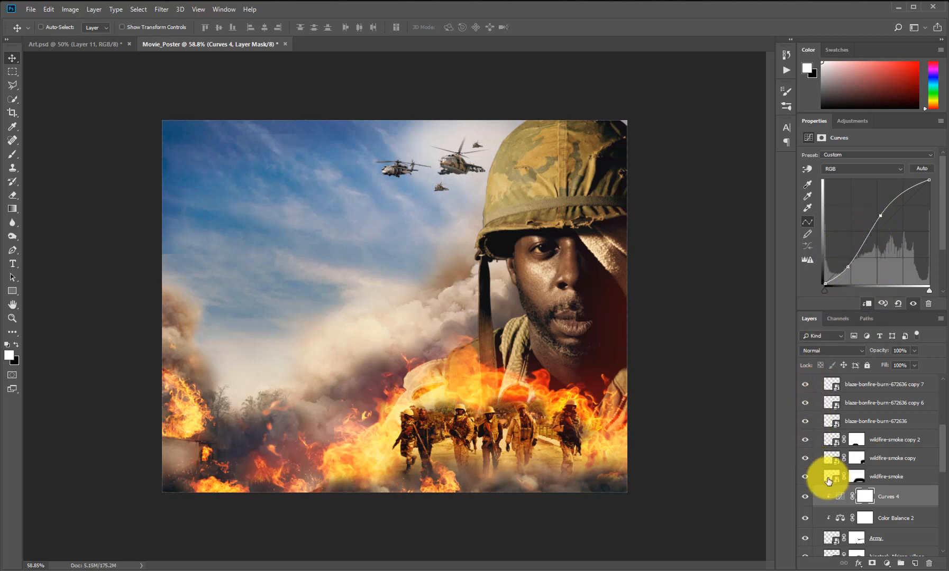
- Add a Color Balance adjustment above Hue/Saturation 1 over the Snitch_Dude layer in the Snitch+Army group
{"action": "scroll", "coordinate": [943, 431], "scroll_direction": "up", "scroll_amount": 3}
{"action": "scroll", "coordinate": [943, 435], "scroll_direction": "up", "scroll_amount": 5}
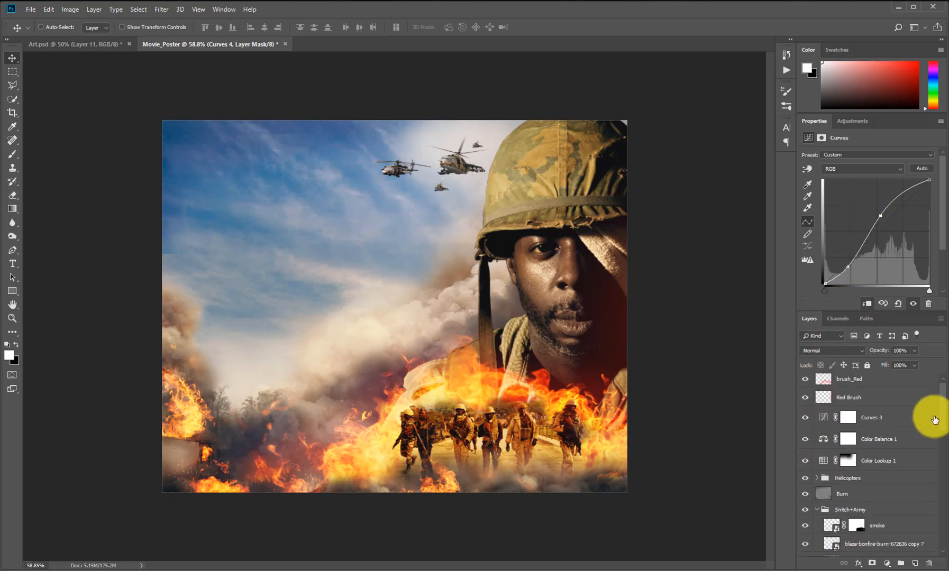
{"action": "left_click", "coordinate": [822, 507]}
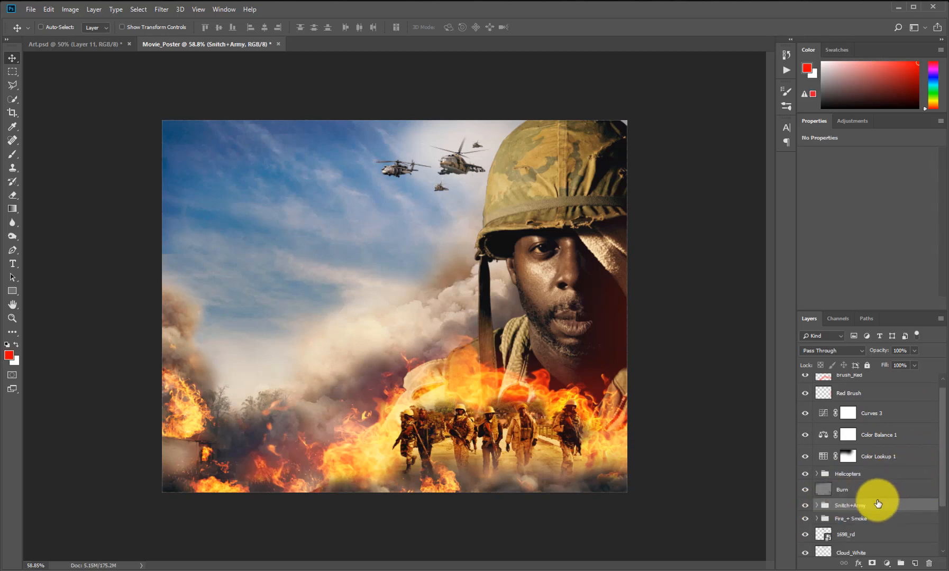
{"action": "left_click", "coordinate": [818, 506]}
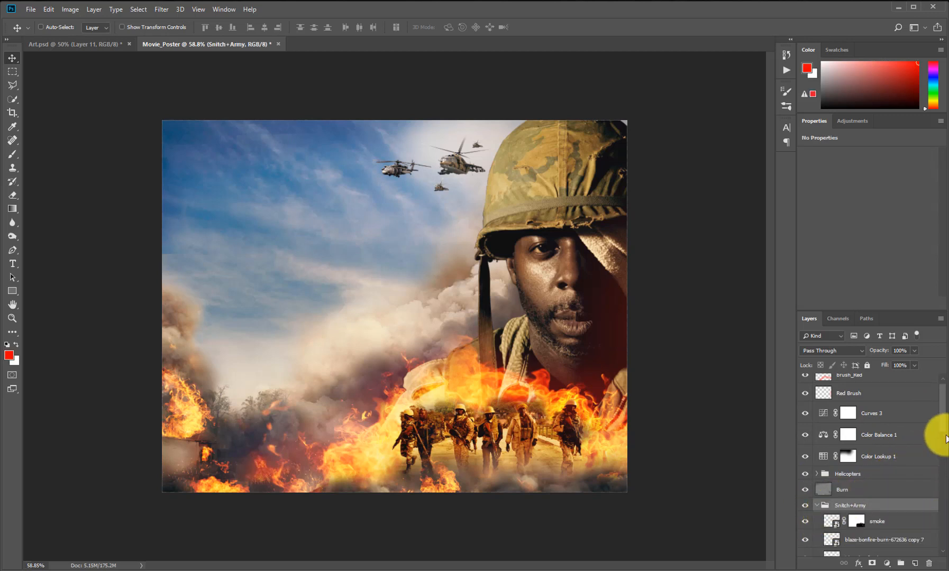
{"action": "scroll", "coordinate": [941, 454], "scroll_direction": "down", "scroll_amount": 5}
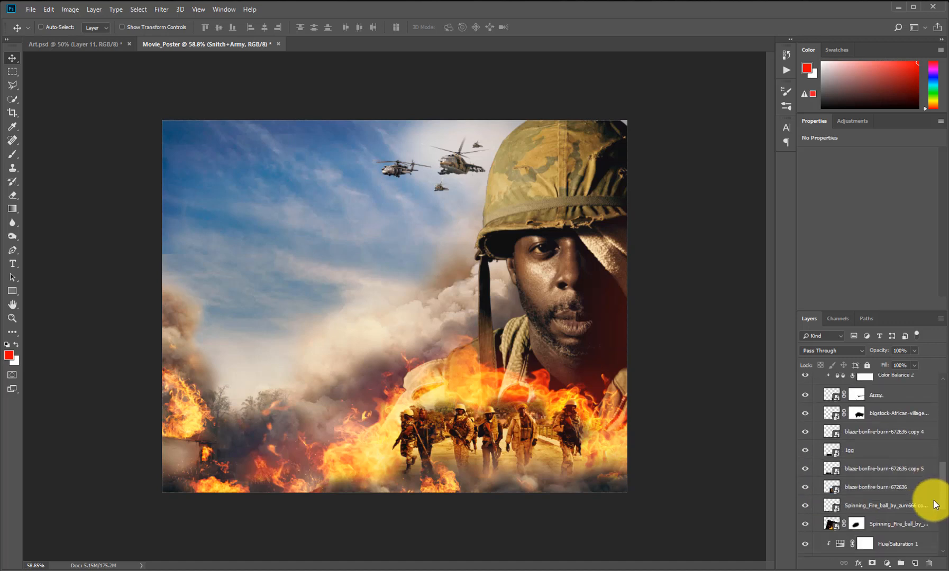
{"action": "scroll", "coordinate": [933, 507], "scroll_direction": "down", "scroll_amount": 5}
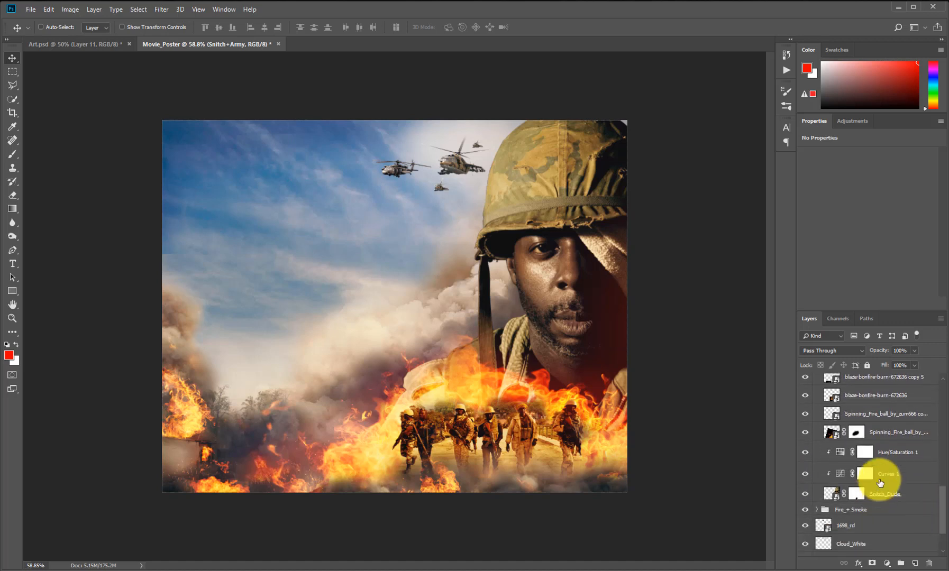
{"action": "left_click", "coordinate": [890, 452]}
{"action": "left_click", "coordinate": [853, 121]}
{"action": "left_click", "coordinate": [833, 159]}
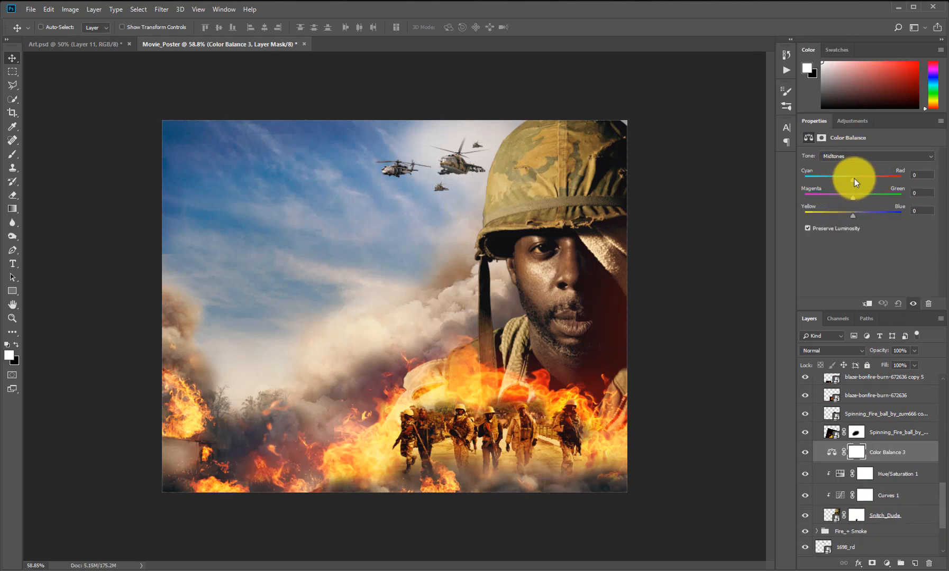
- Shift the midtones of the Color Balance above Snitch_Dude toward red and yellow, and its shadows to +15 red
{"action": "left_click_drag", "start_coordinate": [861, 182], "coordinate": [846, 216]}
{"action": "left_click", "coordinate": [857, 156]}
{"action": "left_click", "coordinate": [846, 167]}
{"action": "left_click_drag", "start_coordinate": [861, 182], "coordinate": [863, 182]}
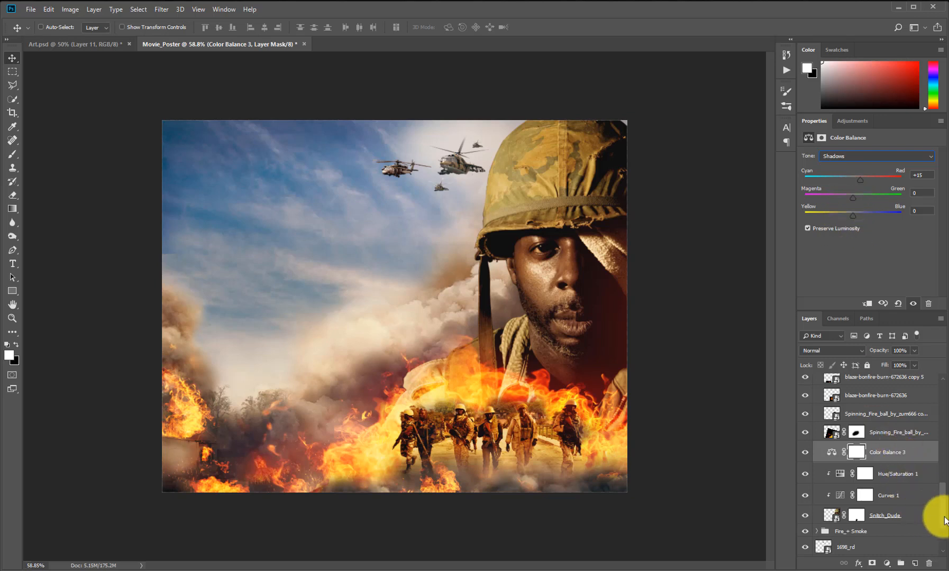
- Stamp all visible layers into a new merged layer above brush_Red
{"action": "scroll", "coordinate": [937, 423], "scroll_direction": "up", "scroll_amount": 10}
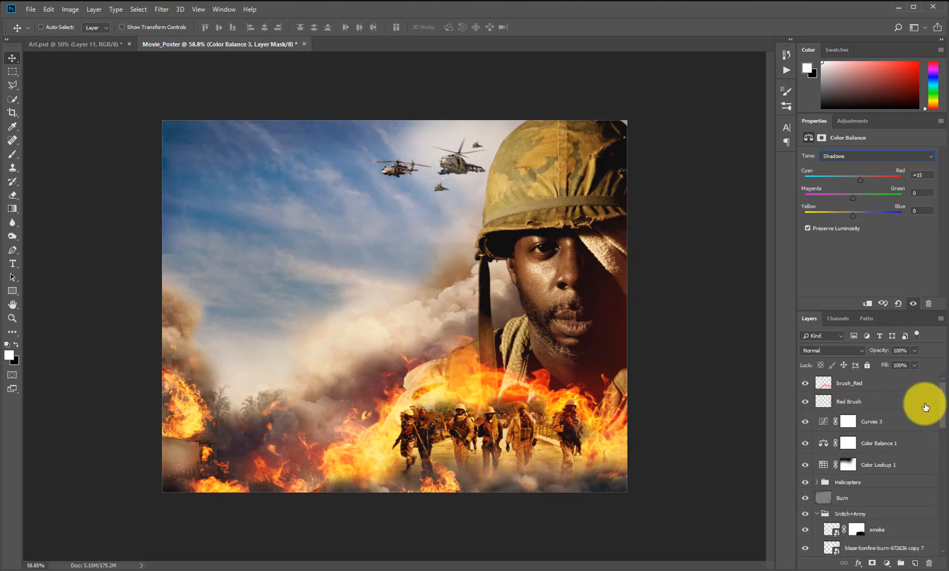
{"action": "left_click", "coordinate": [873, 389]}
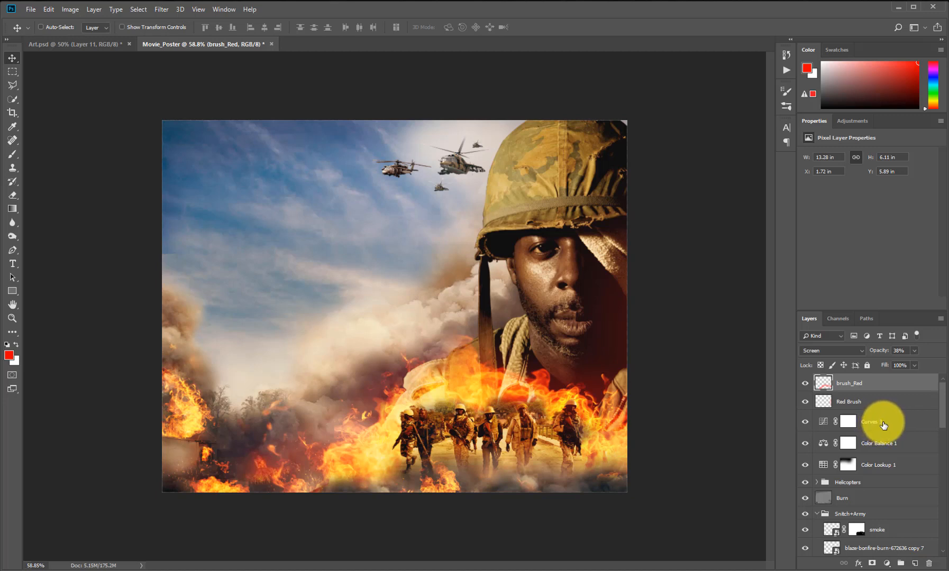
{"action": "key", "text": "ctrl"}
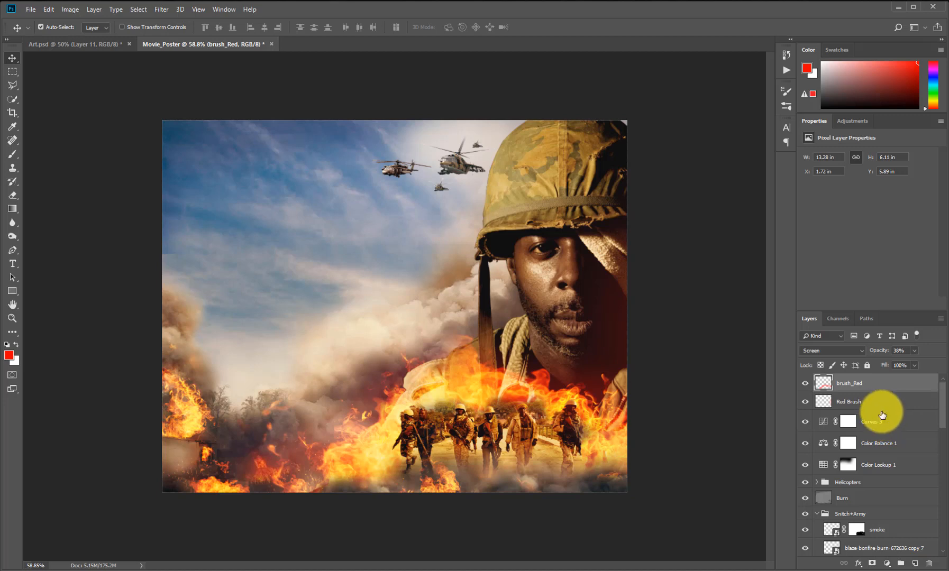
{"action": "key", "text": "ctrl+alt+shift+e"}
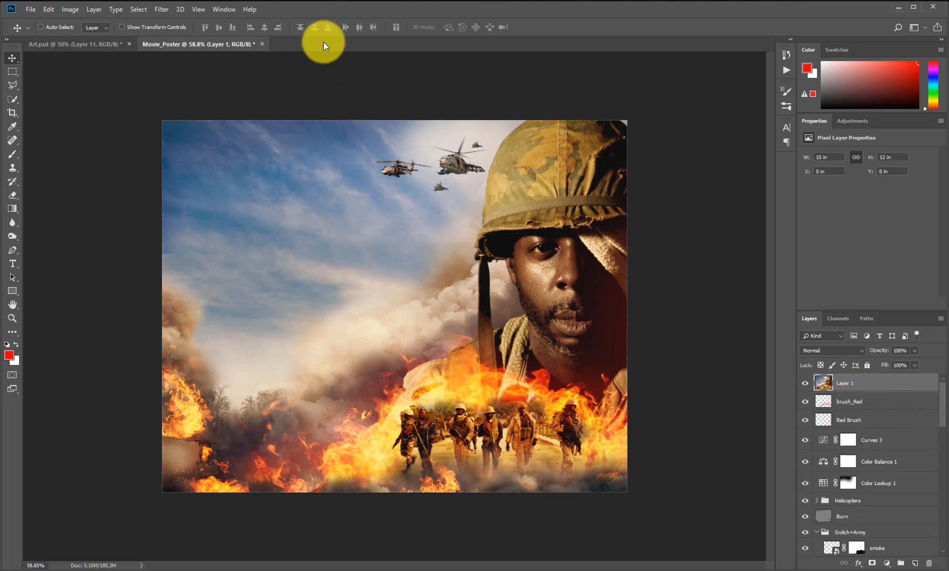
- Duplicate the merged Layer 1 at the top of the layer stack
{"action": "left_click", "coordinate": [161, 10]}
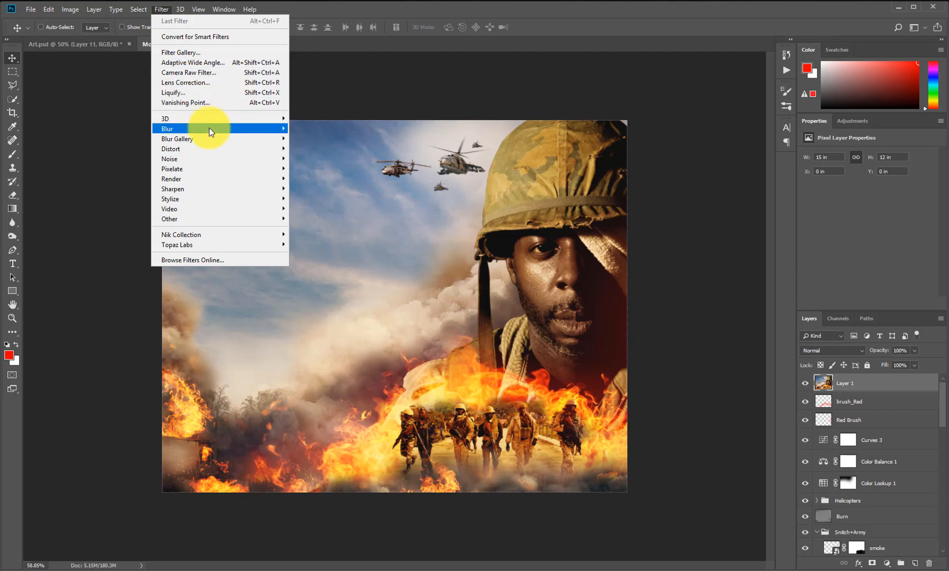
{"action": "left_click", "coordinate": [223, 9]}
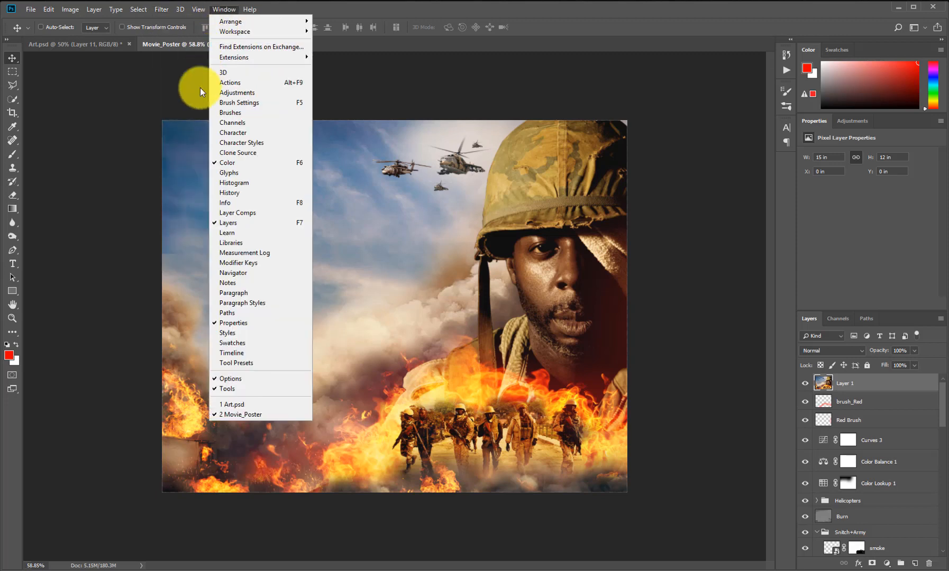
{"action": "left_click", "coordinate": [866, 407]}
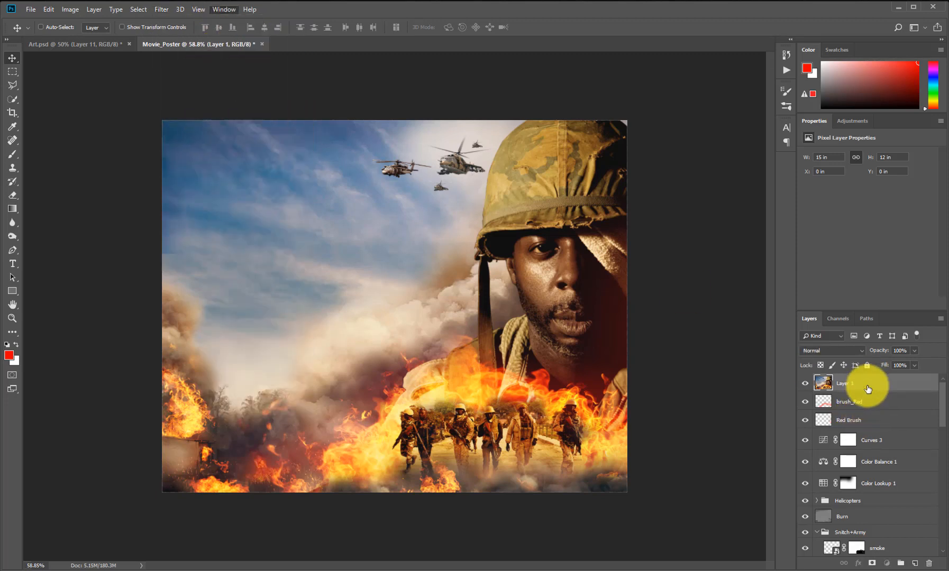
{"action": "left_click_drag", "start_coordinate": [874, 381], "coordinate": [915, 562]}
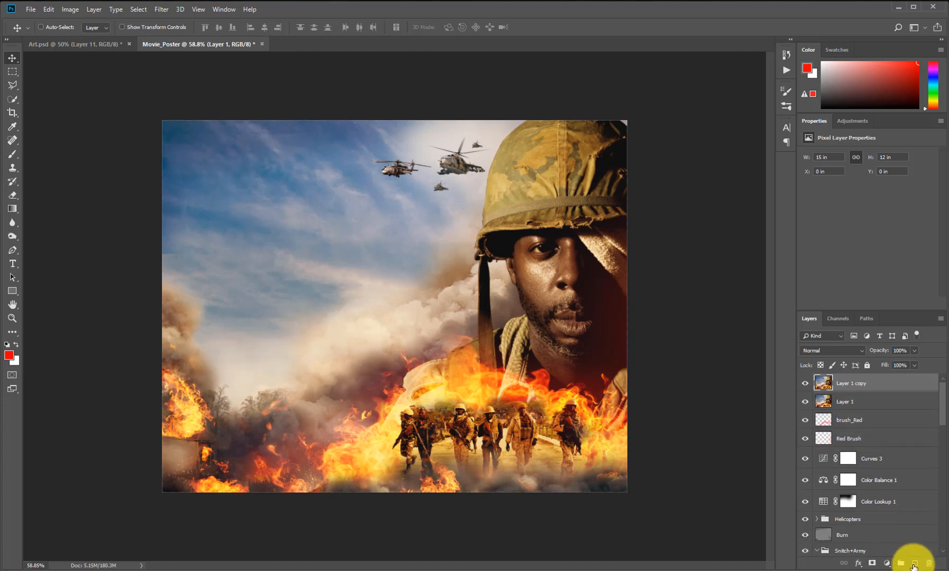
- Apply a High Pass filter with a 0.6 pixel radius to Layer 1 copy and set its blending to Soft Light
{"action": "left_click", "coordinate": [164, 11]}
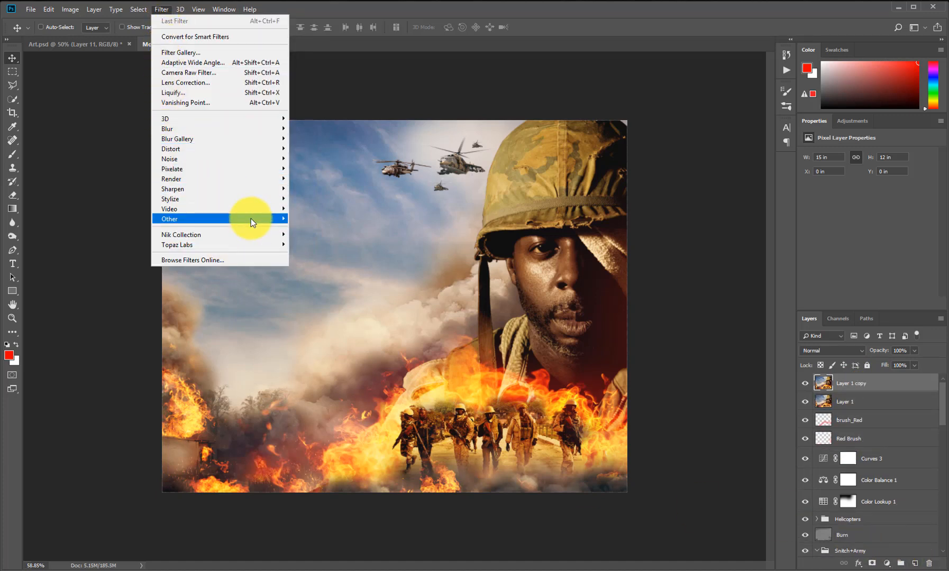
{"action": "mouse_move", "coordinate": [251, 218]}
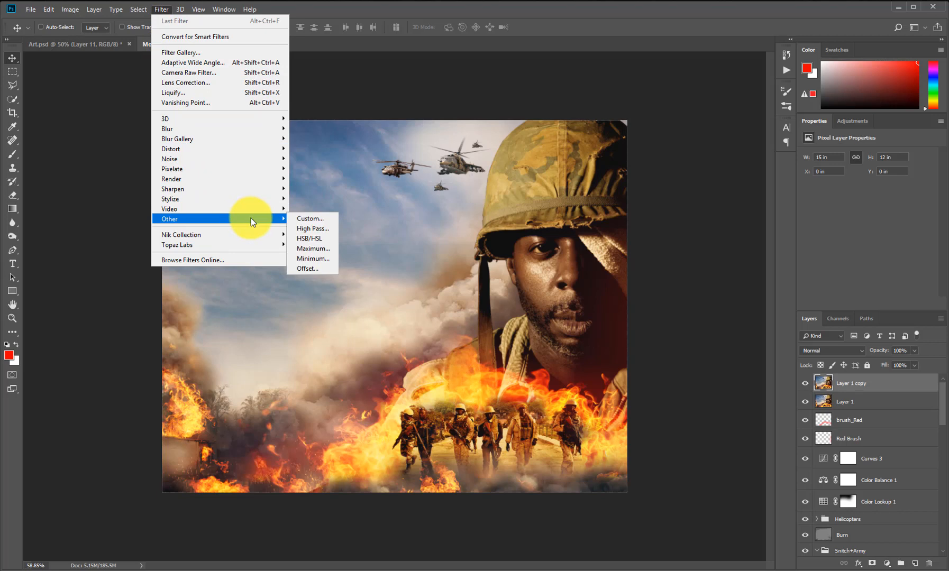
{"action": "left_click", "coordinate": [327, 229]}
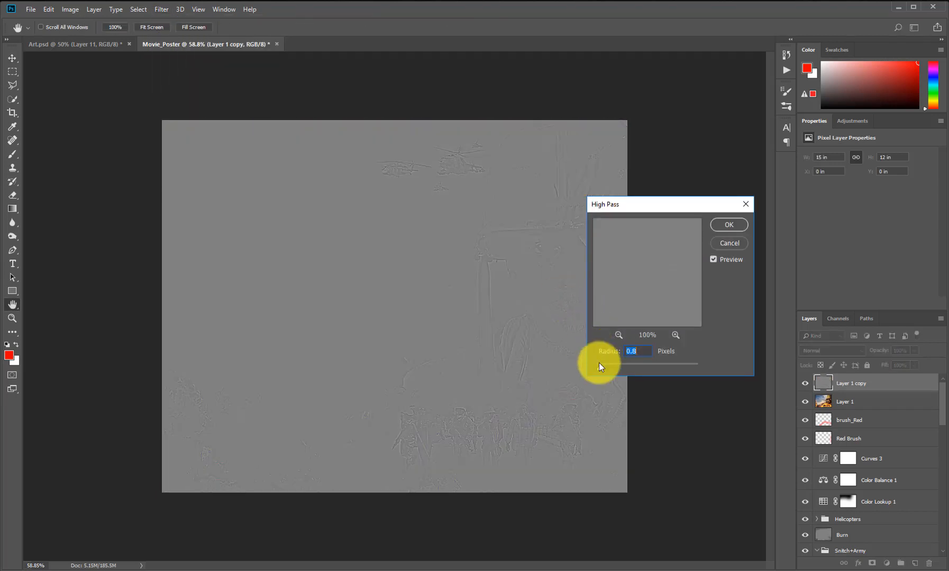
{"action": "left_click", "coordinate": [600, 368]}
{"action": "left_click_drag", "start_coordinate": [598, 369], "coordinate": [591, 368]}
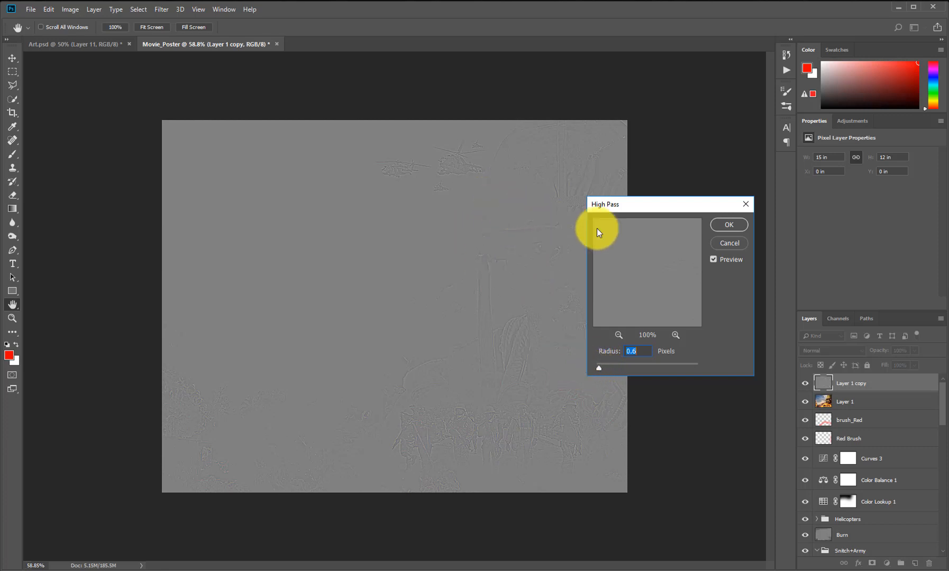
{"action": "left_click", "coordinate": [726, 226]}
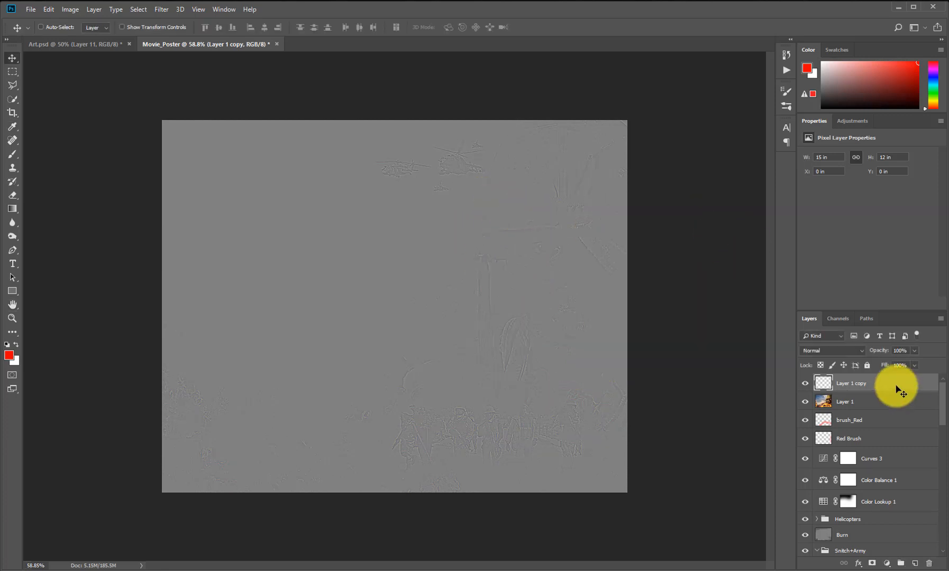
{"action": "left_click", "coordinate": [838, 352]}
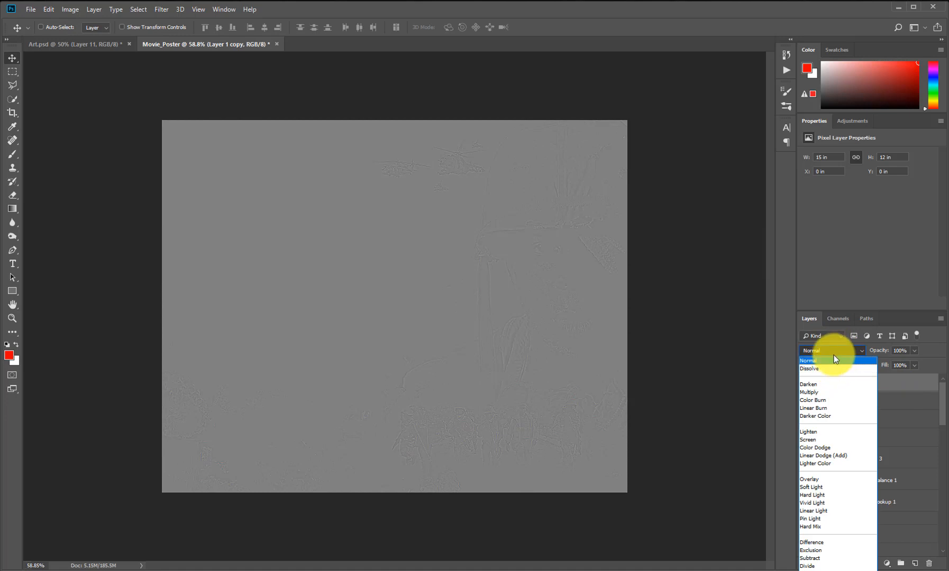
{"action": "left_click", "coordinate": [835, 486]}
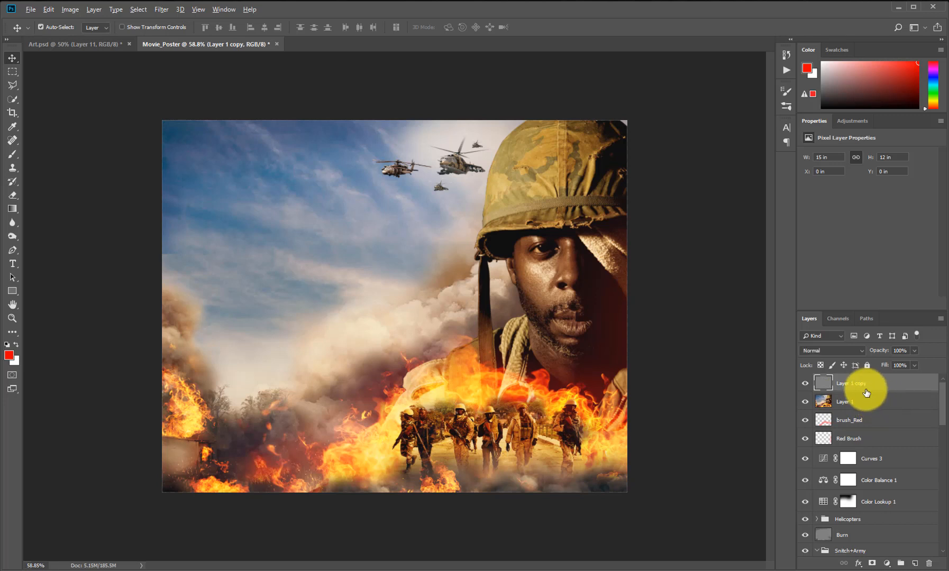
- Stamp all visible layers into another new top layer and open it in the Camera Raw Filter
{"action": "key", "text": "ctrl+shift+alt+n"}
{"action": "key", "text": "ctrl+shift+alt+e"}
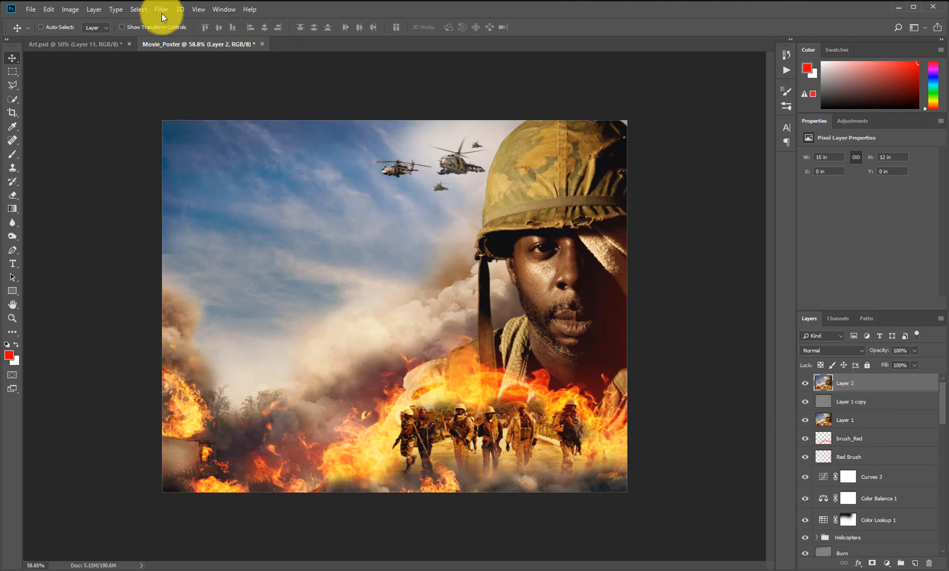
{"action": "left_click", "coordinate": [162, 10]}
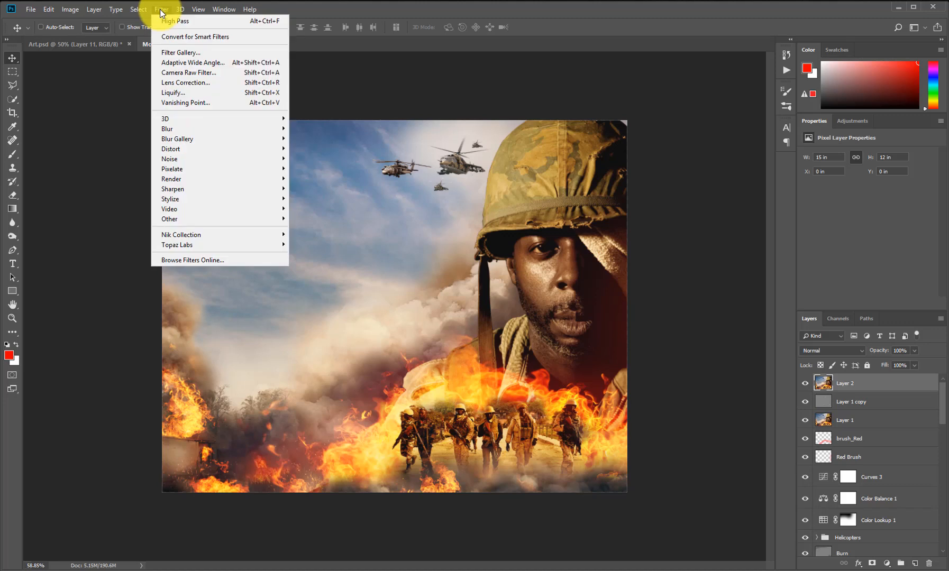
{"action": "left_click", "coordinate": [218, 72]}
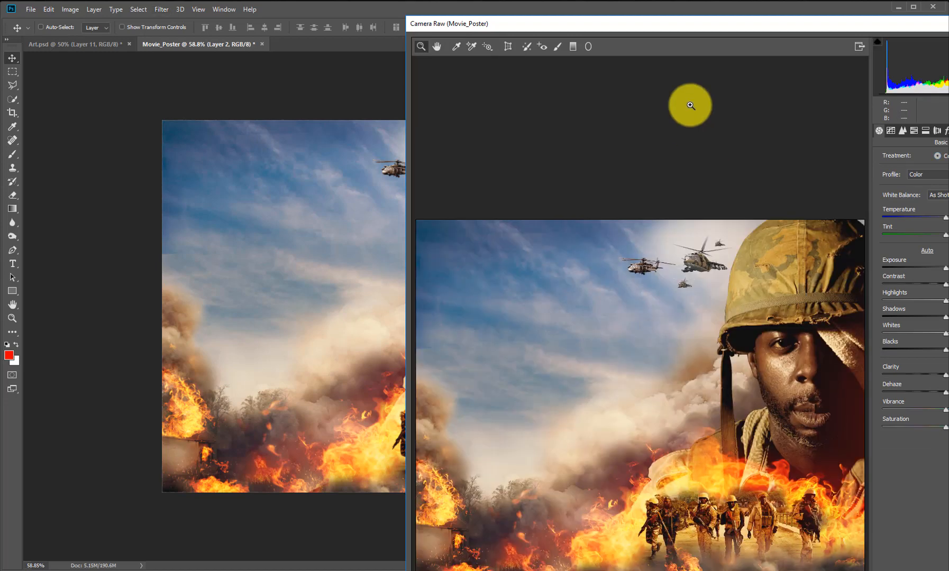
{"action": "left_click_drag", "start_coordinate": [790, 25], "coordinate": [543, 26]}
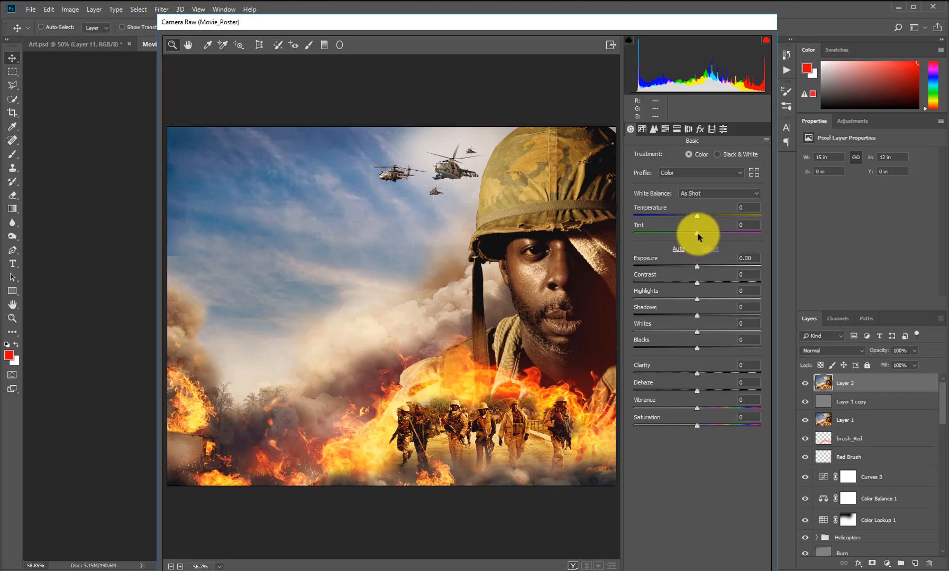
- Set the Camera Raw exposure to +0.35, temperature to +3, highlights to -63, shadows to +20 and whites to +39
{"action": "left_click_drag", "start_coordinate": [697, 266], "coordinate": [704, 269]}
{"action": "left_click_drag", "start_coordinate": [697, 216], "coordinate": [700, 220]}
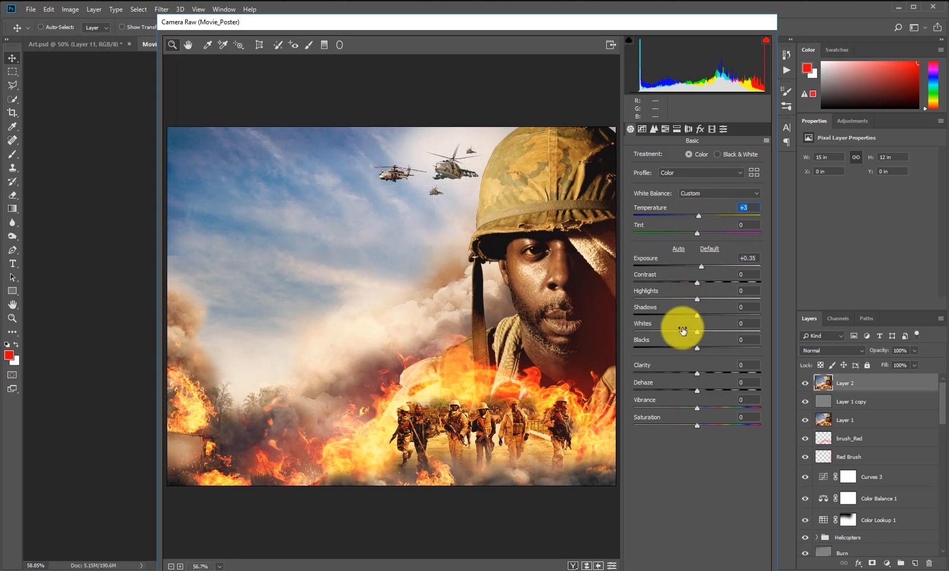
{"action": "left_click_drag", "start_coordinate": [706, 303], "coordinate": [722, 336]}
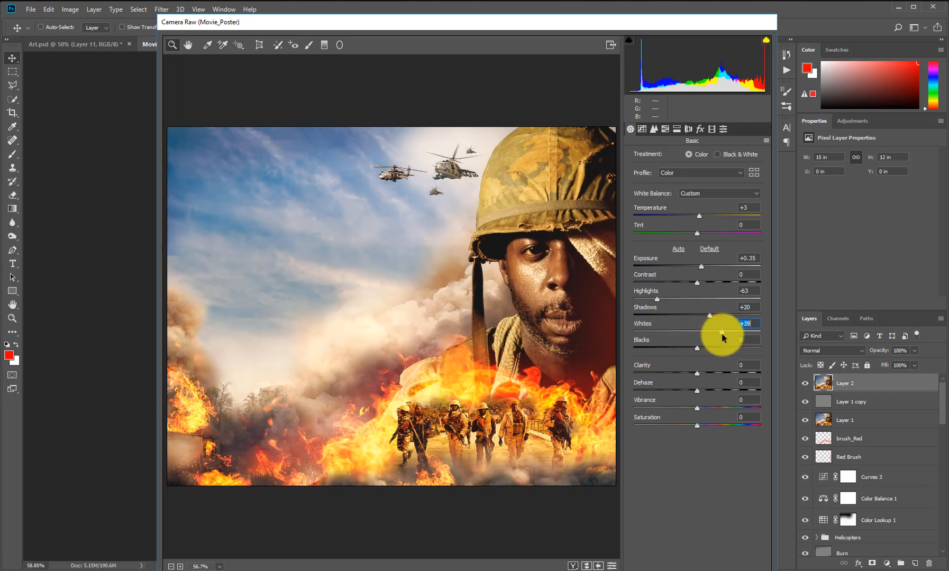
- Raise the Camera Raw clarity to +23 and slightly boost the vibrance
{"action": "left_click_drag", "start_coordinate": [696, 375], "coordinate": [707, 380]}
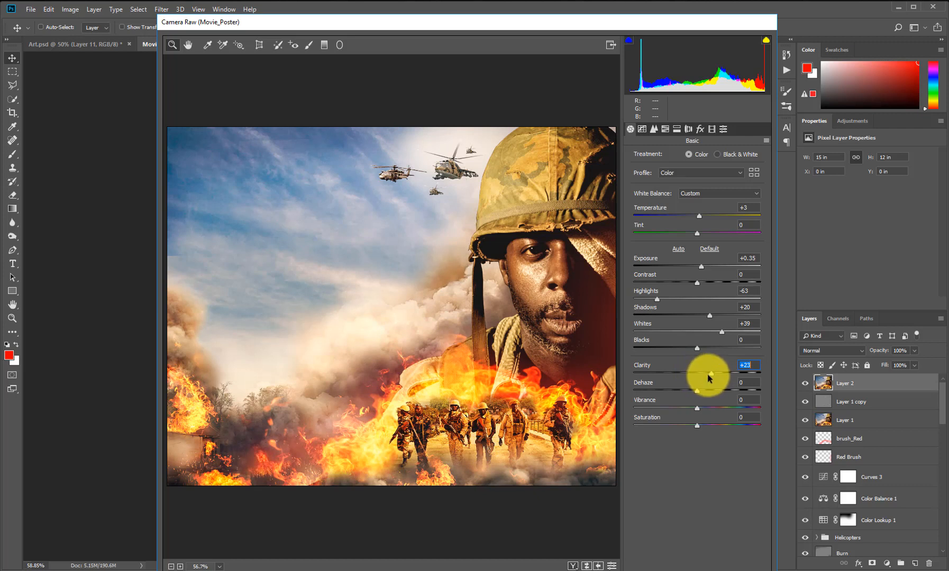
{"action": "left_click", "coordinate": [698, 408]}
{"action": "left_click_drag", "start_coordinate": [697, 406], "coordinate": [704, 404]}
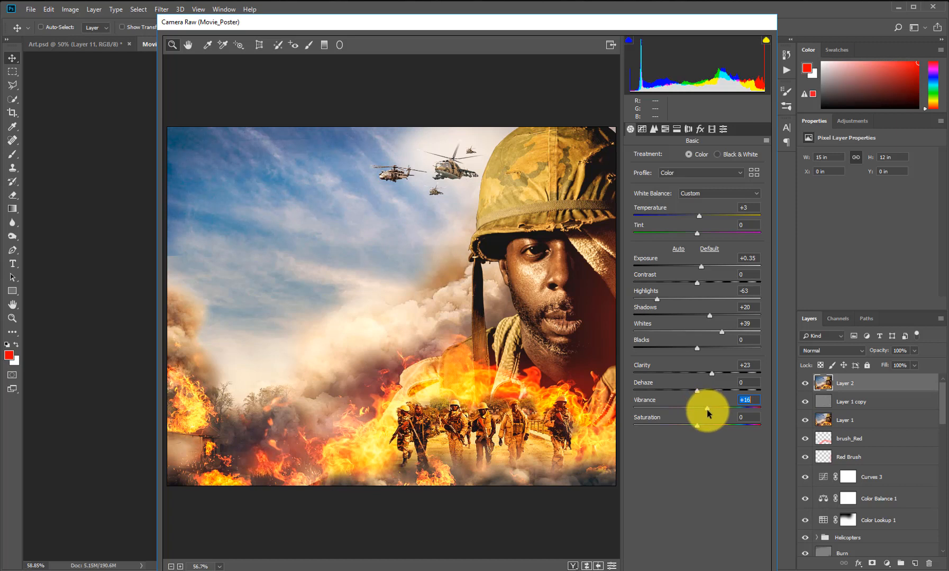
{"action": "left_click_drag", "start_coordinate": [706, 410], "coordinate": [703, 411]}
- Split-tone the shadows in Camera Raw with hue 44 and saturation 13
{"action": "left_click", "coordinate": [677, 130]}
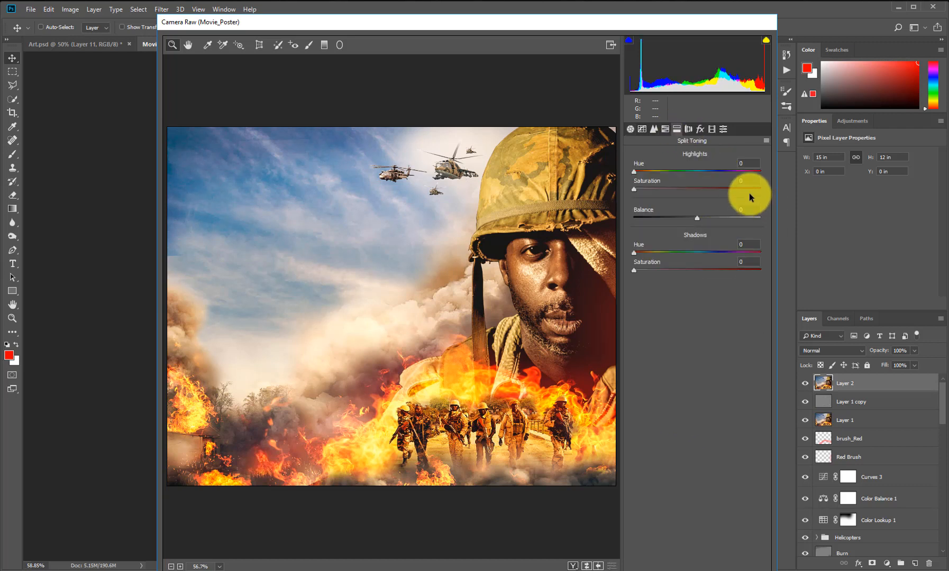
{"action": "mouse_move", "coordinate": [636, 170]}
{"action": "left_mouse_down"}
{"action": "mouse_move", "coordinate": [651, 174]}
{"action": "mouse_move", "coordinate": [630, 169]}
{"action": "left_mouse_up"}
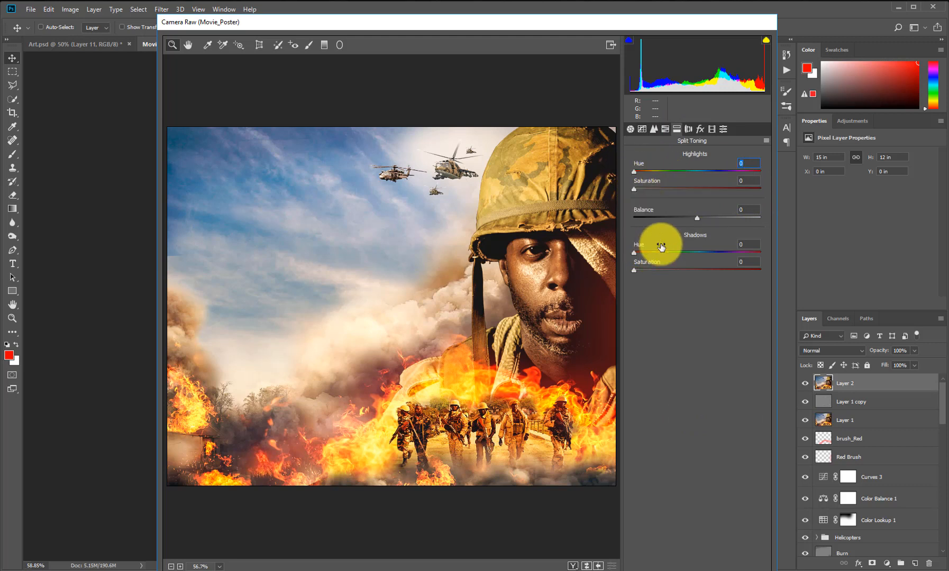
{"action": "left_click_drag", "start_coordinate": [634, 252], "coordinate": [655, 273]}
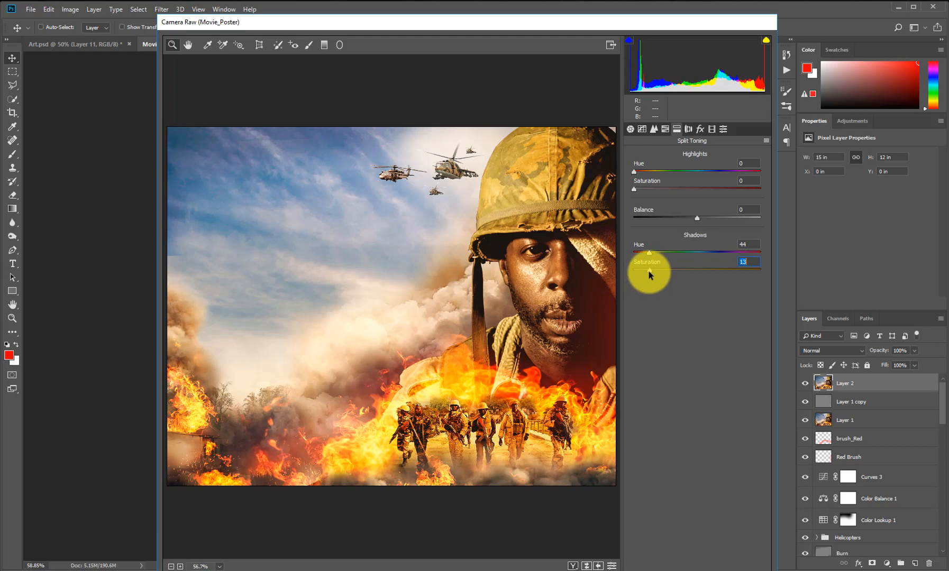
- Set the Camera Raw split-toning shadows to hue 27 and saturation 10, and apply the filter to the merged layer
{"action": "left_click_drag", "start_coordinate": [650, 257], "coordinate": [646, 257]}
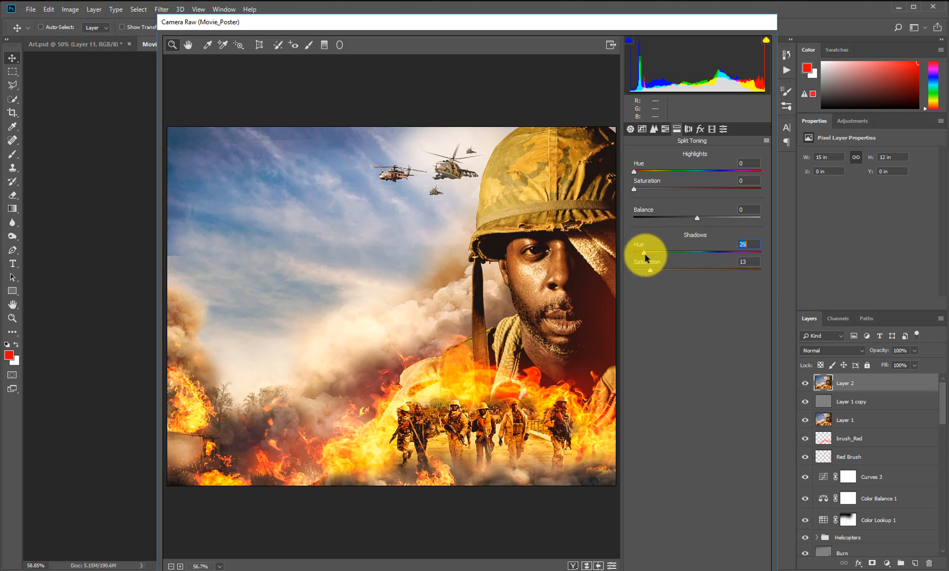
{"action": "left_click", "coordinate": [651, 269]}
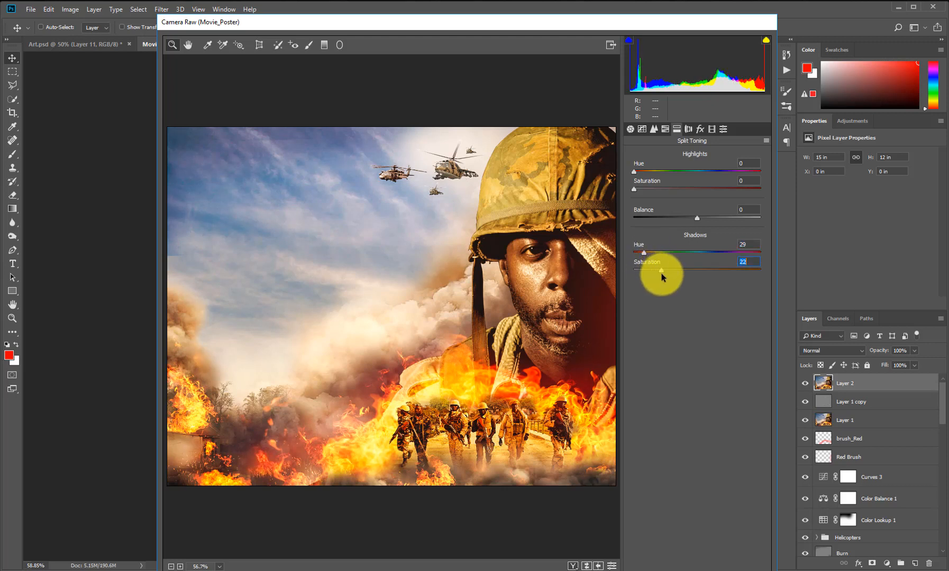
{"action": "key", "text": "Up"}
{"action": "key", "text": "Up"}
{"action": "left_click", "coordinate": [644, 254]}
{"action": "left_click", "coordinate": [644, 253]}
{"action": "left_click", "coordinate": [654, 271]}
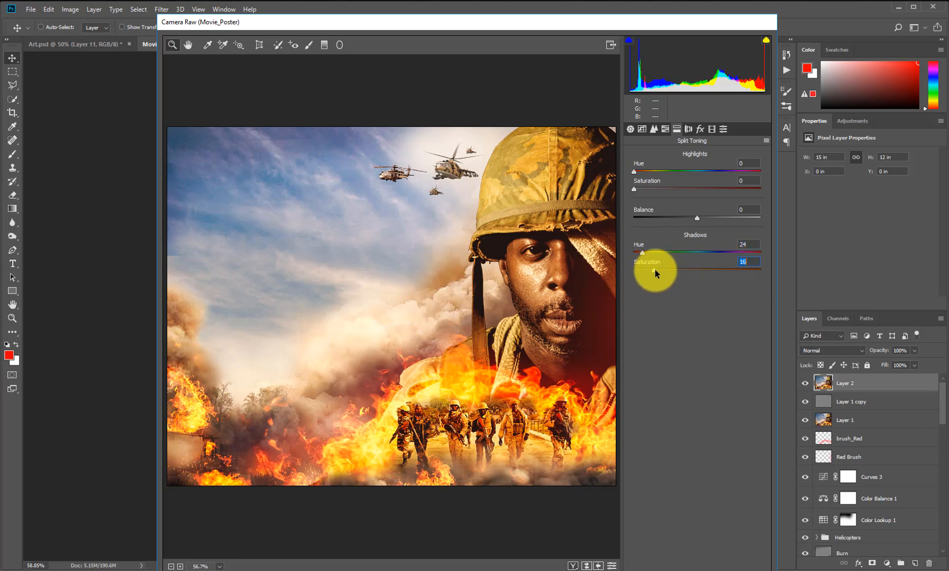
{"action": "left_click_drag", "start_coordinate": [668, 269], "coordinate": [655, 269]}
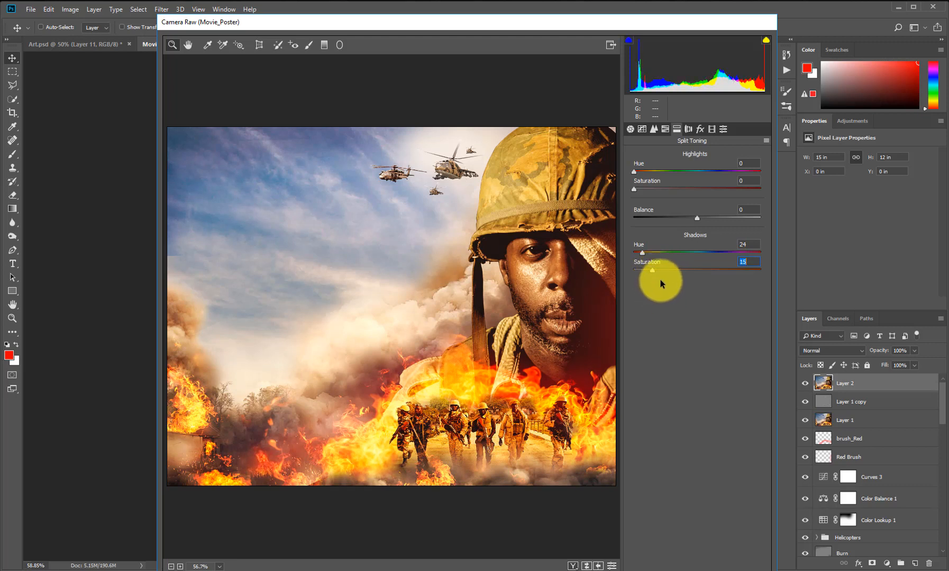
{"action": "left_click", "coordinate": [644, 253]}
{"action": "left_click", "coordinate": [652, 271]}
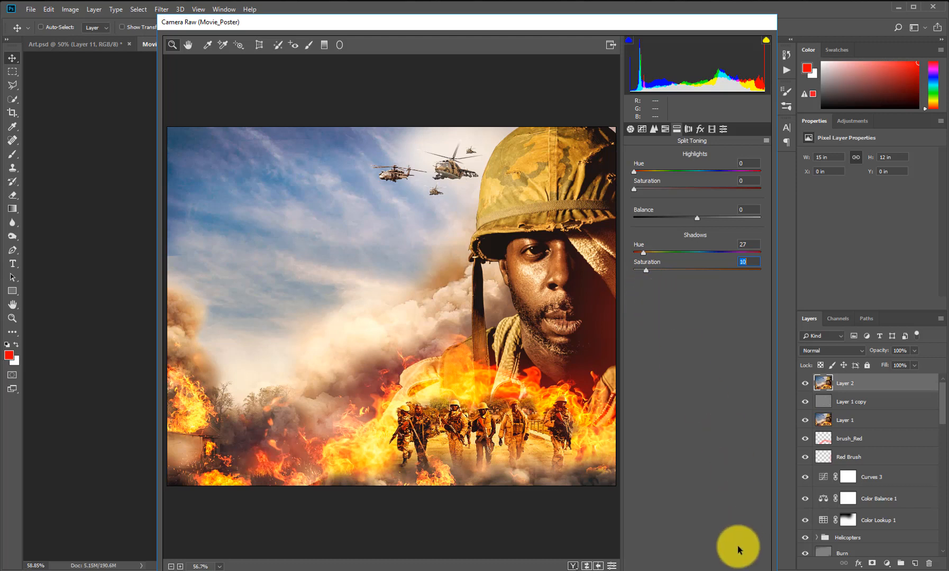
{"action": "left_click_drag", "start_coordinate": [671, 22], "coordinate": [591, 20]}
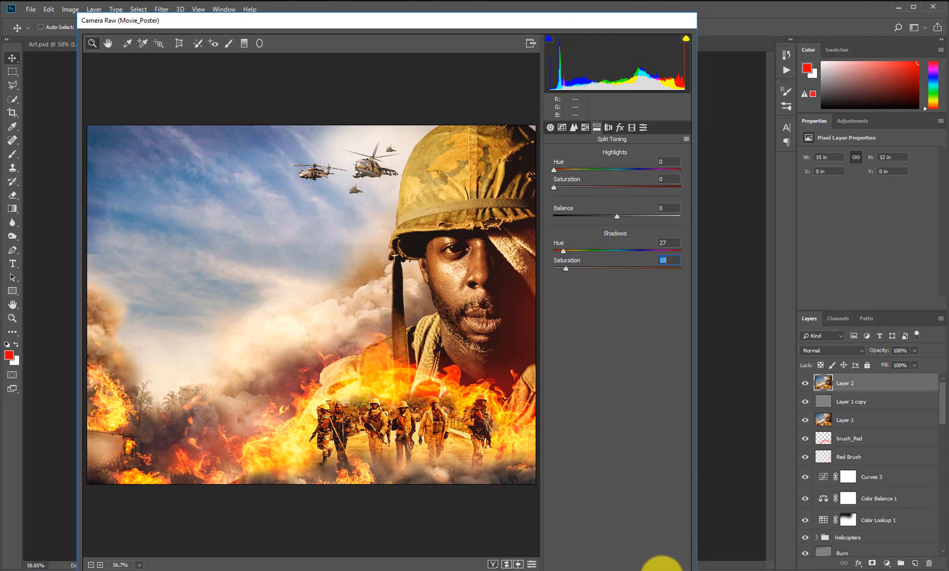
{"action": "left_click", "coordinate": [654, 570]}
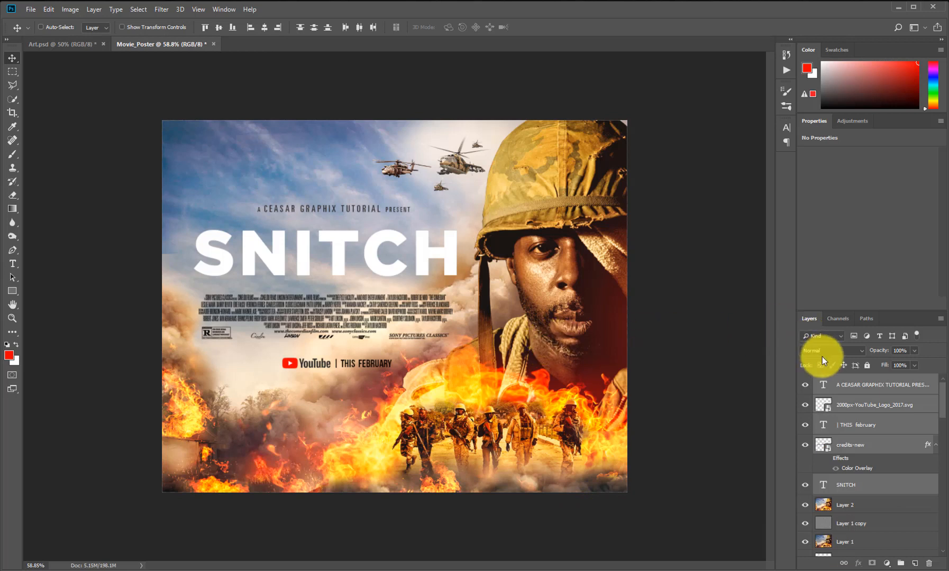
- Examine the font settings of the presenter line, the SNITCH title and the release-date text, and the credits layer's properties
{"action": "left_click", "coordinate": [837, 391]}
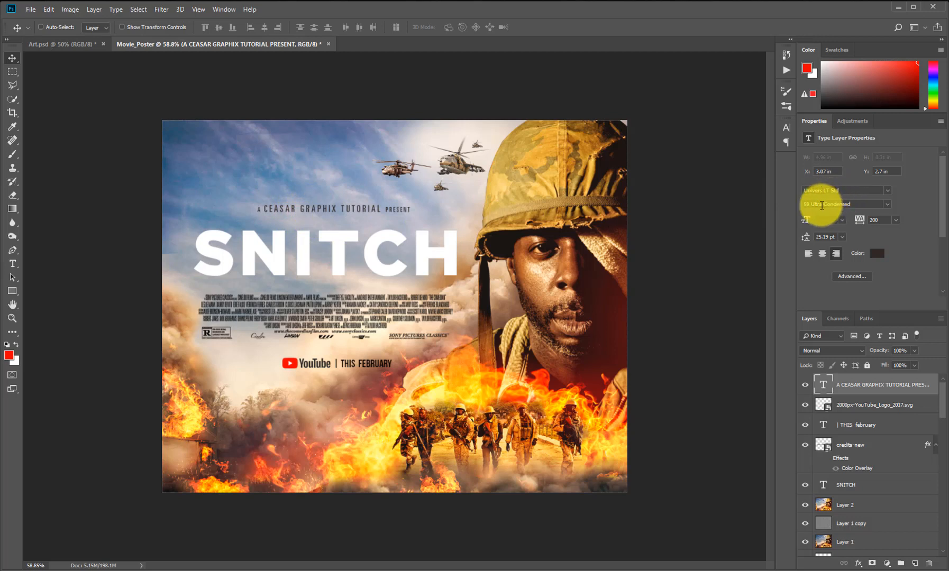
{"action": "right_click", "coordinate": [353, 259]}
{"action": "left_click", "coordinate": [382, 269]}
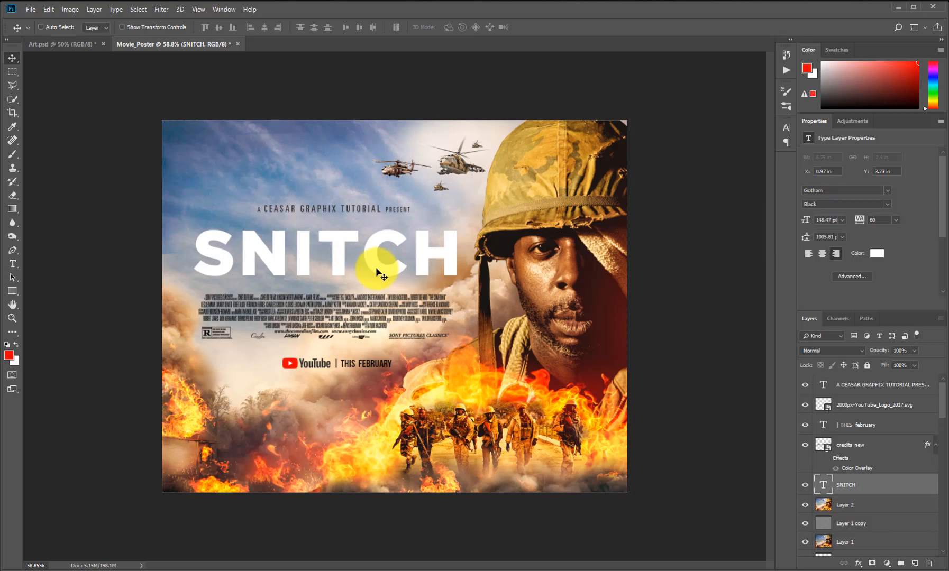
{"action": "left_click", "coordinate": [828, 192]}
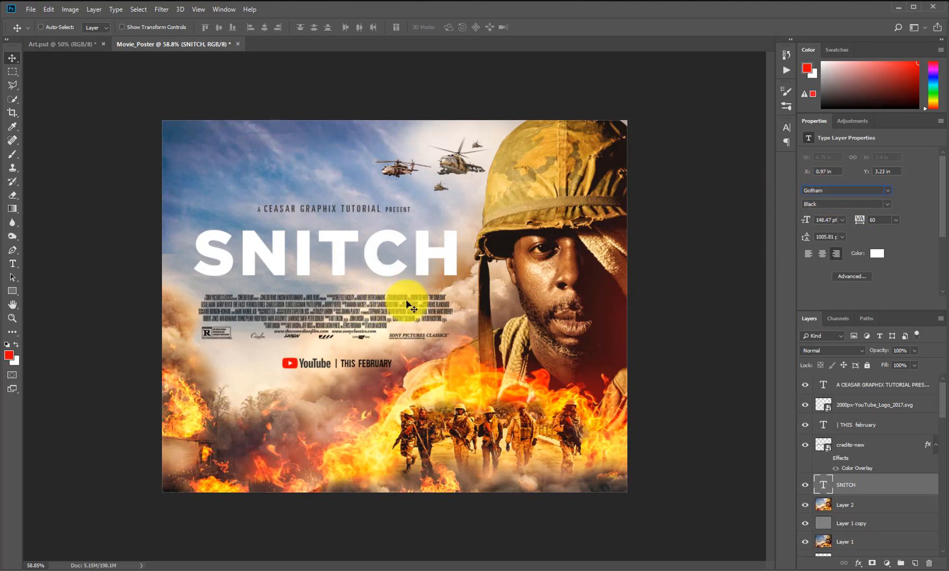
{"action": "right_click", "coordinate": [338, 310]}
{"action": "left_click", "coordinate": [361, 316]}
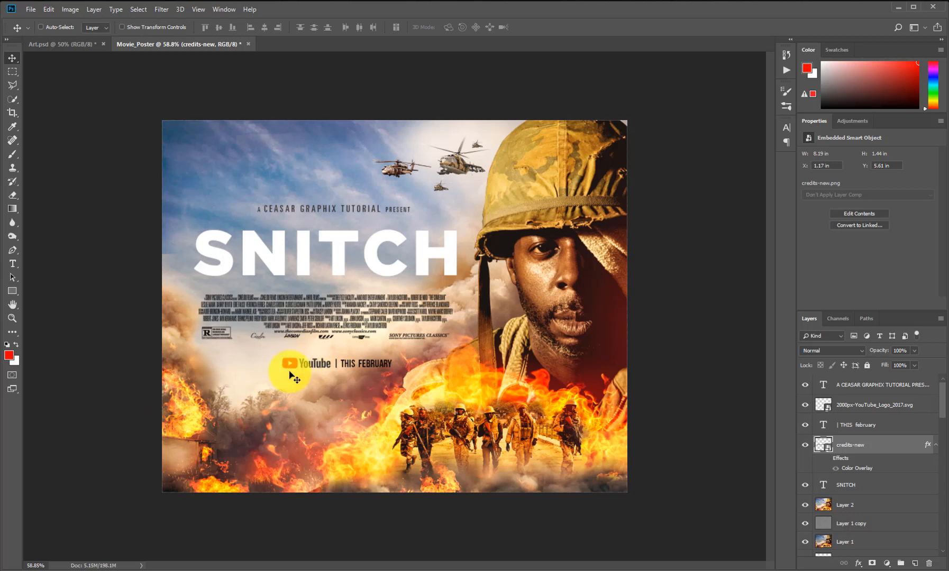
{"action": "right_click", "coordinate": [367, 365]}
{"action": "left_click", "coordinate": [391, 371]}
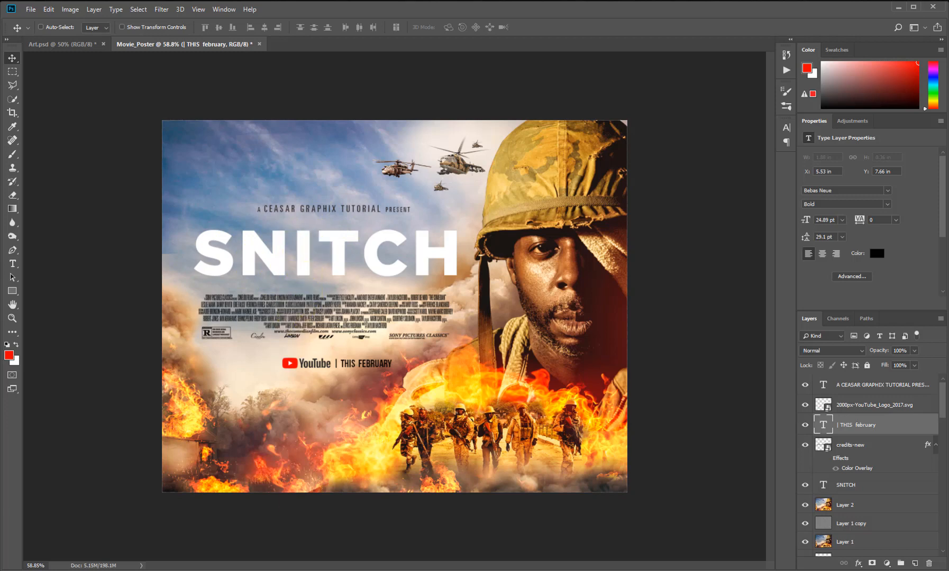
- Place the Metal_Rust_Texture_05_by_FantasyStock image over the title at about 9.83 × 7.38 in and clip it to the SNITCH text layer
{"action": "key", "text": "alt+Tab"}
{"action": "left_click_drag", "start_coordinate": [391, 470], "coordinate": [145, 275]}
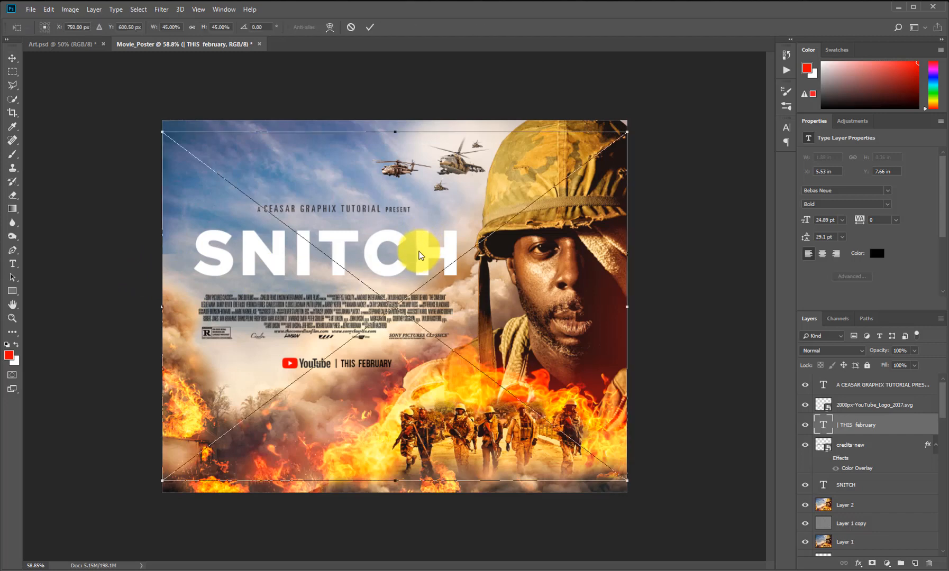
{"action": "left_click_drag", "start_coordinate": [626, 134], "coordinate": [334, 246]}
{"action": "left_click_drag", "start_coordinate": [405, 336], "coordinate": [462, 372]}
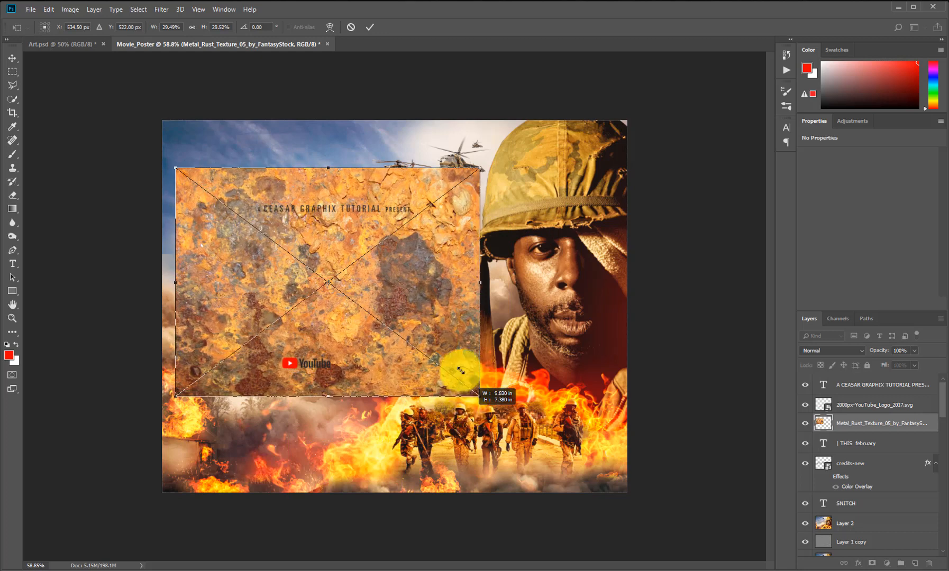
{"action": "key", "text": "Return"}
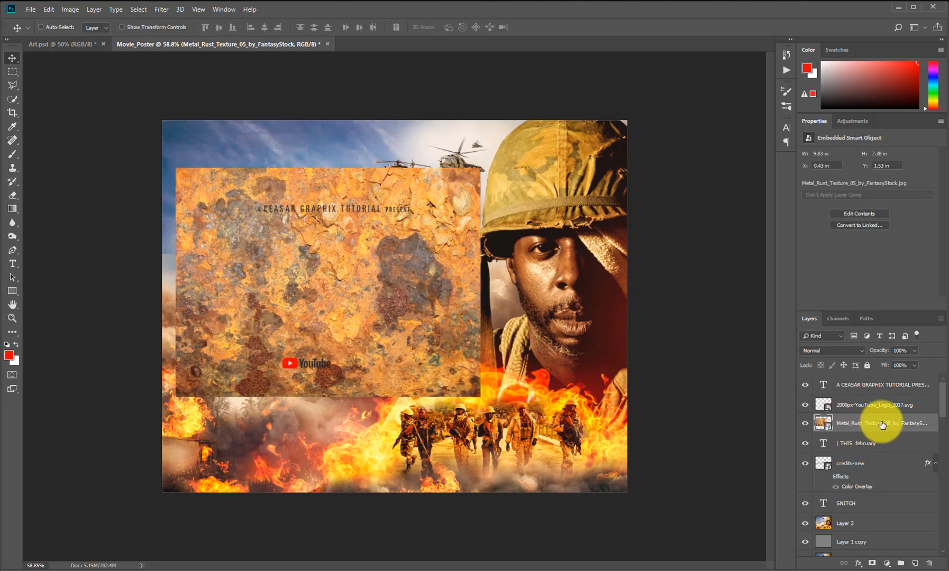
{"action": "left_click_drag", "start_coordinate": [882, 425], "coordinate": [873, 491]}
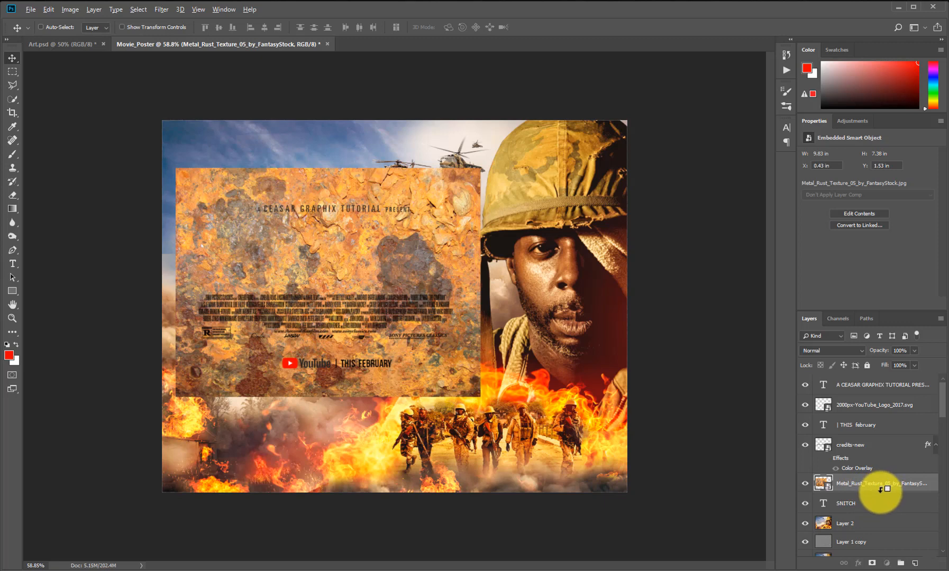
{"action": "left_click", "coordinate": [871, 494], "text": "alt"}
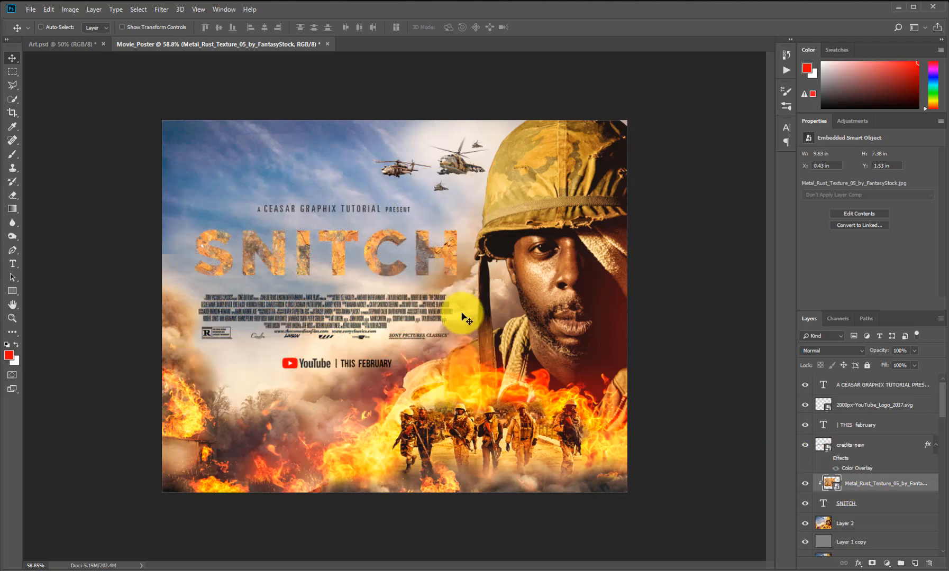
- Scale the clipped rust texture to about 8.66 × 6.5 in and shift it upward over the title letters
{"action": "key", "text": "ctrl"}
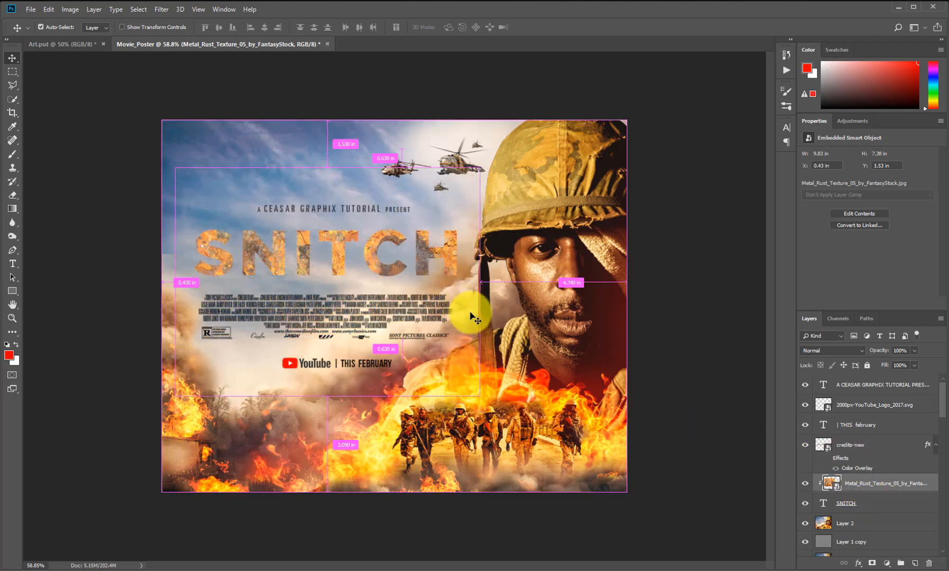
{"action": "key", "text": "ctrl+t"}
{"action": "left_click_drag", "start_coordinate": [480, 398], "coordinate": [462, 382]}
{"action": "left_click_drag", "start_coordinate": [369, 309], "coordinate": [364, 206]}
{"action": "key", "text": "Return"}
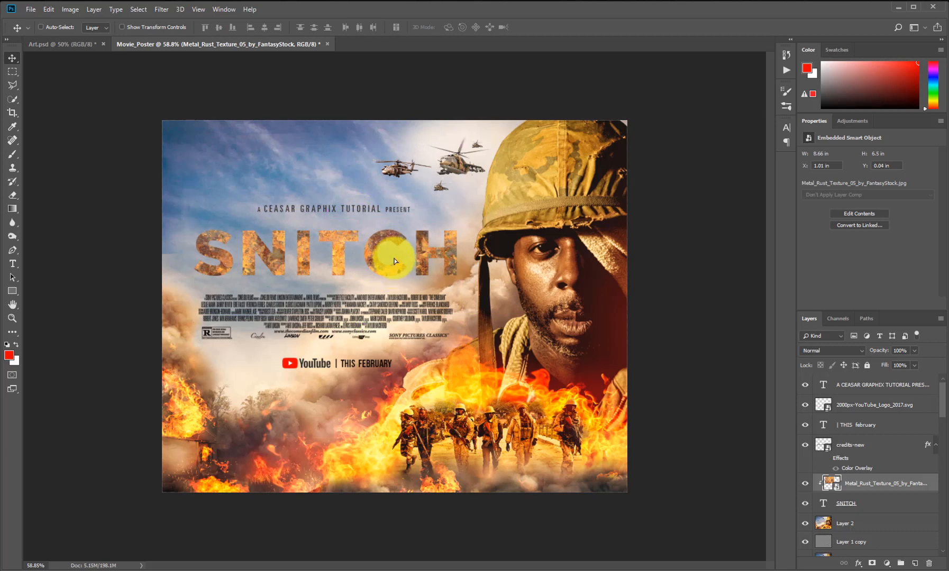
{"action": "left_click_drag", "start_coordinate": [395, 261], "coordinate": [397, 254]}
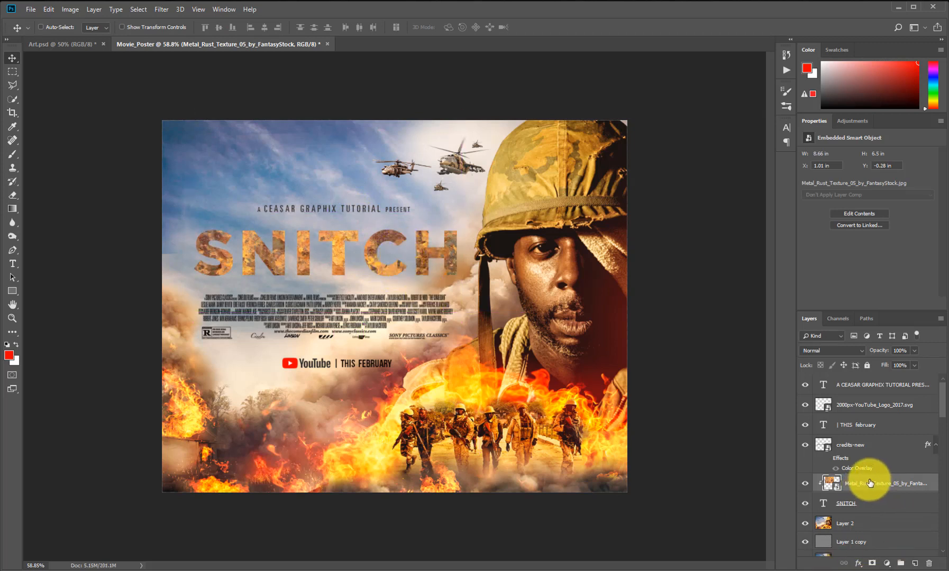
- Add a Curves adjustment clipped to the rust texture and pull the curve down to darken the title
{"action": "left_click", "coordinate": [853, 122]}
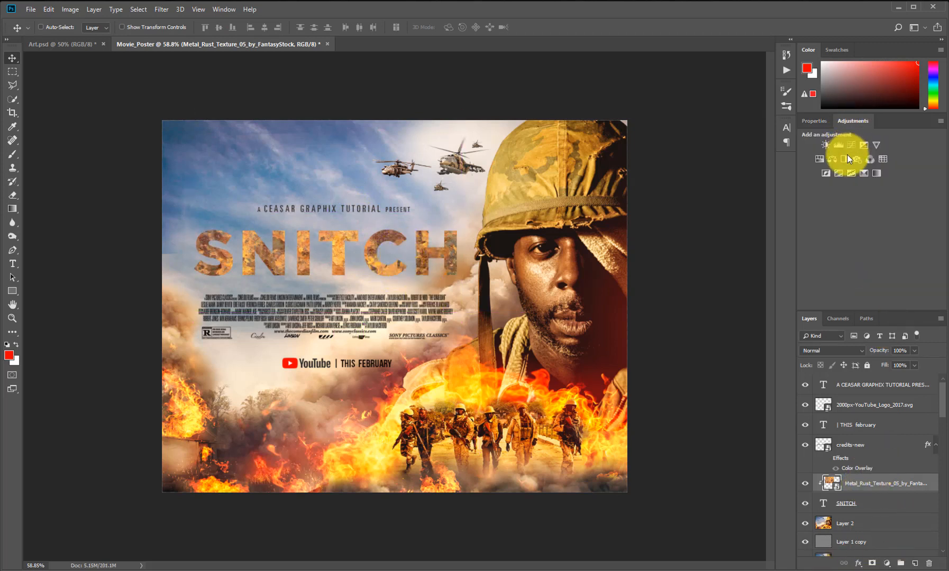
{"action": "left_click", "coordinate": [851, 144]}
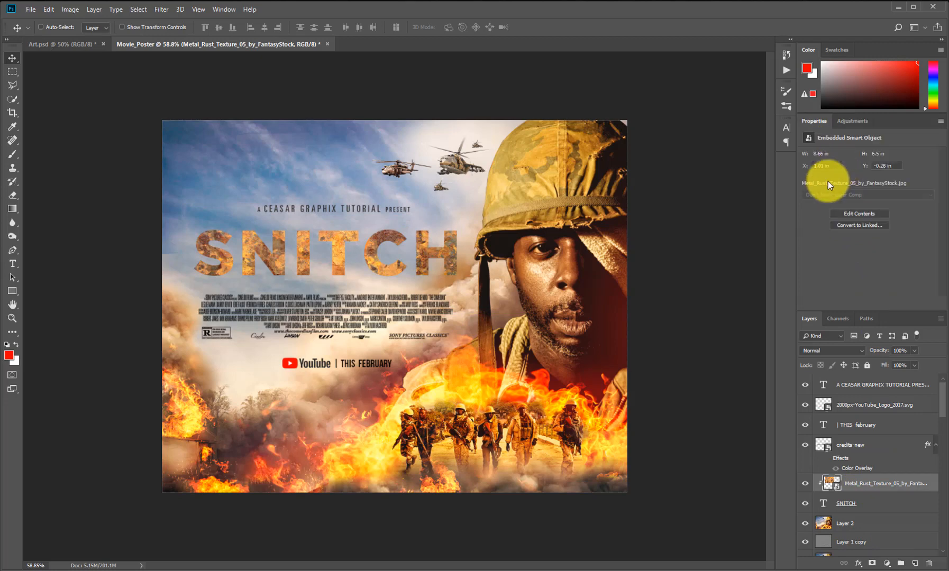
{"action": "left_click_drag", "start_coordinate": [856, 253], "coordinate": [869, 271]}
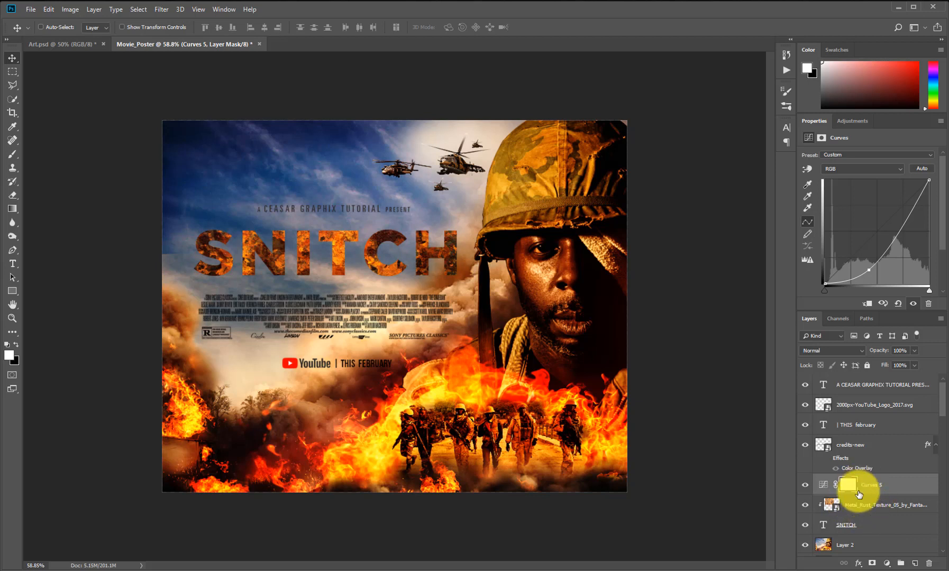
{"action": "left_click", "coordinate": [867, 303]}
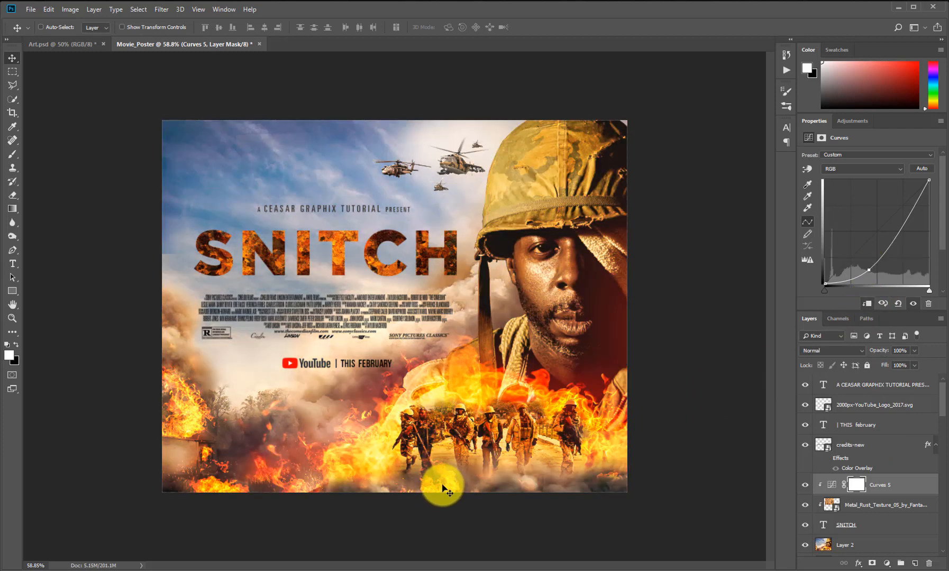
{"action": "mouse_move", "coordinate": [876, 254]}
{"action": "left_mouse_down"}
{"action": "mouse_move", "coordinate": [880, 265]}
{"action": "mouse_move", "coordinate": [870, 265]}
{"action": "left_mouse_up"}
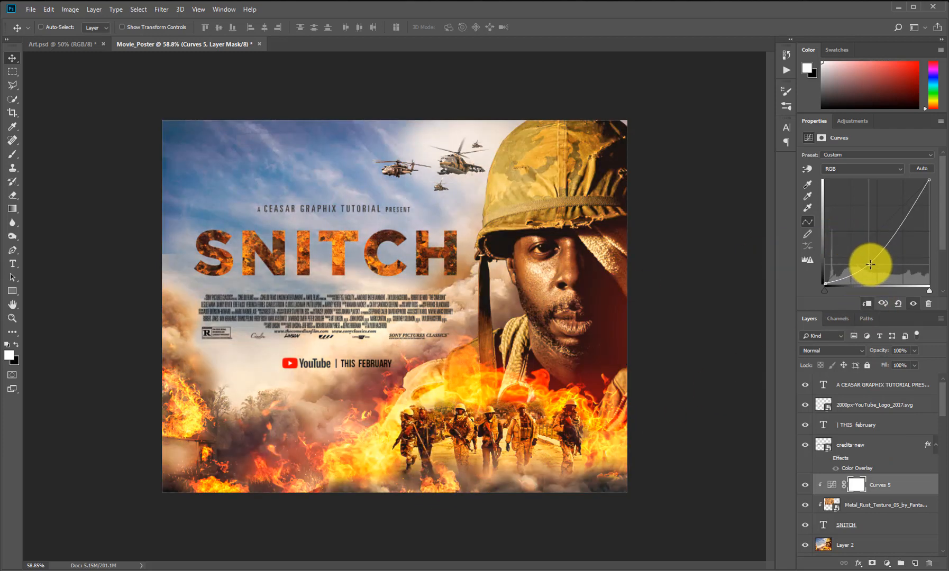
- Add a Color Balance adjustment clipped to the title stack, with the midtones' red at +50
{"action": "left_click", "coordinate": [852, 121]}
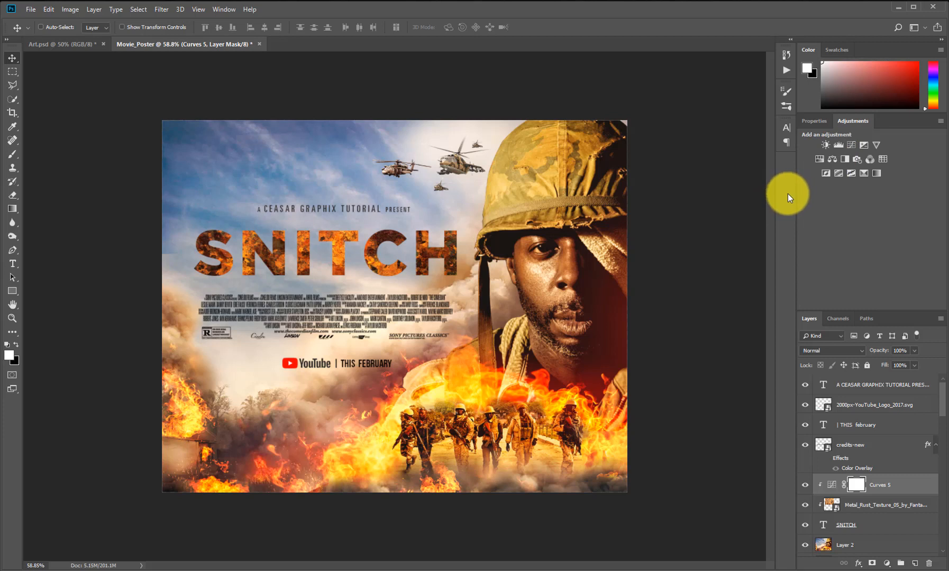
{"action": "left_click", "coordinate": [831, 160]}
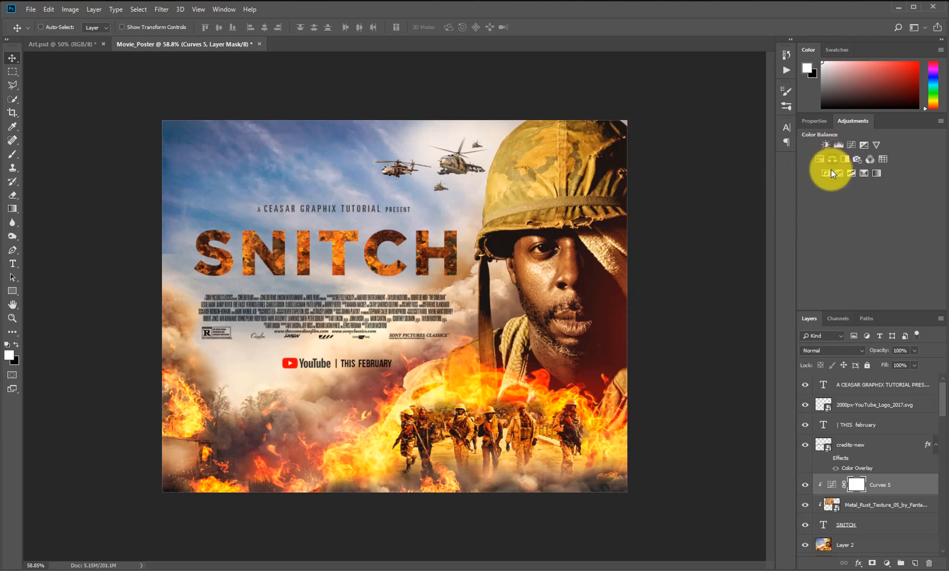
{"action": "left_click", "coordinate": [866, 305]}
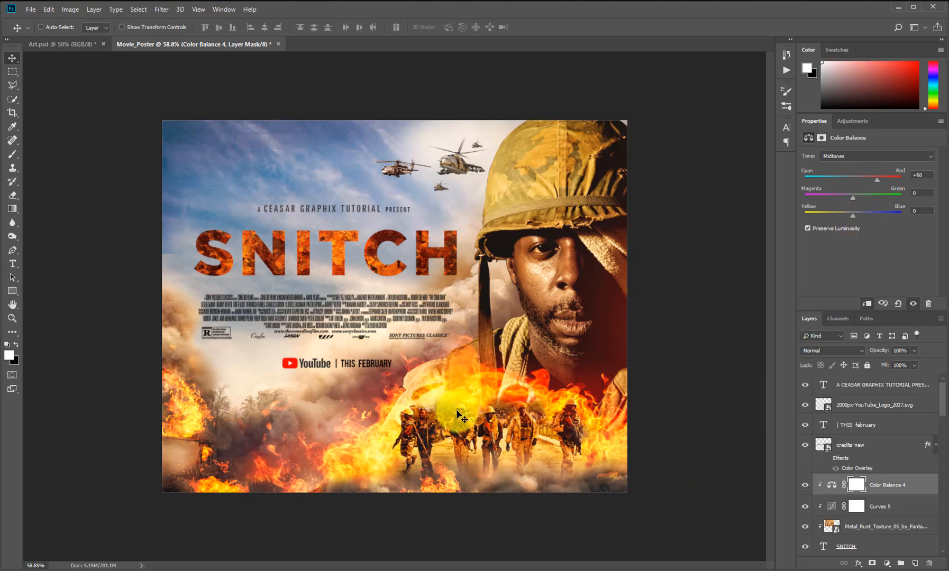
- Sample an orange tone from the letter T of the title as the foreground color
{"action": "key", "text": "i"}
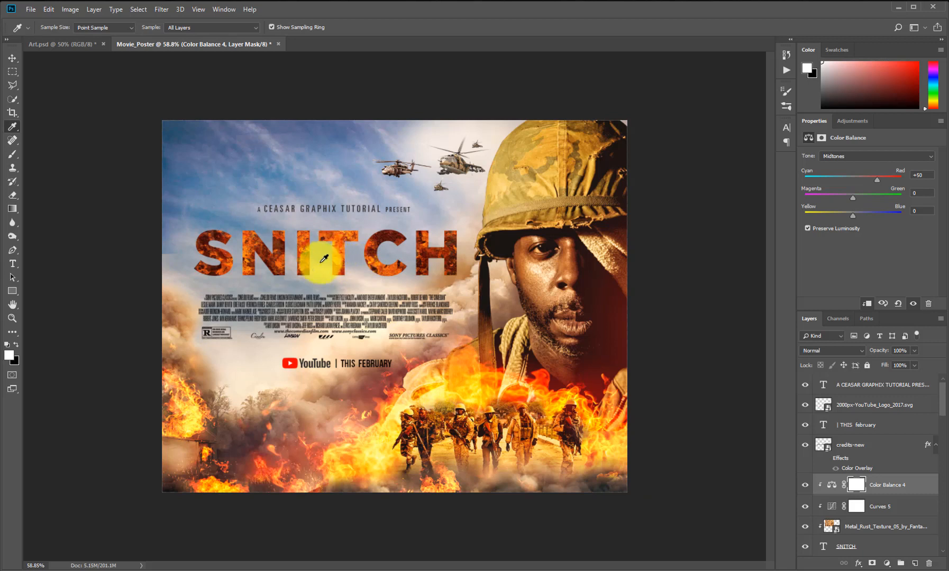
{"action": "left_click", "coordinate": [345, 253]}
{"action": "key", "text": "v"}
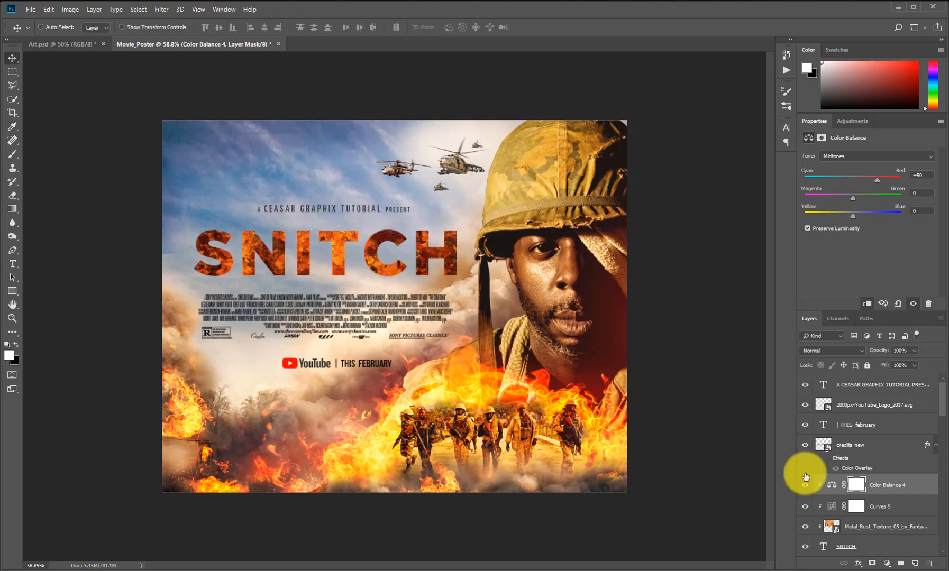
{"action": "left_click", "coordinate": [832, 485]}
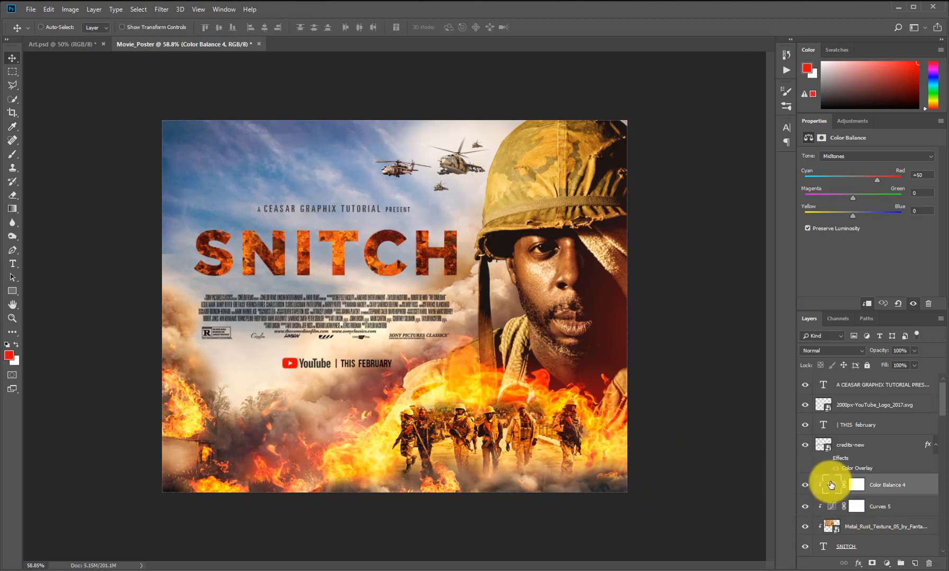
{"action": "key", "text": "i"}
{"action": "left_click", "coordinate": [341, 249]}
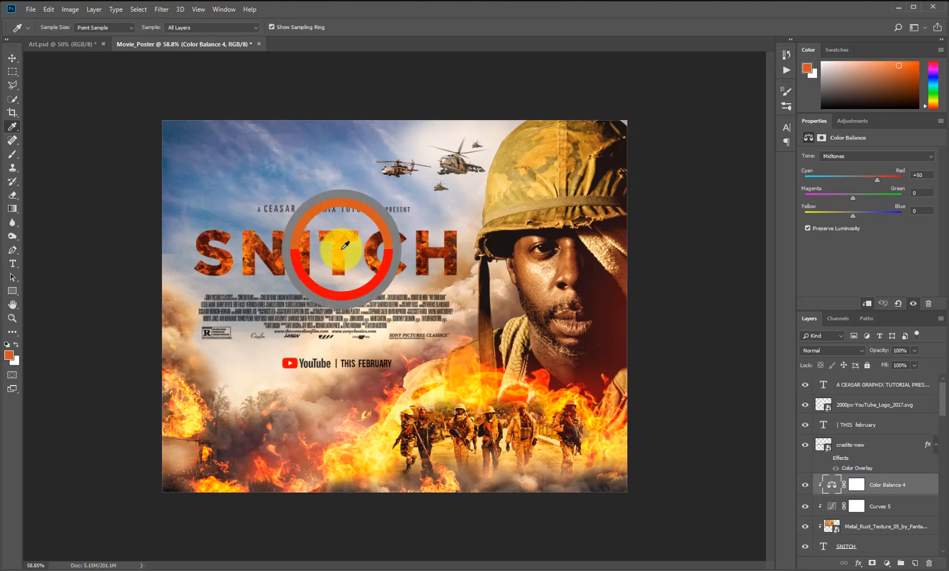
{"action": "key", "text": "v"}
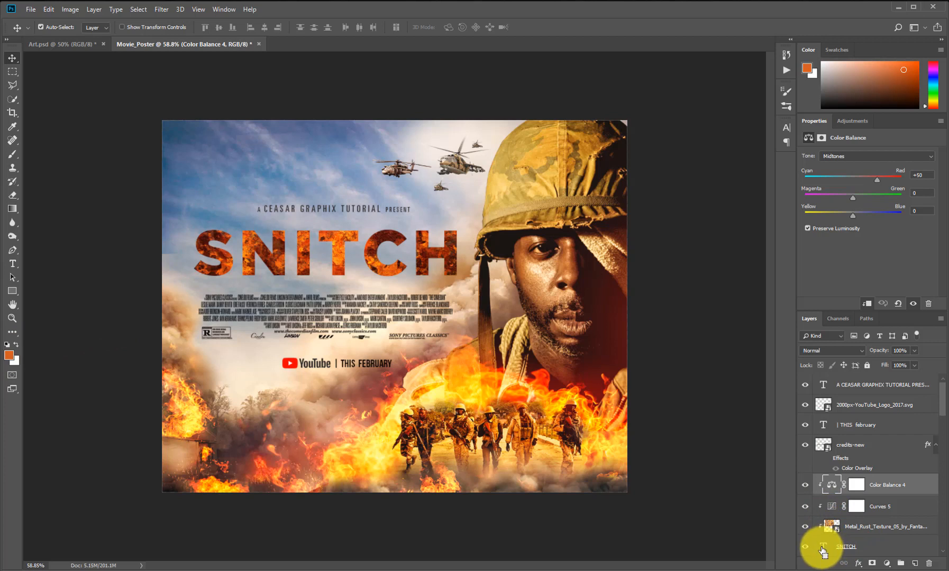
- Create a Fill_Snitch layer above the title adjustments, fill the SNITCH letter shapes with the sampled orange, and lower its opacity to 59%
{"action": "left_click", "coordinate": [824, 548], "text": "ctrl"}
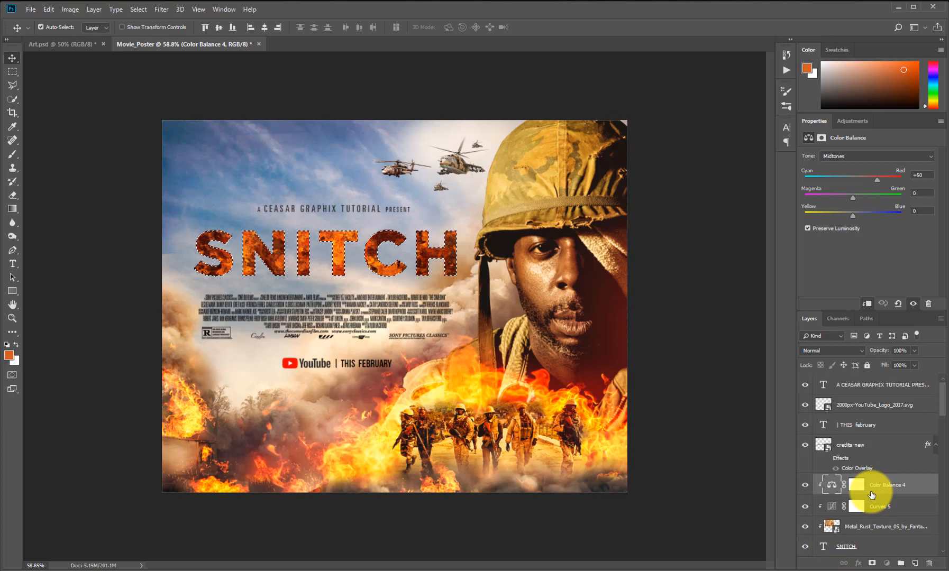
{"action": "key", "text": "ctrl+shift+n"}
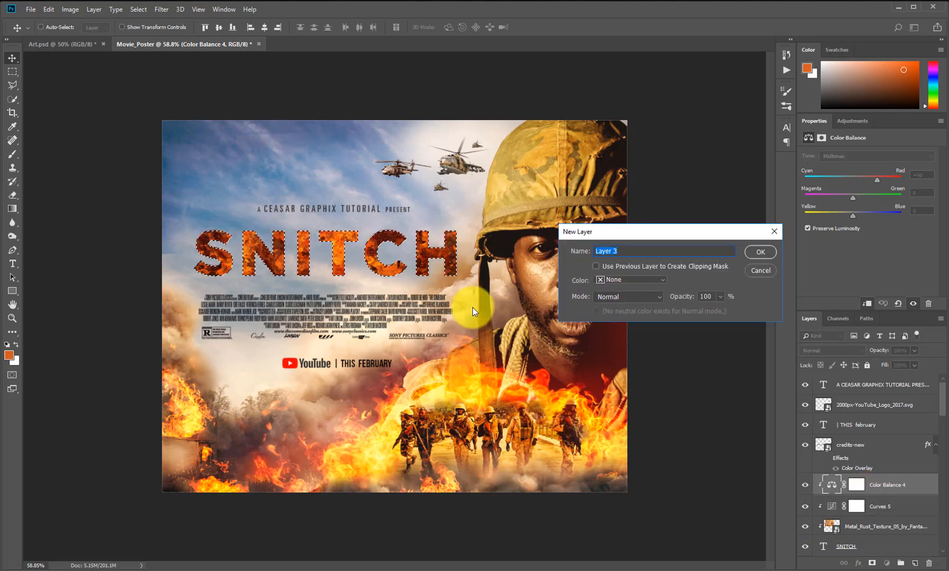
{"action": "type", "text": "Fill_Snitch"}
{"action": "key", "text": "Return"}
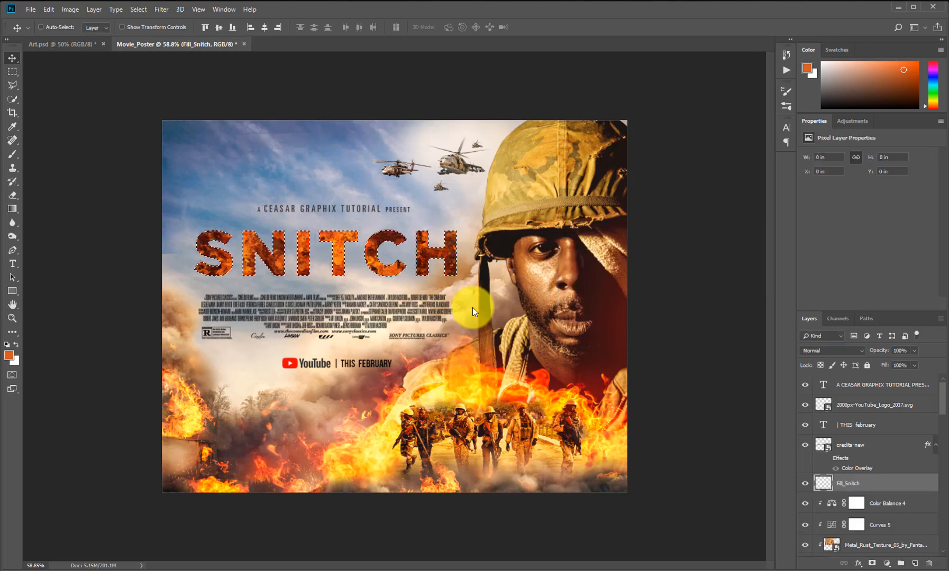
{"action": "key", "text": "alt+BackSpace"}
{"action": "key", "text": "ctrl"}
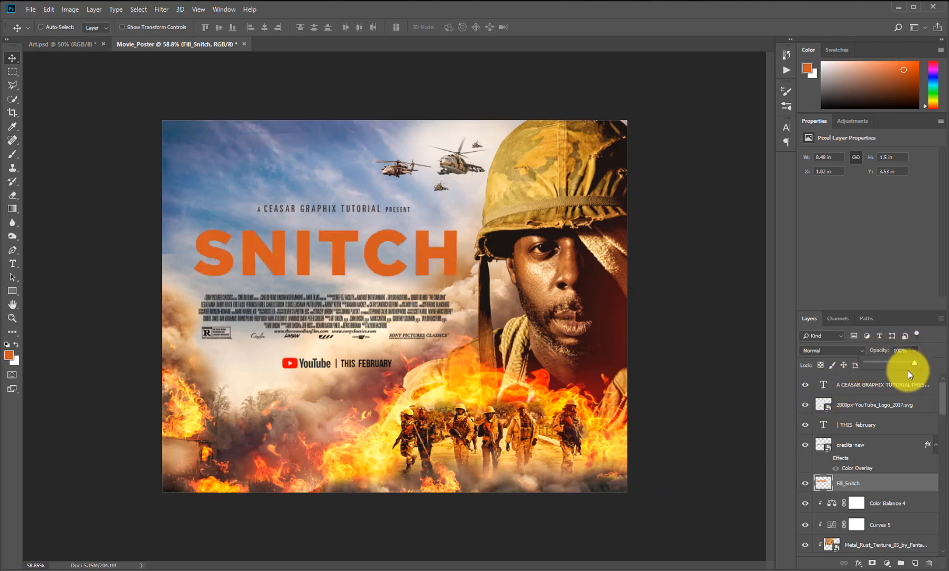
{"action": "left_click_drag", "start_coordinate": [892, 365], "coordinate": [895, 363]}
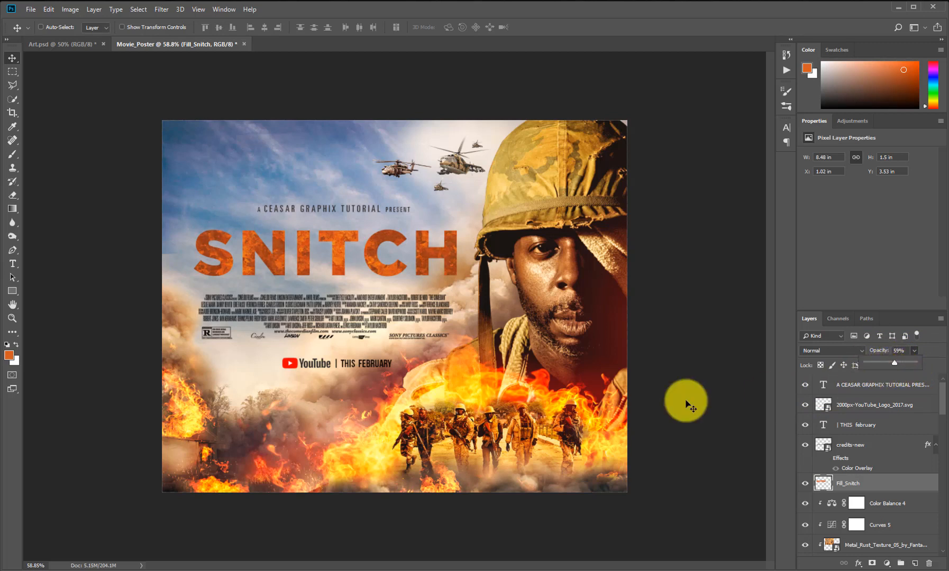
- Lasso a jagged freehand area over the lower half of the letters, delete that part of Fill_Snitch, and set the layer's opacity to 87%
{"action": "left_click", "coordinate": [13, 84]}
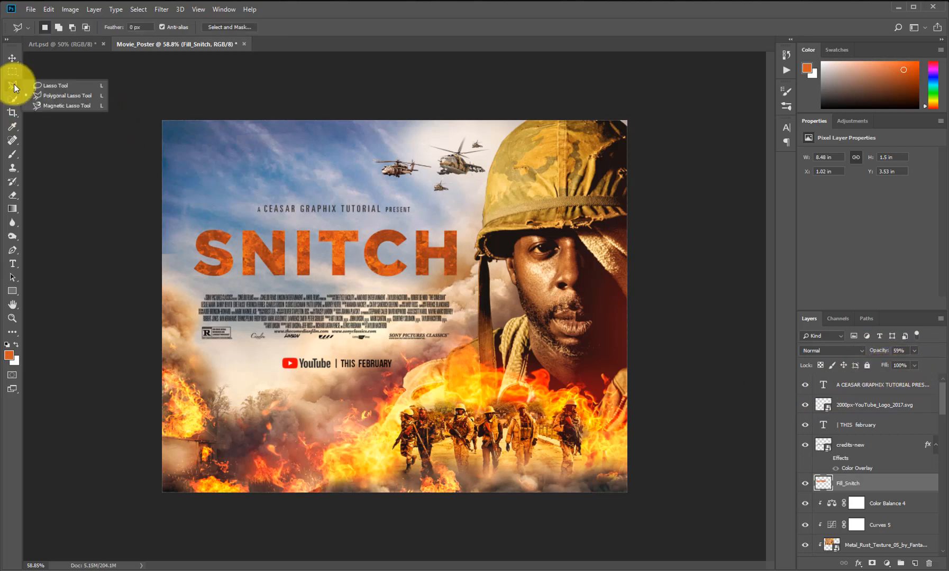
{"action": "left_click", "coordinate": [42, 87]}
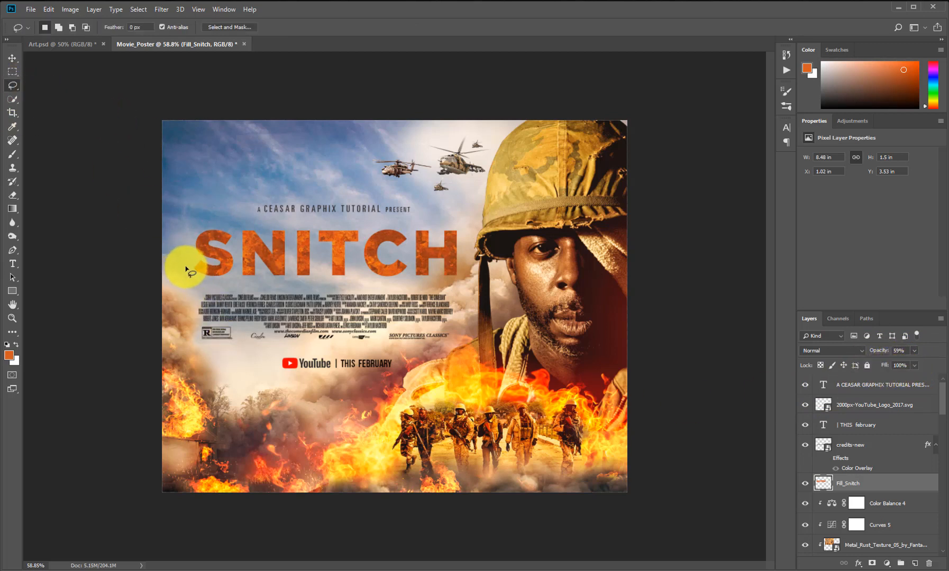
{"action": "mouse_move", "coordinate": [196, 256]}
{"action": "left_mouse_down"}
{"action": "mouse_move", "coordinate": [237, 261]}
{"action": "mouse_move", "coordinate": [247, 252]}
{"action": "mouse_move", "coordinate": [287, 267]}
{"action": "mouse_move", "coordinate": [306, 252]}
{"action": "mouse_move", "coordinate": [316, 272]}
{"action": "mouse_move", "coordinate": [334, 252]}
{"action": "mouse_move", "coordinate": [339, 261]}
{"action": "mouse_move", "coordinate": [350, 251]}
{"action": "mouse_move", "coordinate": [355, 266]}
{"action": "mouse_move", "coordinate": [368, 254]}
{"action": "mouse_move", "coordinate": [444, 260]}
{"action": "mouse_move", "coordinate": [460, 249]}
{"action": "mouse_move", "coordinate": [462, 303]}
{"action": "mouse_move", "coordinate": [402, 326]}
{"action": "mouse_move", "coordinate": [270, 327]}
{"action": "mouse_move", "coordinate": [185, 301]}
{"action": "mouse_move", "coordinate": [191, 263]}
{"action": "left_mouse_up"}
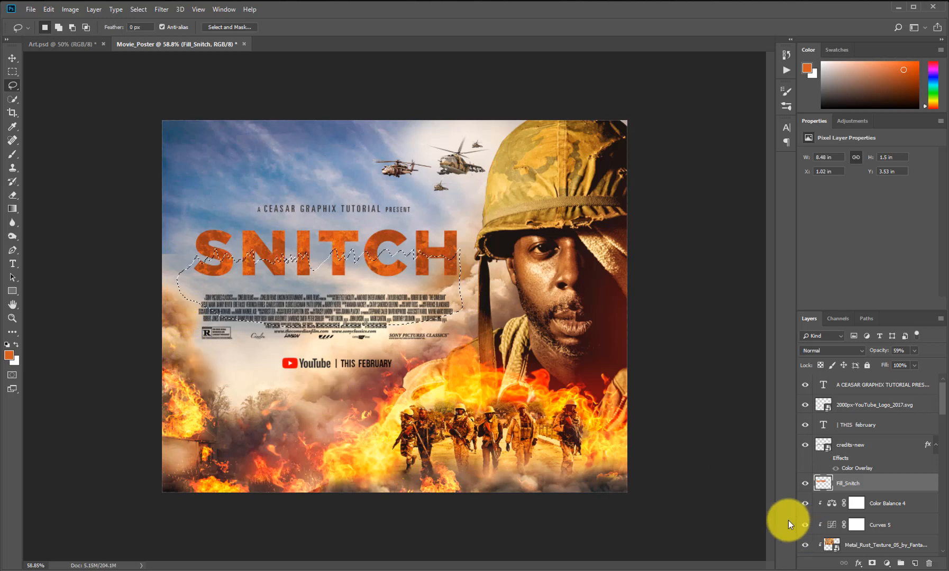
{"action": "key", "text": "Delete"}
{"action": "key", "text": "ctrl+d"}
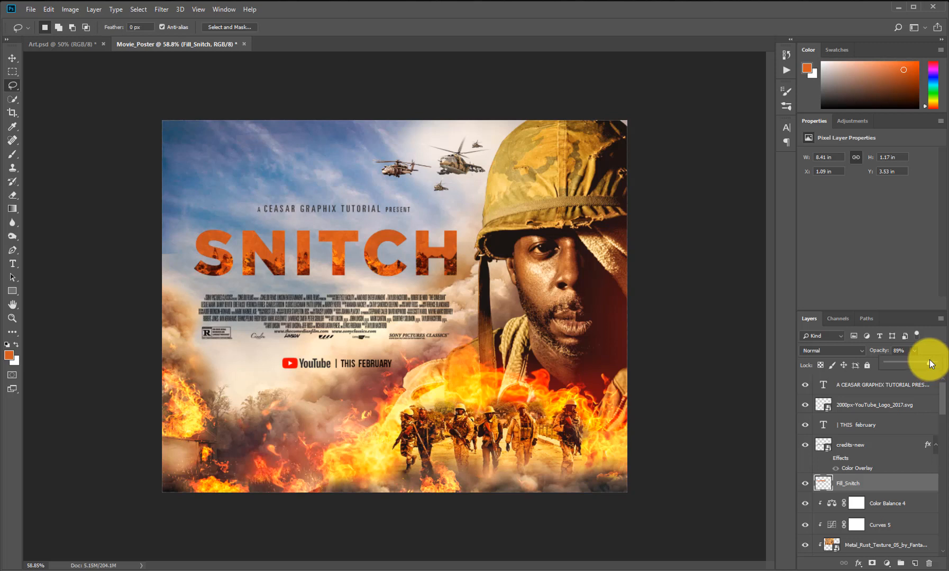
{"action": "left_click_drag", "start_coordinate": [930, 359], "coordinate": [929, 363]}
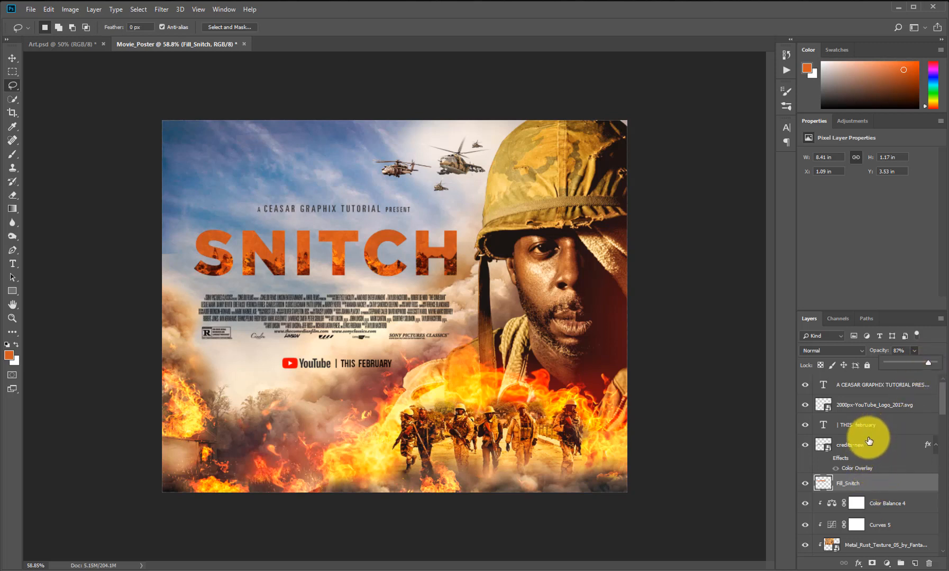
- Hide the credits-new layer and show it again to compare the poster without the credits
{"action": "left_click", "coordinate": [806, 445]}
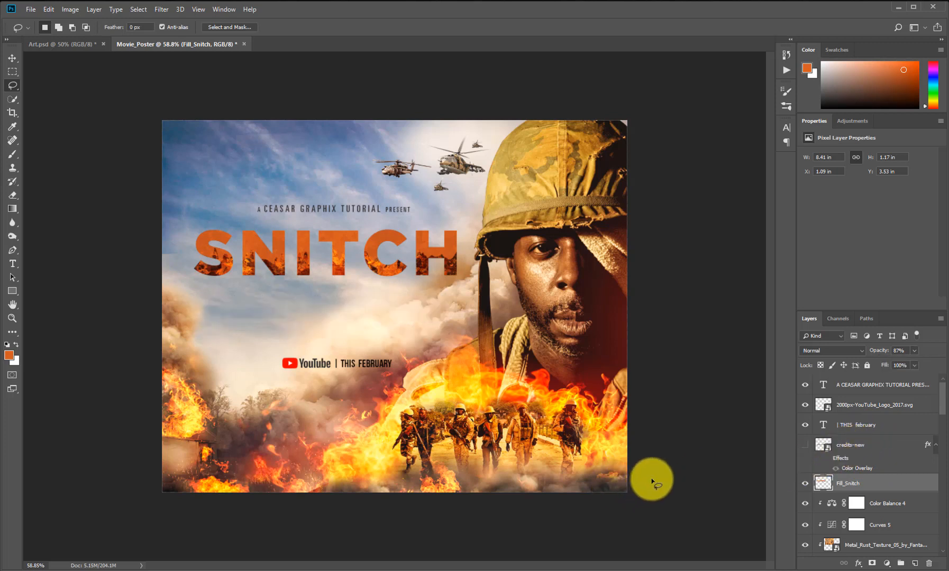
{"action": "left_click", "coordinate": [805, 447]}
{"action": "key", "text": "ctrl+alt+z"}
- Try to scale down the layers from the presenter line through Fill_Snitch together, without the SNITCH text, and undo it
{"action": "left_click", "coordinate": [855, 486], "text": "shift"}
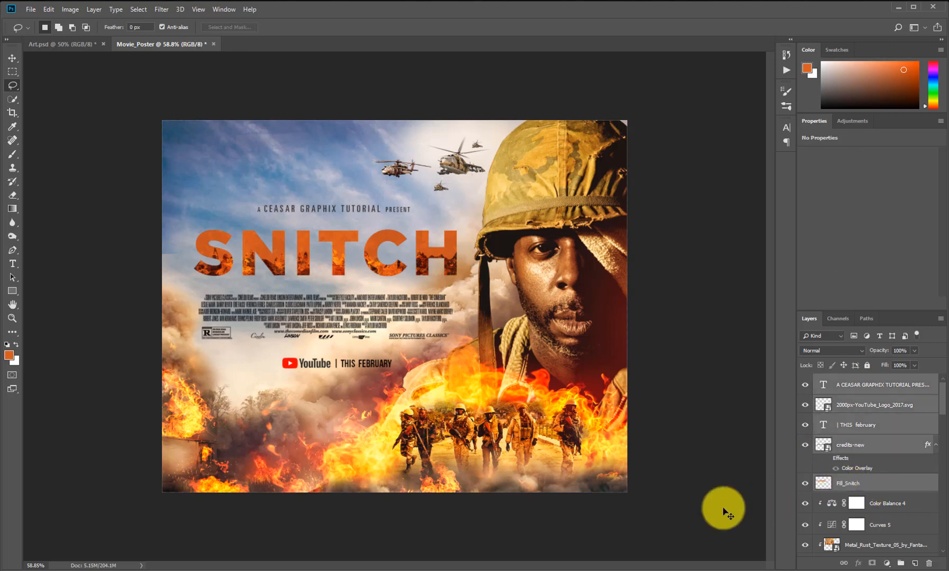
{"action": "key", "text": "ctrl+t"}
{"action": "left_click_drag", "start_coordinate": [452, 209], "coordinate": [449, 213]}
{"action": "key", "text": "Return"}
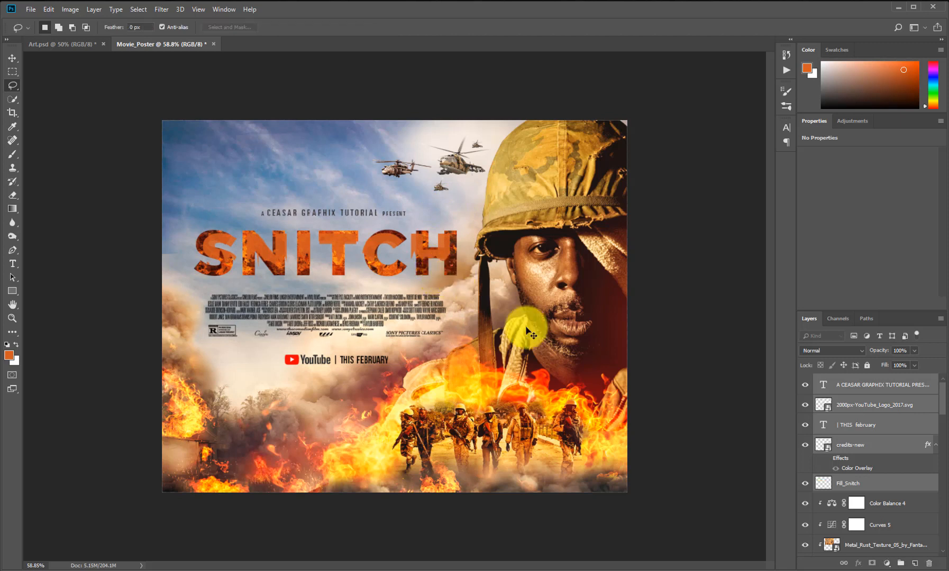
{"action": "key", "text": "ctrl+z"}
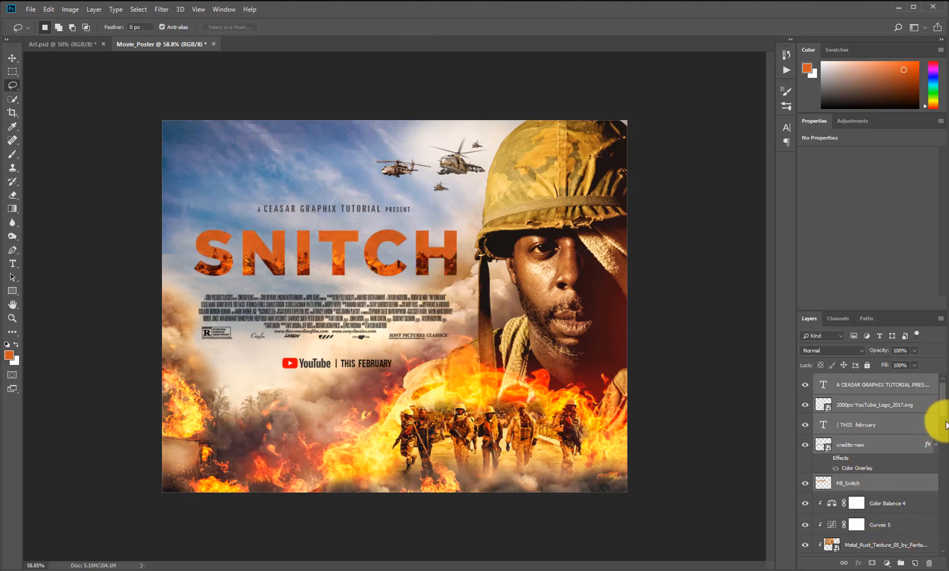
- Extend the layer selection down to the SNITCH text and scale the whole title block to about 96%, roughly 8.21 × 5.06 in
{"action": "scroll", "coordinate": [932, 440], "scroll_direction": "down", "scroll_amount": 5}
{"action": "left_click", "coordinate": [846, 452]}
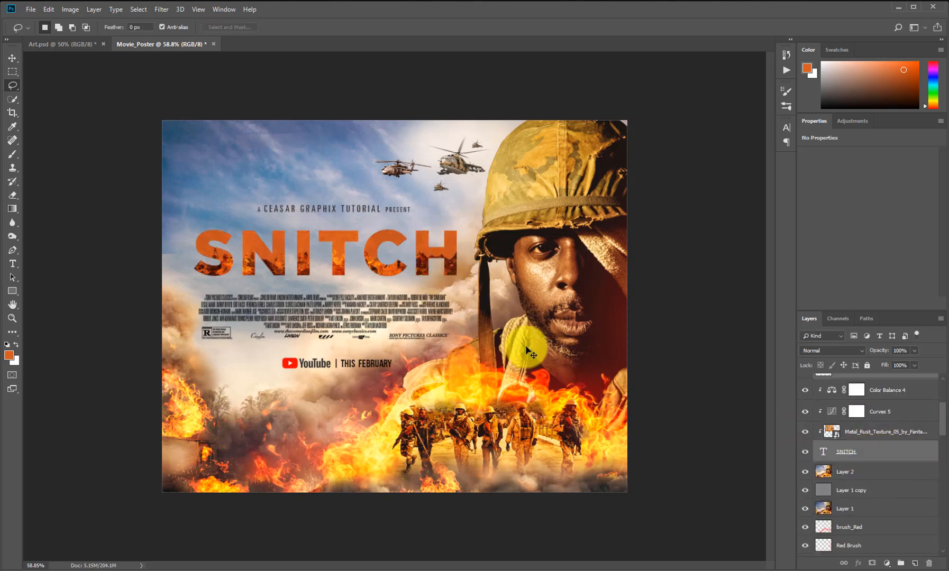
{"action": "key", "text": "ctrl+t"}
{"action": "left_click_drag", "start_coordinate": [452, 208], "coordinate": [454, 208]}
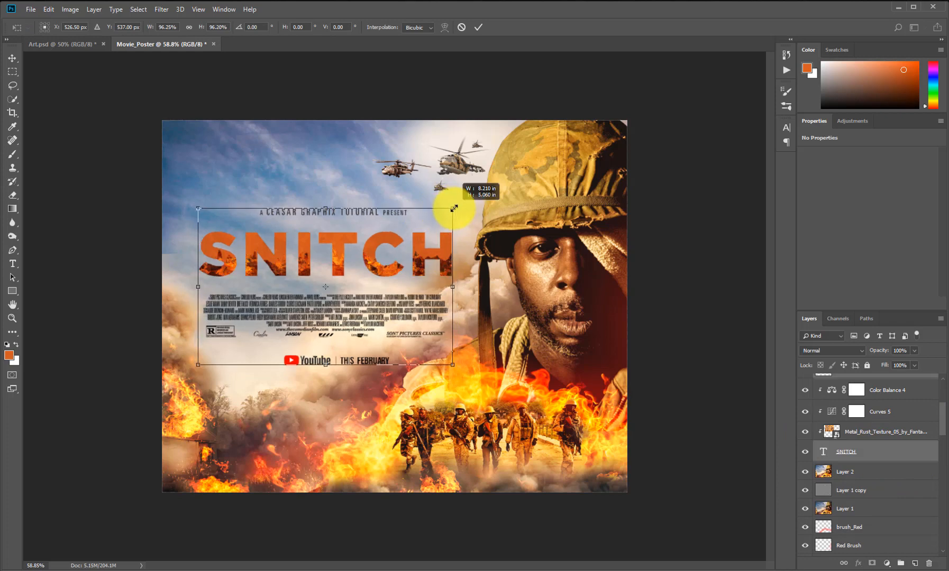
{"action": "key", "text": "Return"}
{"action": "key", "text": "l"}
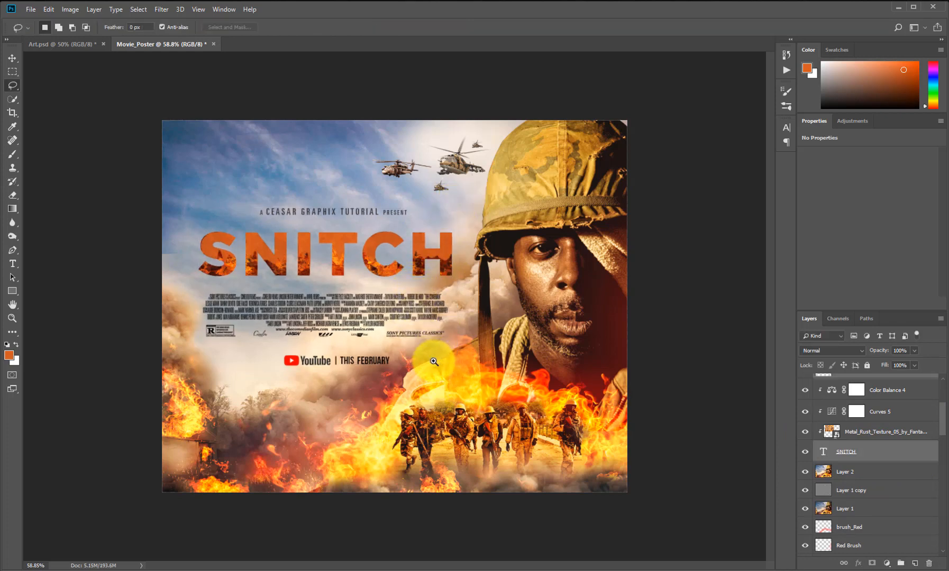
{"action": "left_click", "coordinate": [423, 354], "text": "alt"}
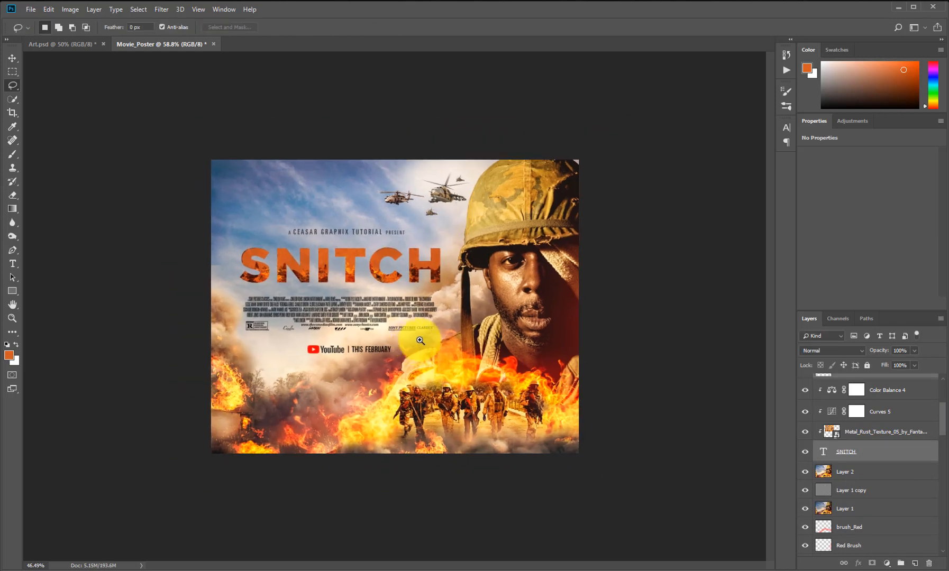